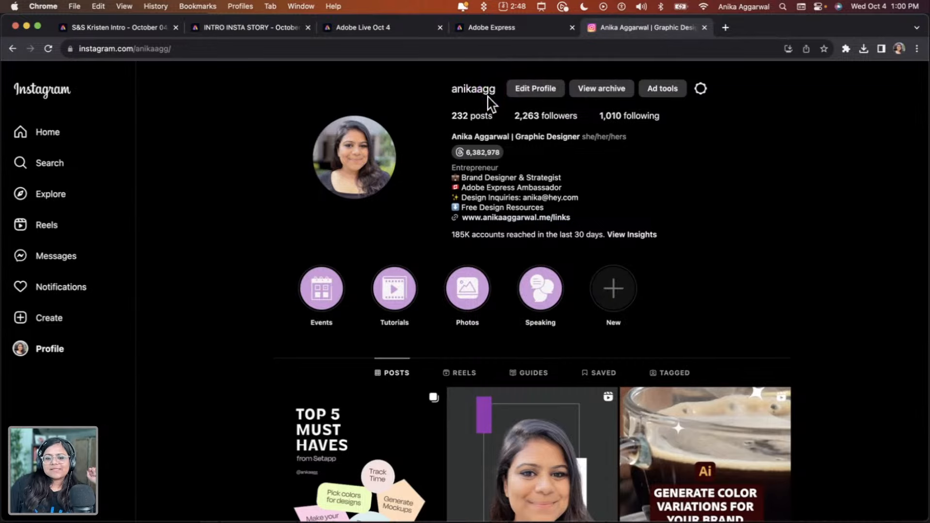
Switch to the Adobe Express home page in the browser
click(515, 28)
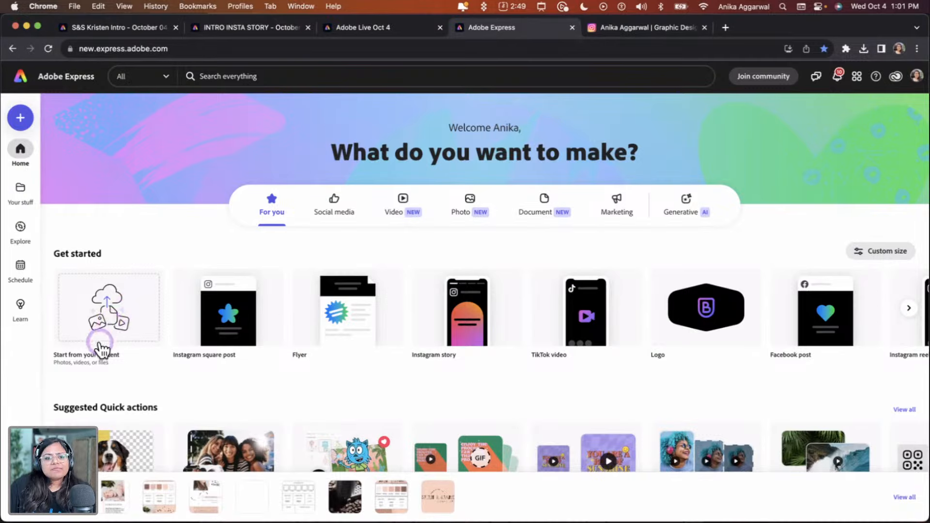
click(110, 328)
click(111, 320)
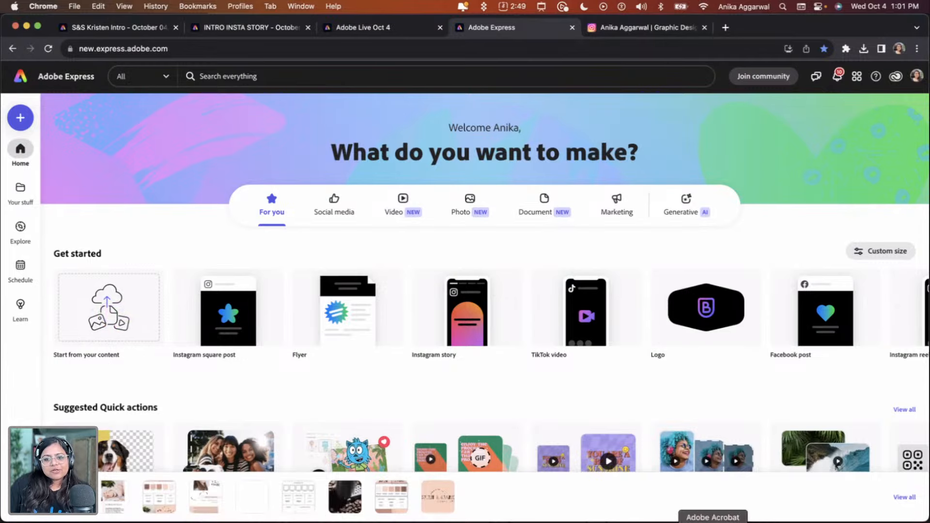
Open Acrobat and scroll through the Brand Kit Template PDF to review its sections
click(710, 521)
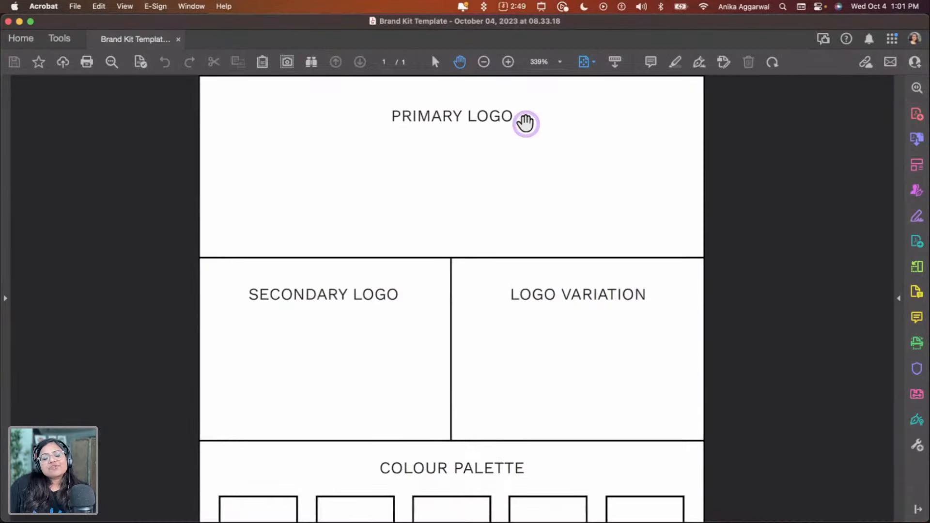
click(524, 122)
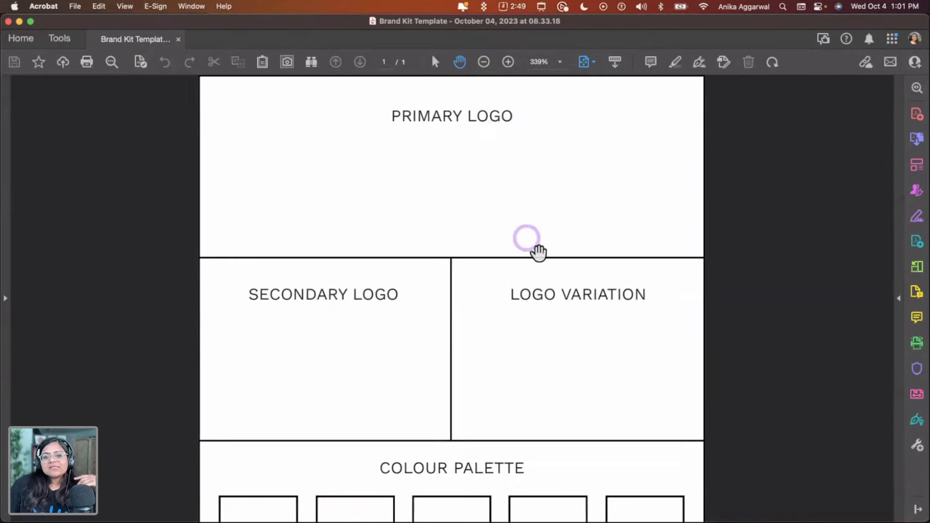
scroll(385, 378, down, 12)
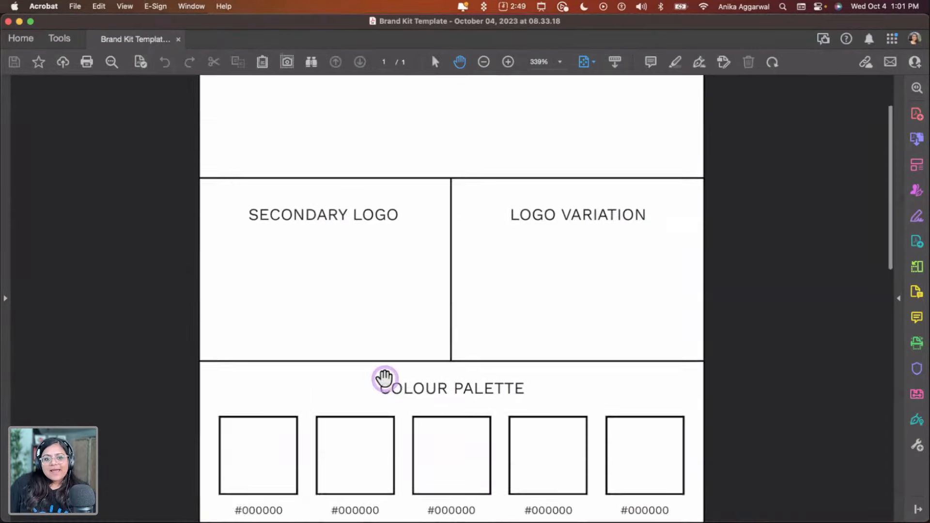
scroll(385, 379, down, 5)
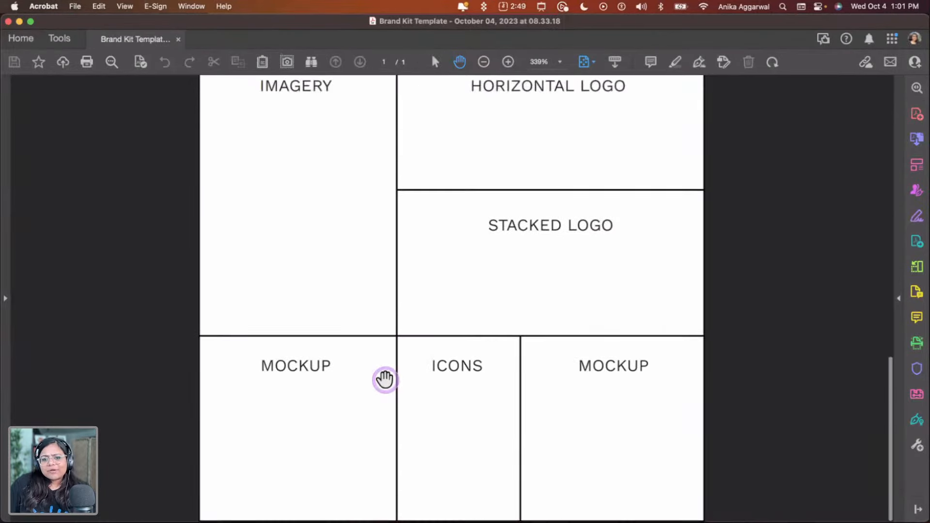
scroll(384, 379, up, 15)
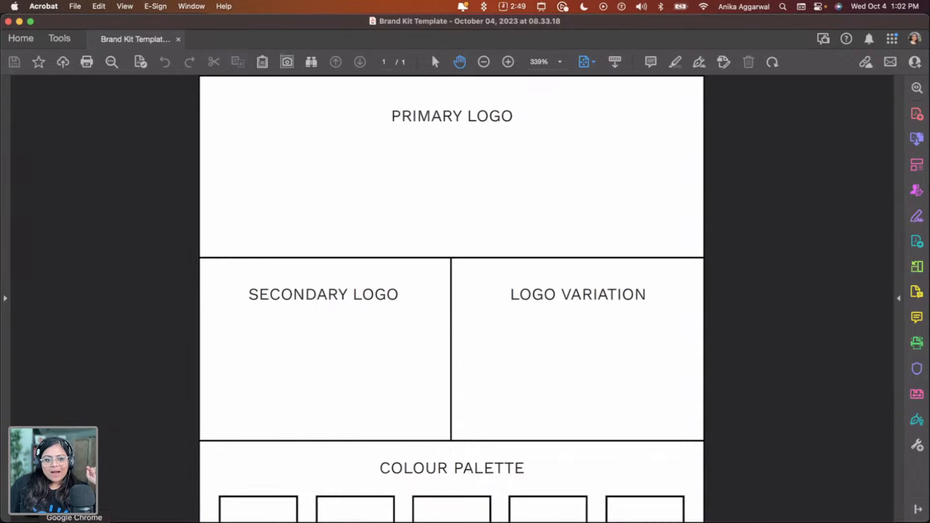
Drag the Brand Kit Template PDF into Start from your content in Adobe Express and open the converted file
click(75, 521)
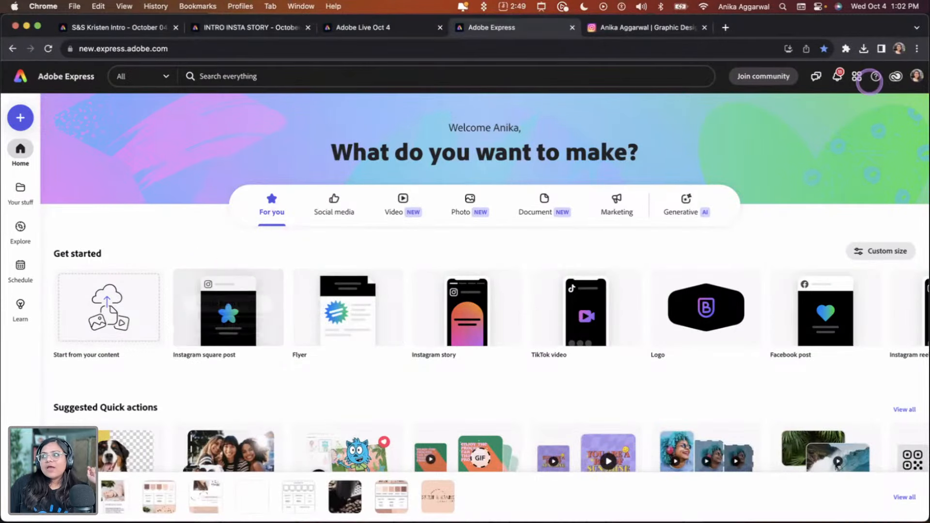
drag(925, 68, 121, 312)
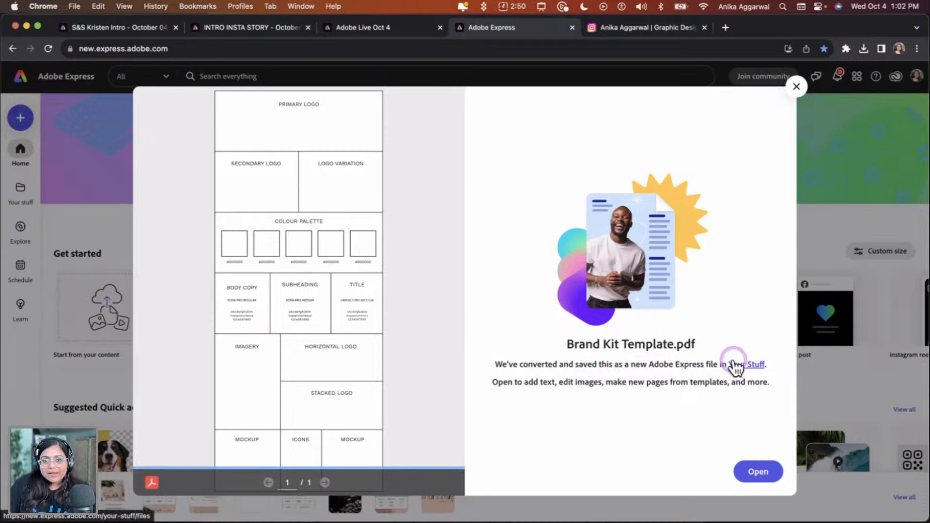
click(754, 471)
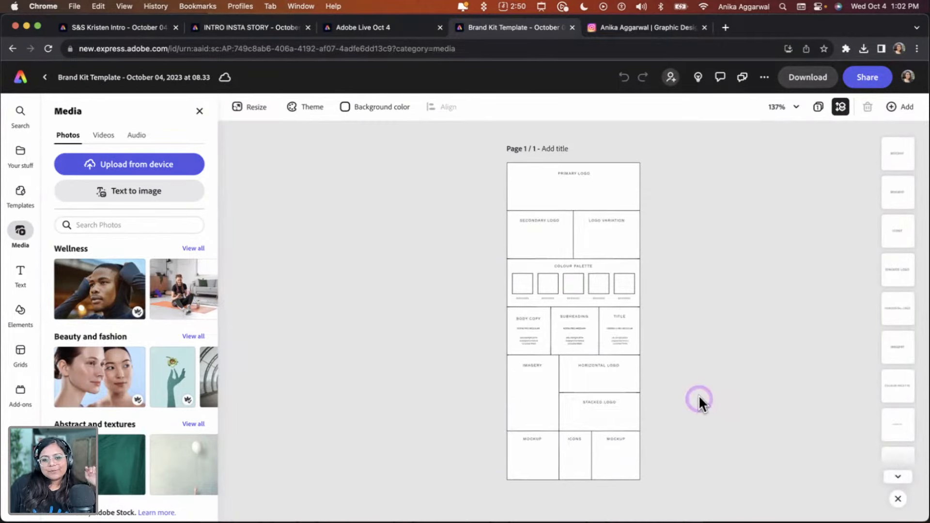
Open Your stuff and browse the Spirit & Spark brand's colours and artwork
scroll(559, 206, up, 5)
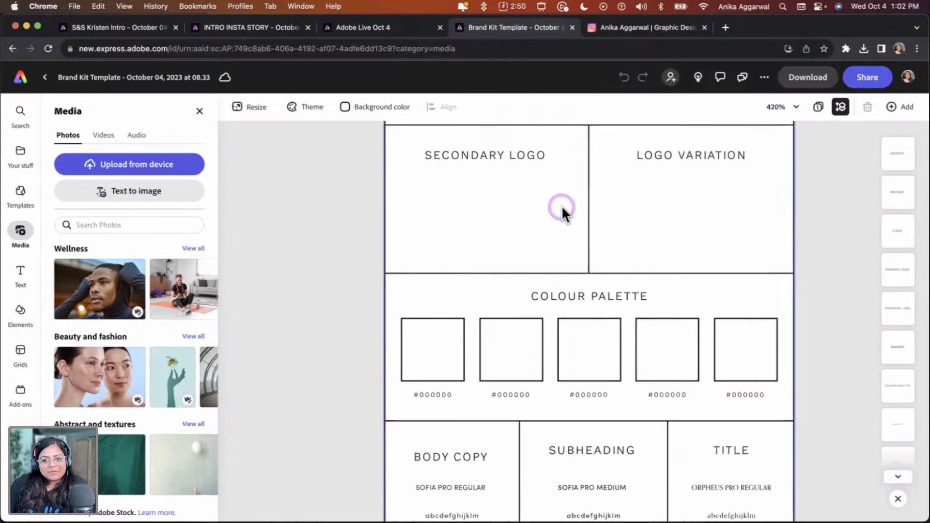
scroll(562, 206, up, 2)
scroll(569, 216, up, 3)
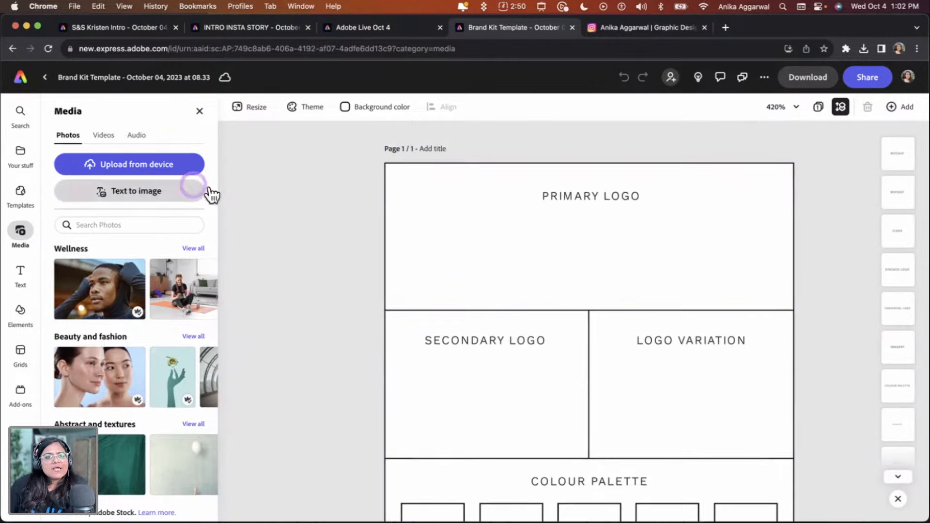
click(22, 154)
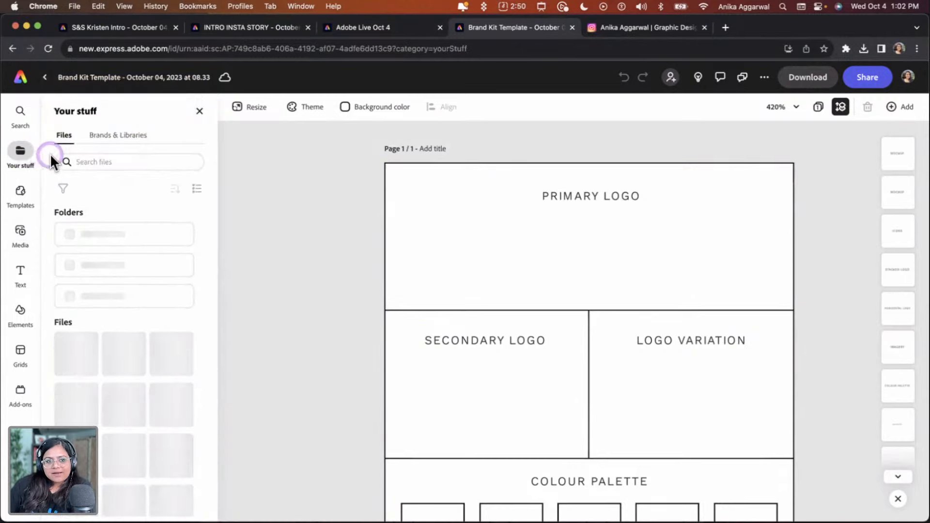
click(108, 141)
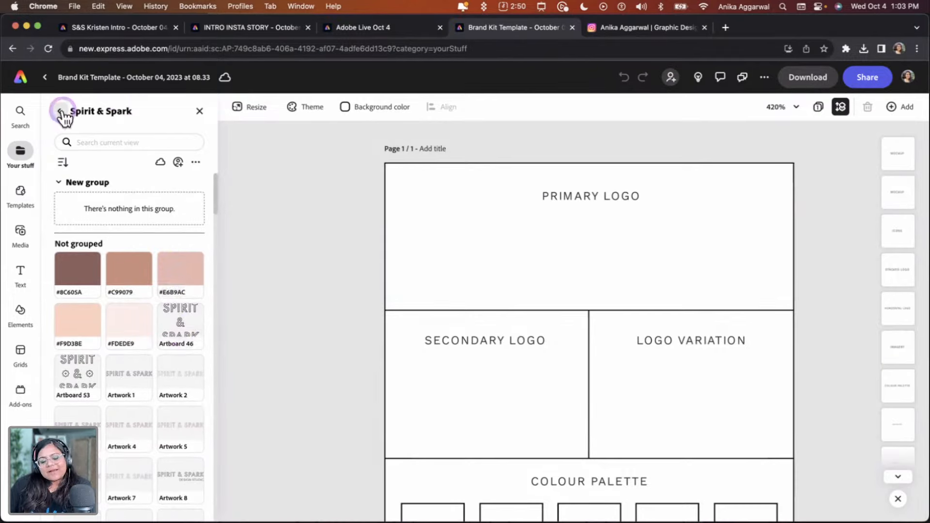
scroll(94, 298, down, 8)
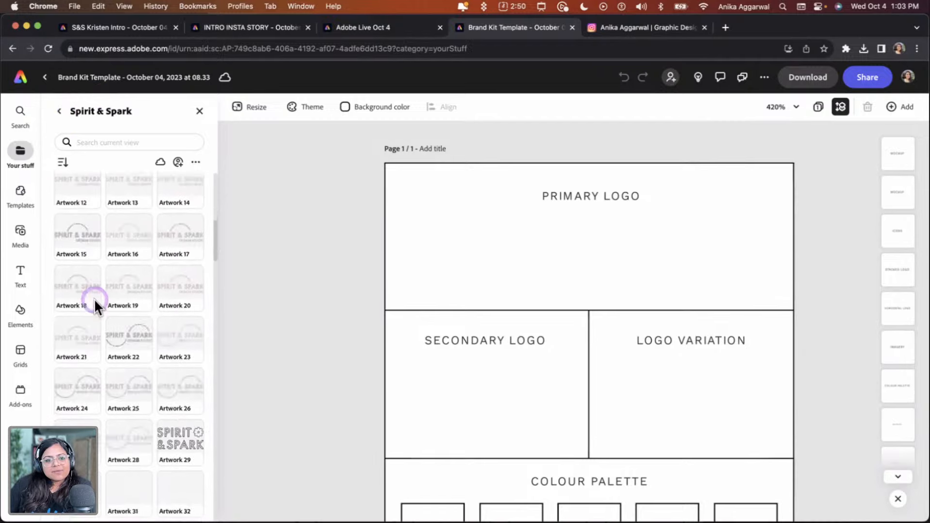
scroll(135, 378, down, 6)
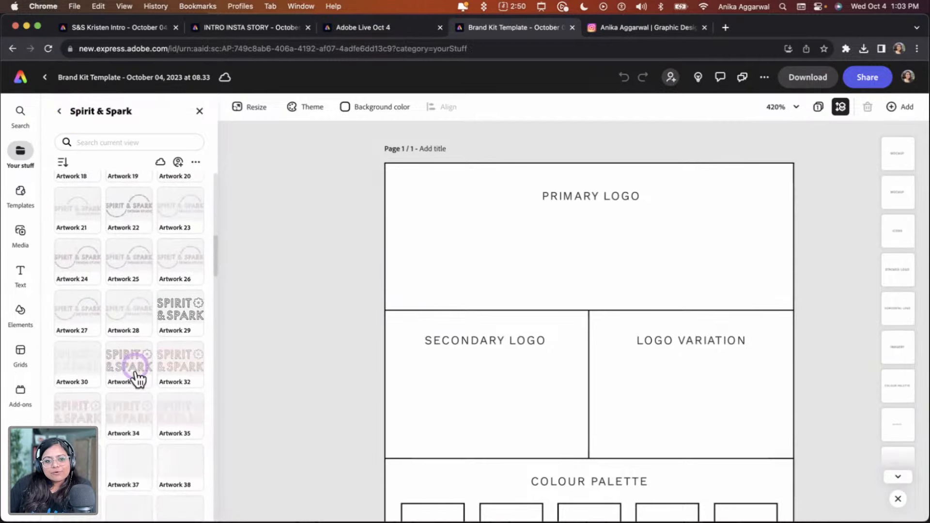
Open the Green Tea Matcha (AL) brand from Brands & Libraries
click(57, 111)
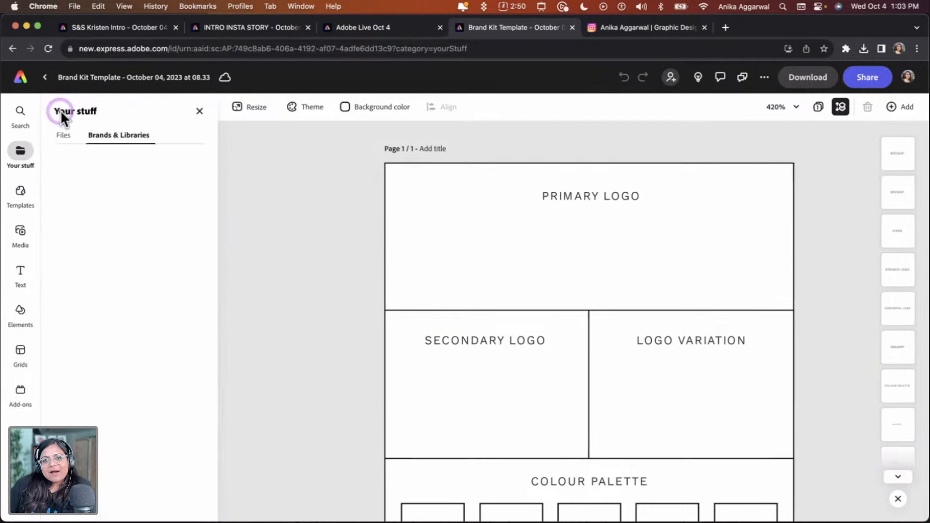
click(103, 141)
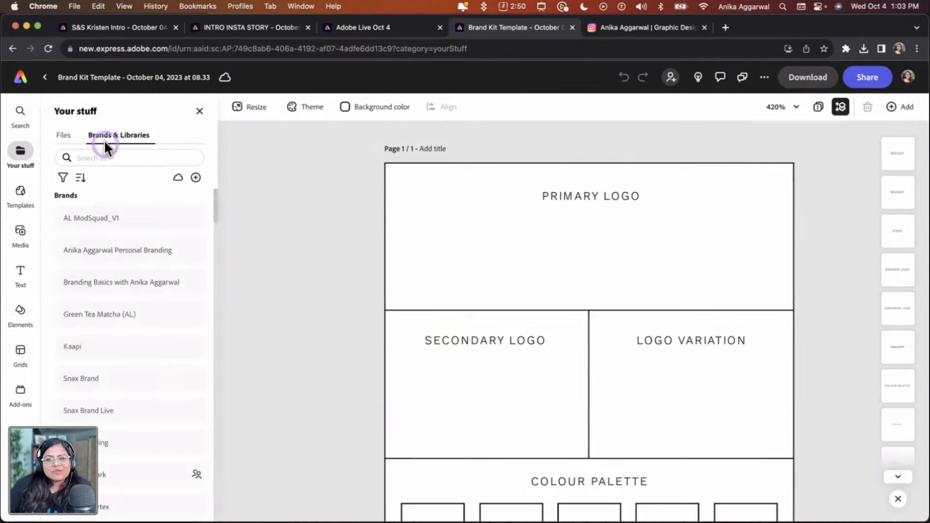
click(138, 317)
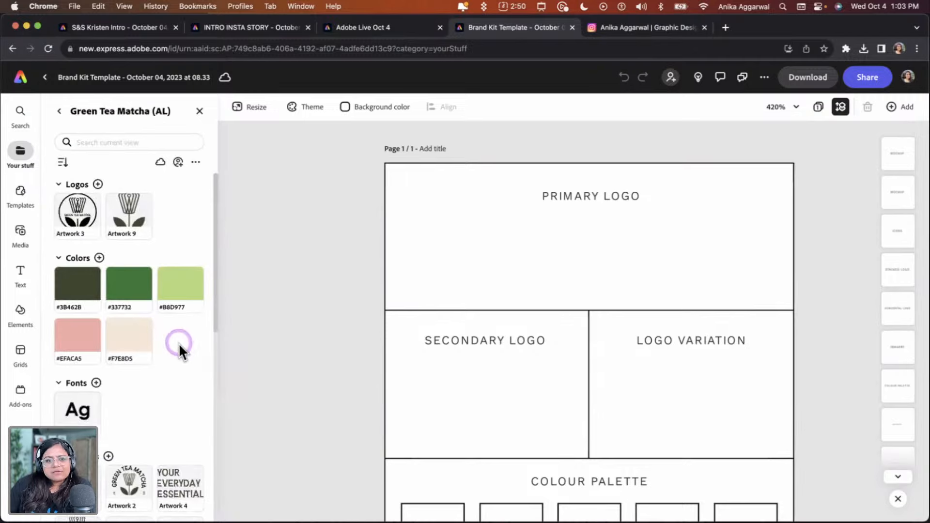
Select the first colour palette square and swap its fill and border so it becomes a filled shape
scroll(475, 372, down, 3)
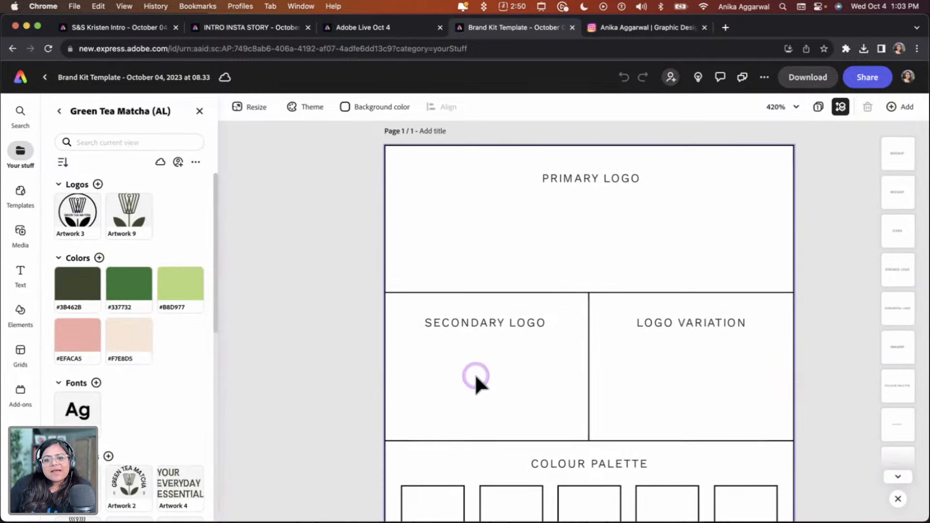
scroll(477, 378, down, 2)
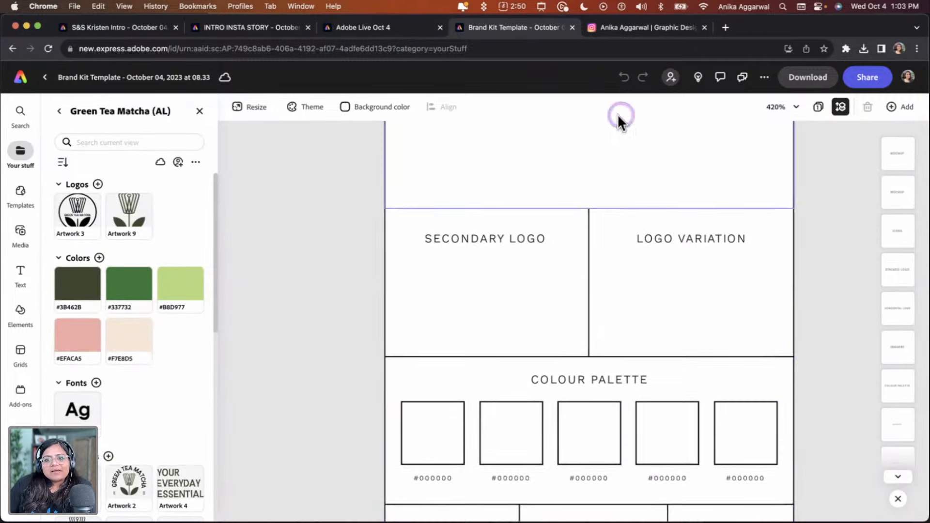
click(773, 108)
click(747, 148)
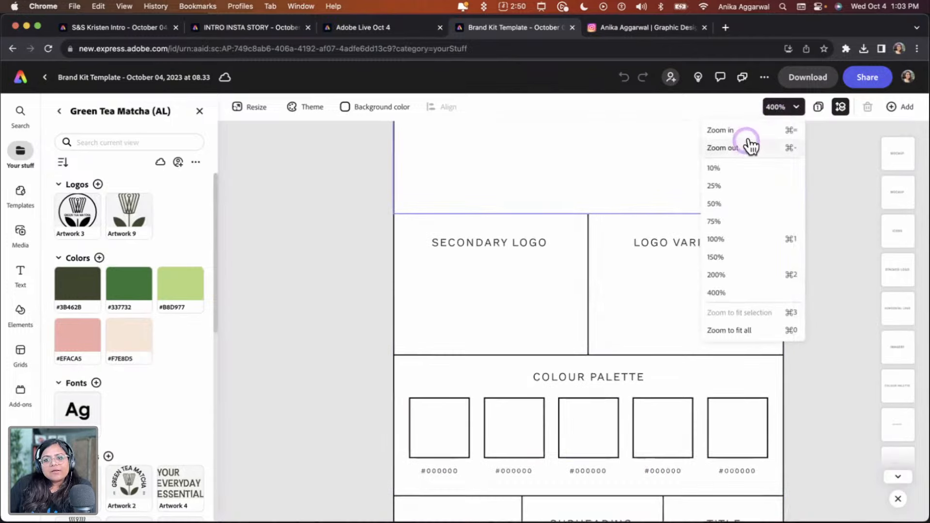
click(752, 204)
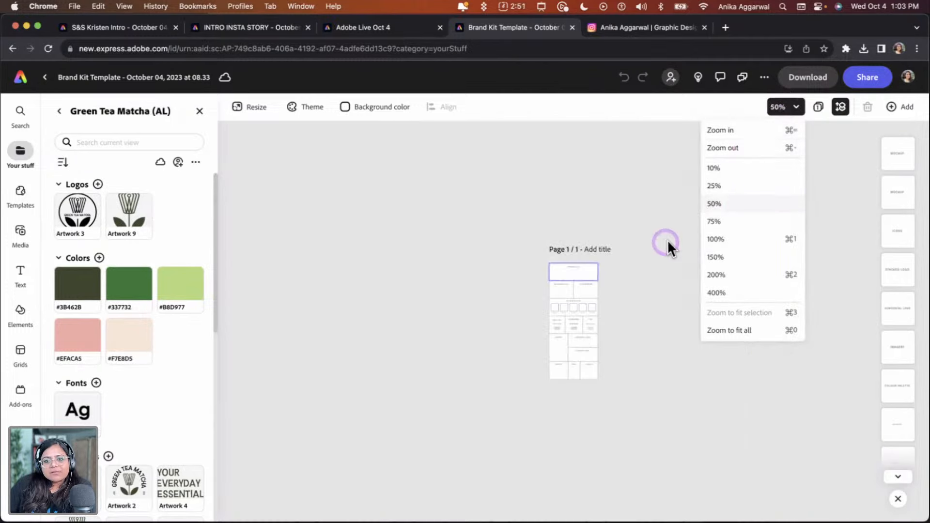
scroll(608, 289, up, 5)
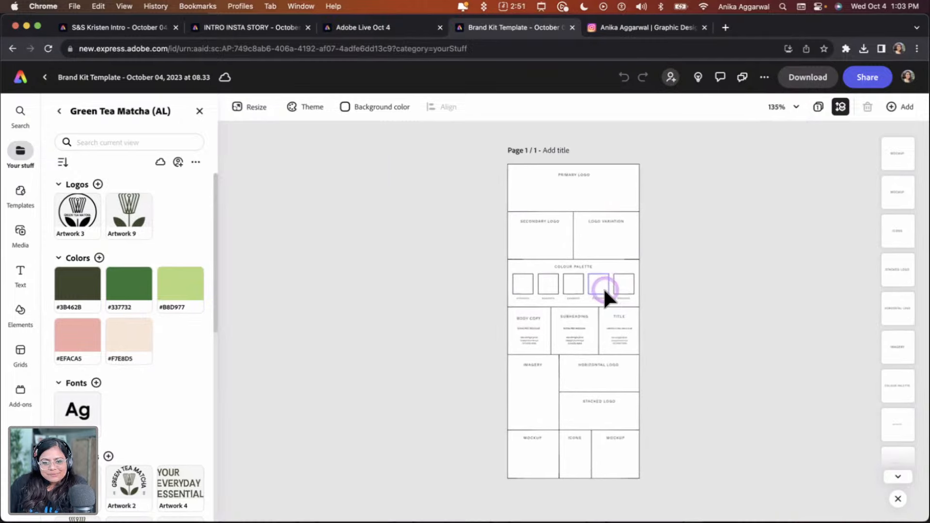
scroll(604, 288, up, 5)
scroll(603, 291, up, 2)
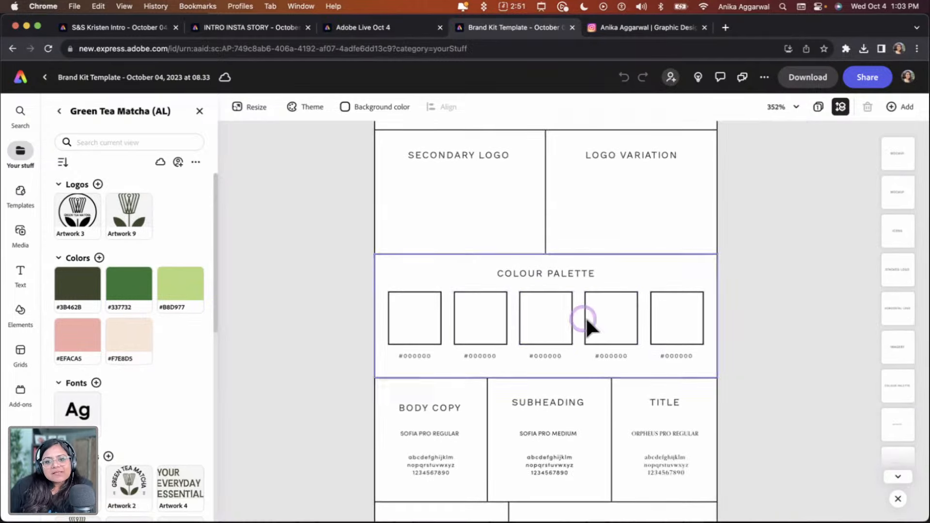
click(656, 312)
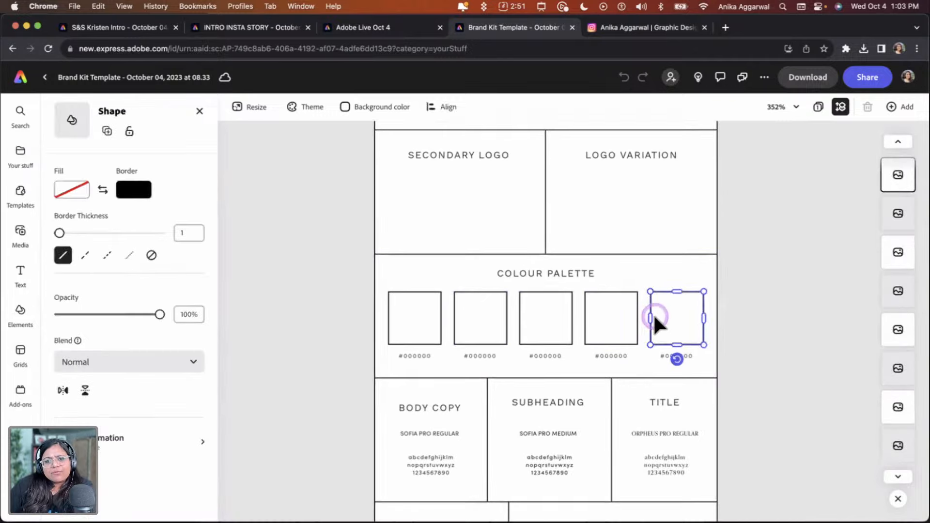
click(399, 314)
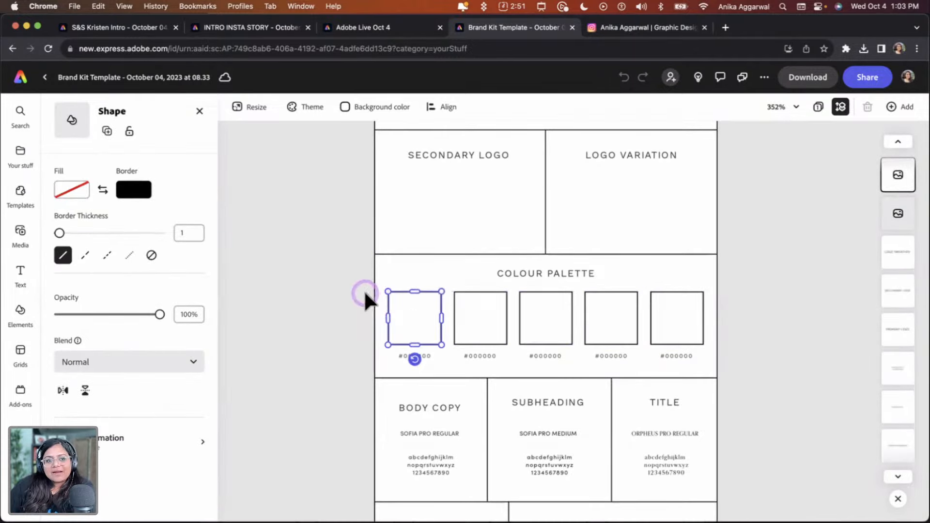
click(103, 190)
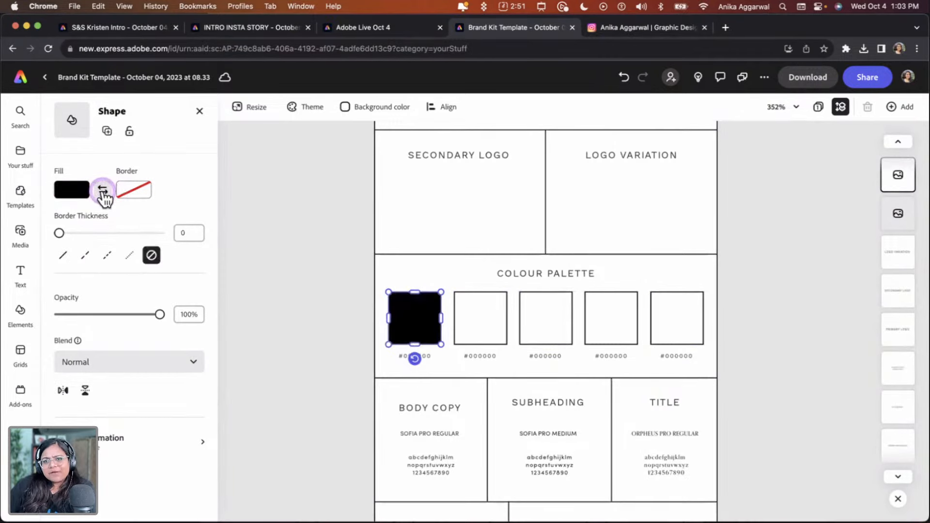
Open the square's fill swatches, browse the brand libraries, and pick the light green Green Tea Matcha colour
click(73, 189)
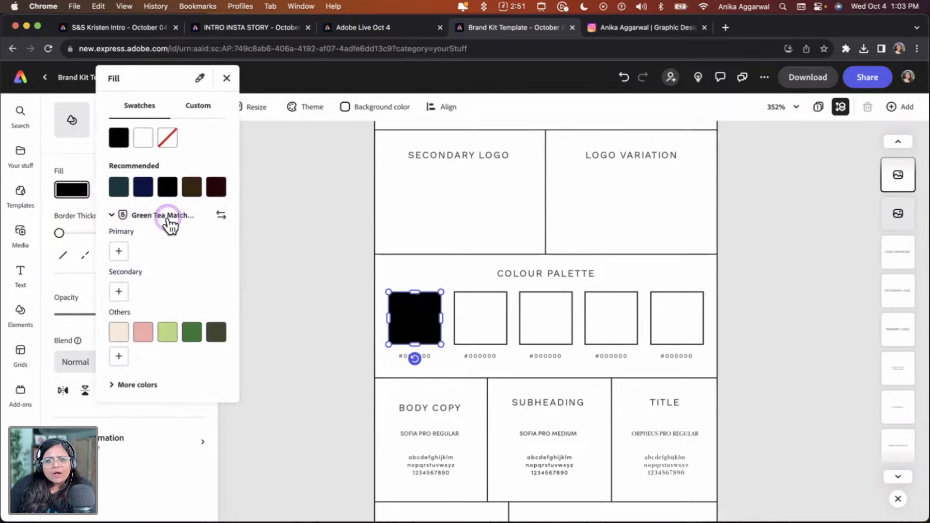
click(221, 216)
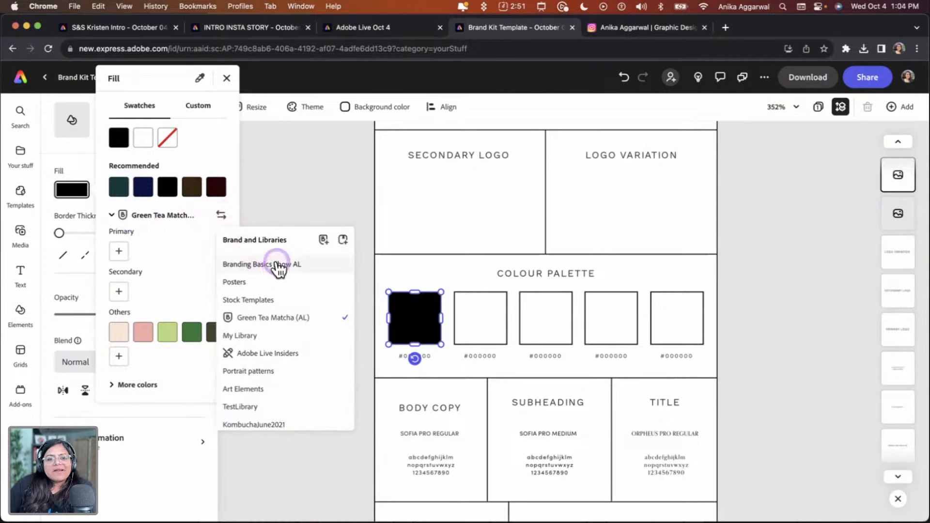
scroll(287, 327, down, 1)
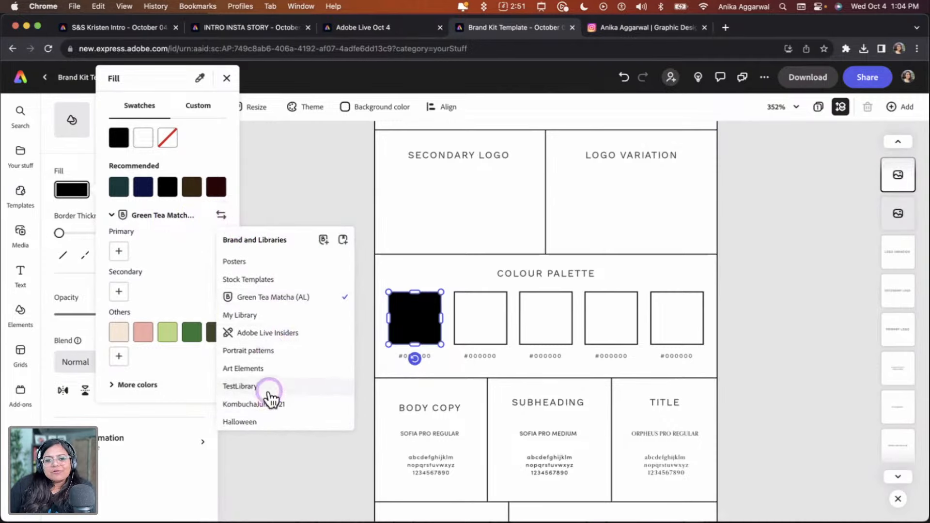
scroll(270, 374, down, 3)
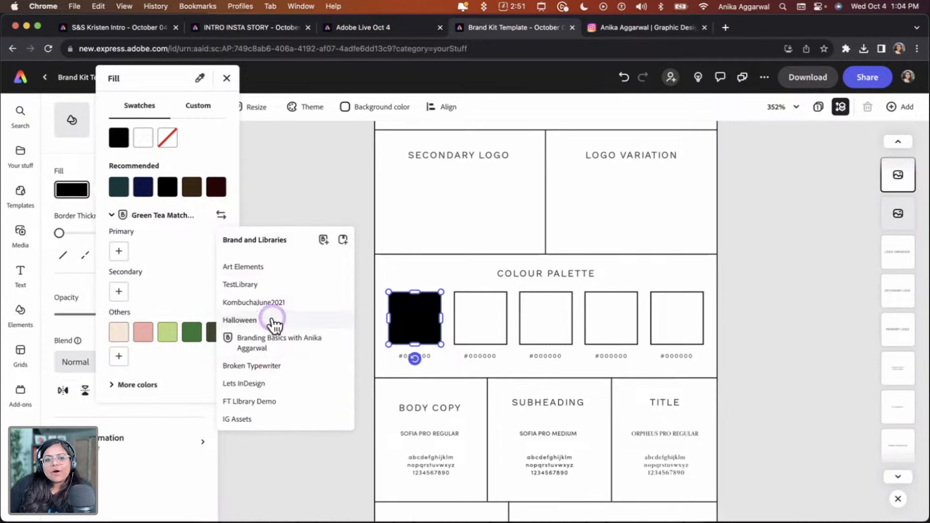
scroll(273, 325, down, 3)
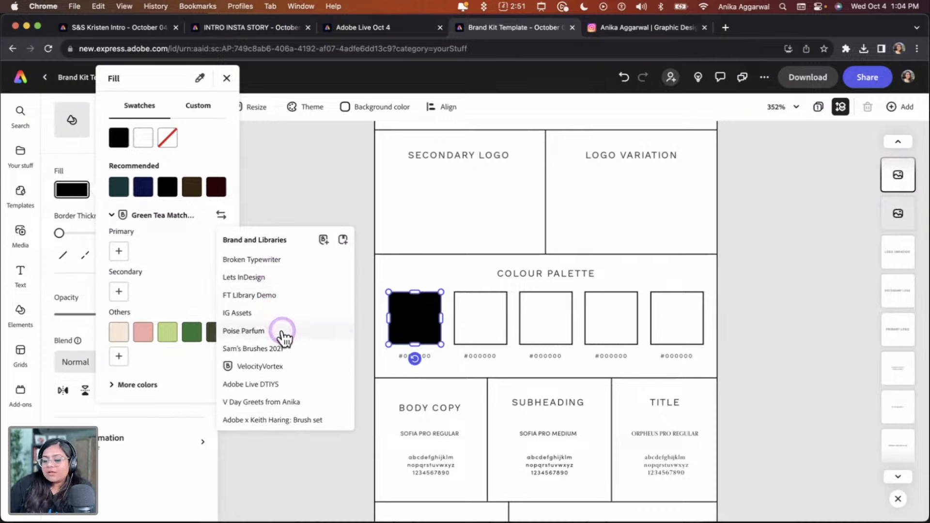
click(162, 289)
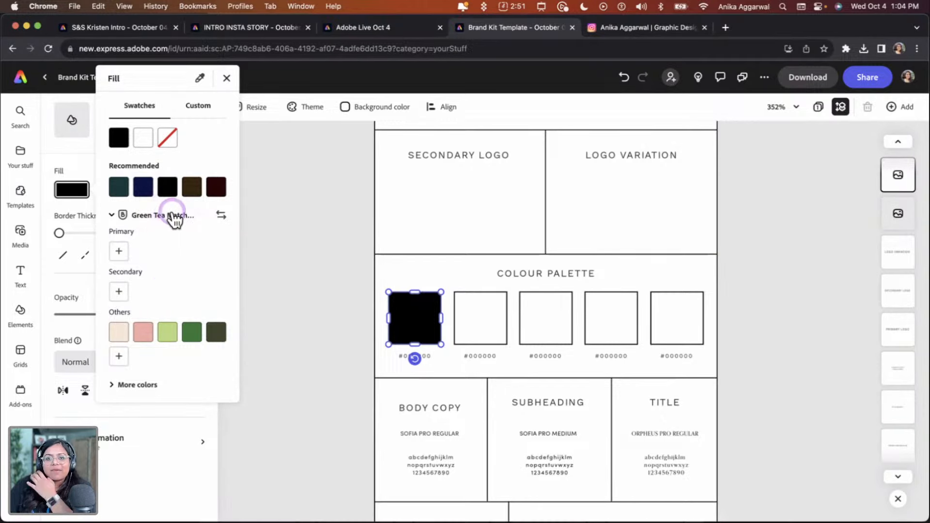
click(169, 332)
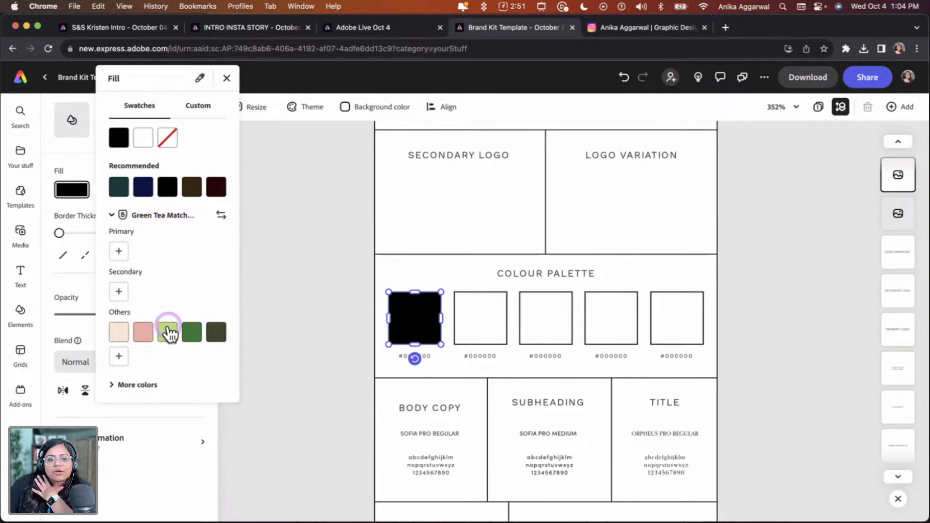
Select the second palette square, swap its fill and border, and fill it with the pink Green Tea Matcha colour
click(472, 304)
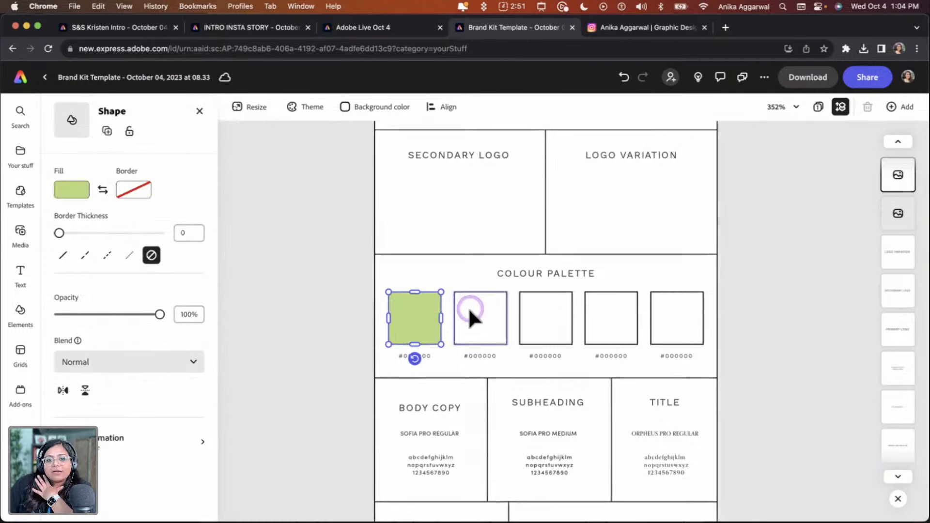
click(463, 307)
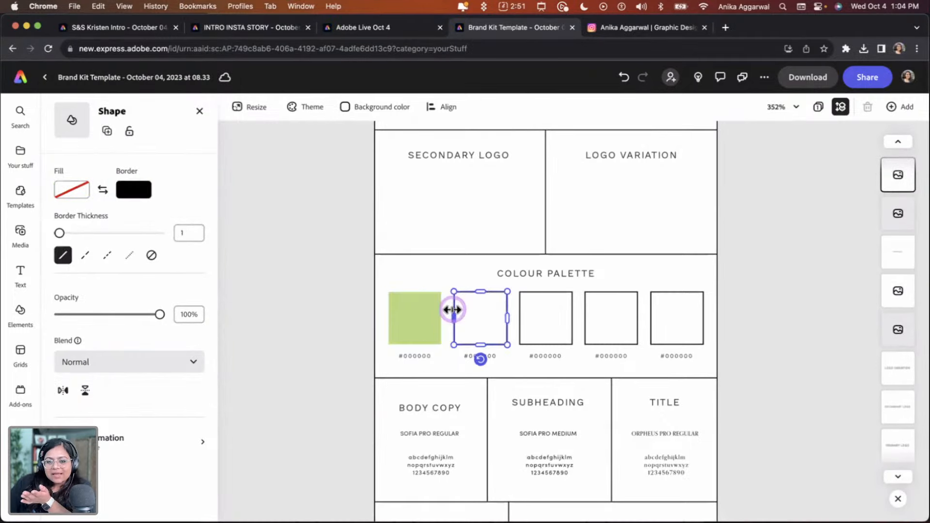
click(103, 189)
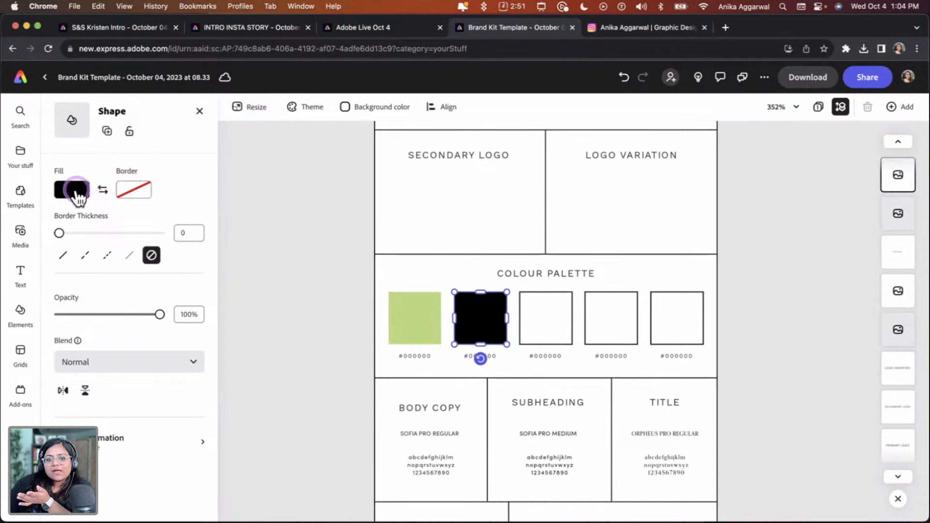
click(75, 189)
click(142, 334)
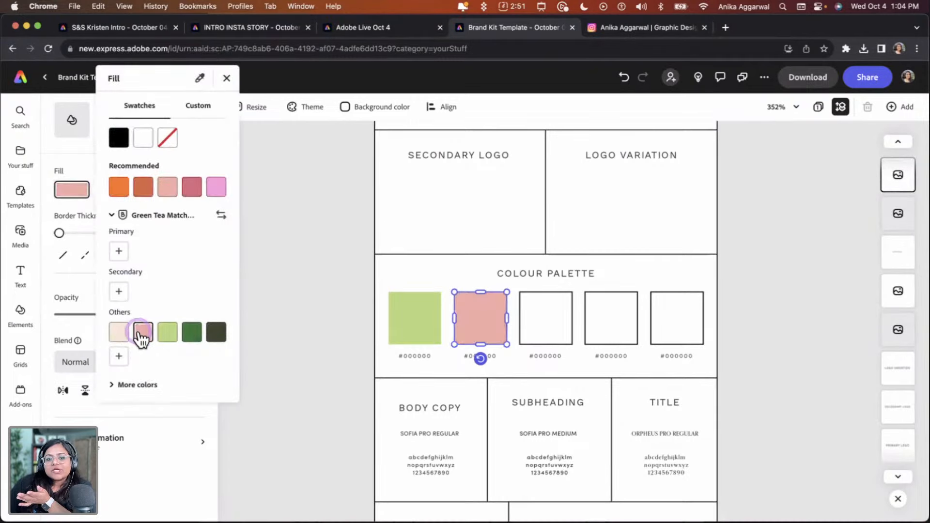
Open the pink square's custom fill picker and select its hex colour code
click(465, 308)
click(529, 313)
click(530, 313)
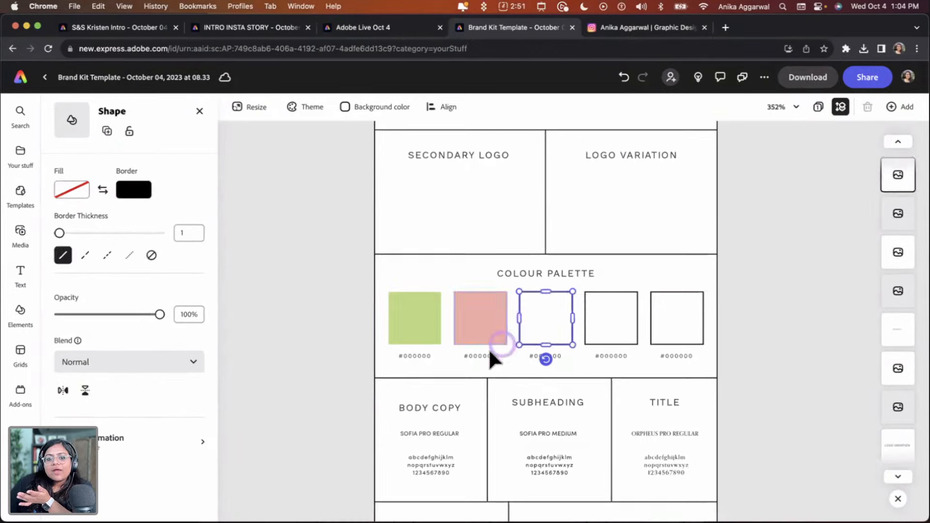
click(476, 322)
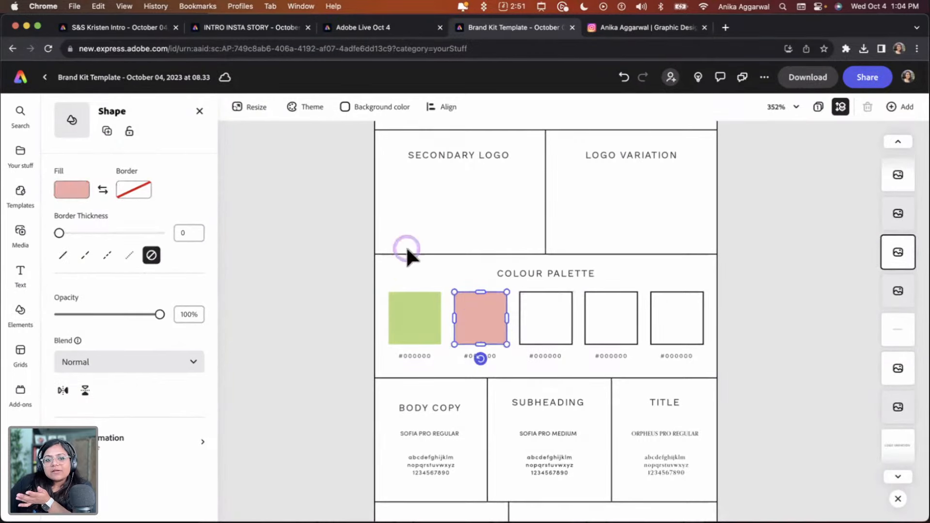
click(79, 188)
click(189, 115)
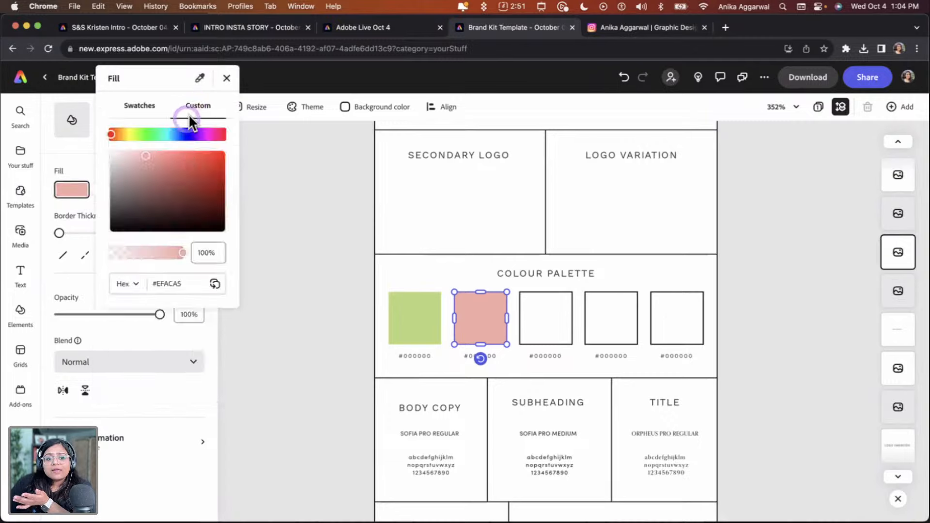
click(150, 281)
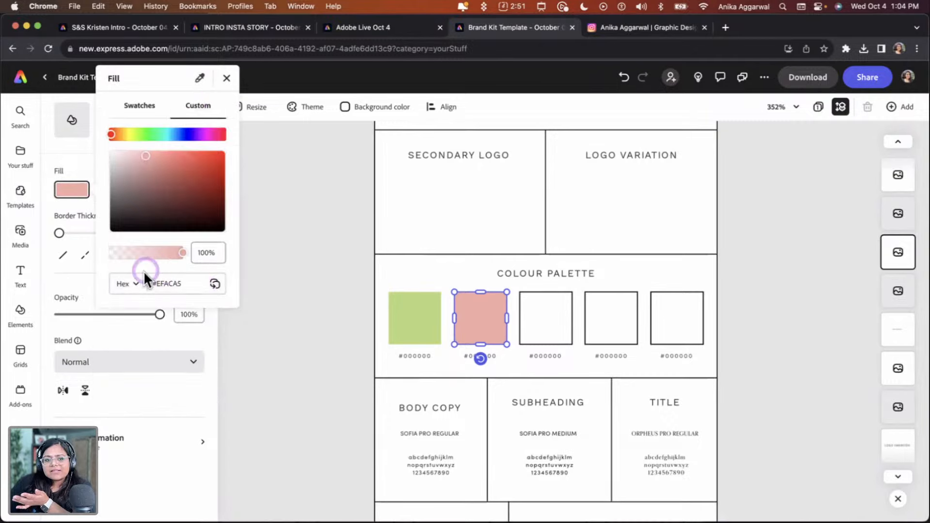
double_click(150, 281)
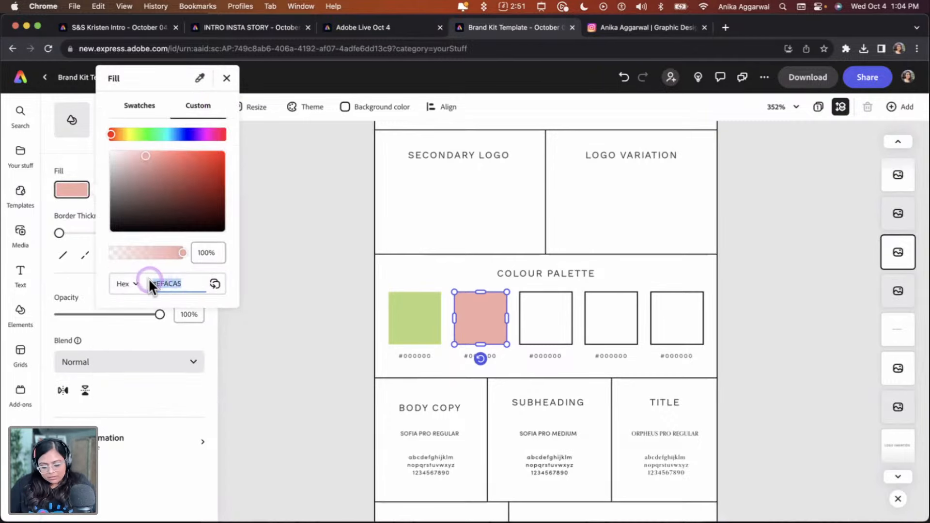
Replace the hex label under the pink square with EFACA5
click(287, 330)
click(463, 355)
click(483, 371)
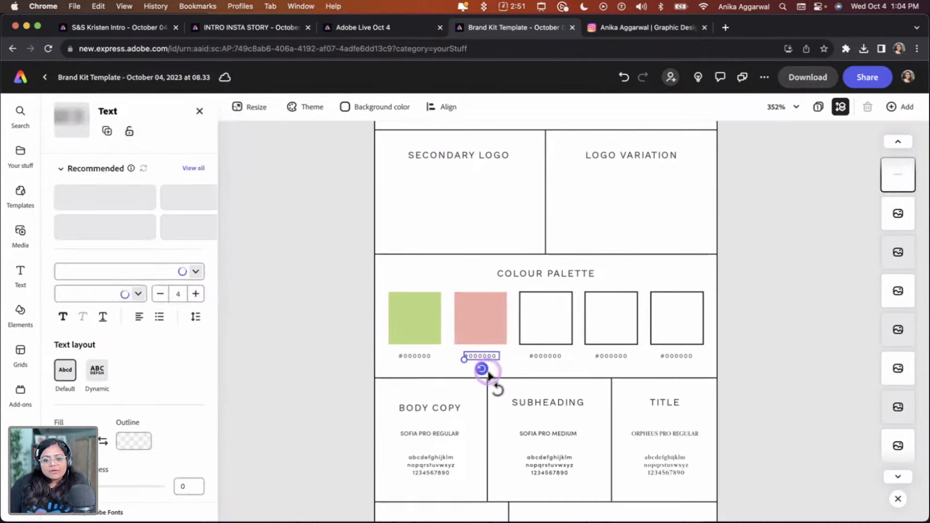
scroll(487, 356, up, 5)
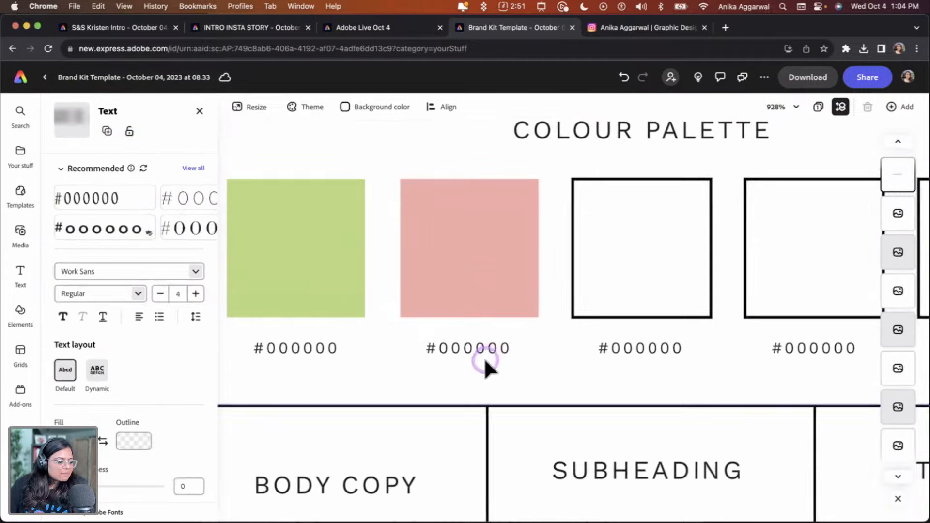
double_click(480, 349)
text(EFACA5)
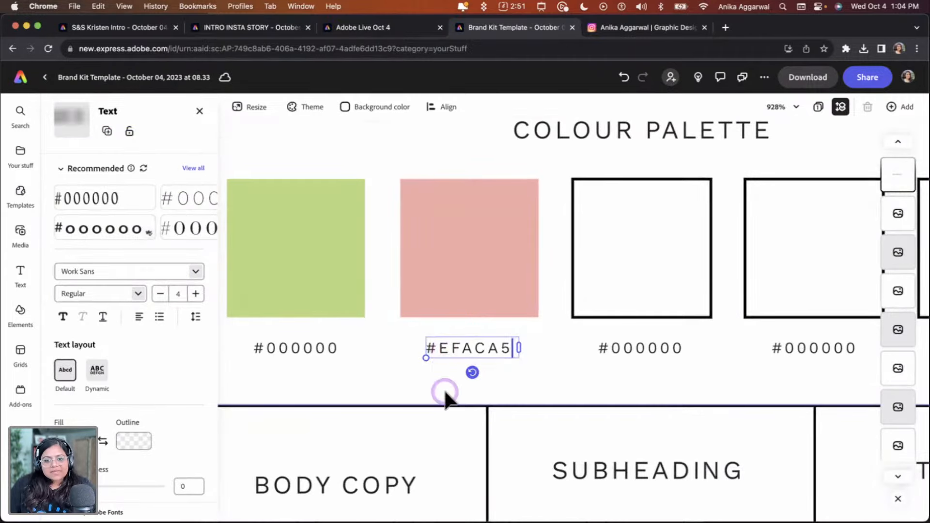
click(583, 367)
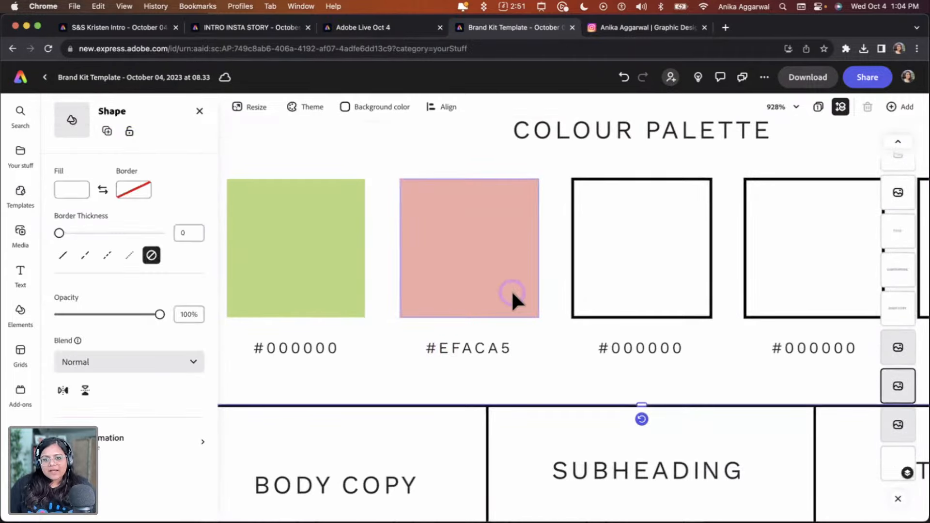
Delete the PRIMARY LOGO heading text from the top box
scroll(510, 289, down, 8)
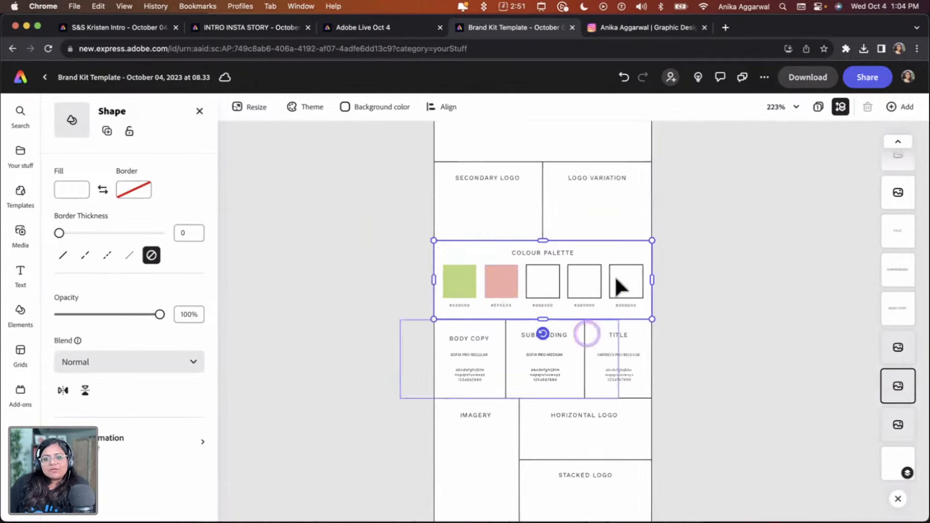
scroll(646, 361, up, 3)
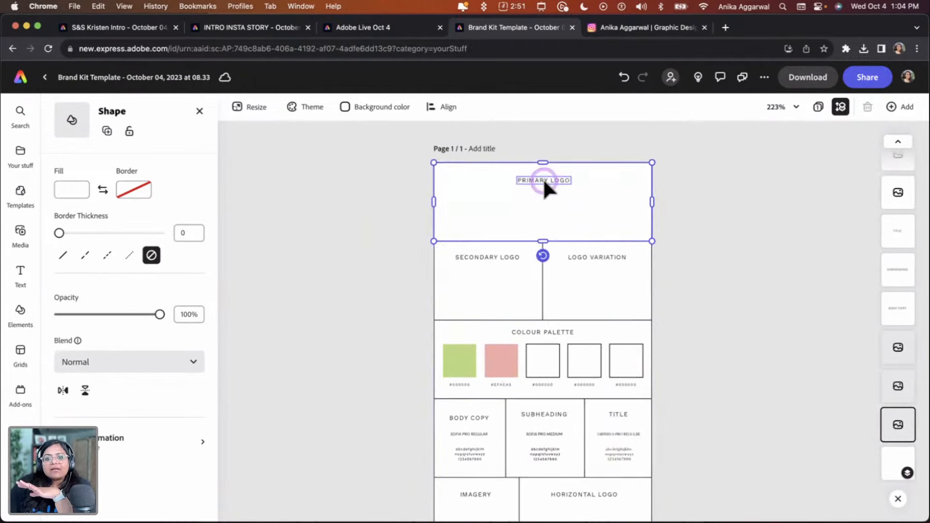
click(543, 178)
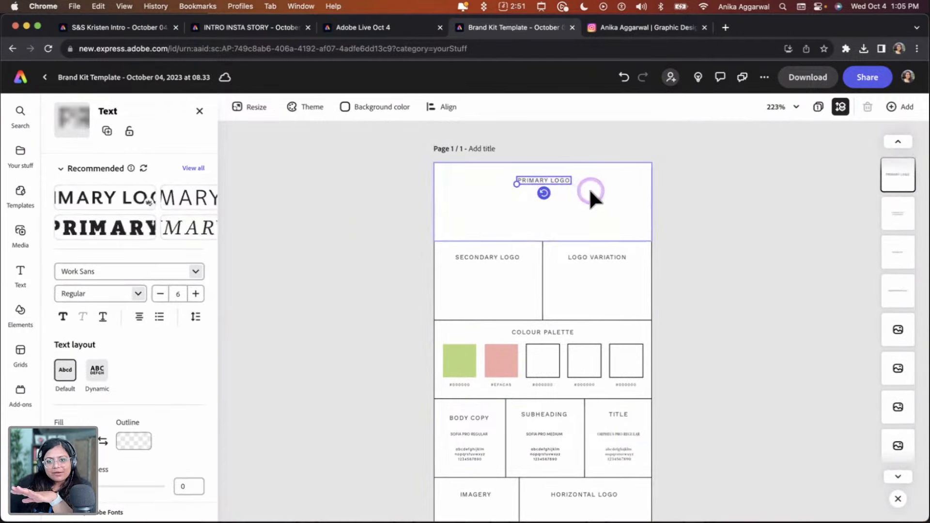
click(693, 207)
click(540, 181)
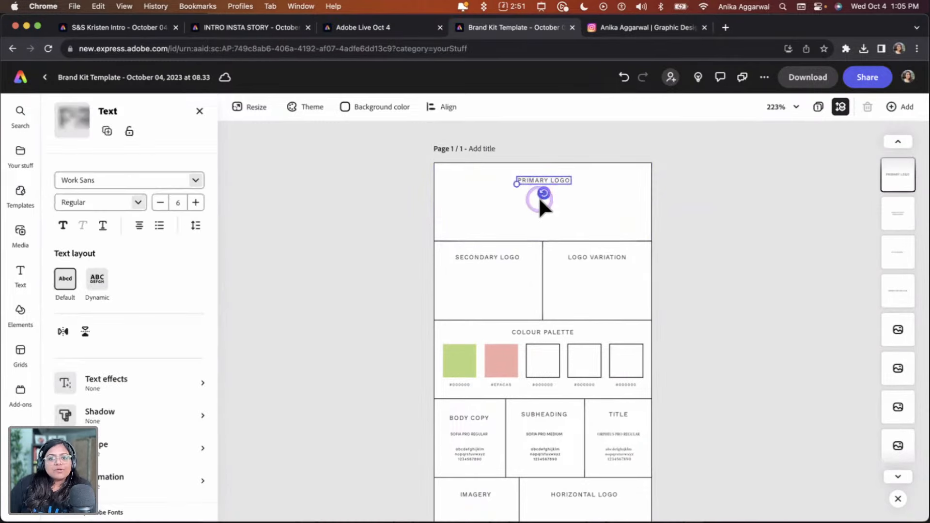
key(Delete)
Fill the primary logo box with the cream Green Tea Matcha colour
click(510, 194)
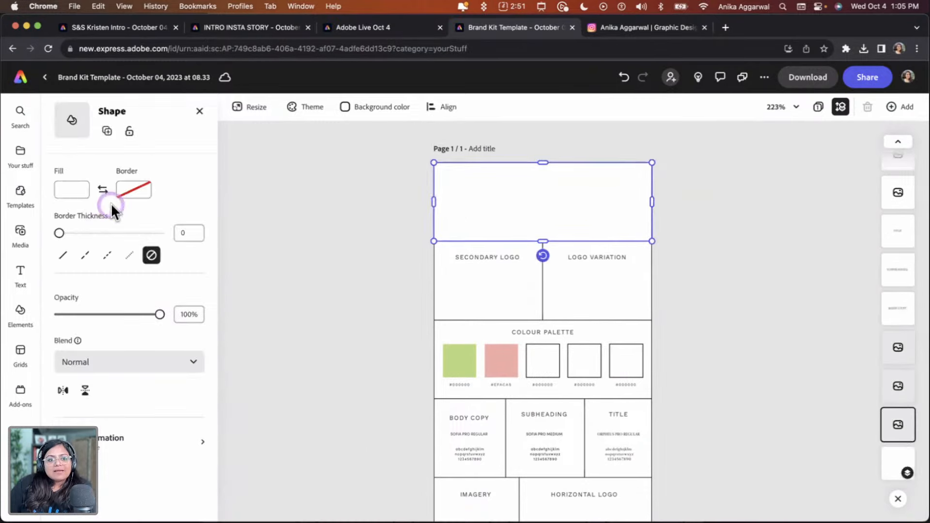
click(72, 189)
click(119, 332)
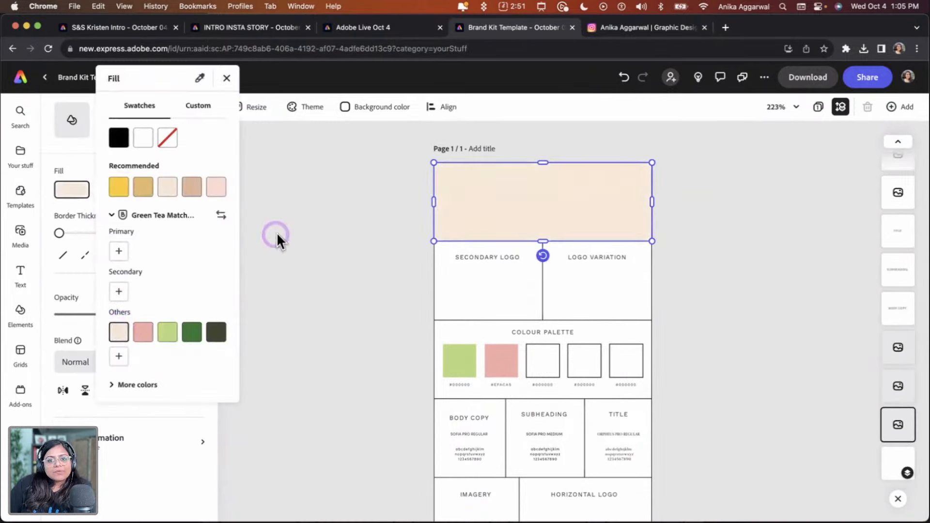
click(277, 232)
Add Artwork 2 from the Green Tea Matcha brand graphics and shrink it into the primary logo box
click(351, 208)
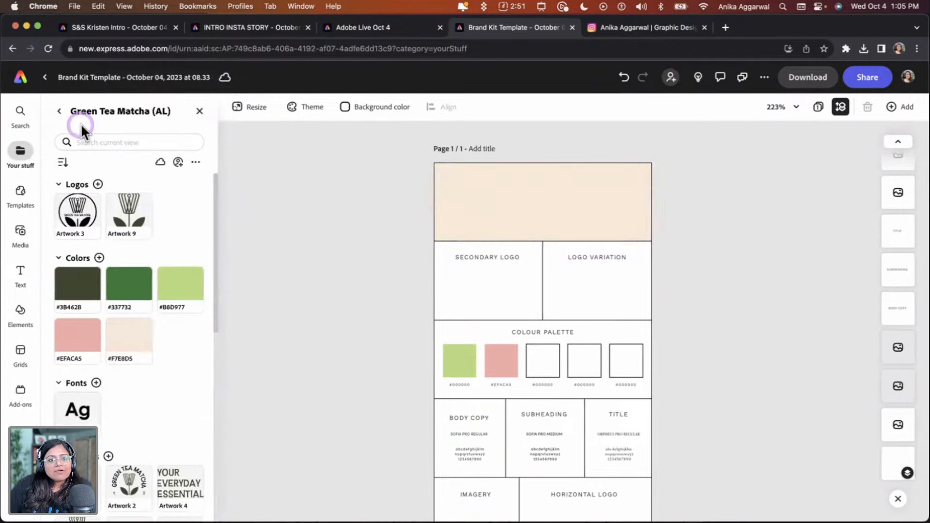
scroll(103, 345, down, 4)
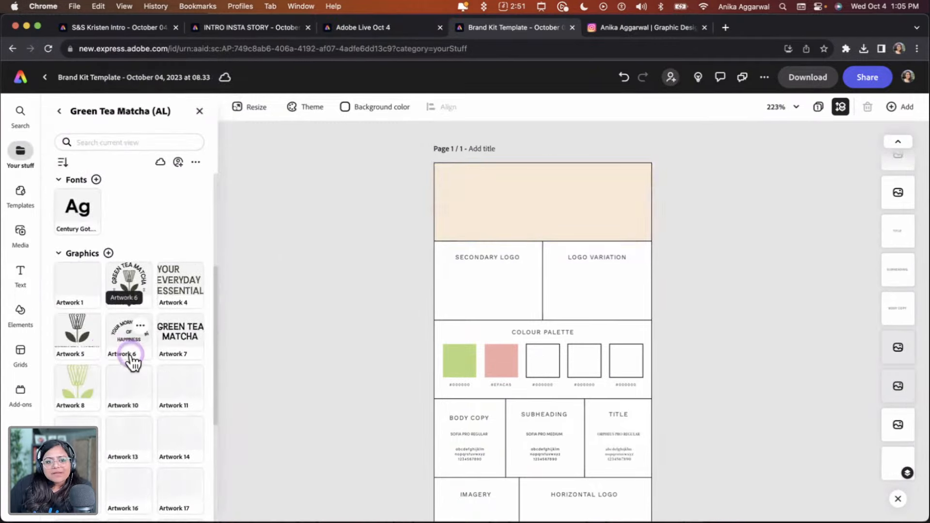
click(127, 281)
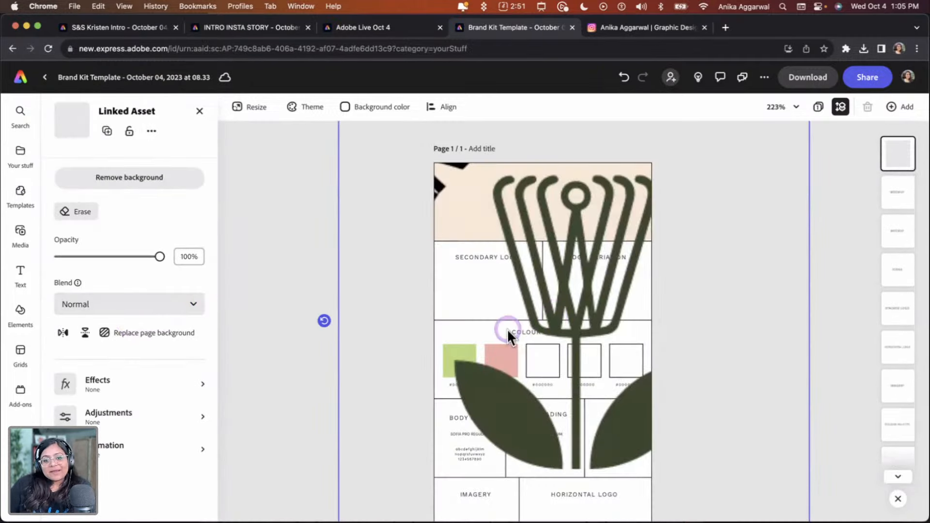
scroll(529, 324, down, 5)
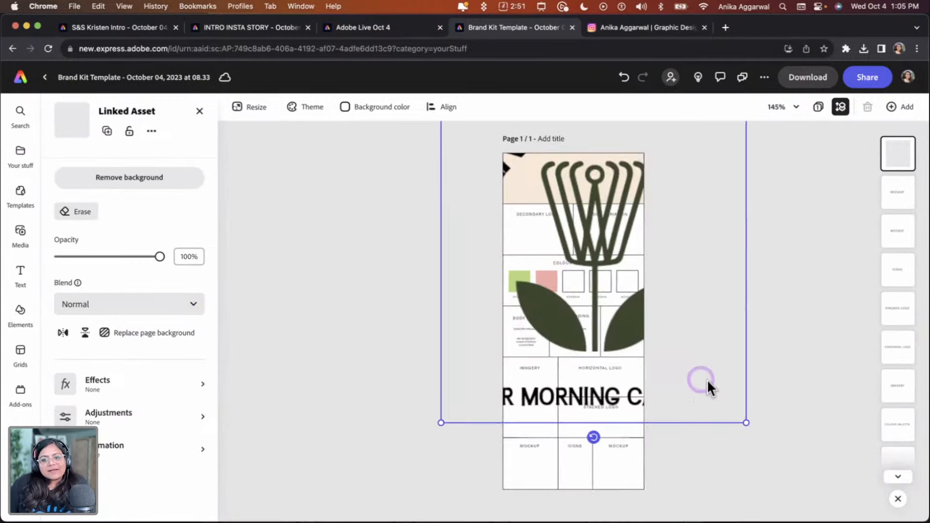
drag(747, 423, 571, 180)
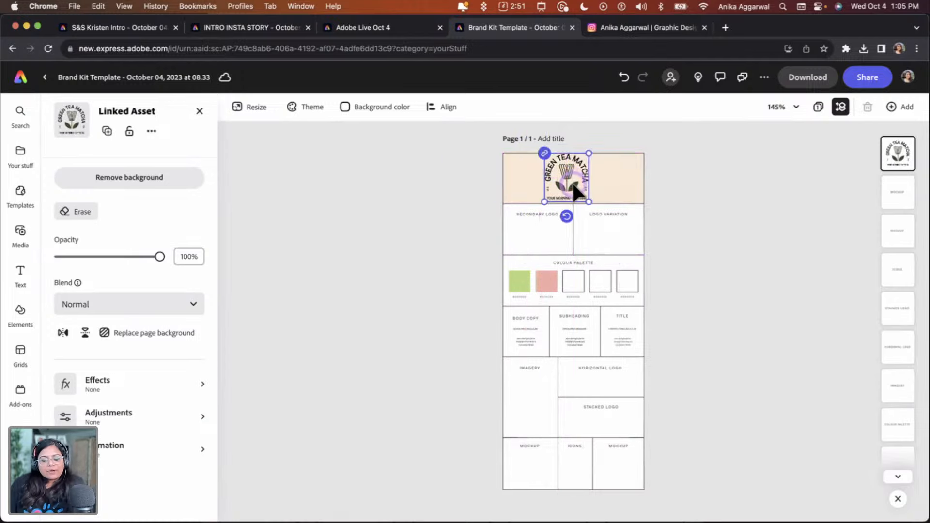
Scale the logo down further so it sits centred in the primary logo box
ctrl+scroll(571, 181, up, 5)
scroll(572, 181, up, 3)
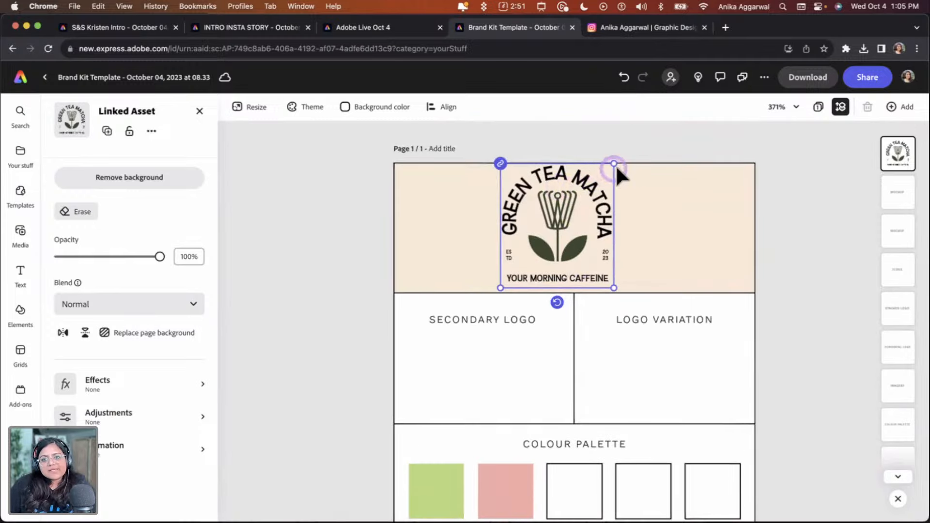
drag(615, 164, 591, 227)
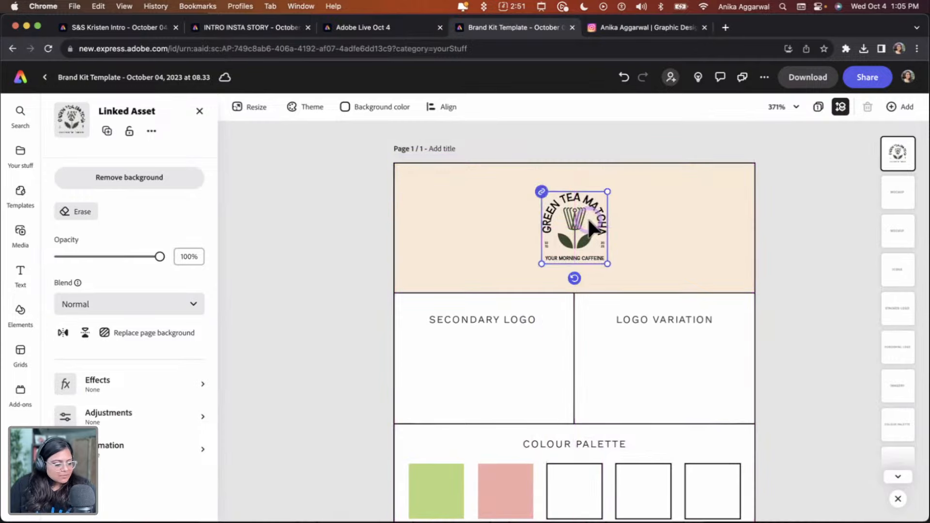
click(791, 291)
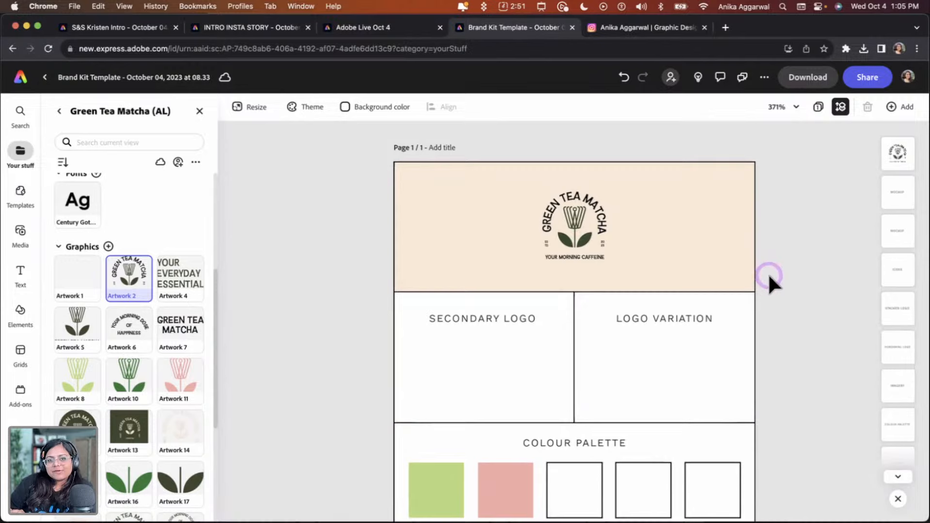
Zoom in and out to check the placed primary logo on the page
scroll(761, 286, down, 3)
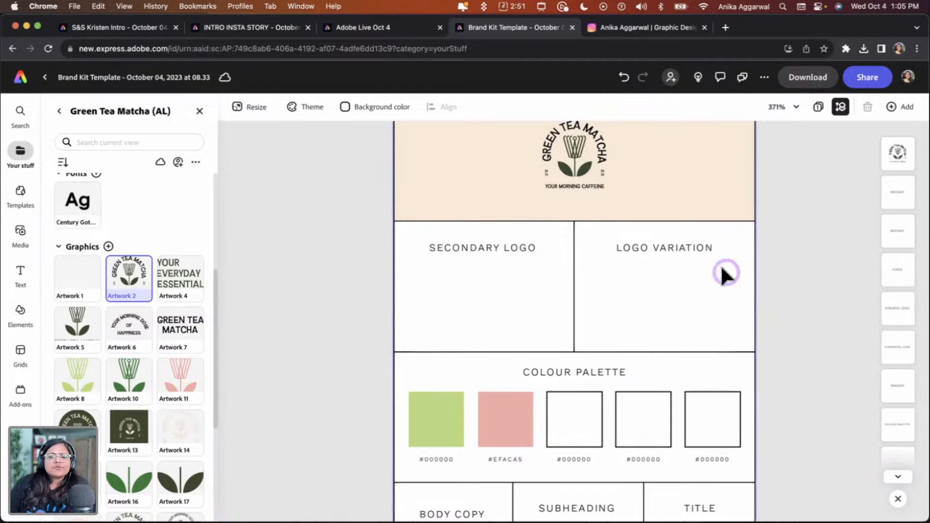
scroll(693, 265, up, 5)
scroll(693, 265, up, 4)
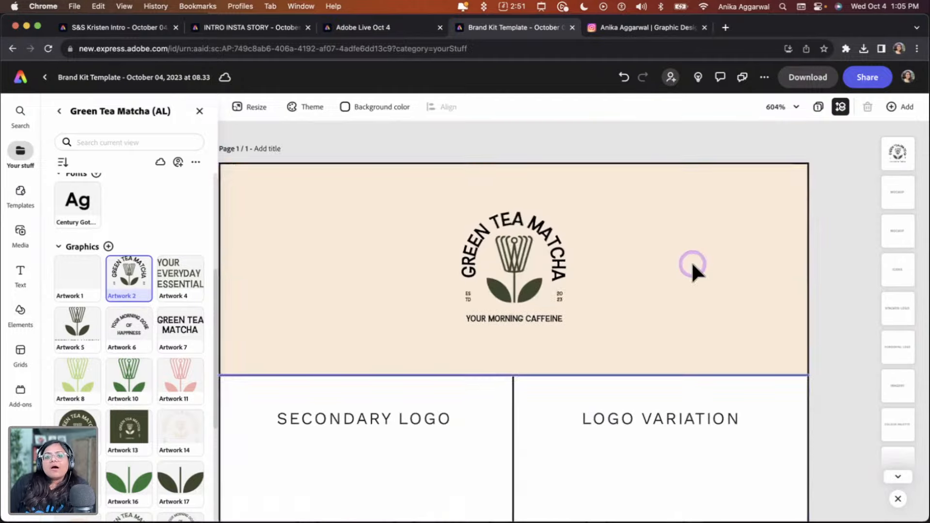
click(501, 309)
scroll(499, 290, down, 8)
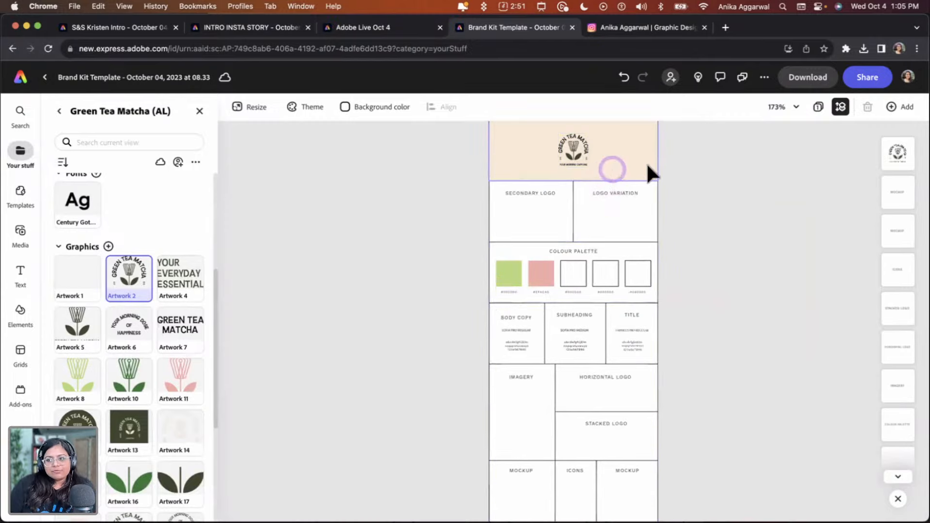
click(898, 162)
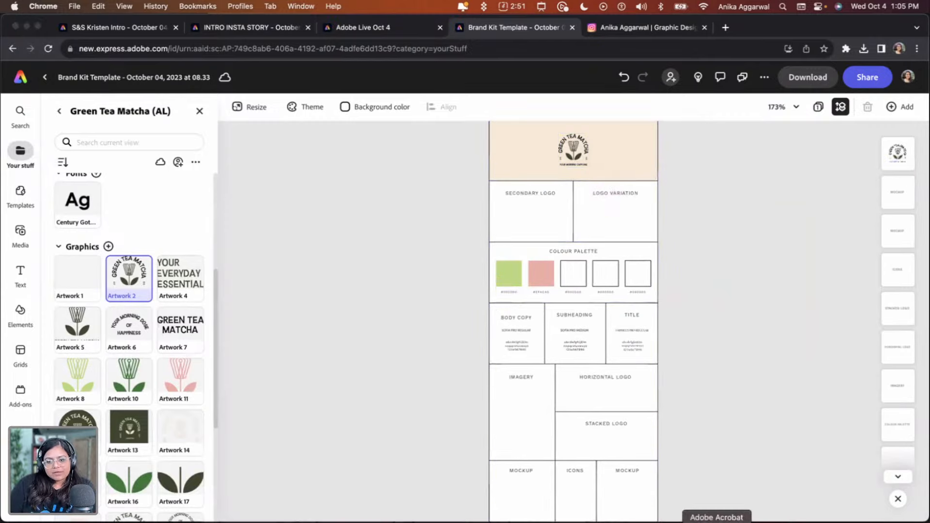
Switch to Acrobat to review the original brand kit template PDF, then return to the browser
click(717, 522)
scroll(500, 327, down, 5)
scroll(500, 328, down, 10)
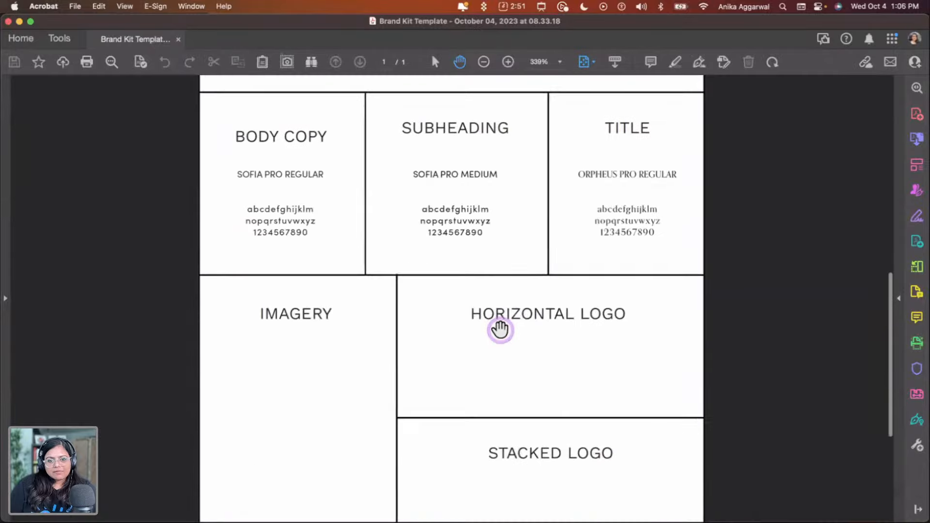
scroll(500, 330, up, 20)
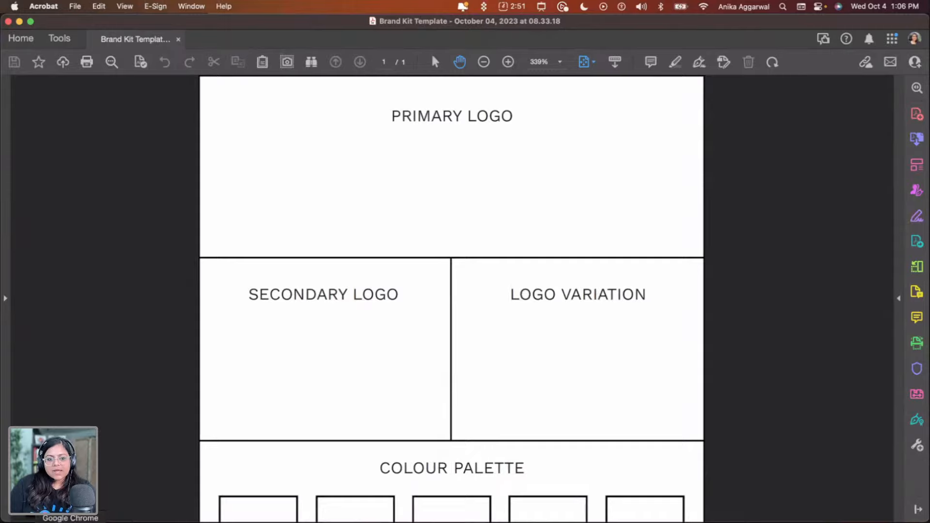
click(71, 522)
scroll(581, 243, up, 1)
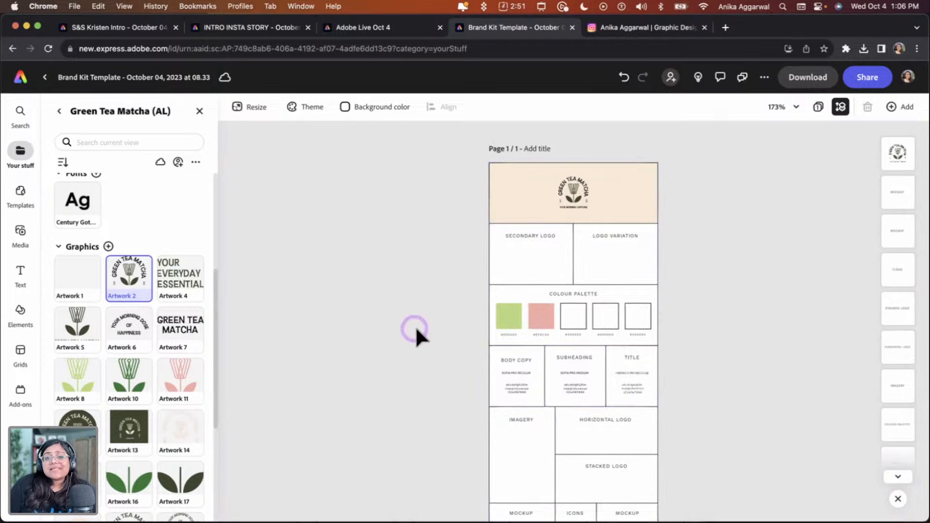
scroll(416, 330, down, 1)
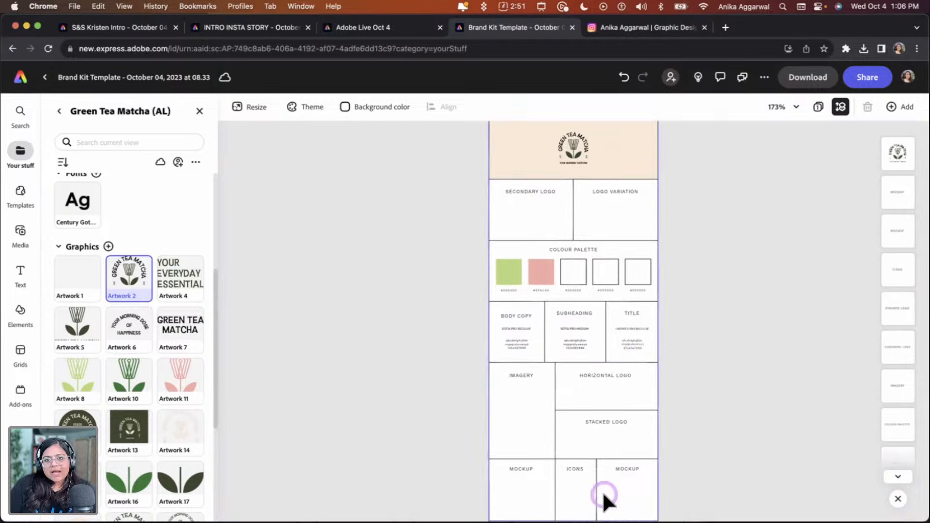
Glance at the Adobe Live Oct 4 design tab, then return to the brand kit template
scroll(438, 305, up, 1)
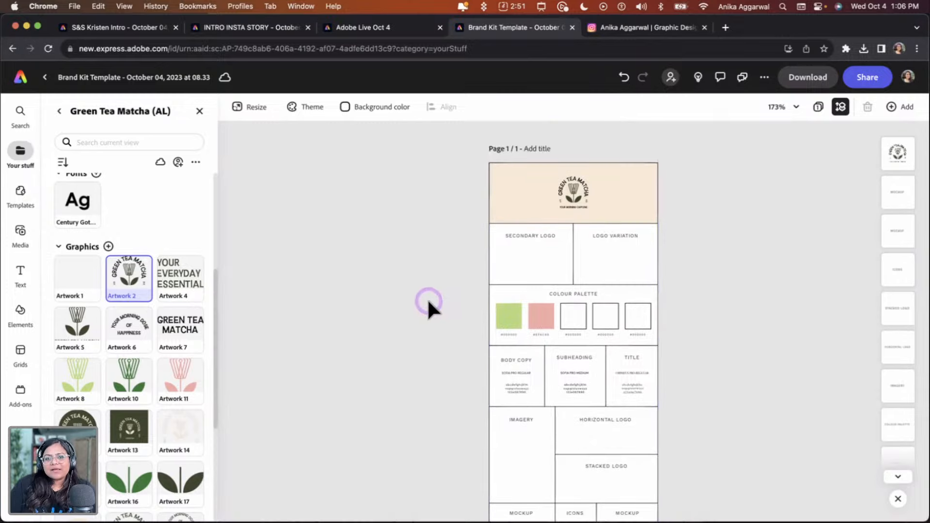
click(381, 28)
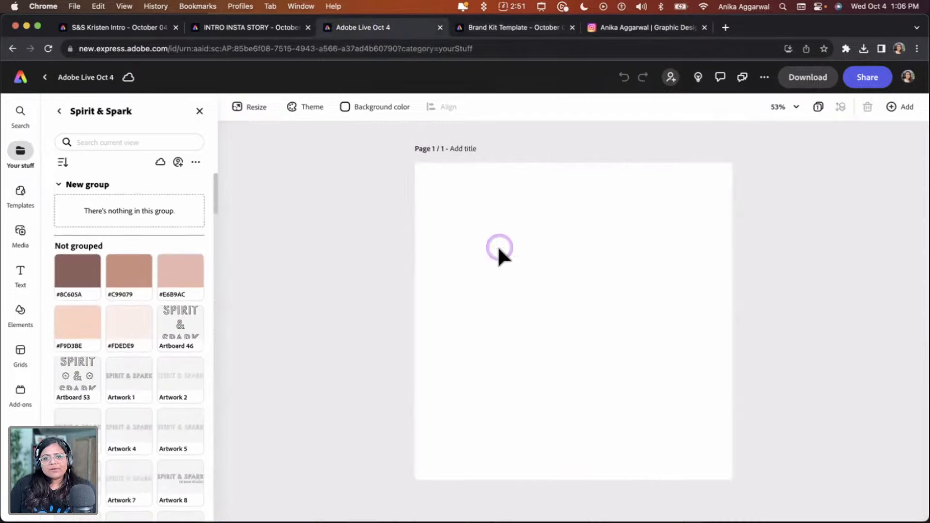
click(500, 30)
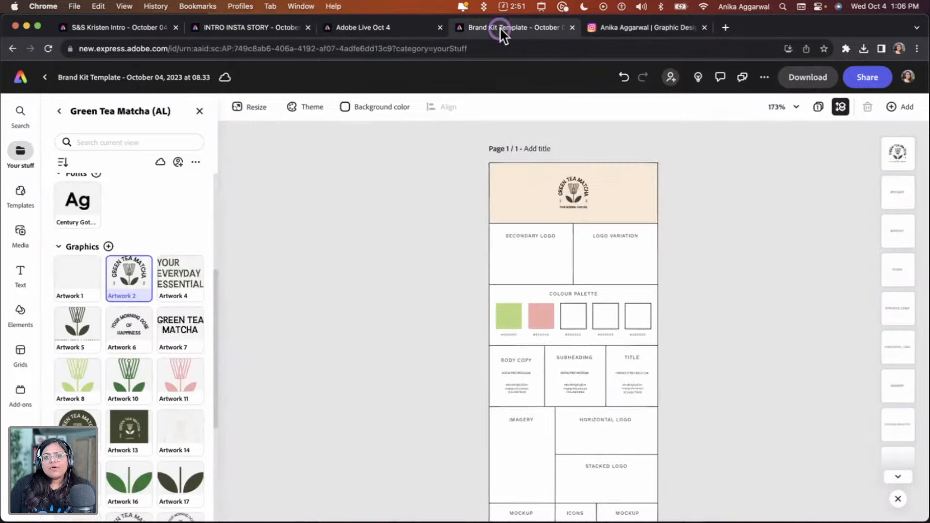
Start a new Business card design from the Adobe Express home page's create menu
click(24, 83)
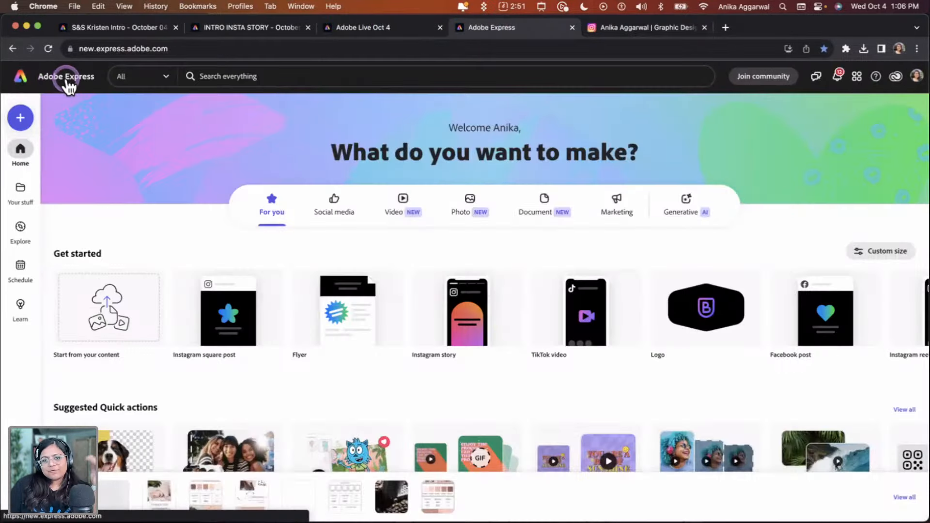
click(23, 122)
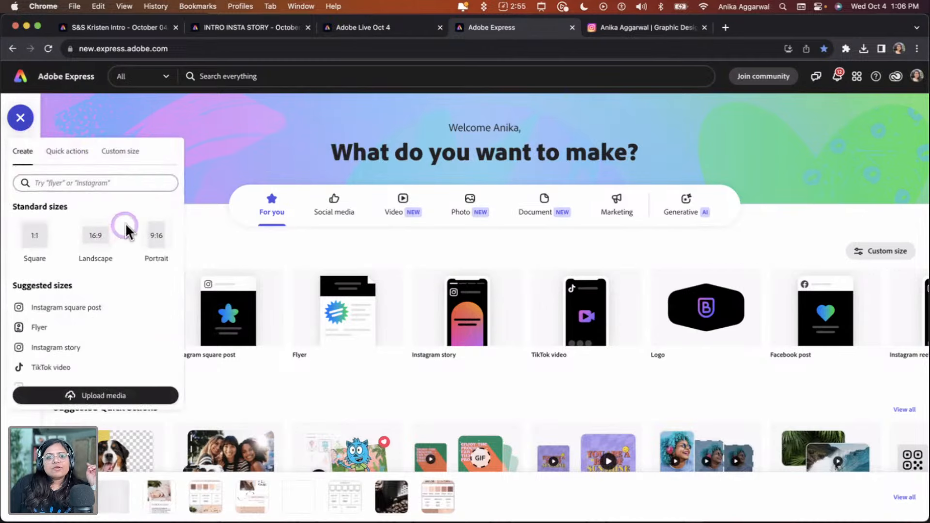
scroll(75, 364, down, 2)
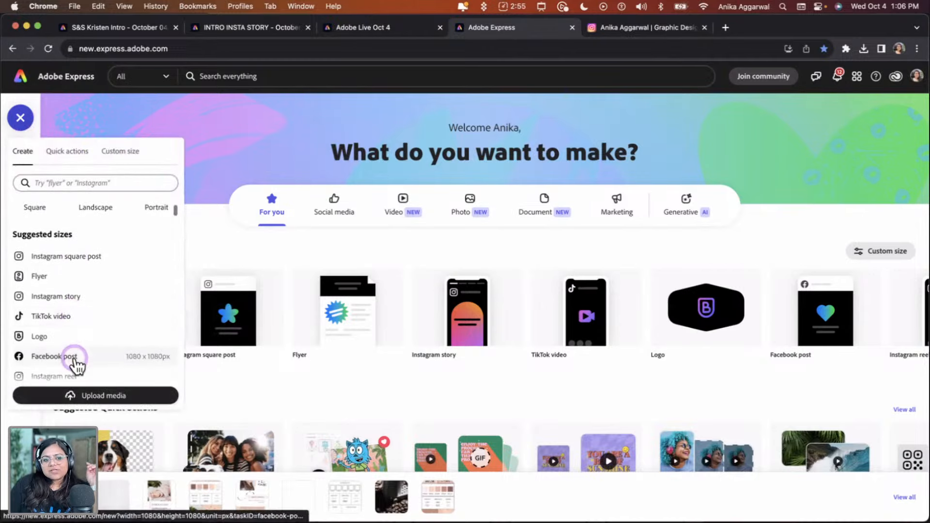
scroll(76, 365, down, 1)
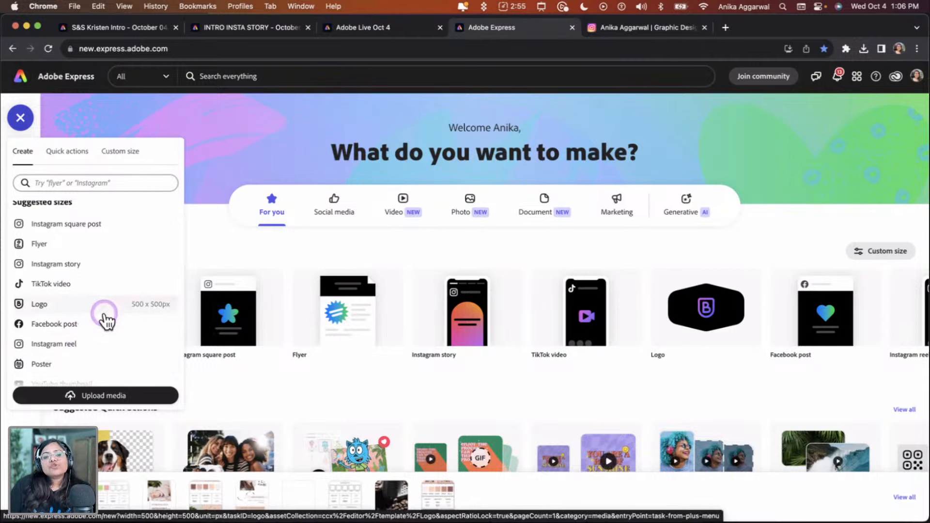
scroll(104, 313, down, 4)
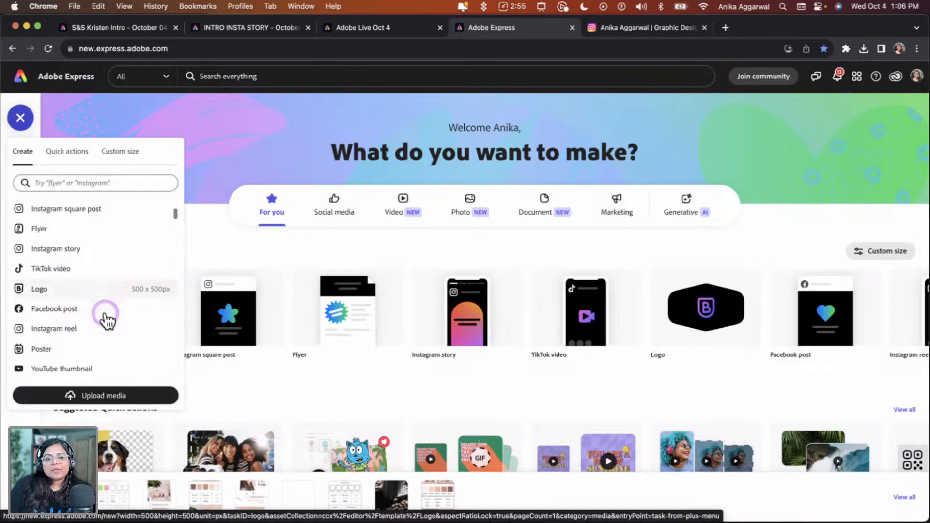
click(69, 184)
text(busines)
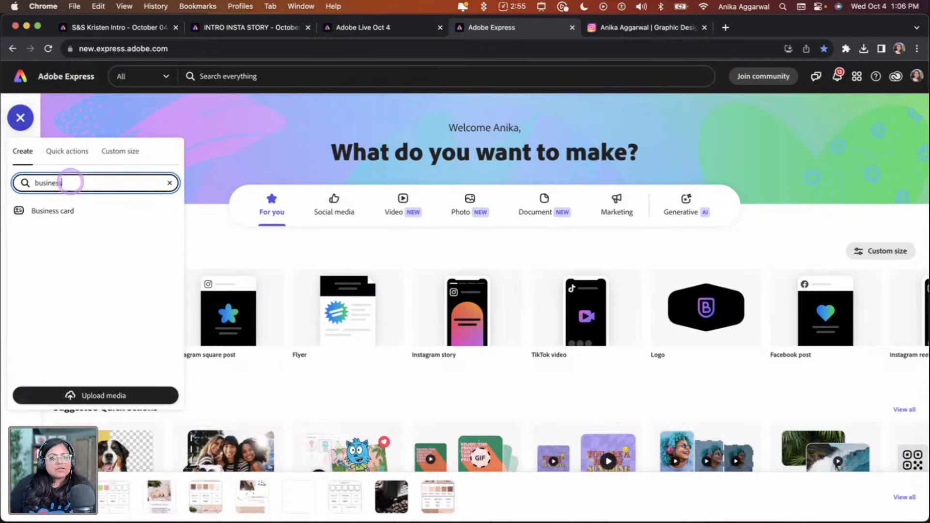
text(s)
click(56, 212)
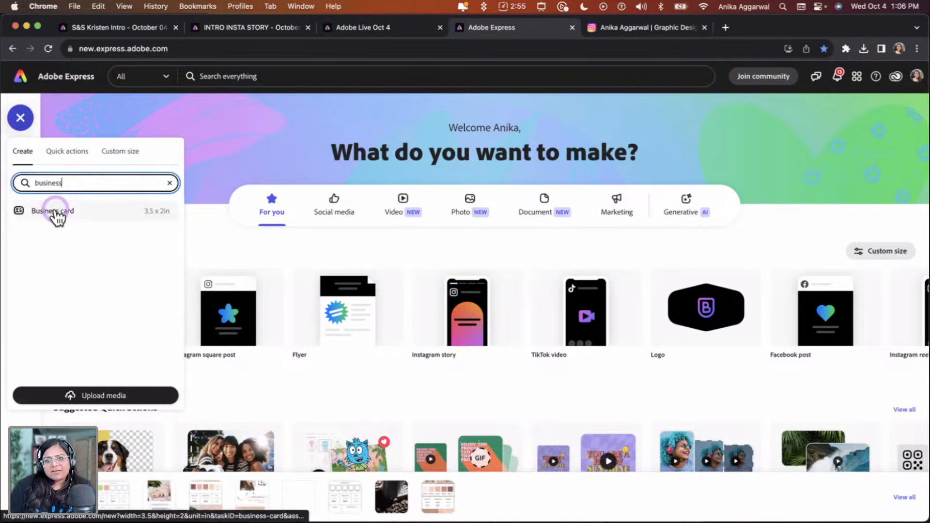
click(56, 212)
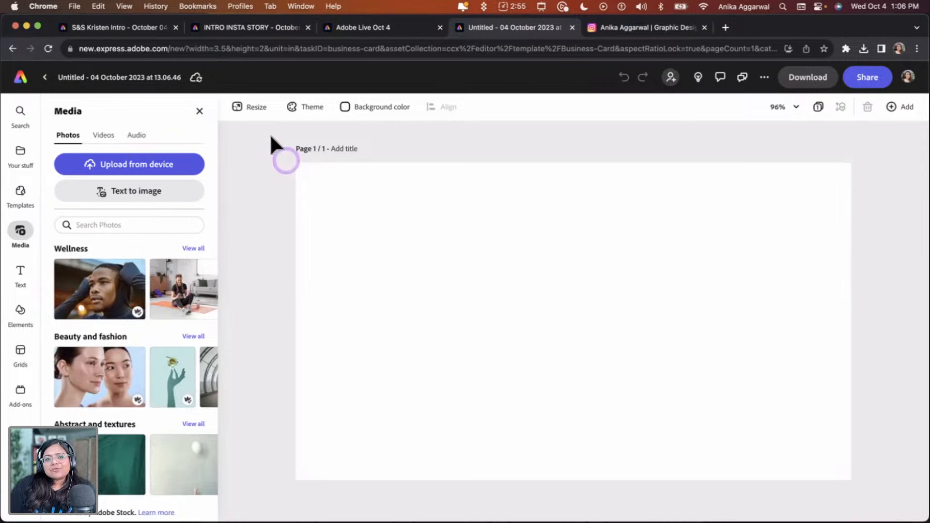
Open the Resize panel to check the business card's width and height
click(252, 109)
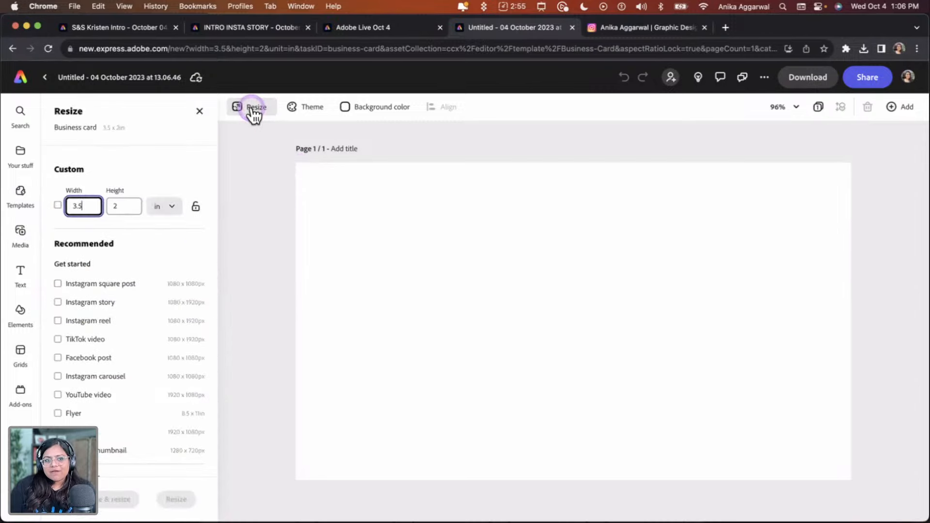
click(94, 208)
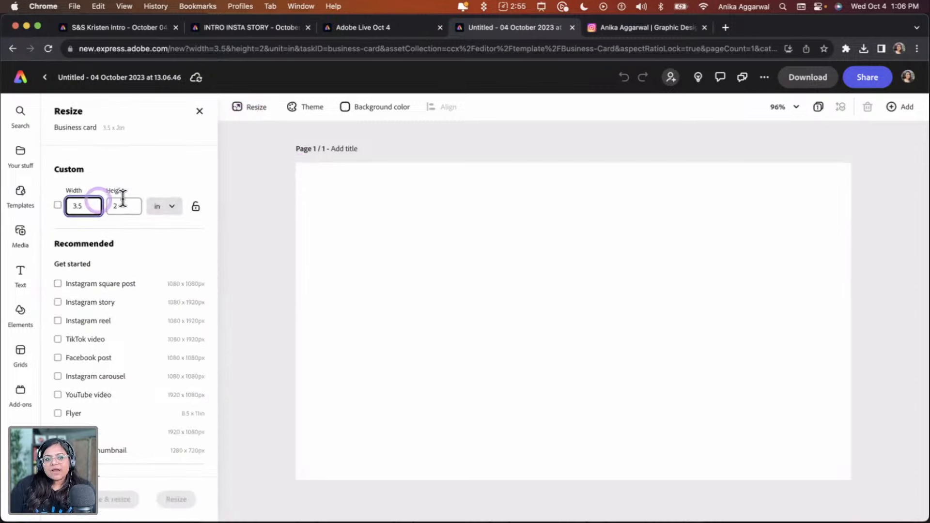
click(94, 207)
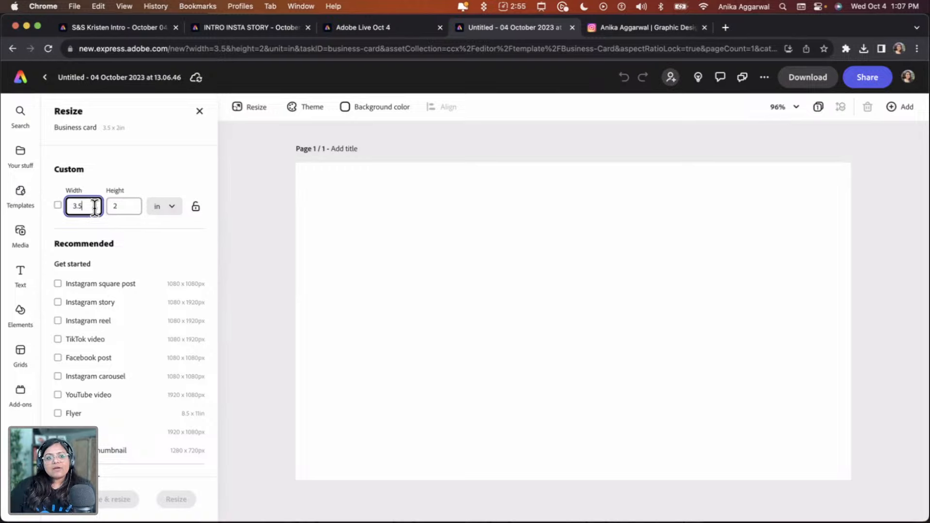
In the Adobe Live Oct 4 design, resize the page to 3.5 × 2 inches
click(388, 27)
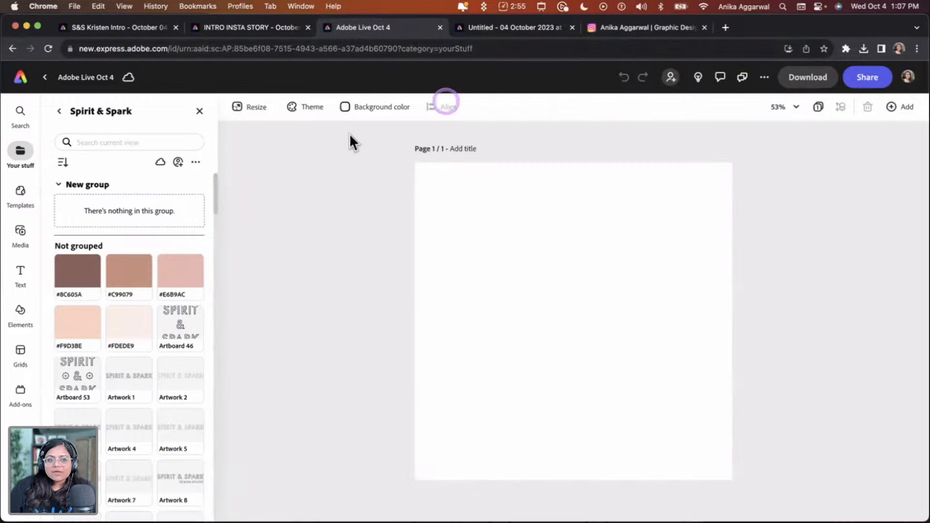
click(242, 108)
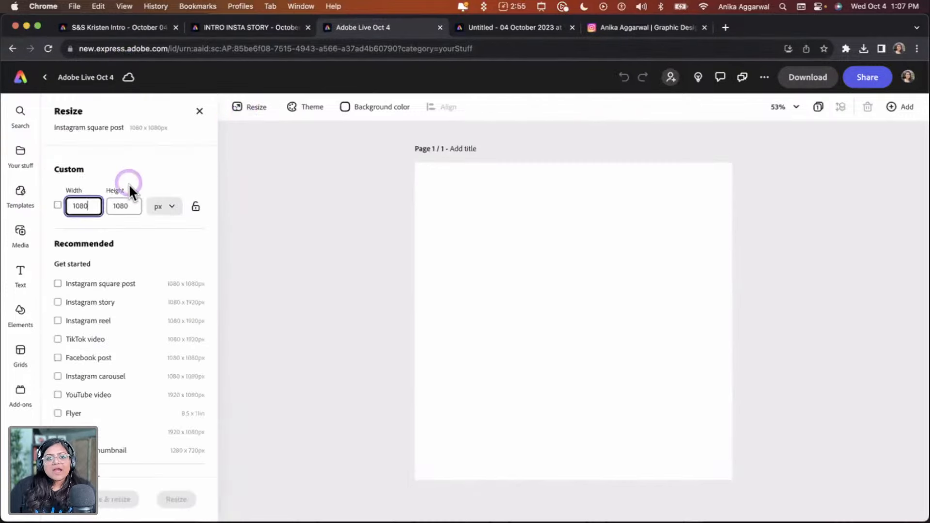
click(165, 209)
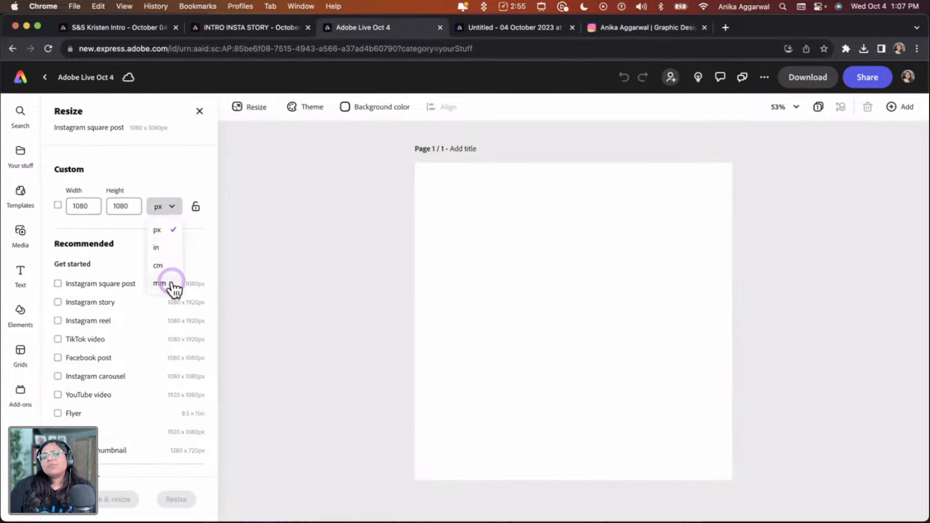
click(169, 251)
click(66, 207)
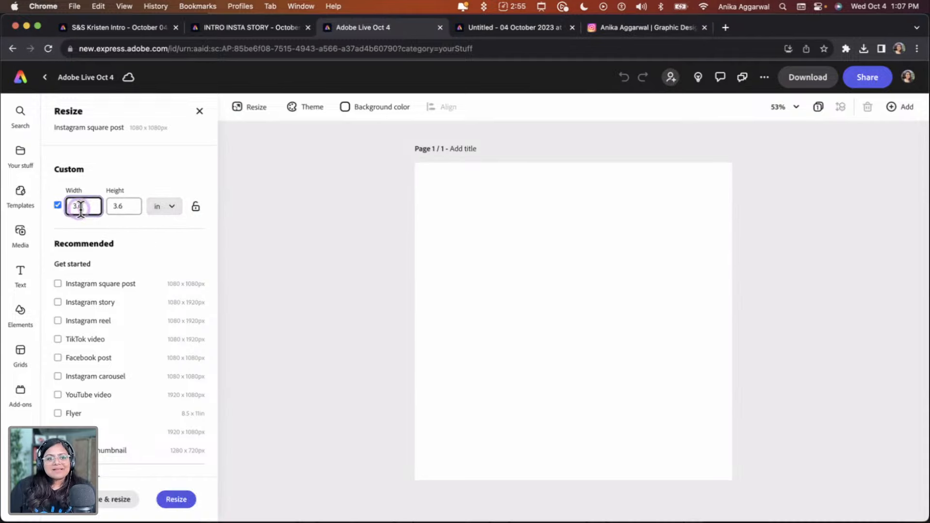
text(3.5)
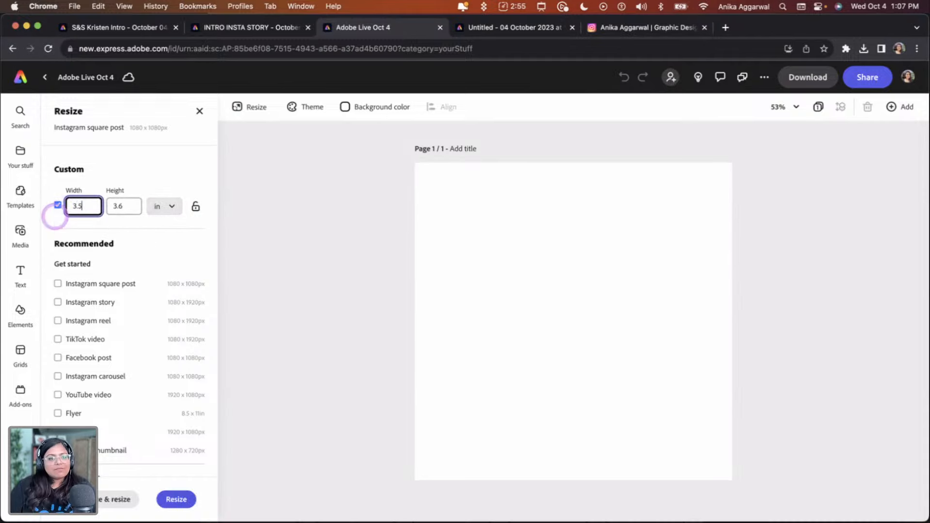
click(124, 207)
drag(124, 207, 115, 206)
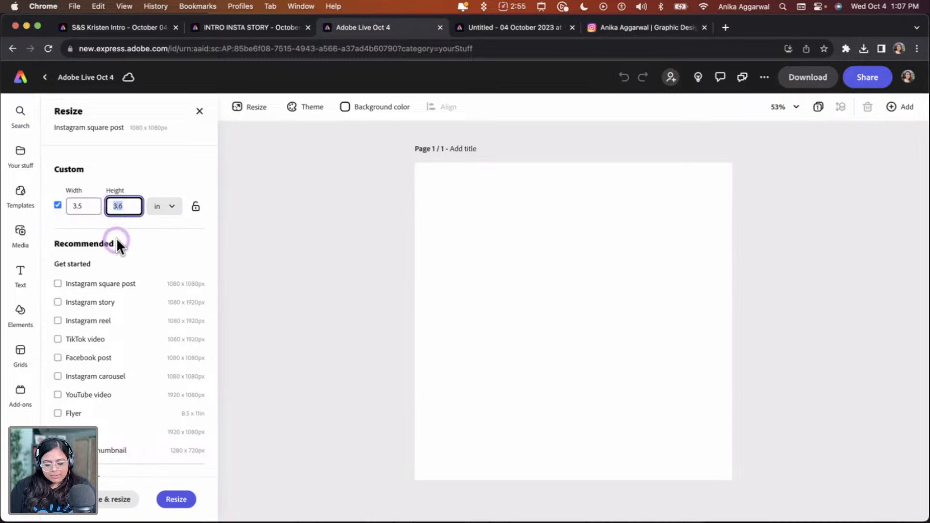
text(2)
click(176, 499)
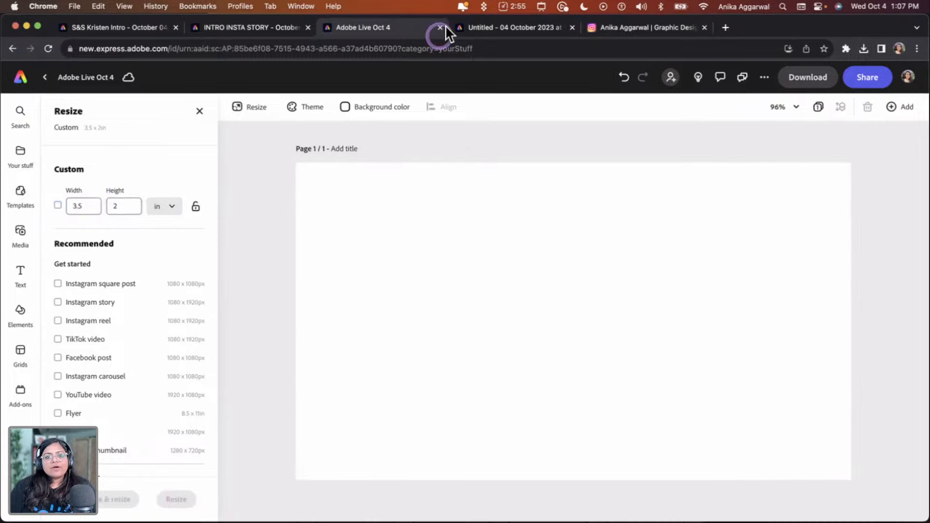
Close the extra business card tab and title the page Business Card Front
click(572, 27)
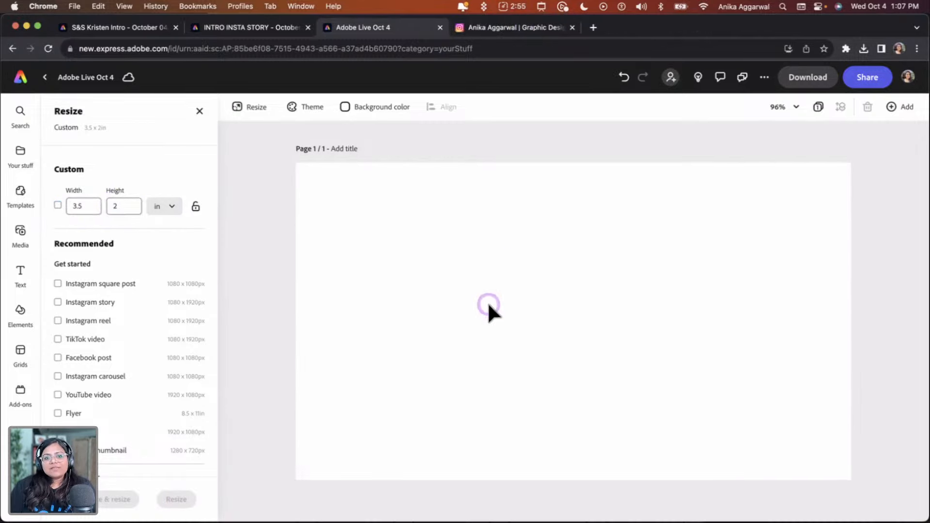
click(348, 150)
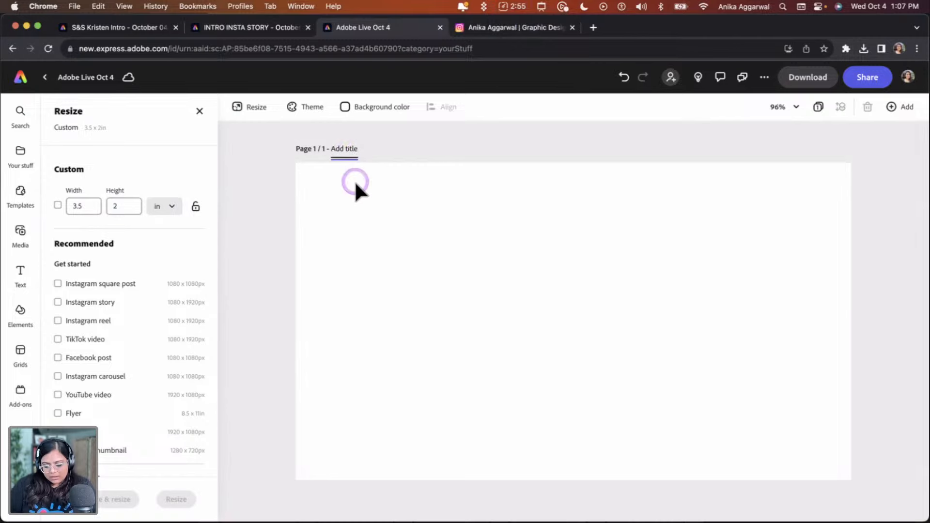
text(Business Card Front)
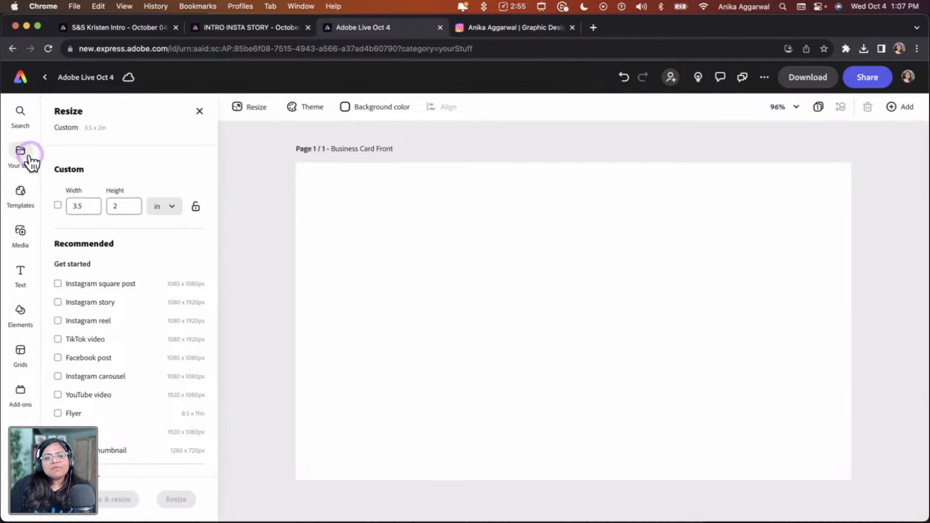
Open the Spirit & Spark brand from your stuff and browse its colours and artworks
mouse_move(30, 162)
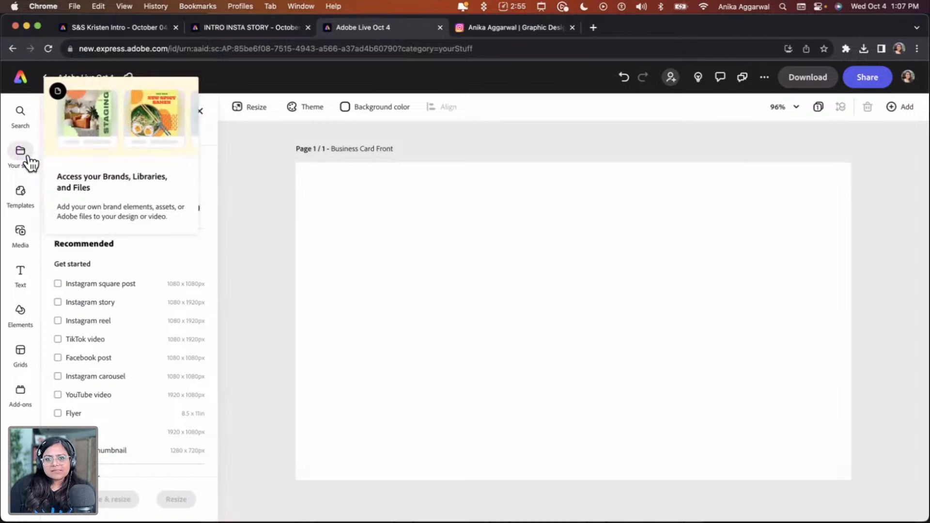
click(19, 152)
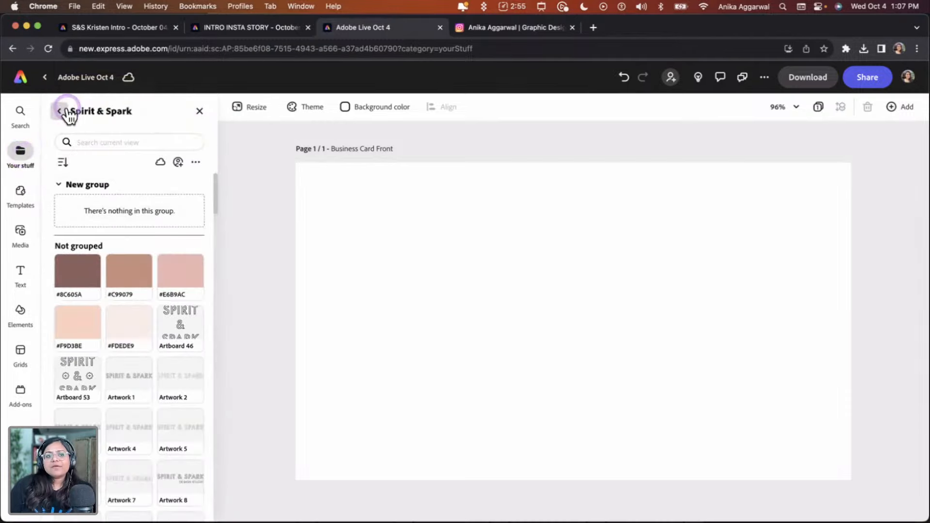
click(58, 110)
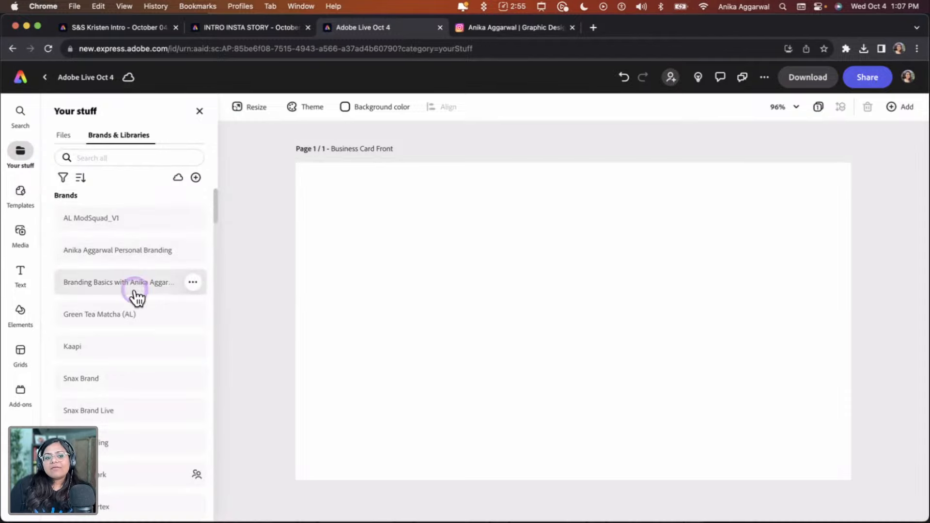
scroll(135, 297, down, 3)
scroll(136, 390, down, 1)
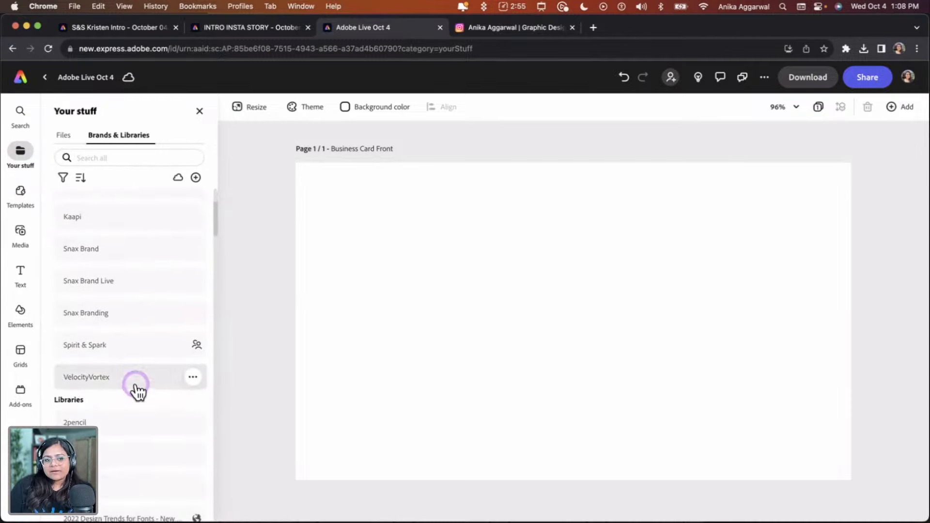
click(114, 344)
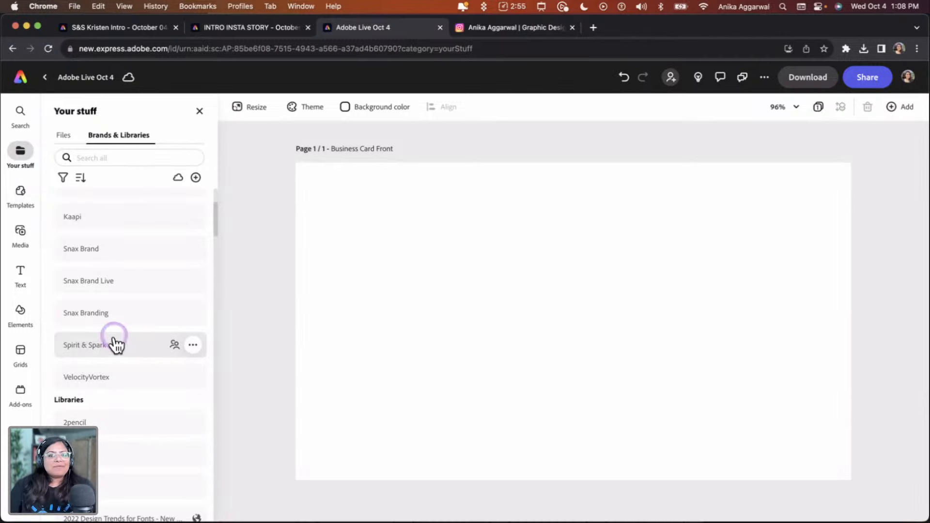
click(122, 340)
click(124, 345)
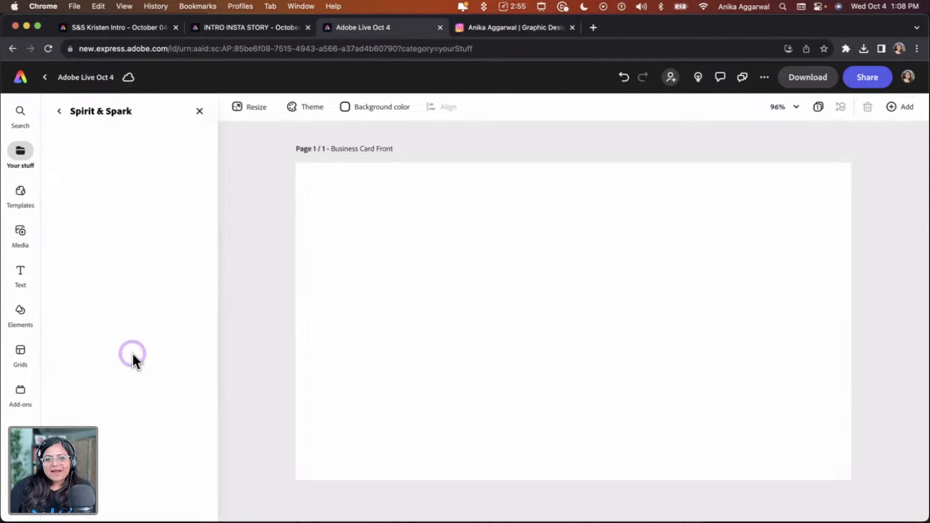
click(101, 313)
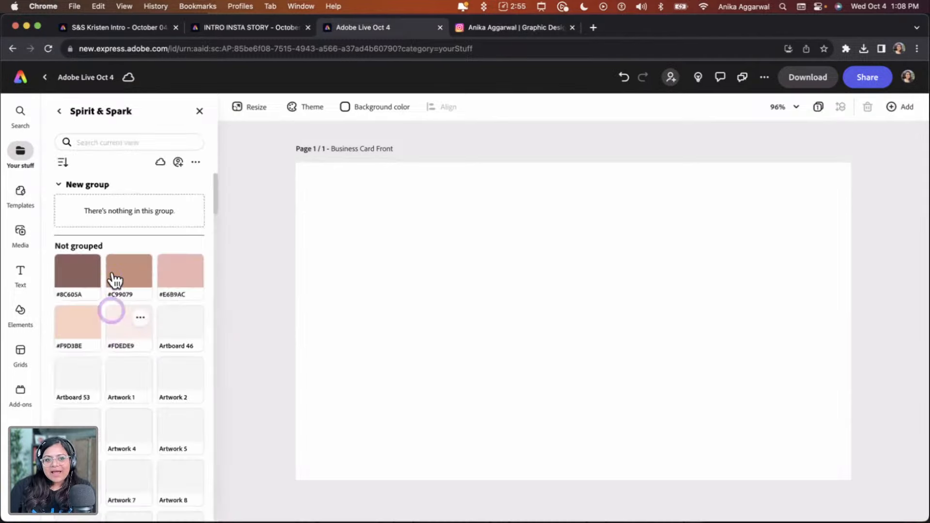
scroll(106, 480, down, 2)
click(108, 485)
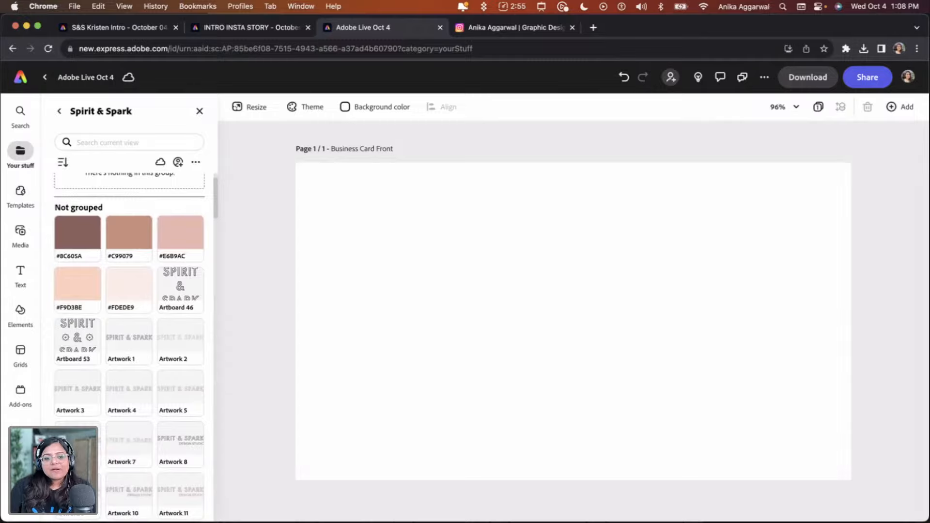
Switch to Illustrator and browse the Spirit & Spark Master File artboards
click(199, 522)
click(318, 238)
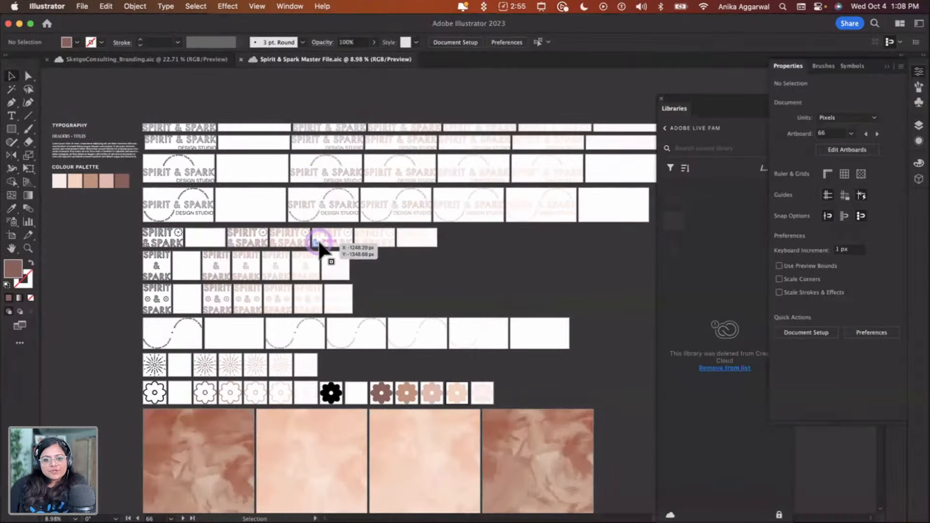
scroll(317, 238, up, 5)
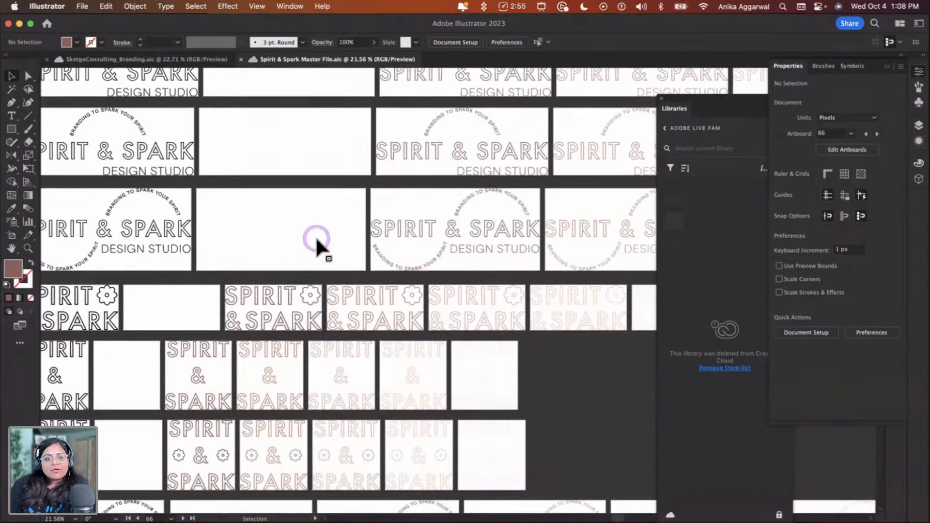
scroll(332, 409, down, 8)
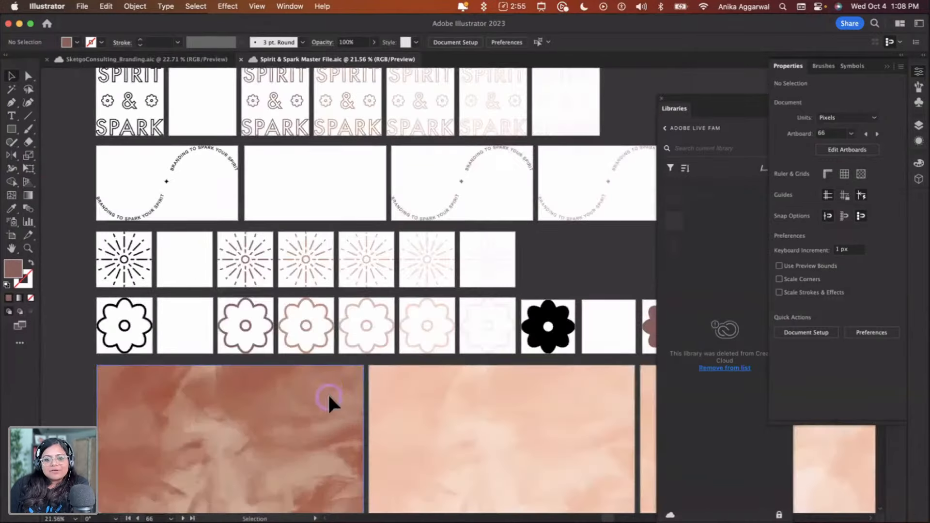
Open the Spirit & Spark library in Illustrator's Libraries panel and browse its colours and artworks
click(665, 127)
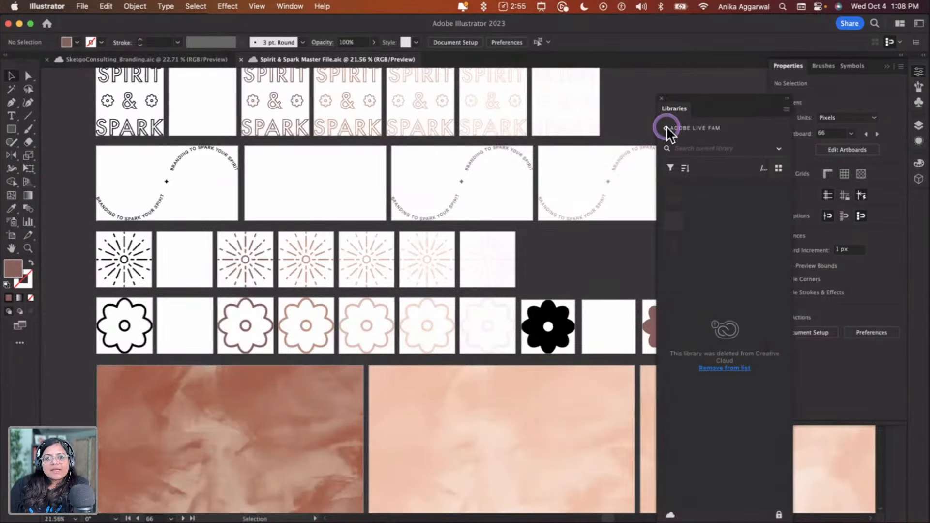
click(693, 192)
click(708, 381)
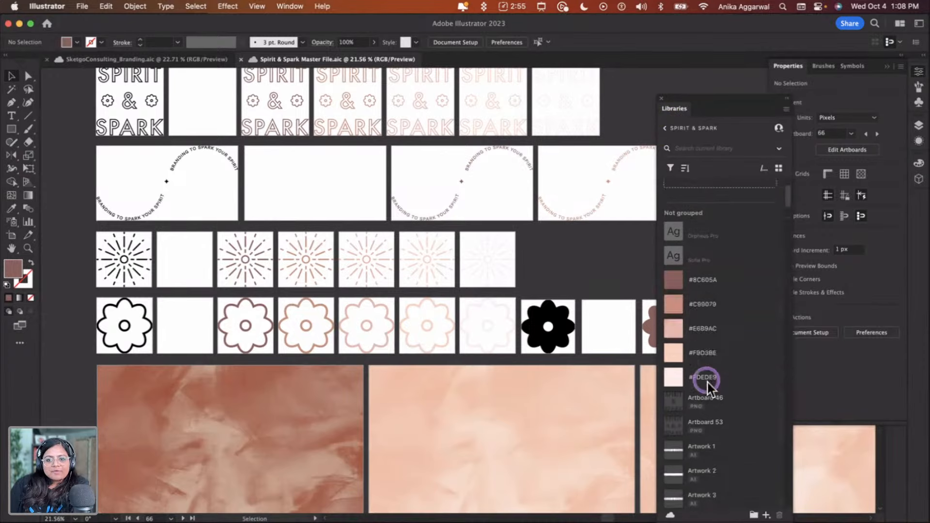
click(703, 428)
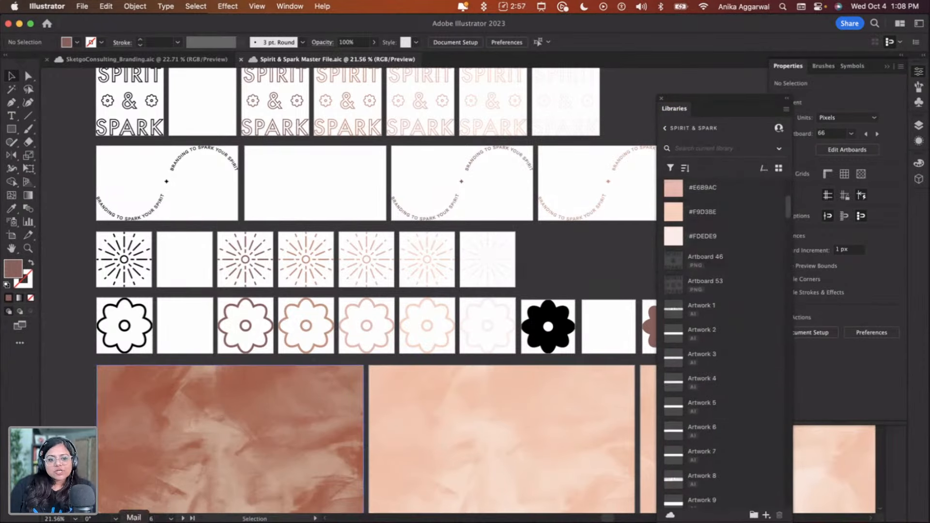
Return to the Express design and set the page background colour to the brand swatch #FDEDE9
click(102, 521)
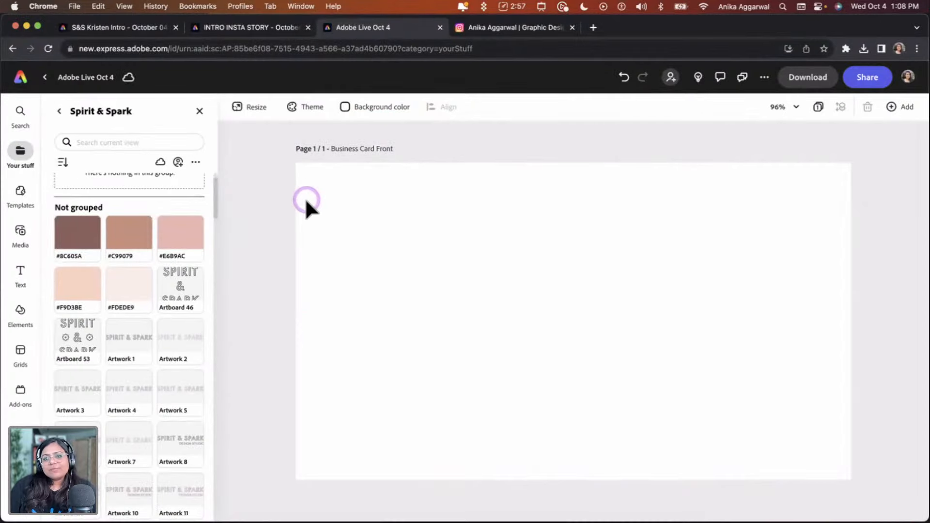
click(121, 483)
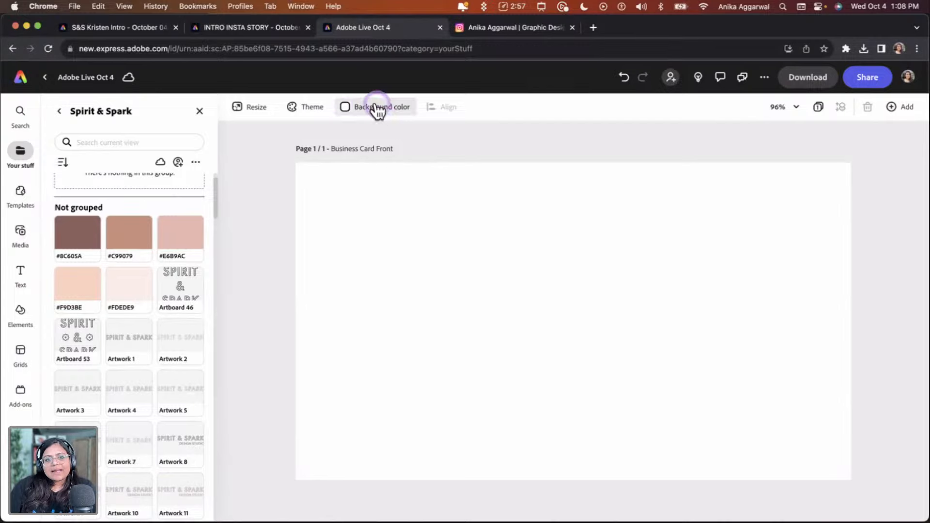
click(345, 108)
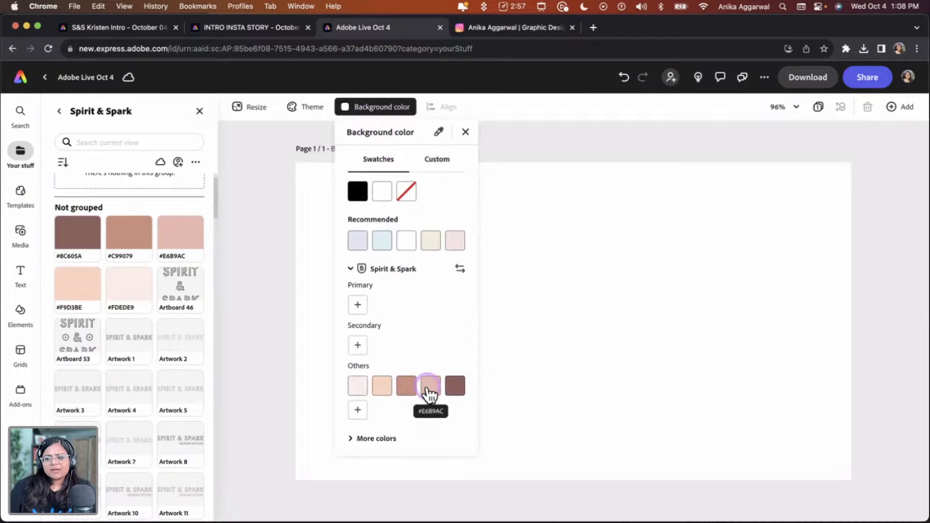
click(357, 386)
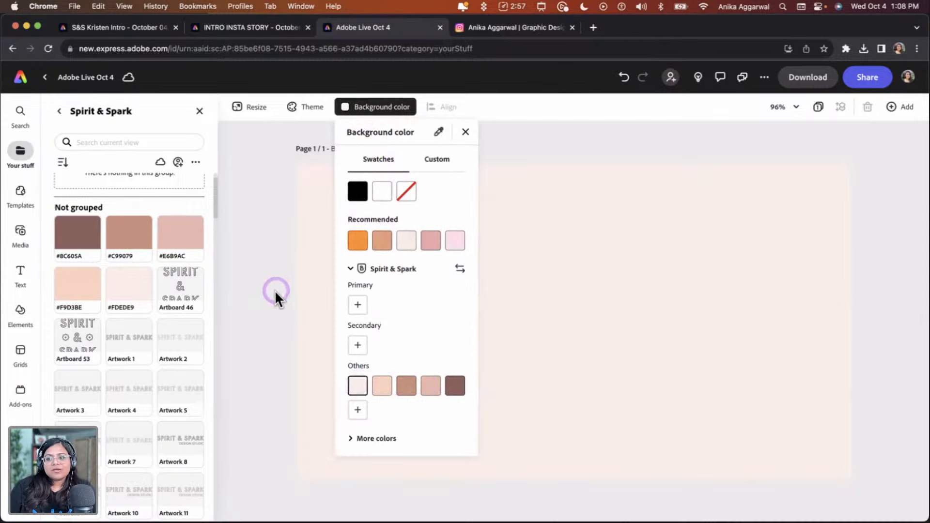
click(273, 294)
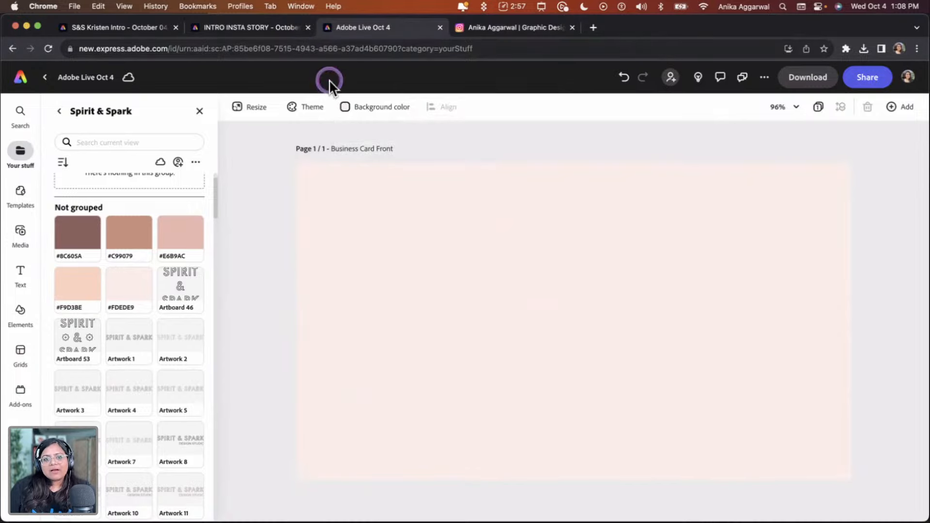
Preview the other Spirit & Spark colours as the page background before settling back on #FDEDE9
click(344, 107)
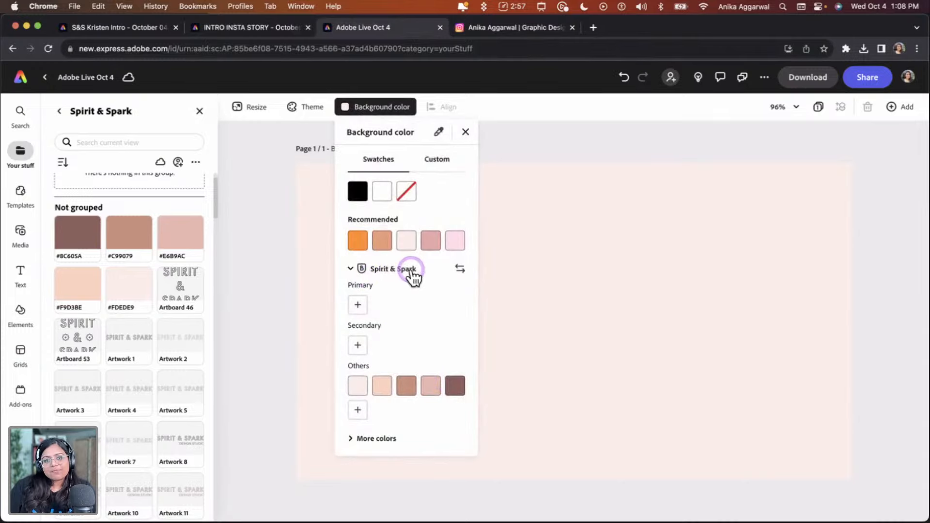
click(406, 386)
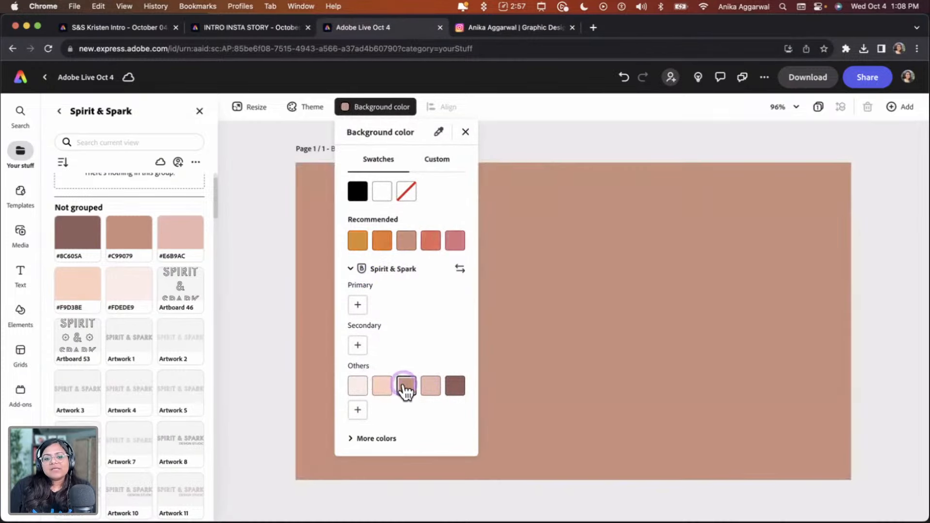
click(430, 386)
click(455, 387)
click(393, 387)
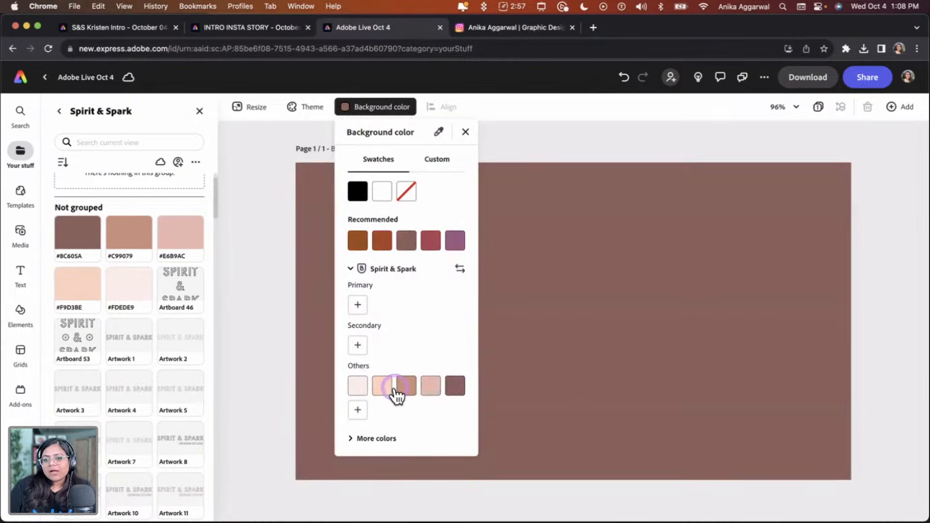
click(356, 387)
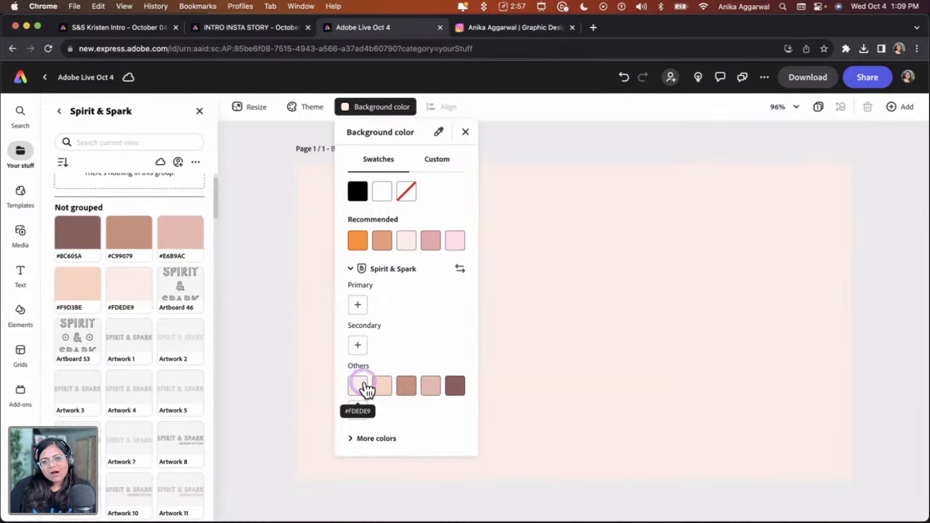
click(540, 139)
click(594, 421)
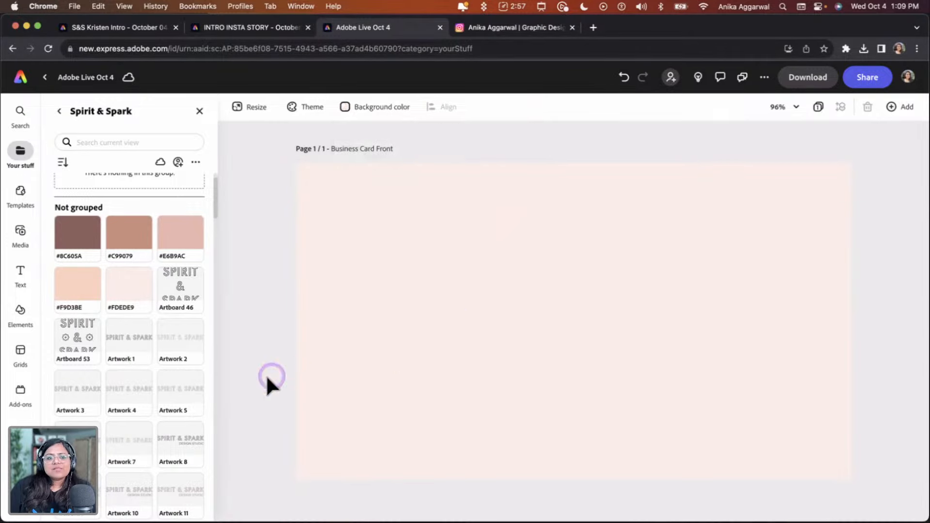
Add the Artwork 22 logo from the Spirit & Spark brand assets to the card
scroll(193, 386, down, 4)
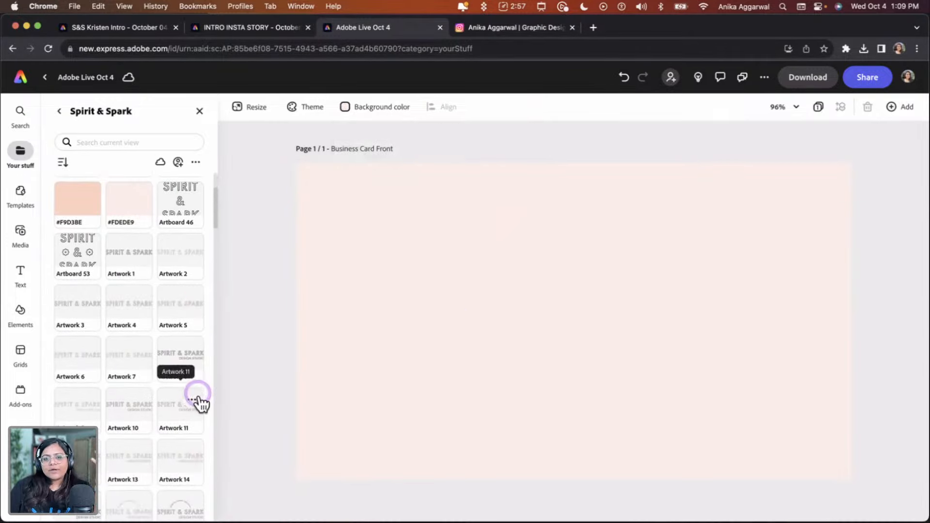
scroll(198, 402, down, 6)
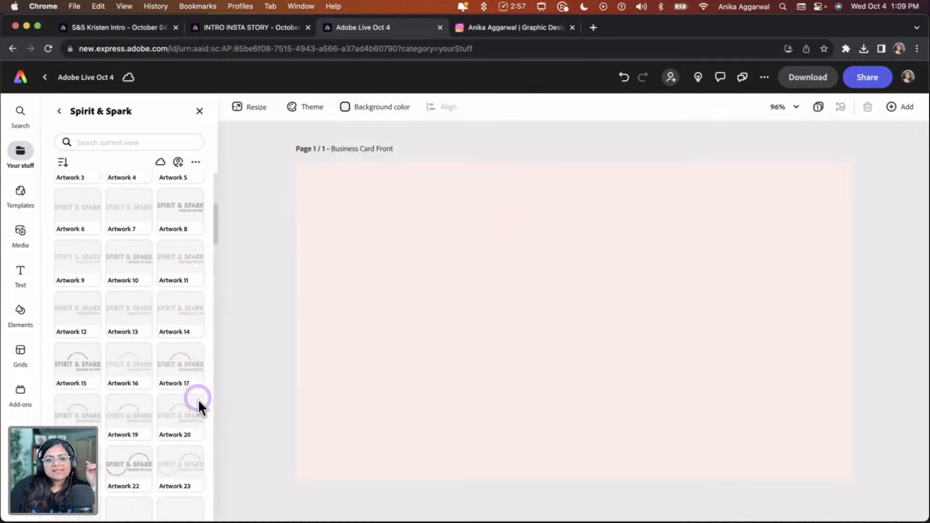
scroll(198, 399, down, 1)
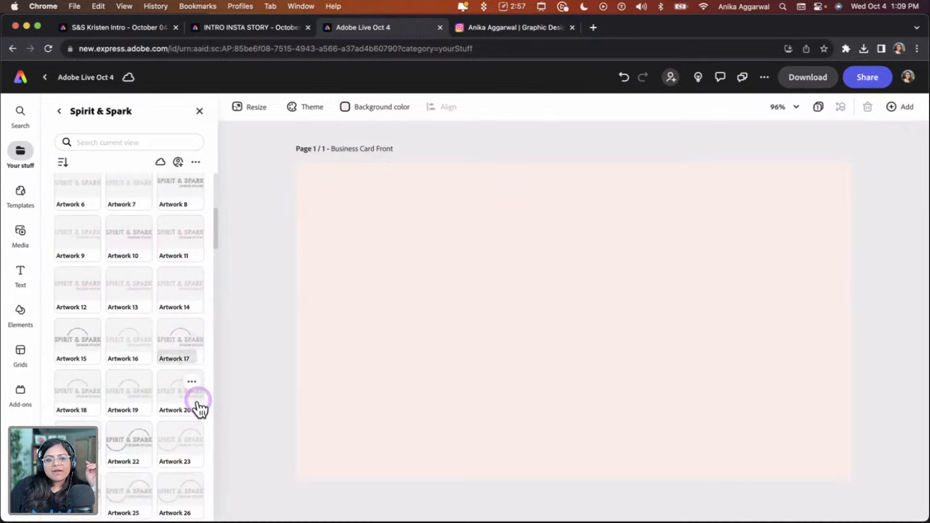
click(125, 458)
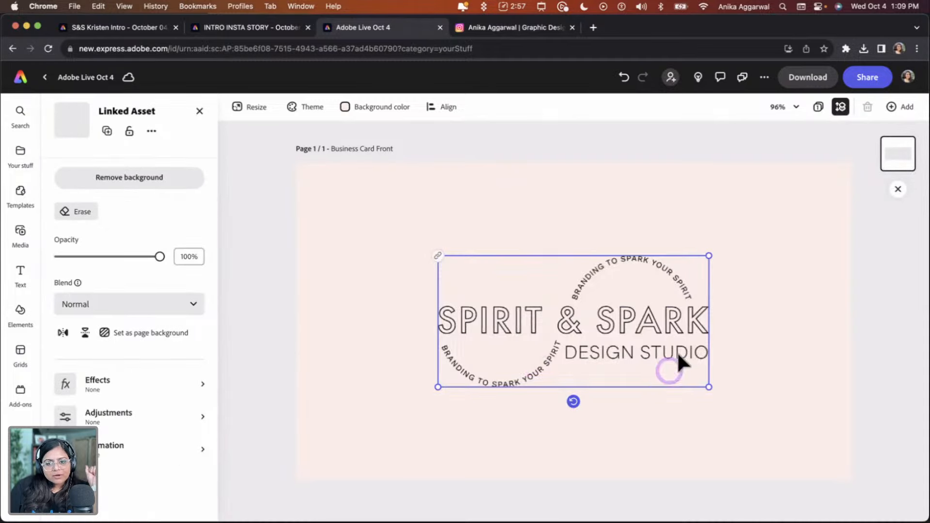
click(382, 293)
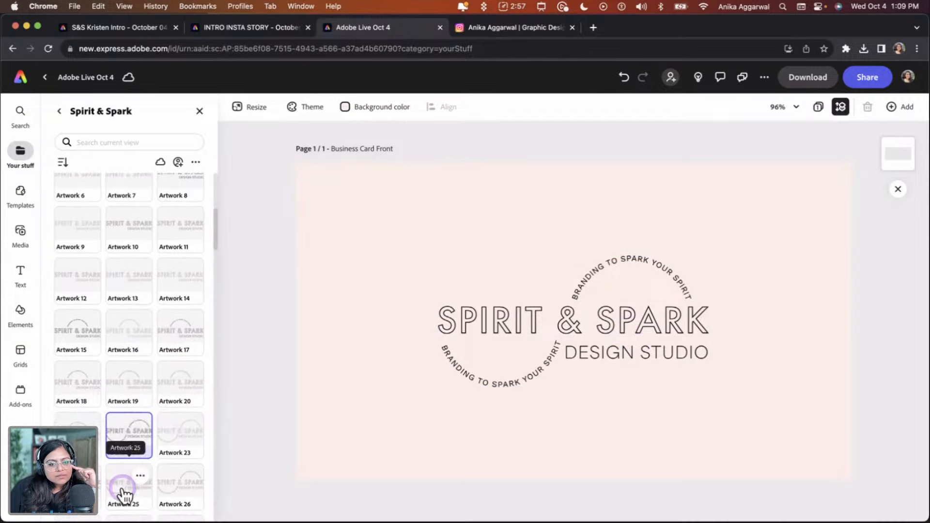
Add the Artwork 24 logo, delete the Artwork 22 copy, and move the new logo to the card's centre
scroll(121, 482, down, 5)
click(73, 337)
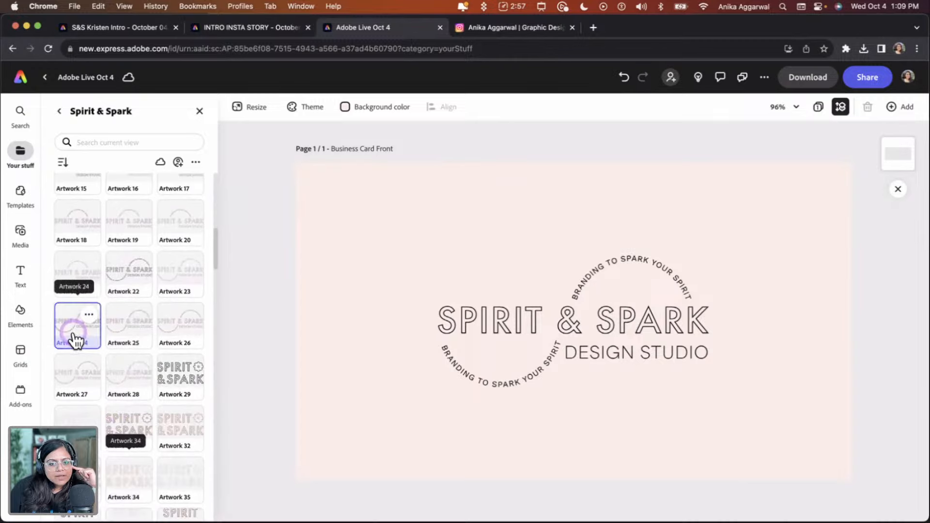
click(513, 334)
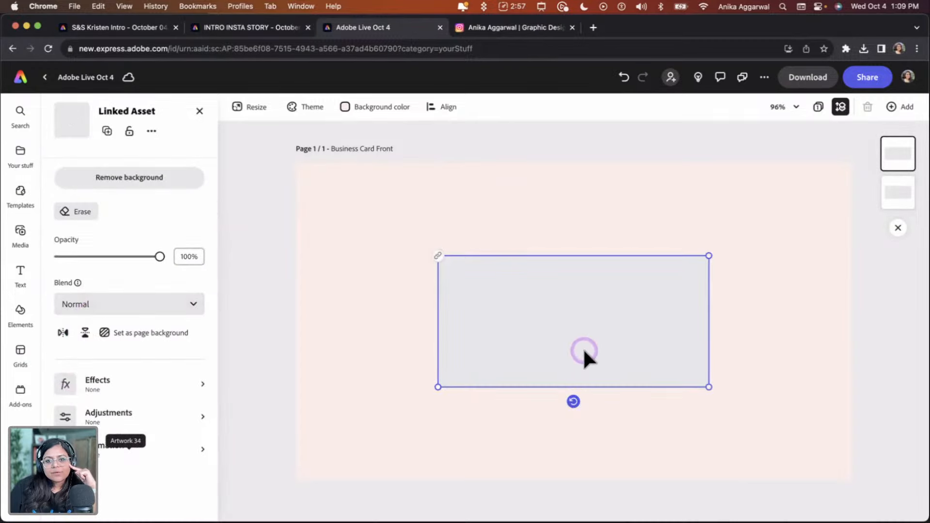
drag(574, 348, 487, 289)
click(601, 332)
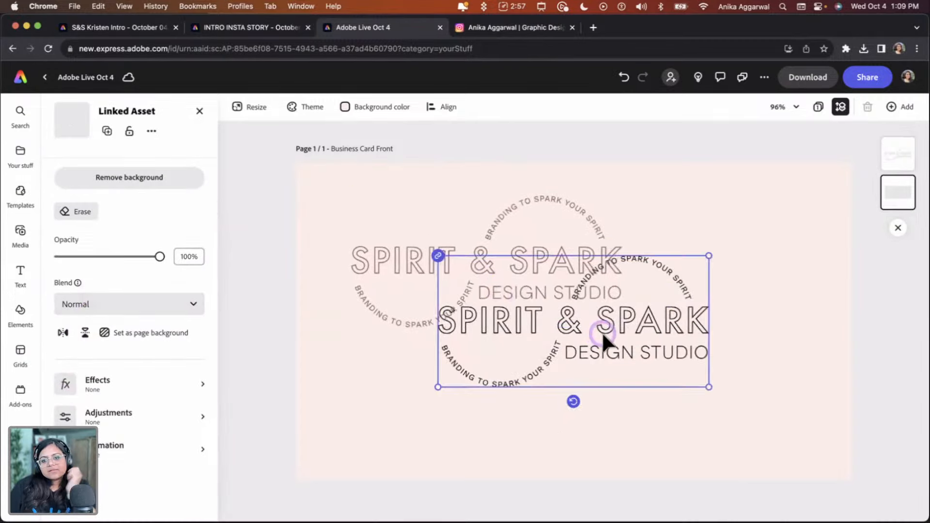
key(Delete)
drag(539, 275, 624, 328)
Centre the logo on the page with the Align options
click(444, 108)
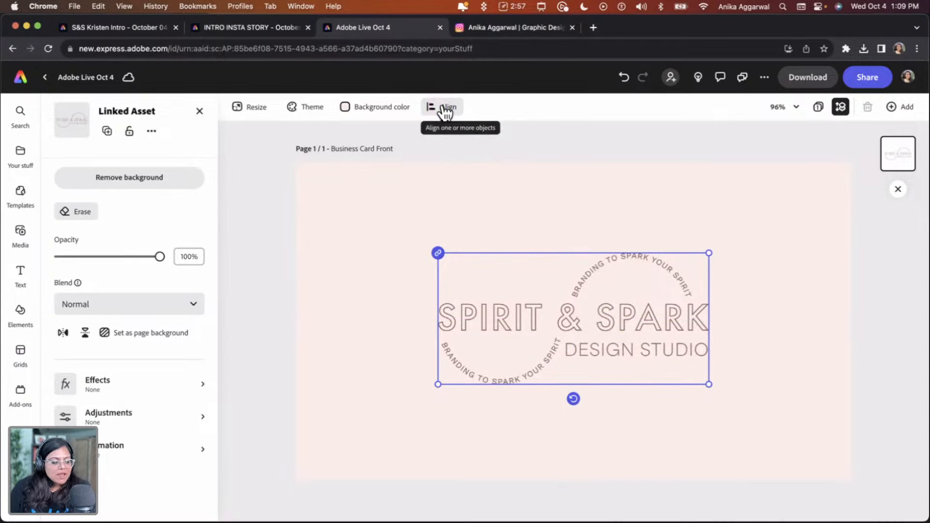
click(444, 108)
click(458, 180)
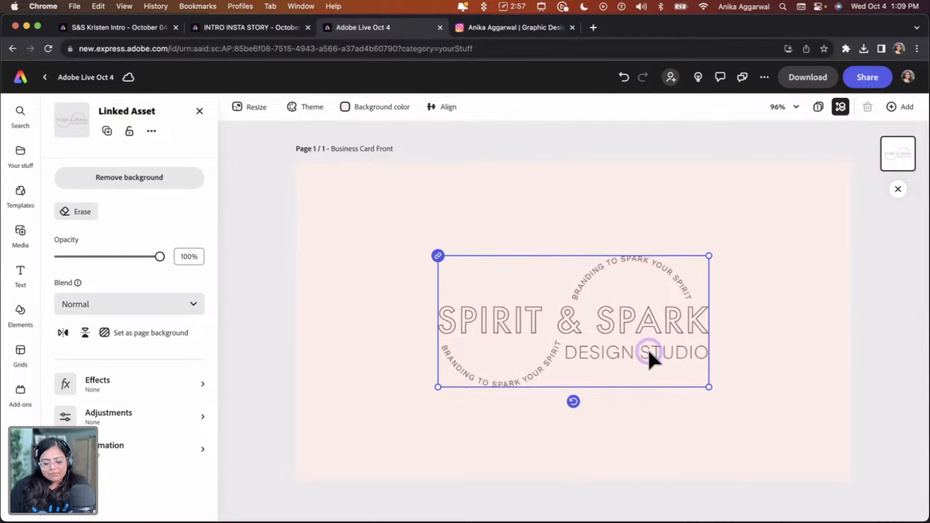
click(609, 184)
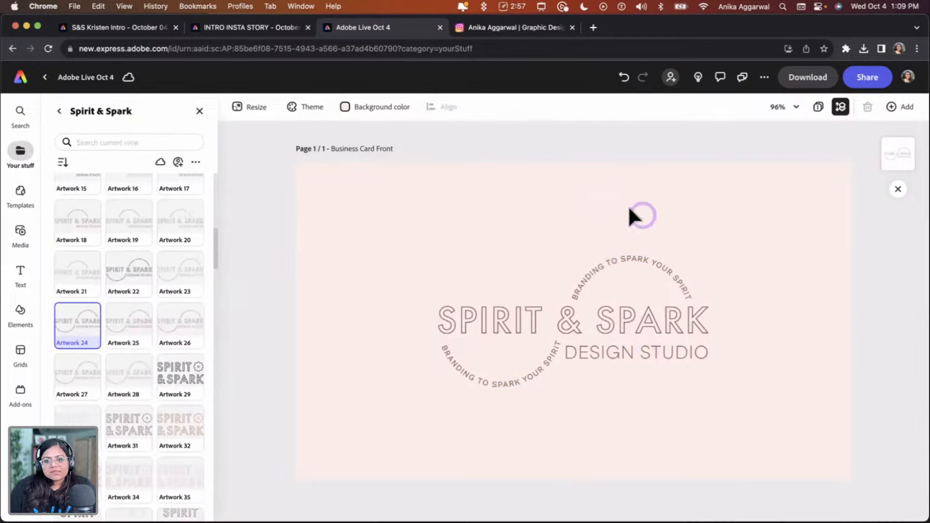
Enlarge the logo from its corner handle so it fills more of the card
click(605, 331)
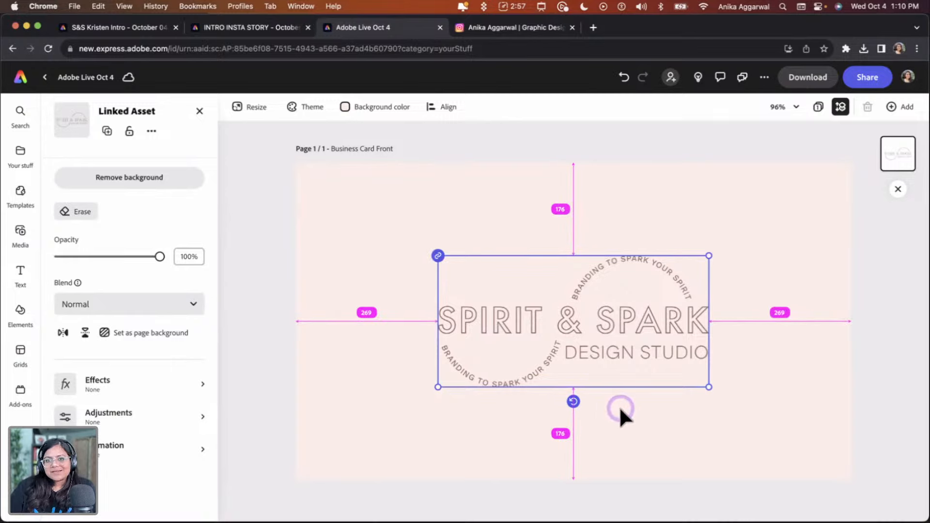
drag(711, 255, 756, 210)
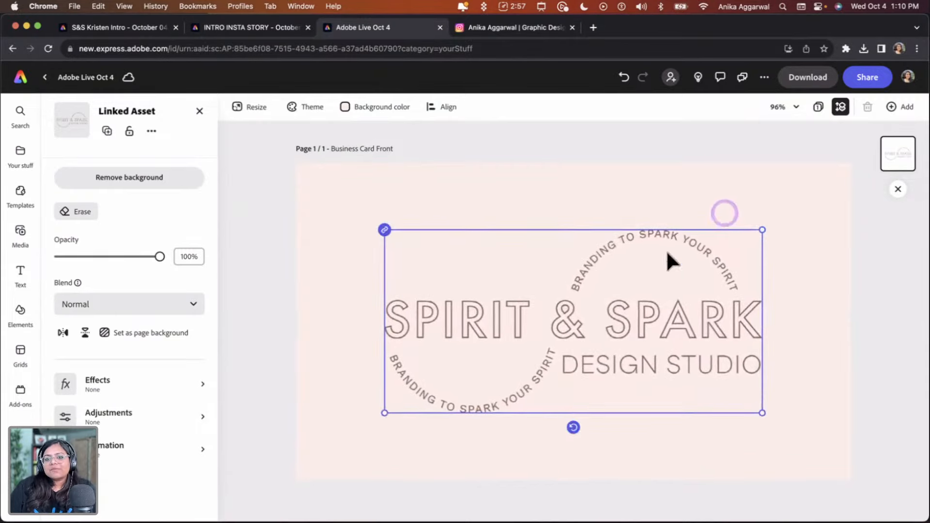
right_click(614, 302)
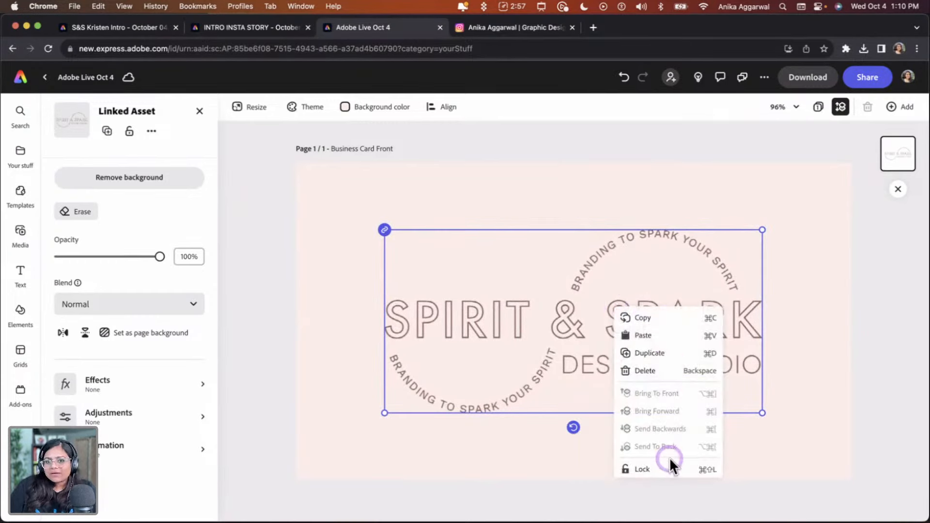
click(641, 201)
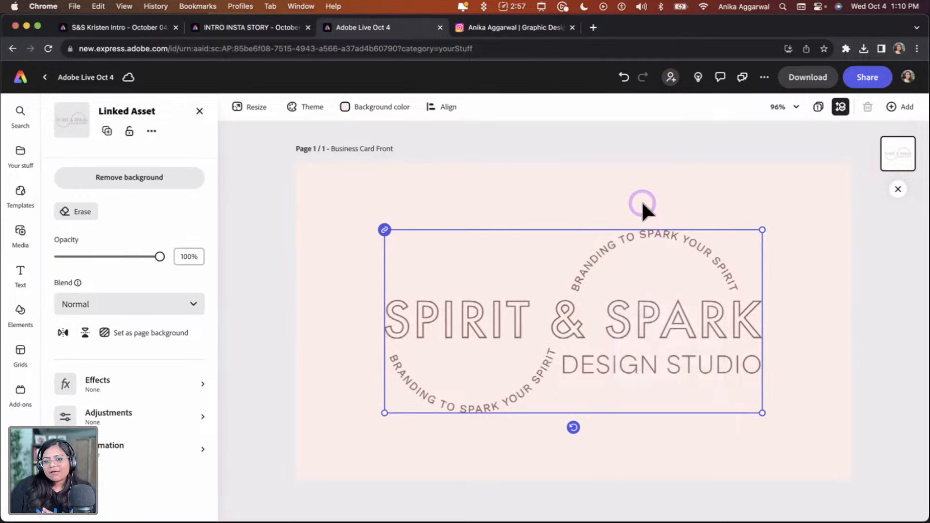
click(658, 176)
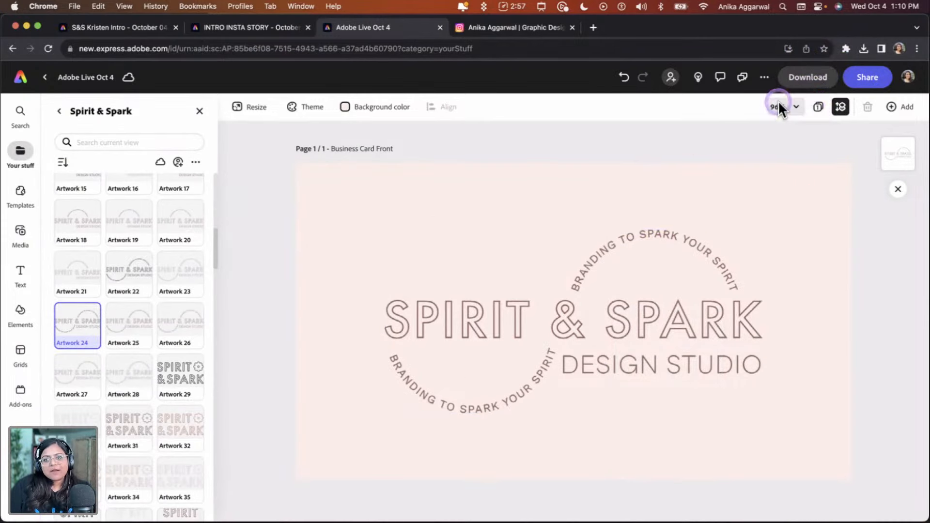
Add a second page to the design for the card's back and open it
click(819, 106)
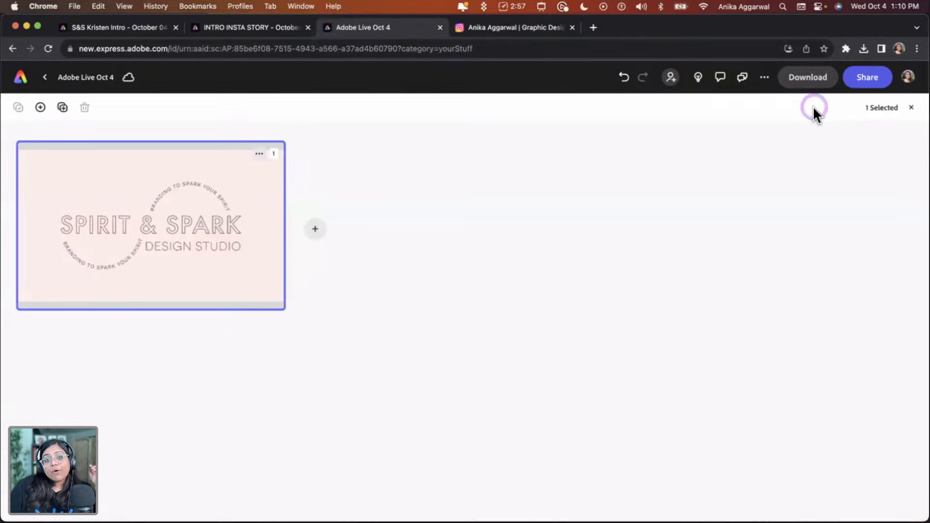
click(314, 229)
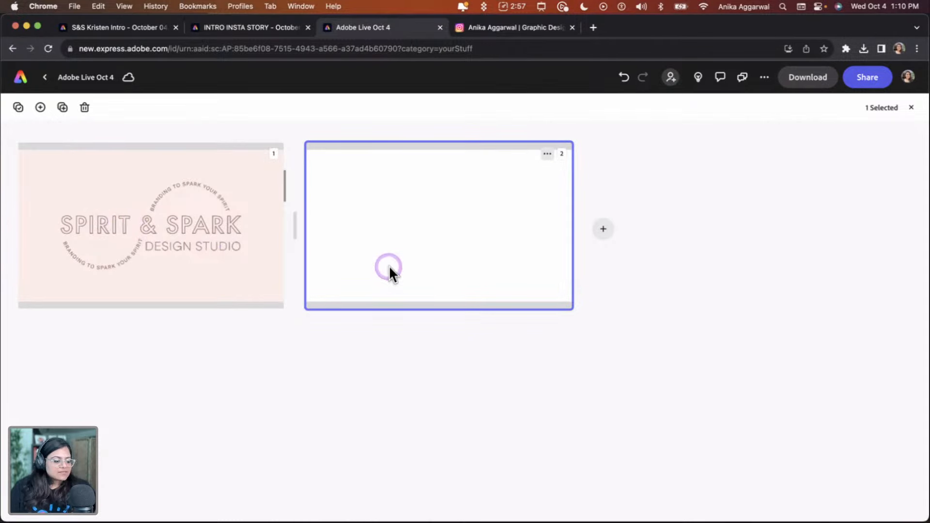
double_click(405, 251)
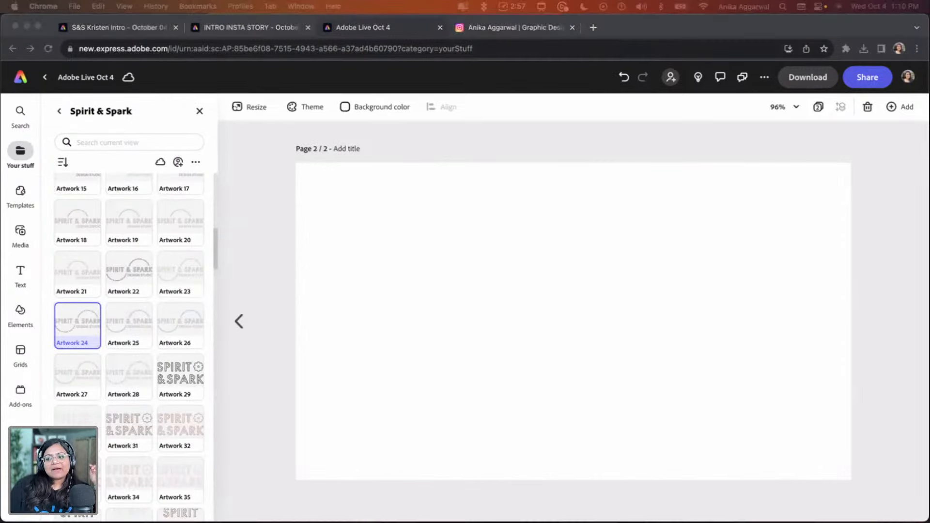
click(464, 265)
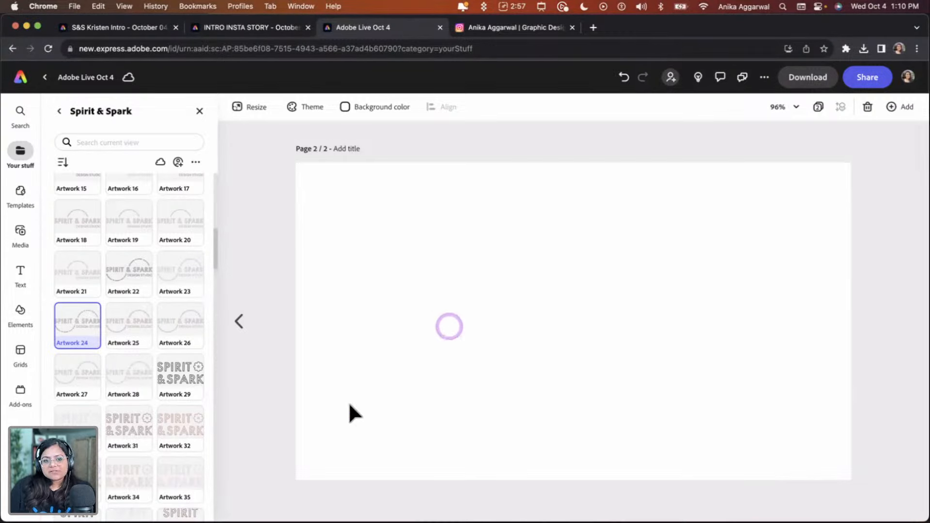
scroll(114, 445, down, 10)
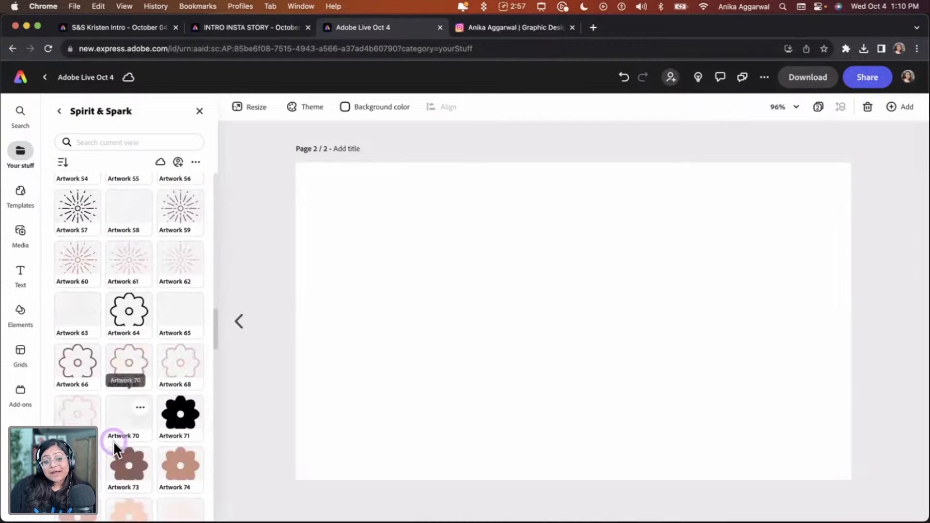
scroll(115, 441, down, 10)
scroll(119, 442, up, 20)
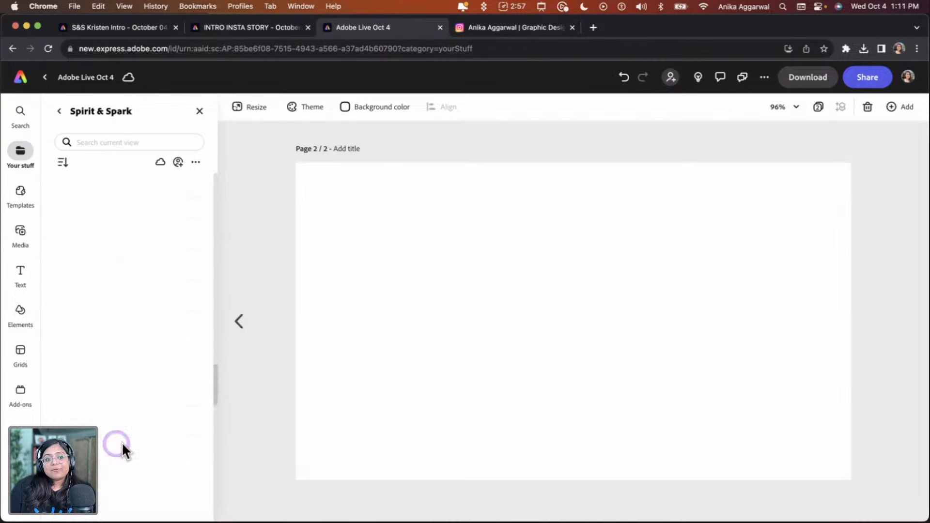
click(195, 115)
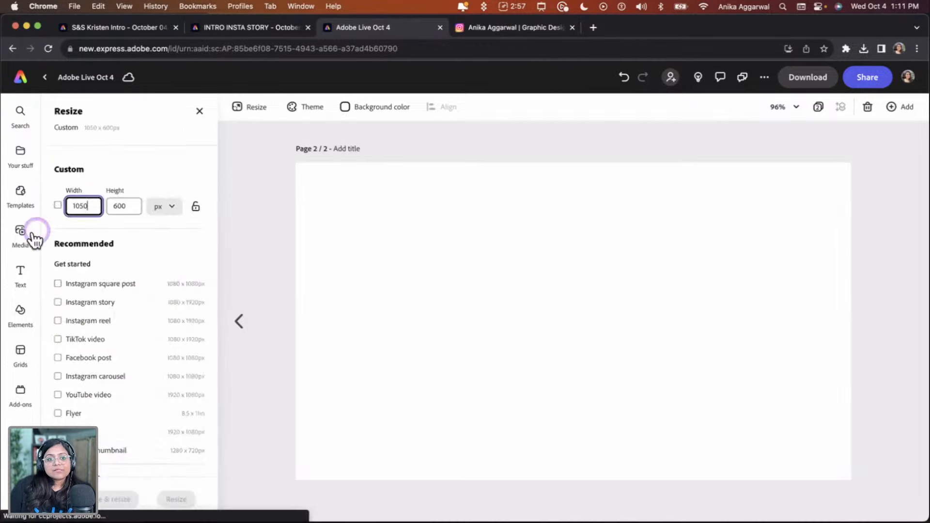
Add a text box on the back page containing the founder's full name in capitals
click(21, 273)
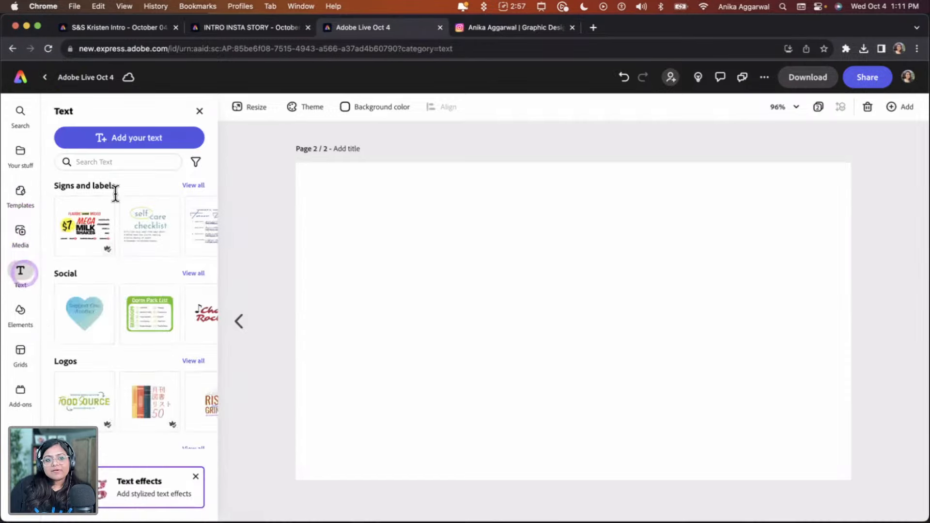
click(133, 141)
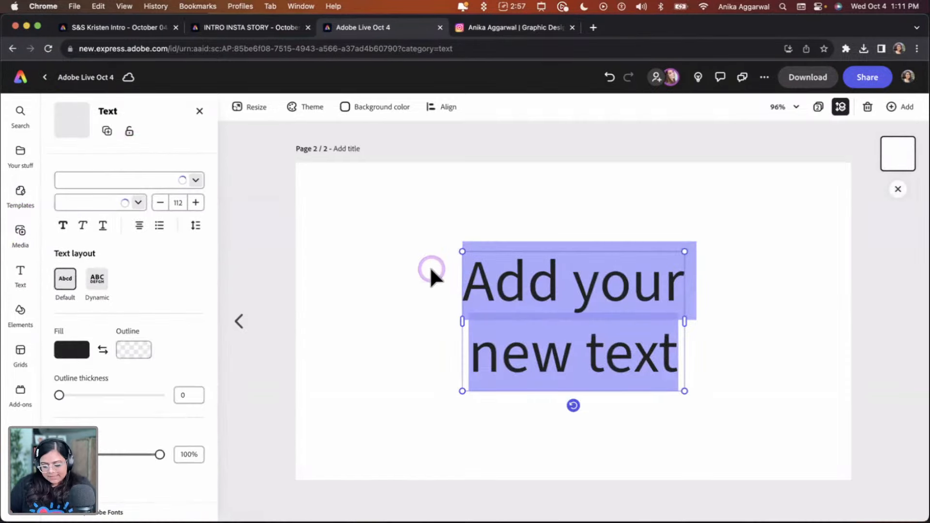
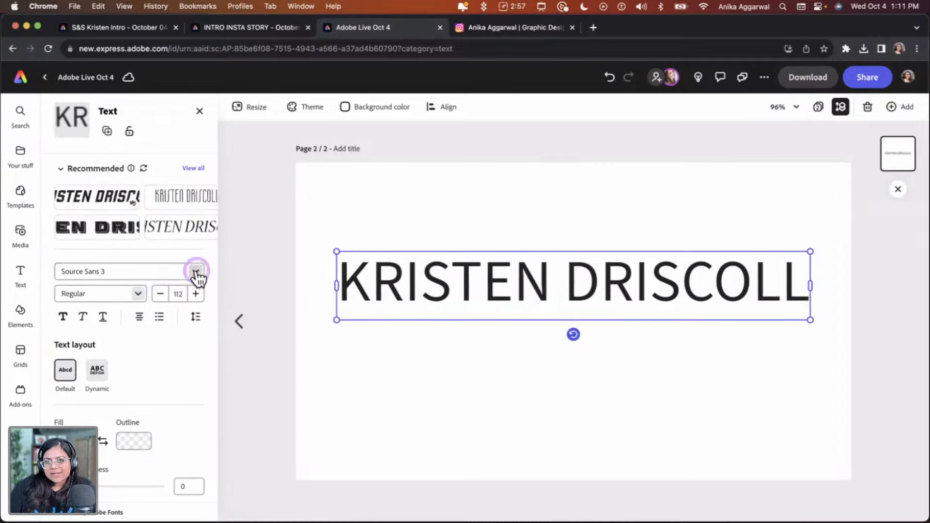
Set the name's font to Orpheus Pro Regular from the Spirit & Spark brand fonts
click(196, 271)
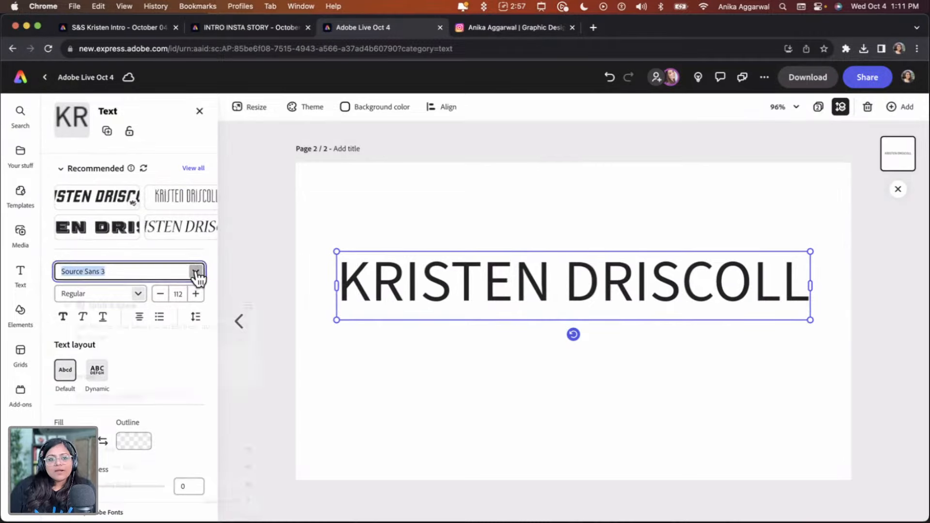
click(248, 309)
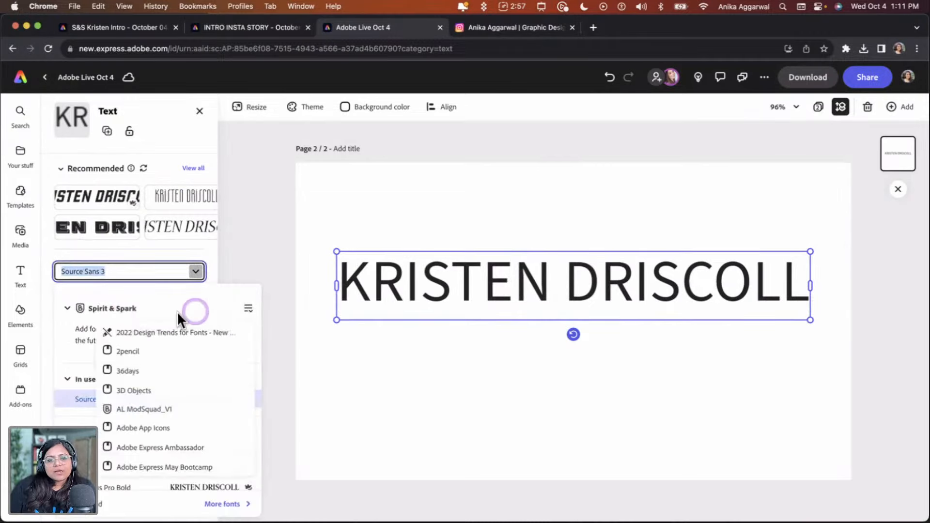
click(177, 429)
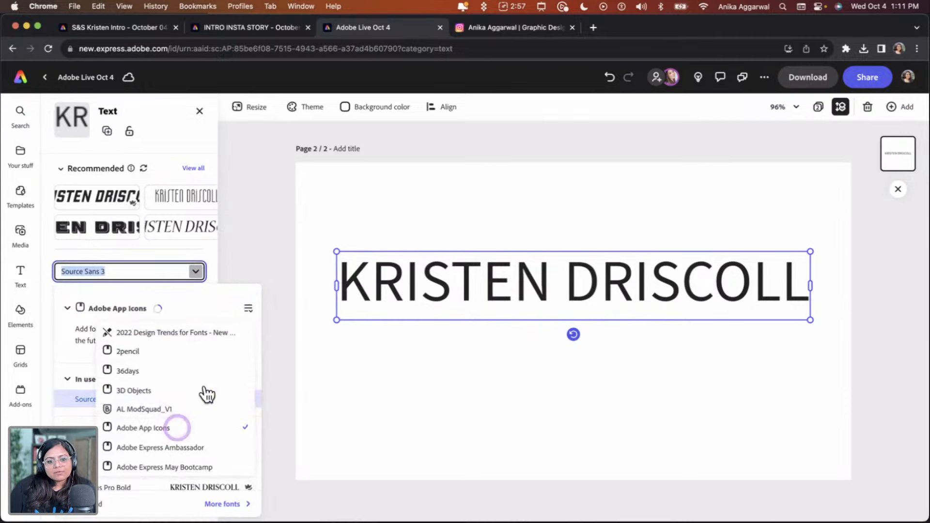
click(249, 310)
scroll(165, 433, down, 3)
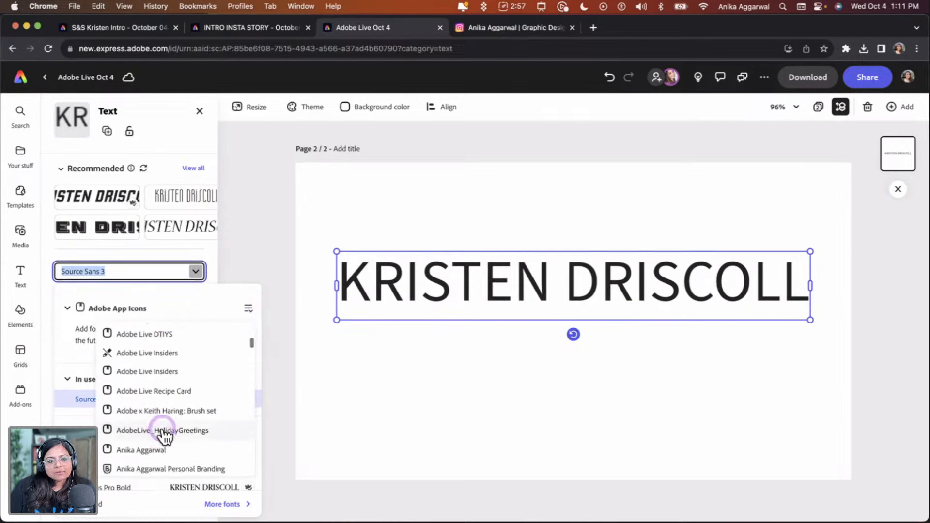
scroll(165, 437, down, 15)
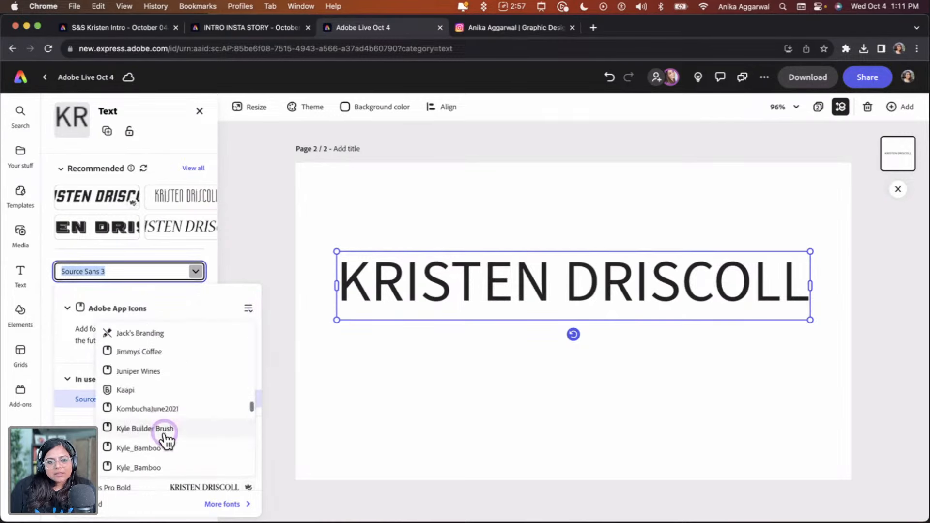
scroll(166, 441, down, 15)
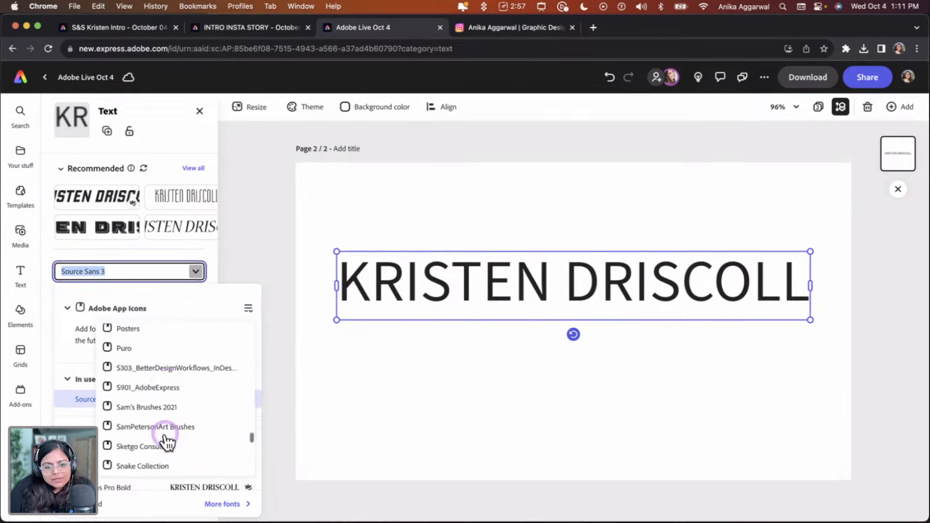
scroll(166, 442, up, 20)
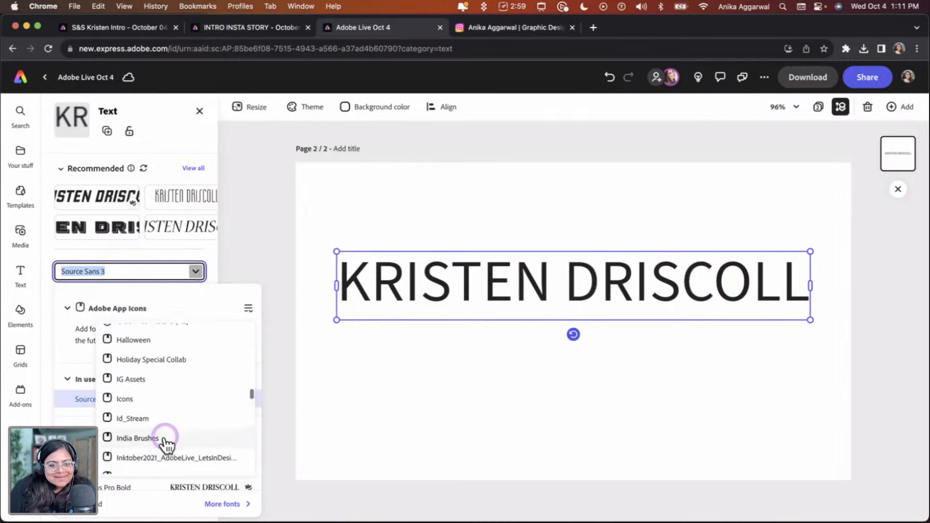
scroll(166, 442, up, 2)
scroll(161, 415, down, 10)
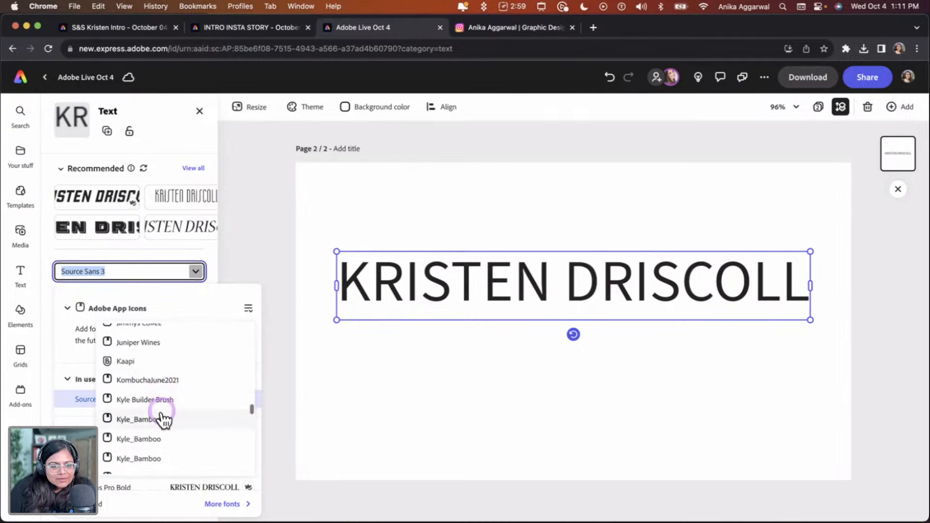
scroll(163, 420, down, 15)
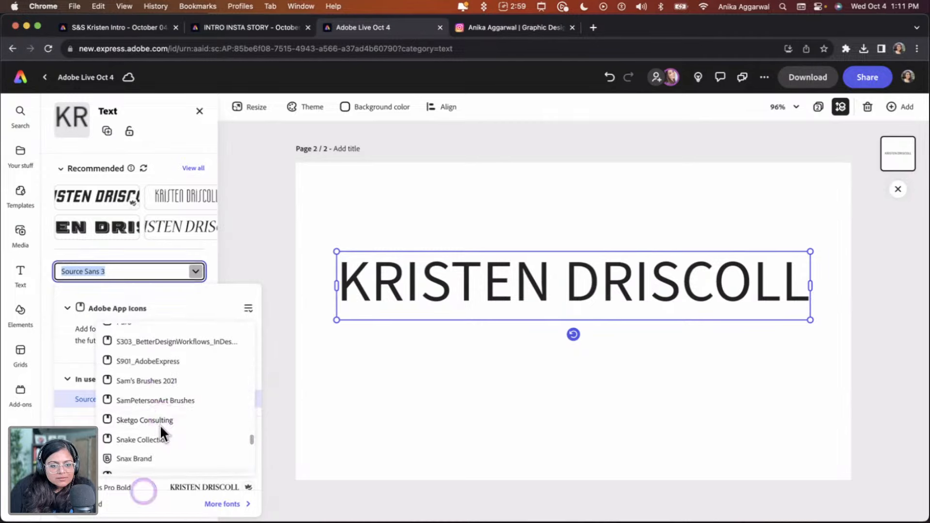
scroll(160, 426, down, 5)
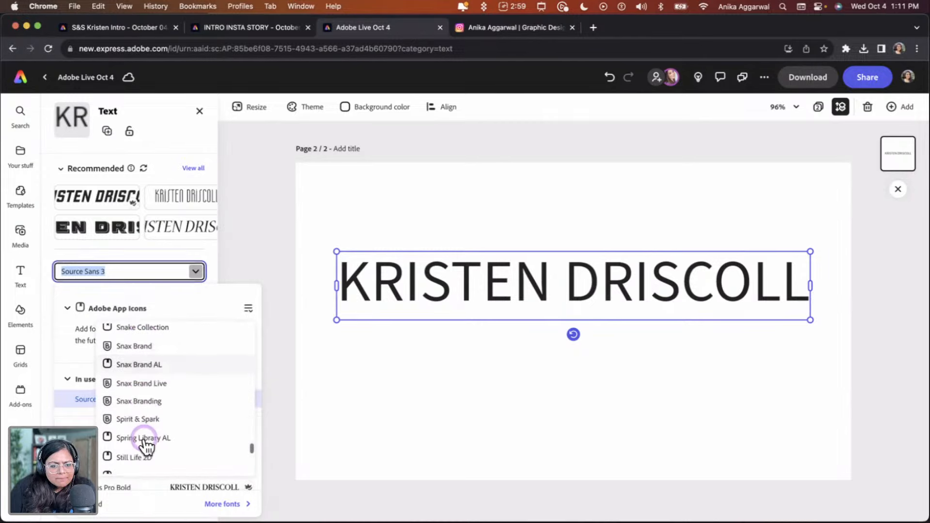
click(145, 419)
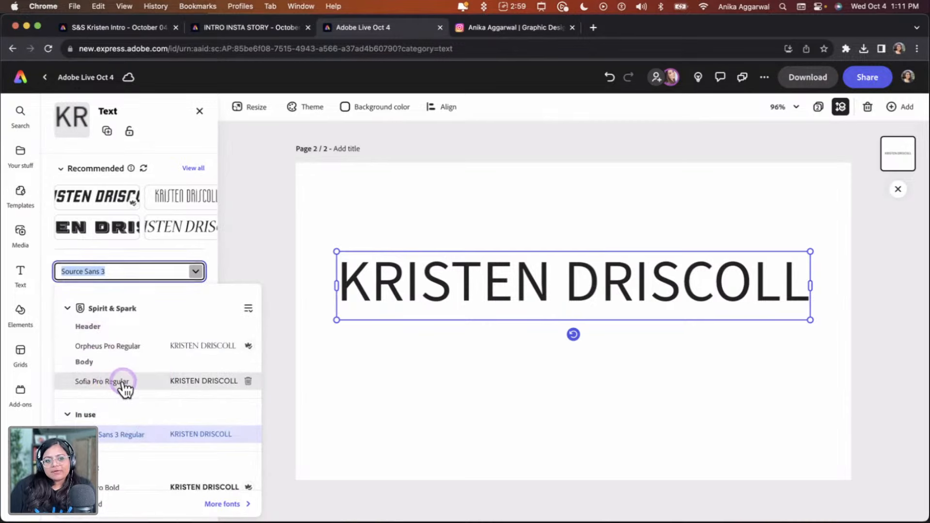
click(101, 346)
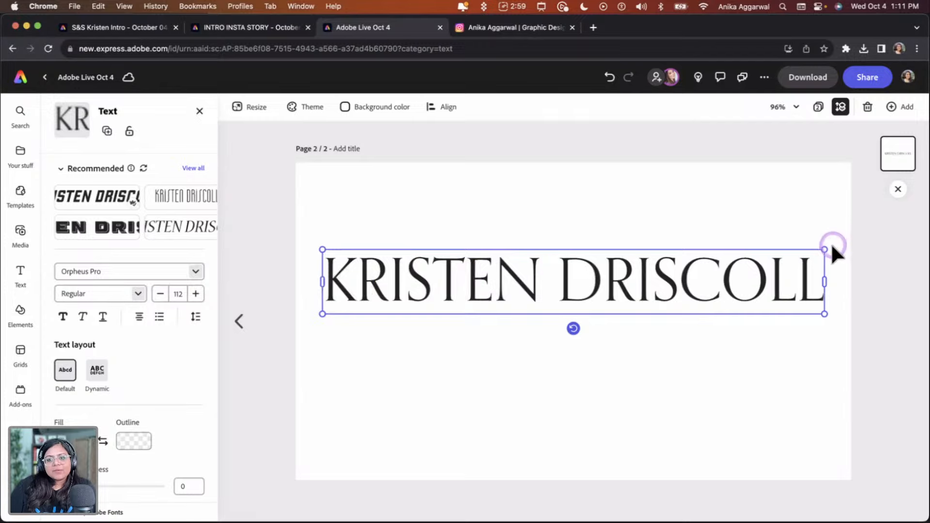
Shrink the name text to about 61 pt and move it lower on the card
drag(826, 248, 597, 287)
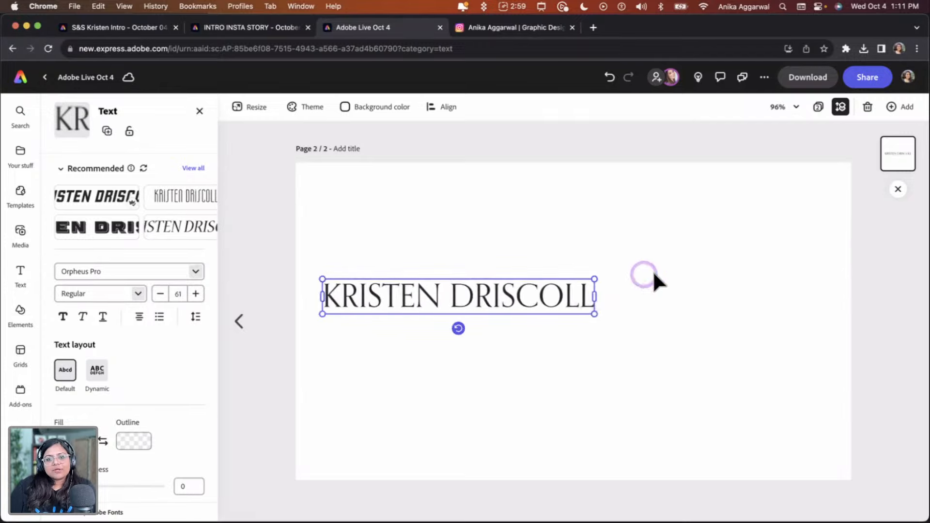
drag(519, 313, 523, 373)
click(530, 307)
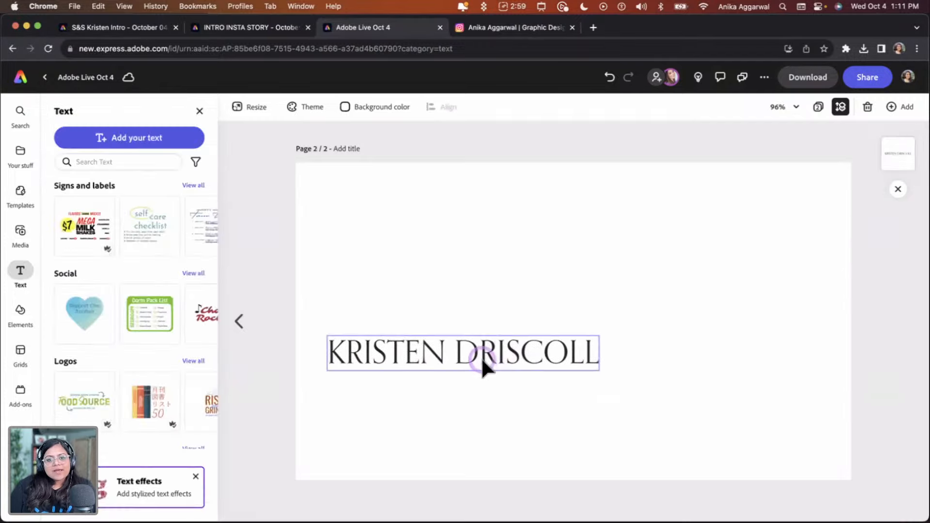
Duplicate the name text and place the copy just below the original
click(481, 353)
right_click(489, 355)
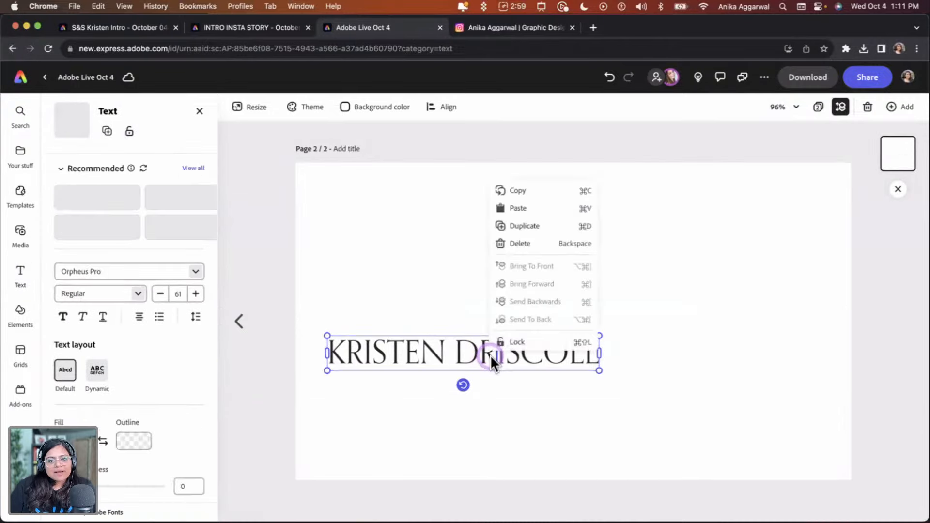
click(534, 225)
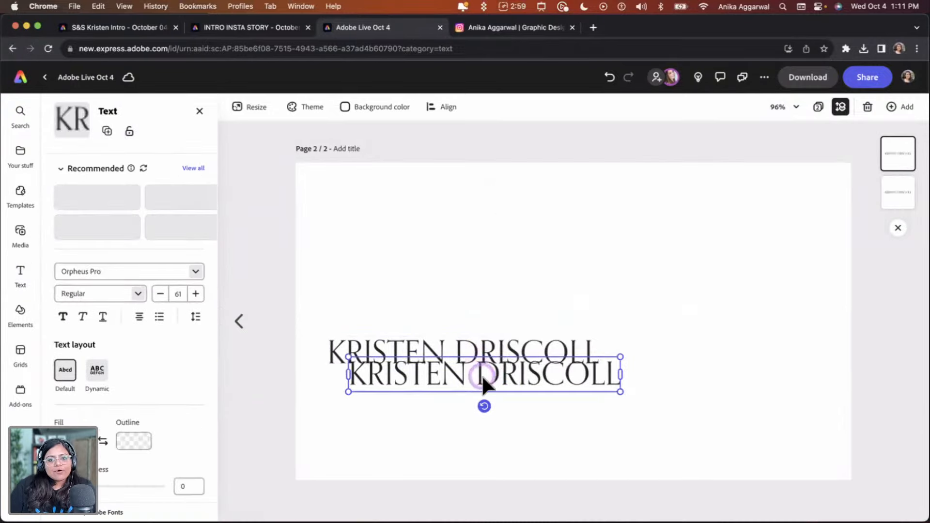
drag(481, 374, 462, 394)
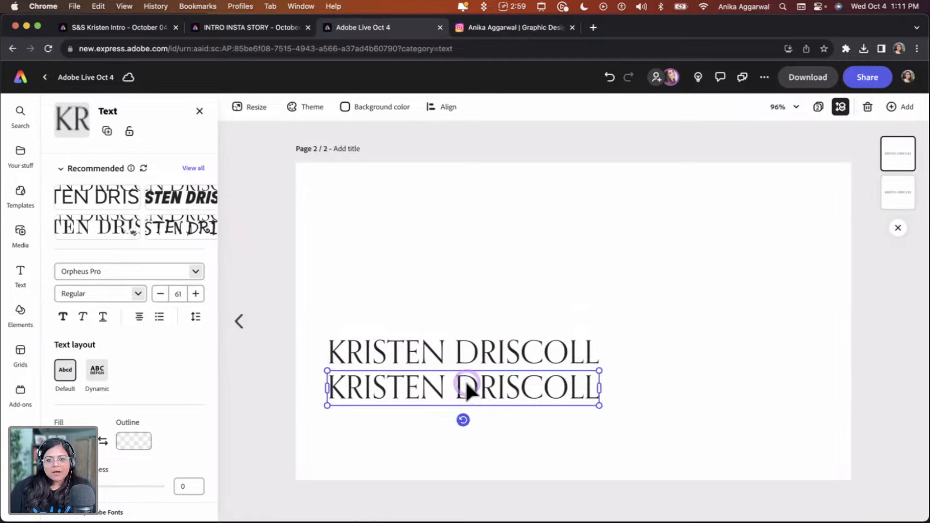
Replace the copy's text with FOUNDER & LEAD DESIGNER and widen its box to fit one line
double_click(467, 382)
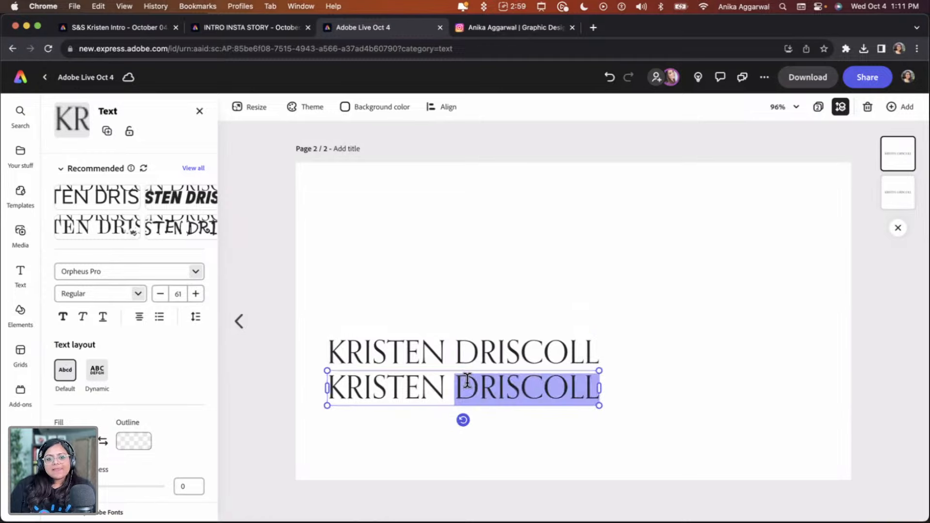
triple_click(467, 381)
text(FOUNDE)
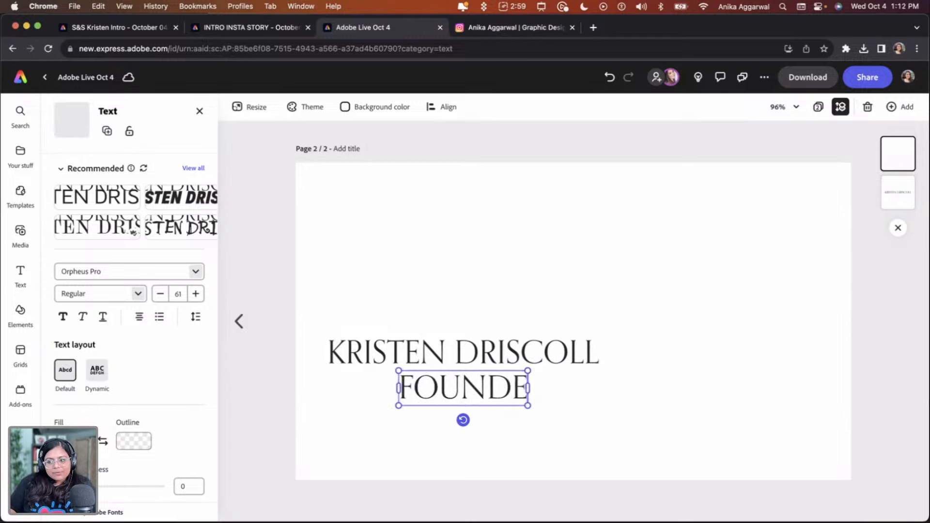
text(R & LEAD D)
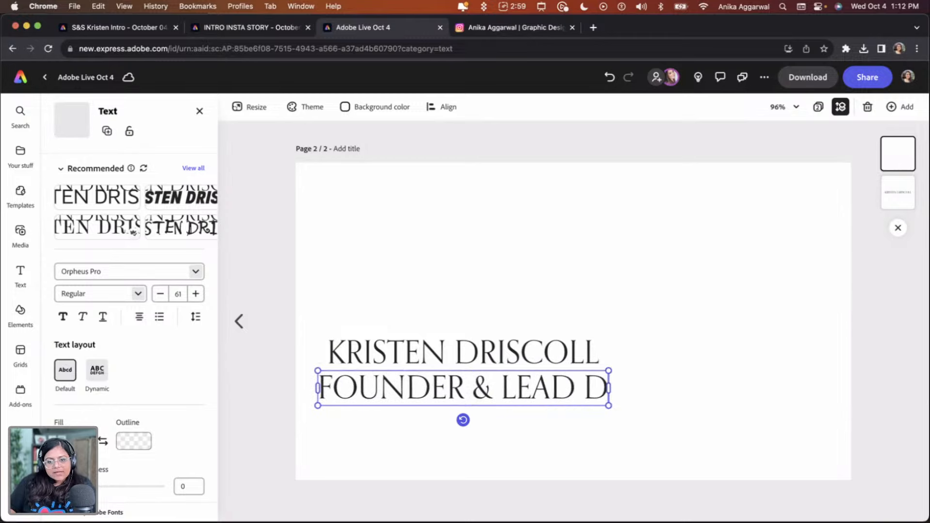
text(ESIGNER)
click(605, 407)
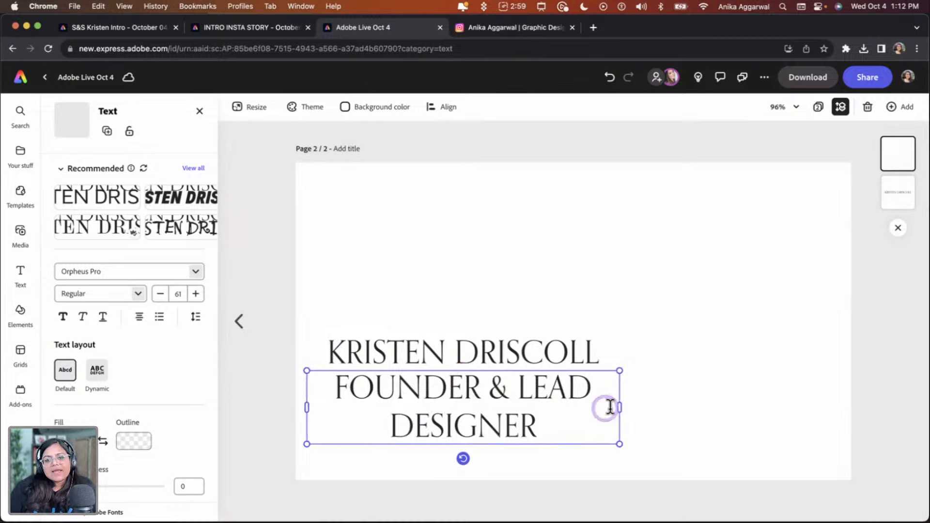
drag(621, 408, 750, 407)
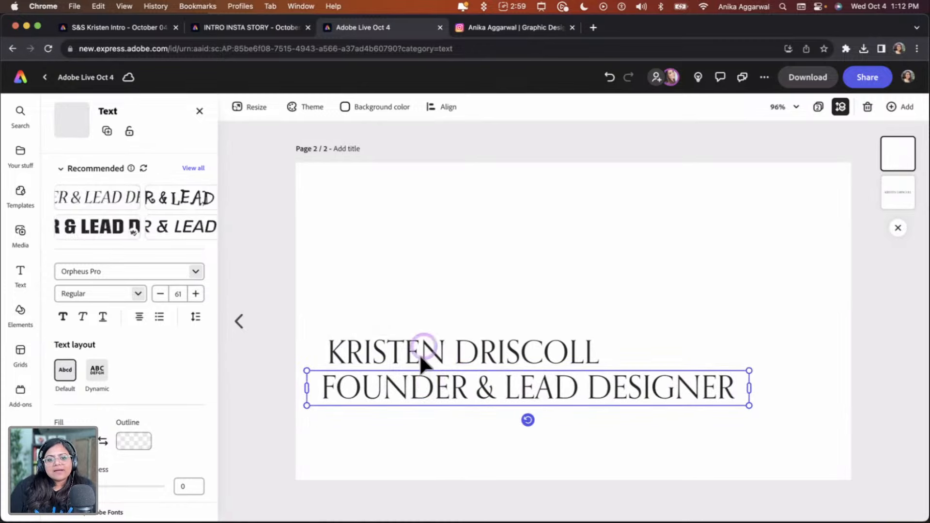
Set the title line's font to Sofia Pro Regular and shrink it to about 40 pt
click(144, 274)
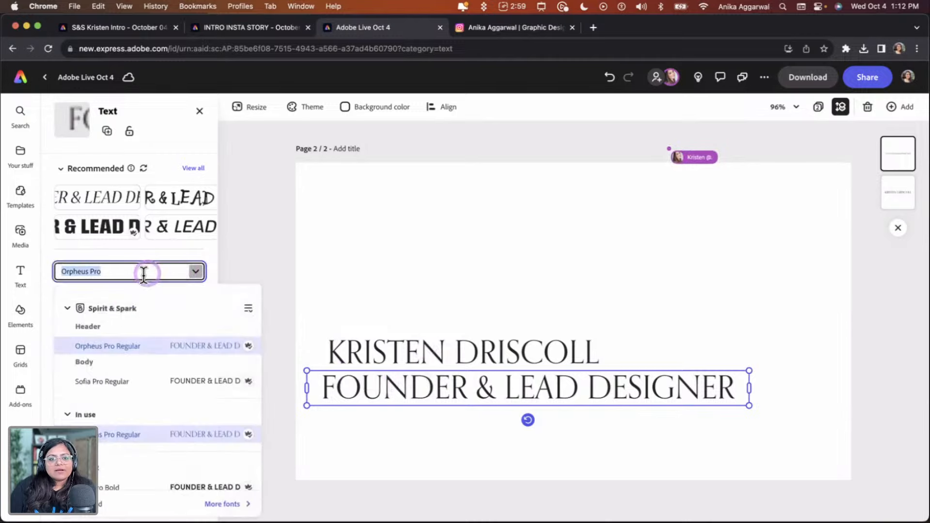
click(116, 380)
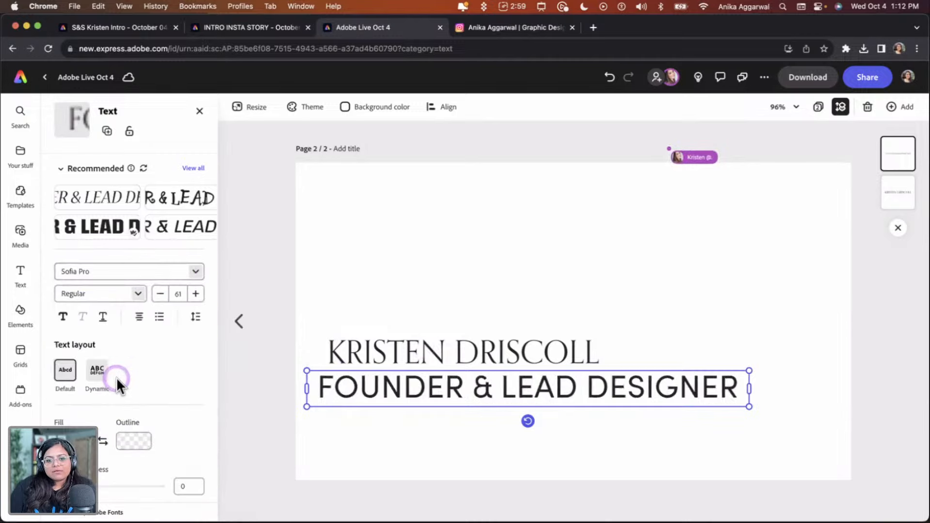
click(705, 400)
drag(749, 406, 594, 394)
drag(430, 384, 440, 383)
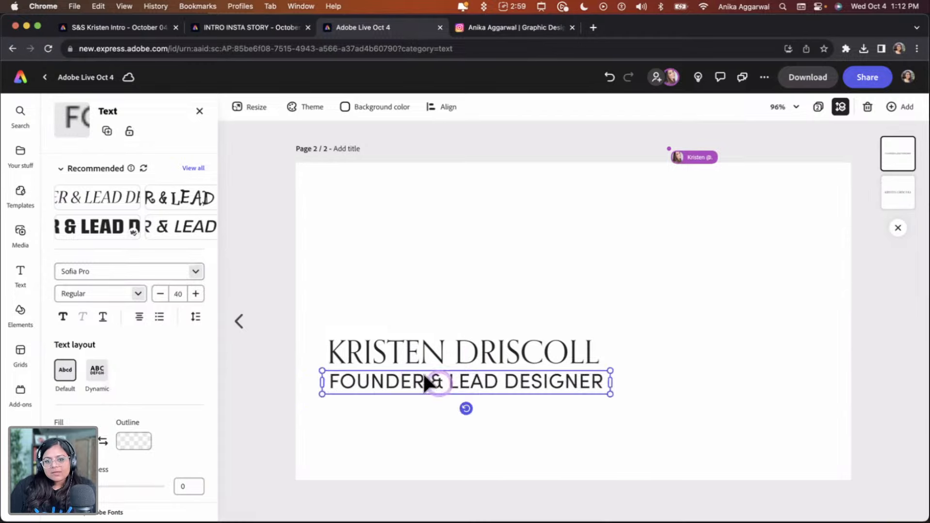
Position the title line directly under the name, matching its left edge and width
shift+click(410, 359)
click(389, 414)
click(374, 385)
drag(374, 385, 350, 382)
click(353, 438)
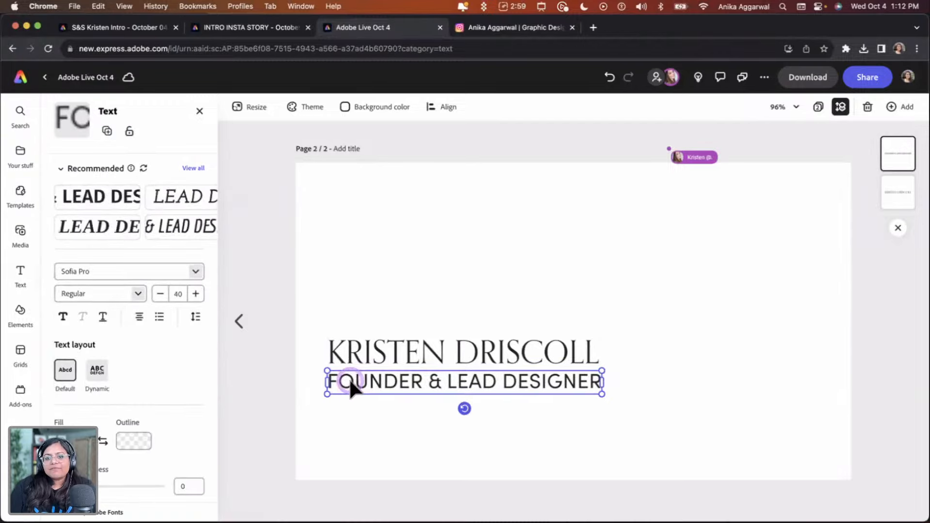
drag(600, 391, 599, 392)
drag(455, 391, 449, 386)
click(451, 411)
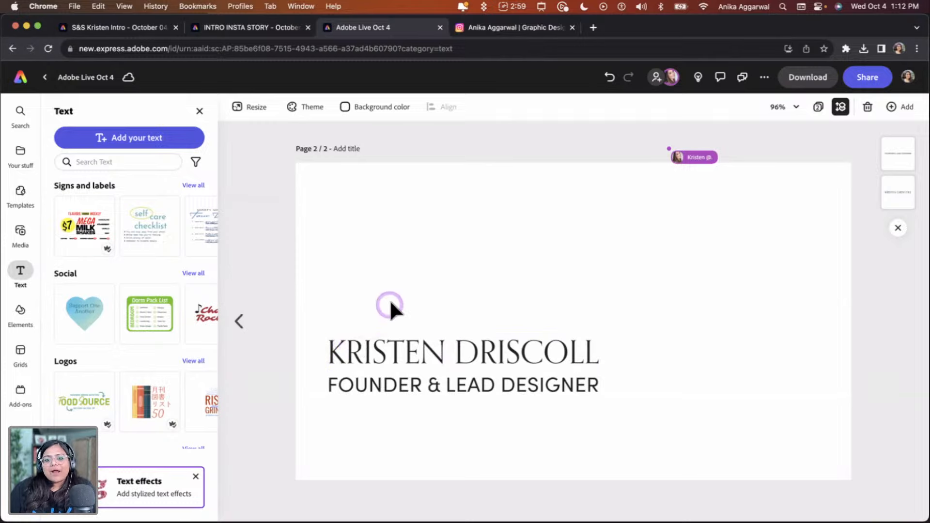
Select the name and title lines together and shift them slightly up and to the right
drag(400, 304, 492, 409)
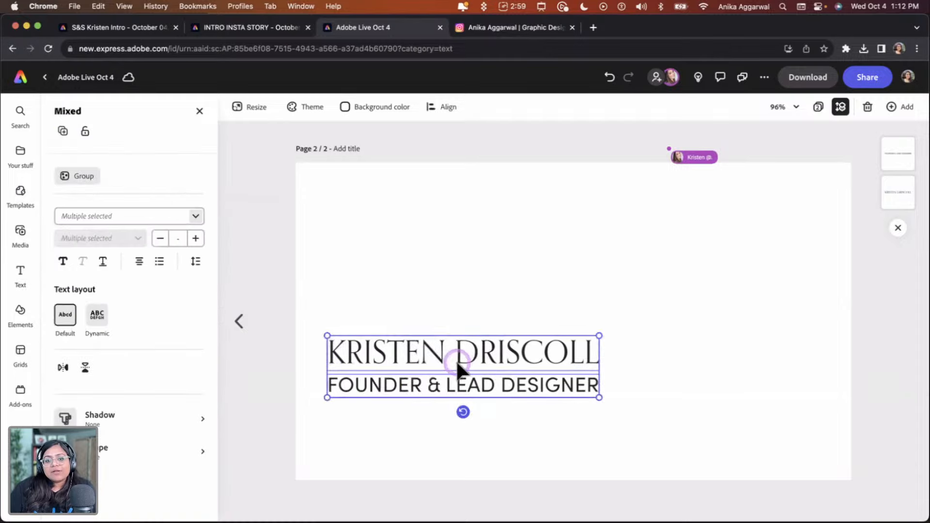
drag(461, 365, 475, 344)
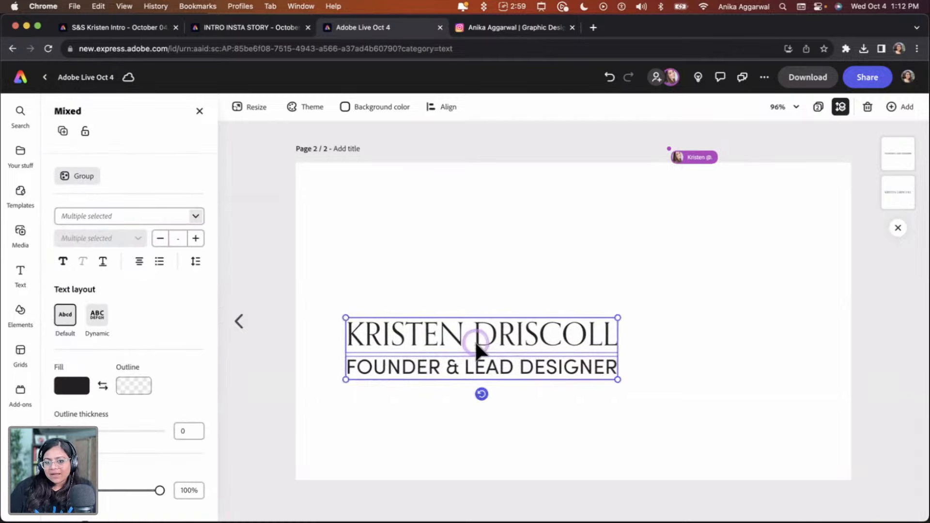
click(455, 268)
Recolour the name and the title line with the dark mauve Spirit & Spark brand swatch
click(447, 371)
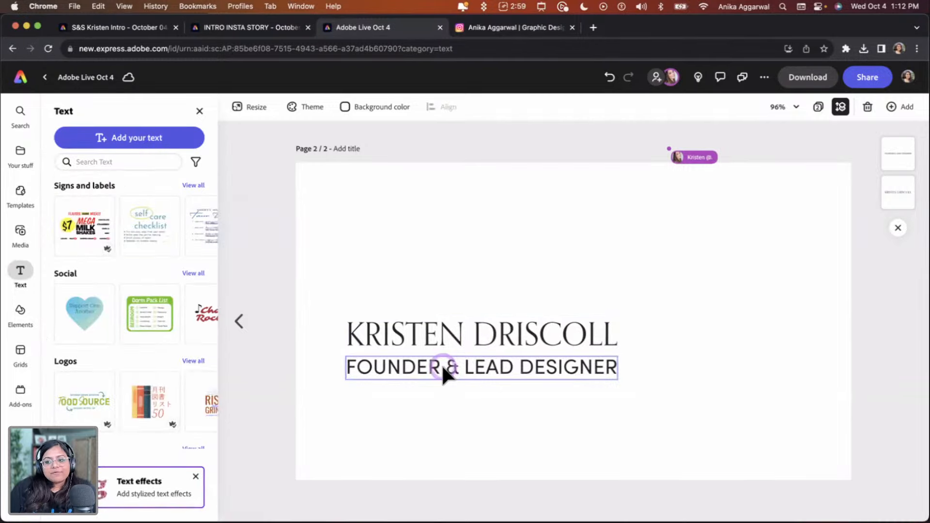
click(450, 335)
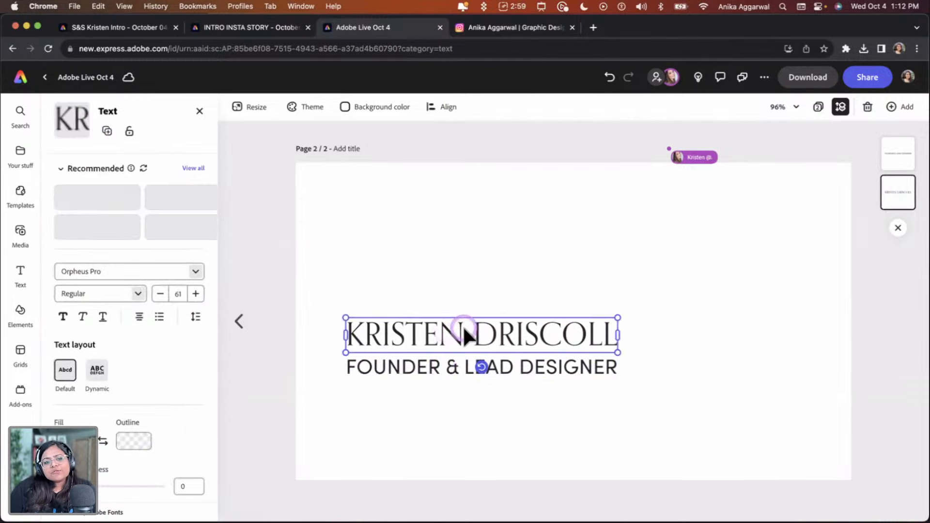
click(72, 441)
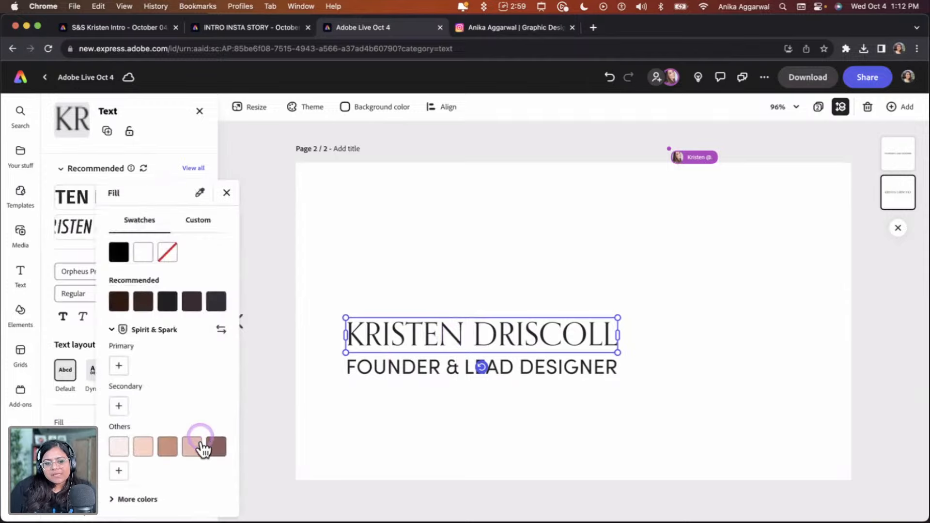
click(213, 446)
click(395, 374)
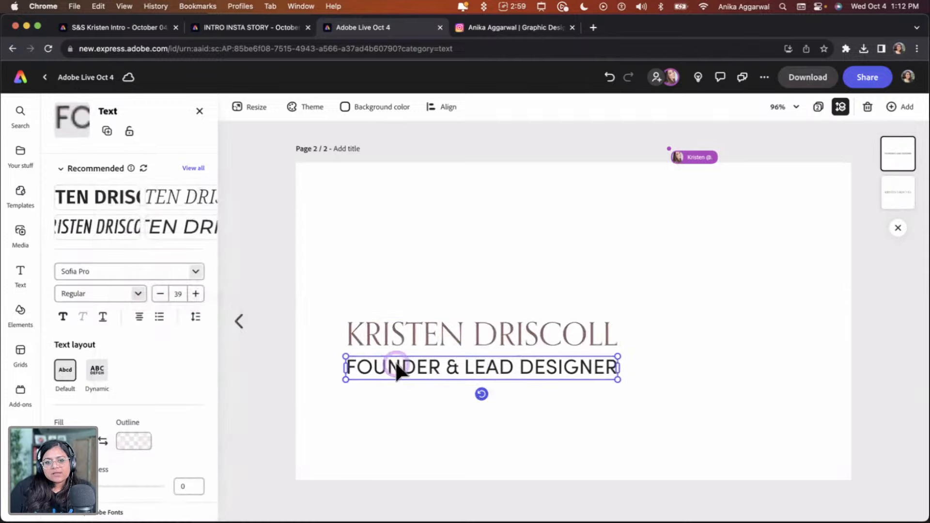
click(72, 441)
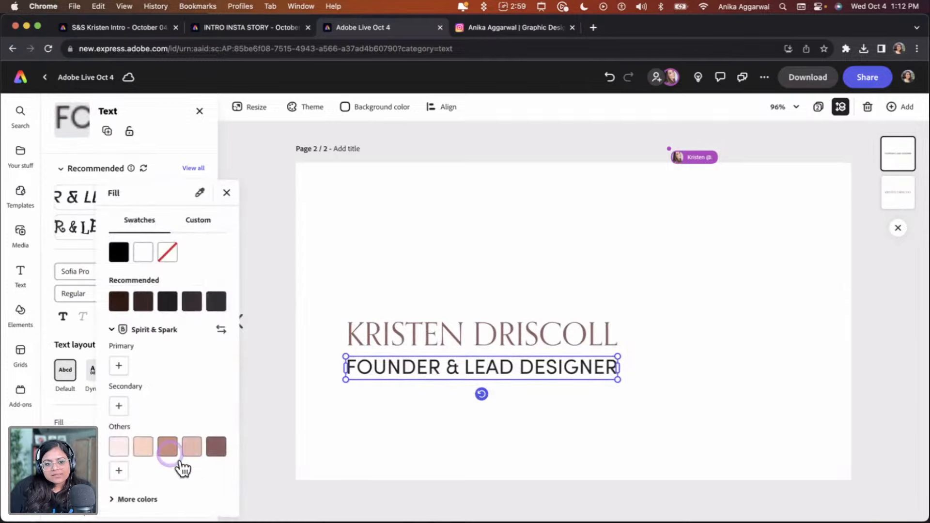
click(213, 447)
click(529, 243)
click(515, 214)
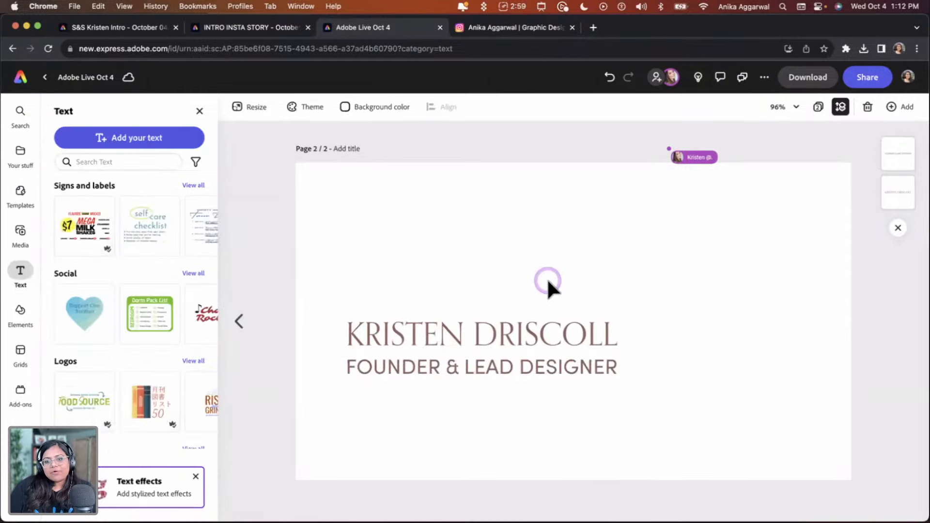
Add the Artwork 74 flower from the Spirit & Spark brand library to the back page
click(250, 321)
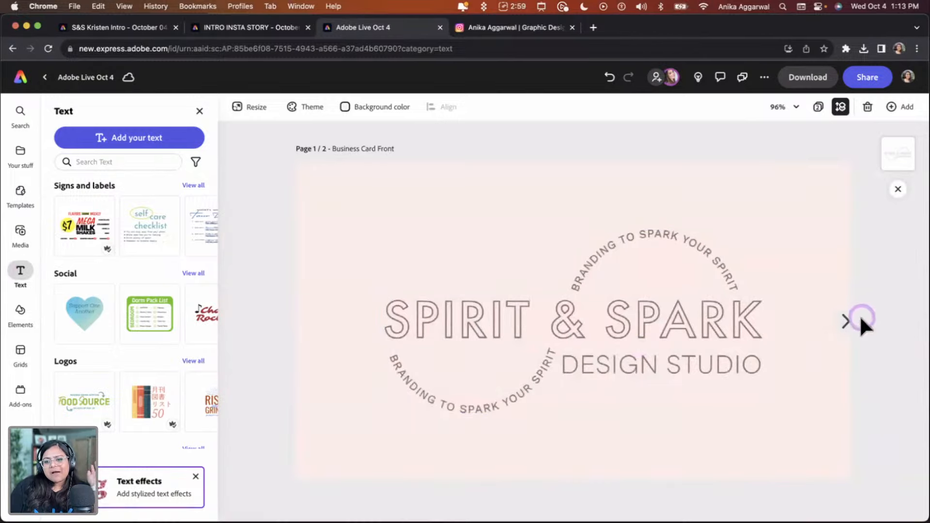
click(861, 321)
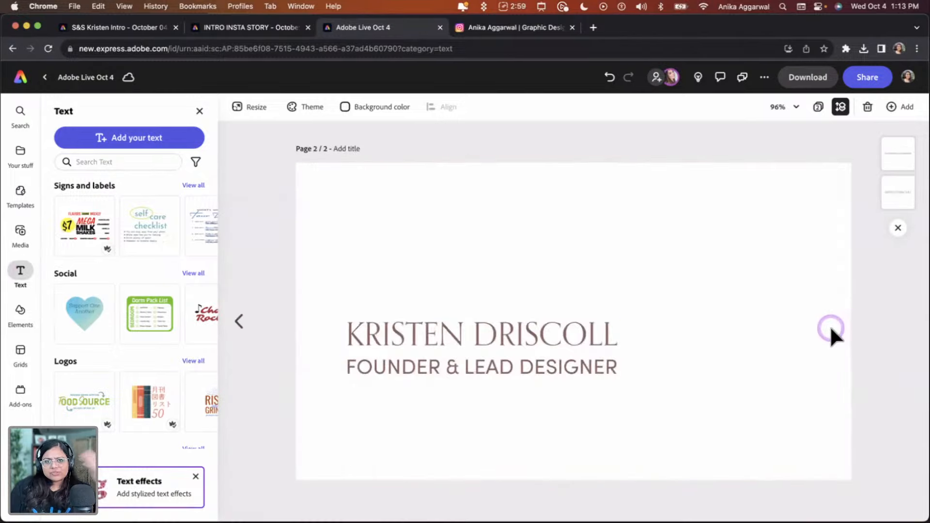
click(17, 160)
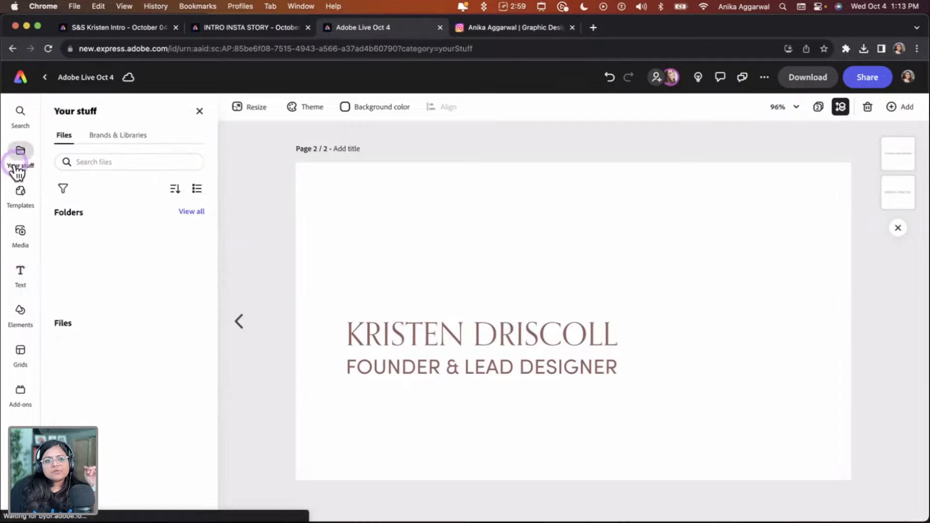
click(124, 140)
click(137, 201)
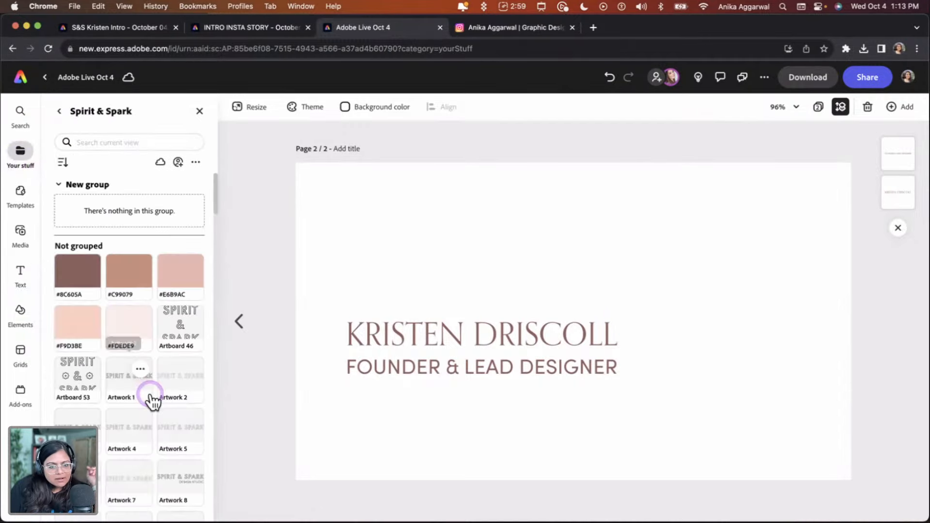
scroll(152, 400, down, 15)
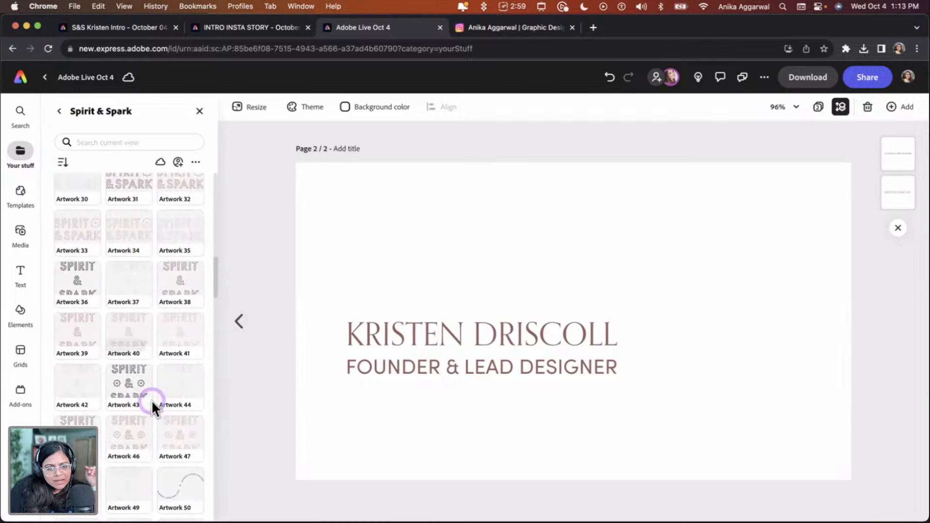
scroll(152, 400, down, 5)
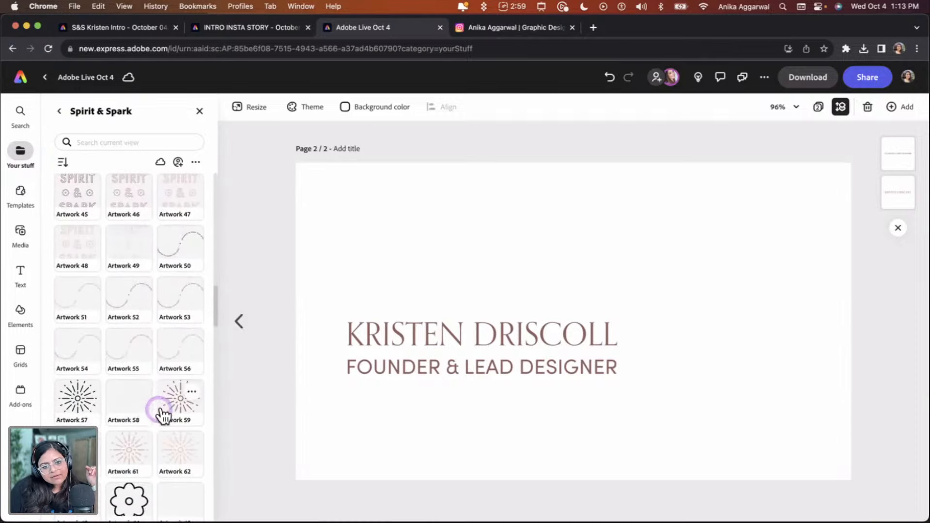
scroll(110, 453, down, 1)
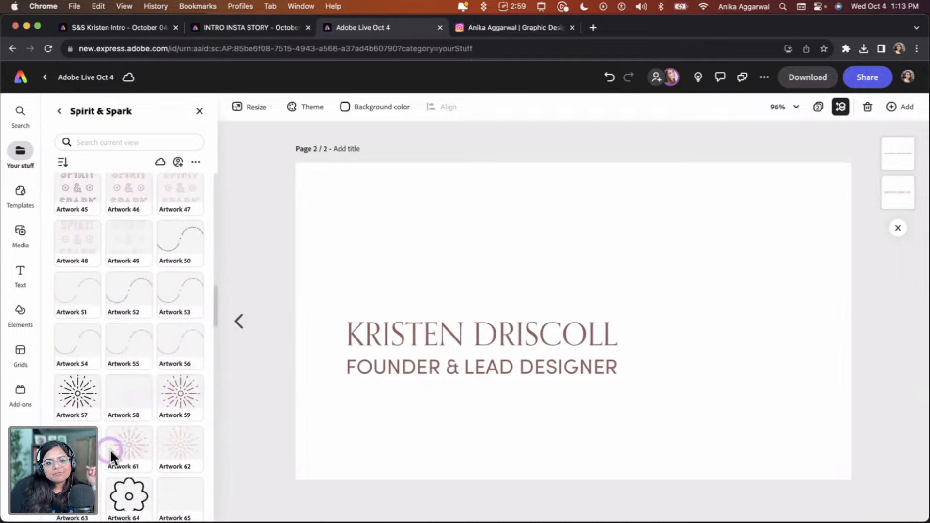
scroll(110, 453, down, 10)
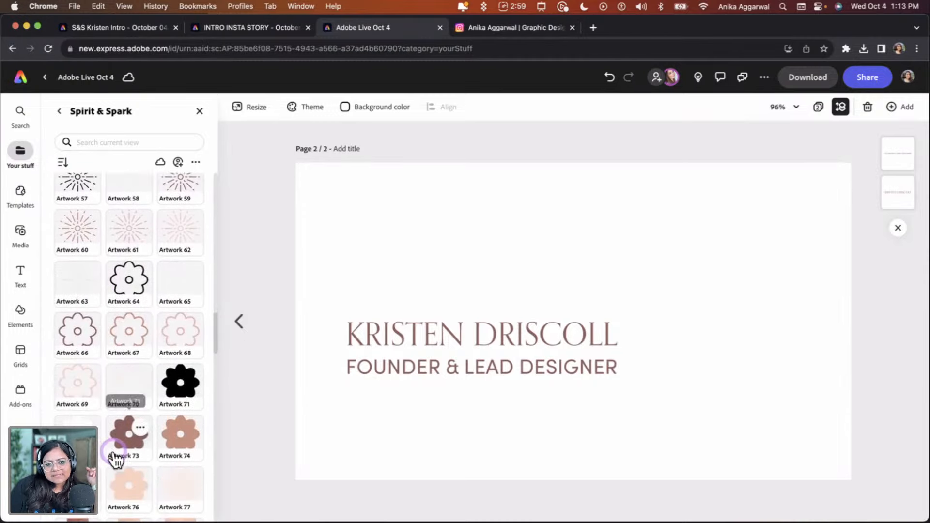
scroll(114, 453, down, 2)
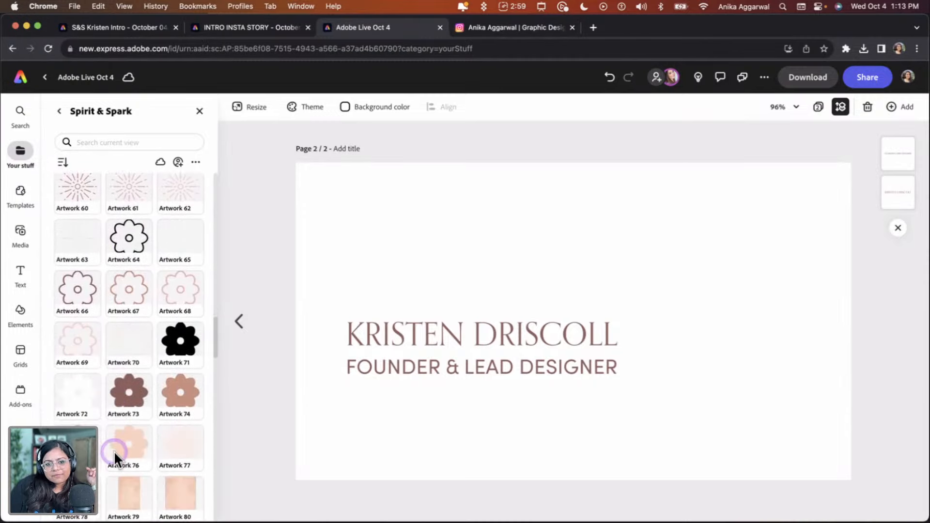
click(170, 416)
click(630, 318)
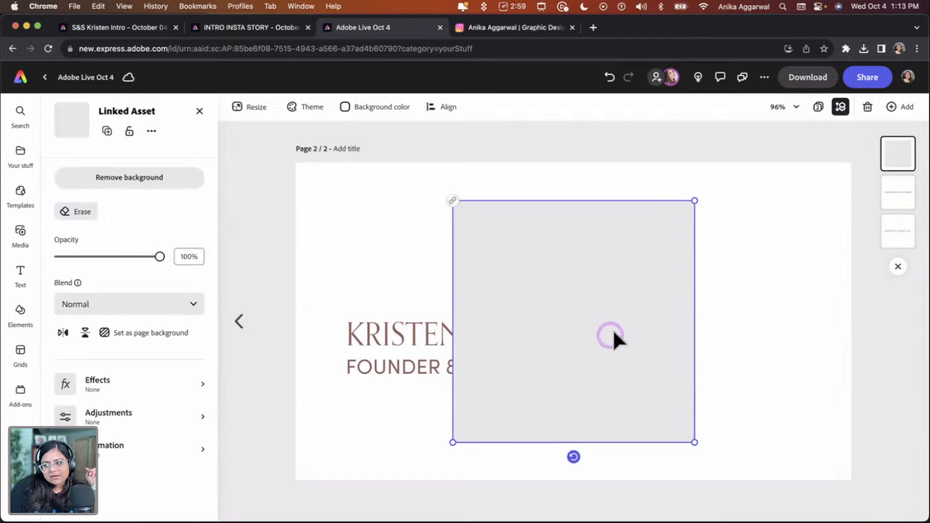
Enlarge the flower and position it so it bleeds off the card's top-right corner
drag(453, 441, 861, 166)
drag(818, 200, 843, 180)
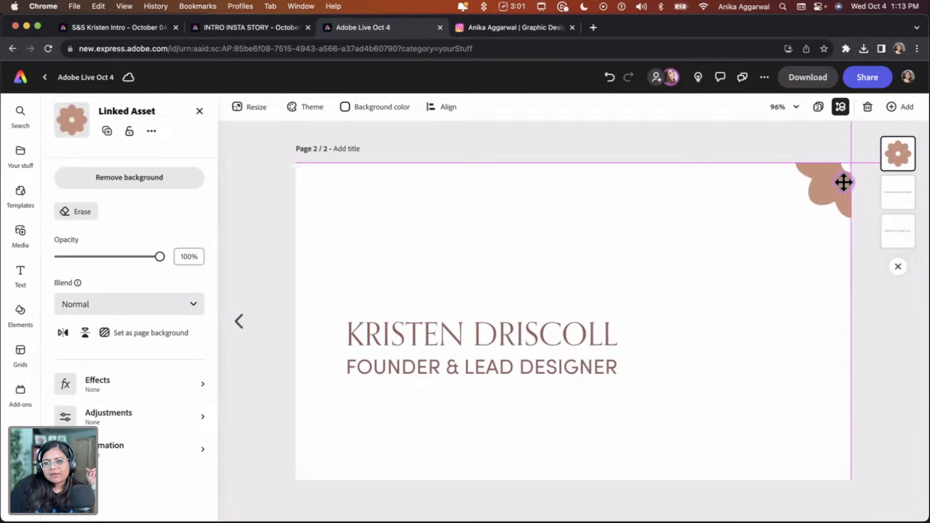
click(777, 149)
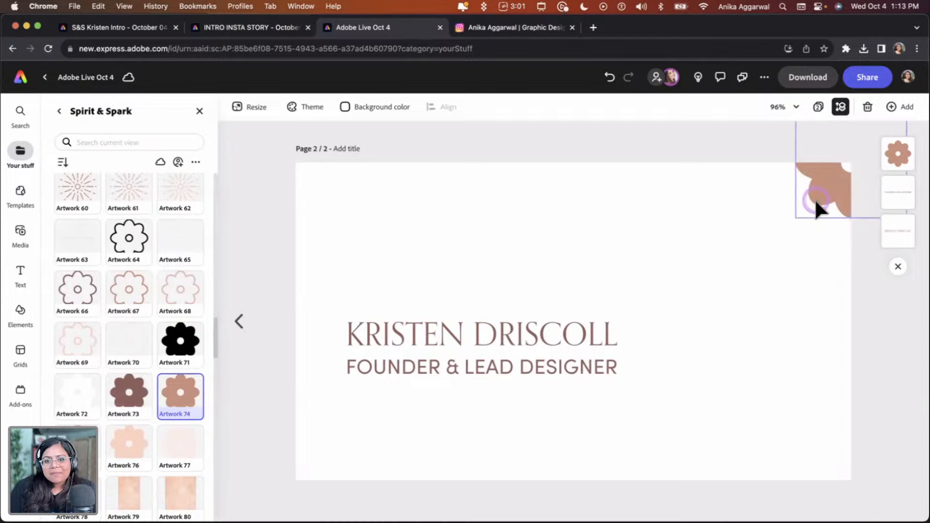
Select the name and title lines together and scale them down slightly
click(370, 363)
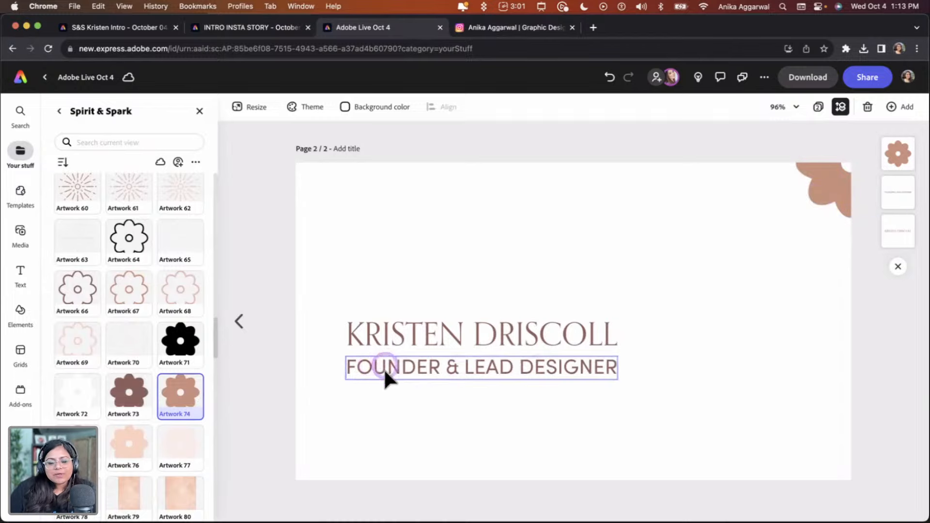
shift+click(420, 336)
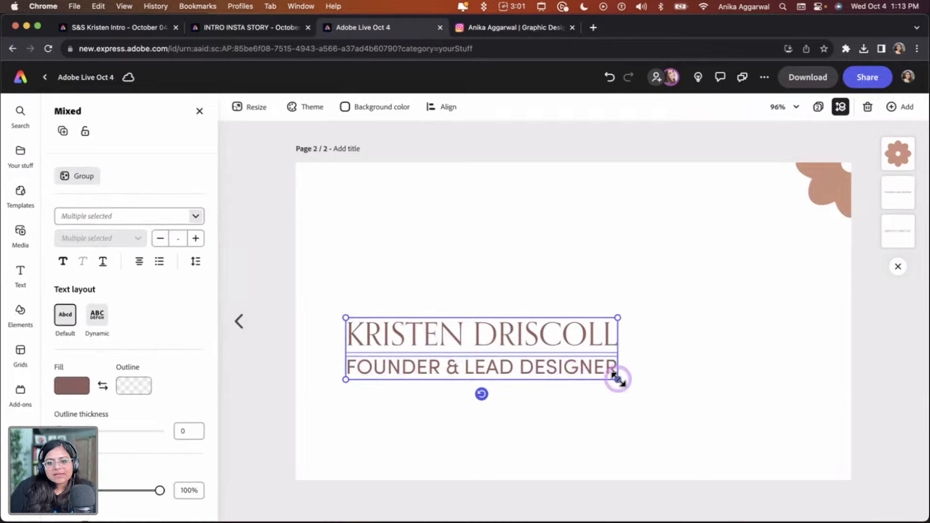
drag(618, 380, 555, 367)
click(505, 271)
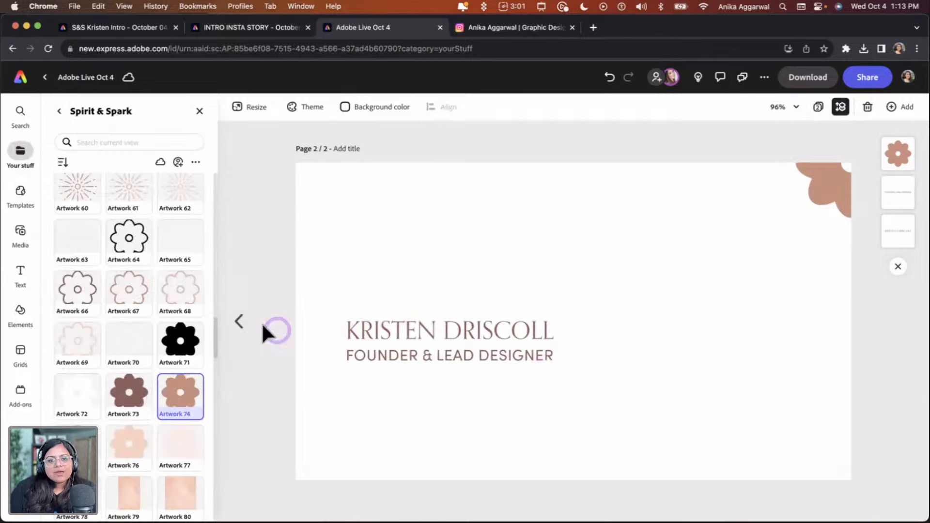
Set the front page's background colour to the light peach Spirit & Spark swatch
click(242, 319)
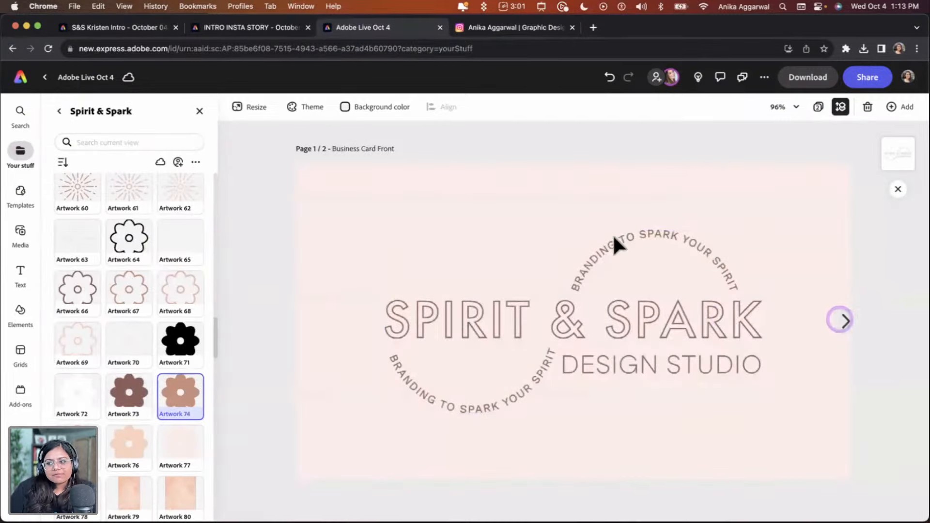
click(344, 107)
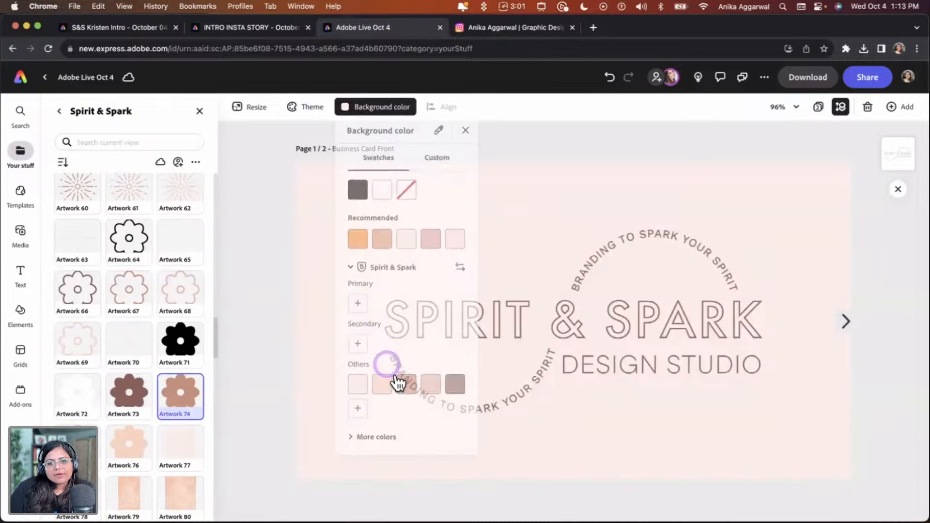
click(385, 386)
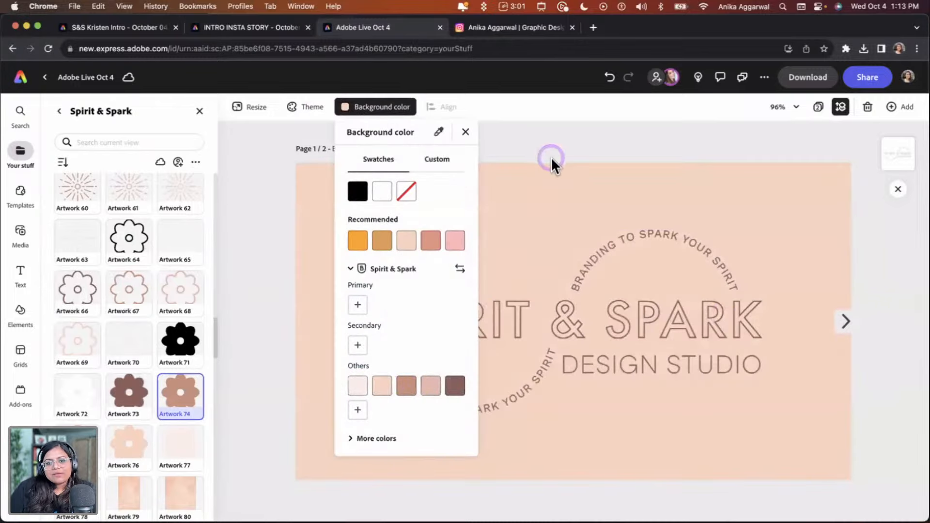
click(845, 321)
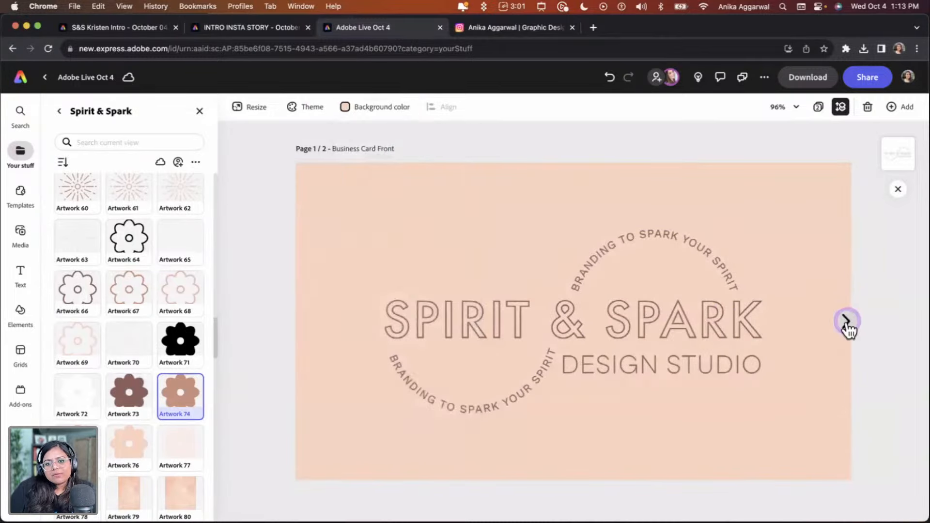
Duplicate the title line on the back page and place the copy near the card's bottom edge
click(844, 323)
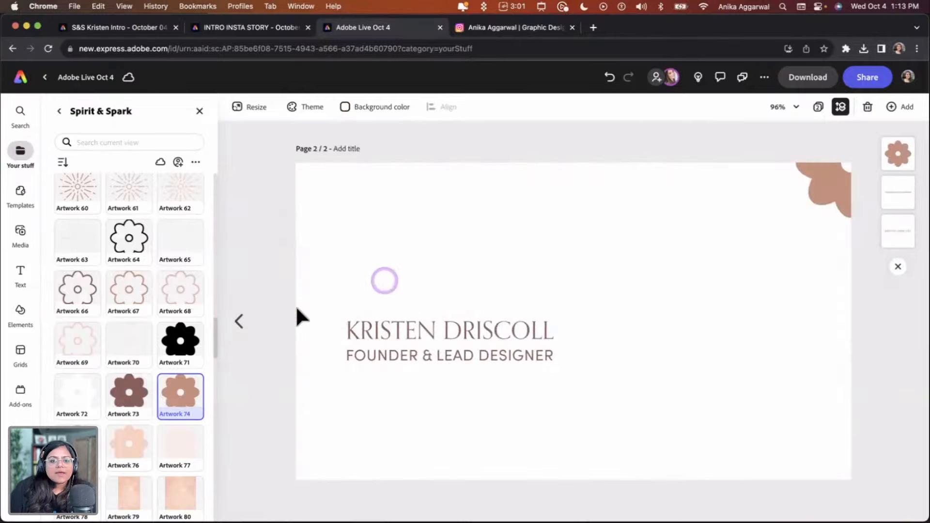
click(235, 321)
click(845, 322)
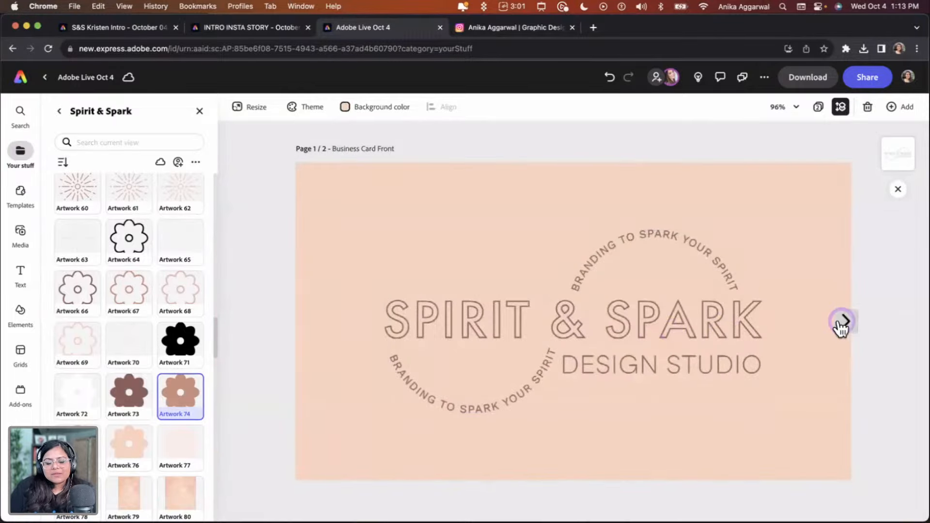
click(477, 359)
alt+drag(476, 358, 479, 438)
double_click(477, 436)
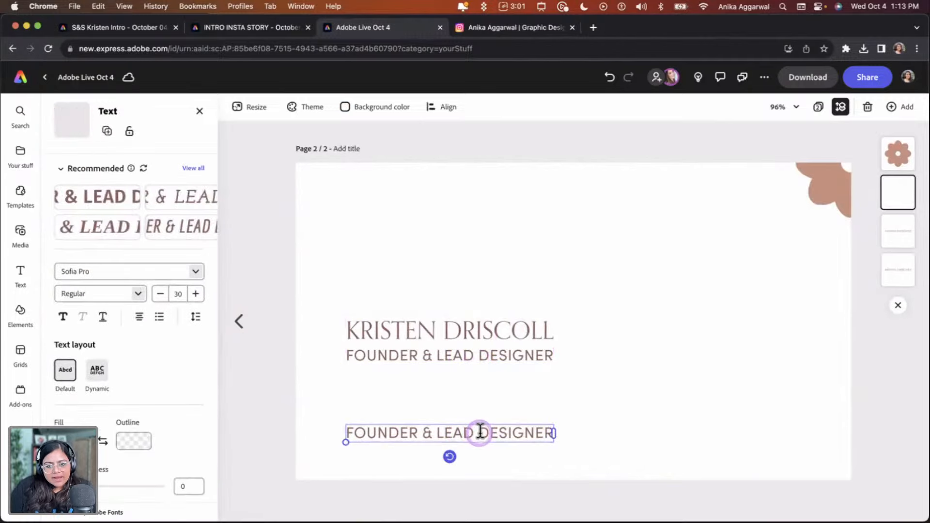
key(super+a)
text(@SFIR)
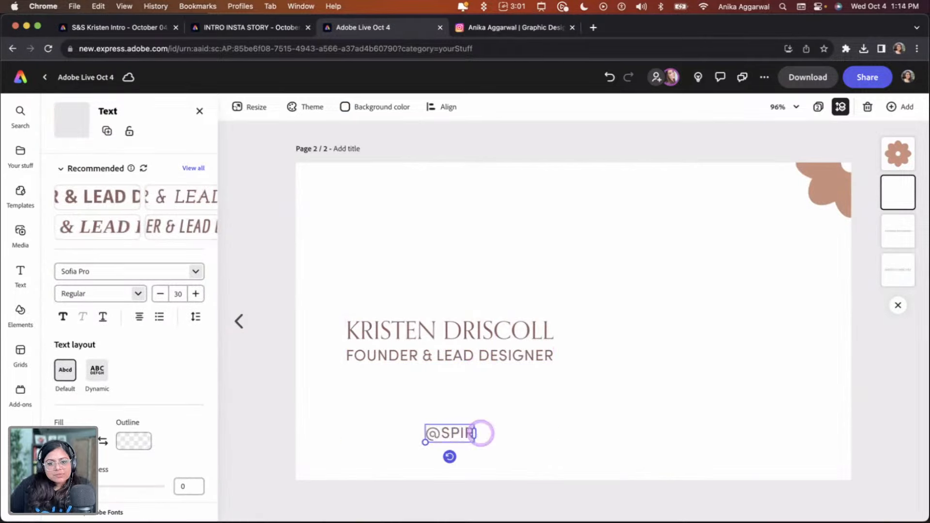
text(ITAND)
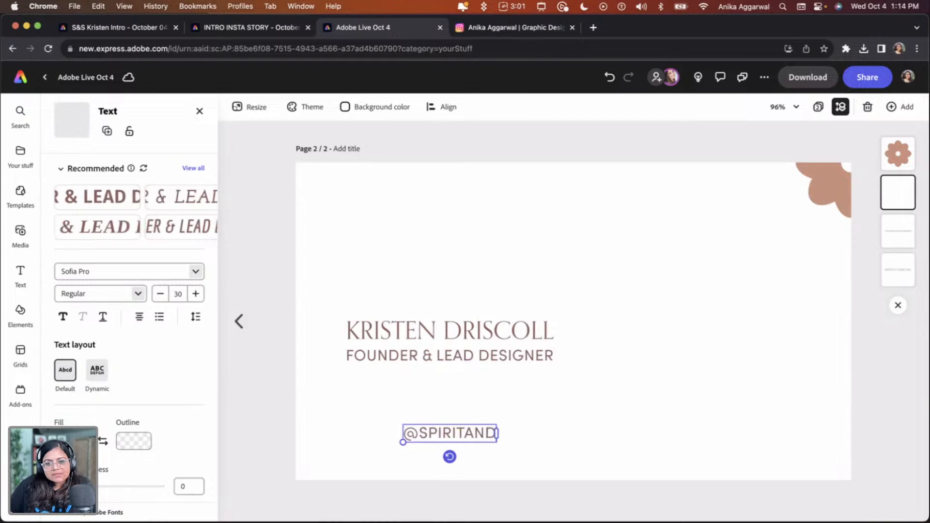
text(SPARKDESIG)
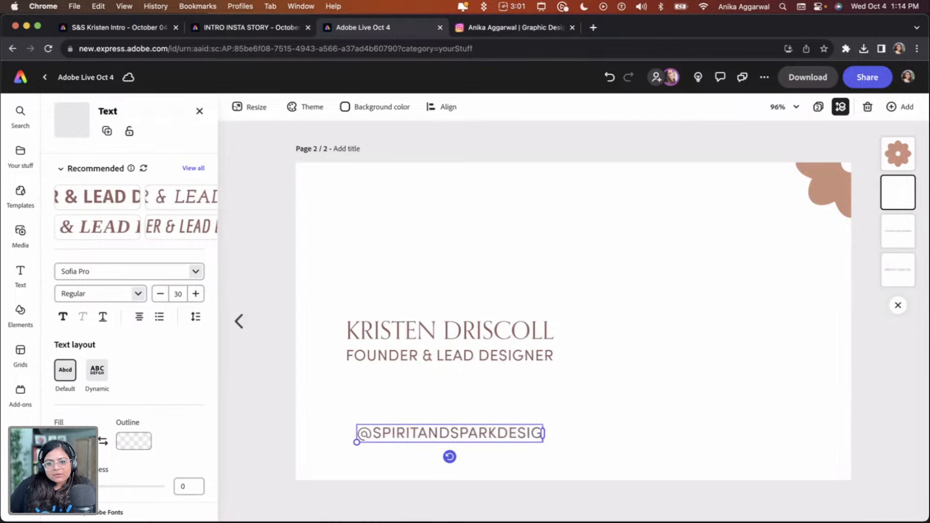
text(N)
Fit the handle's text box to its content and align its left edge with the name
drag(473, 428, 453, 430)
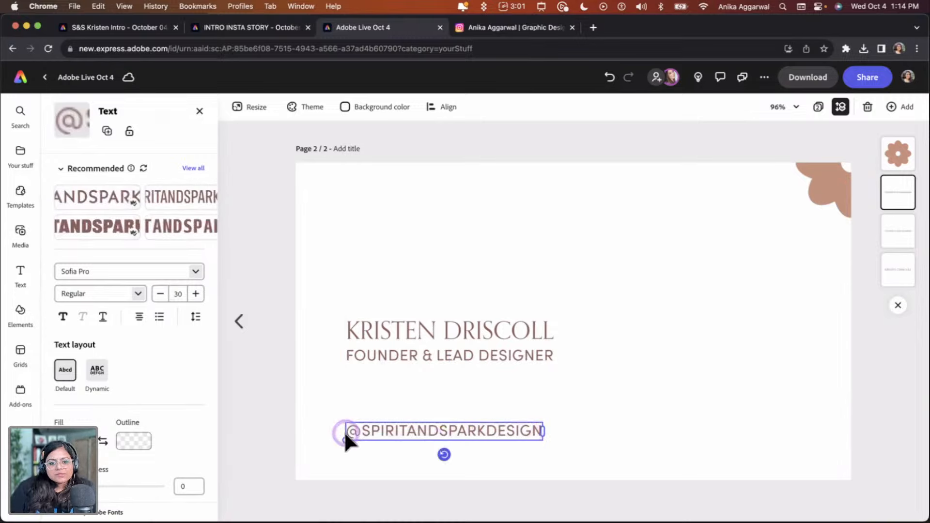
drag(345, 440, 380, 432)
click(454, 396)
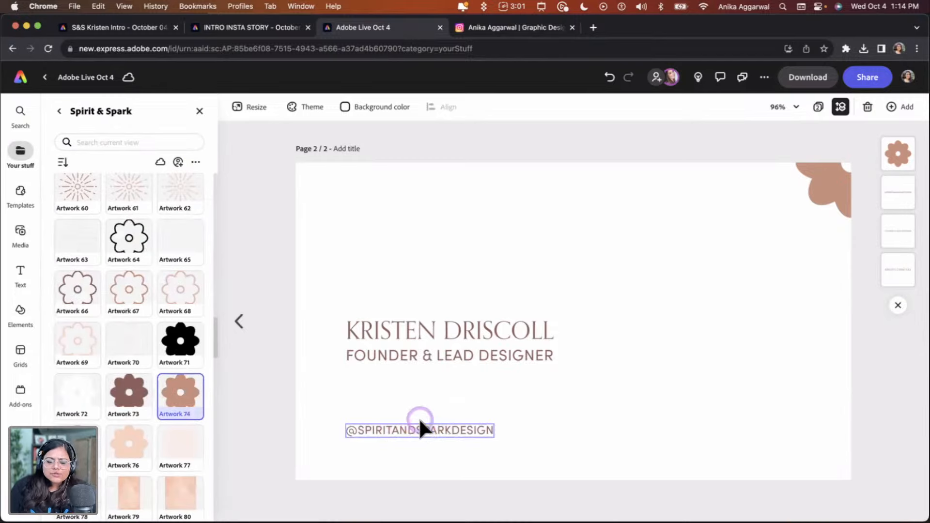
Set the handle's letter spacing to 121 and shift it so its left edge lines up with the name
click(199, 111)
click(447, 428)
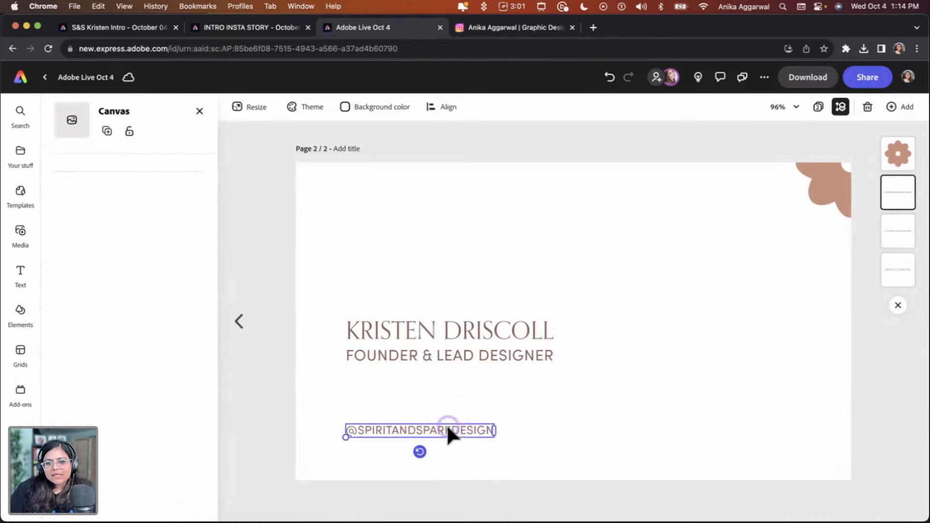
click(459, 429)
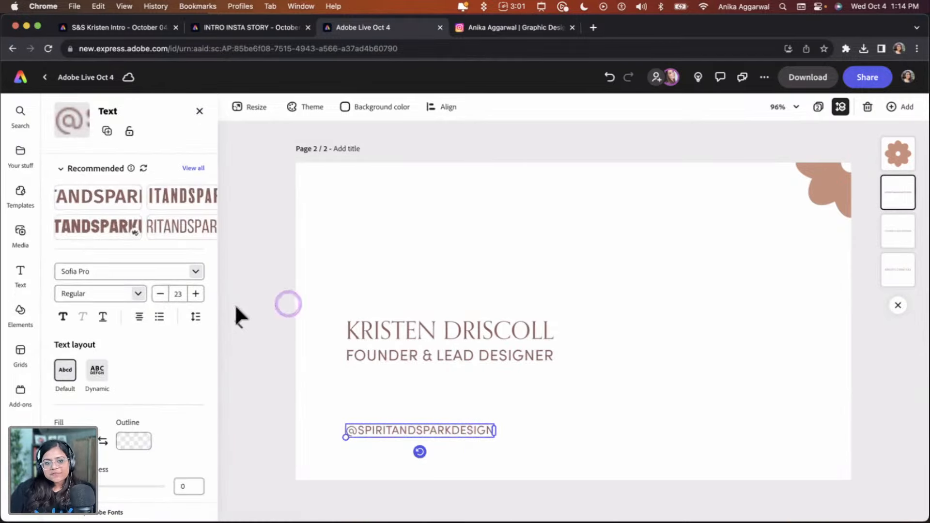
click(196, 317)
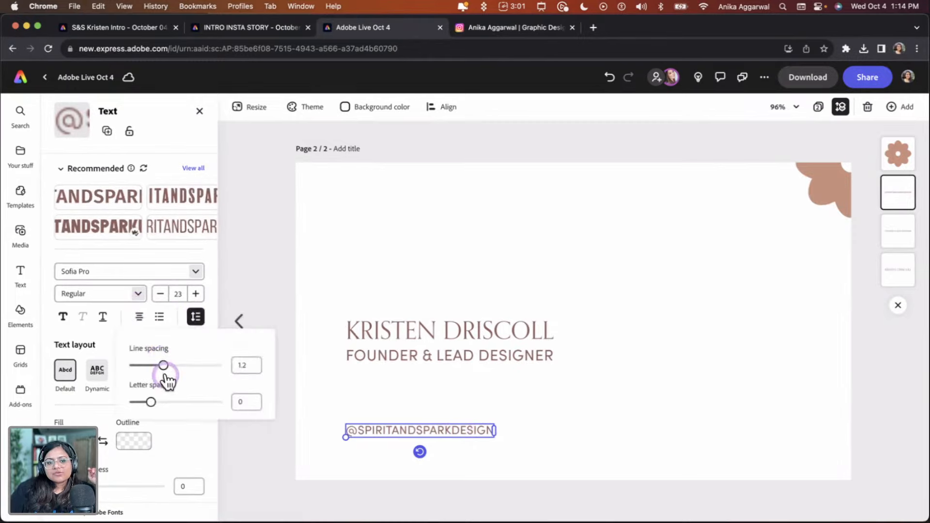
drag(152, 402, 161, 407)
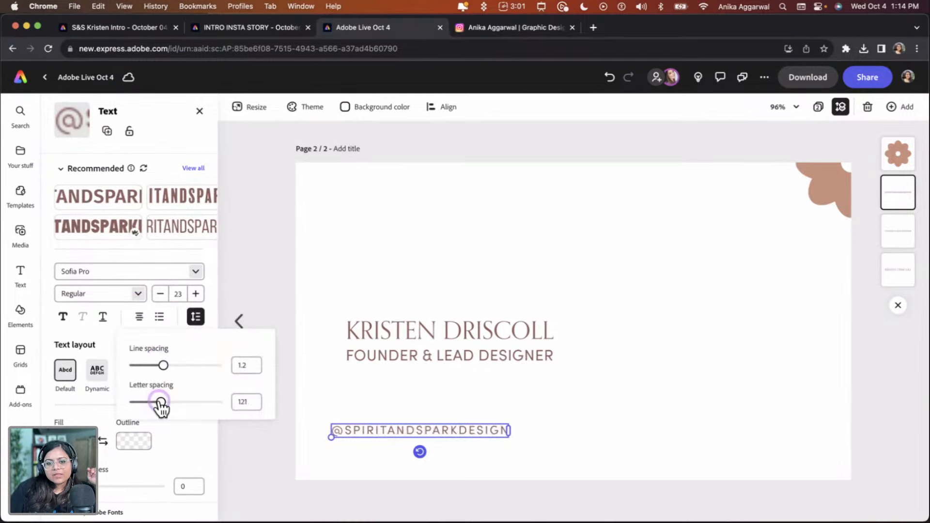
click(362, 428)
drag(362, 429, 379, 430)
click(340, 519)
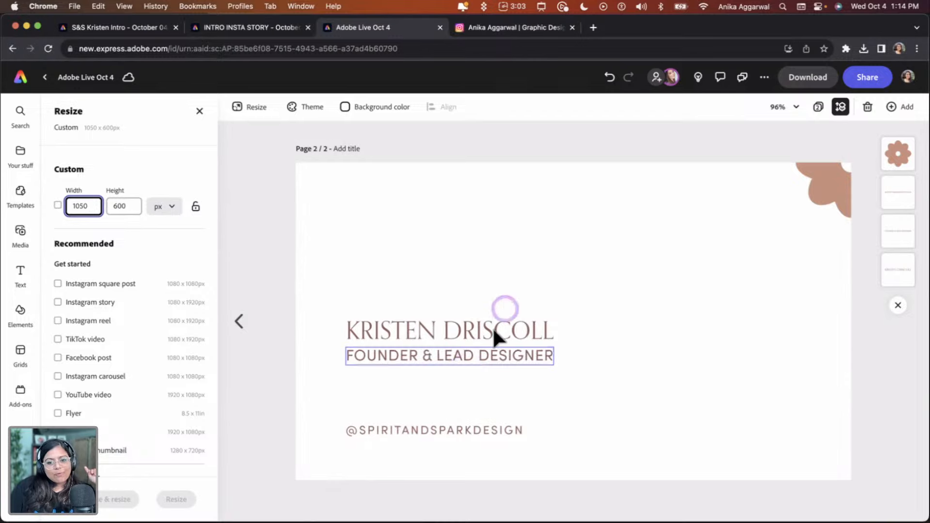
click(520, 268)
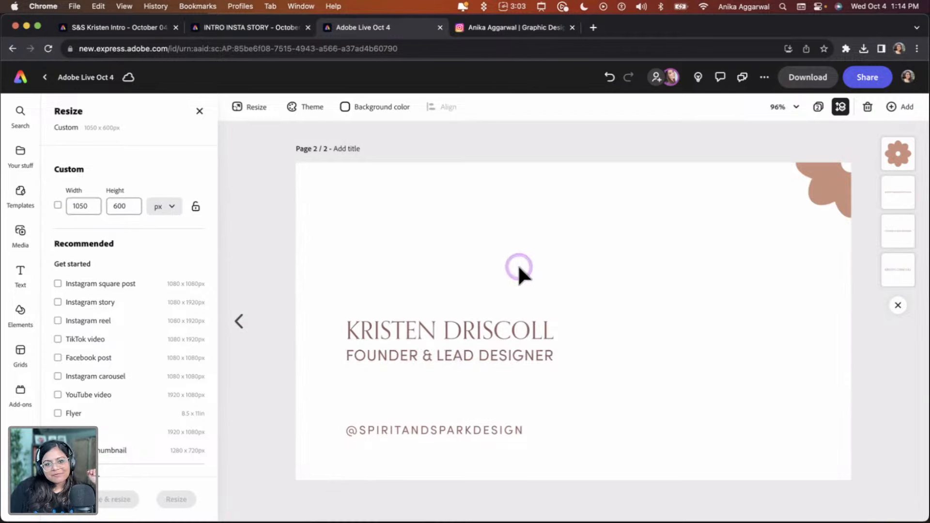
Open the notagraphicdesigner Instagram profile in the Instagram tab and copy its page address
click(538, 26)
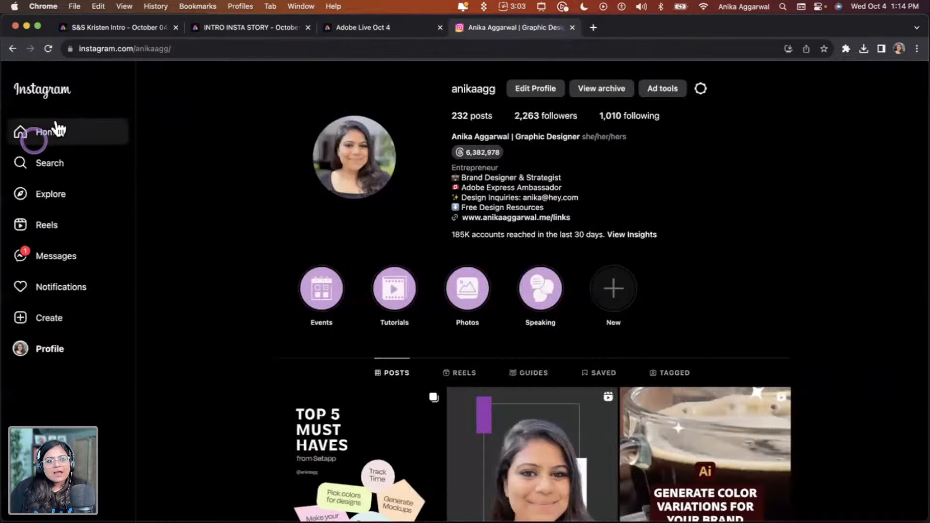
click(46, 163)
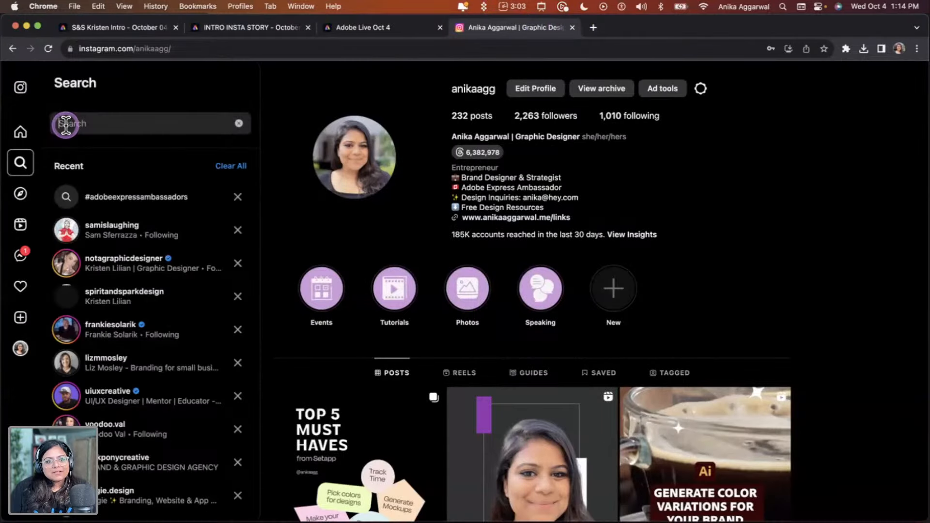
click(145, 263)
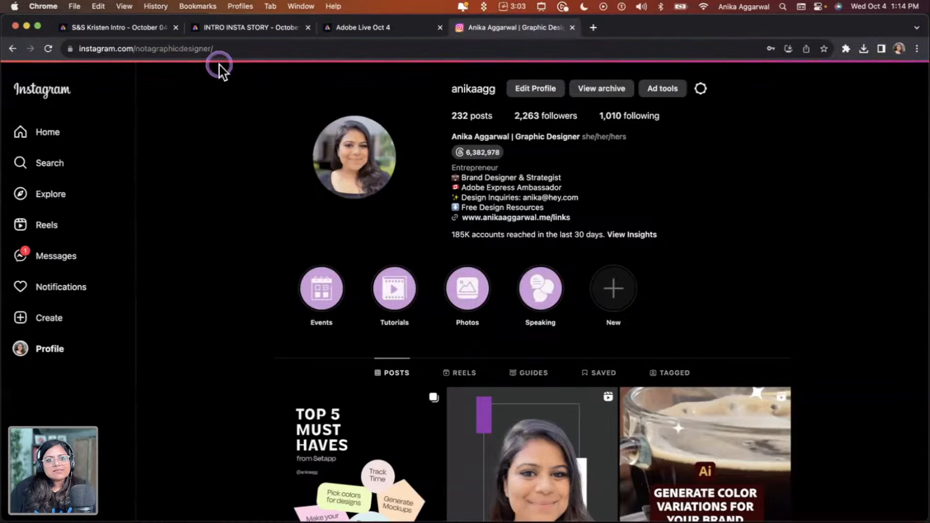
click(220, 48)
key(super+c)
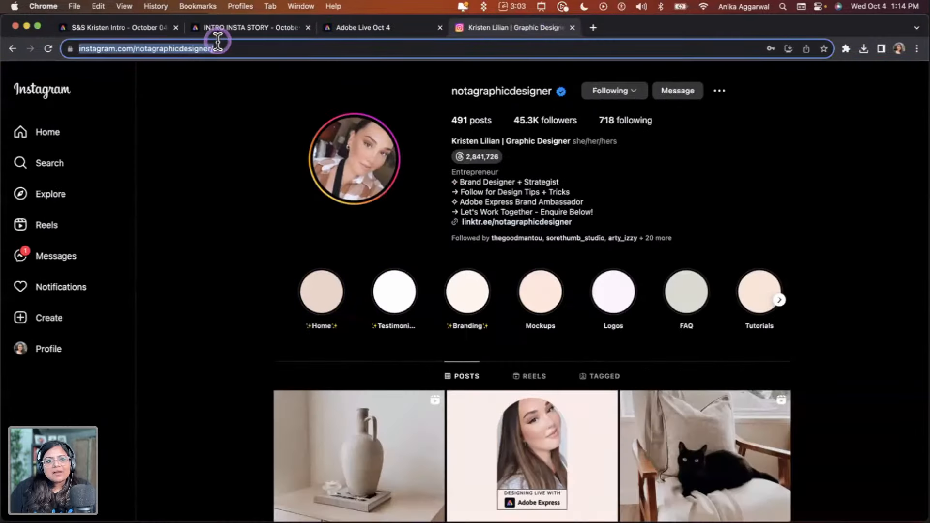
Open the Adobe Express home page in a new browser tab
click(368, 25)
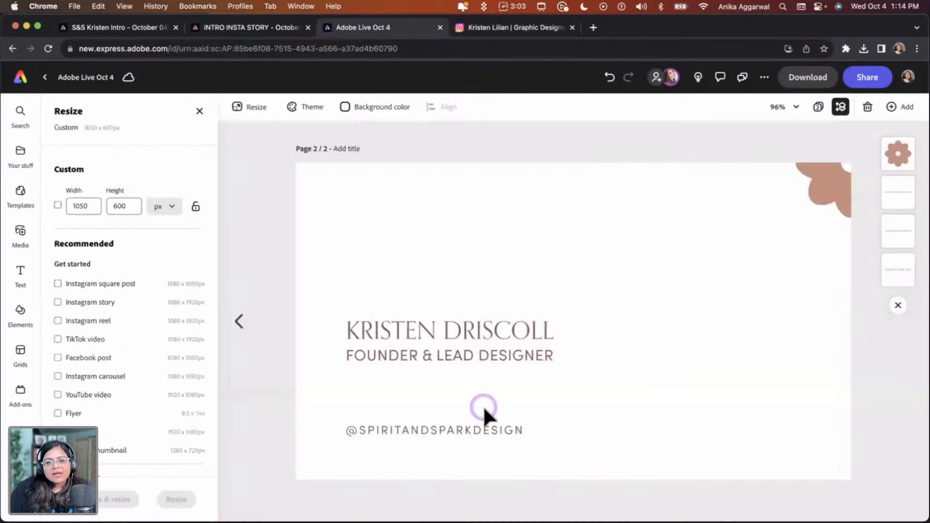
click(594, 26)
text(new)
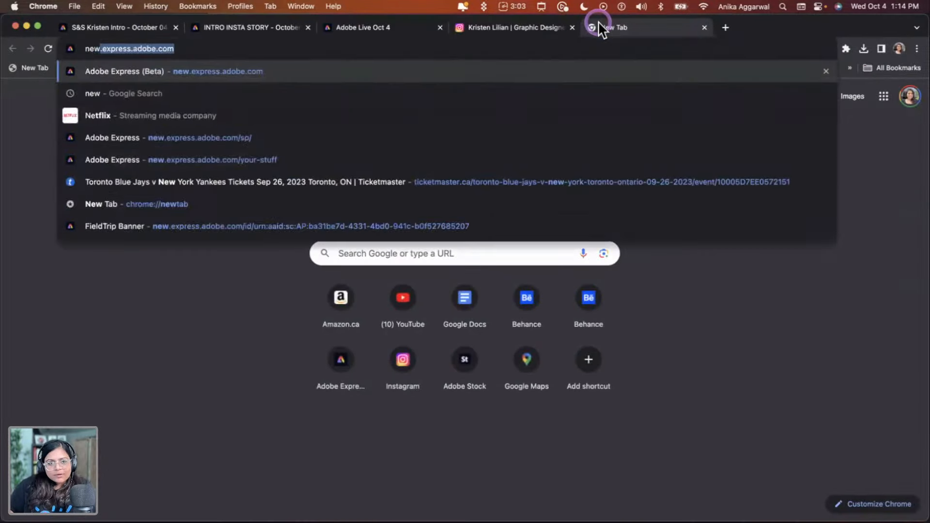
key(Return)
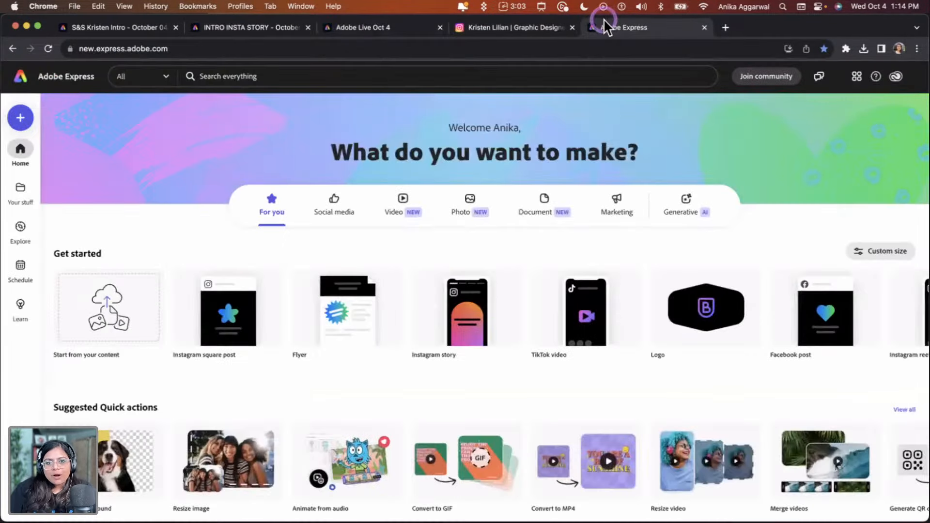
Search the create menu's quick actions for qr and start Generate QR code
click(19, 119)
scroll(133, 274, down, 2)
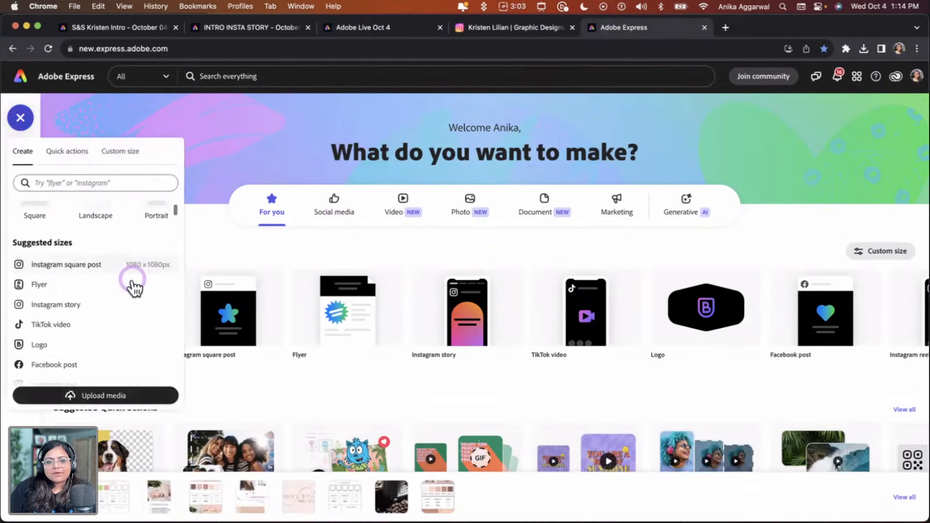
scroll(134, 290, down, 2)
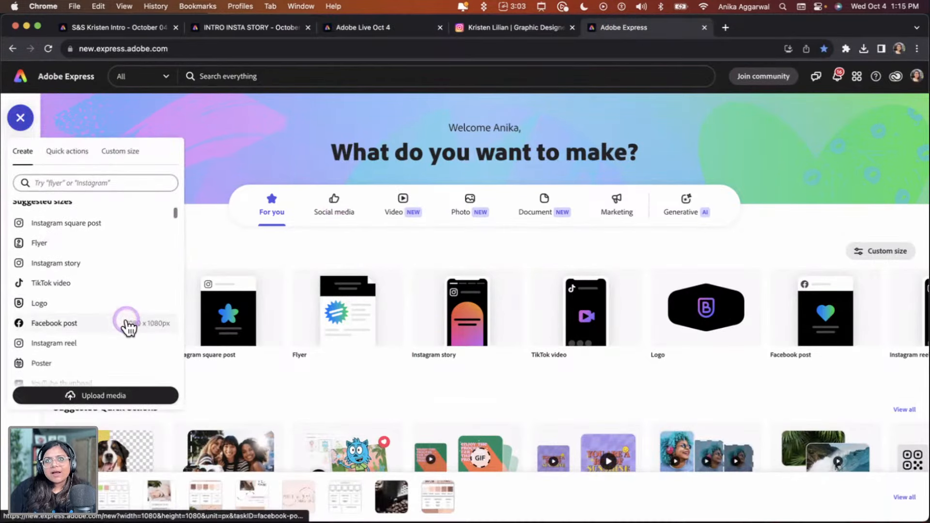
scroll(129, 330, down, 1)
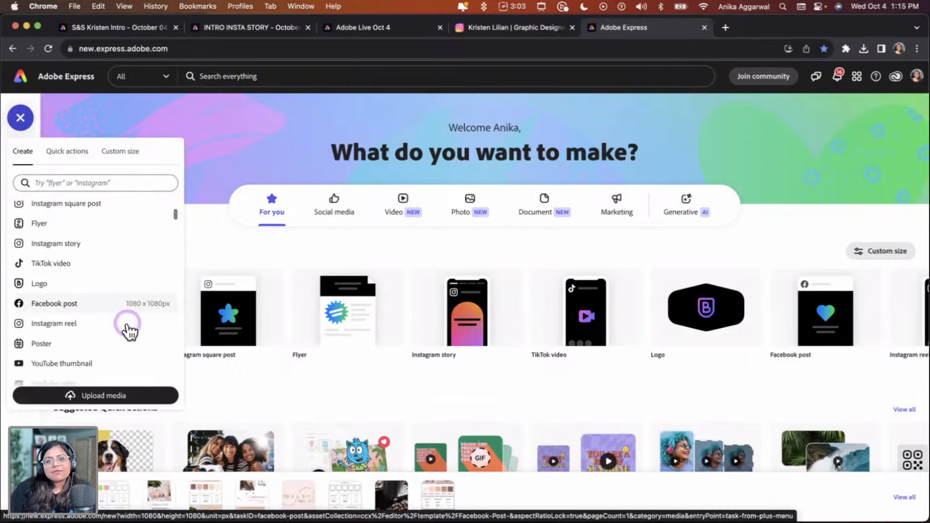
scroll(129, 334, down, 7)
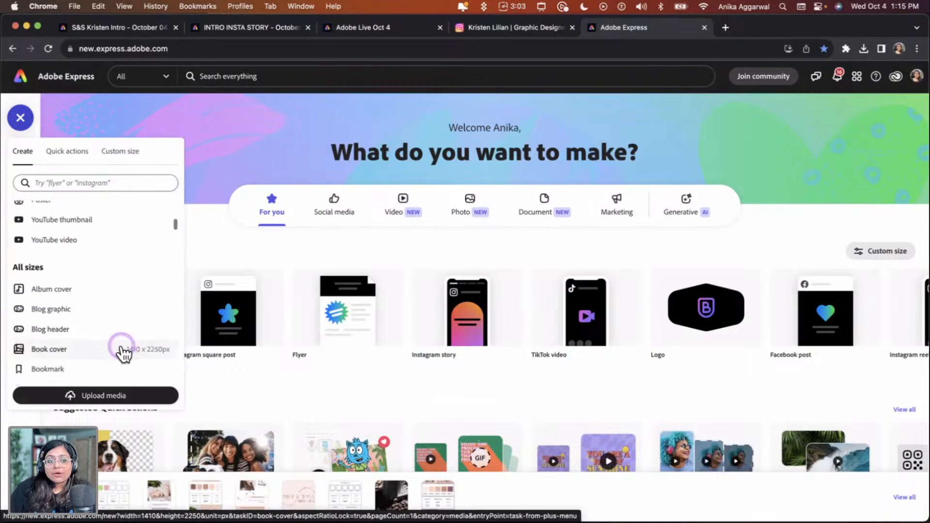
scroll(121, 349, down, 10)
click(90, 187)
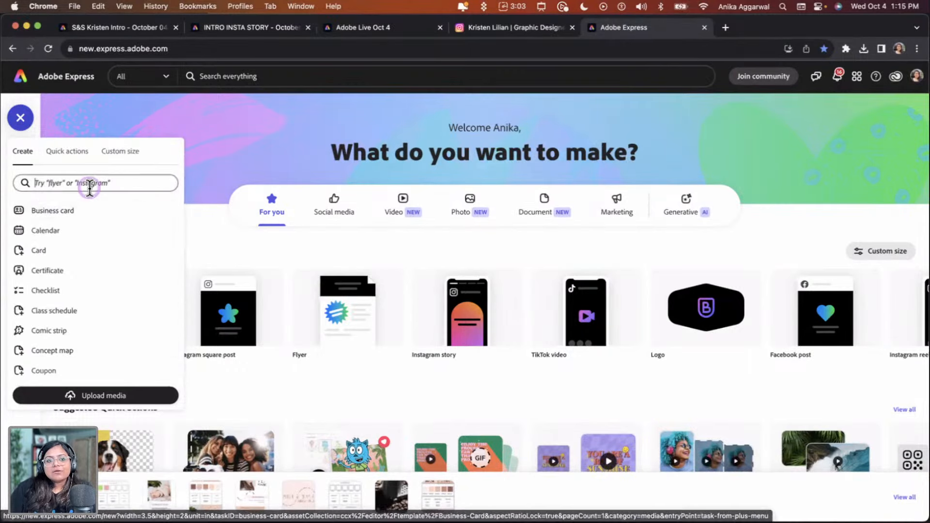
text(qr c)
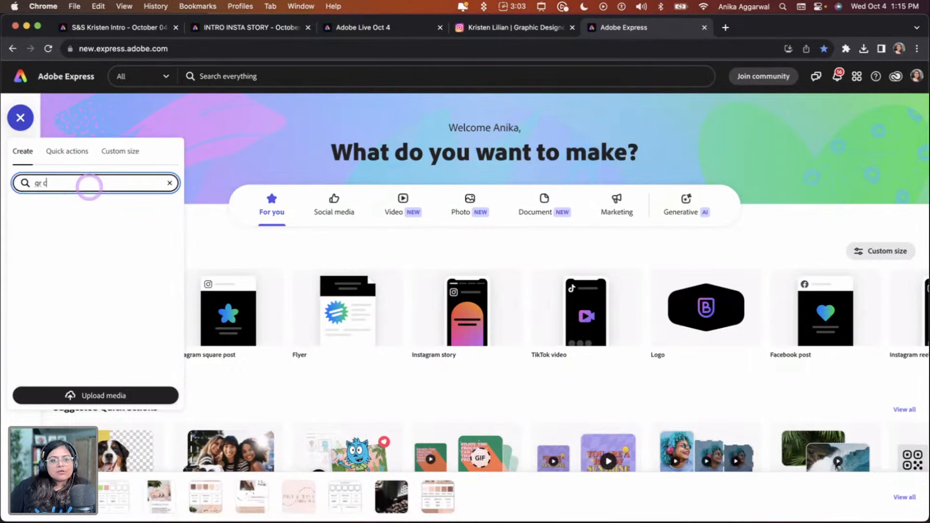
click(56, 151)
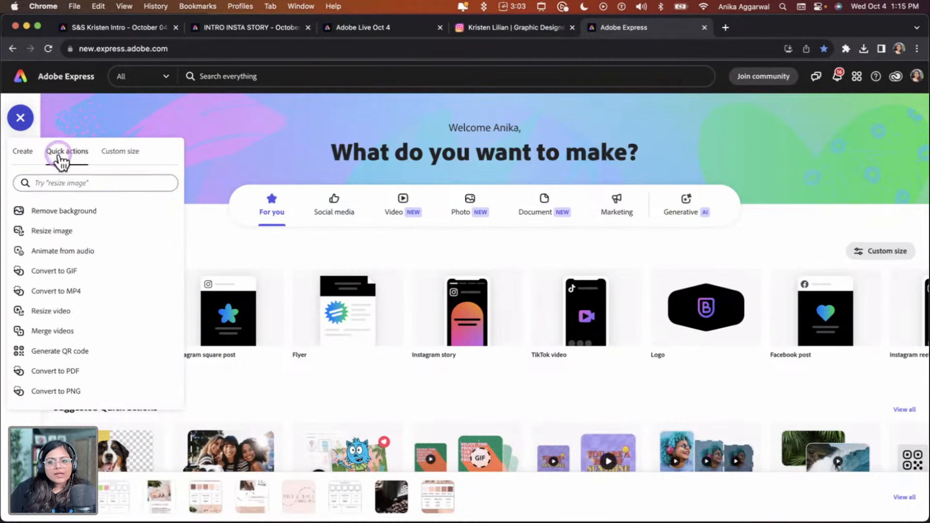
click(62, 183)
text(qr)
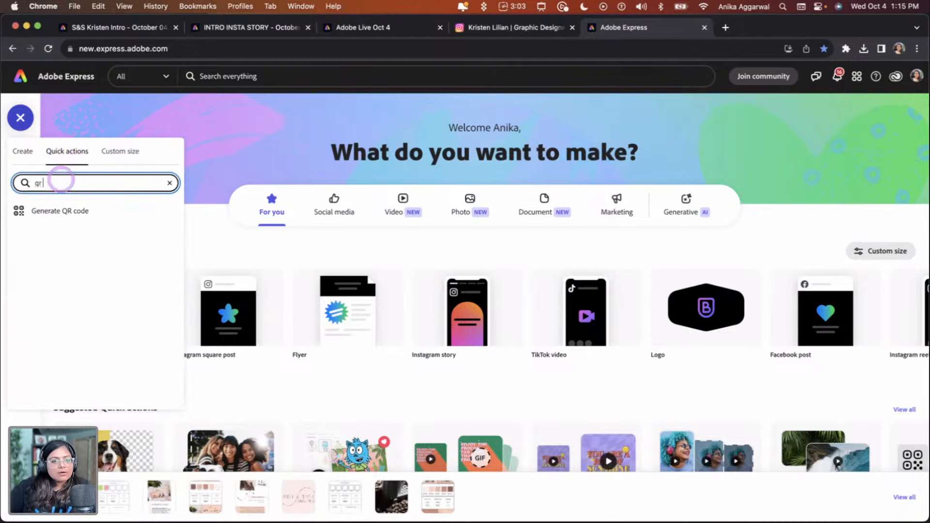
click(73, 211)
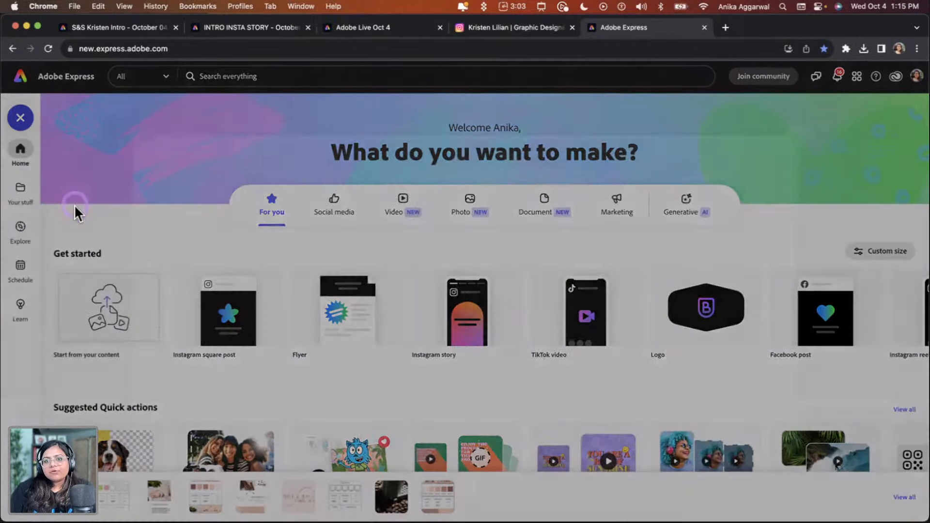
Paste the copied Instagram profile URL into the QR code's link field
click(652, 253)
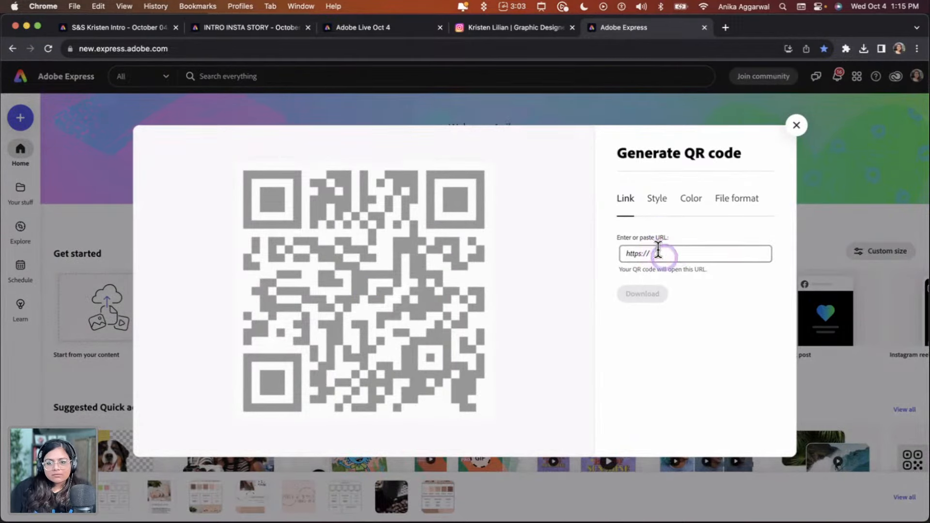
click(661, 252)
key(super+v)
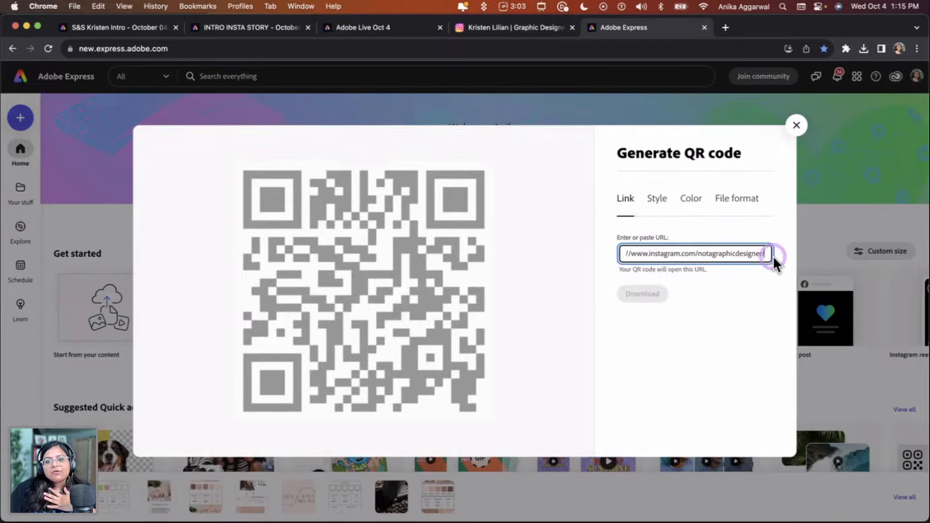
click(644, 298)
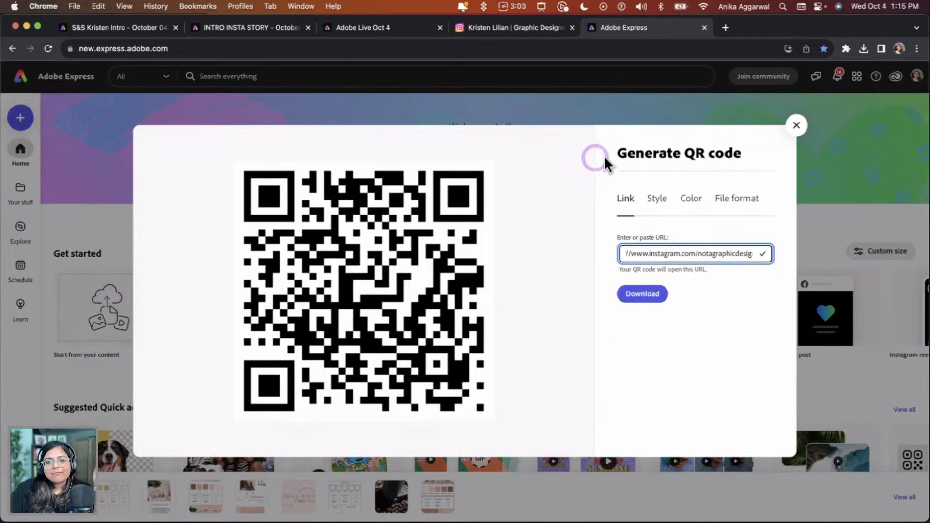
Try the alternative dot, marker border and marker centre styles for the QR code, returning to the square options
click(658, 198)
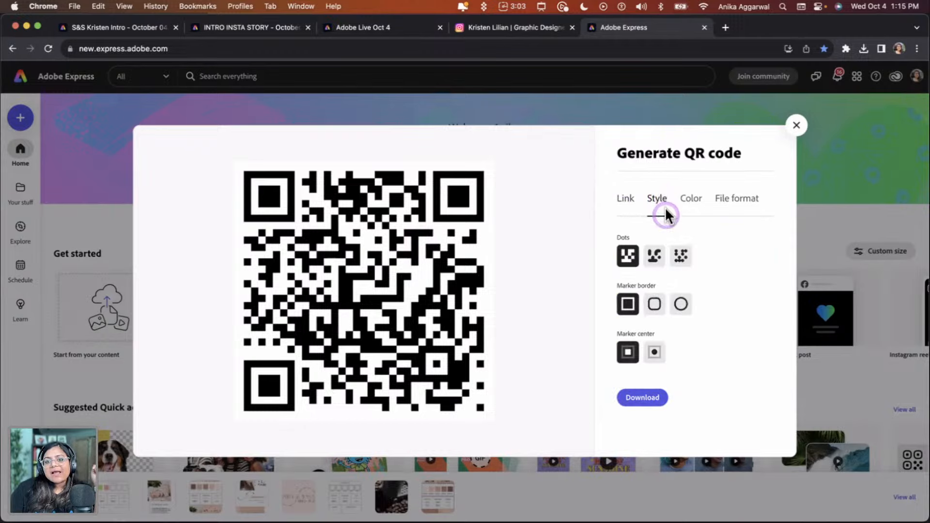
click(655, 256)
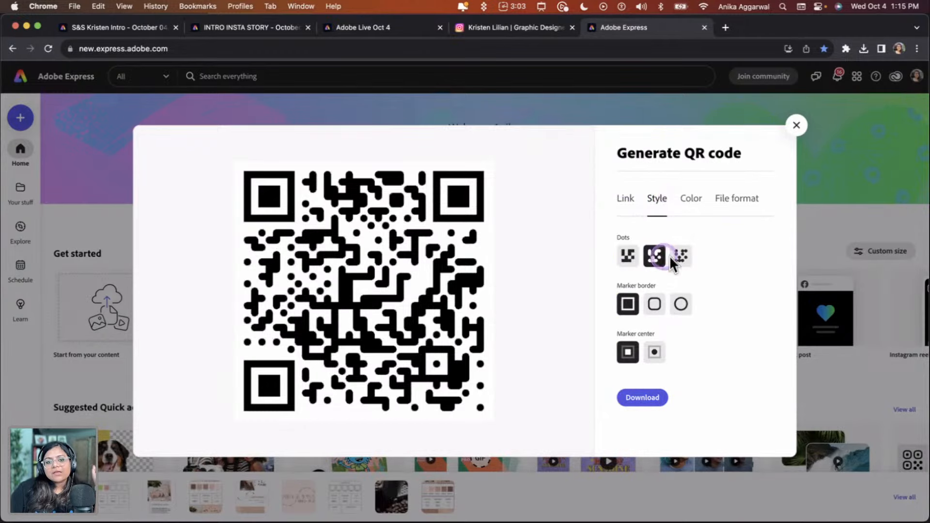
click(678, 256)
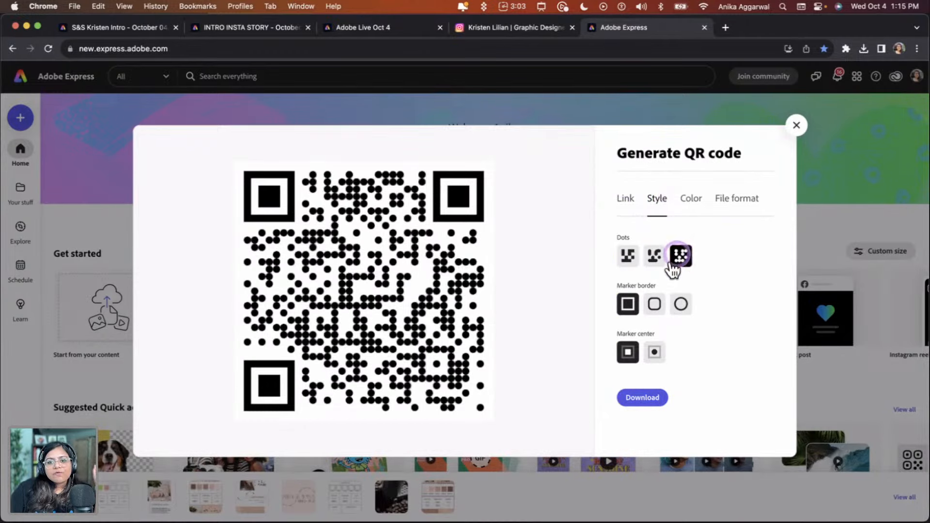
click(655, 306)
click(681, 305)
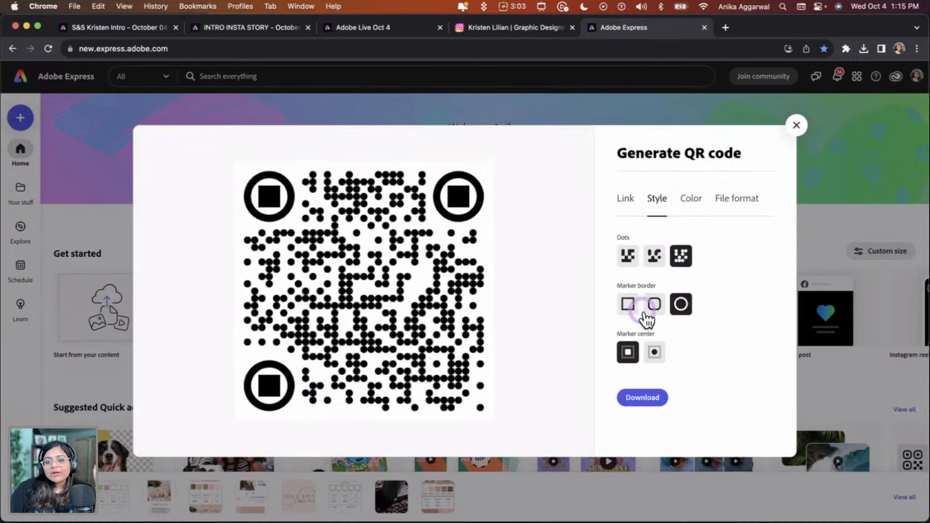
click(629, 305)
click(627, 261)
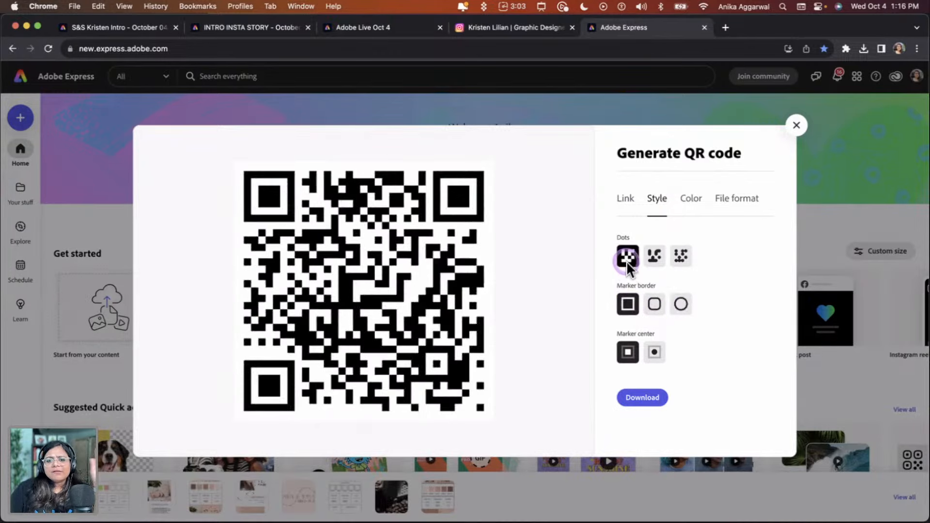
click(653, 355)
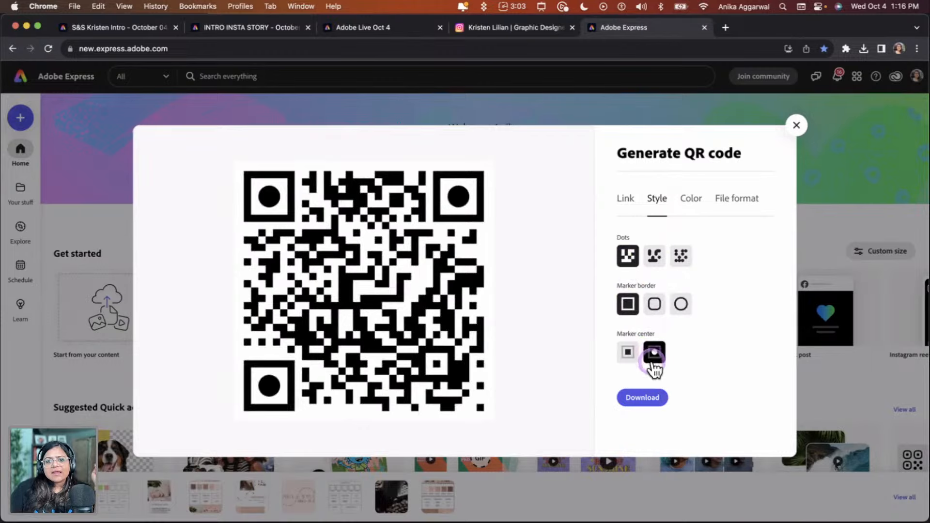
click(629, 356)
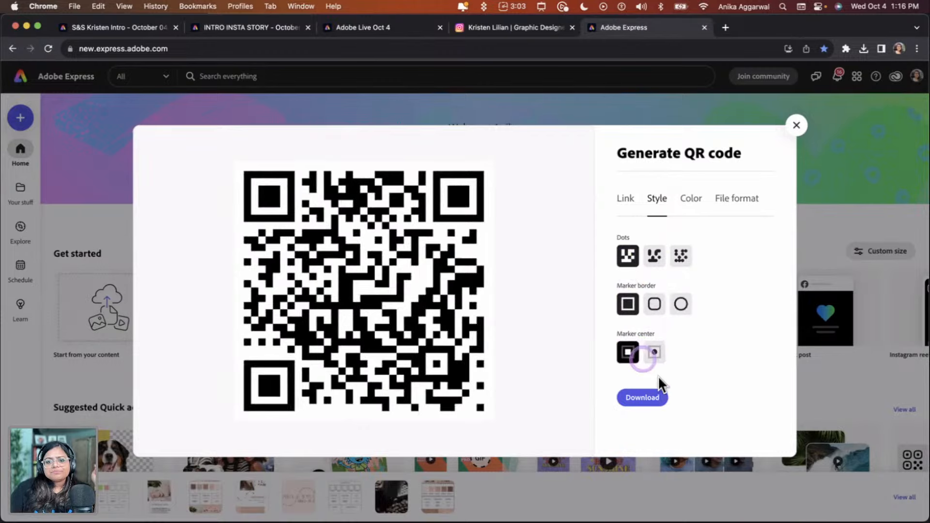
Browse the QR code's colour swatches and the available file formats, keeping PNG
click(693, 215)
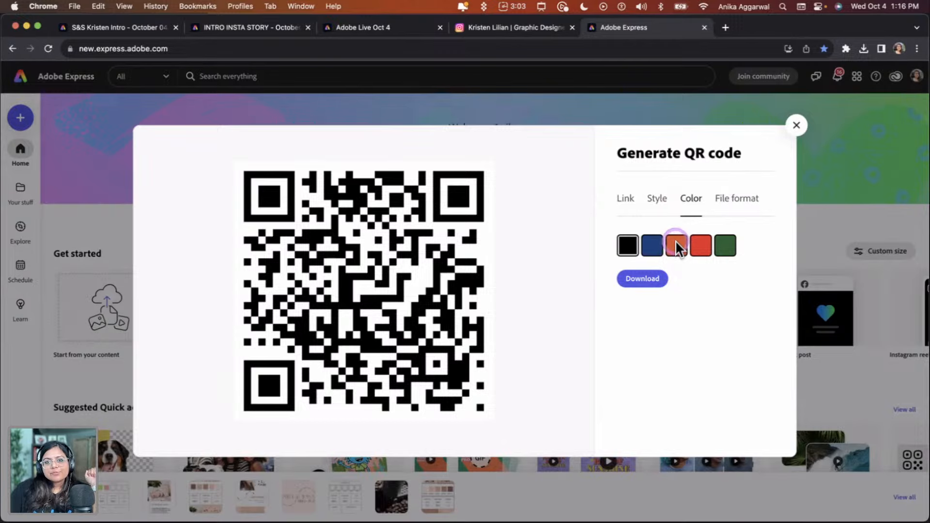
click(720, 199)
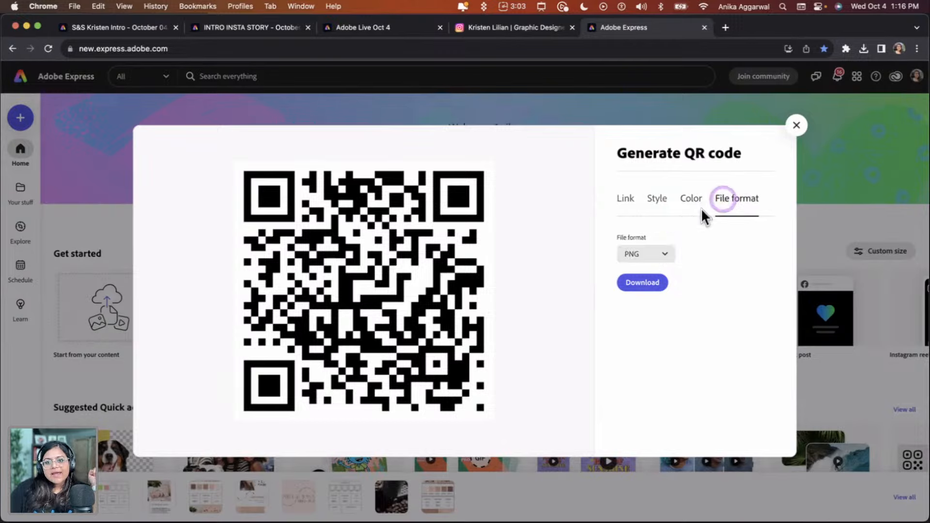
click(632, 255)
click(647, 251)
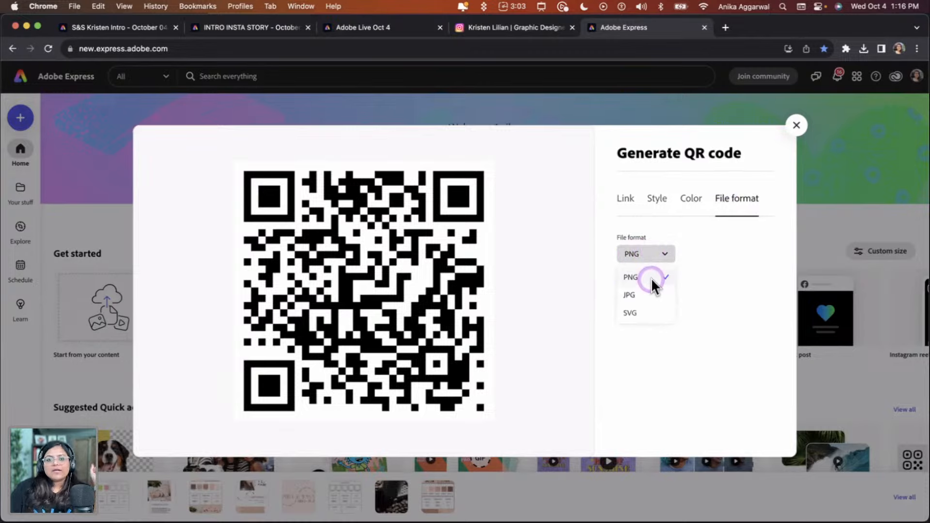
click(734, 281)
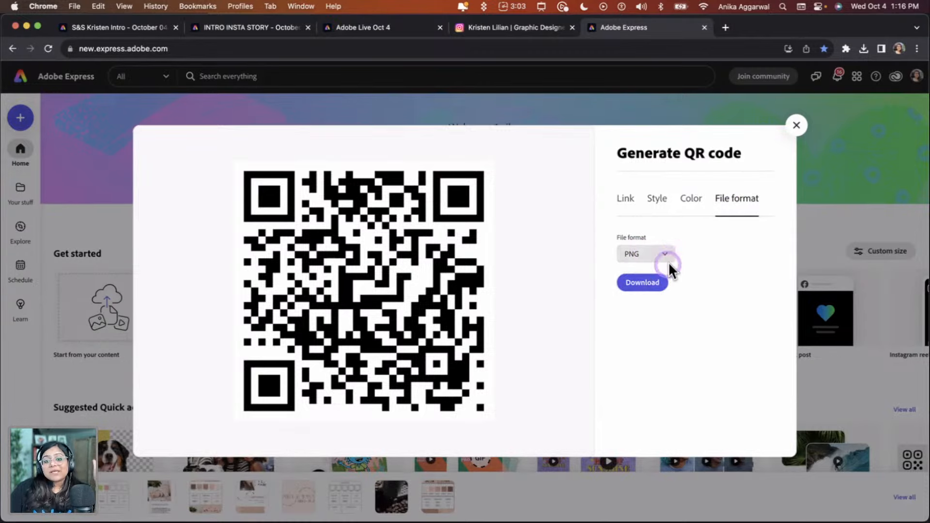
Download the QR code as a PNG and close the QR code generator
click(654, 283)
click(678, 247)
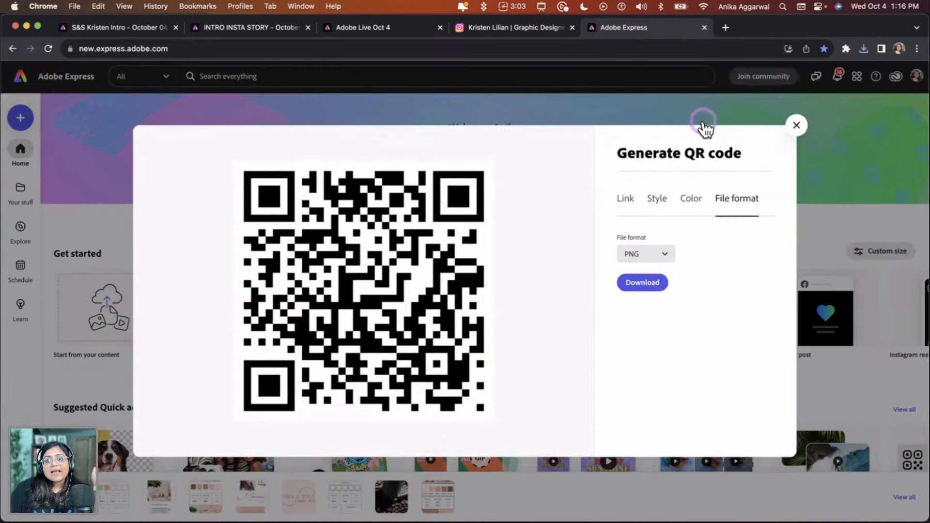
click(611, 213)
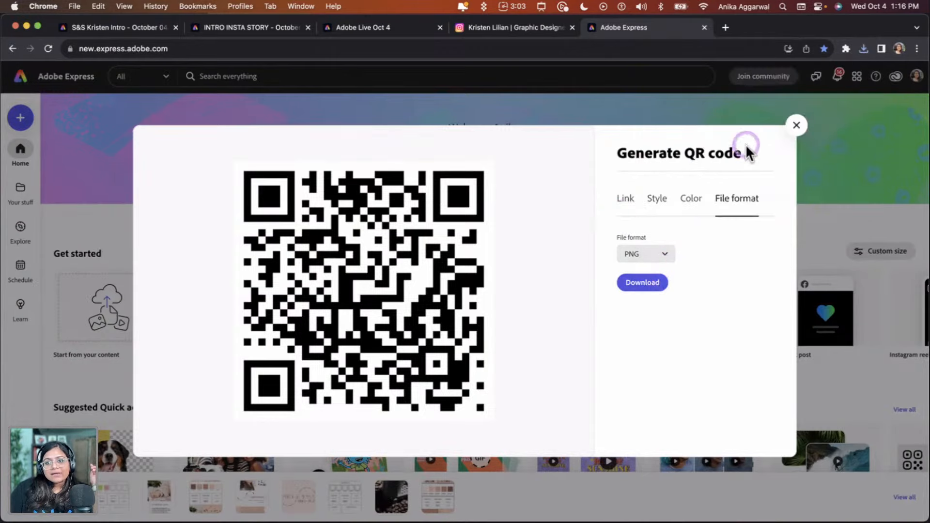
click(796, 125)
Return to the business card document's second page and open the comments panel
click(380, 27)
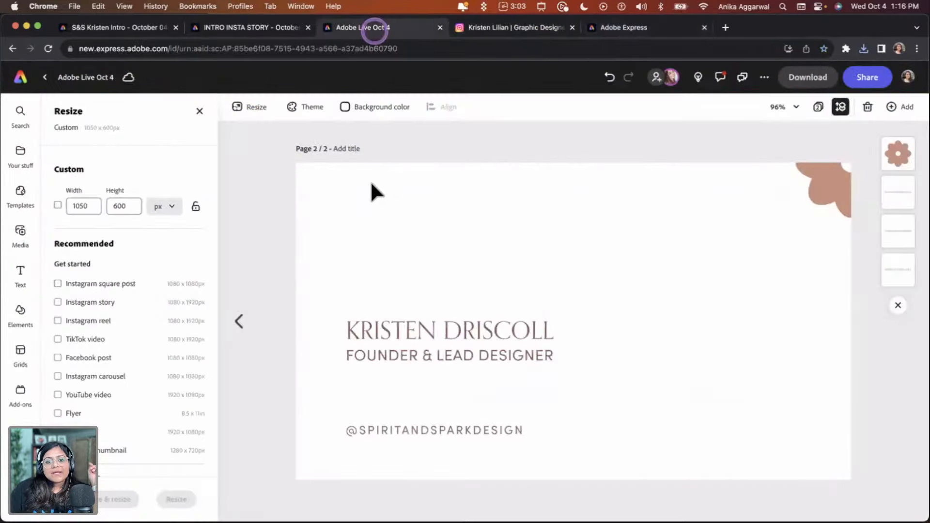
click(818, 107)
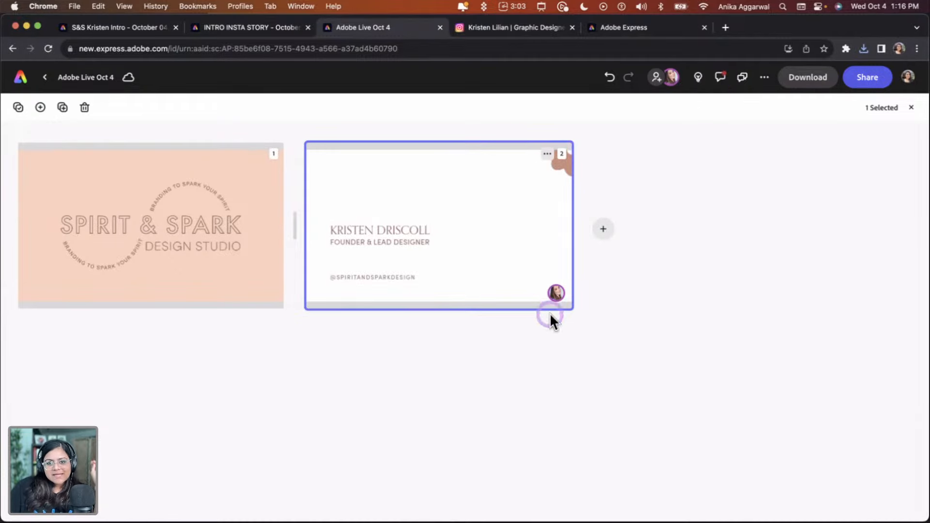
double_click(530, 257)
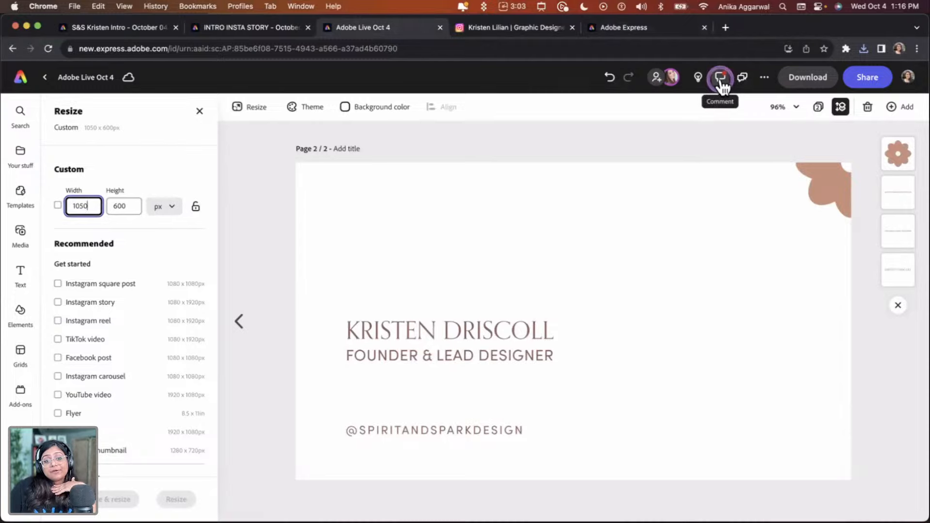
click(722, 79)
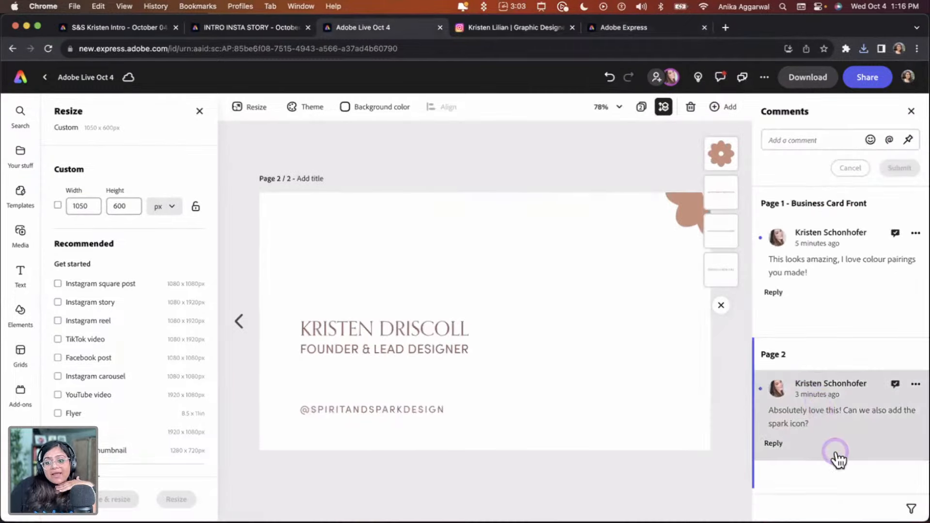
click(780, 363)
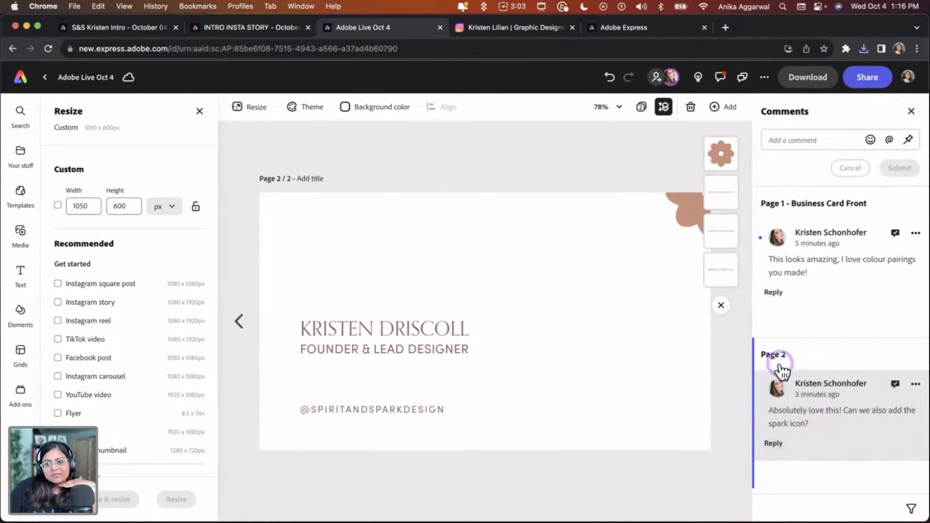
Resolve the comment on the Business Card Front page
click(814, 259)
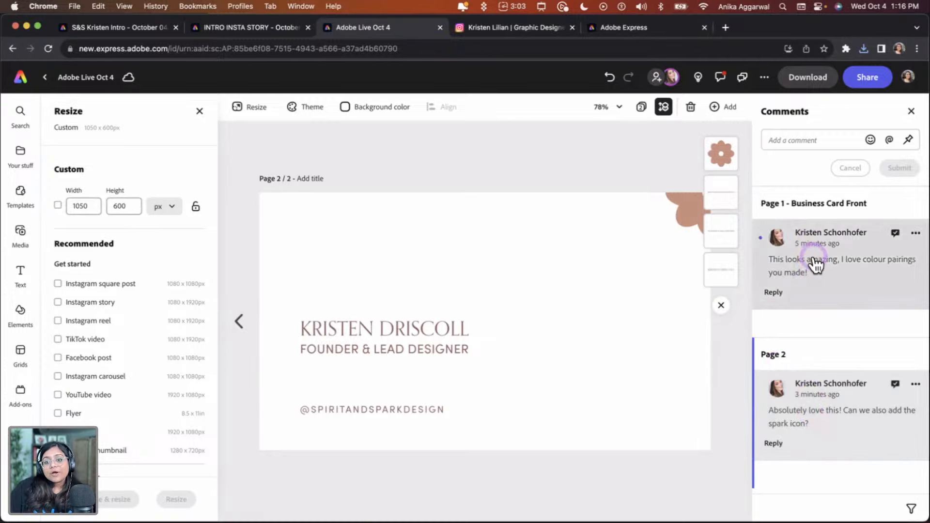
click(822, 269)
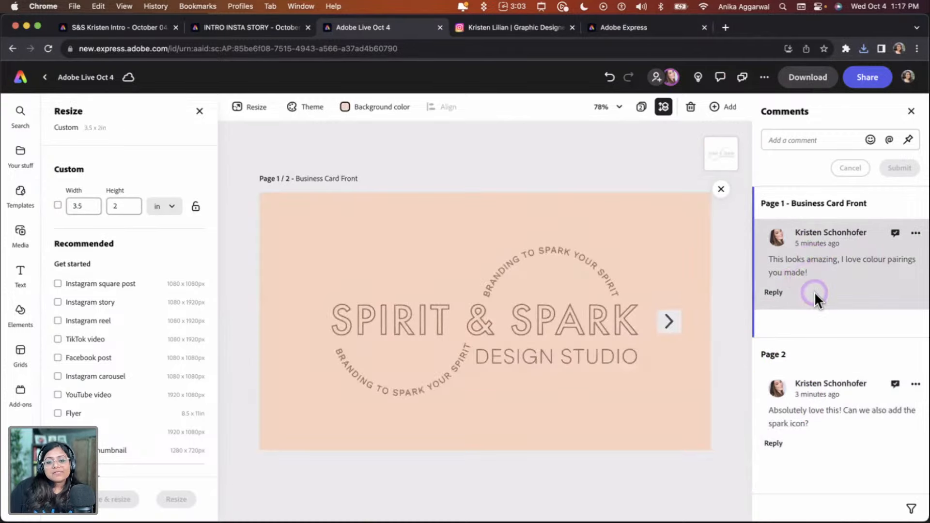
click(894, 235)
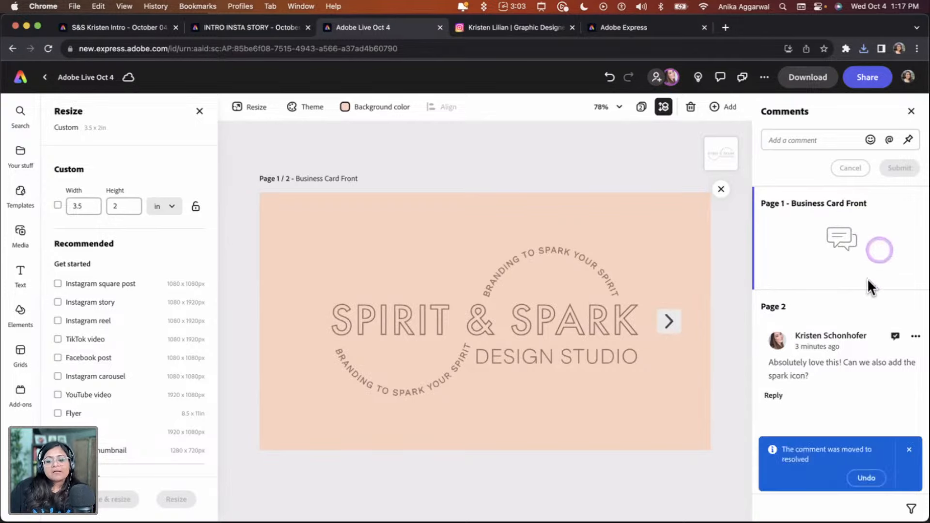
click(909, 450)
Reply "Yes, we can!" to the page 2 comment about the spark icon, then resolve it
click(847, 391)
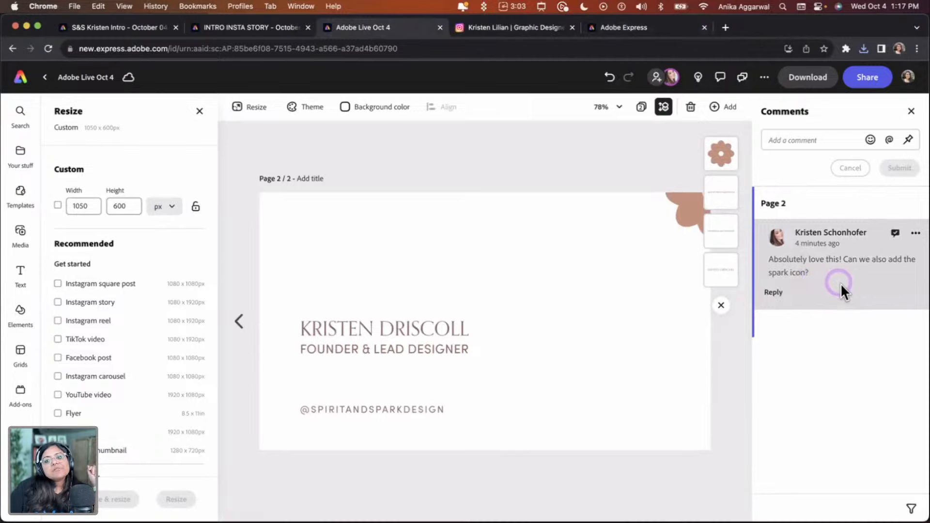
click(774, 293)
text(Yes, we can!)
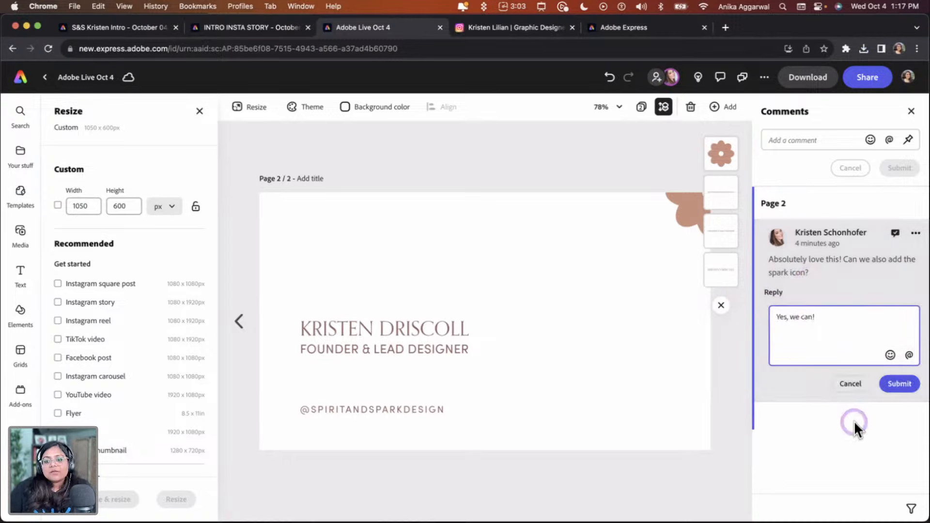
click(898, 385)
click(896, 233)
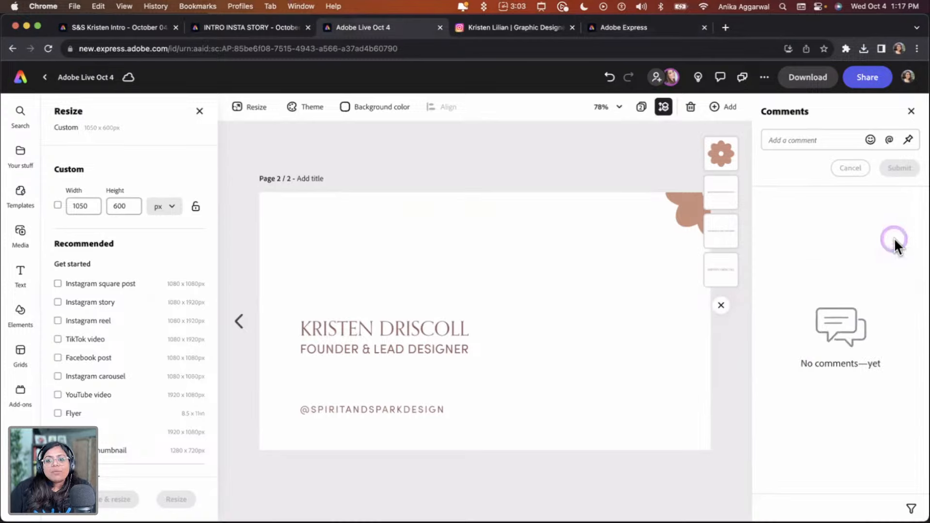
Add the Artwork 61 spark icon from the Spirit & Spark library to page 2, shrinking it near the upper right corner
click(37, 153)
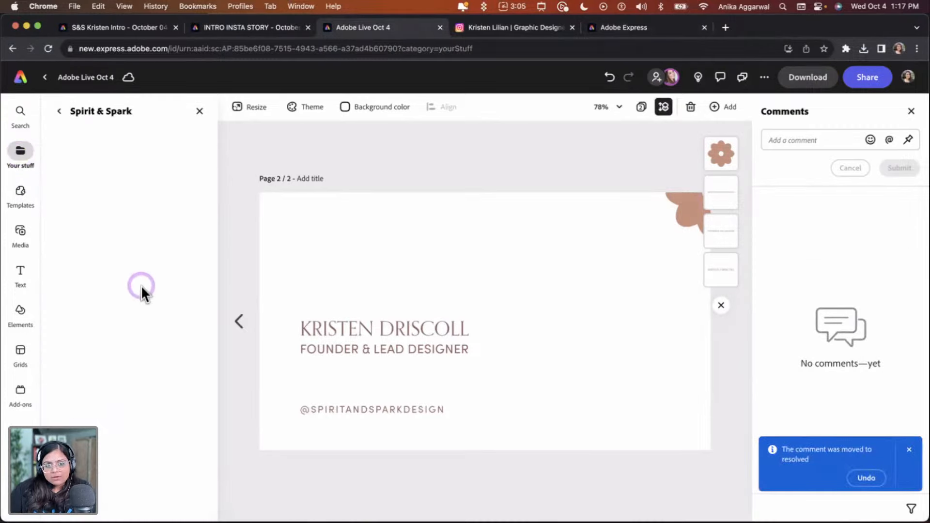
scroll(164, 370, down, 15)
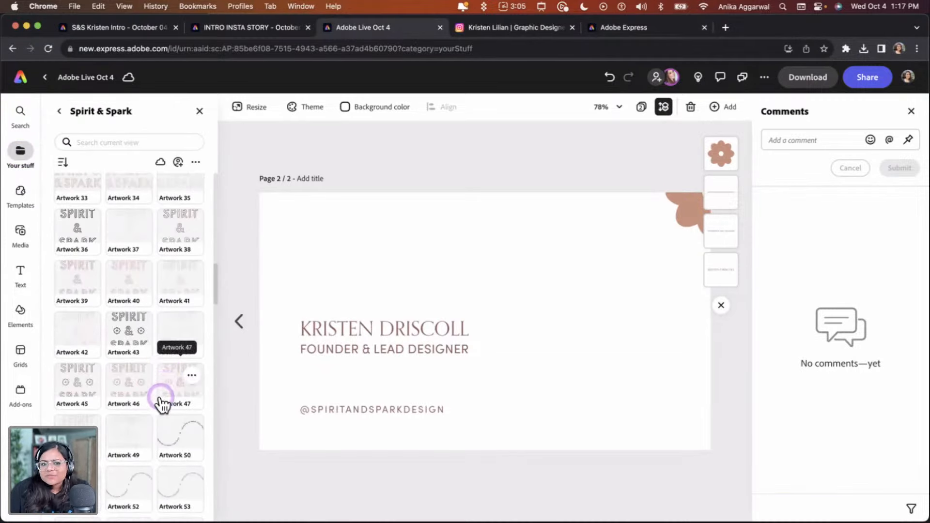
scroll(153, 402, down, 5)
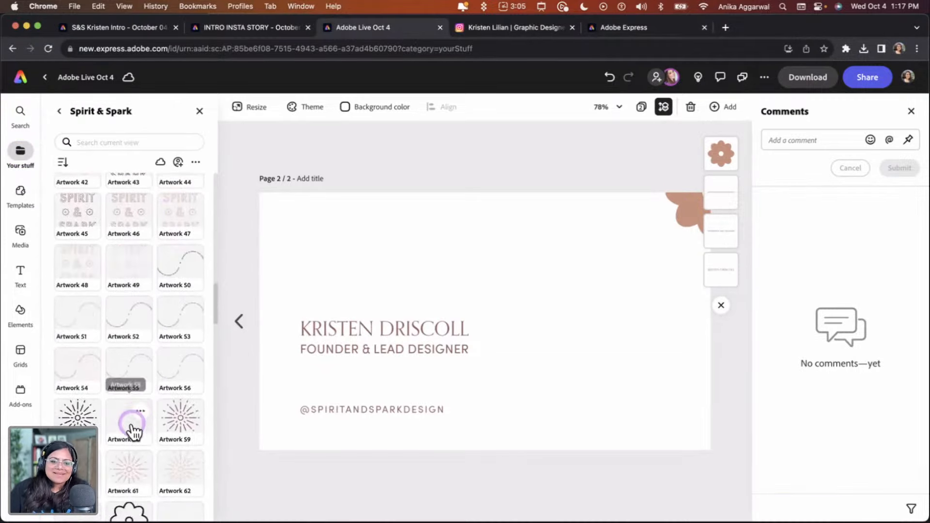
scroll(132, 432, down, 1)
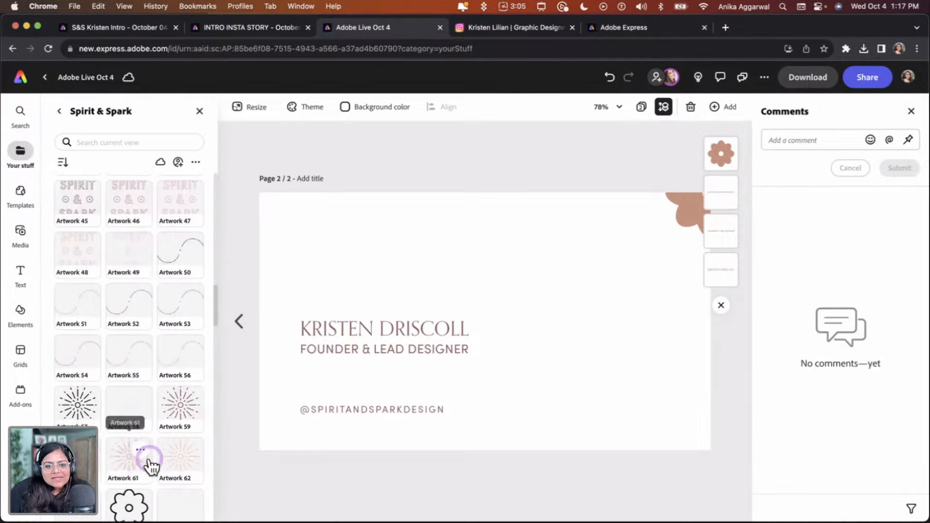
click(123, 463)
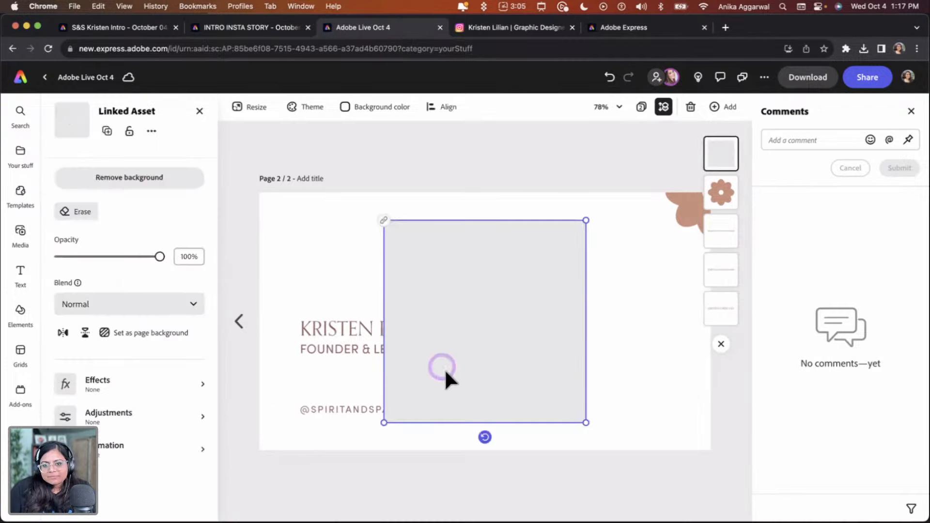
drag(385, 423, 646, 257)
click(590, 187)
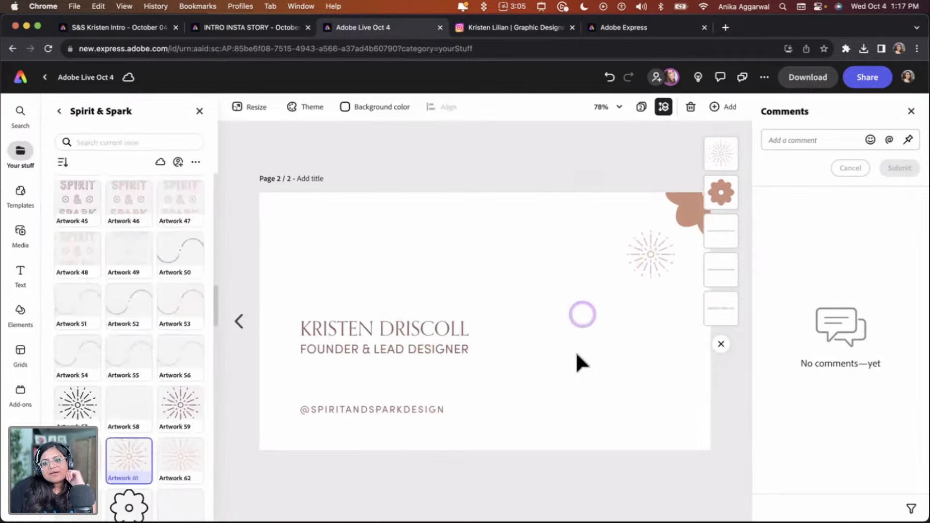
mouse_move(655, 264)
mouse_down()
mouse_move(577, 297)
mouse_move(536, 285)
mouse_move(548, 370)
mouse_move(533, 383)
mouse_move(665, 252)
mouse_move(652, 254)
mouse_up()
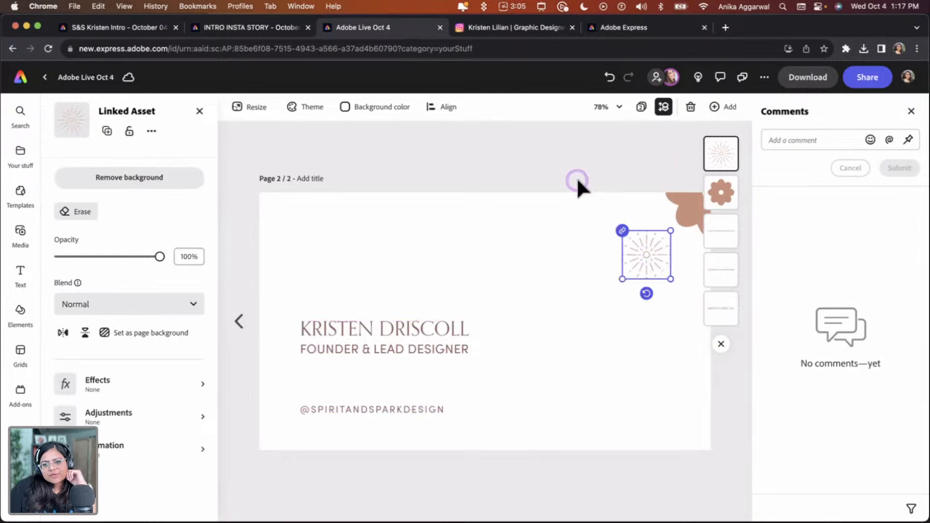
click(589, 166)
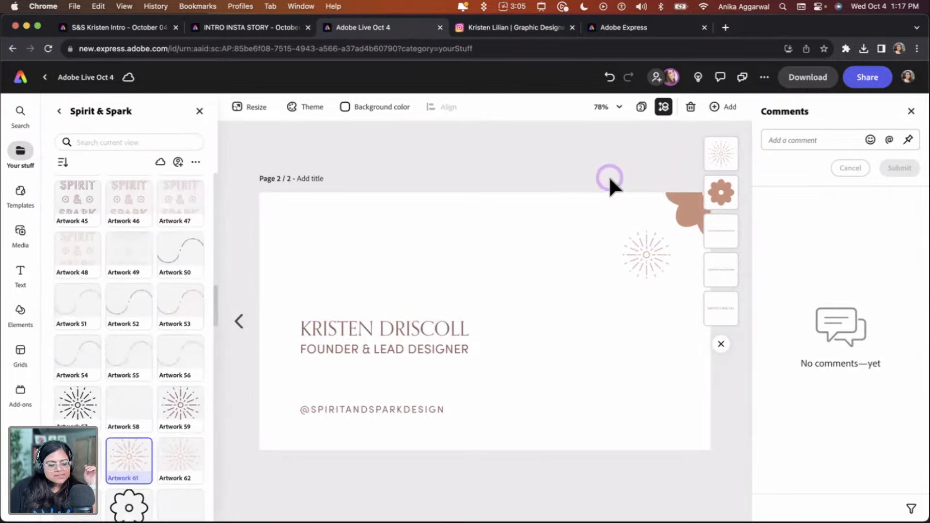
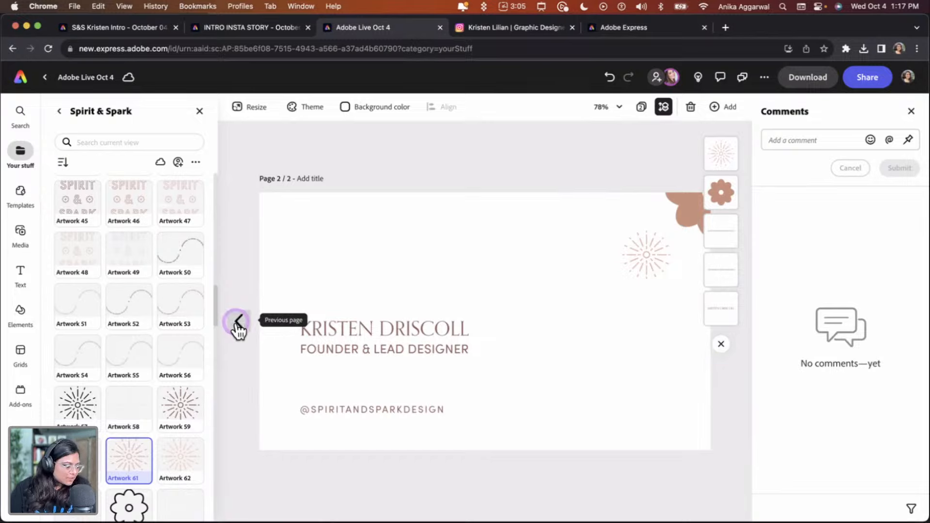
Add a new blank third page to the document and open it for editing
click(238, 328)
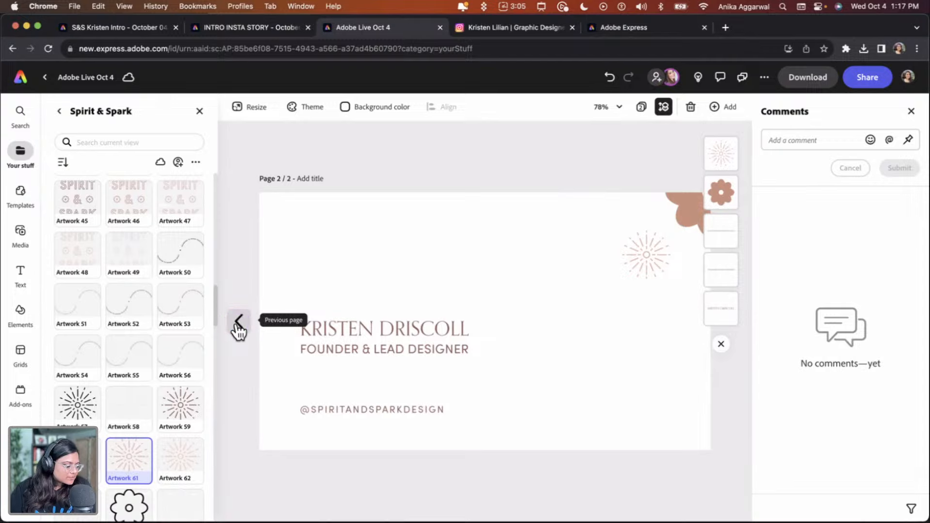
click(238, 324)
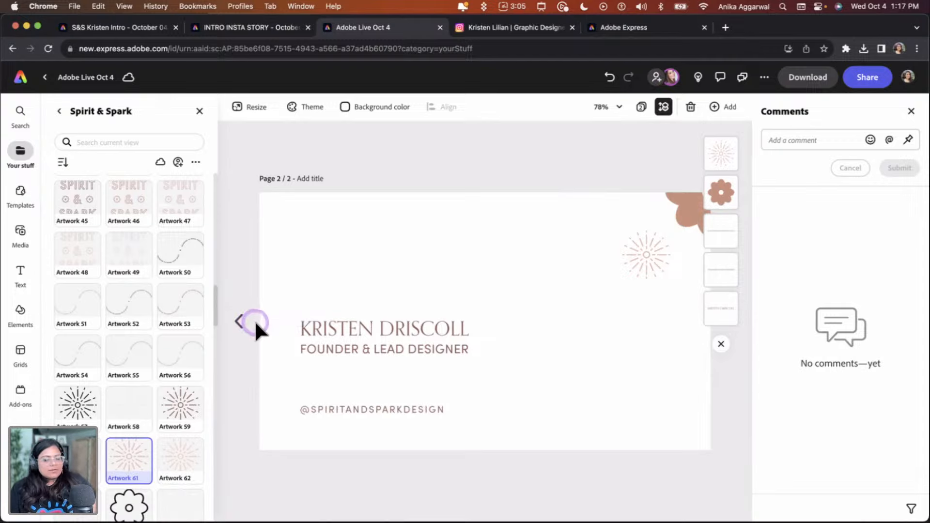
click(445, 297)
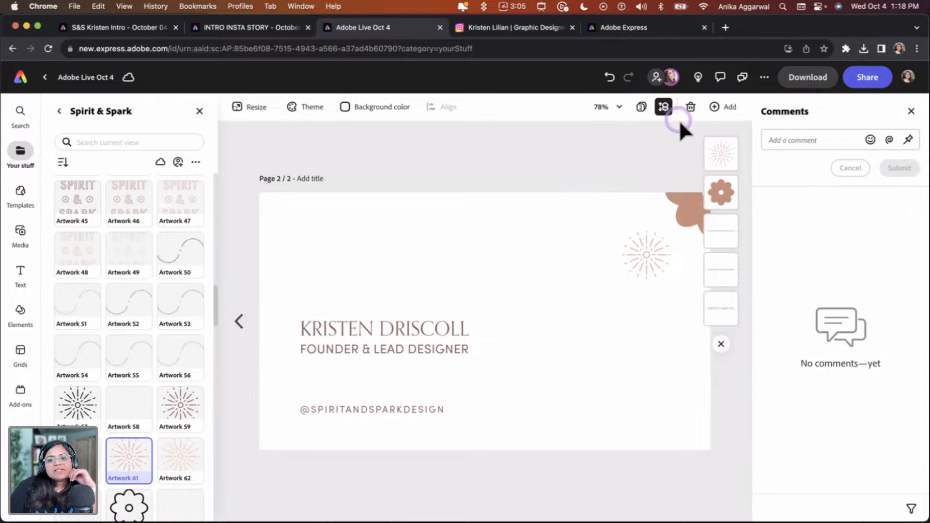
click(664, 107)
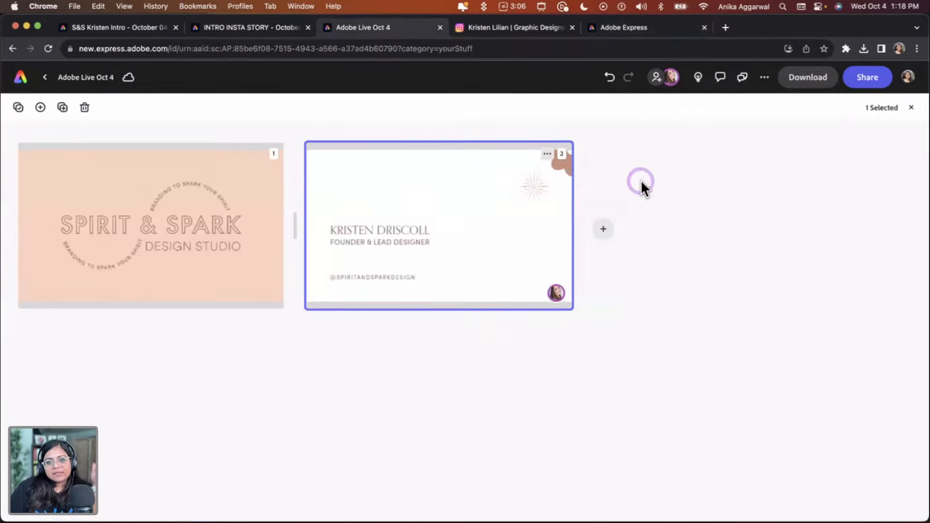
click(614, 230)
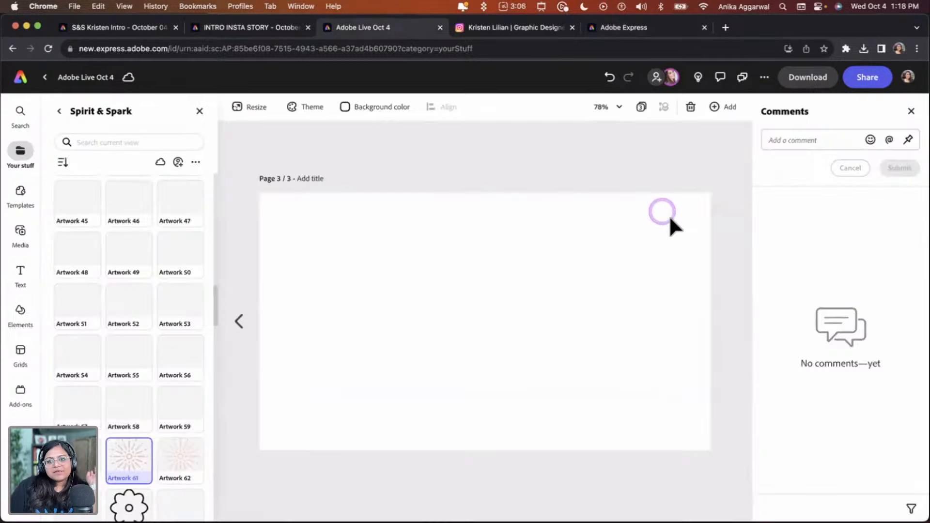
double_click(663, 211)
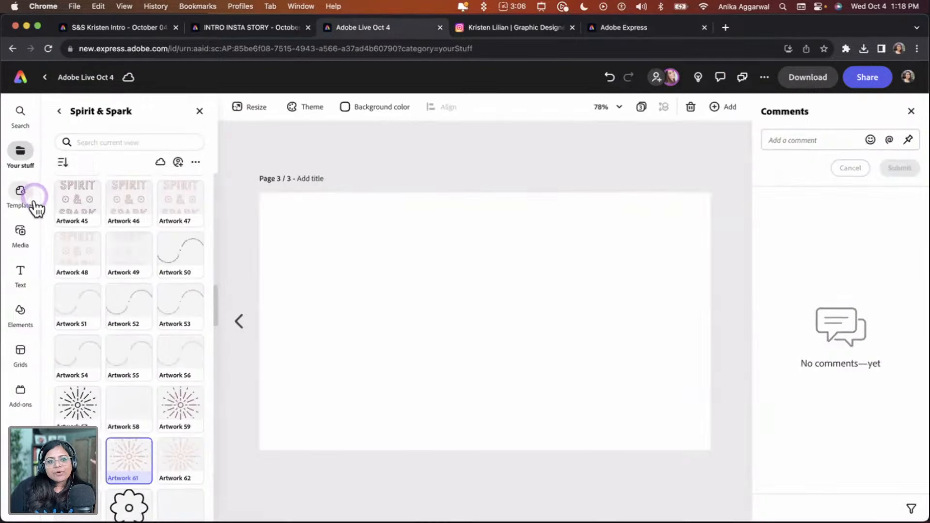
Resize page 3 to the Instagram story format, 1080 × 1920 px
click(250, 107)
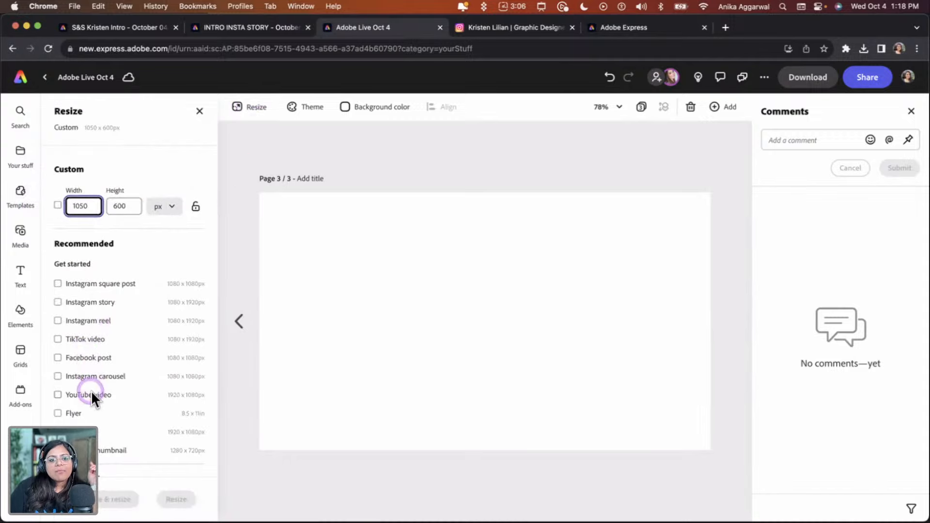
click(80, 306)
click(177, 499)
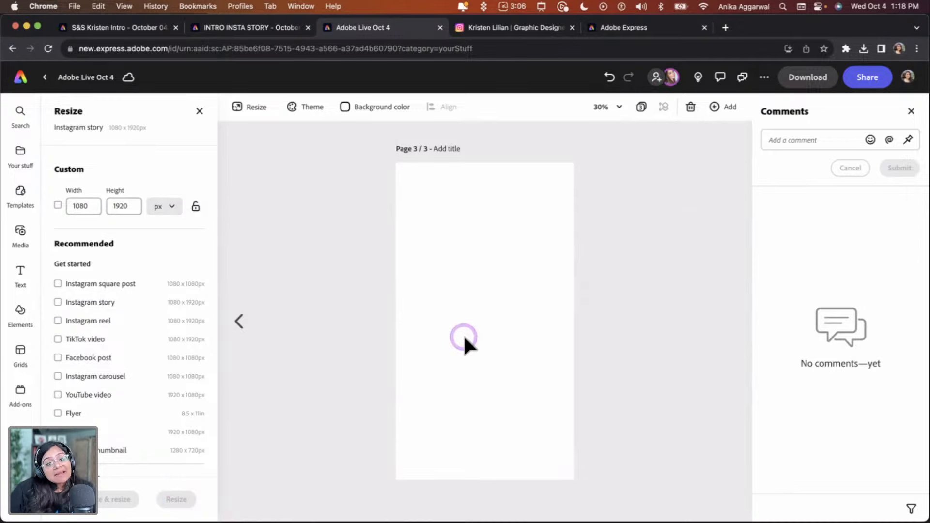
click(482, 280)
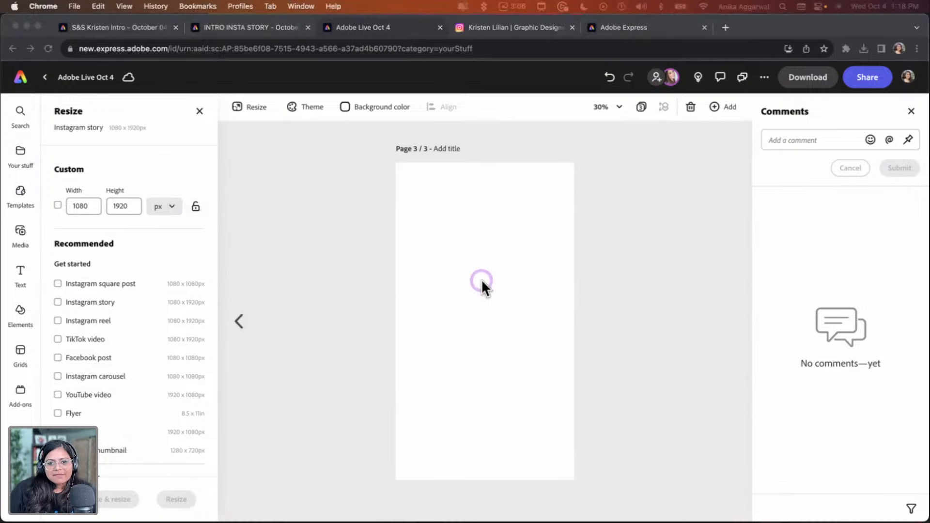
click(357, 225)
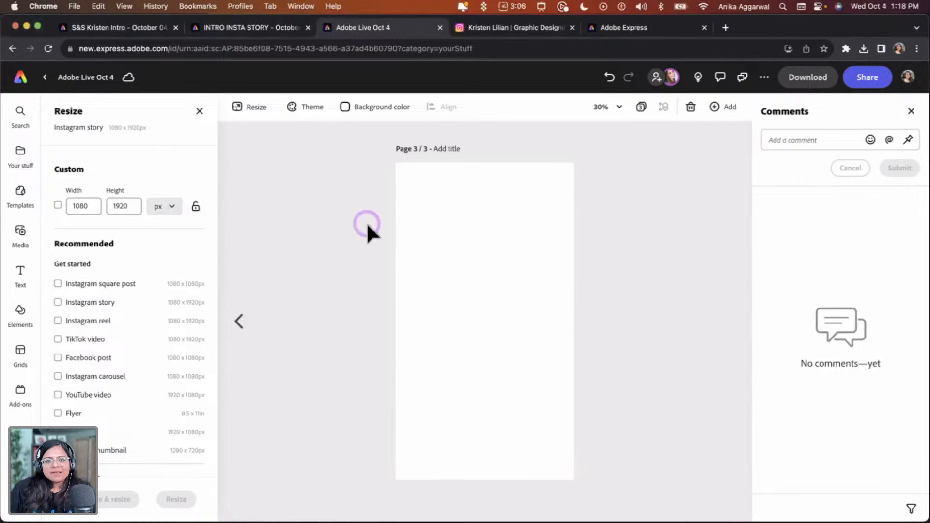
Search the templates for business card
click(199, 111)
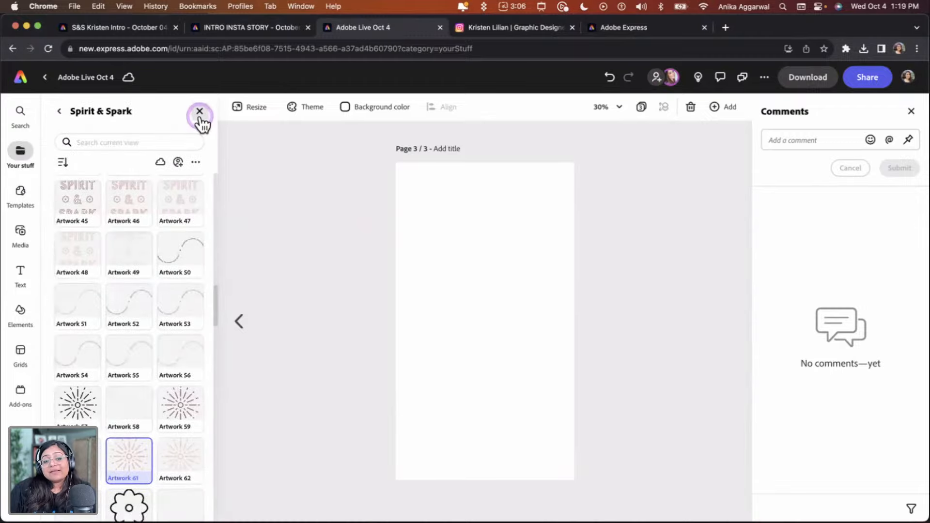
click(199, 112)
click(24, 202)
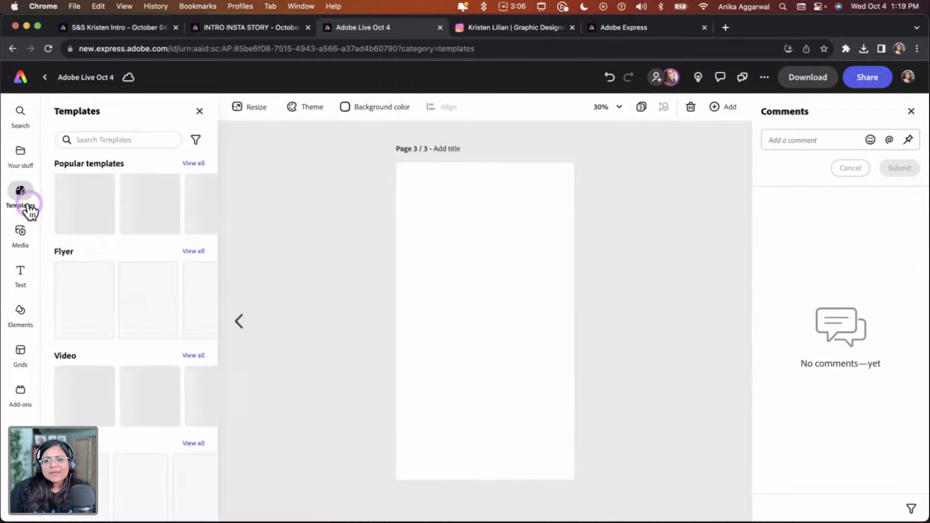
click(106, 139)
text(busi)
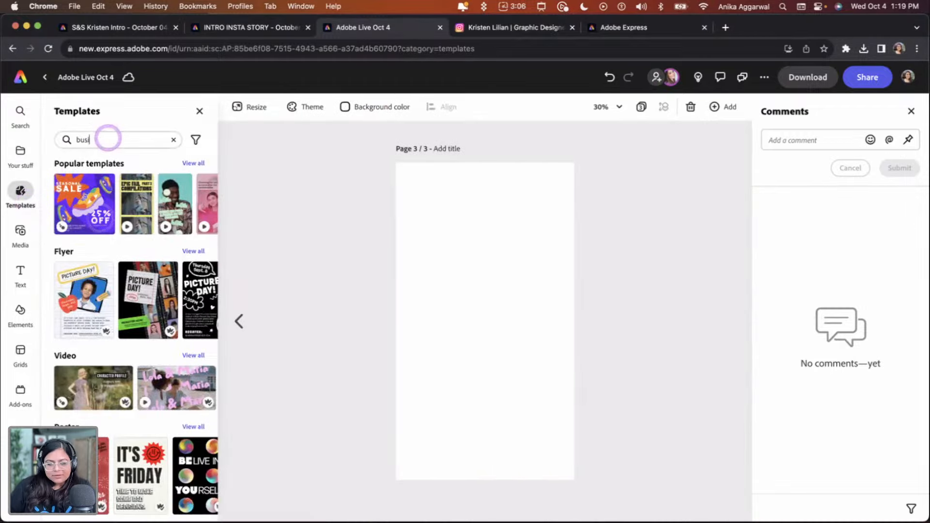
text(ness card)
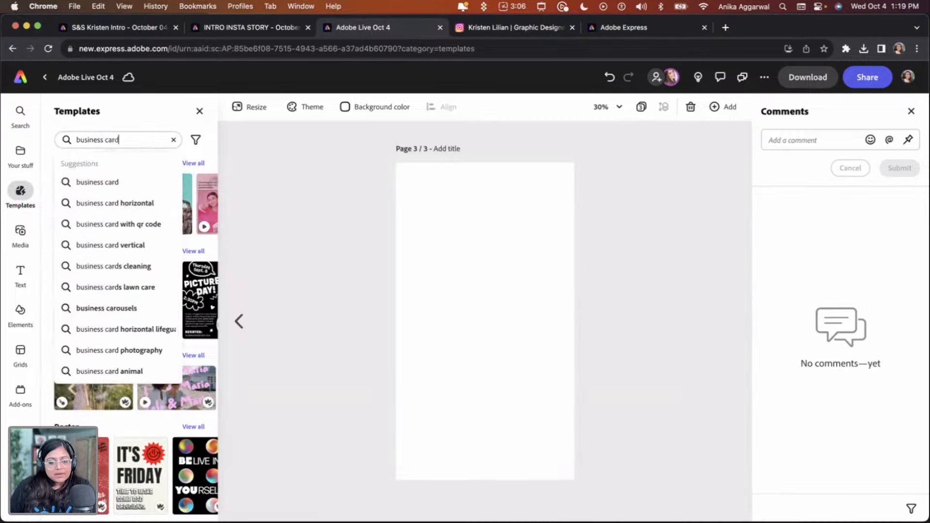
key(Return)
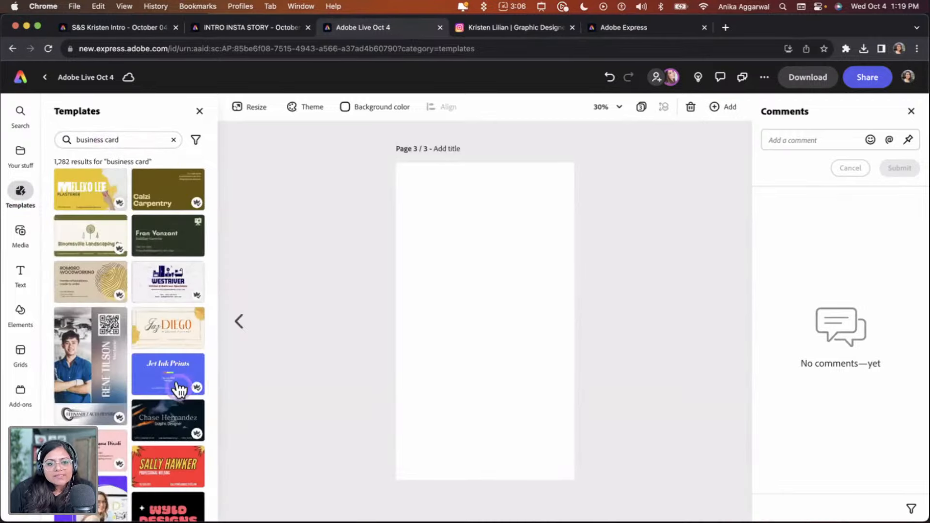
Browse the business card results and add the Black & Pink Sparkle Design Business Card template as a new page
scroll(188, 408, down, 3)
scroll(197, 436, down, 5)
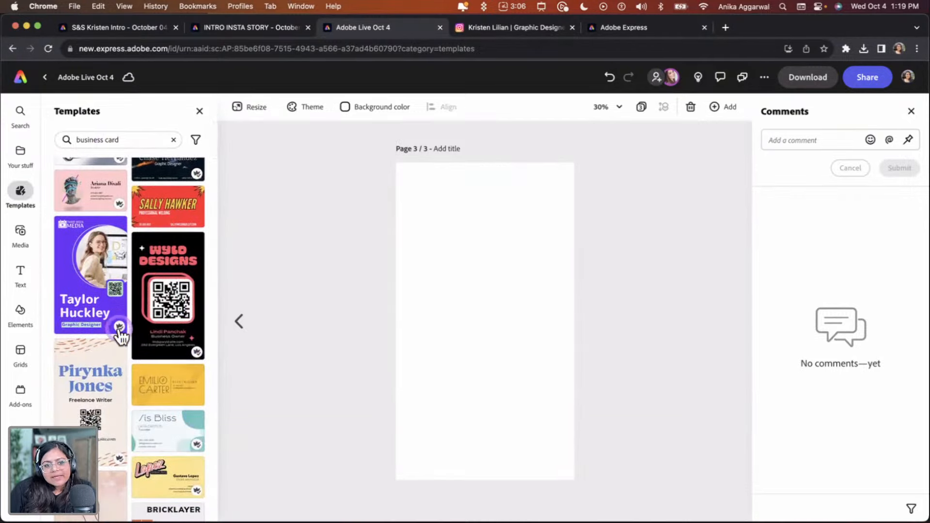
mouse_move(120, 334)
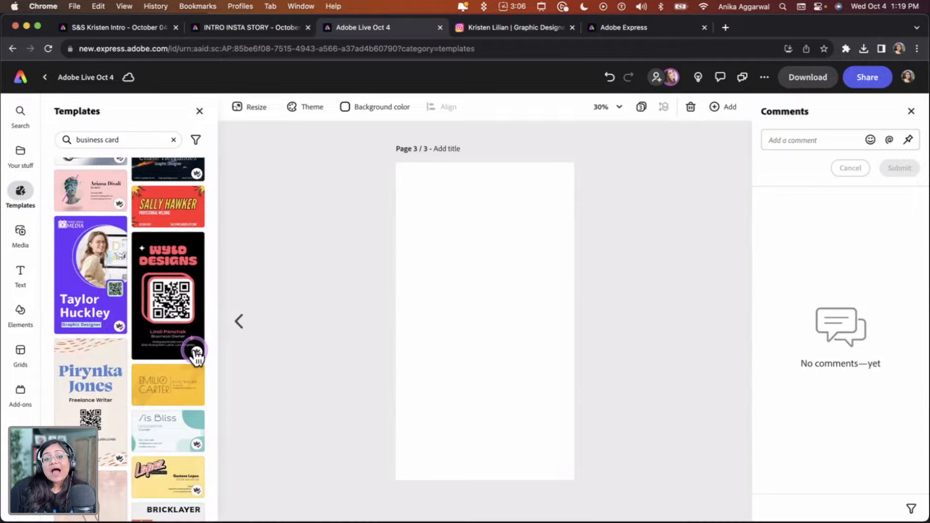
mouse_move(196, 353)
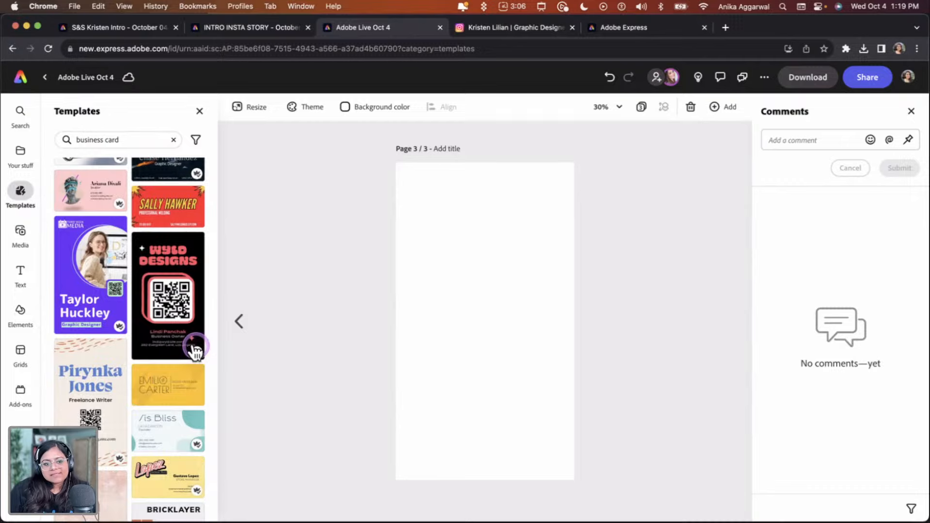
scroll(174, 390, down, 3)
scroll(114, 416, down, 6)
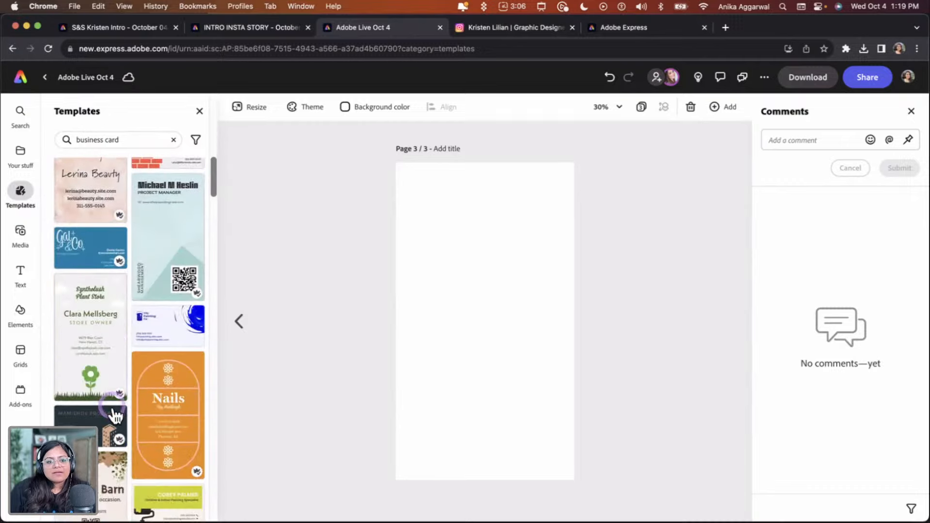
scroll(145, 354, down, 2)
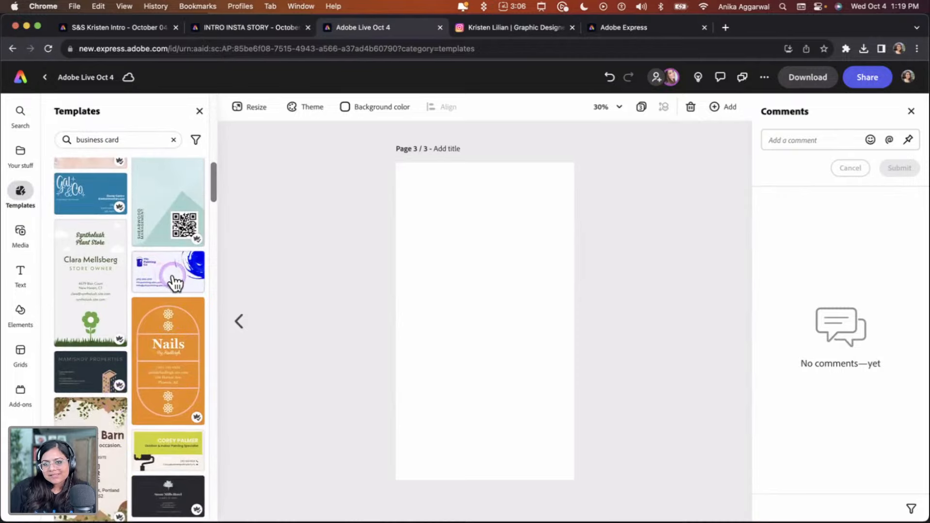
scroll(172, 279, down, 6)
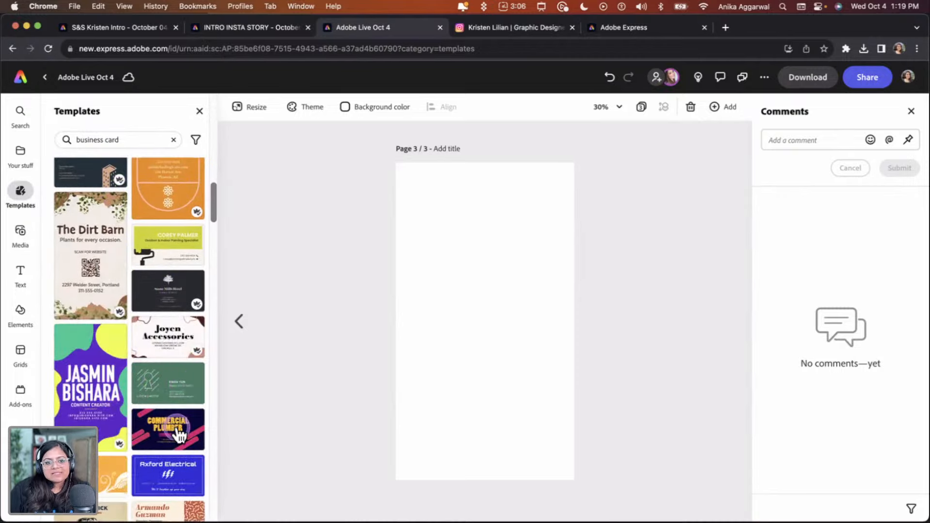
scroll(184, 386, down, 4)
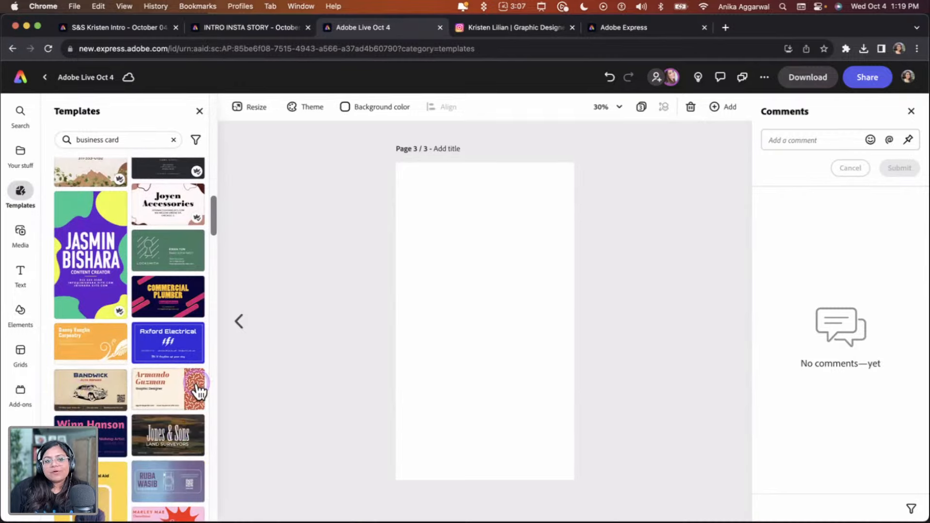
scroll(198, 389, down, 9)
scroll(182, 401, down, 5)
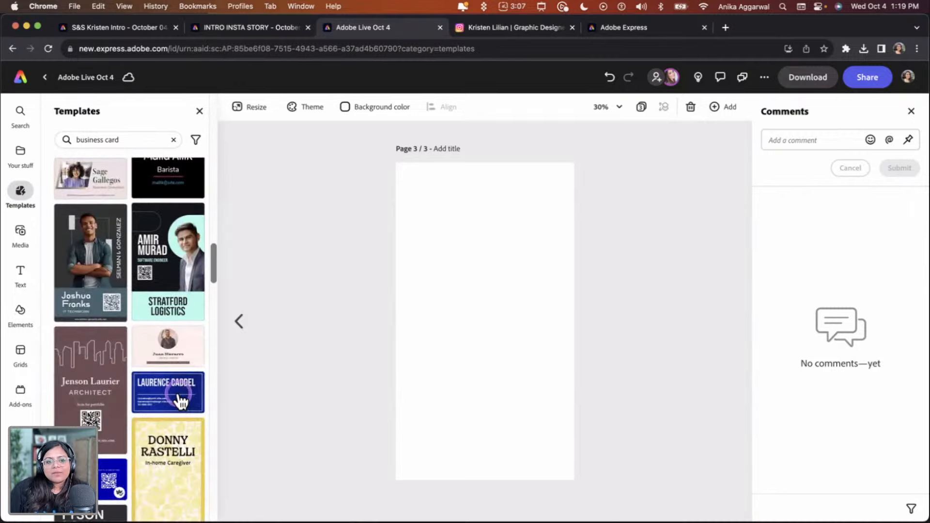
scroll(181, 401, up, 20)
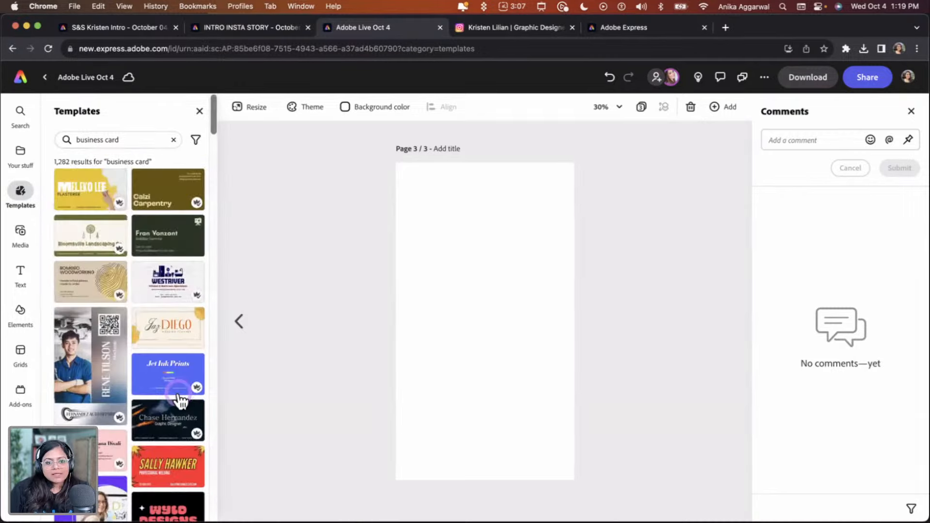
scroll(175, 344, down, 7)
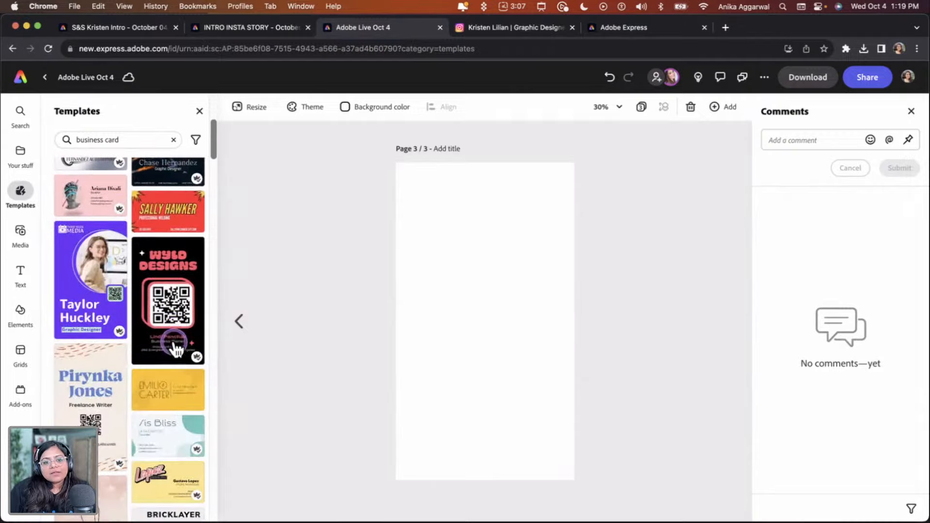
click(169, 304)
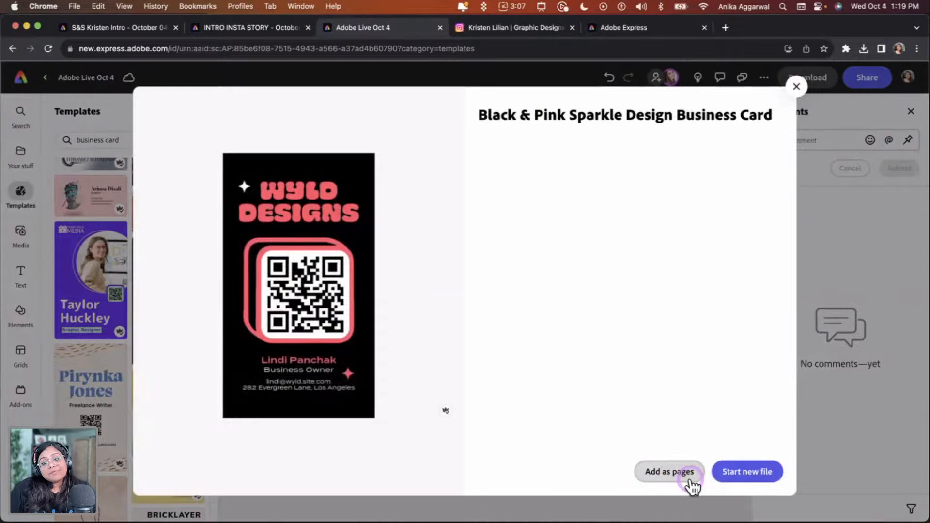
click(675, 477)
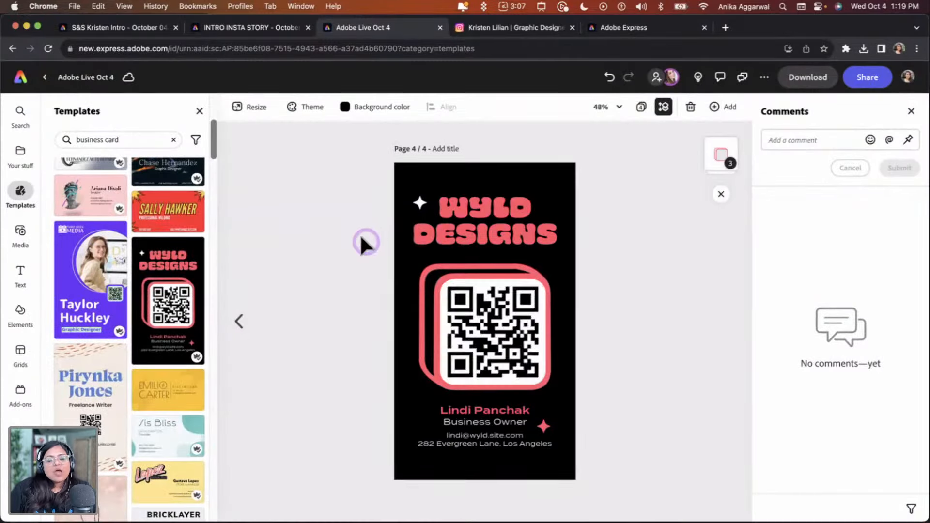
Resize the new page 4 template to the Instagram story format, 1080 × 1920 px, and close the comments panel
click(250, 111)
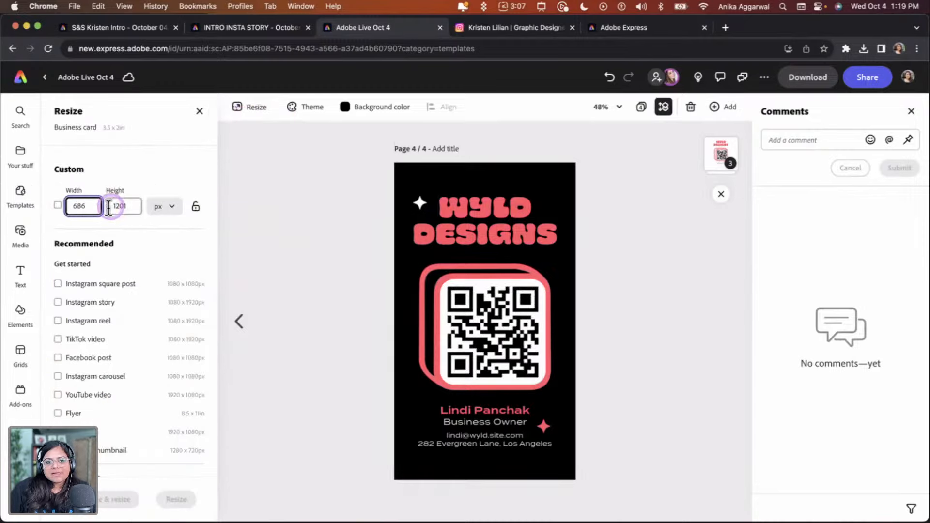
click(76, 303)
click(176, 496)
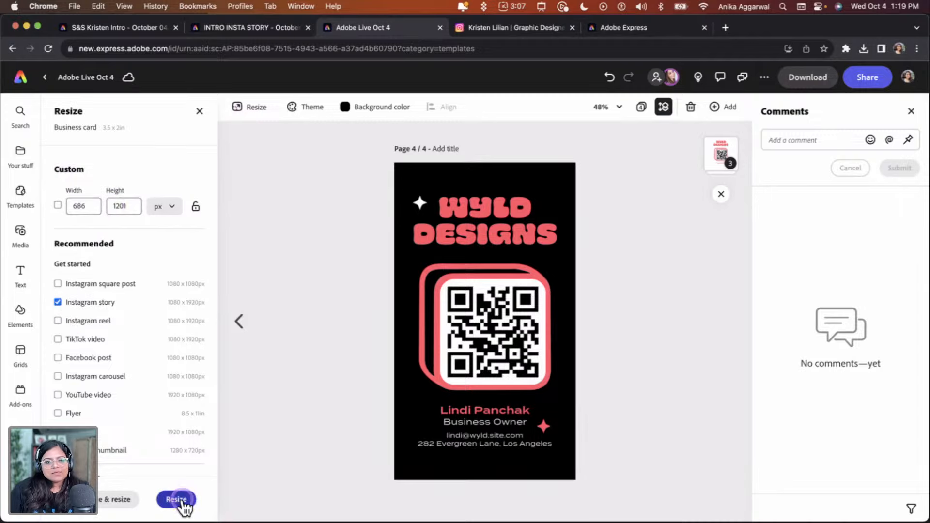
click(585, 400)
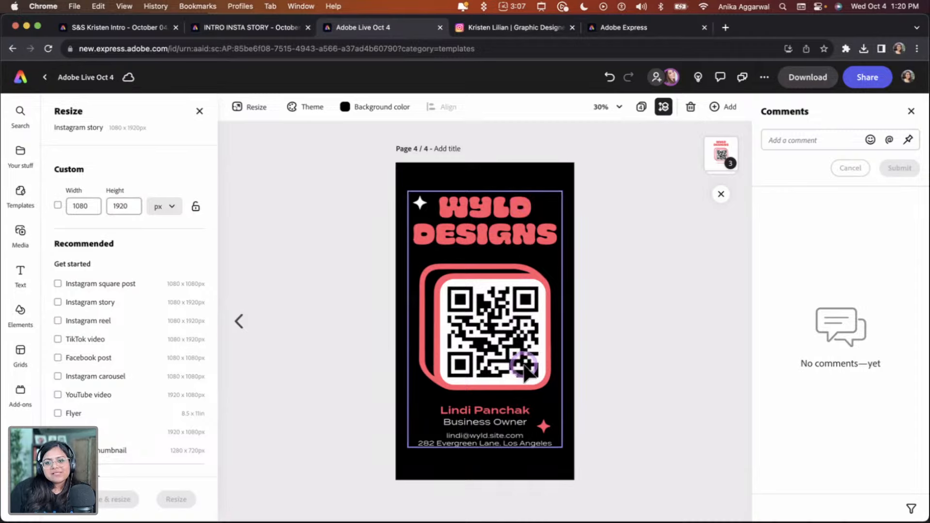
click(913, 111)
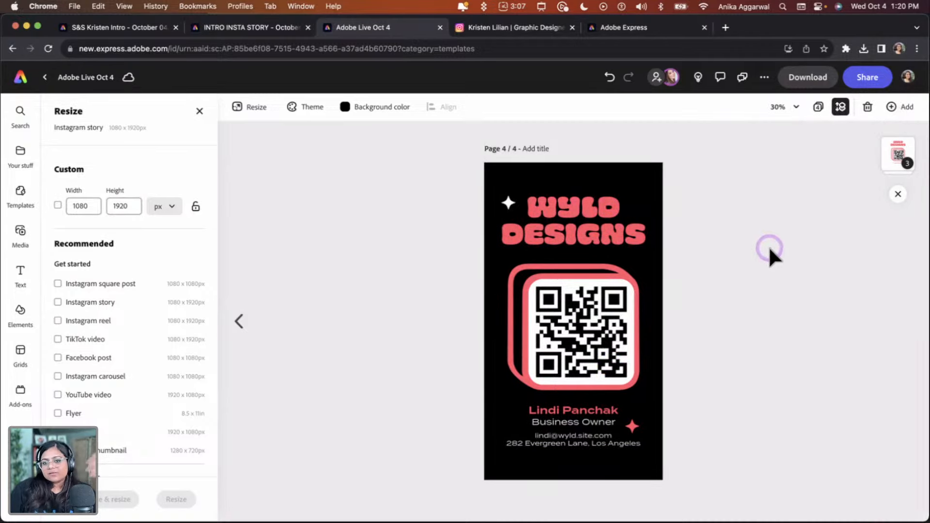
Ungroup the template's elements on page 4 and reselect the remaining group
click(578, 310)
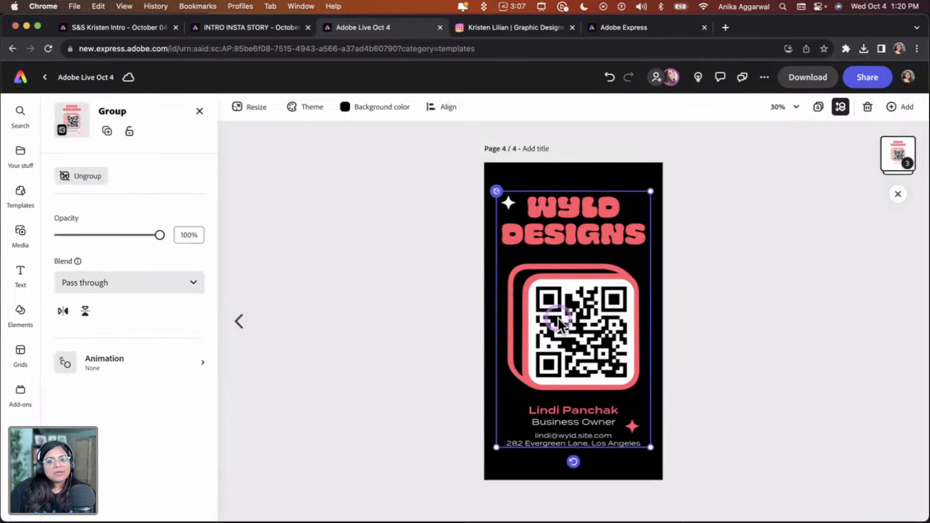
click(94, 178)
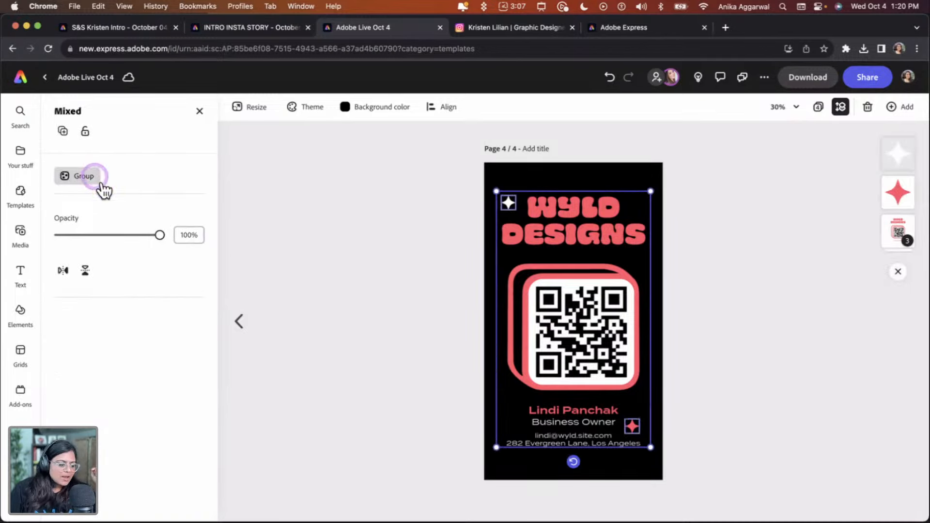
click(428, 309)
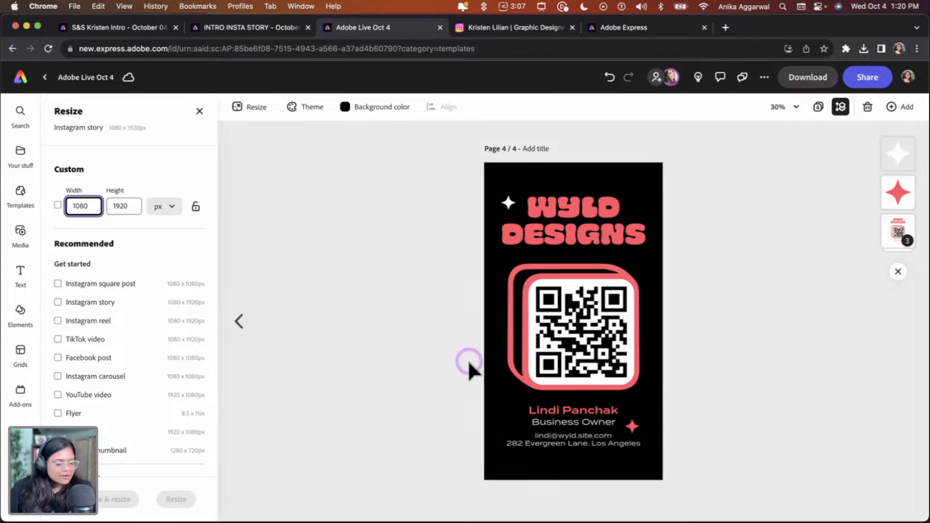
click(543, 328)
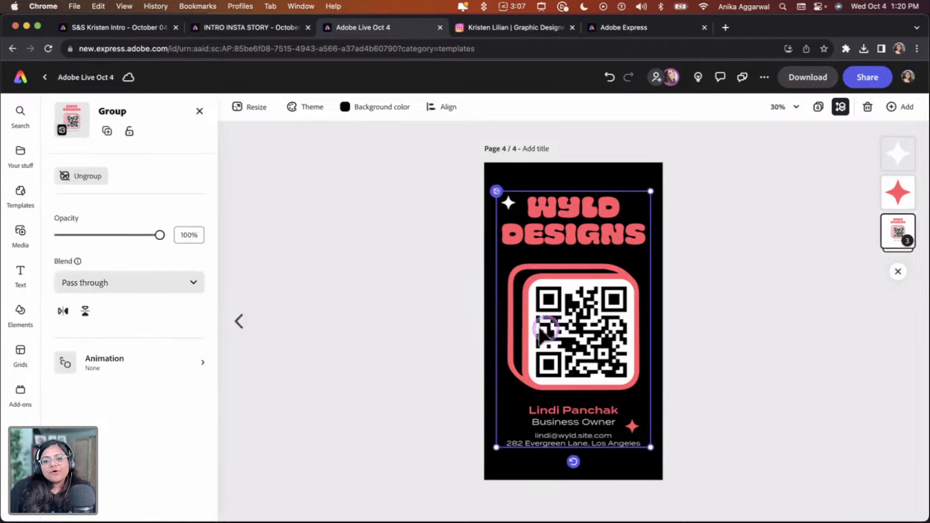
Ungroup the remaining group of template elements on page 4
click(81, 176)
click(558, 240)
click(544, 158)
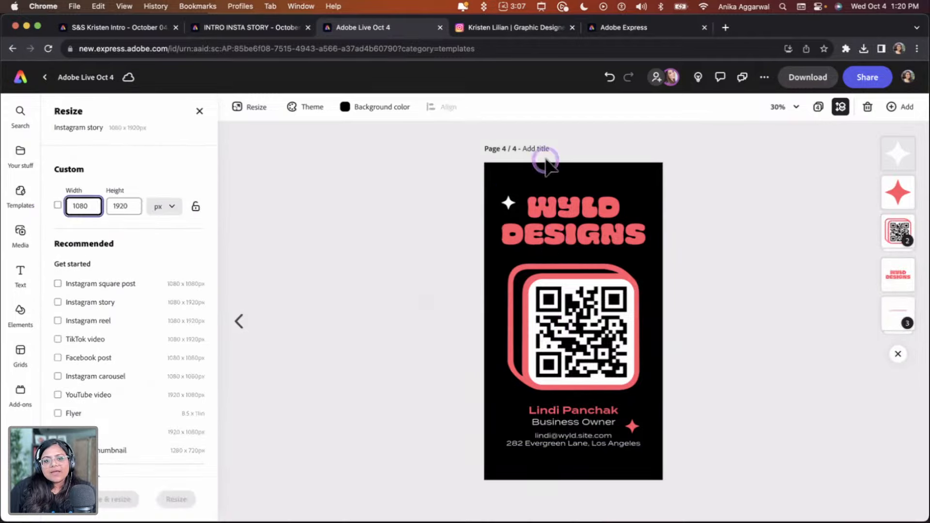
Set page 4's background color to the #8C605A brand swatch
click(350, 109)
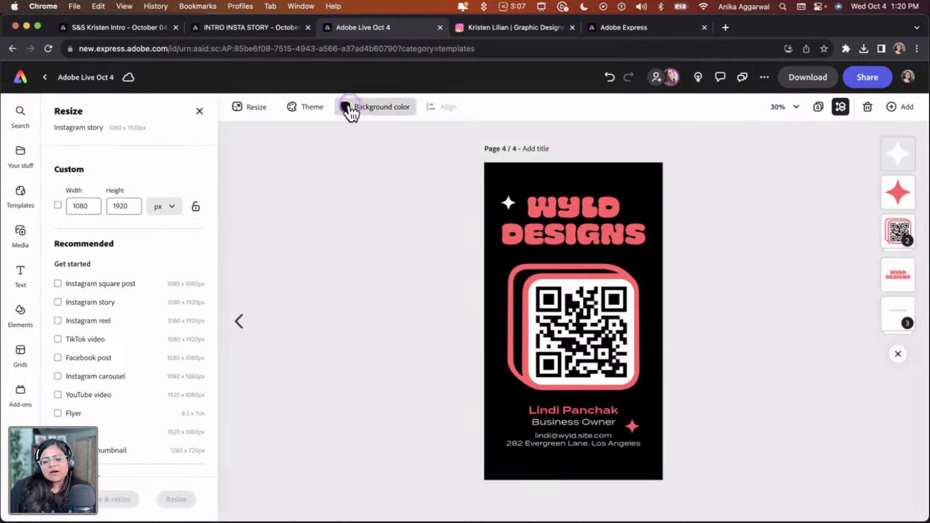
click(455, 455)
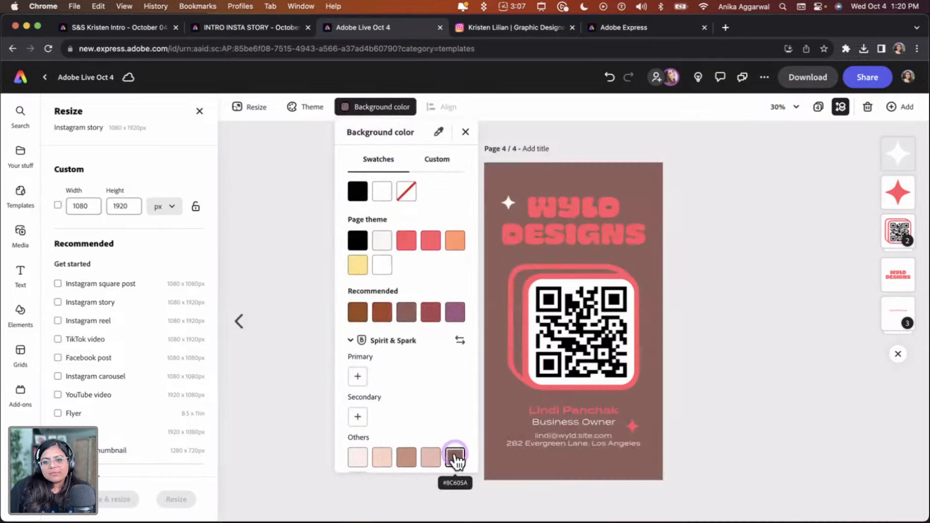
click(712, 305)
Delete the WYLD DESIGNS title text from the template
click(583, 236)
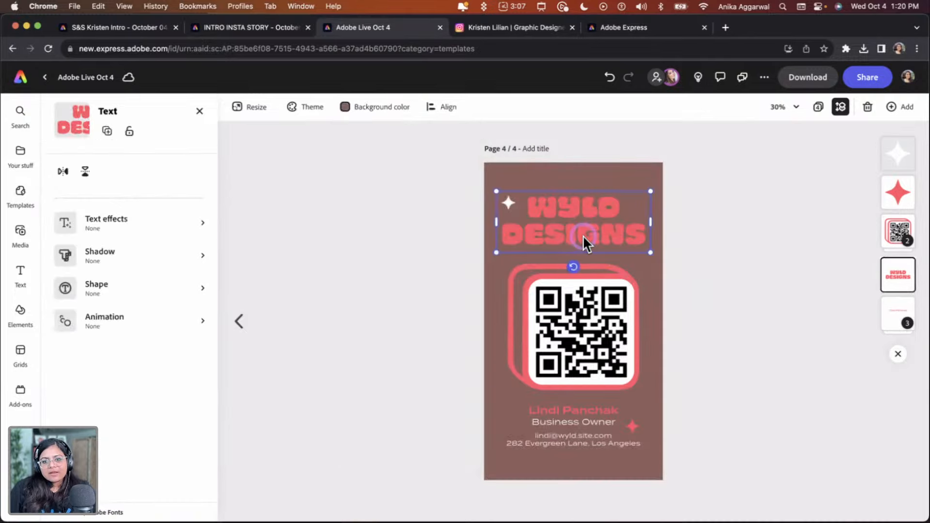
key(Delete)
click(597, 406)
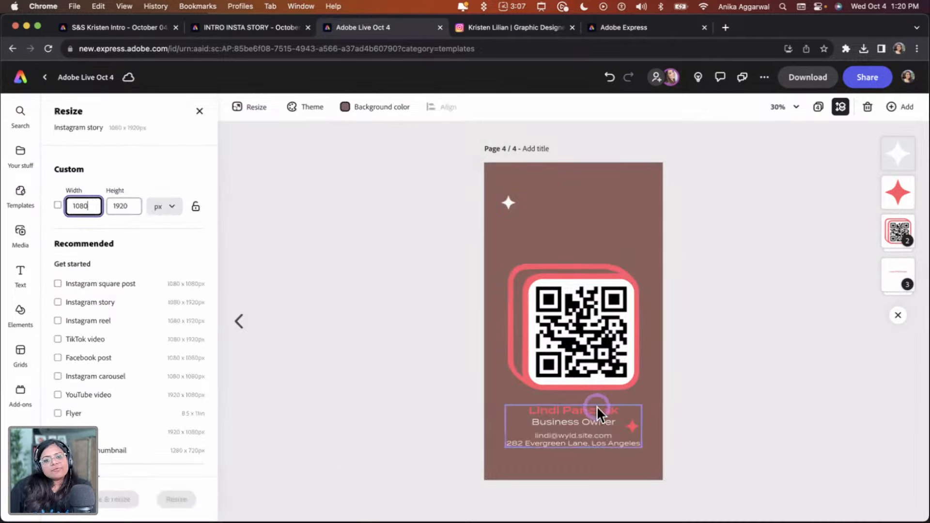
click(425, 297)
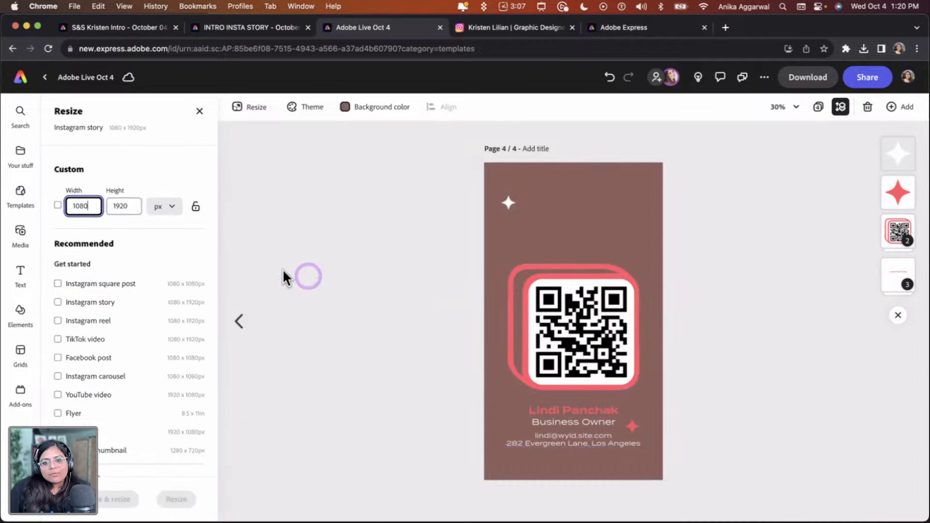
Add the Spirit & Spark Artwork 33 logo from your brand assets, enlarge it and place it at the top of the page
click(20, 194)
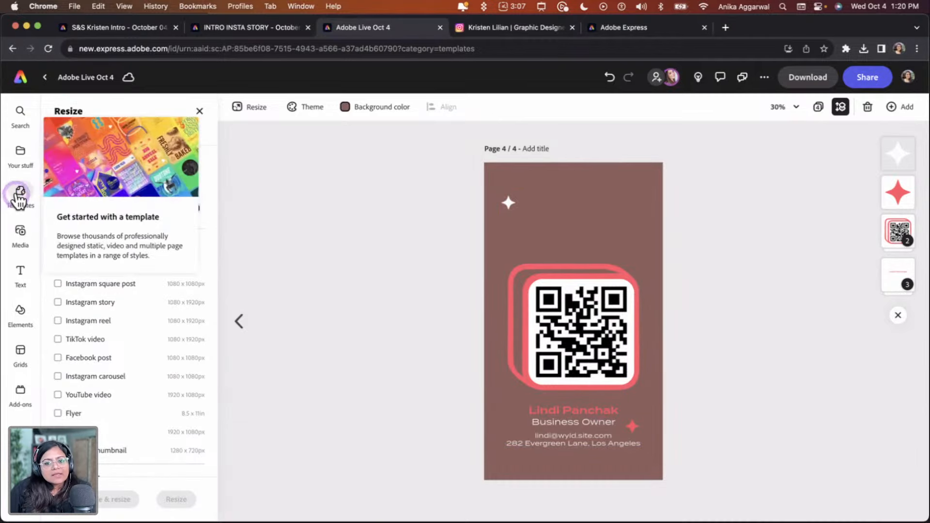
click(26, 160)
click(139, 137)
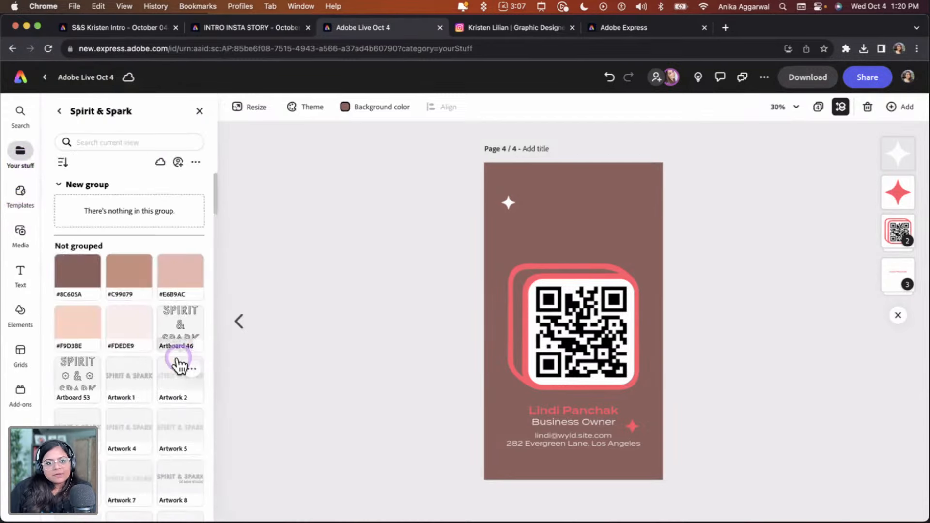
scroll(177, 356, down, 3)
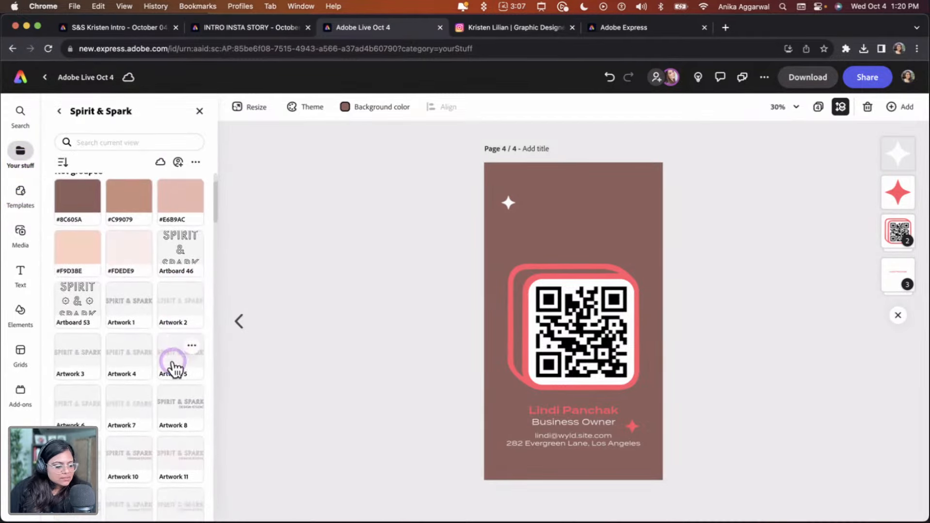
scroll(168, 362, down, 2)
scroll(168, 364, down, 4)
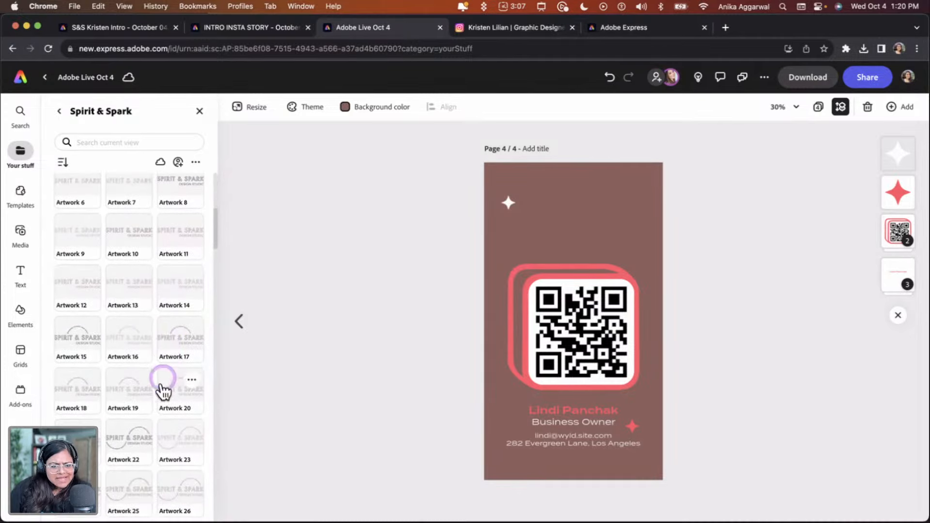
scroll(161, 382, down, 3)
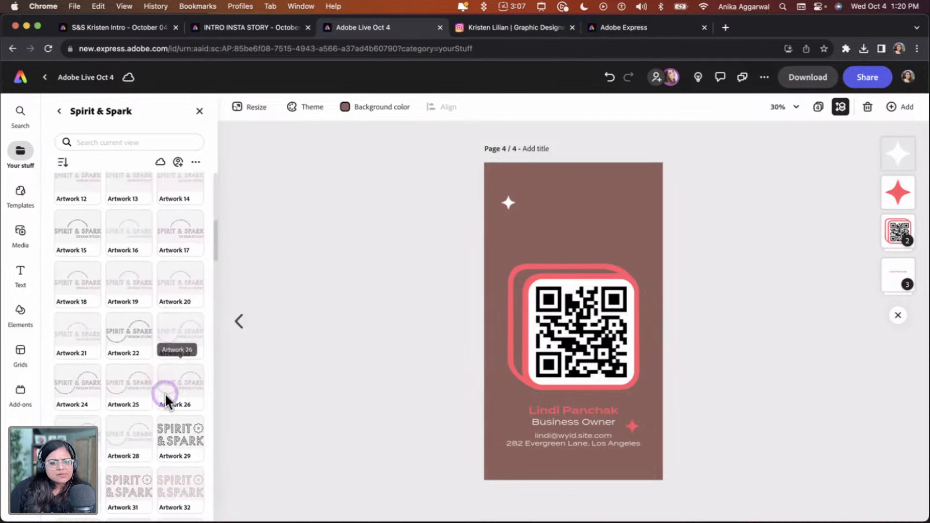
scroll(166, 411, down, 1)
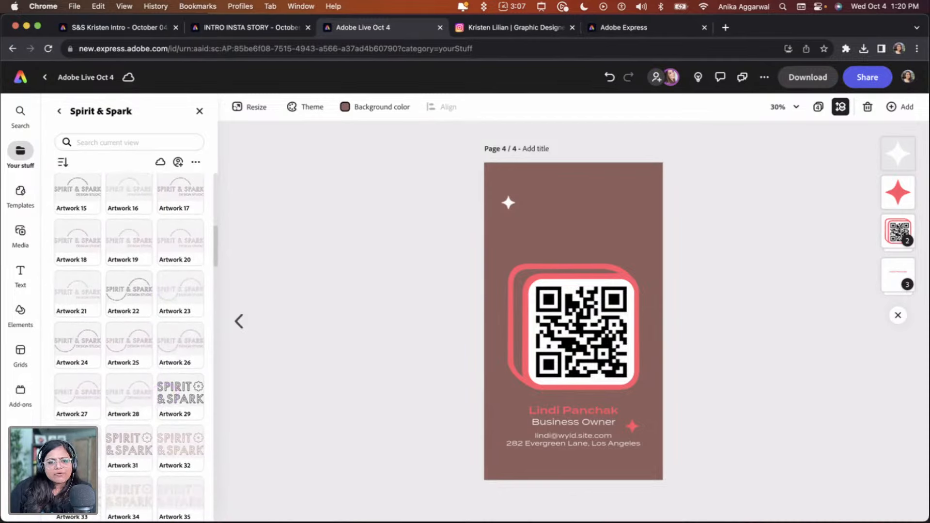
click(78, 499)
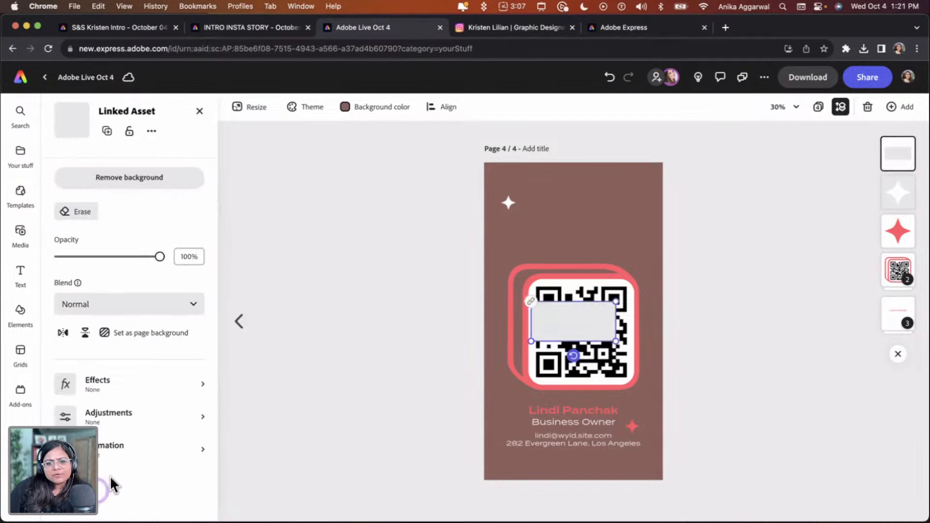
drag(616, 302, 649, 287)
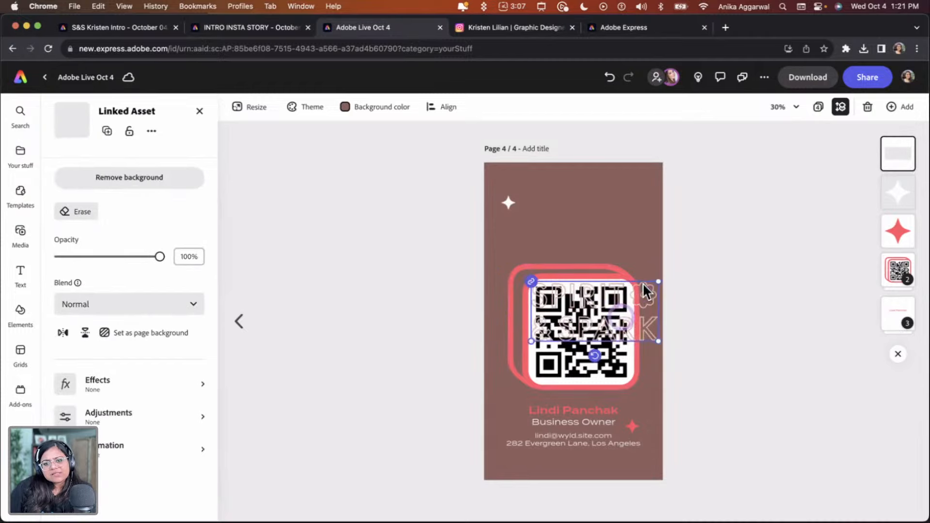
drag(614, 325, 610, 231)
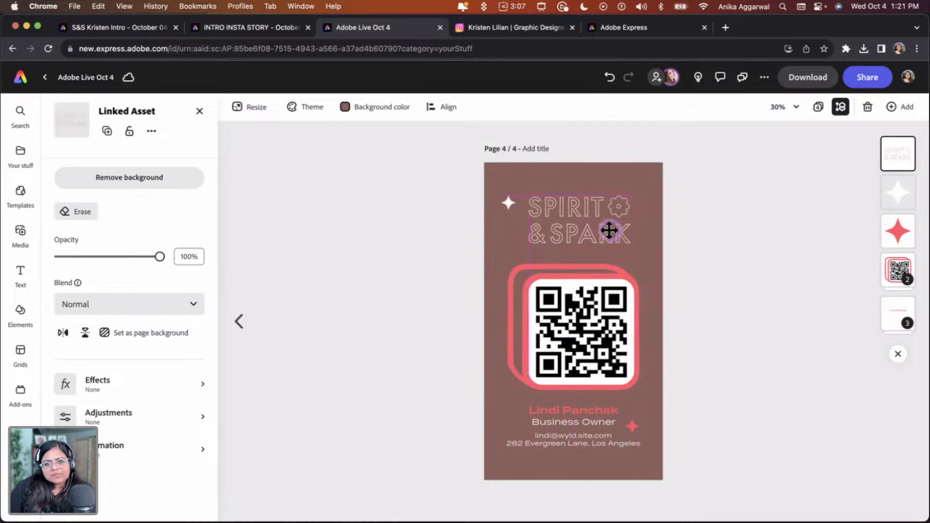
Replace the logo with Spirit & Spark Artwork 34 at the top of the page, deleting the previous one
click(280, 222)
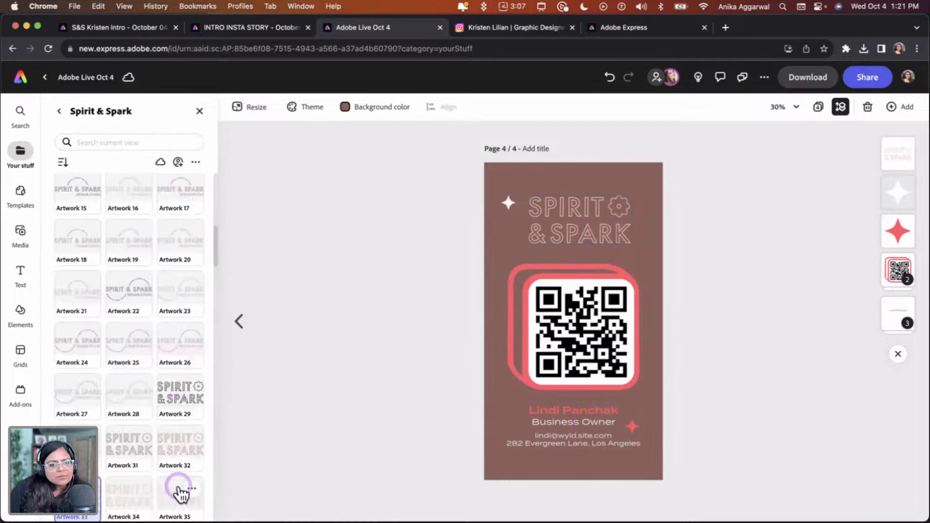
click(122, 499)
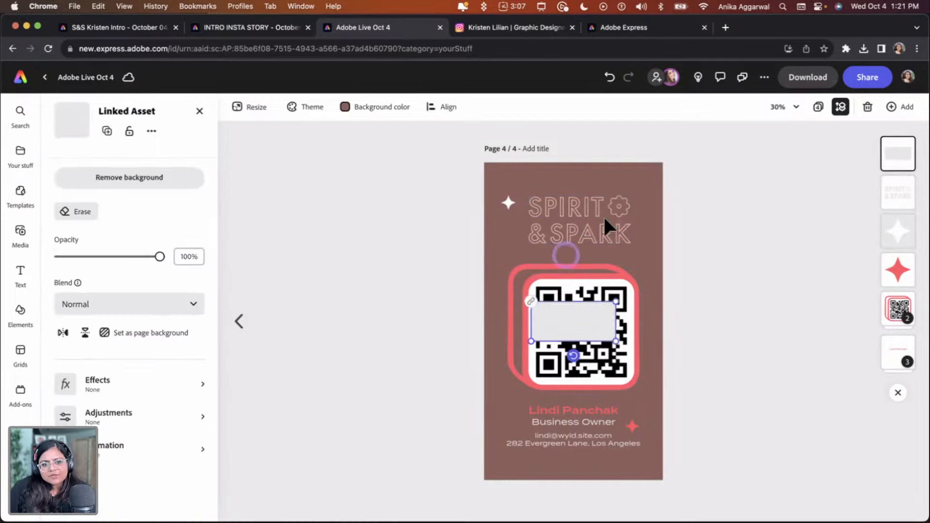
drag(565, 313, 570, 220)
click(547, 240)
key(Delete)
mouse_move(613, 198)
mouse_down()
mouse_move(632, 188)
mouse_move(611, 215)
mouse_up()
Center the Spirit & Spark logo horizontally on the page
click(442, 107)
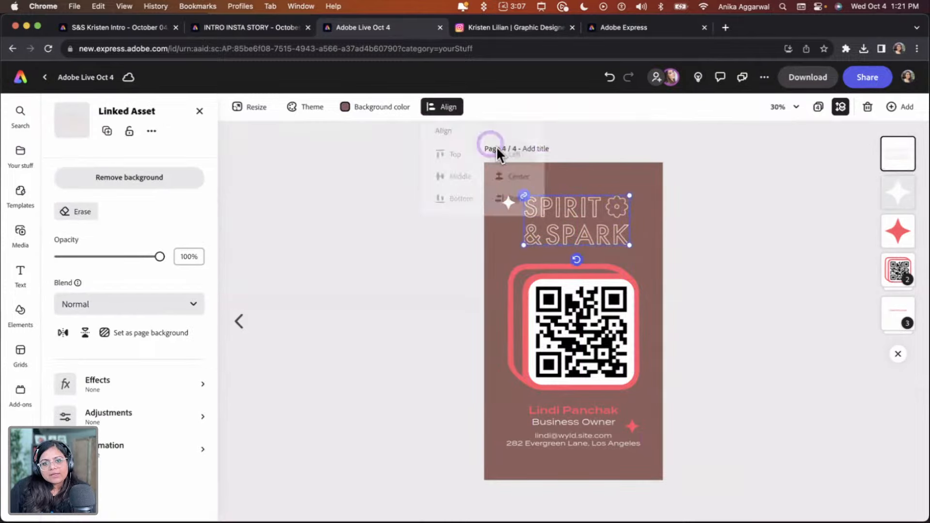
click(515, 178)
click(723, 248)
Delete the small sparkle icon beside the logo
click(505, 201)
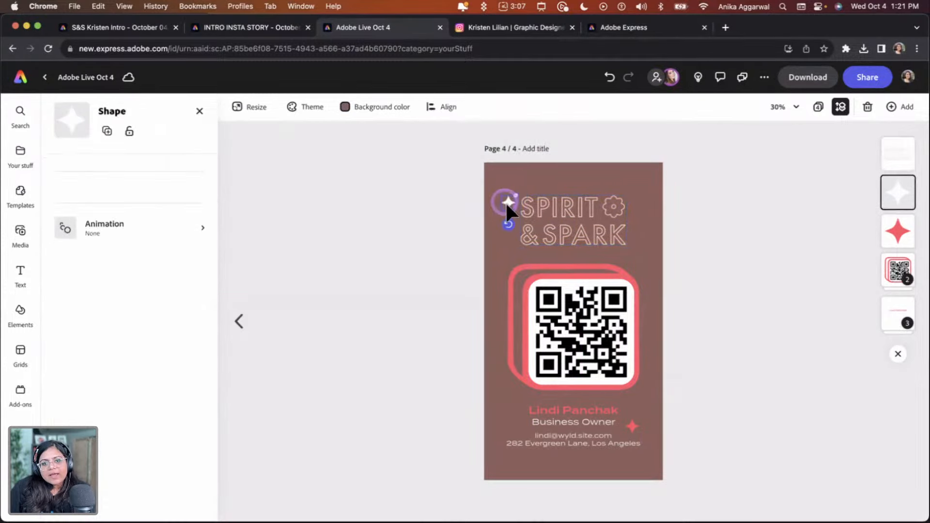
key(Delete)
click(694, 282)
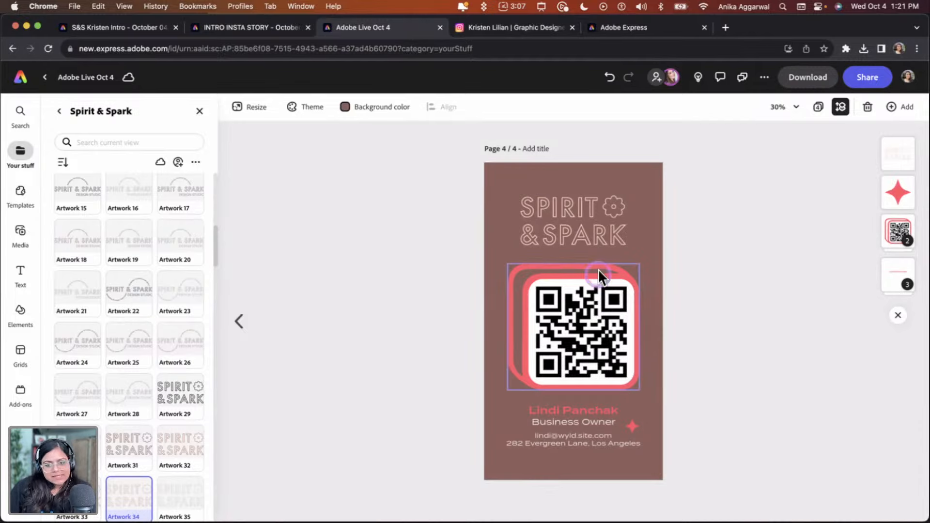
Change the QR code frame's fill to a light pink swatch from the Spirit & Spark brand colors
click(604, 330)
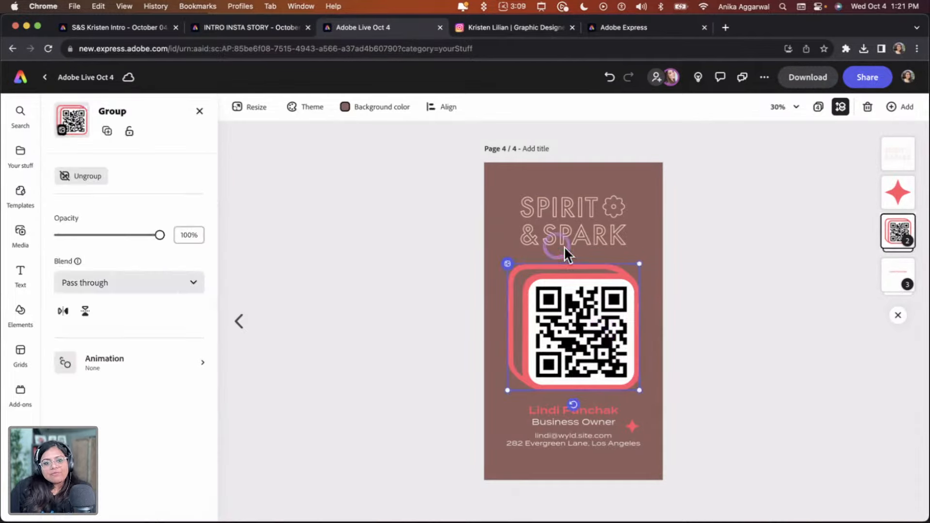
click(899, 226)
click(898, 211)
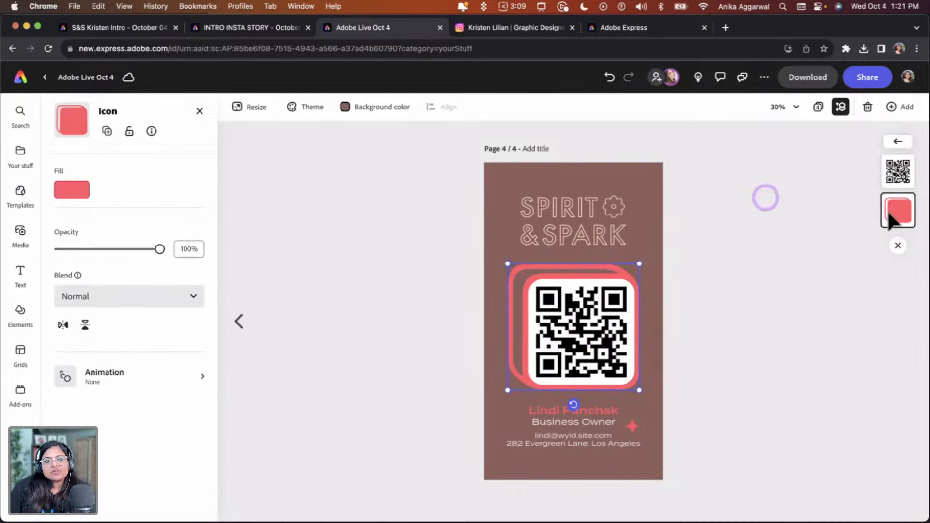
click(80, 190)
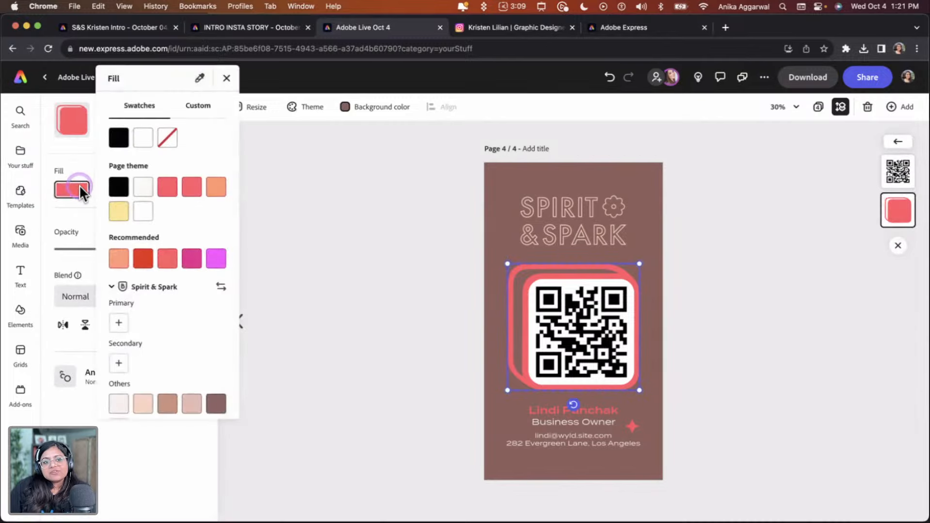
click(144, 404)
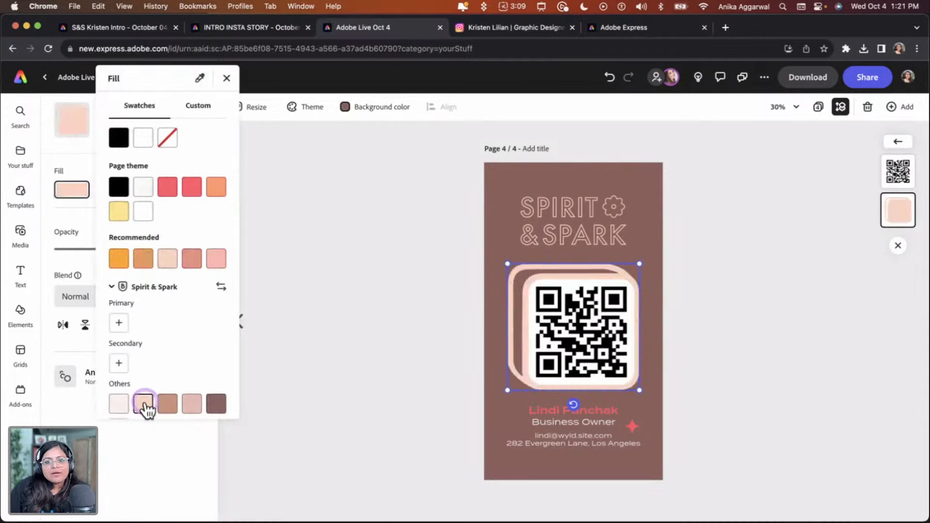
click(192, 404)
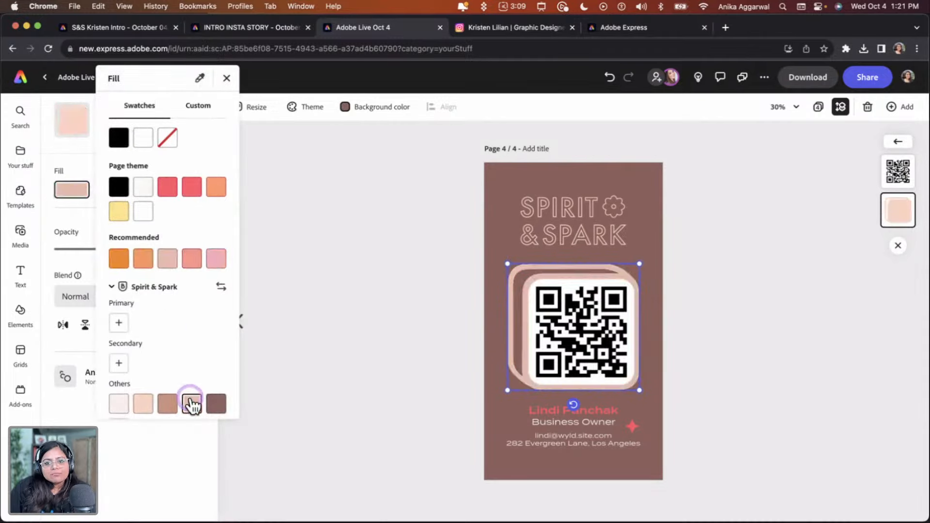
click(356, 307)
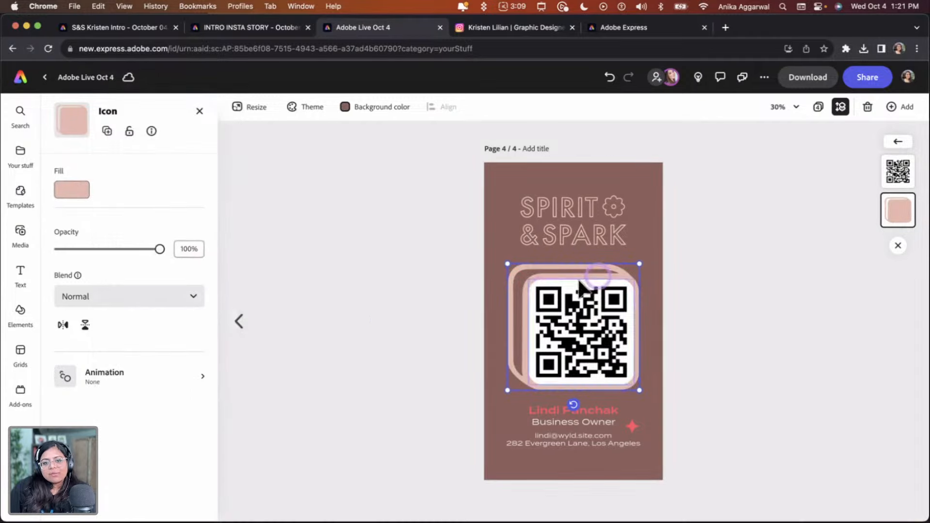
Scale the QR code group down slightly from its corner
click(646, 264)
click(716, 224)
click(629, 299)
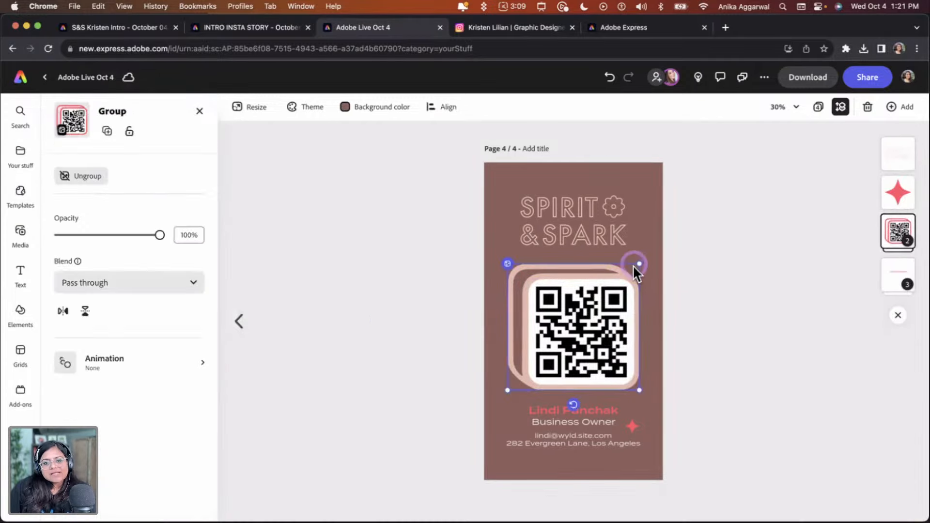
drag(642, 266, 628, 275)
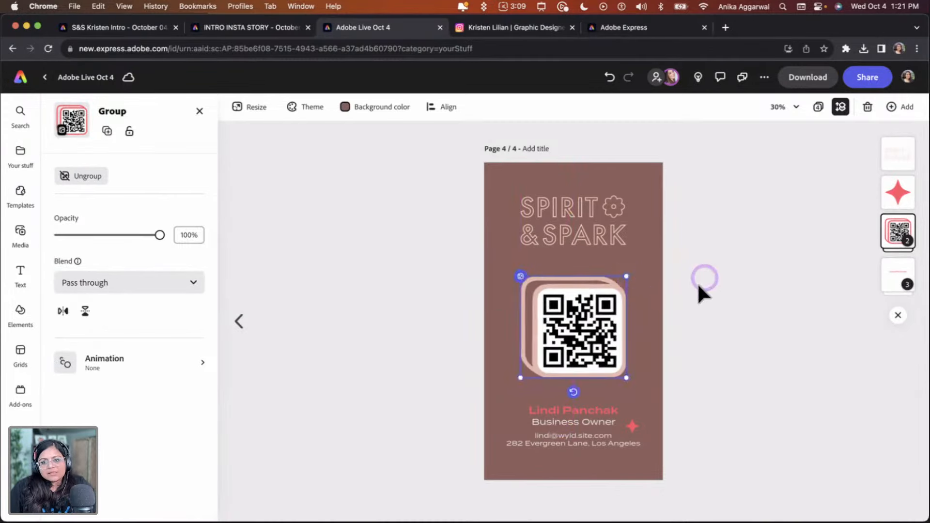
click(712, 293)
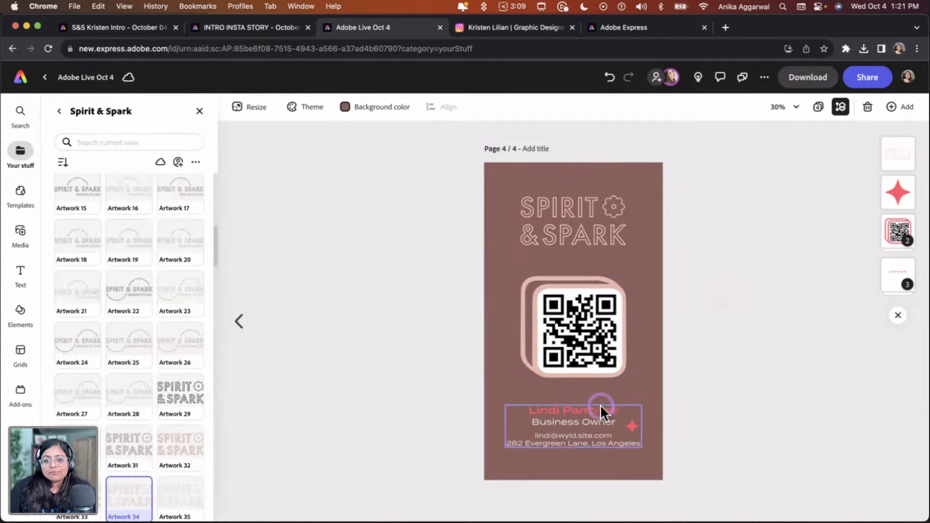
Go back to the business card's back page and review its name, title and handle text
click(256, 288)
click(237, 321)
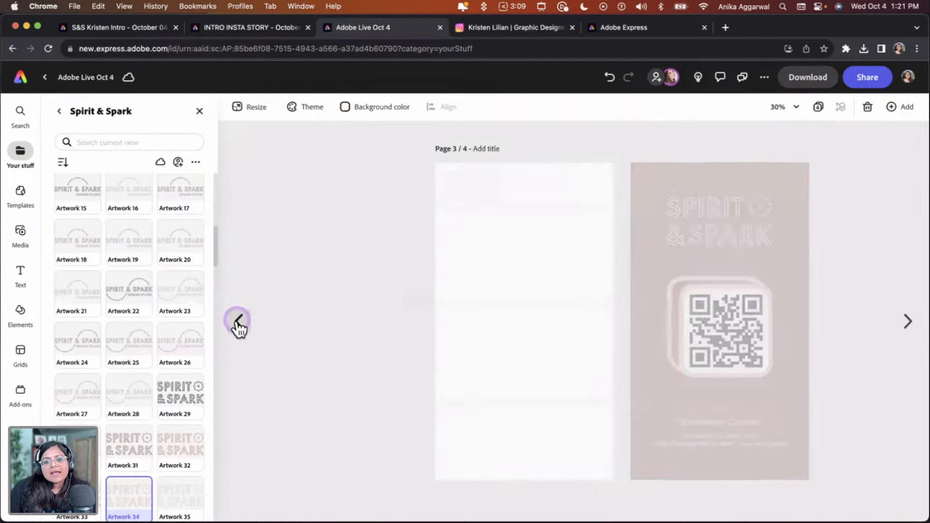
click(238, 320)
click(426, 334)
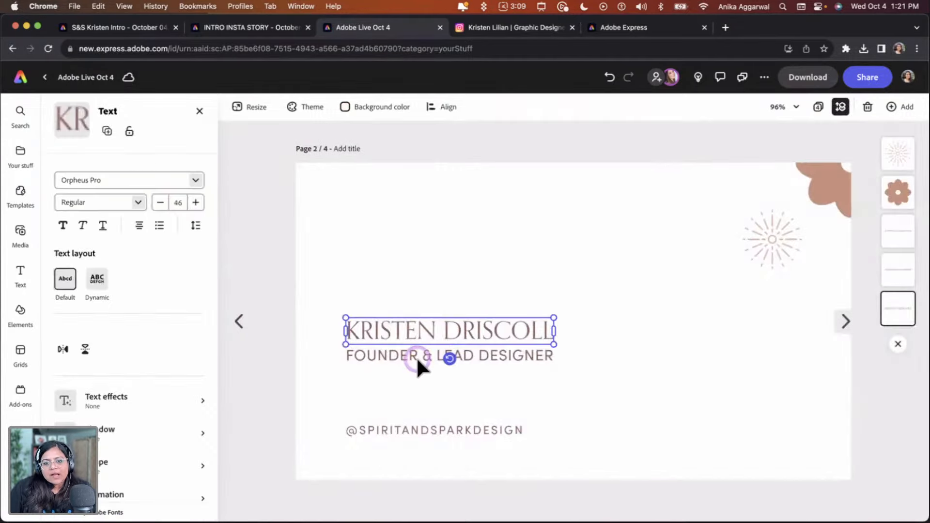
shift+click(416, 357)
shift+click(424, 428)
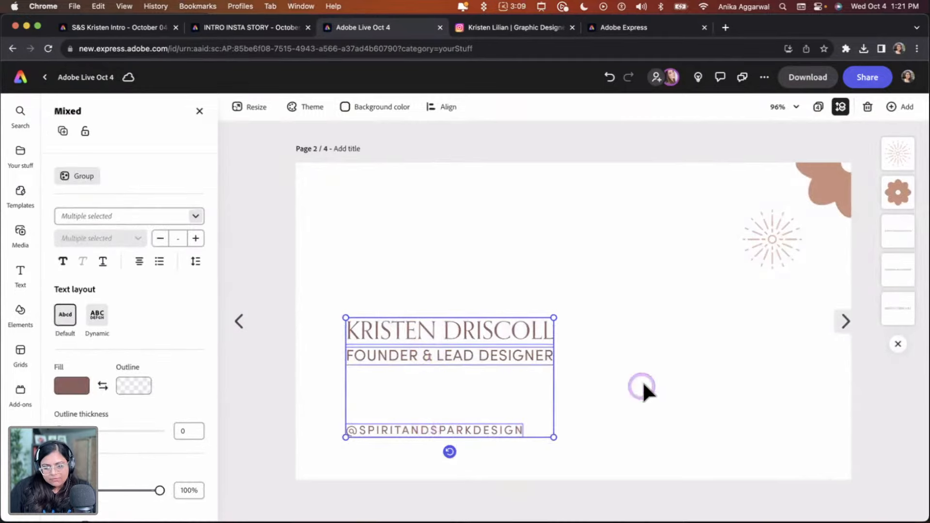
Delete the blank page 3 and return to the Instagram story page
click(845, 320)
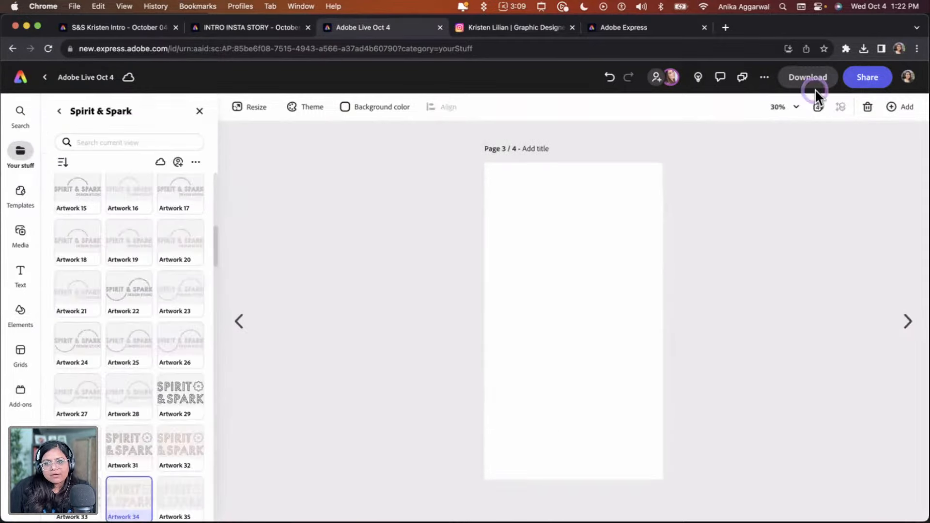
click(840, 107)
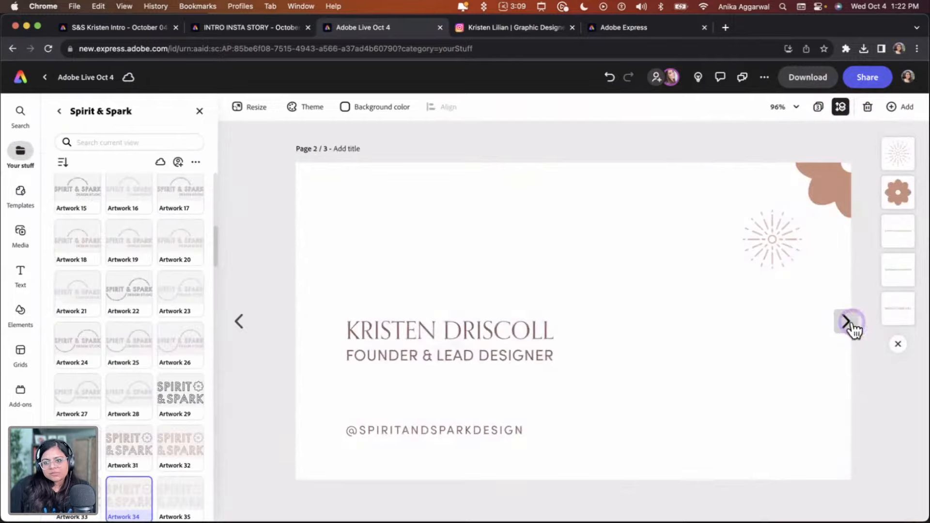
click(797, 318)
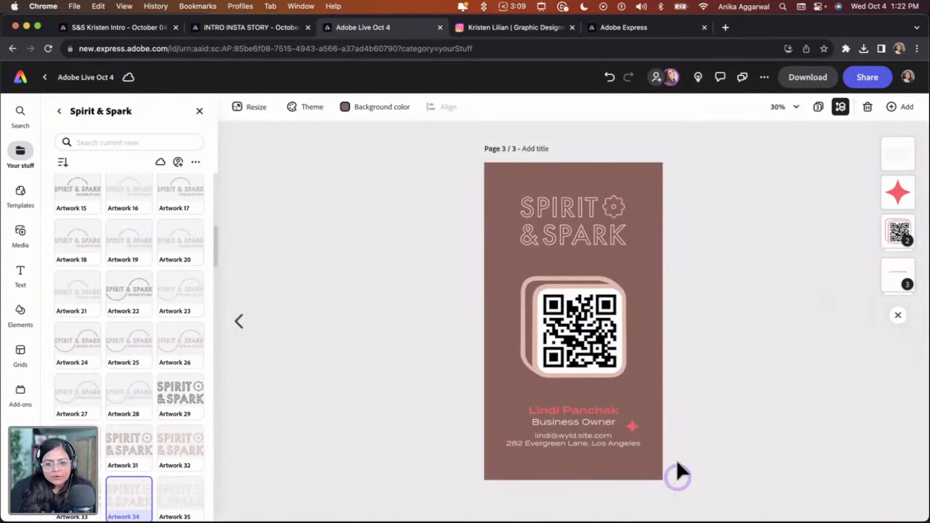
Delete the sparkle star decoration beside the placeholder contact text on the story page
click(636, 426)
key(Delete)
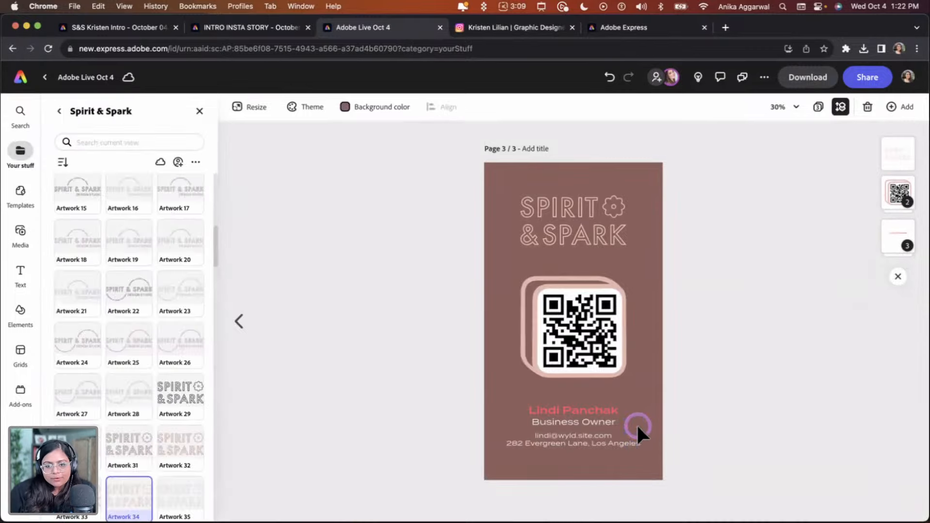
Paste the copied name, title and handle text, give it the light peach brand fill, and move it lower on the page
key(super+v)
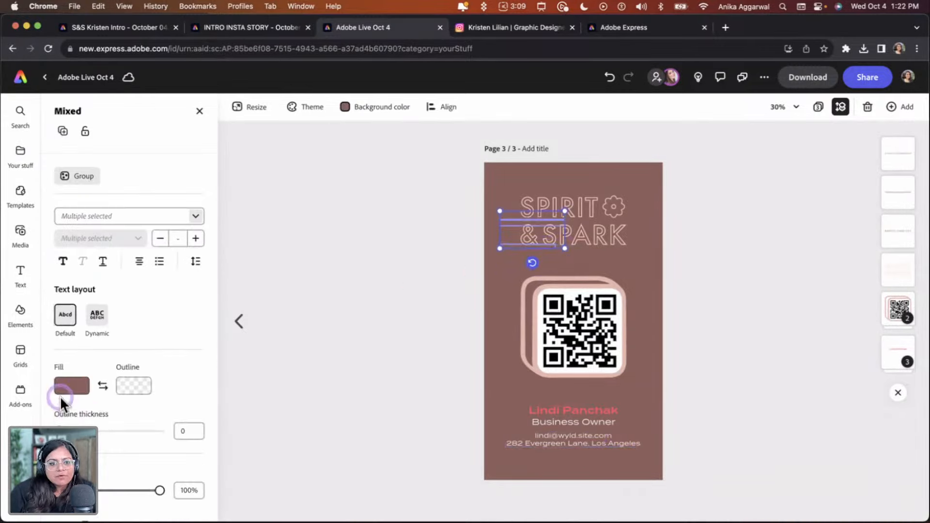
click(77, 388)
click(71, 385)
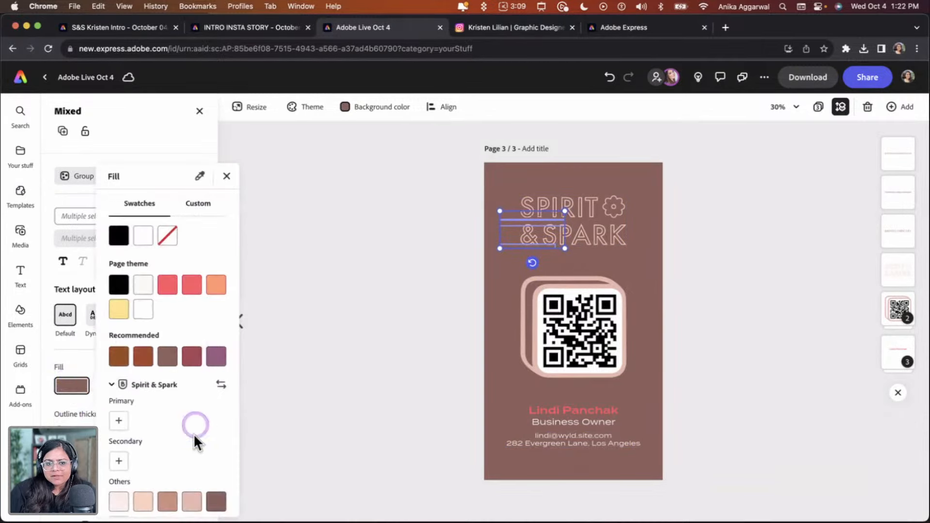
click(143, 502)
click(502, 225)
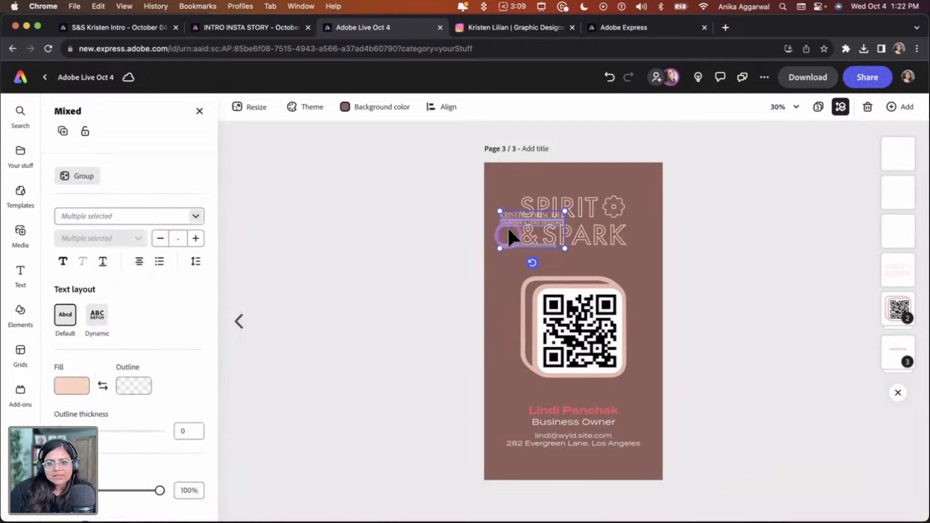
drag(511, 235, 491, 378)
Delete the placeholder name, role, email and address text block below the QR code
click(630, 391)
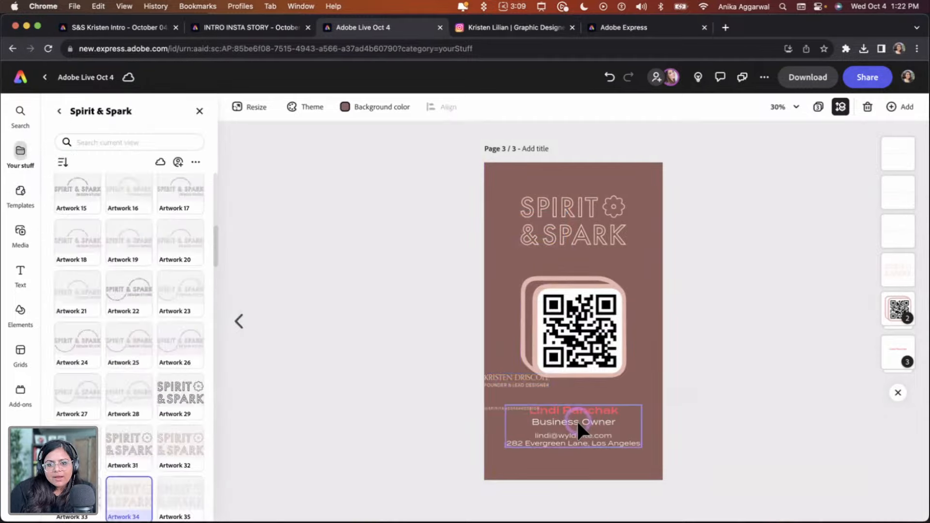
click(576, 410)
key(Delete)
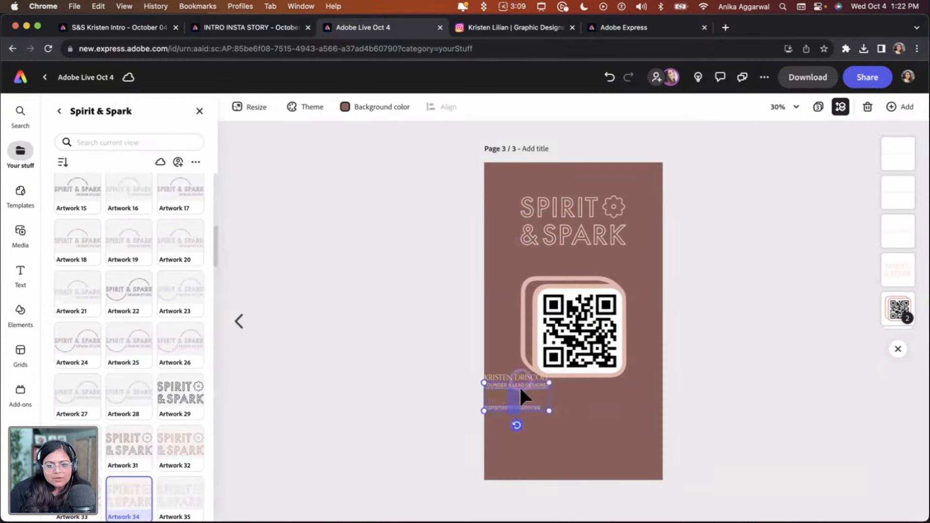
Position and enlarge the pasted name, title and handle text beneath the QR code
drag(520, 388, 588, 442)
shift+click(575, 335)
click(671, 402)
click(588, 456)
click(471, 106)
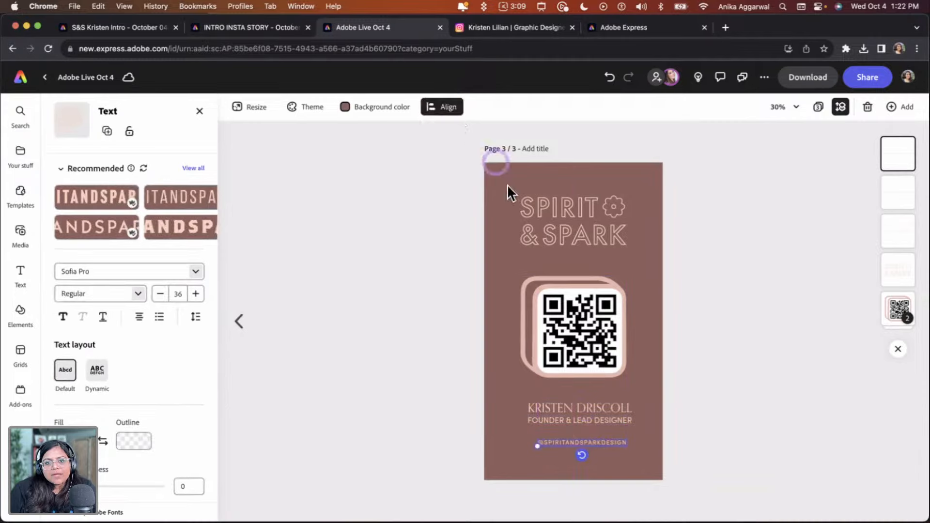
Group the name and title lines and center them horizontally on the page
click(511, 179)
click(602, 421)
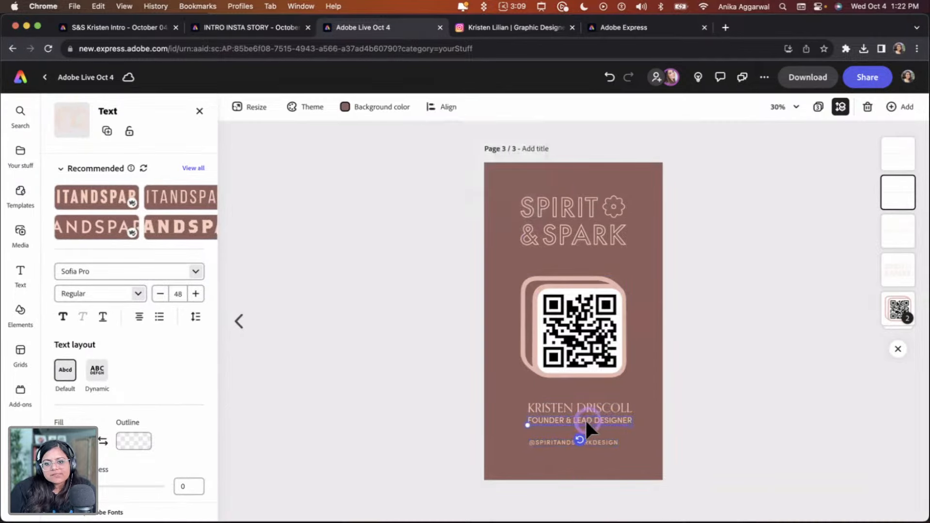
click(572, 412)
click(439, 116)
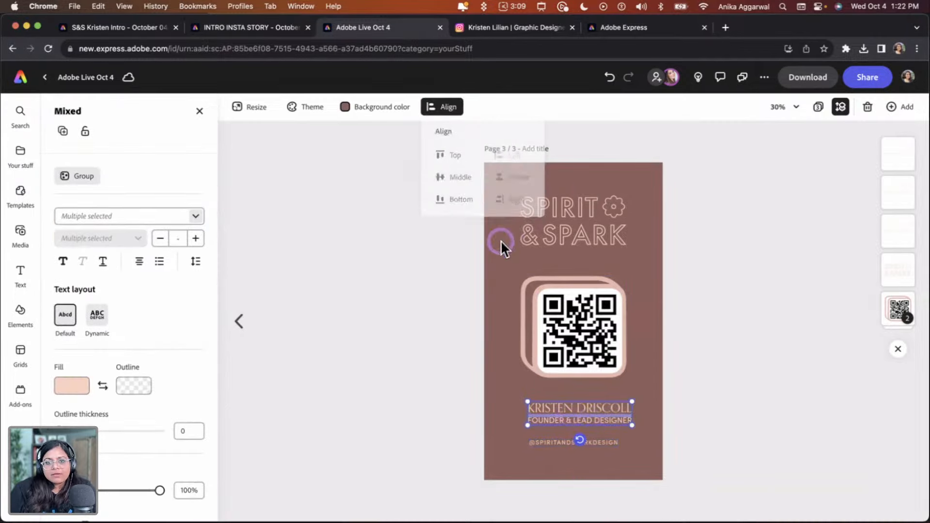
click(465, 179)
key(super+z)
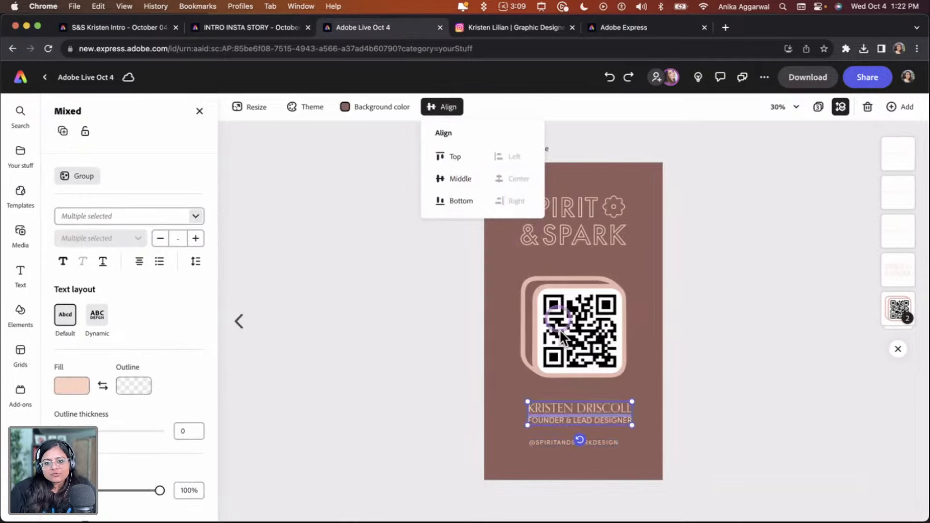
key(super+g)
click(523, 180)
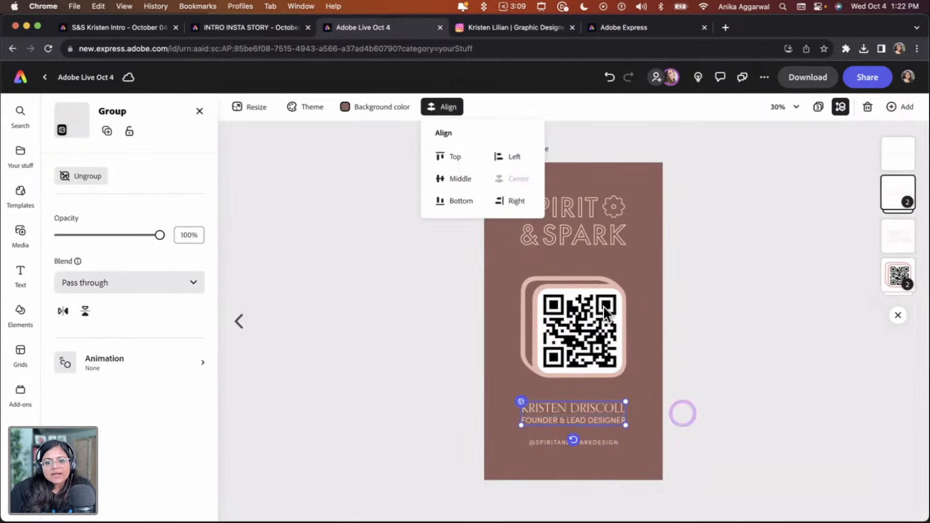
drag(598, 420, 597, 423)
click(770, 367)
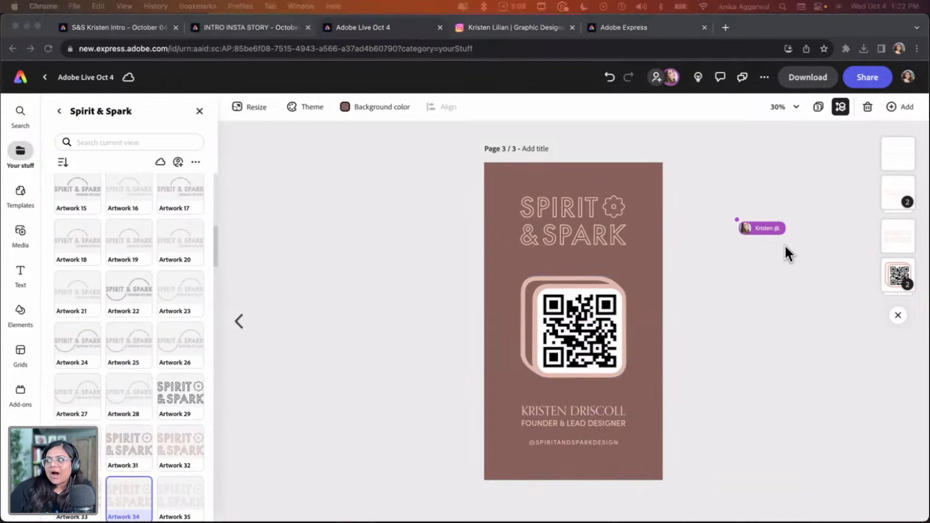
Preview the new QR code image file and drag it onto the frame to replace the existing QR code
drag(542, 96, 348, 150)
drag(486, 435, 408, 326)
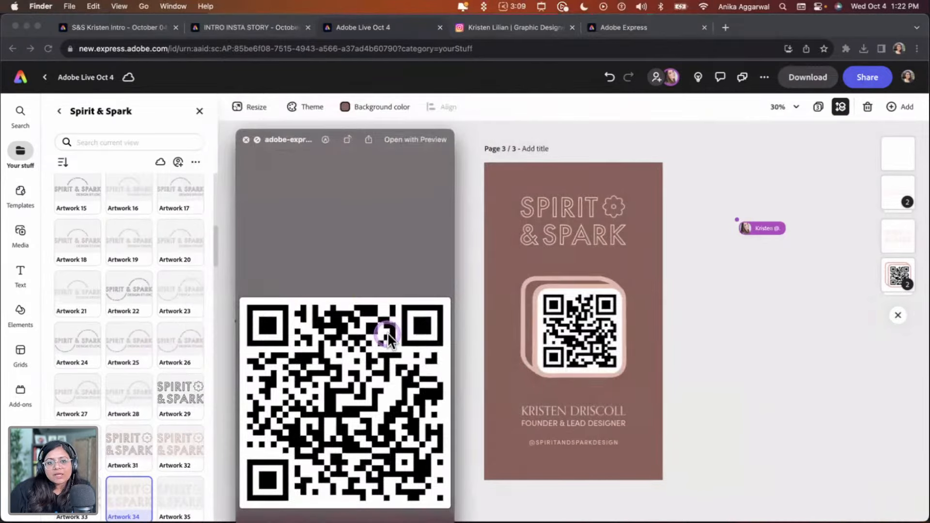
key(space)
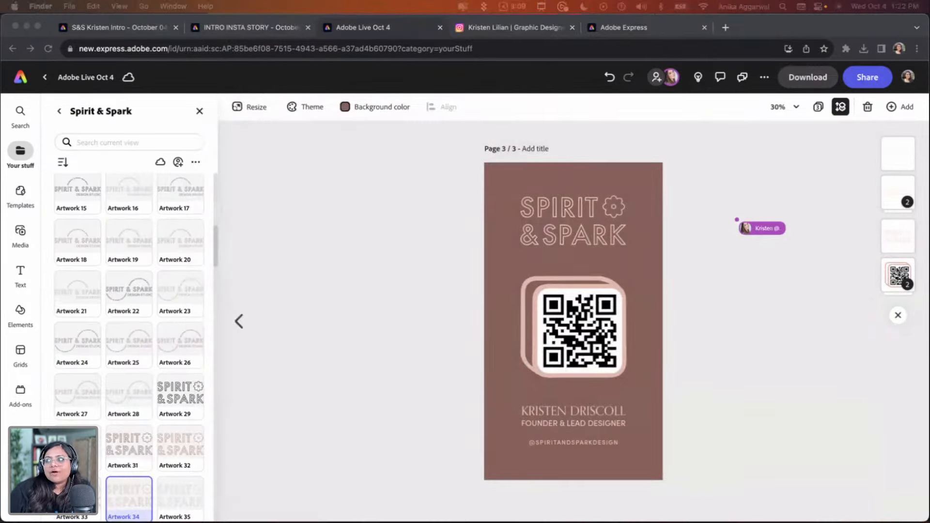
drag(929, 116, 712, 425)
drag(693, 474, 588, 320)
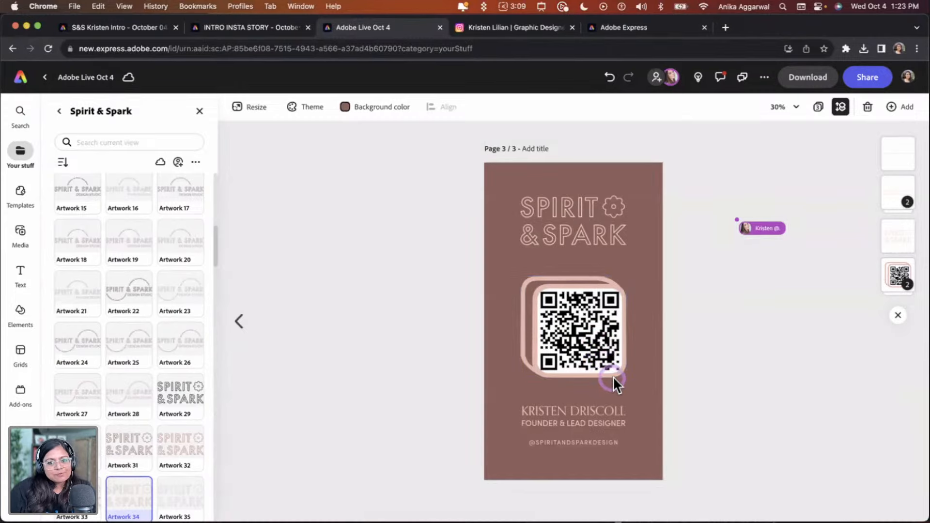
click(723, 492)
click(578, 310)
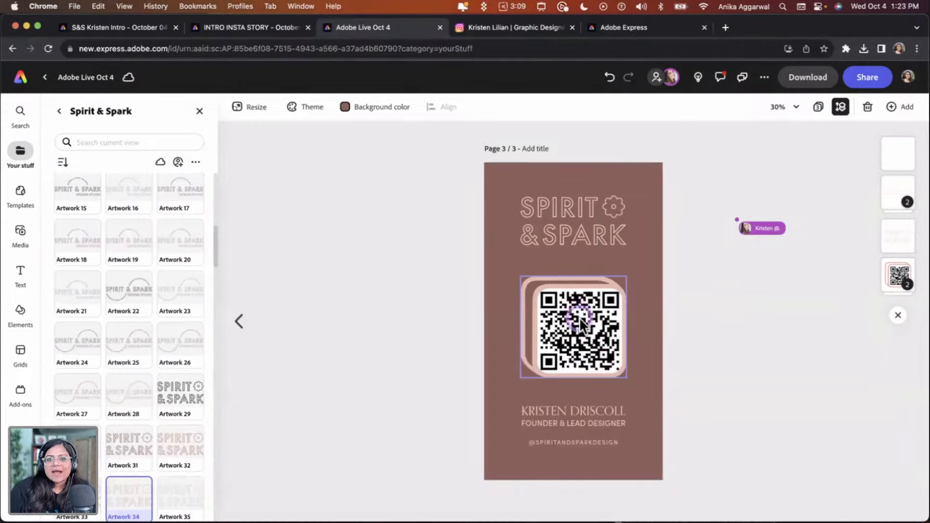
click(726, 349)
click(589, 314)
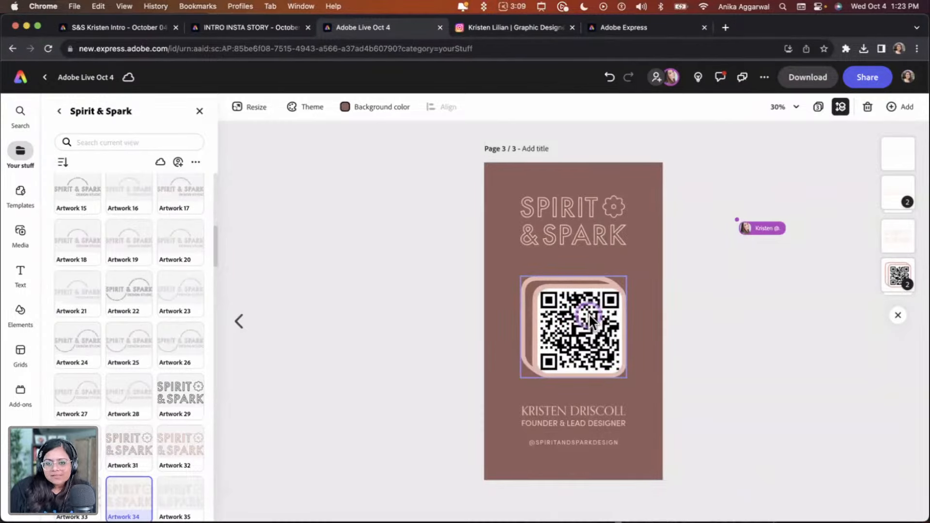
click(751, 397)
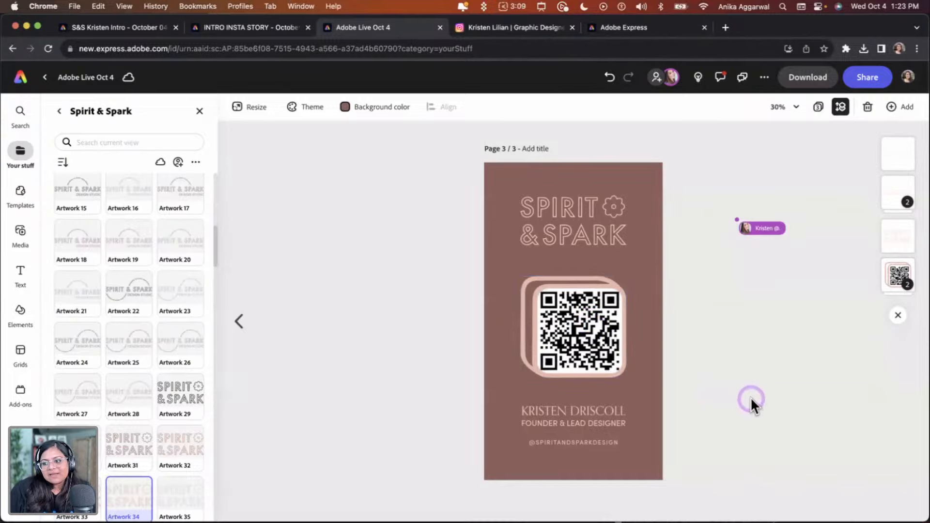
Change the title line's fill to the lightest pink Spirit & Spark brand swatch
click(602, 415)
click(569, 424)
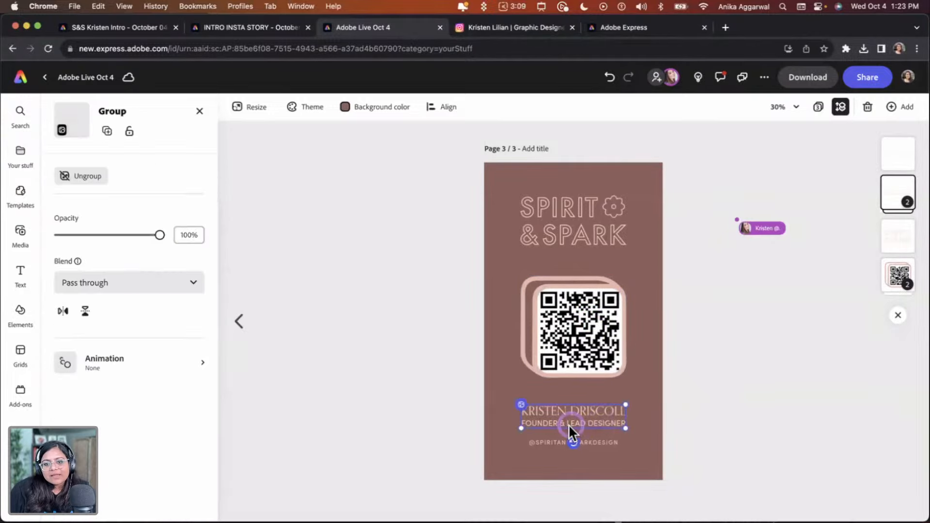
click(565, 423)
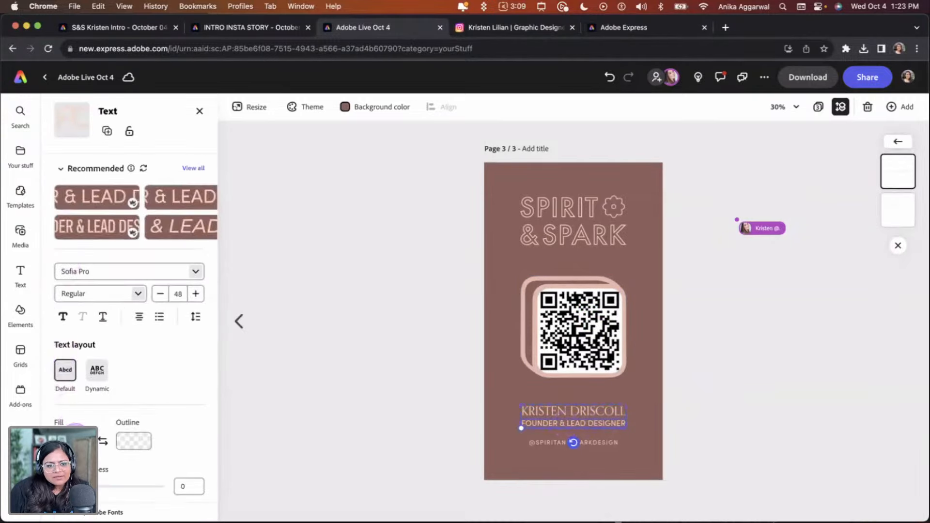
click(73, 441)
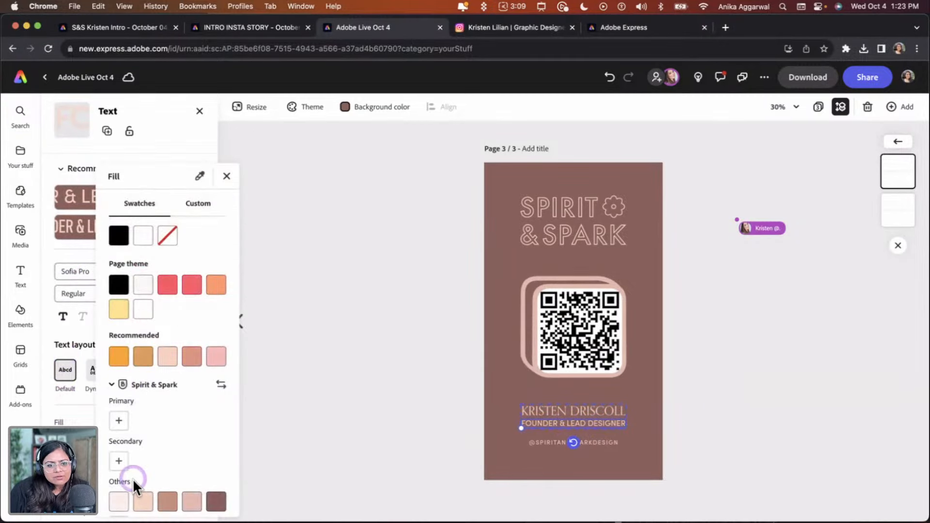
click(120, 502)
click(351, 404)
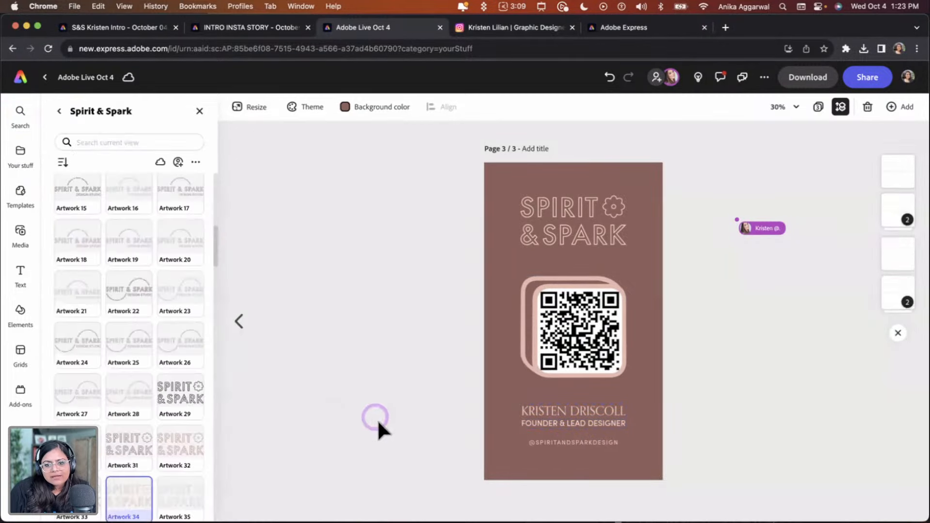
Duplicate the handle line and replace the copy's text with the business phone number
click(561, 443)
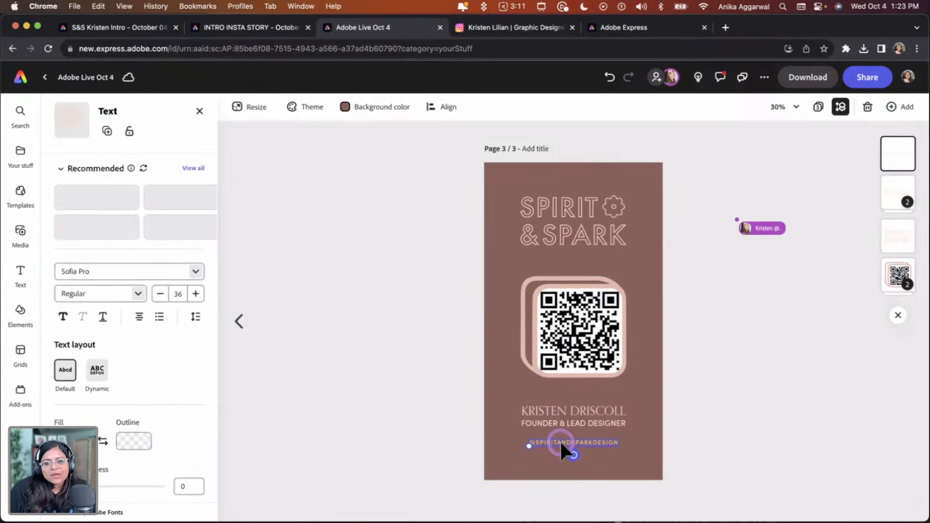
mouse_move(559, 439)
mouse_down()
mouse_move(560, 453)
mouse_move(560, 440)
mouse_up()
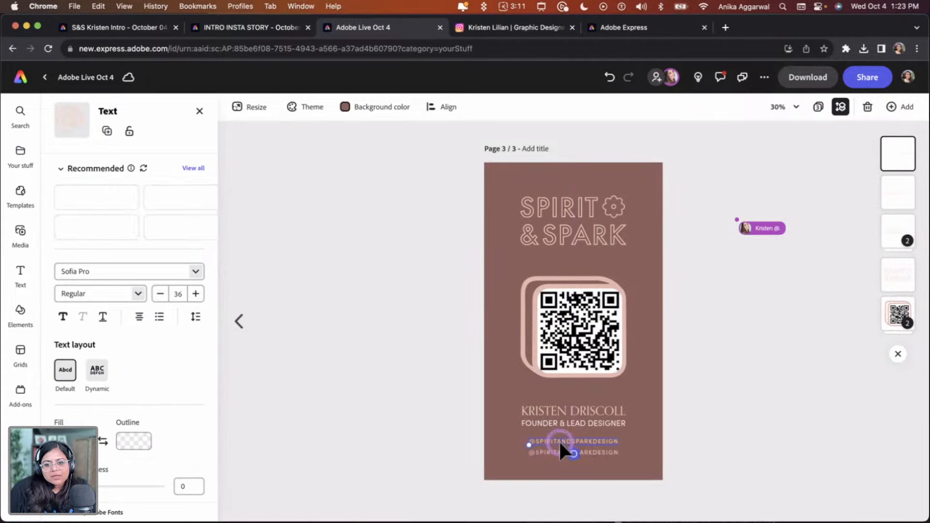
scroll(555, 439, up, 6)
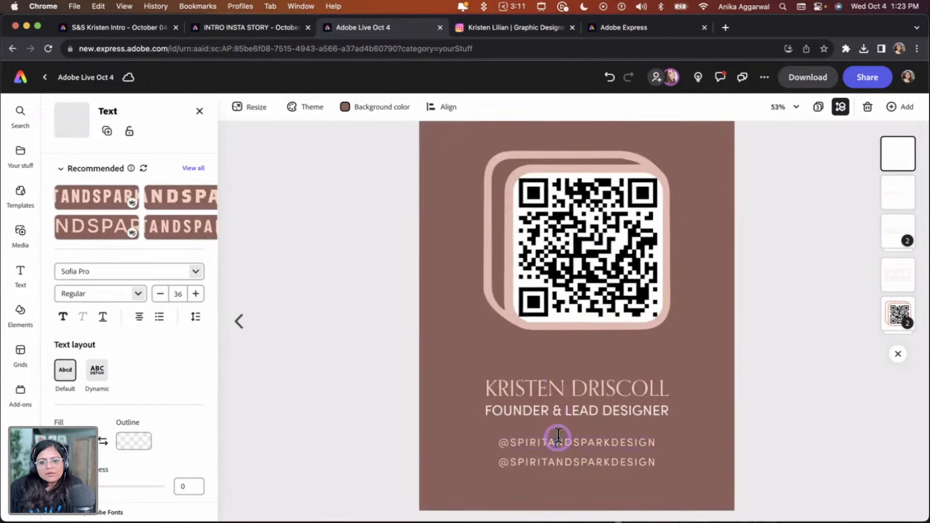
double_click(536, 443)
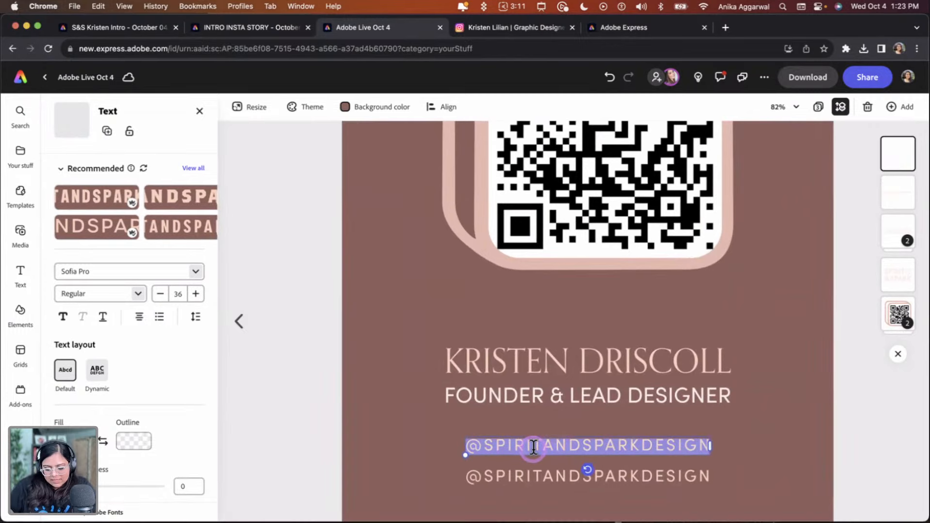
key(BackSpace)
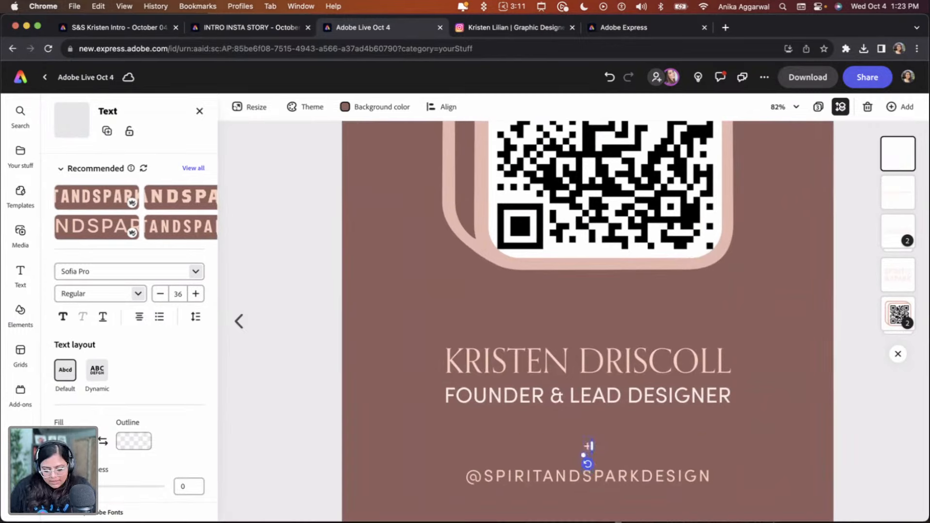
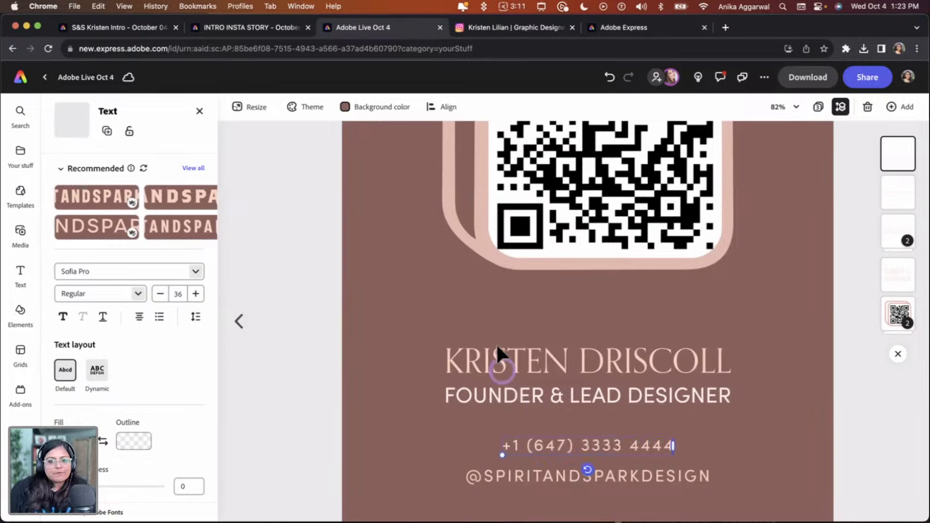
click(339, 363)
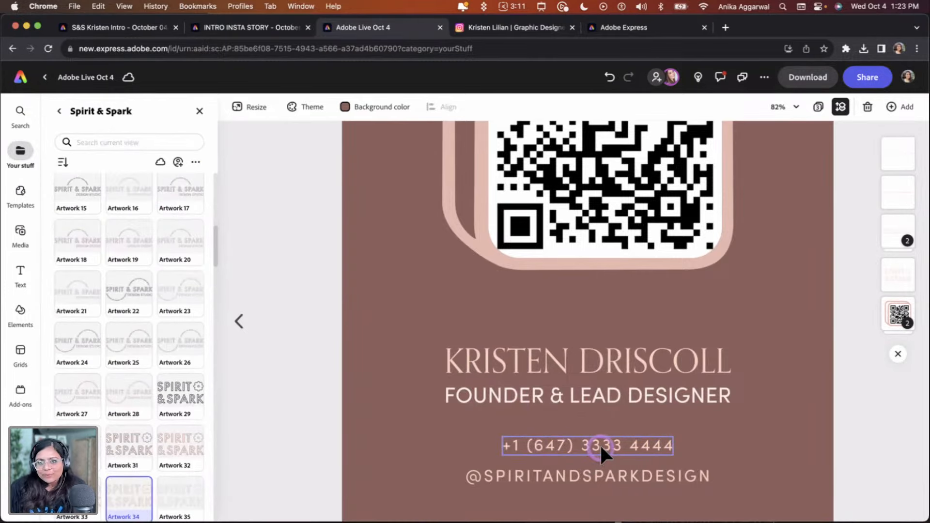
Open the page overview and select the business card's front page
scroll(600, 445, down, 2)
scroll(629, 431, down, 4)
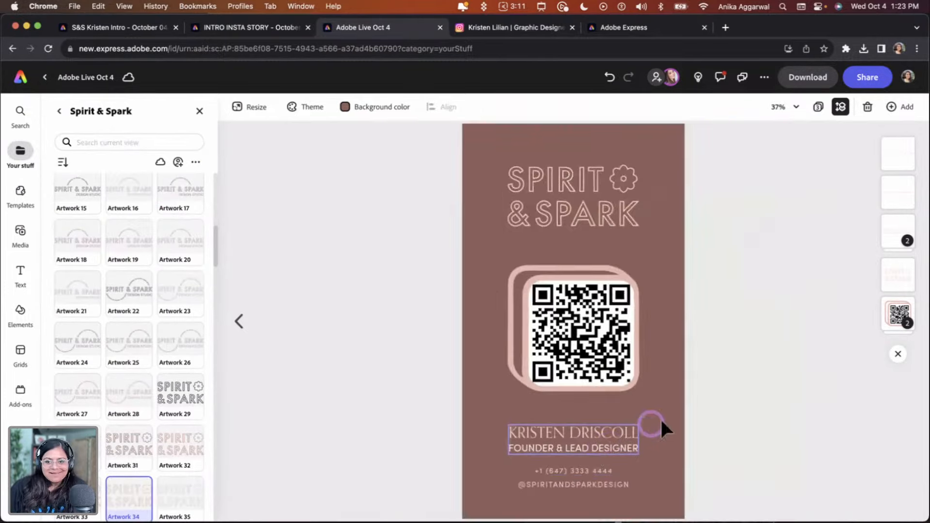
scroll(724, 401, down, 1)
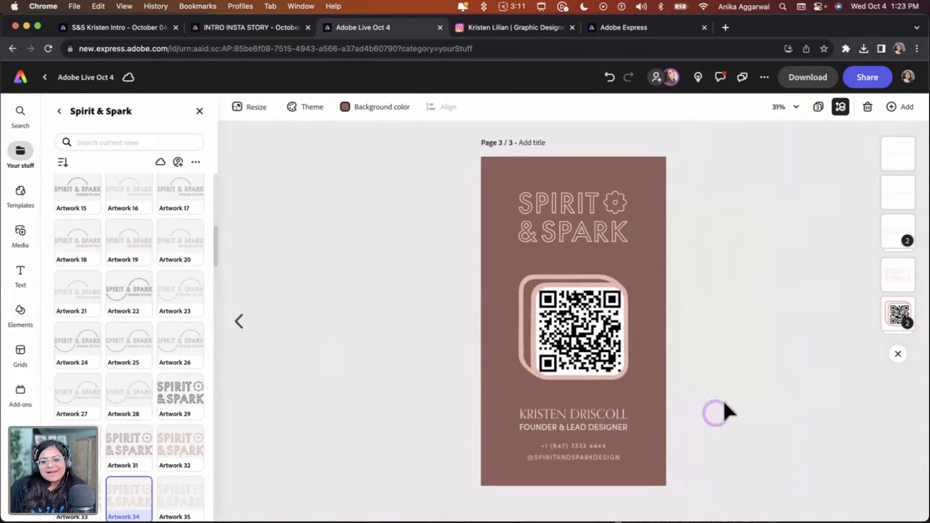
click(578, 443)
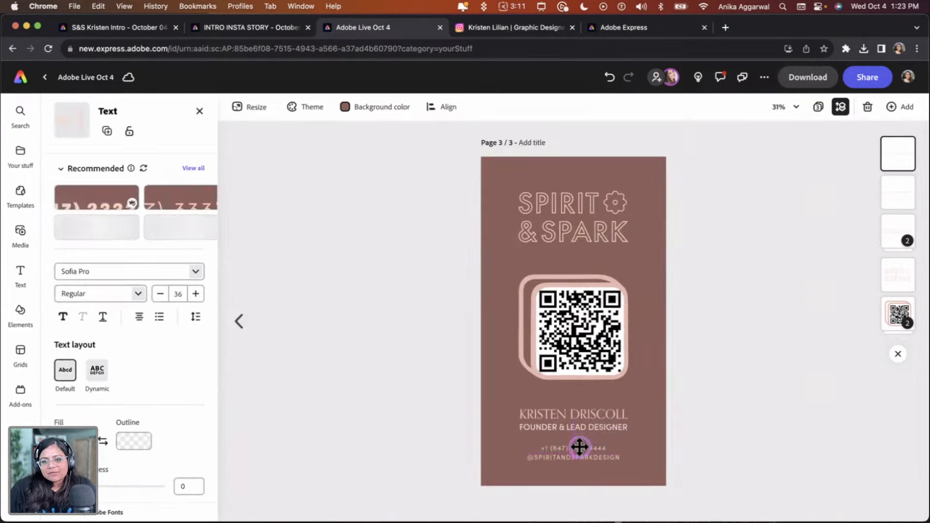
click(752, 387)
click(819, 107)
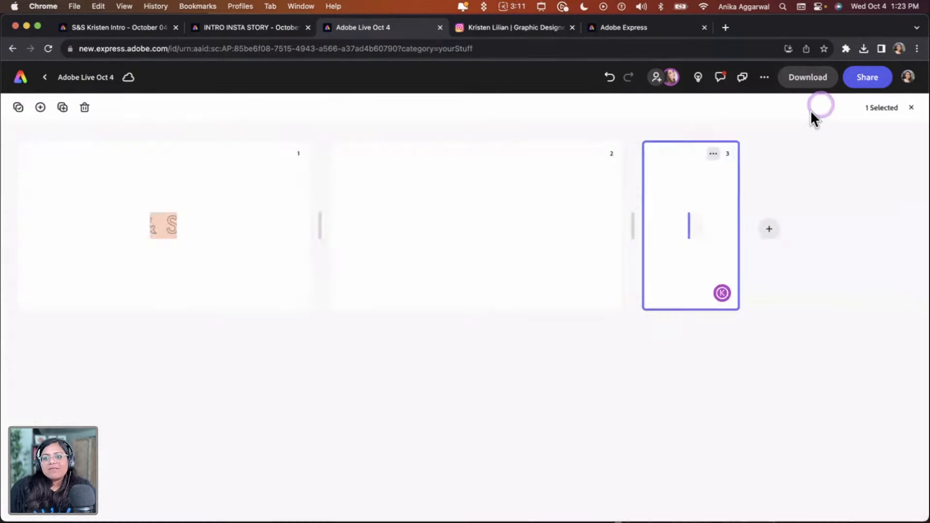
click(177, 208)
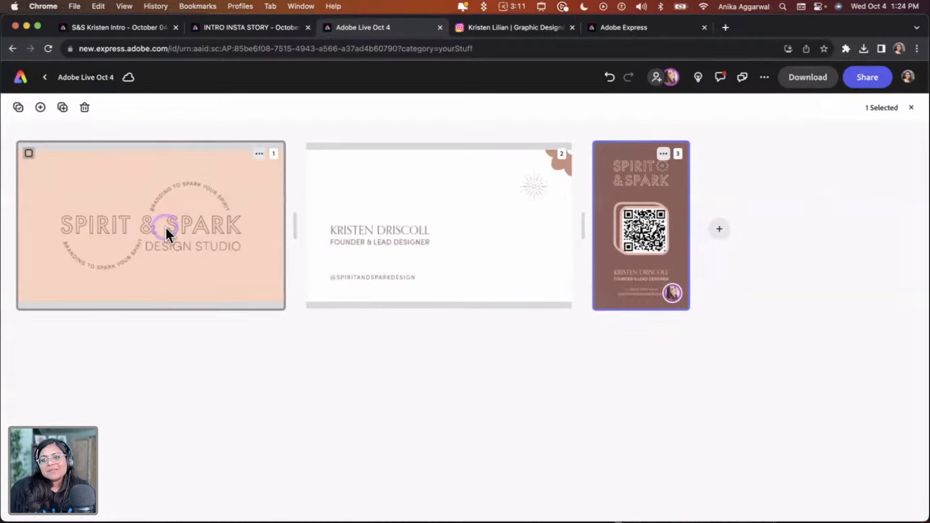
Open the Instagram story page for editing from the page overview
click(672, 220)
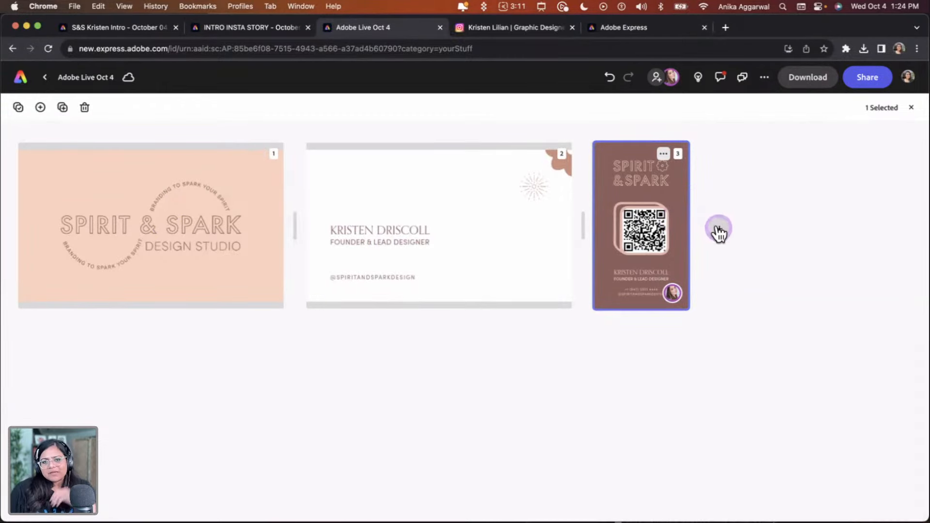
double_click(631, 212)
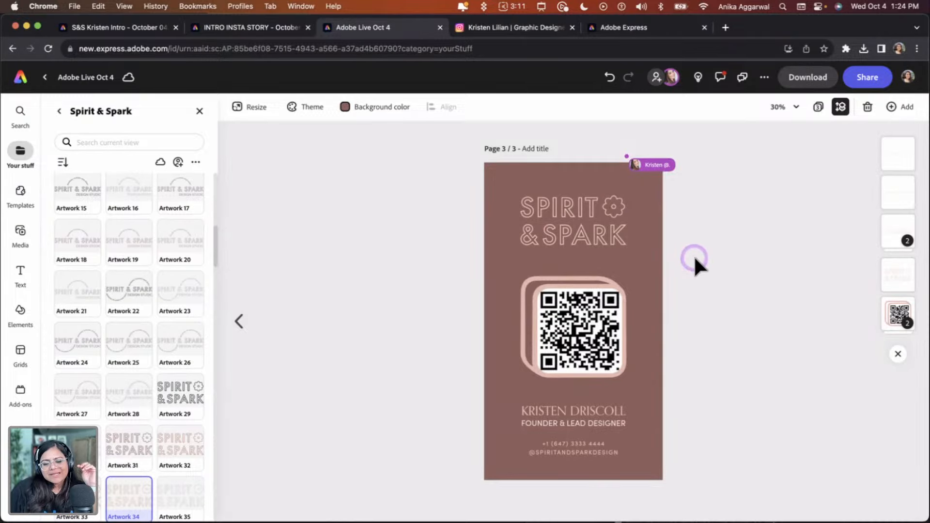
click(199, 112)
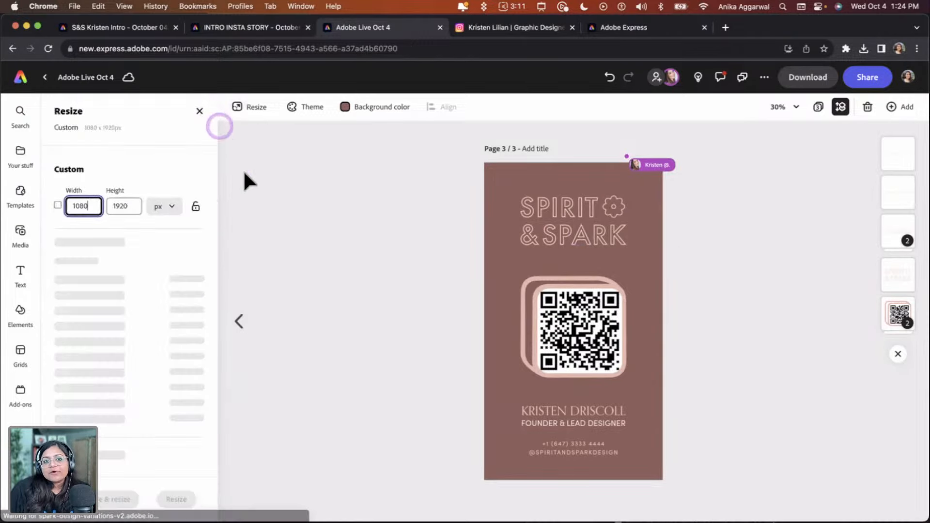
click(198, 111)
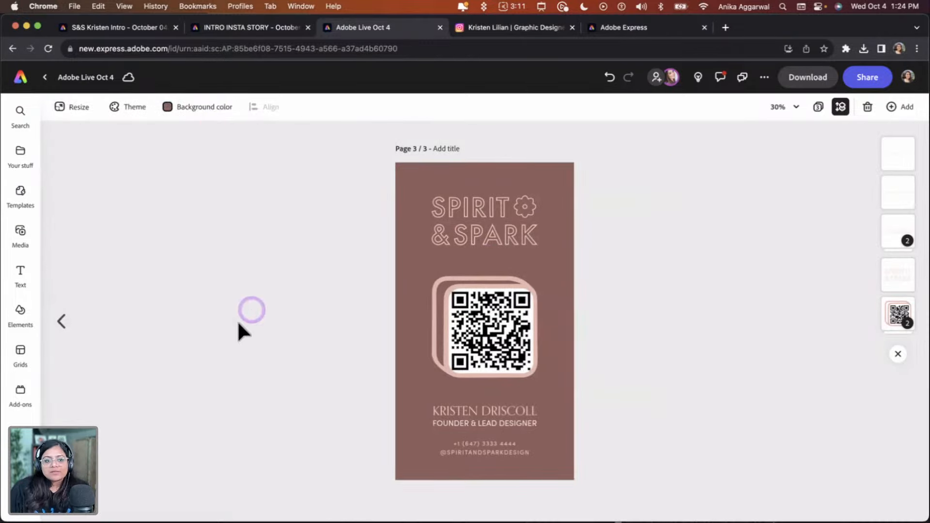
Search the add-ons for color and open the Color Blindness Simulator add-on
click(23, 403)
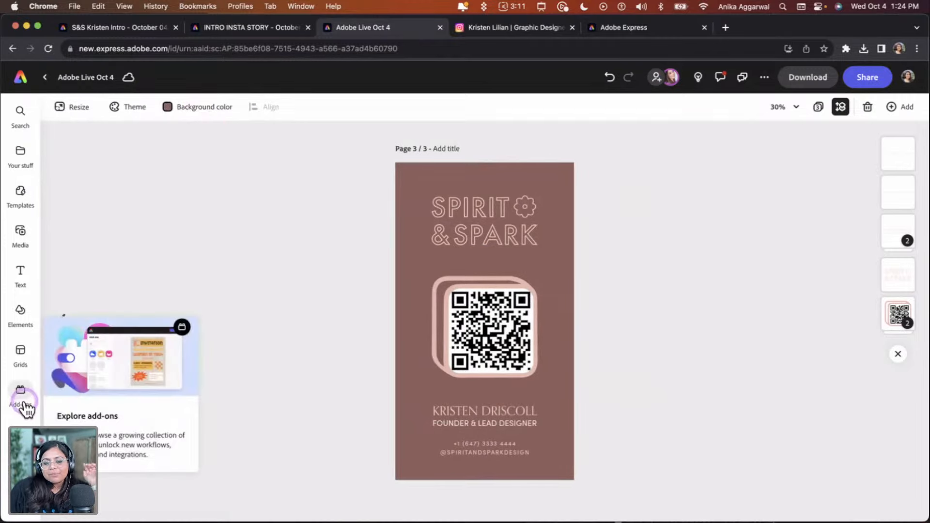
click(24, 407)
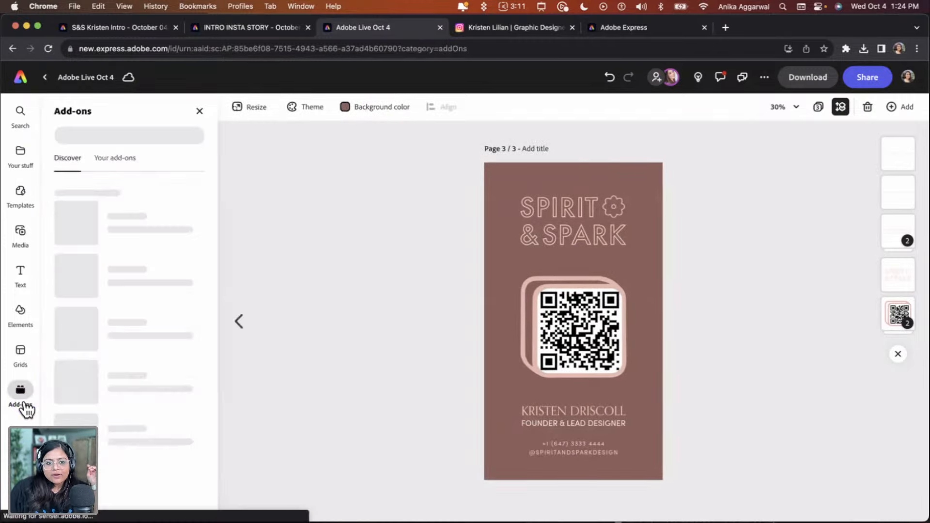
click(134, 238)
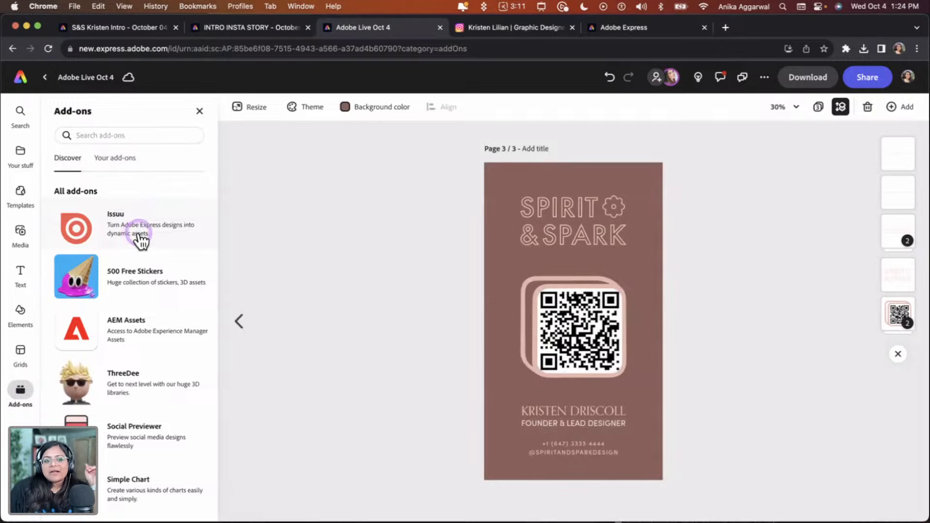
click(153, 225)
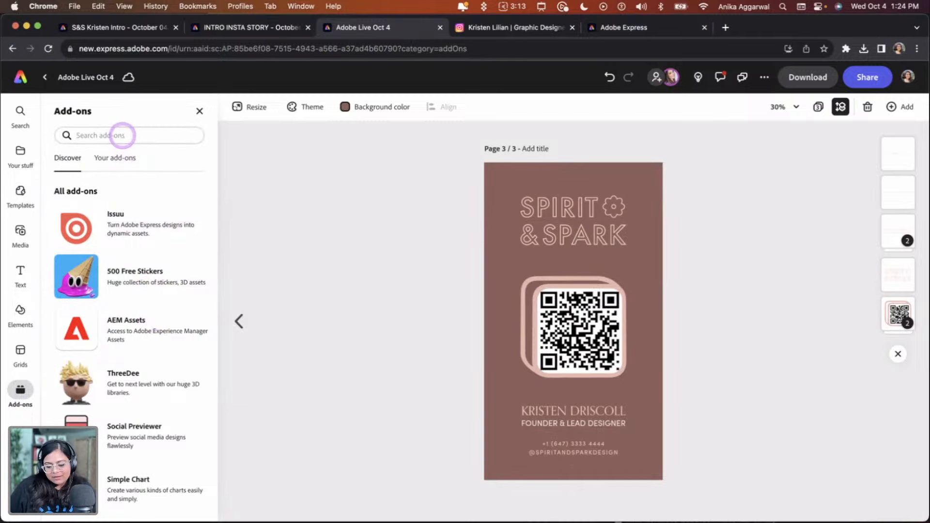
click(122, 135)
text(color)
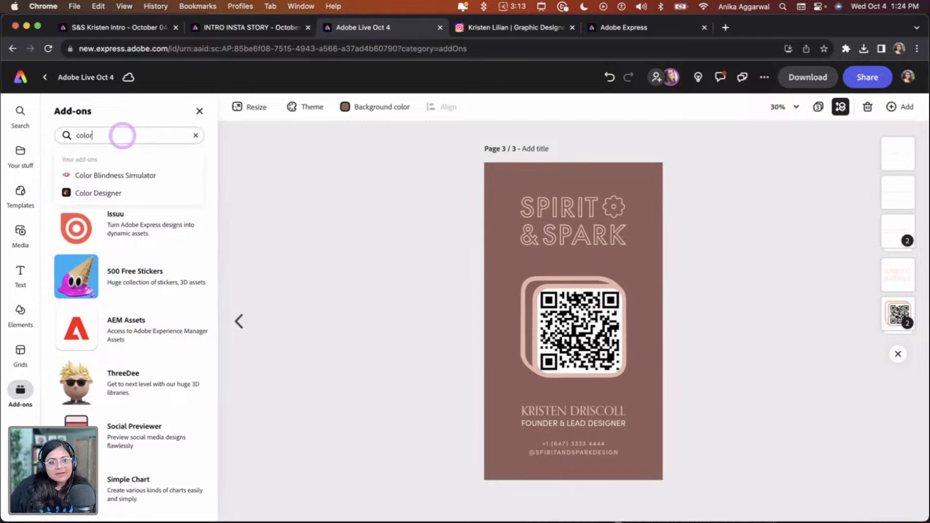
click(147, 178)
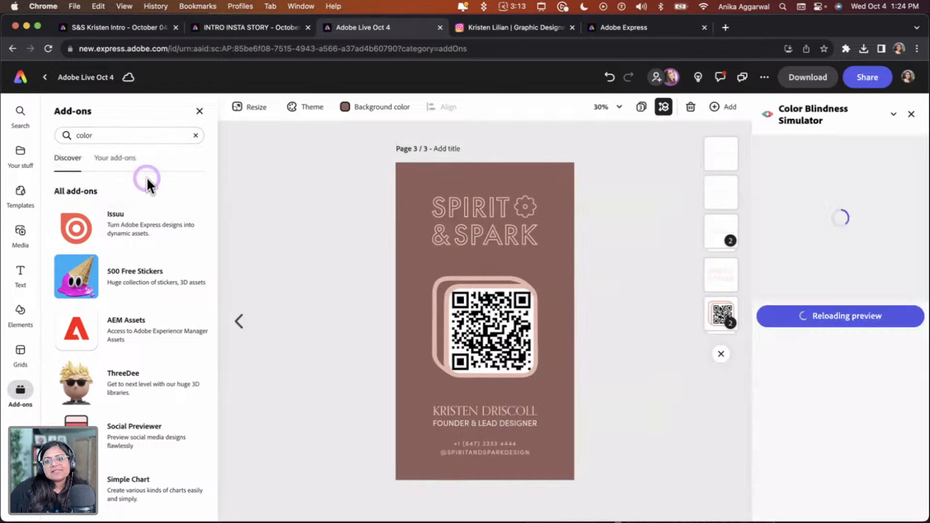
Open the simulator's preview of the story page in an external window and enlarge it
click(457, 327)
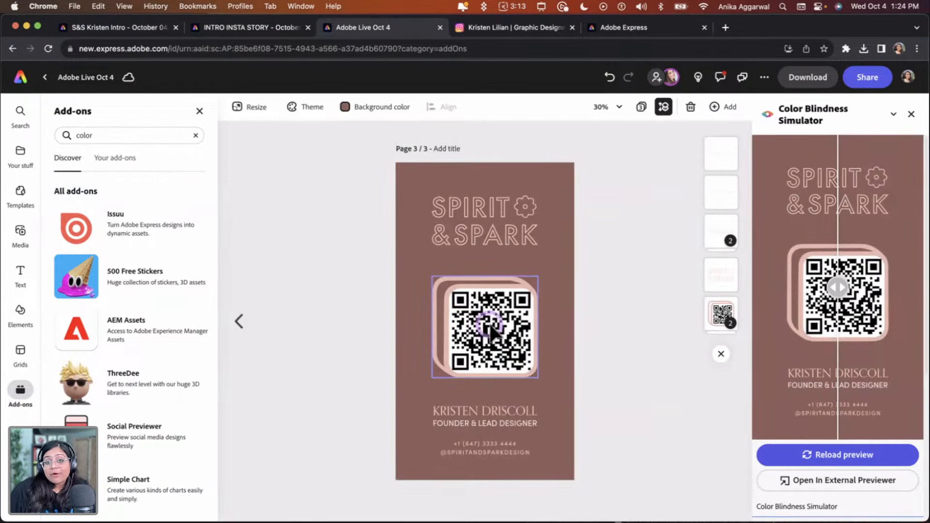
scroll(880, 403, down, 3)
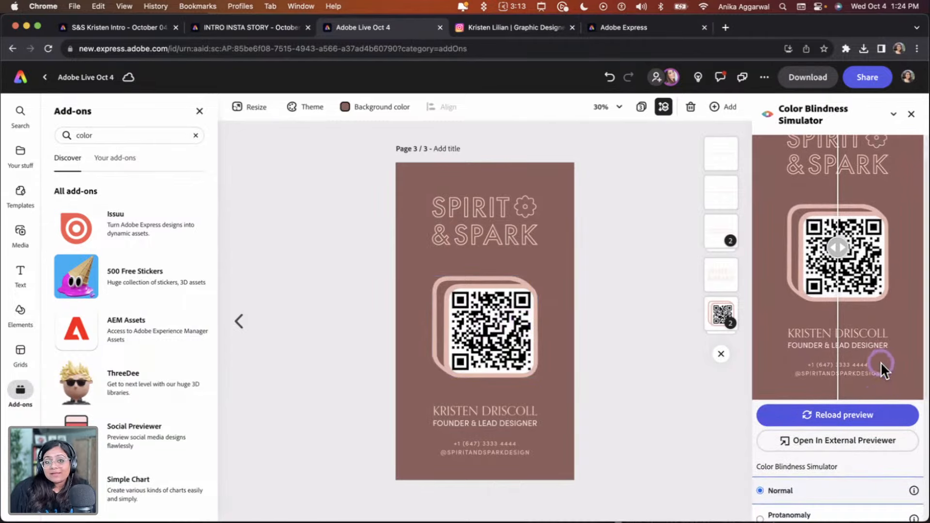
scroll(882, 356, down, 5)
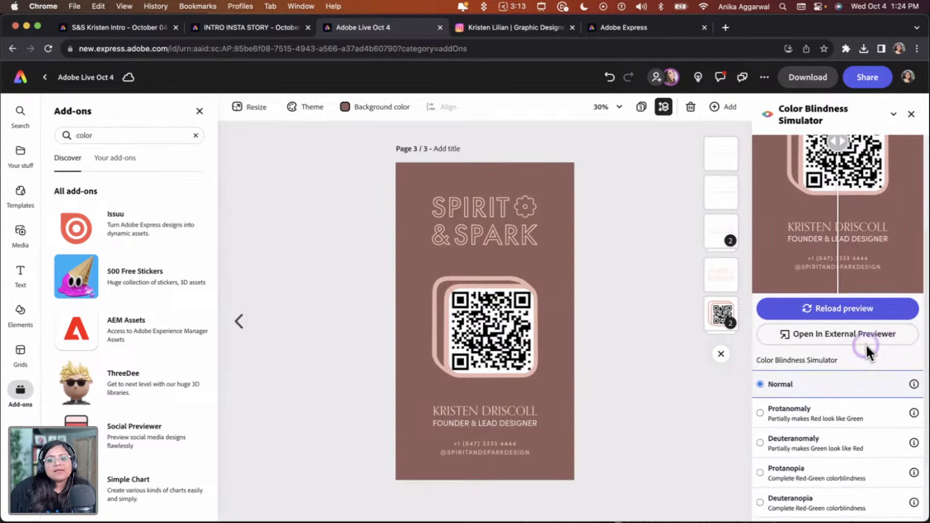
click(853, 335)
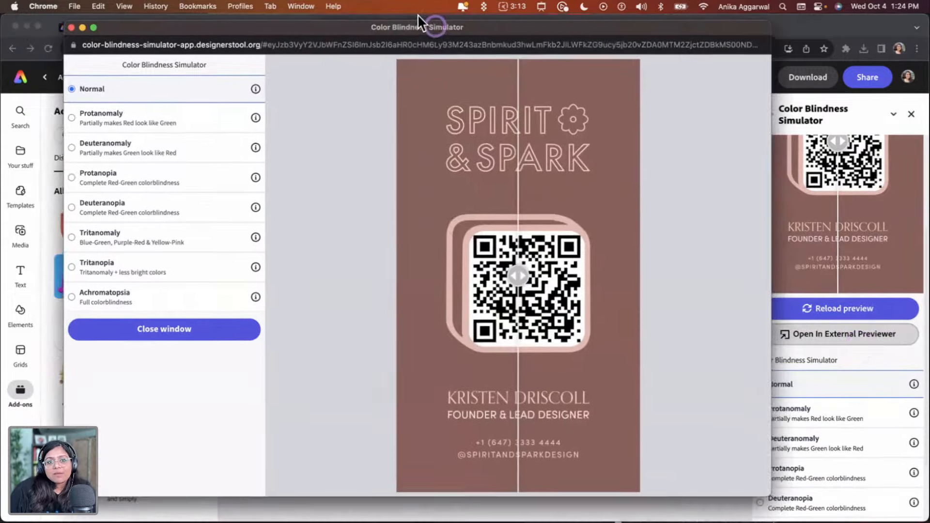
drag(419, 17, 386, 14)
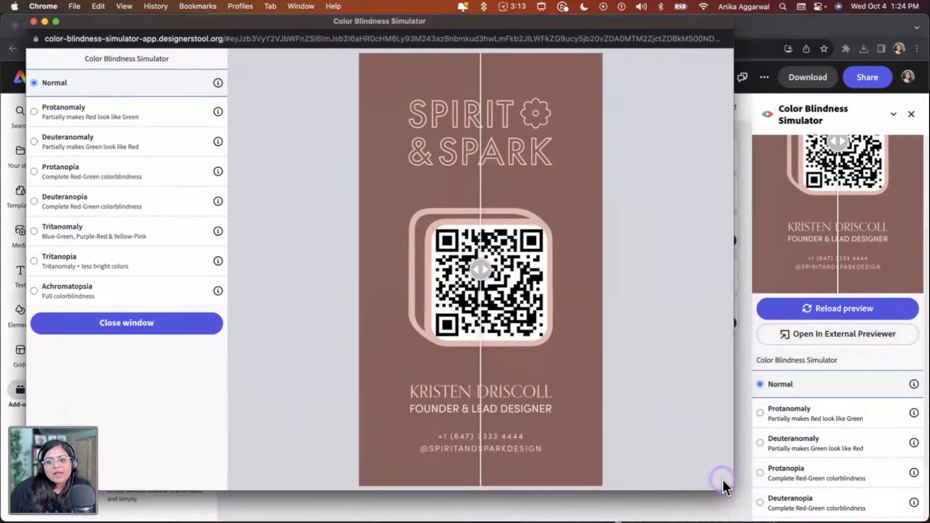
drag(734, 491, 929, 516)
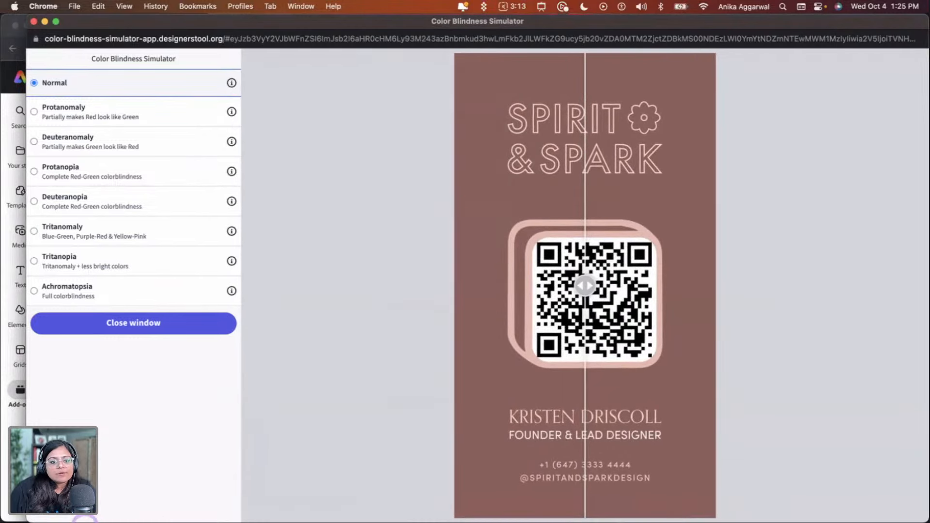
drag(21, 518, 1, 520)
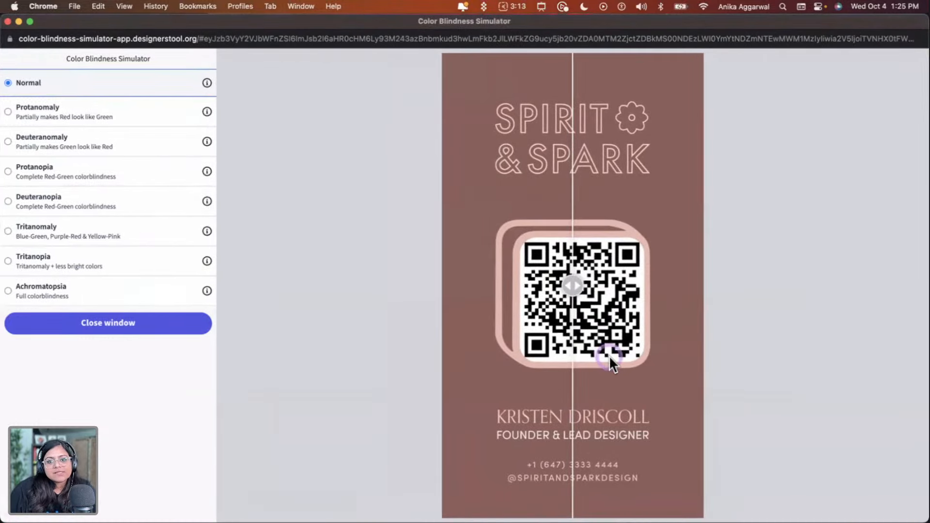
drag(575, 291, 599, 286)
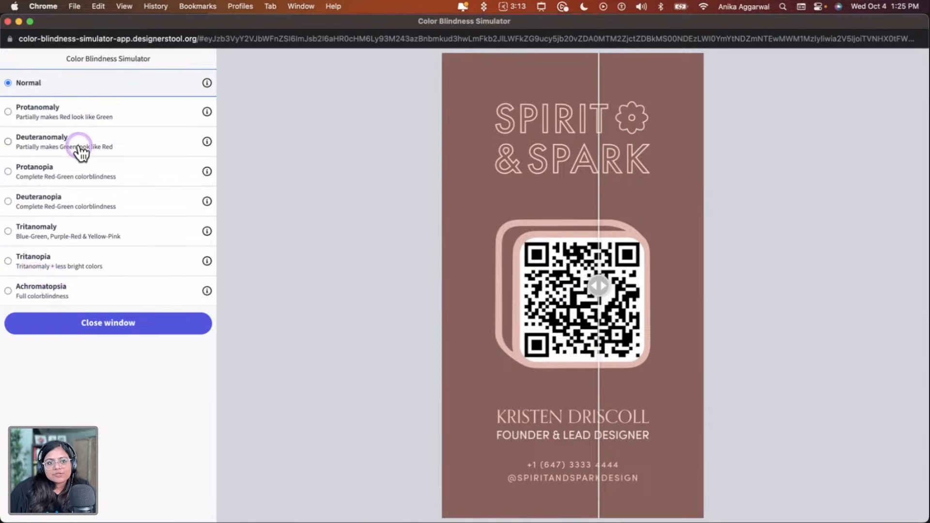
Preview the story page under each colour-blindness simulation from Protanomaly to Achromatopsia, comparing with the split slider
click(32, 108)
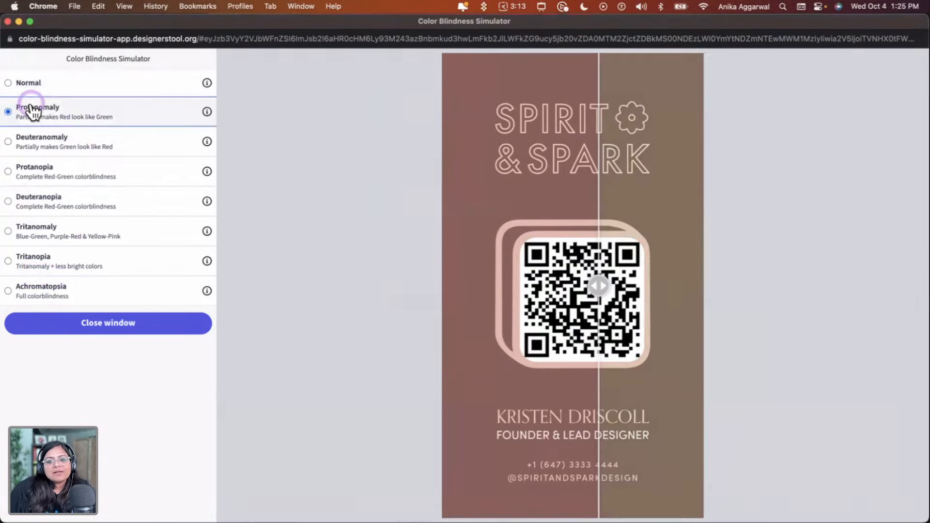
click(686, 279)
drag(609, 282, 478, 292)
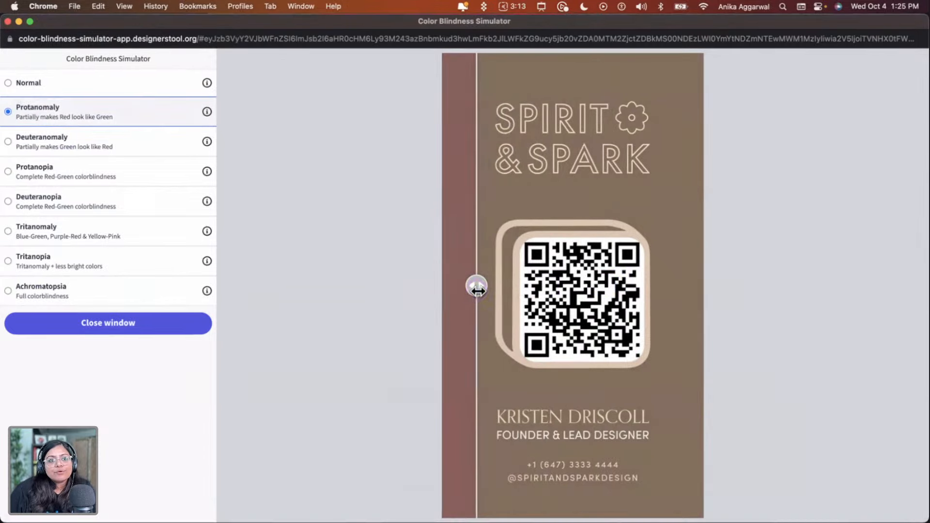
drag(477, 290, 575, 309)
click(36, 140)
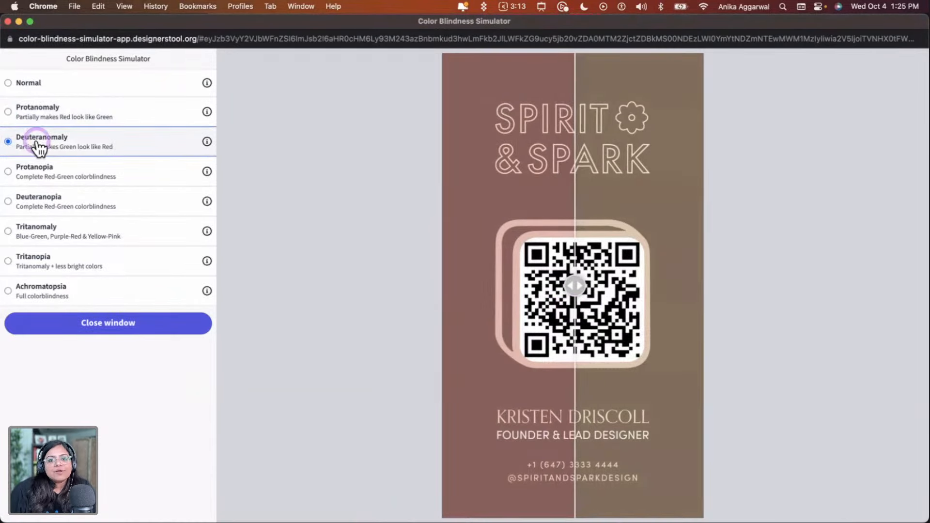
click(44, 170)
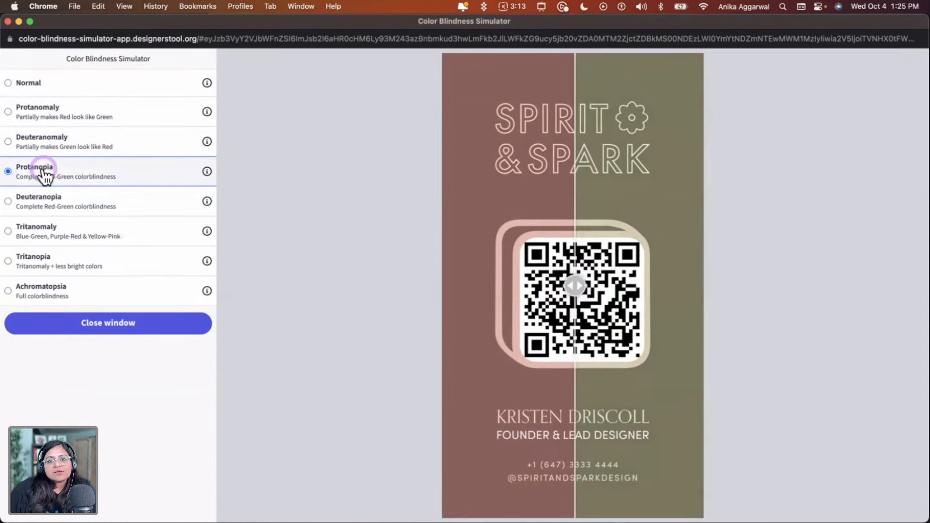
click(57, 201)
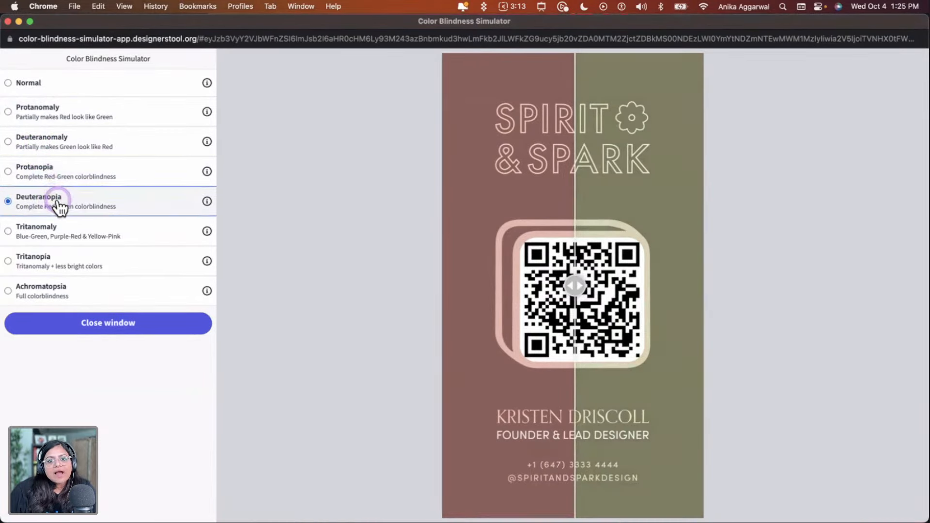
click(63, 227)
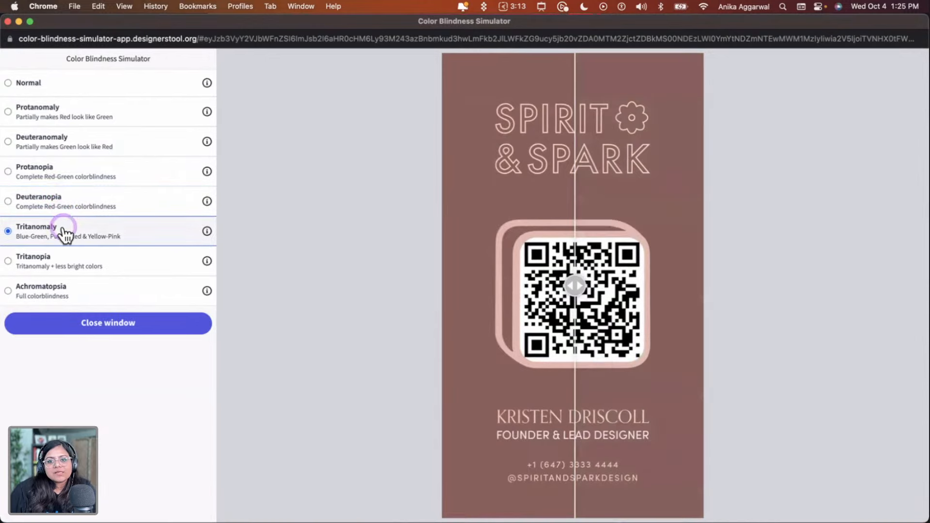
click(78, 271)
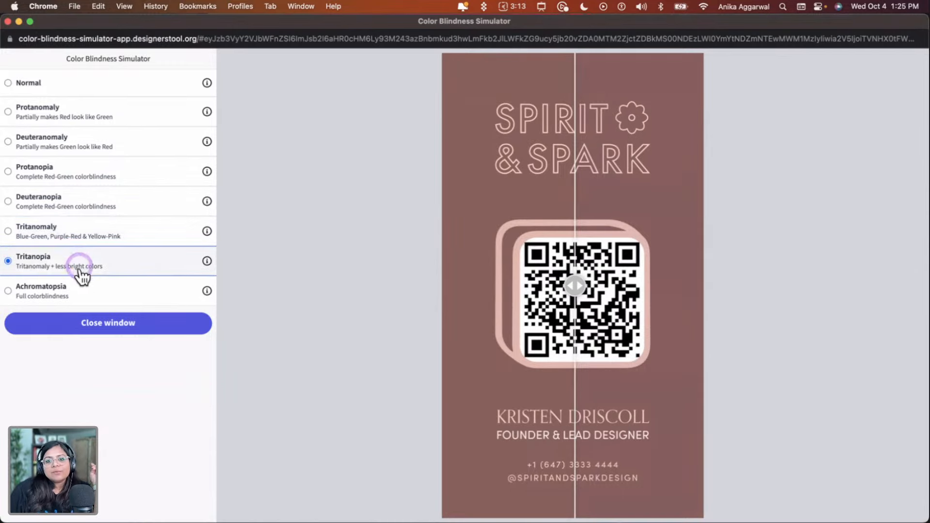
click(87, 295)
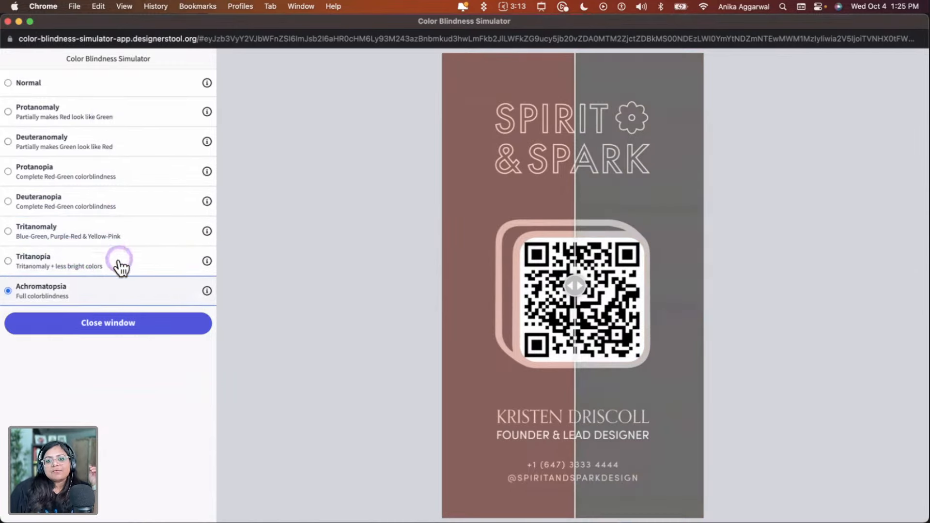
Compare the Achromatopsia view with the slider, revisit the other simulations, reset to Normal and close the previewer
drag(578, 284, 439, 266)
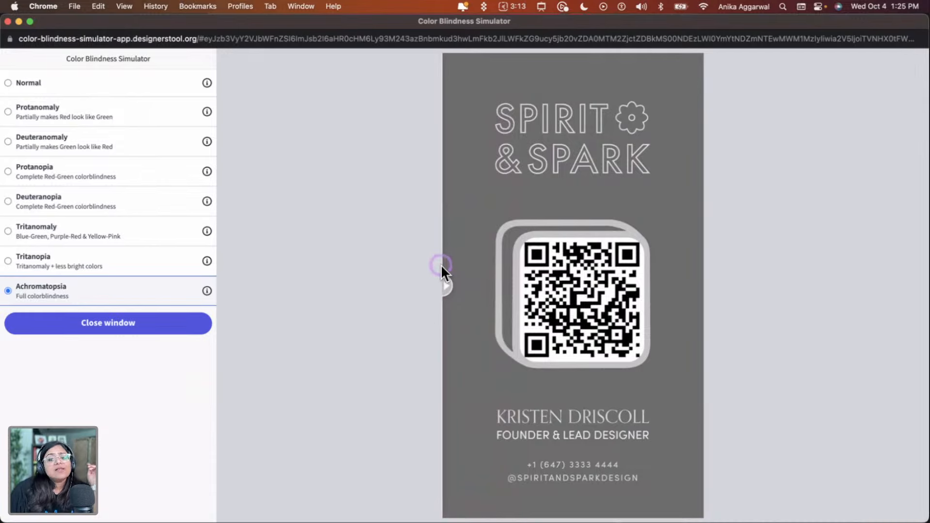
drag(441, 265, 581, 259)
click(27, 258)
click(57, 237)
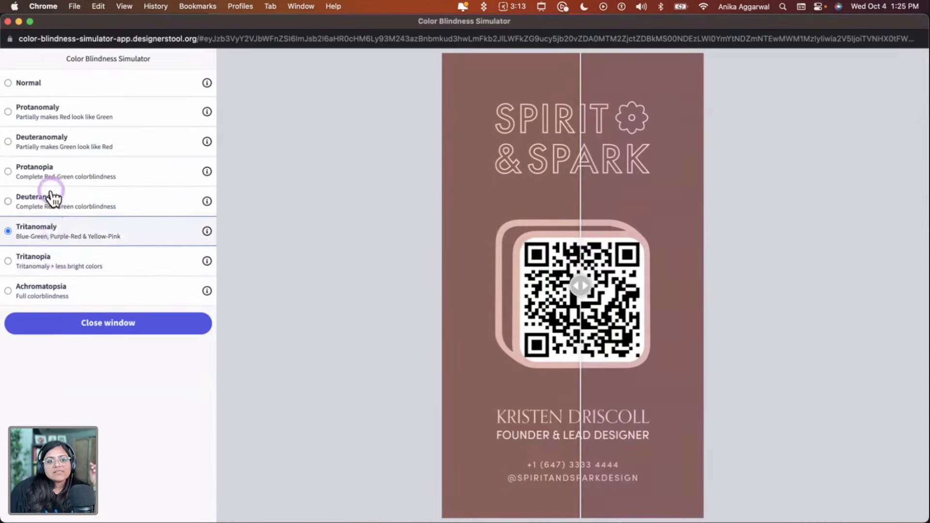
click(72, 167)
click(69, 145)
click(54, 111)
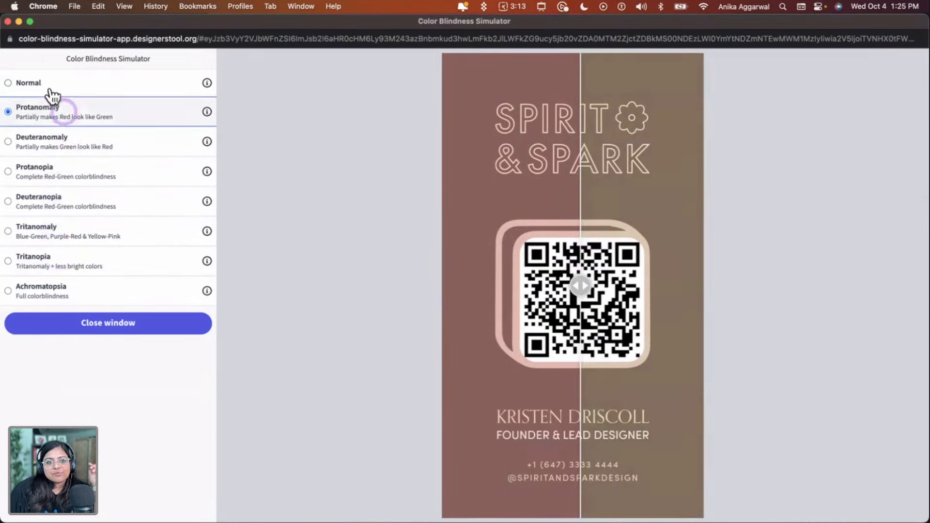
click(31, 84)
click(7, 22)
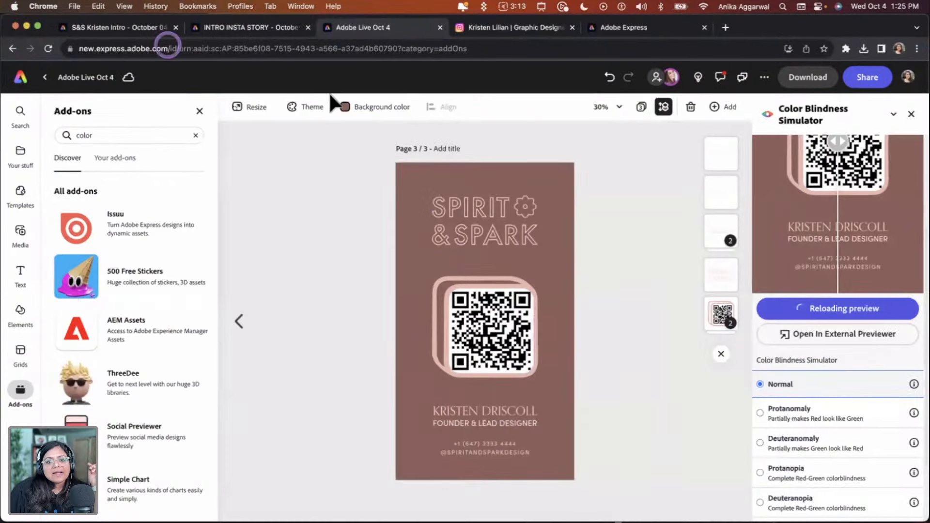
Change the QR code frame's fill to the darkest brown Spirit & Spark swatch and adjust the shade in the custom picker
click(488, 229)
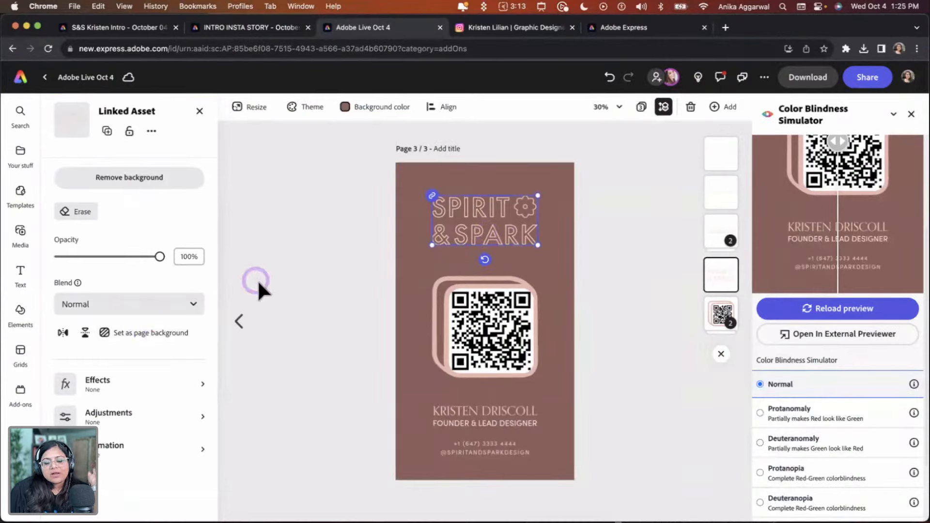
click(428, 310)
click(432, 302)
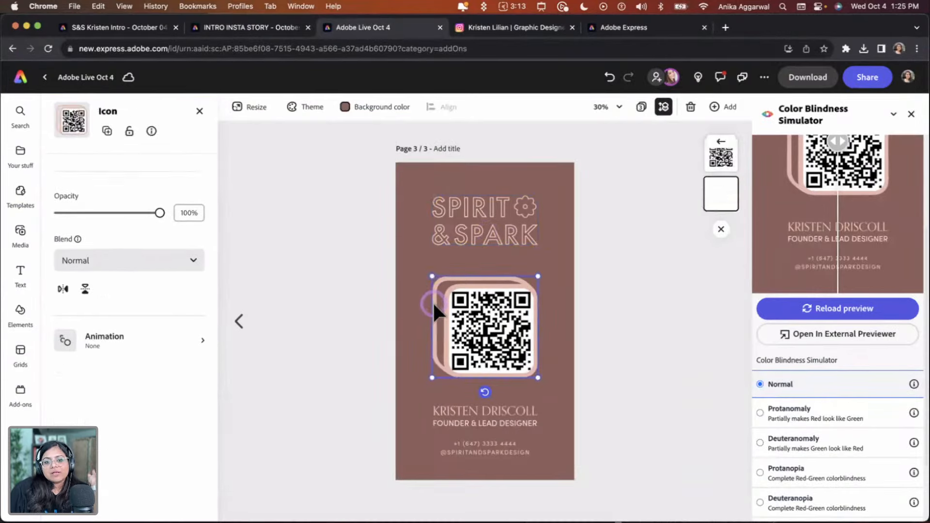
click(71, 190)
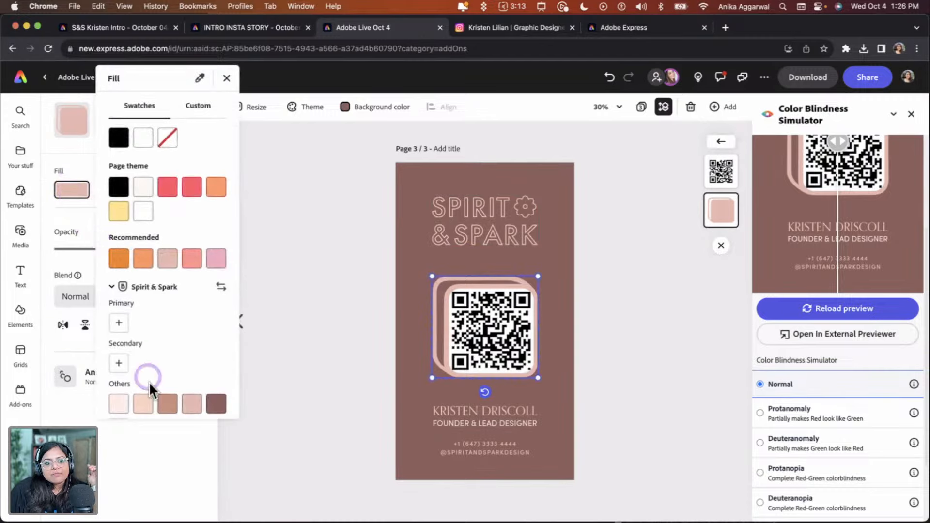
click(216, 403)
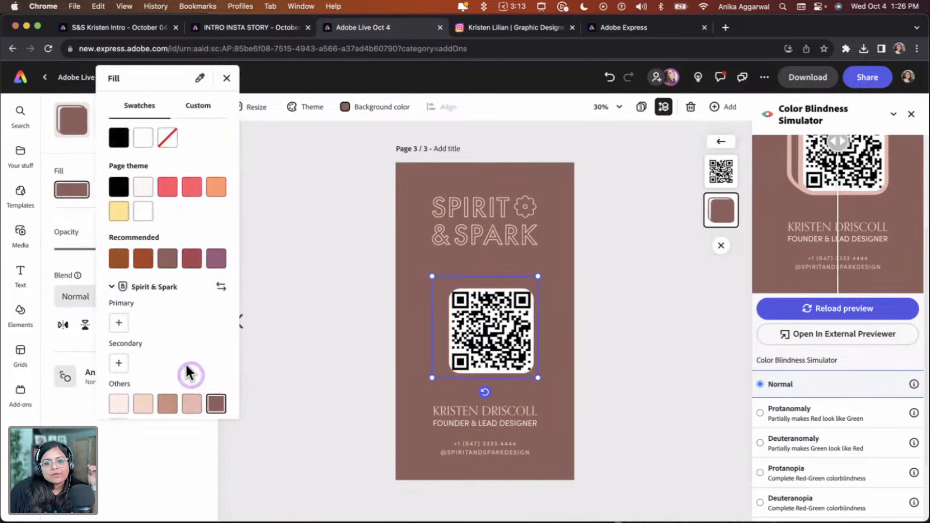
click(196, 110)
drag(144, 182, 126, 181)
click(637, 246)
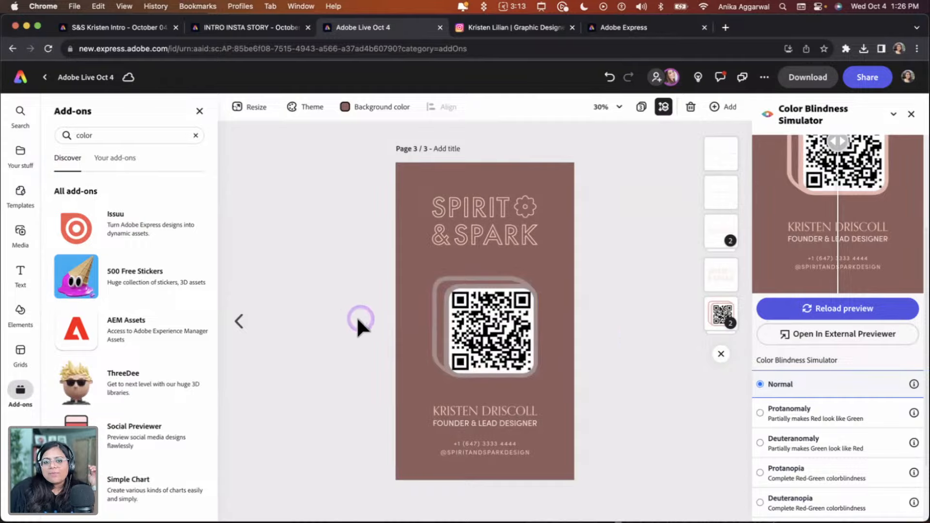
Reopen the story page in the simulator's external previewer, then reposition the window and enlarge it to fill the screen
click(812, 334)
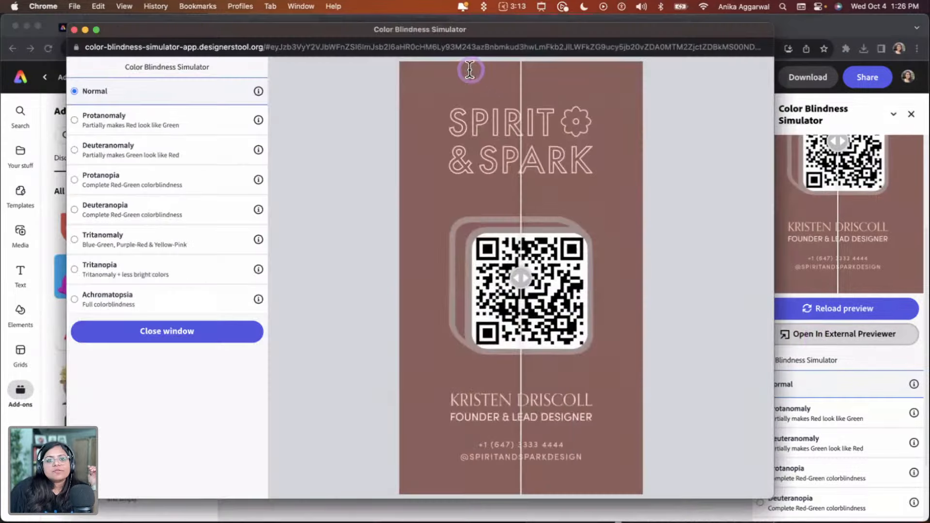
click(401, 30)
drag(401, 30, 358, 7)
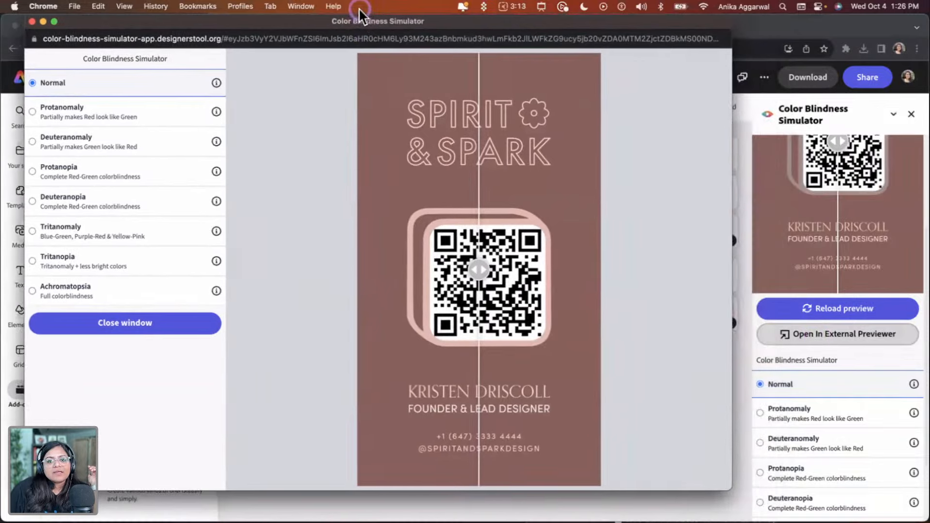
click(30, 22)
click(822, 311)
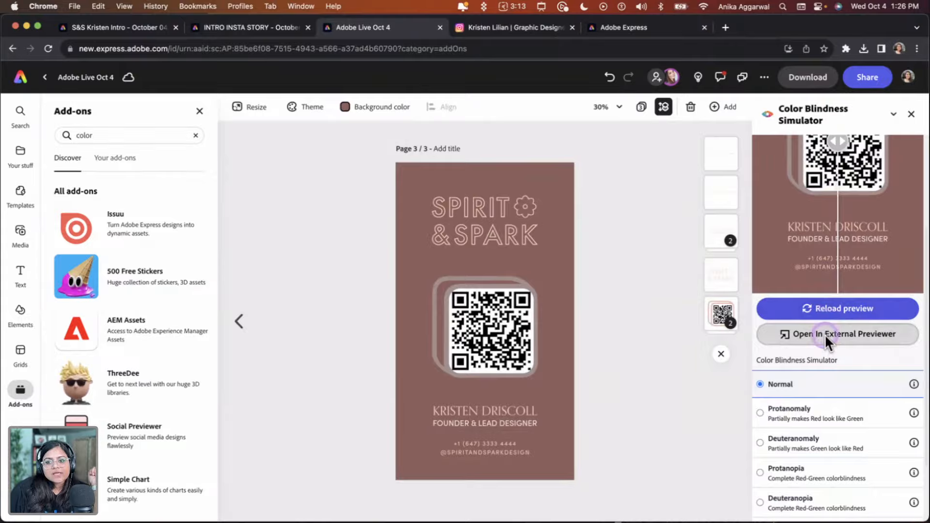
click(825, 334)
drag(312, 27, 243, 16)
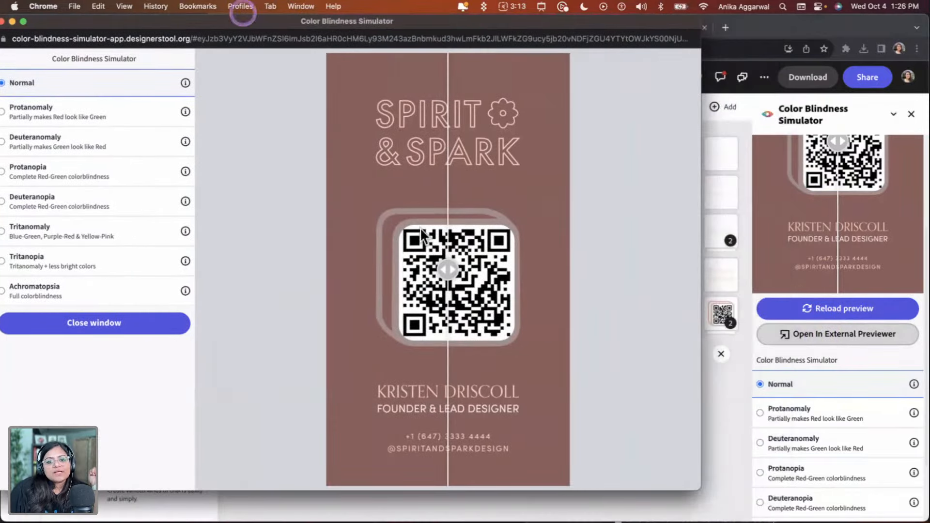
click(703, 489)
click(818, 335)
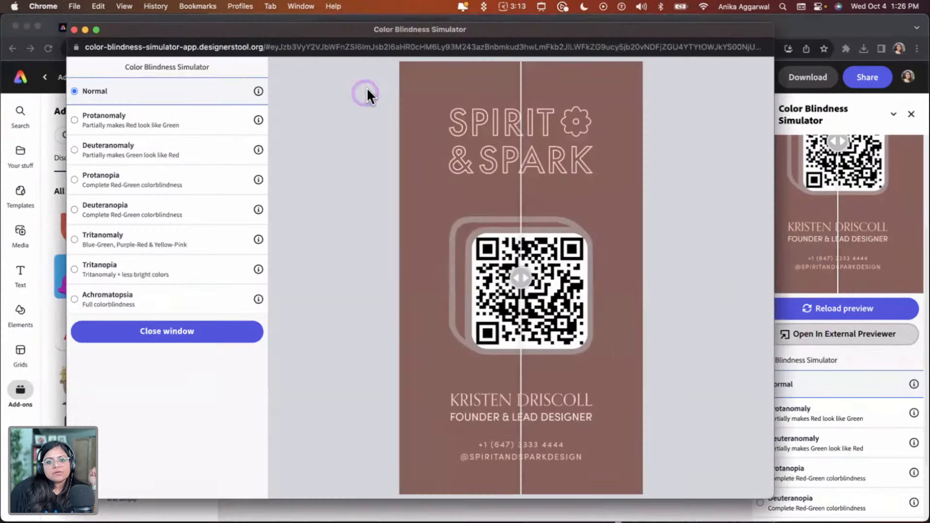
drag(343, 26, 280, 9)
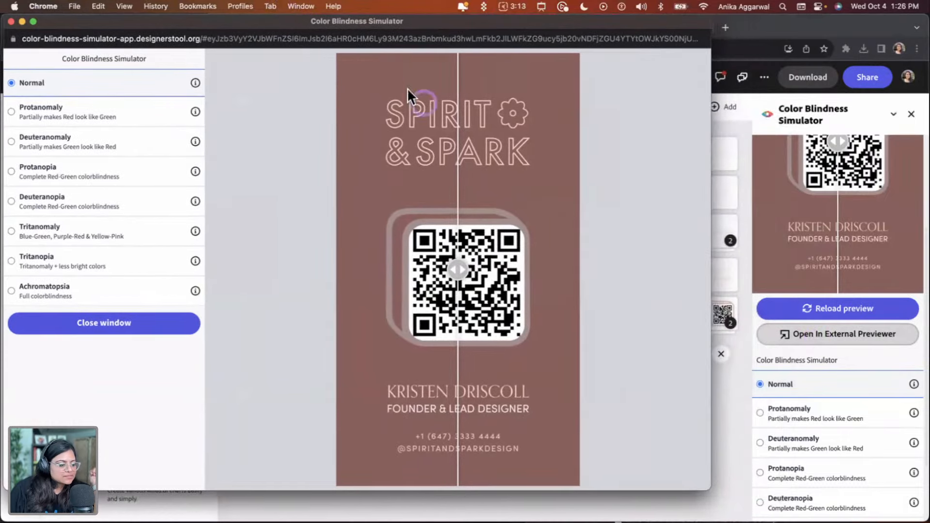
drag(712, 490, 928, 520)
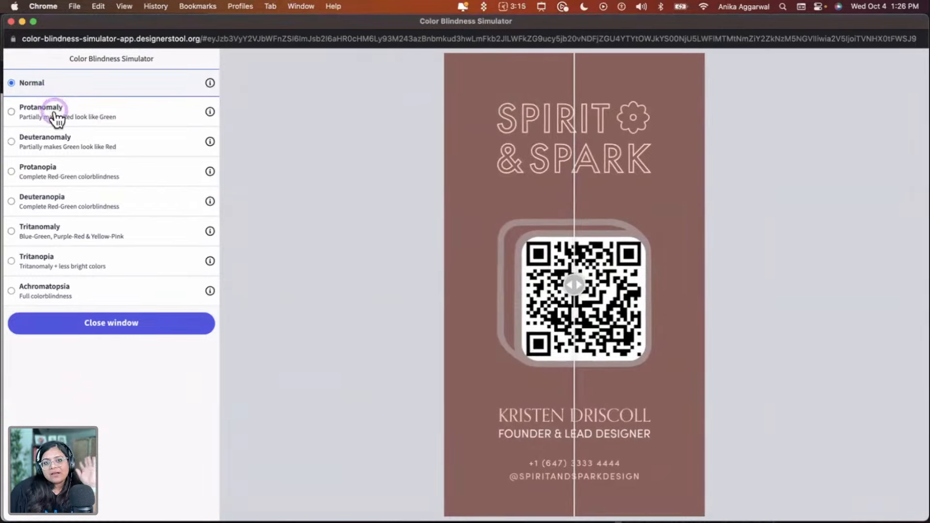
Preview the story page under each colour-blindness simulation in turn from Protanomaly to Achromatopsia
click(57, 118)
click(71, 148)
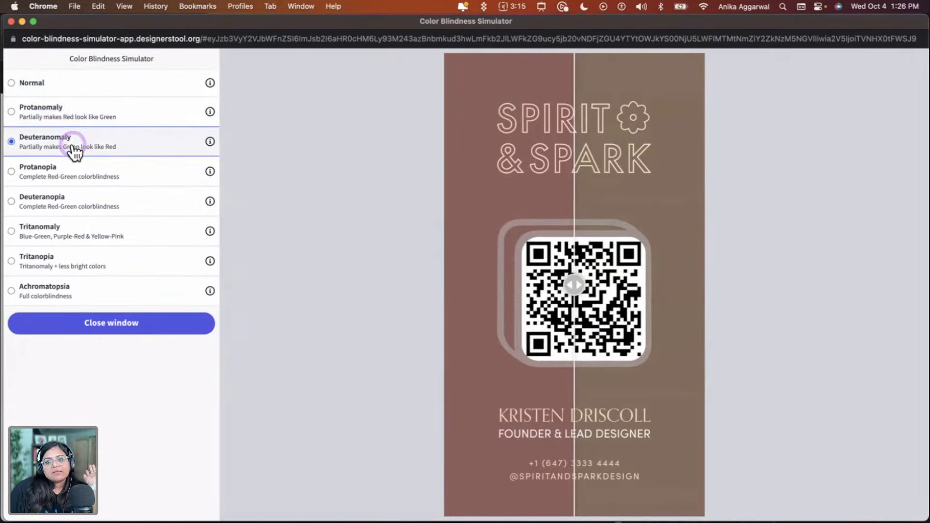
click(73, 173)
click(77, 207)
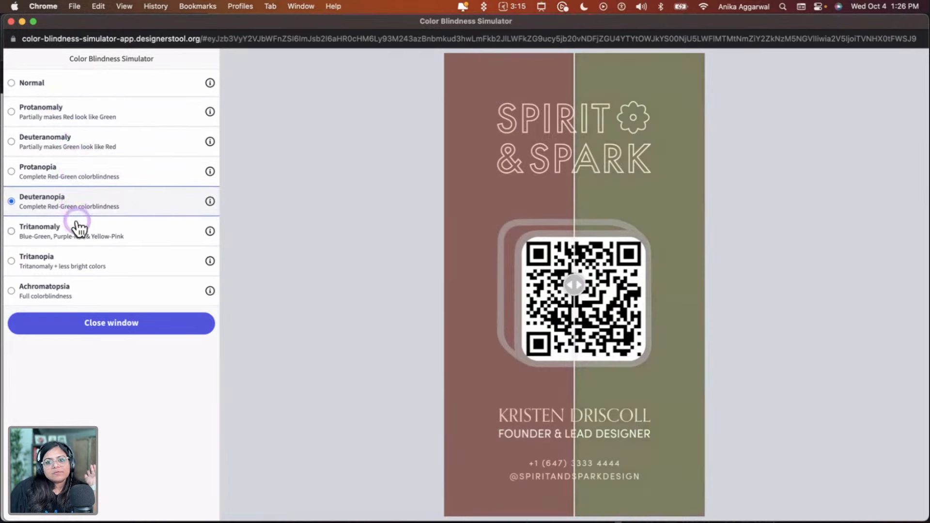
click(83, 238)
click(83, 268)
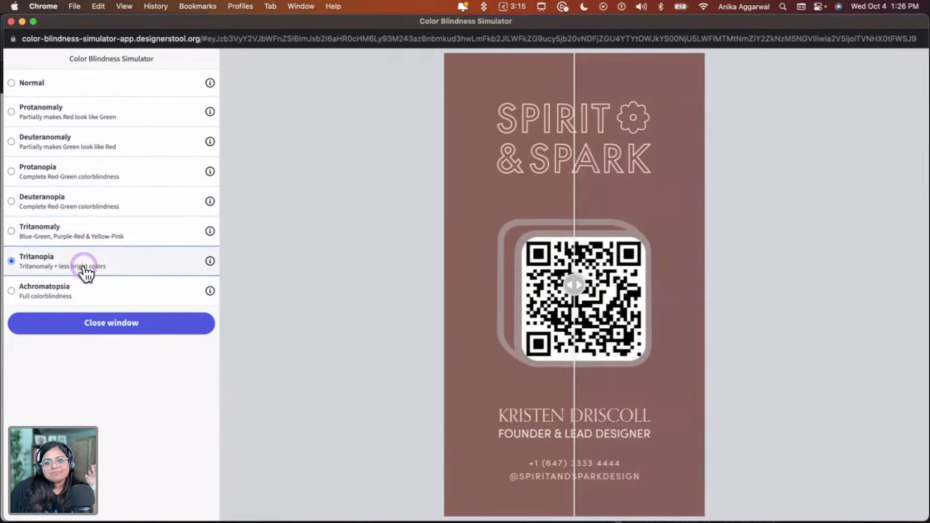
click(85, 294)
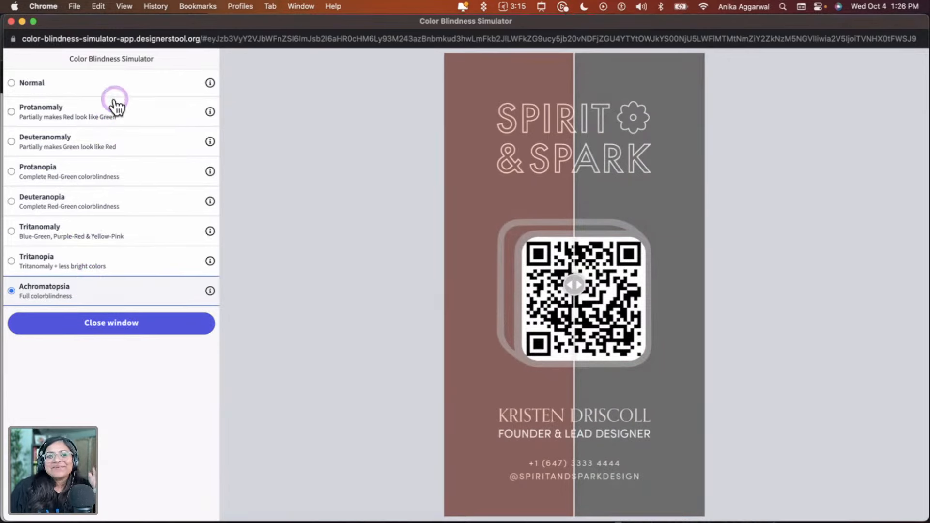
Shift the split slider, revisit Protanomaly through Deuteranopia, and close the previewer window
mouse_move(576, 284)
mouse_down()
mouse_move(530, 285)
mouse_move(568, 283)
mouse_up()
click(74, 114)
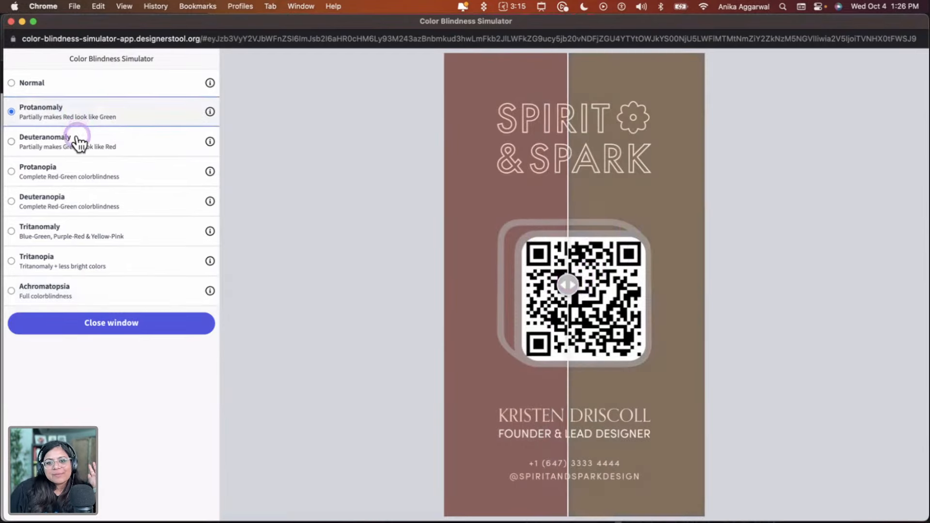
click(75, 141)
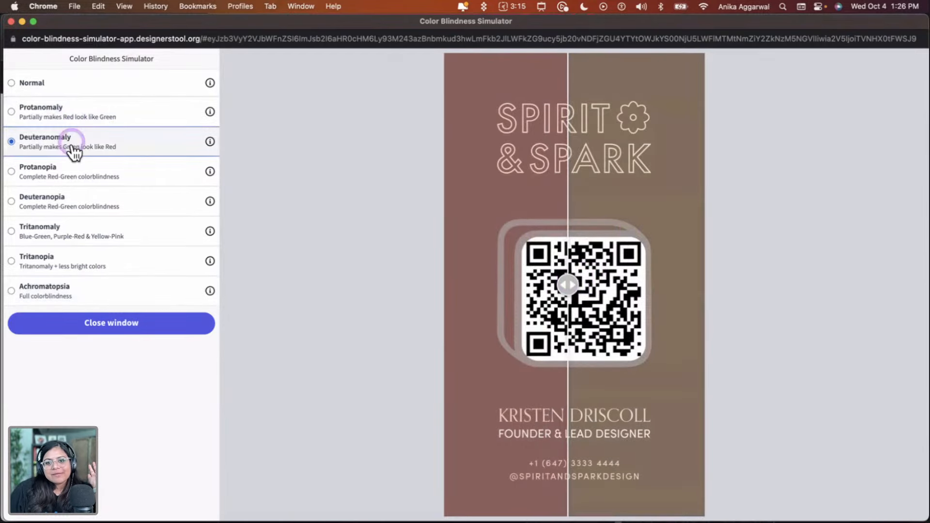
click(79, 180)
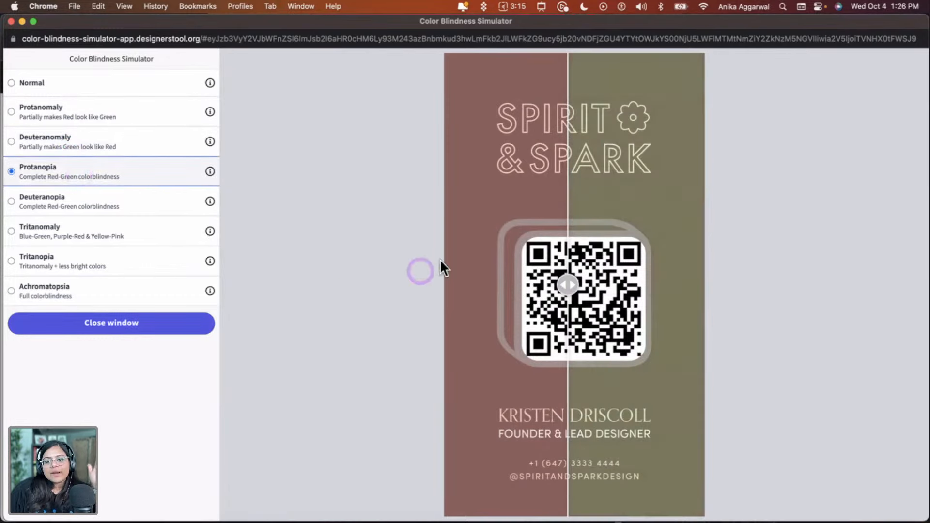
click(51, 206)
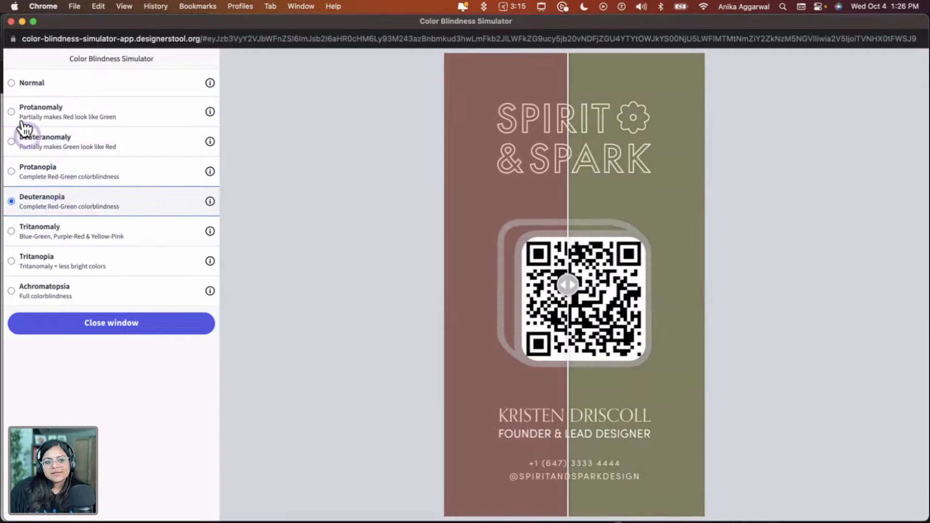
click(11, 22)
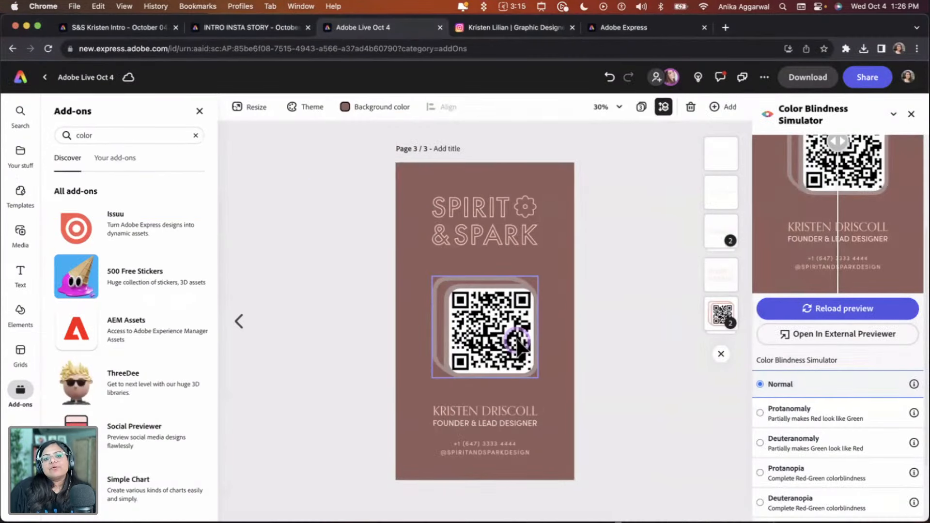
Undo the last two changes to restore the QR code frame's original light fill
click(618, 308)
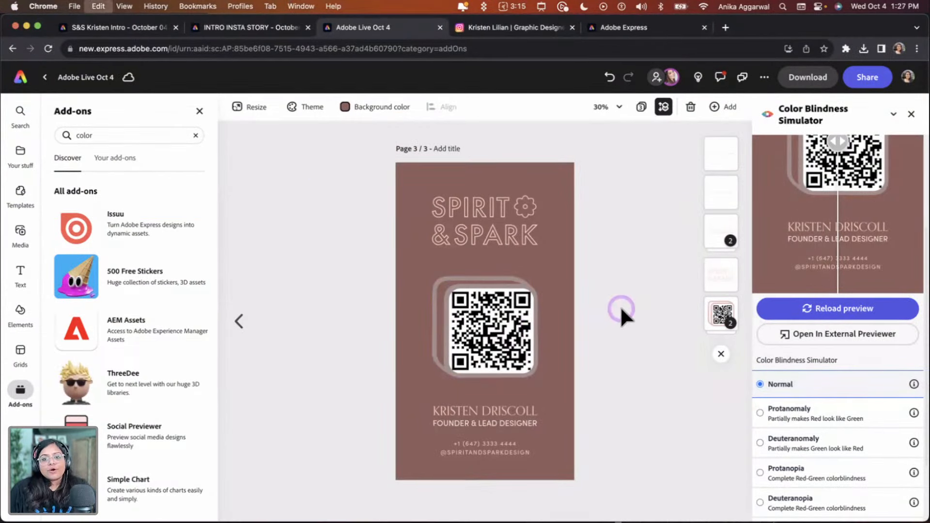
key(super+z)
key(super+z)
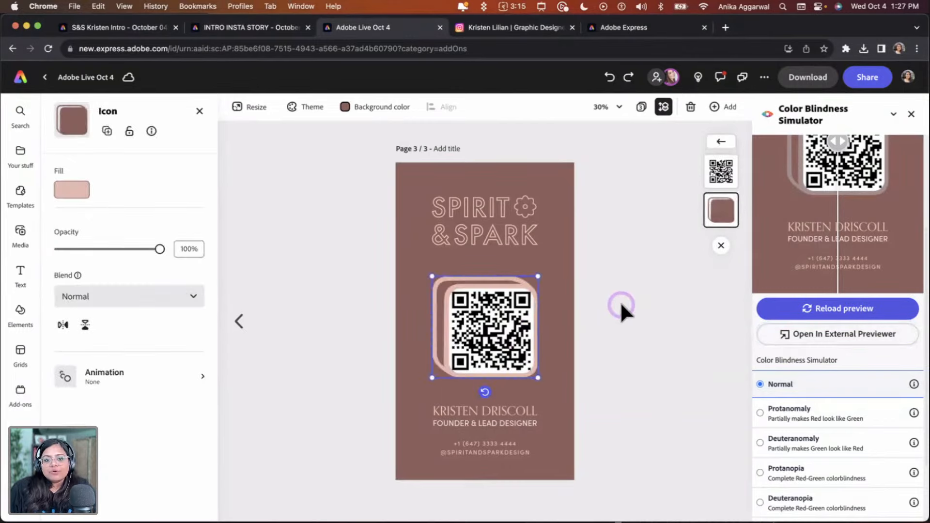
click(622, 306)
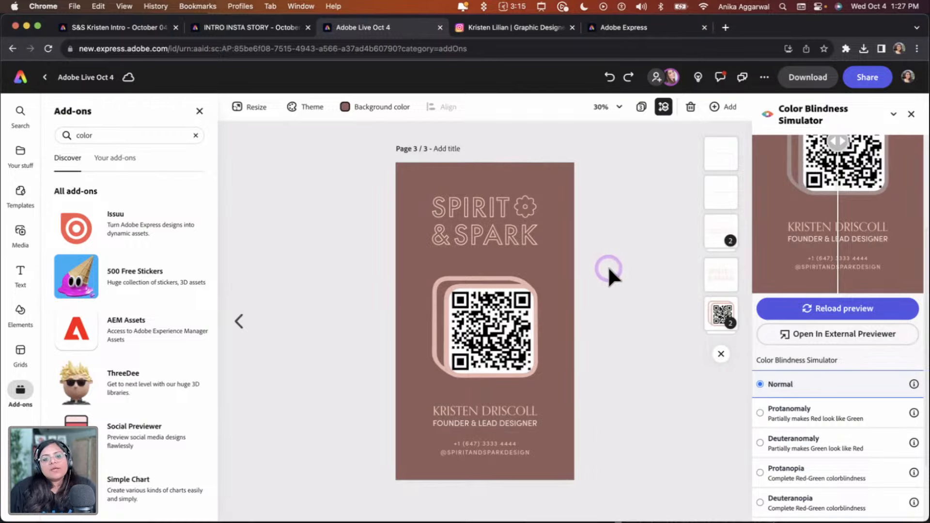
Add a new fourth page after the story page and open it for editing
click(643, 109)
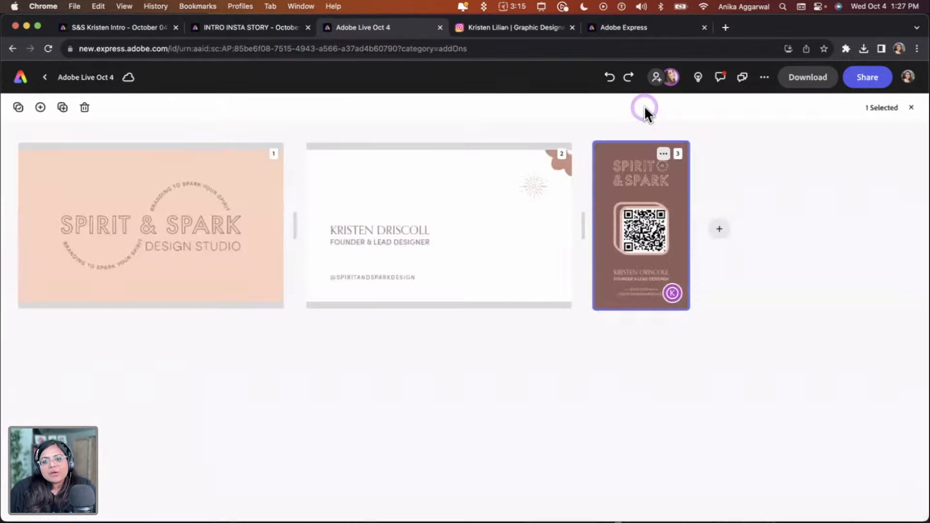
click(721, 226)
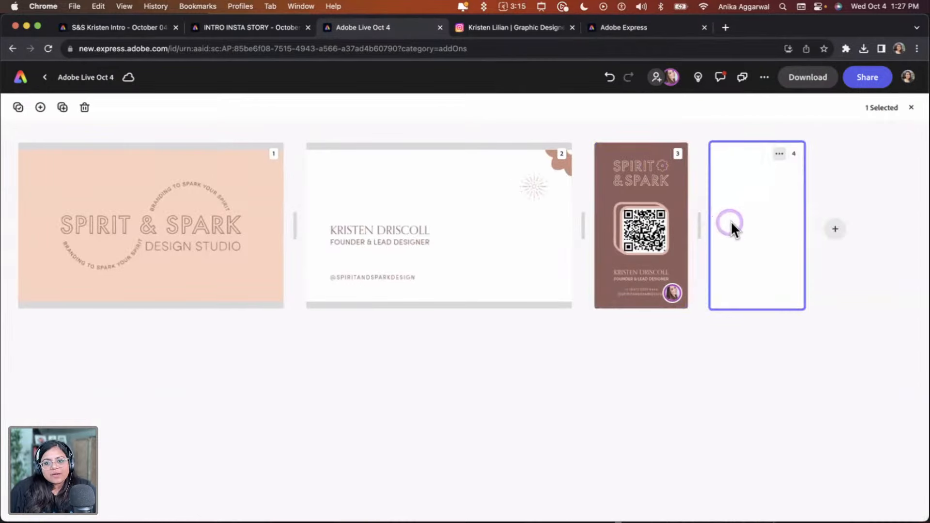
double_click(746, 216)
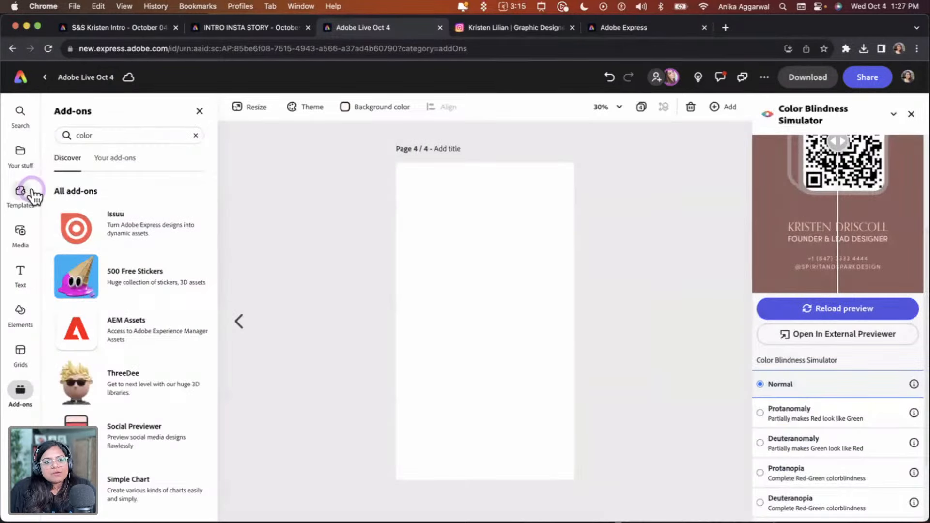
Resize the new page to the Instagram square post format, 1080 x 1080 px
click(249, 110)
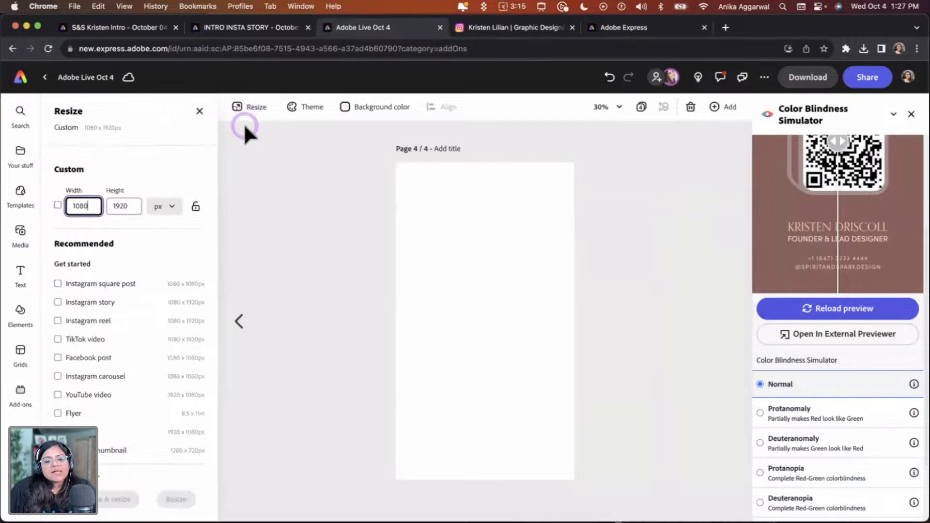
click(95, 285)
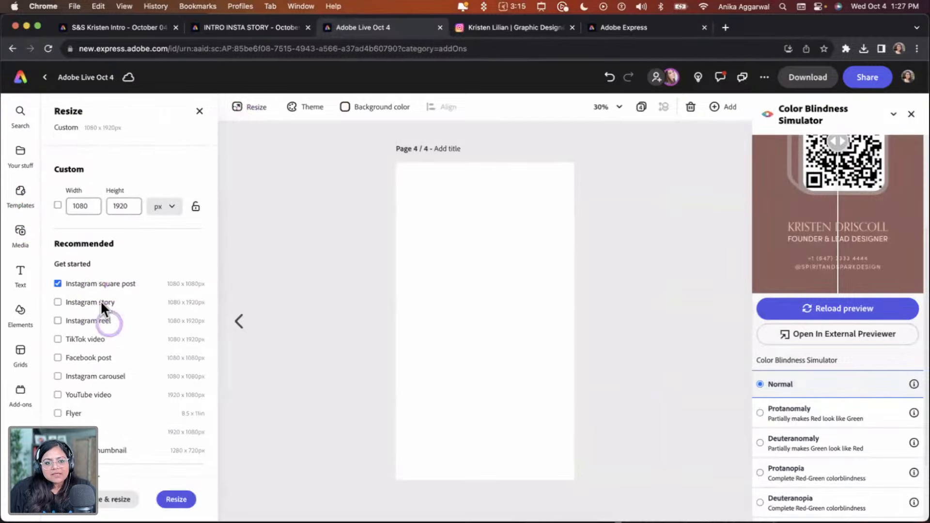
click(177, 499)
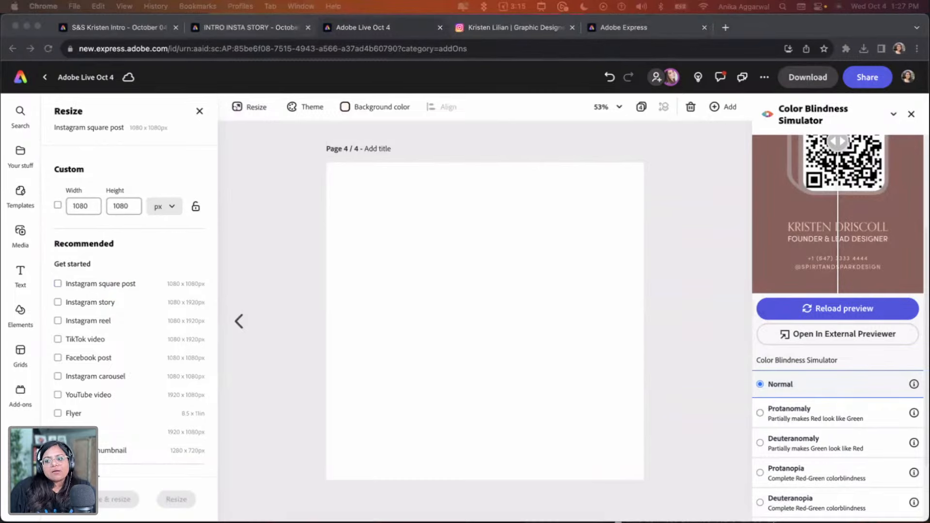
click(400, 377)
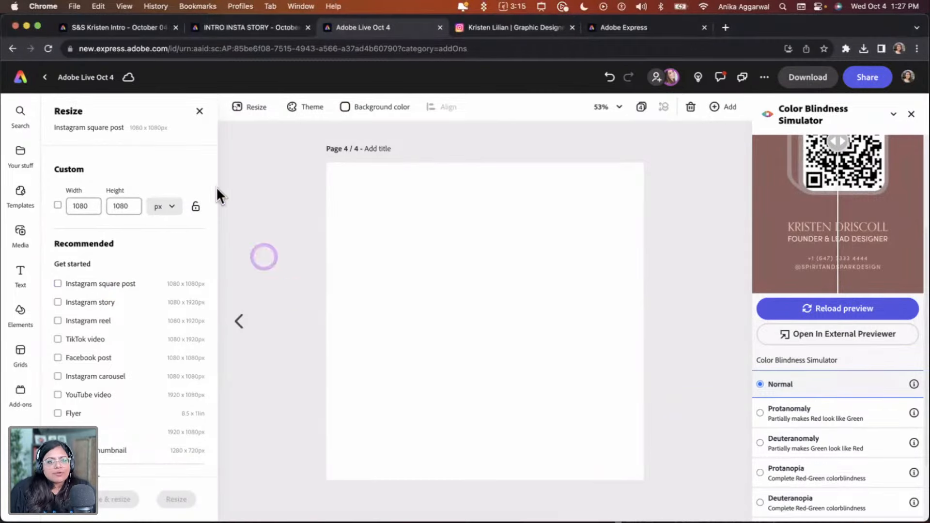
click(199, 112)
Close the simulator panel and insert Artwork 90 from the Spirit & Spark brand library onto the new page
click(25, 160)
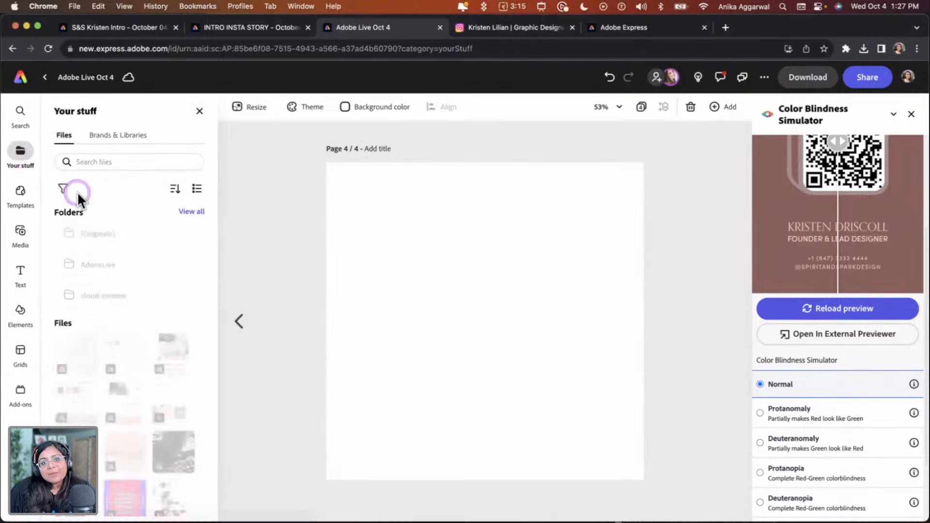
click(117, 136)
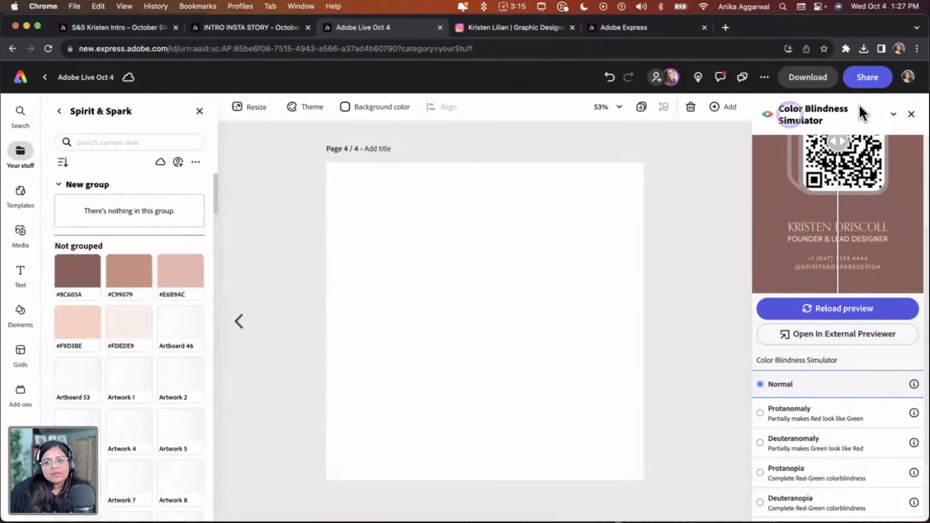
click(911, 115)
scroll(150, 327, down, 2)
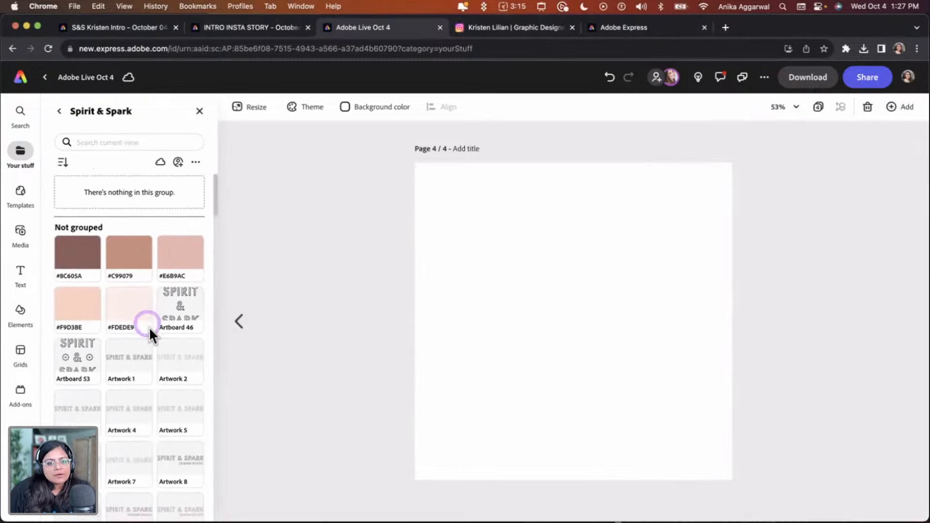
scroll(150, 388, down, 15)
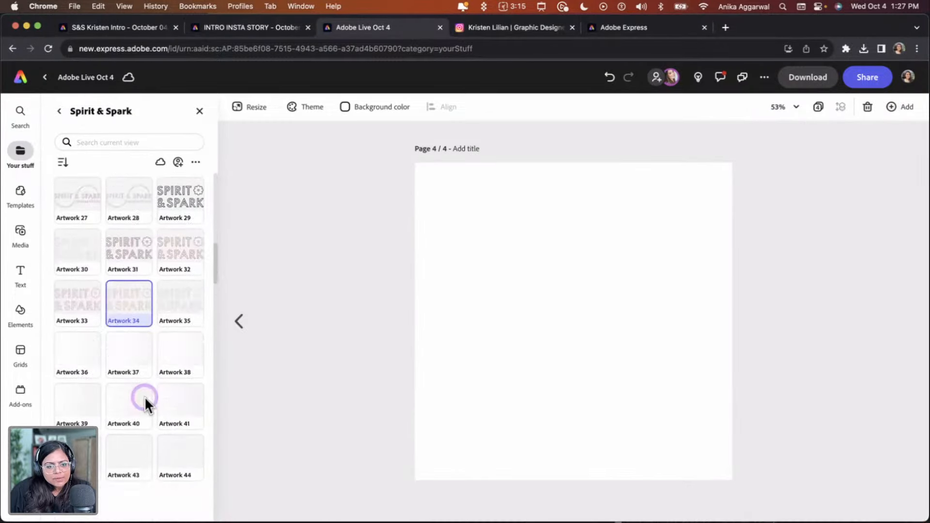
scroll(143, 398, down, 10)
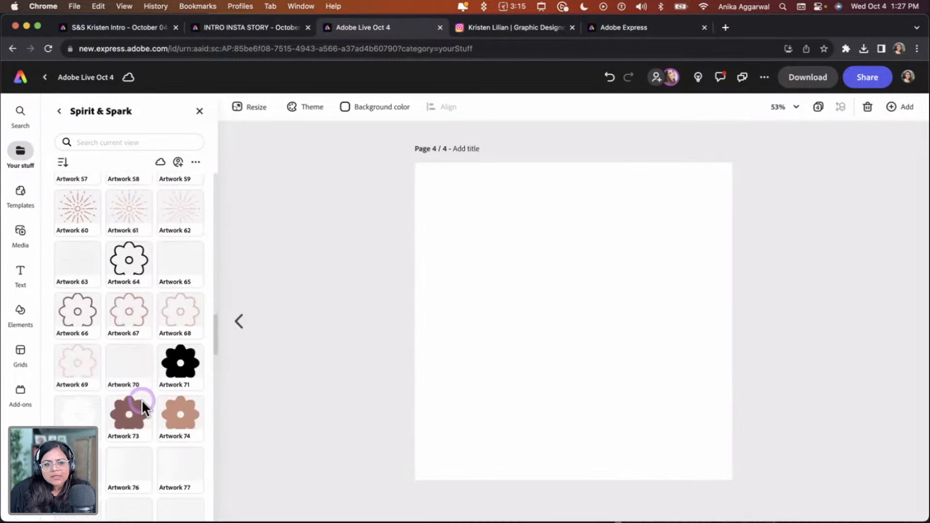
scroll(142, 400, down, 5)
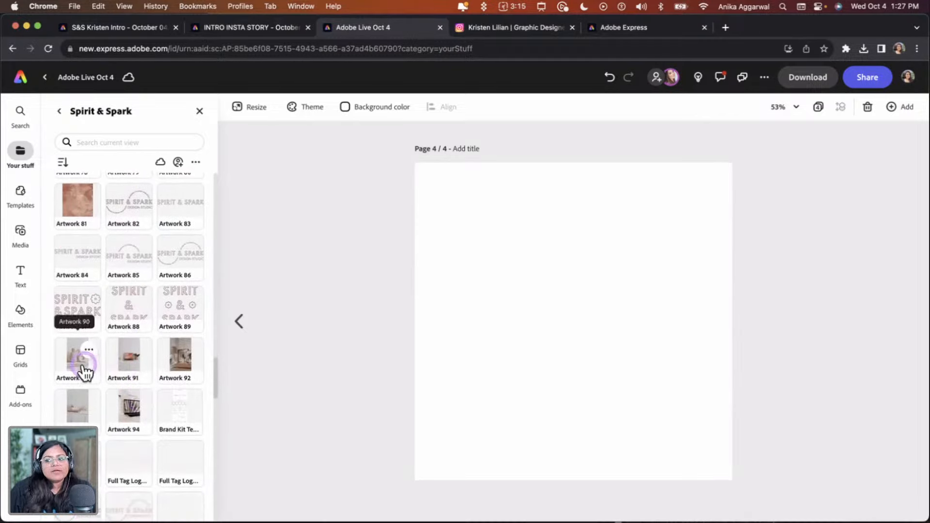
click(82, 363)
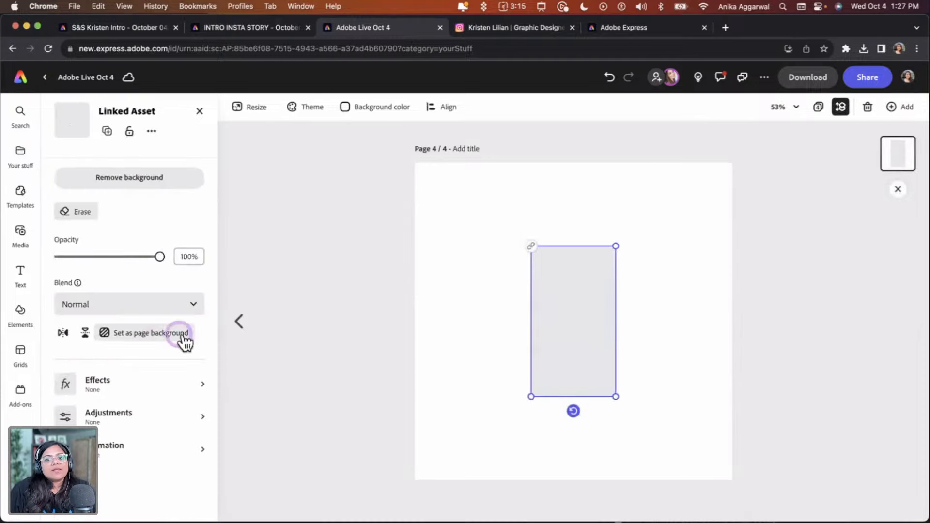
Move and scale up the vase photo on the left side of the square page, extending past its bottom edge
drag(581, 340, 484, 339)
drag(519, 395, 579, 445)
drag(551, 398, 555, 406)
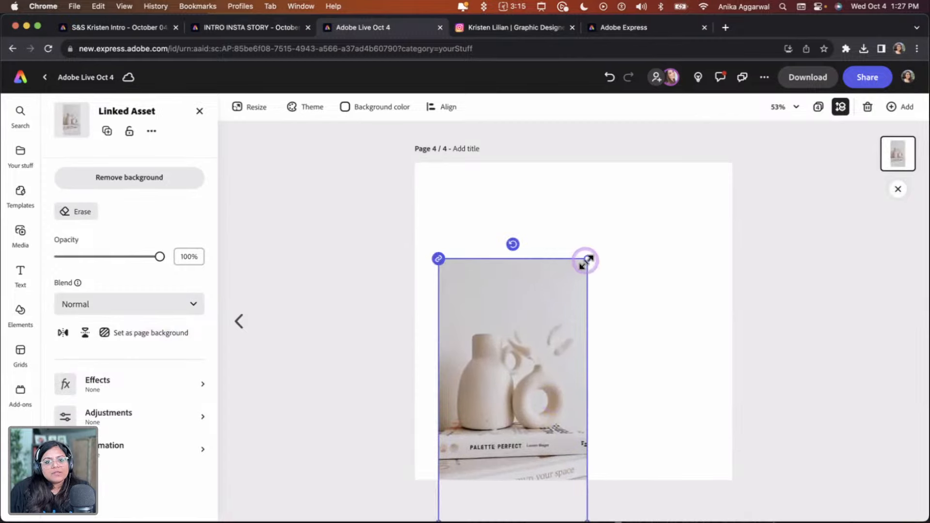
drag(587, 261, 590, 303)
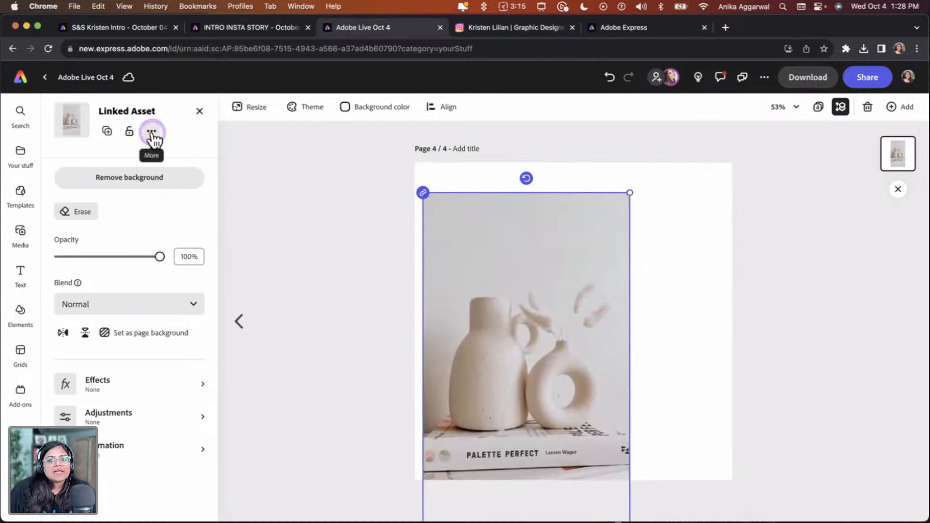
Switch to Illustrator and open Artwork 90 from the Spirit & Spark library for editing
click(674, 346)
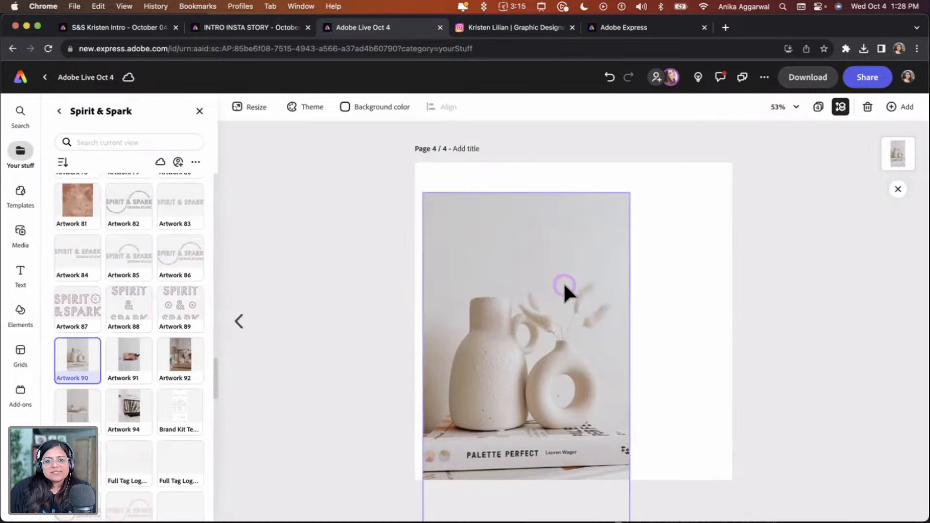
drag(563, 282, 553, 301)
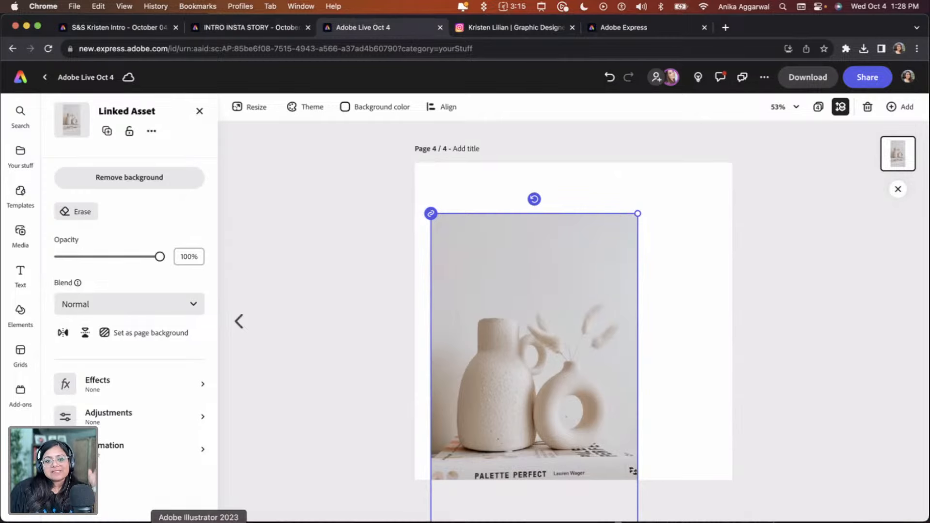
click(199, 521)
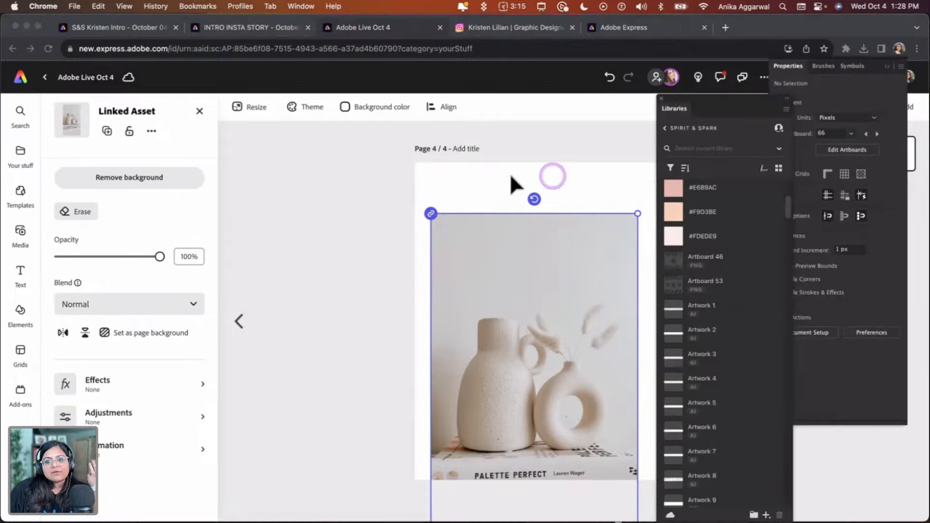
scroll(717, 378, down, 10)
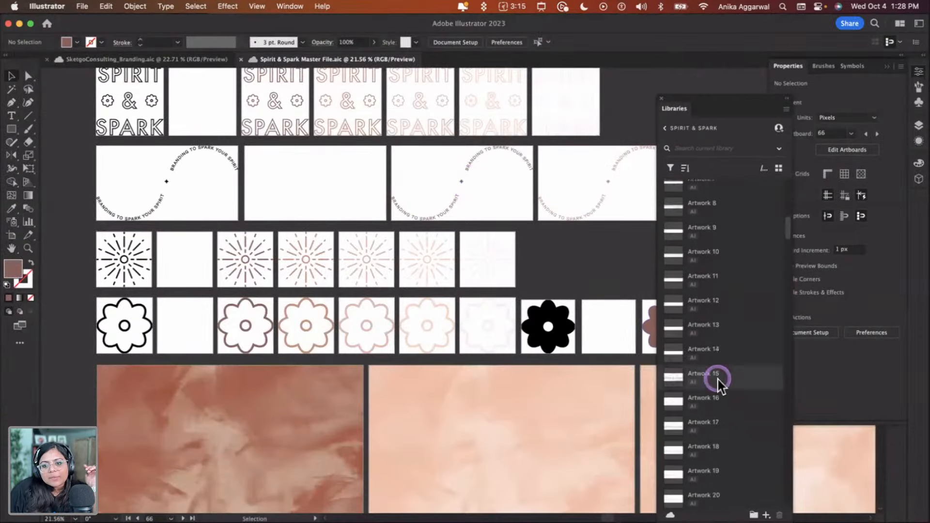
scroll(718, 378, down, 10)
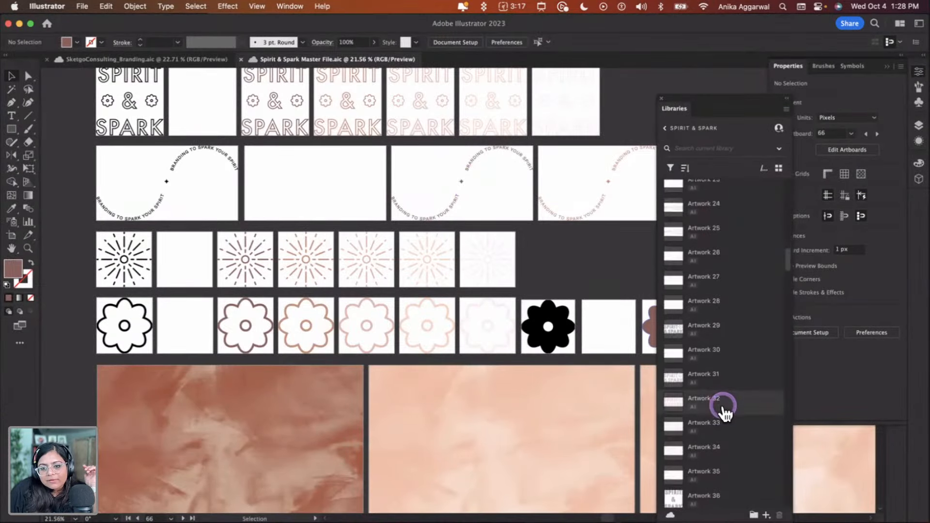
drag(723, 407, 426, 448)
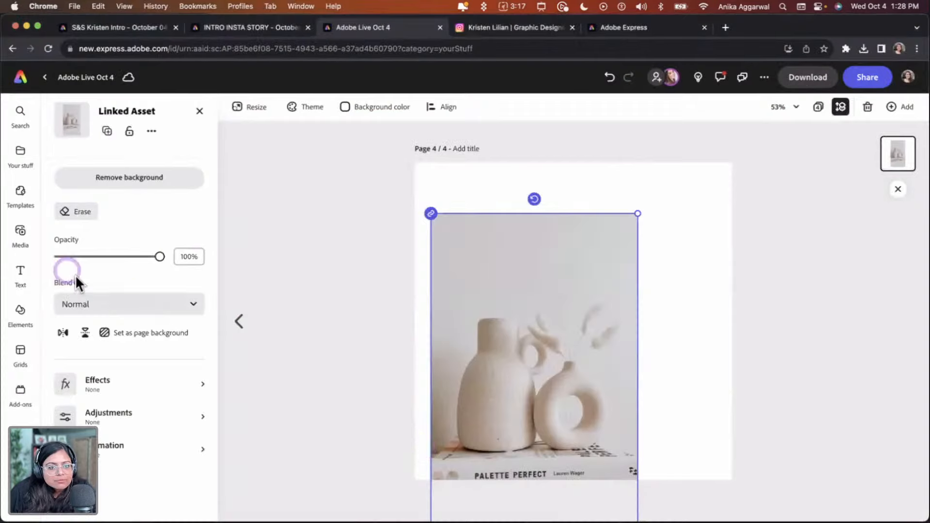
click(199, 110)
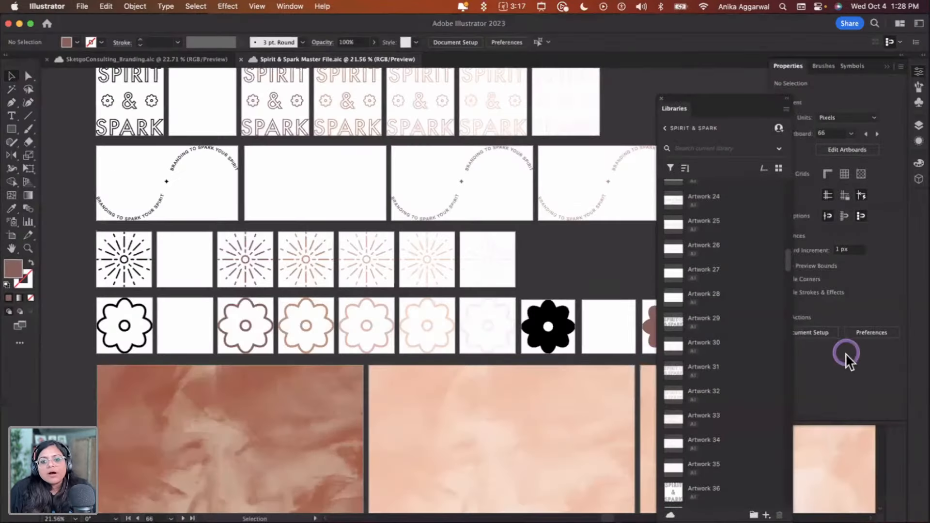
scroll(716, 405, down, 2)
key(ctrl+super+space)
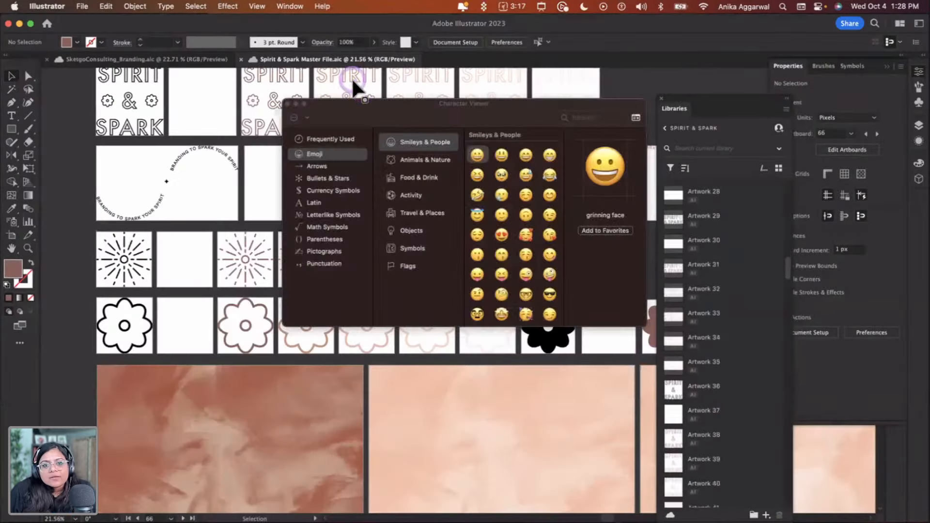
click(287, 103)
scroll(697, 368, down, 2)
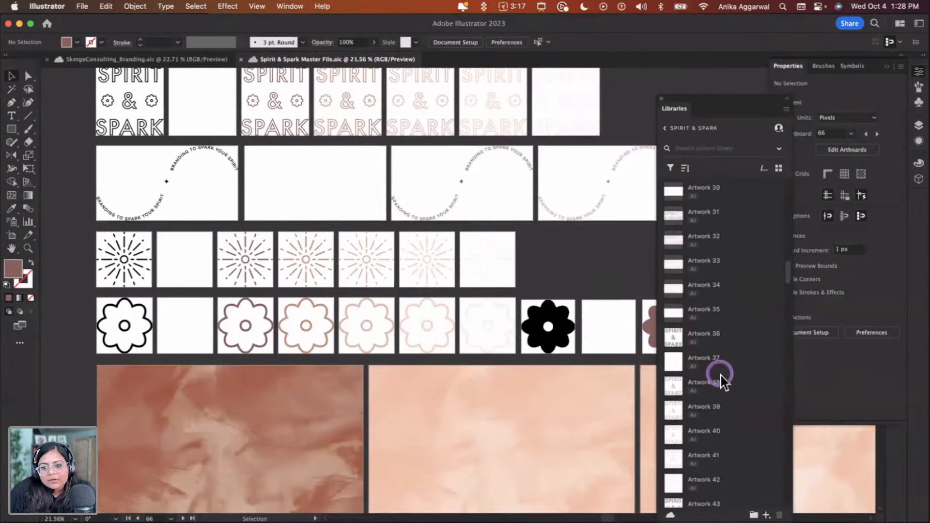
scroll(722, 380, down, 10)
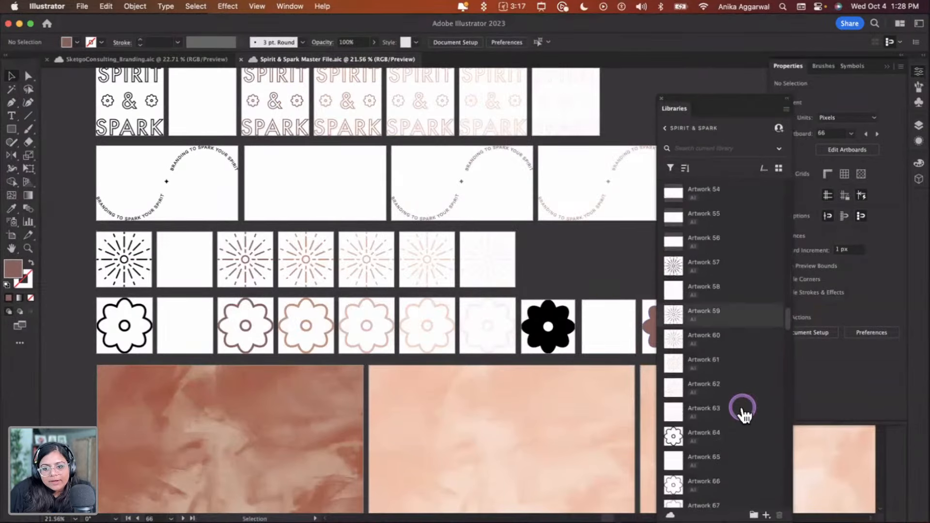
scroll(742, 411, down, 7)
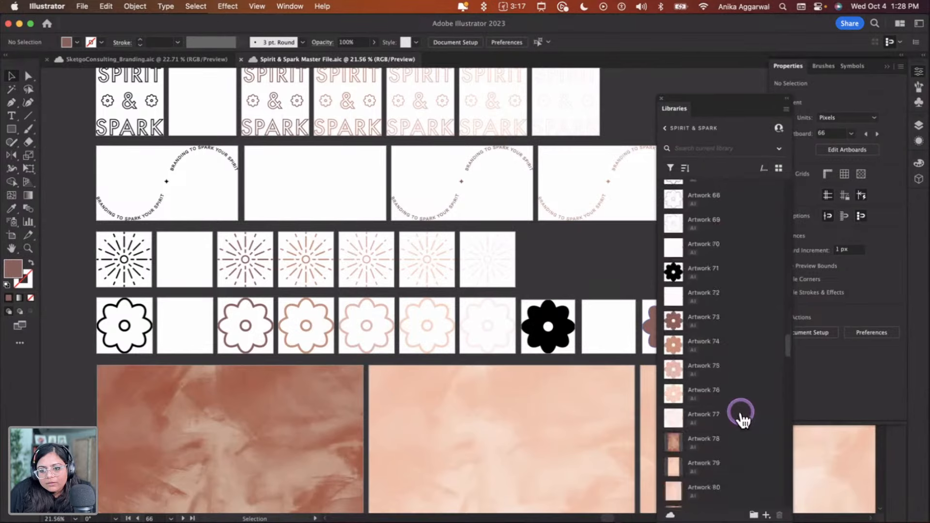
scroll(741, 419, down, 7)
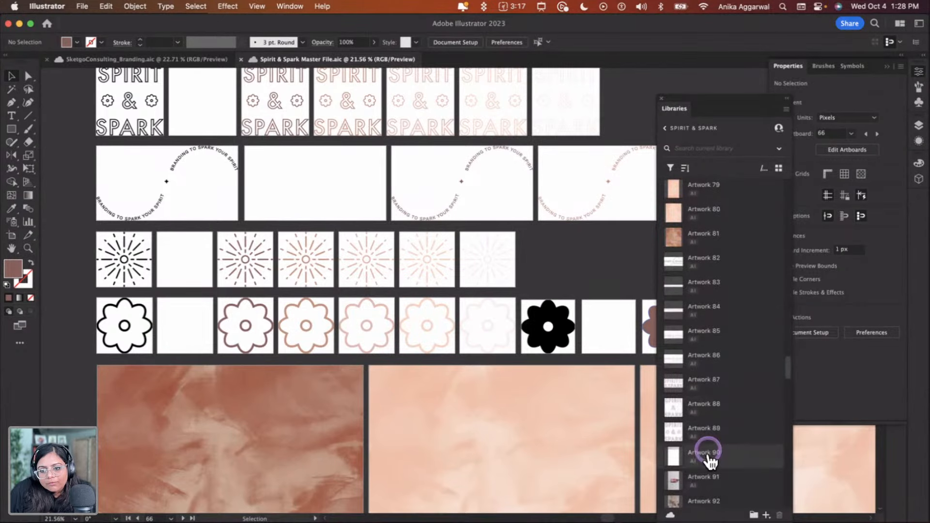
double_click(708, 454)
click(752, 460)
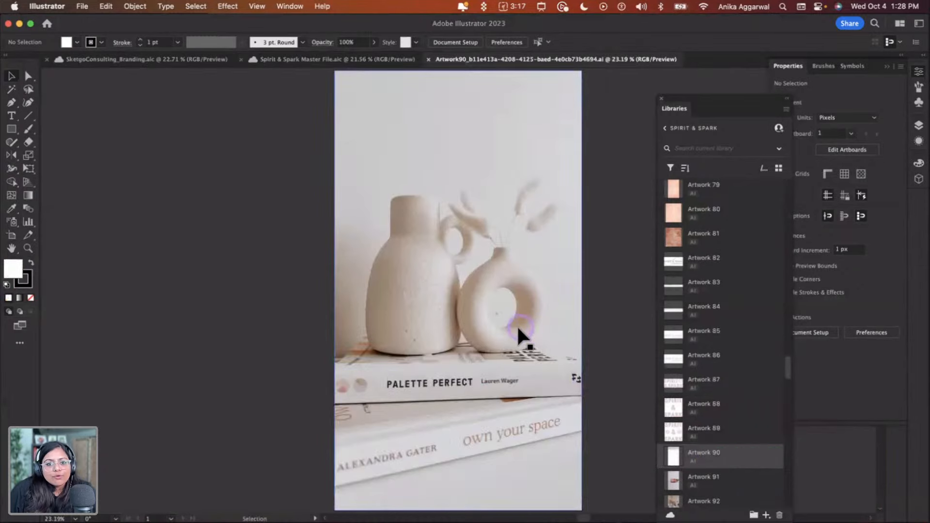
Crop the vase photo in Artwork 90 to a square of about 931 x 931 px around the vases and apply it
click(518, 333)
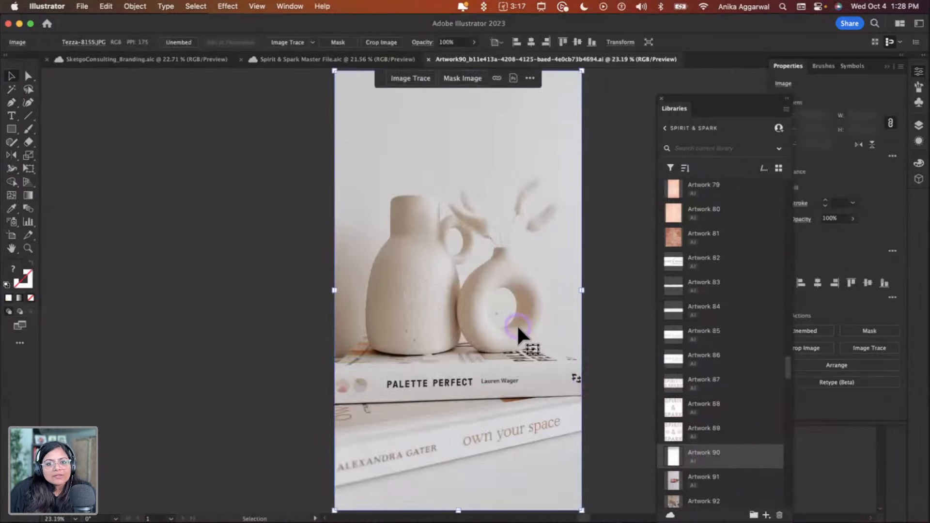
click(364, 43)
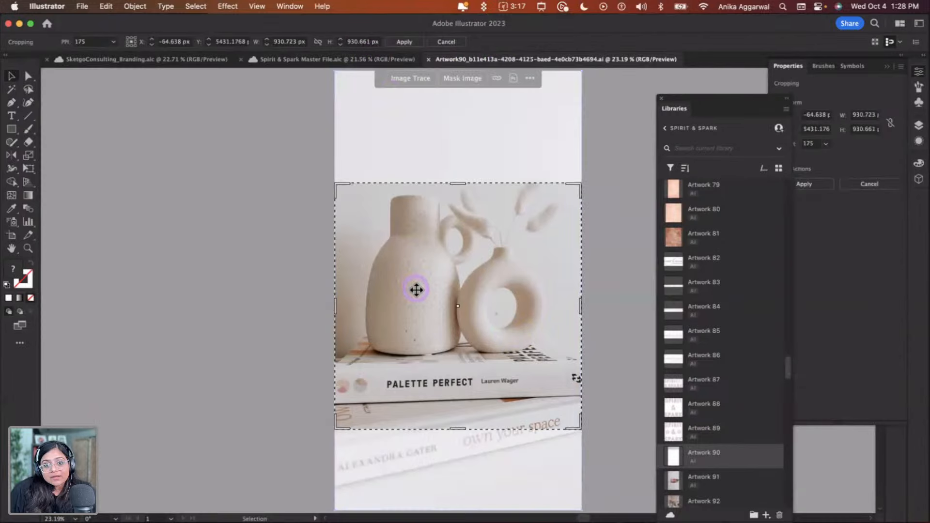
drag(443, 264, 441, 226)
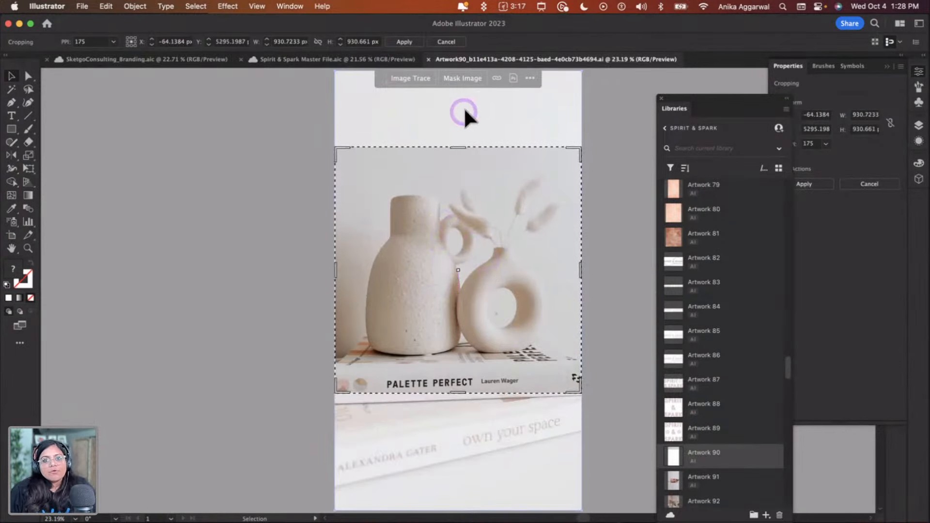
click(406, 42)
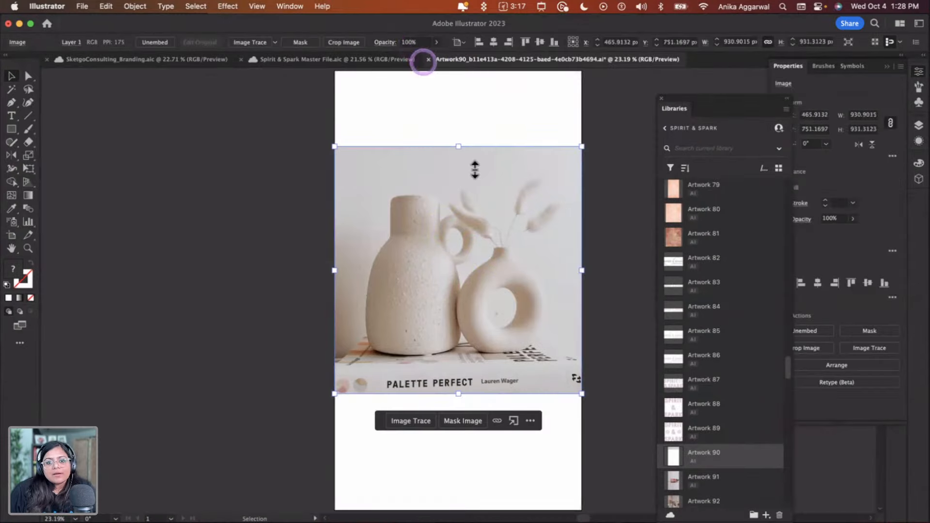
click(583, 312)
key(a)
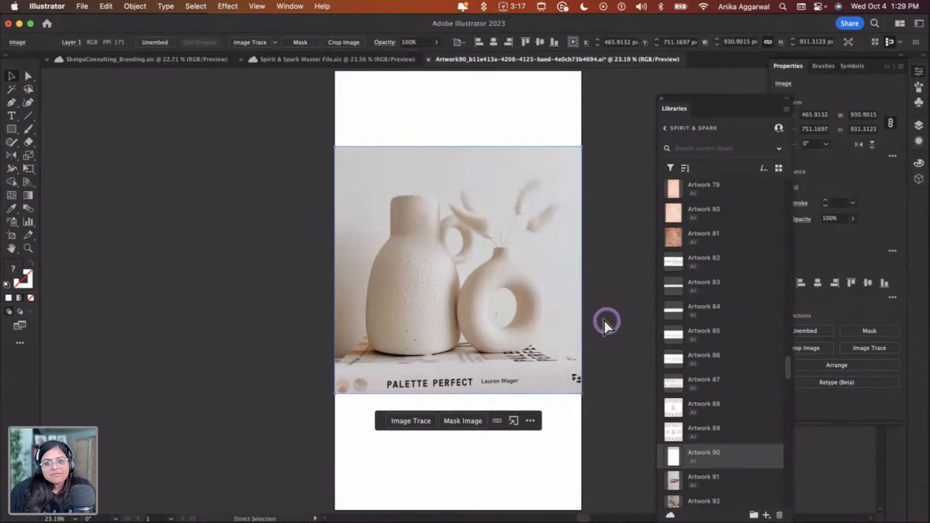
Scale down and reposition the linked vase photo on the square page
key(super+Tab)
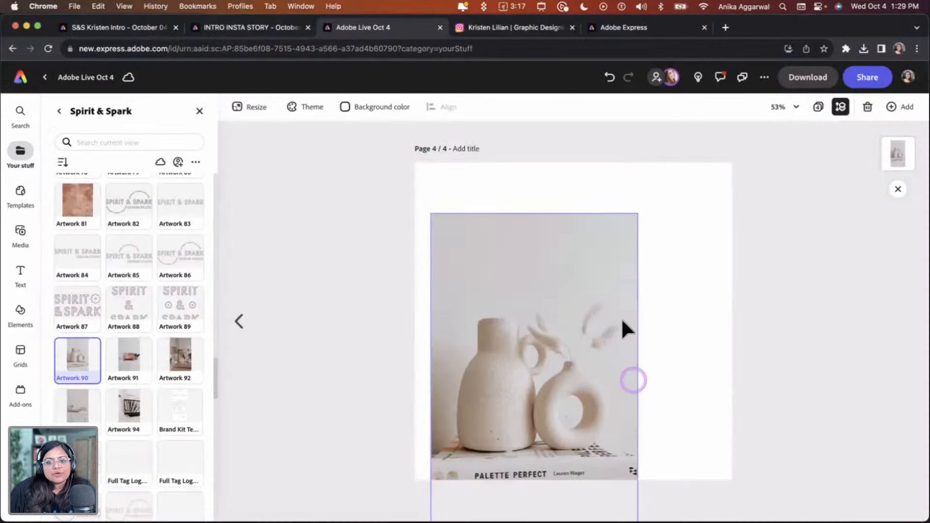
drag(545, 346, 542, 306)
click(564, 315)
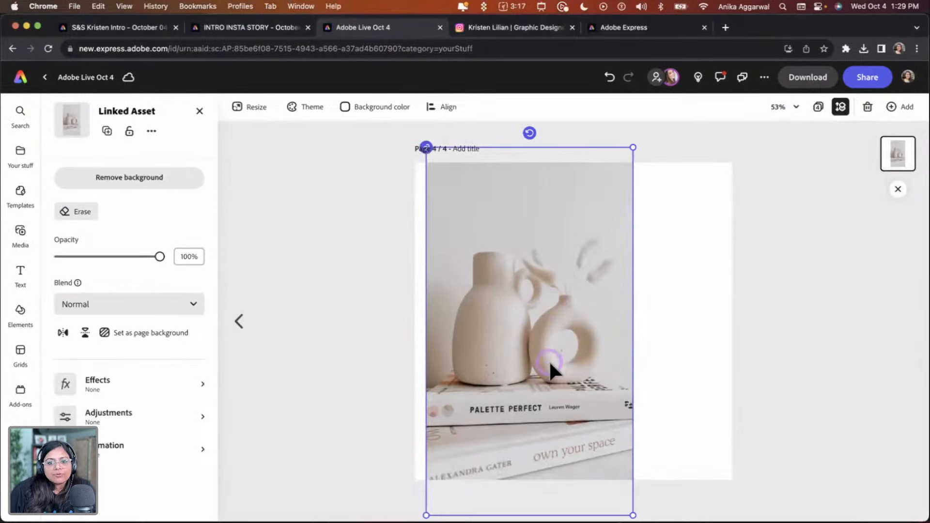
drag(633, 148, 581, 204)
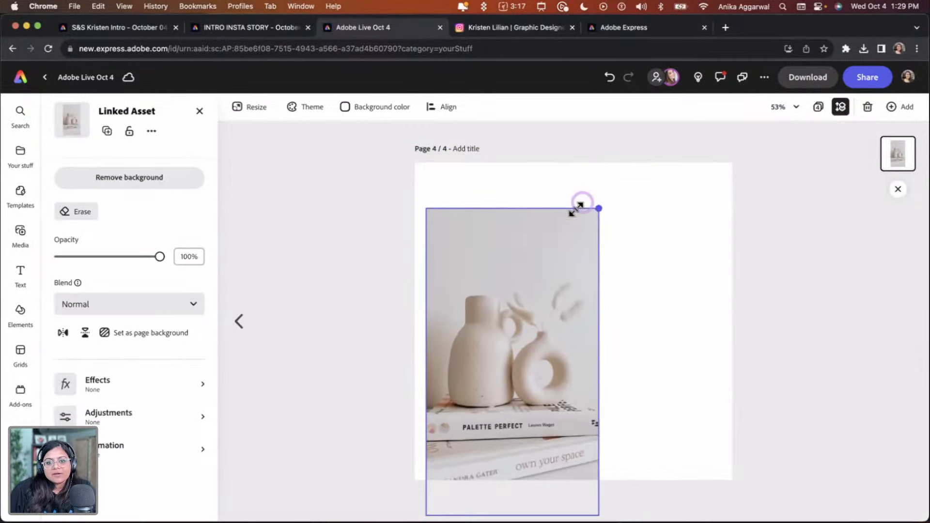
drag(542, 298, 550, 289)
click(620, 321)
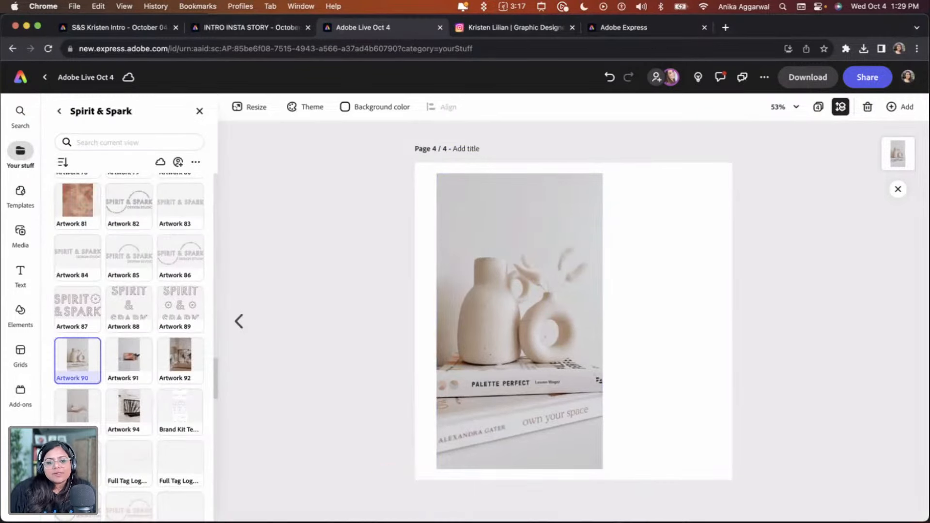
Sync the edited Artwork 90 from Illustrator and update the linked asset on the square page
click(199, 522)
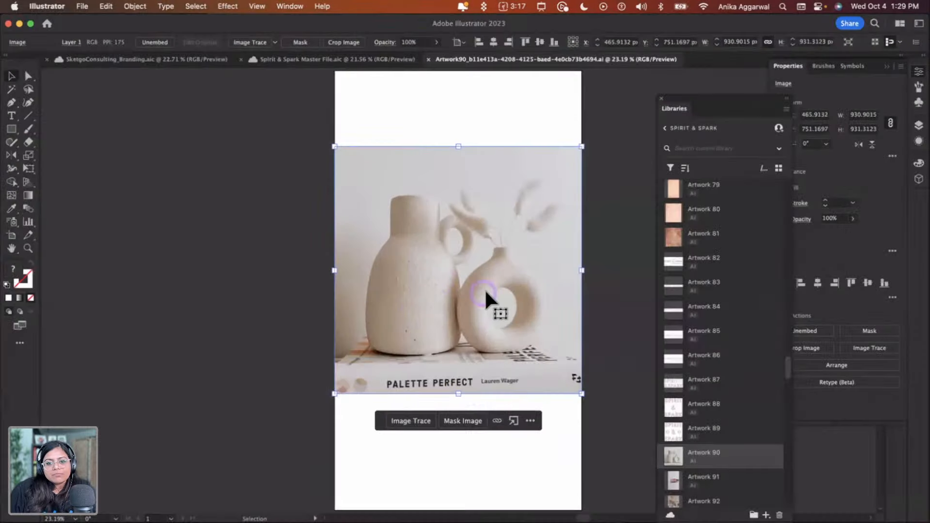
click(609, 411)
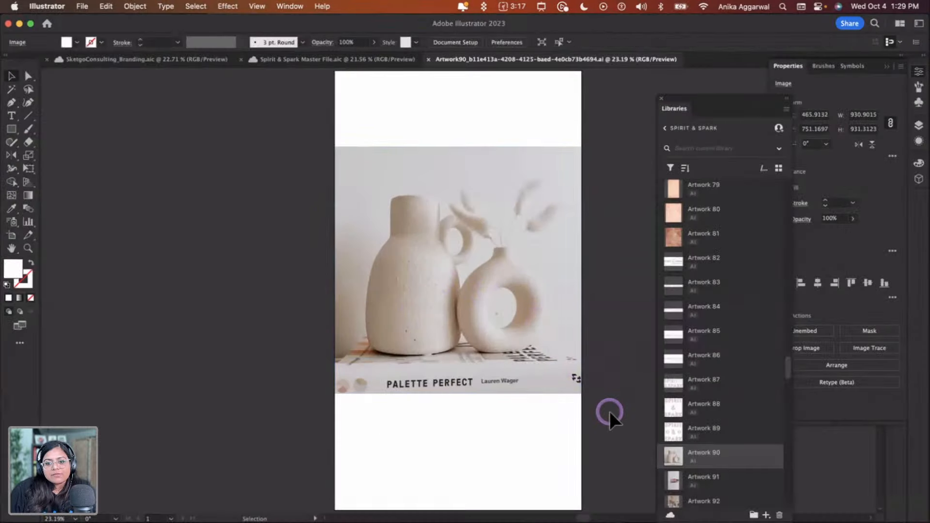
click(675, 457)
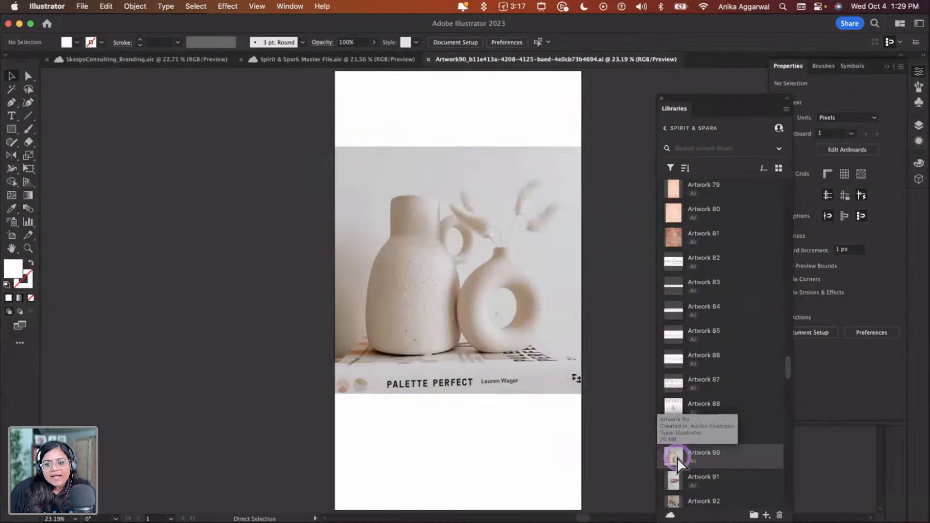
key(super+Tab)
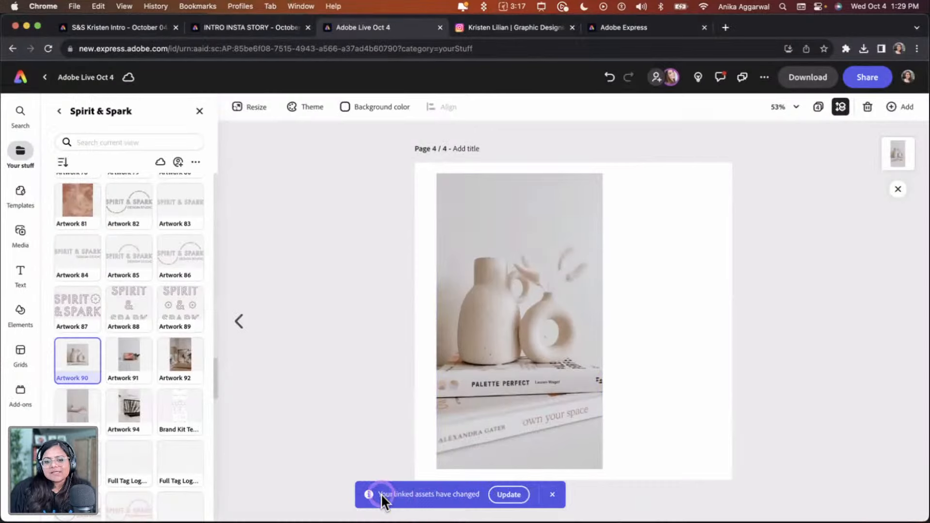
click(508, 494)
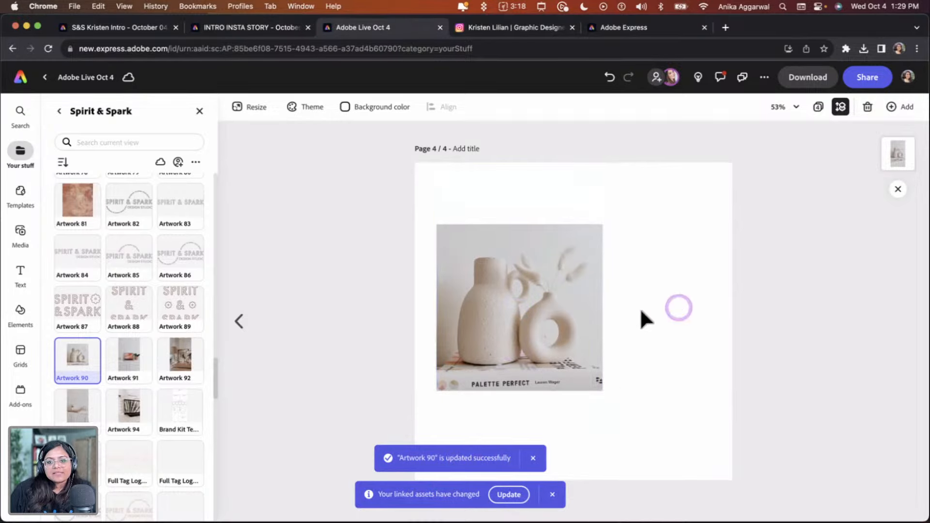
Reposition the updated square vase photo on the square page
click(581, 310)
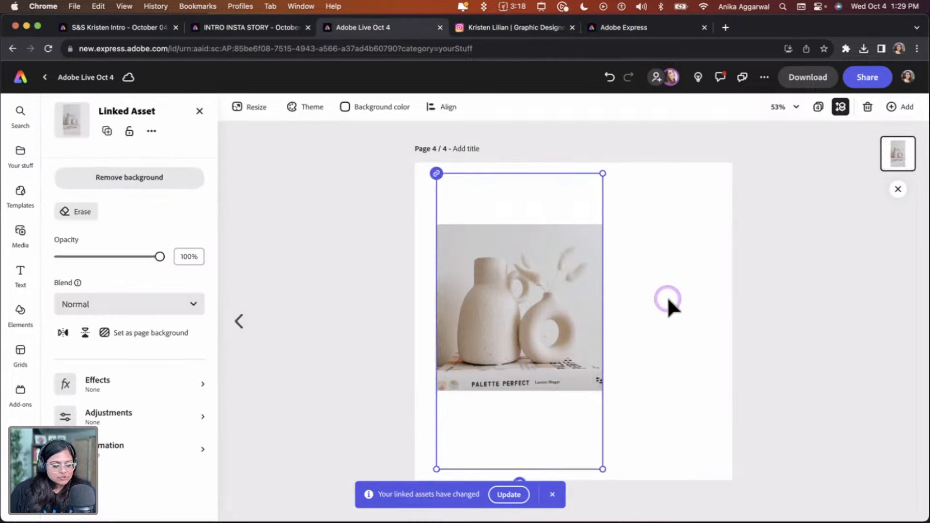
click(668, 298)
drag(562, 306, 576, 349)
click(699, 306)
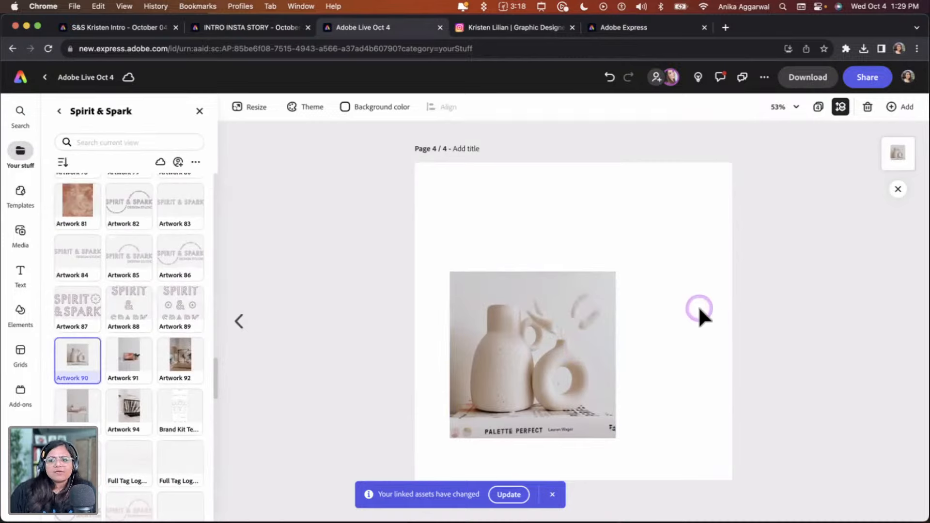
drag(518, 383, 502, 373)
click(672, 330)
drag(549, 346, 556, 354)
click(684, 358)
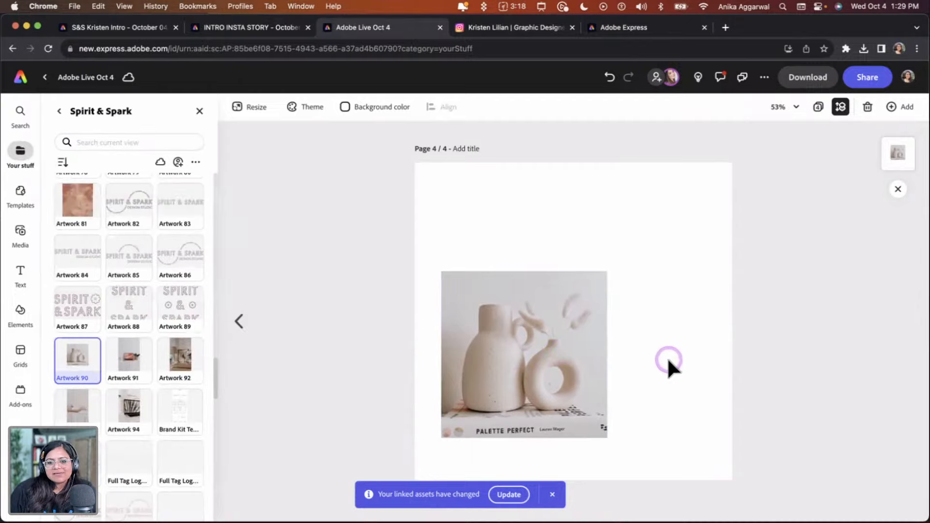
Compare with the story page, then return to the square post page
click(239, 321)
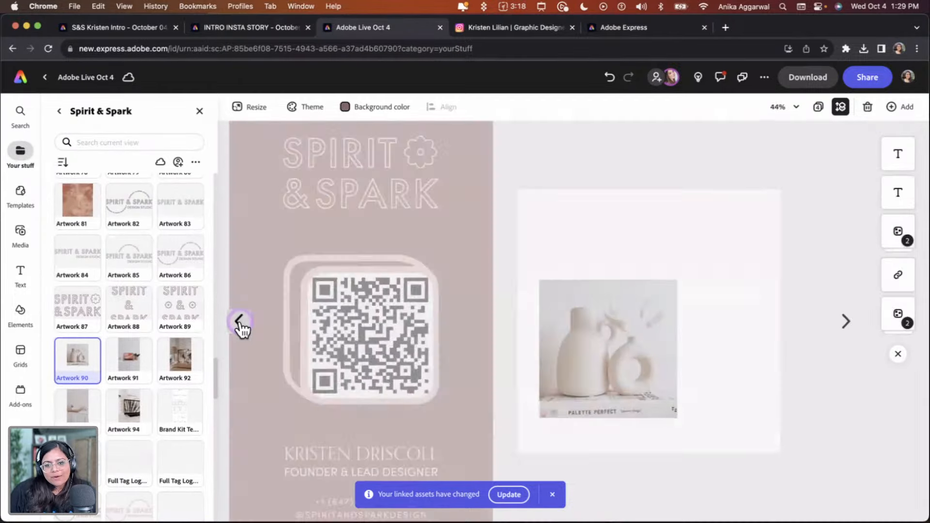
click(586, 411)
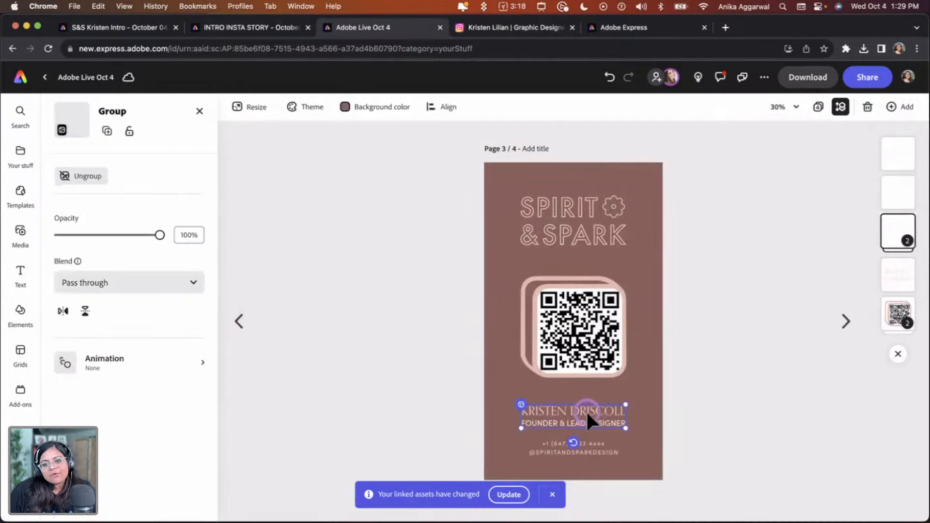
click(846, 322)
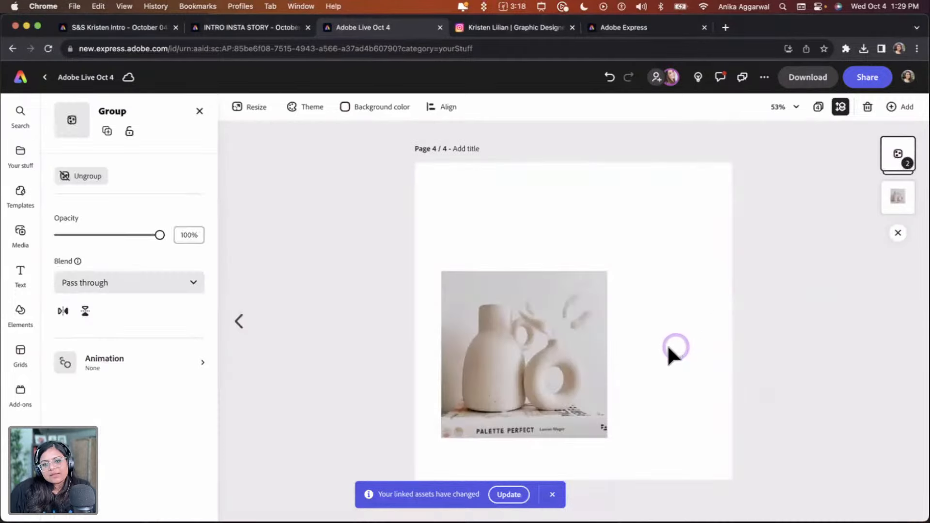
Move the vase photo to the right side of the square page
click(651, 243)
drag(545, 372, 661, 331)
click(501, 344)
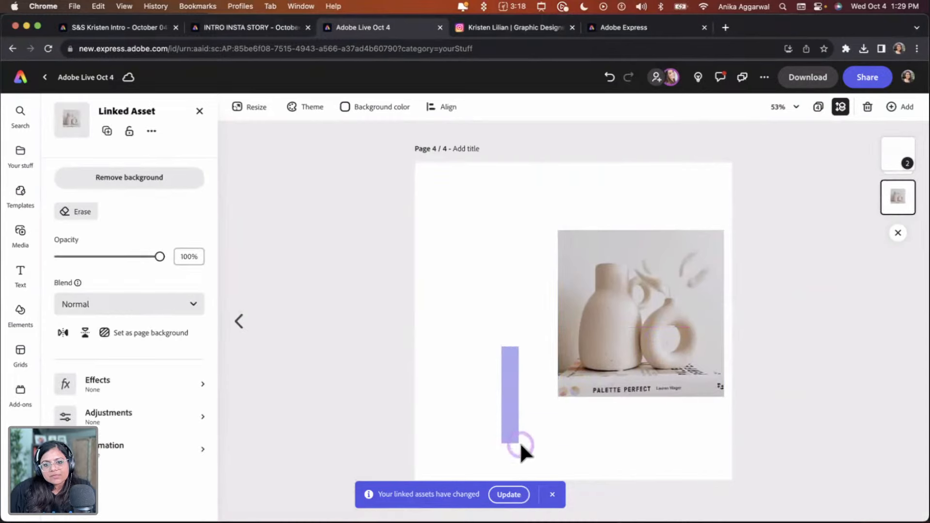
click(884, 152)
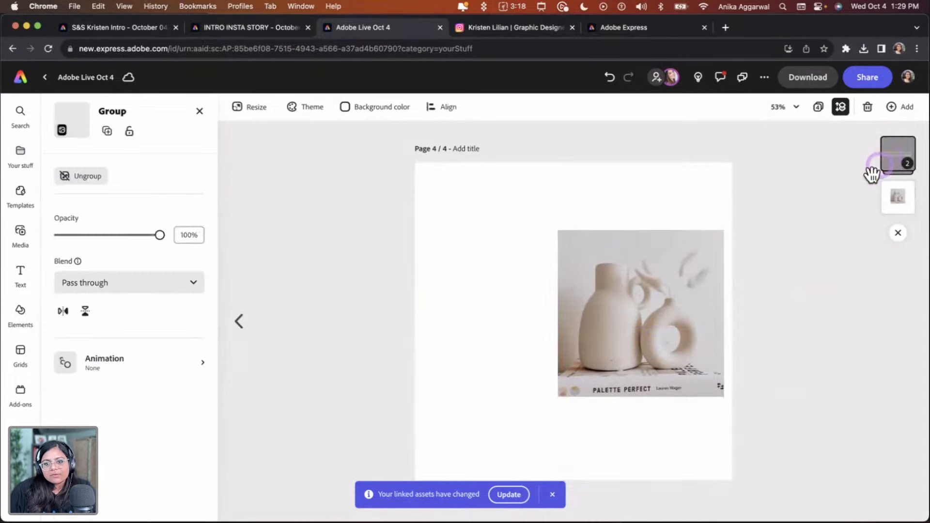
Dismiss the linked-asset notice and move the vase photo back to the left side of the square page
click(552, 495)
drag(676, 326, 829, 306)
click(558, 320)
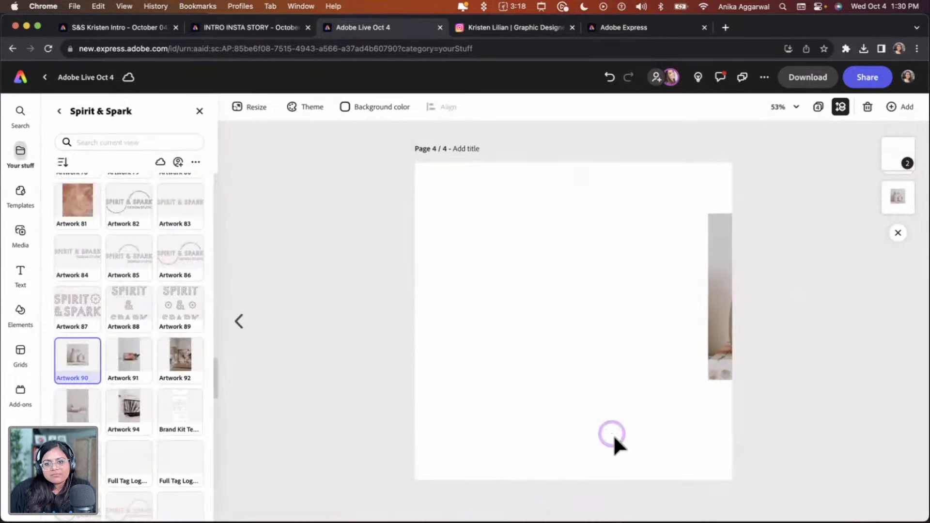
drag(546, 166, 721, 388)
click(895, 152)
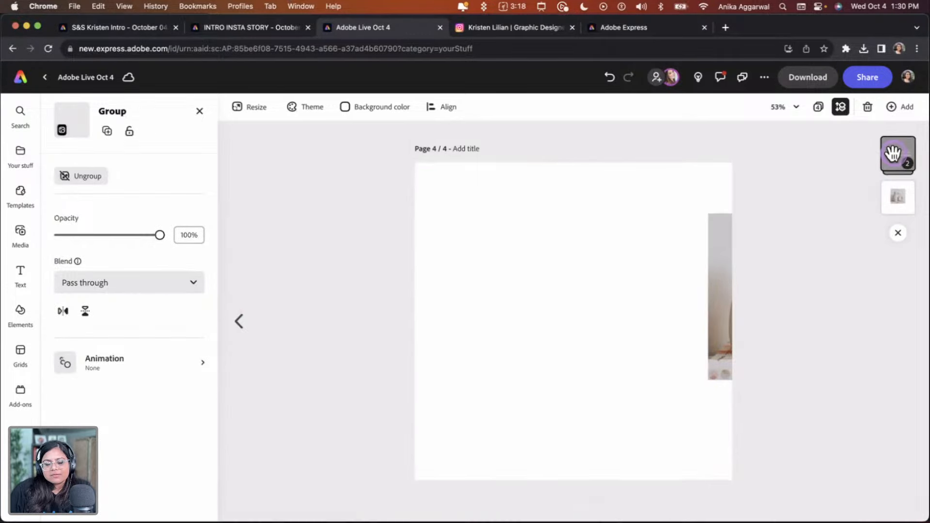
click(893, 153)
drag(711, 341, 455, 369)
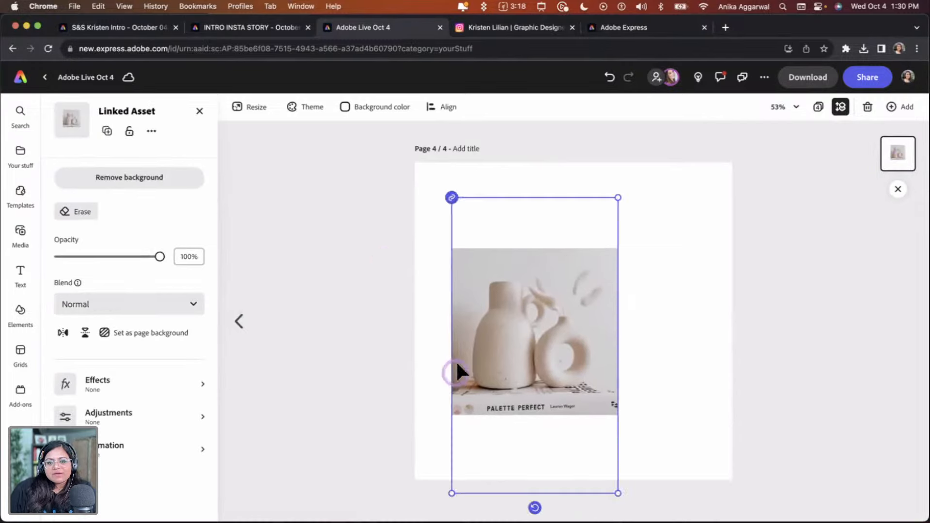
Add a text box reading "Adobe" on one line and "Live Event" on the next
click(216, 216)
click(22, 272)
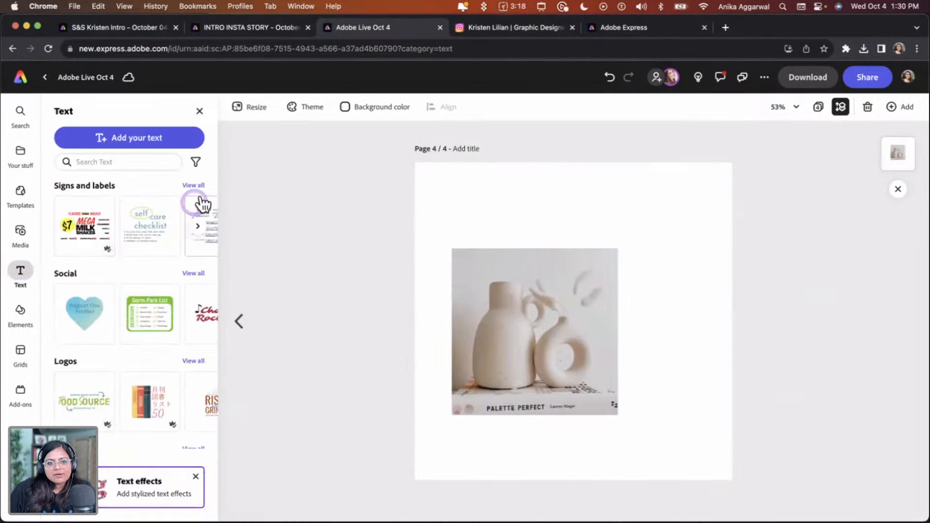
click(147, 149)
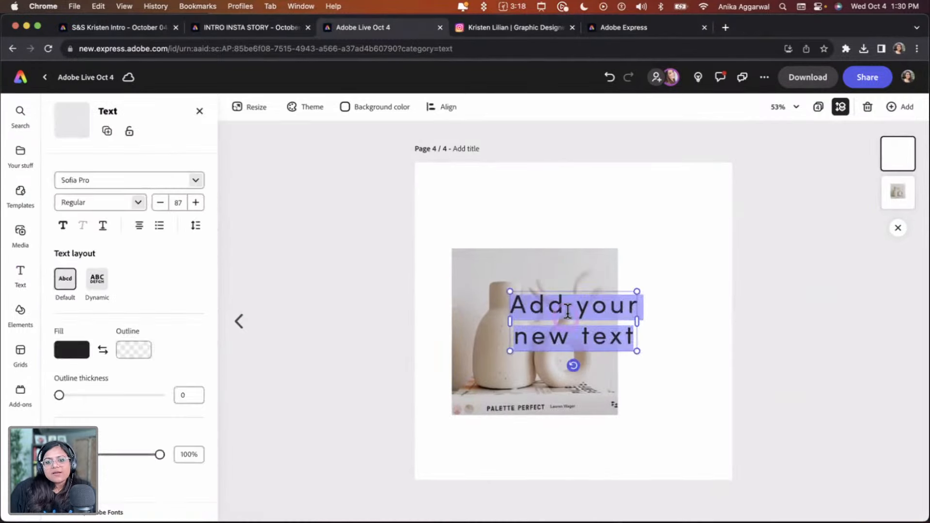
text(Adobe)
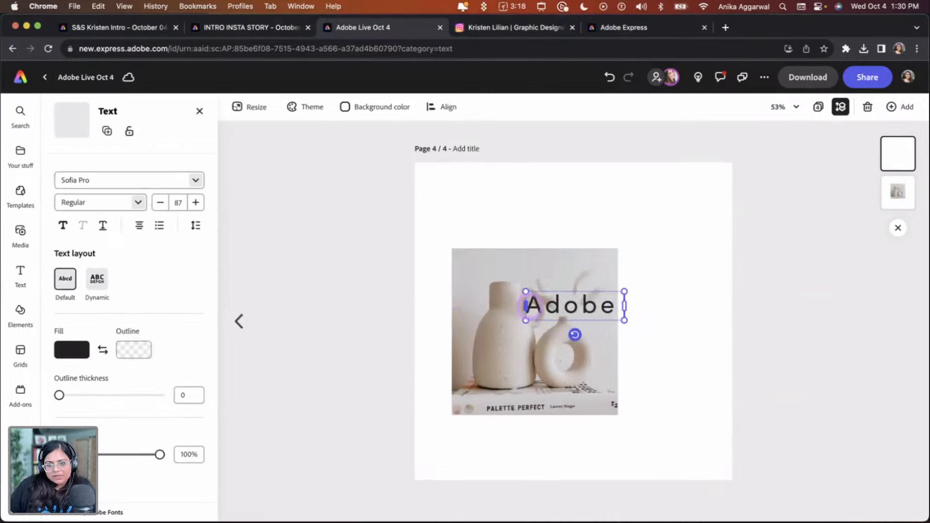
text( Liive)
key(BackSpace)
key(BackSpace)
key(BackSpace)
key(BackSpace)
key(BackSpace)
key(BackSpace)
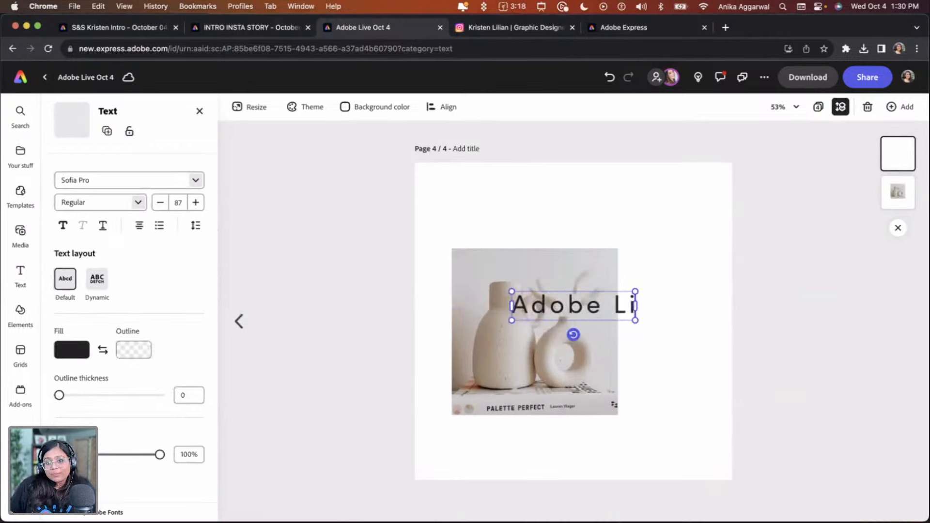
key(Return)
text(Live Evenet)
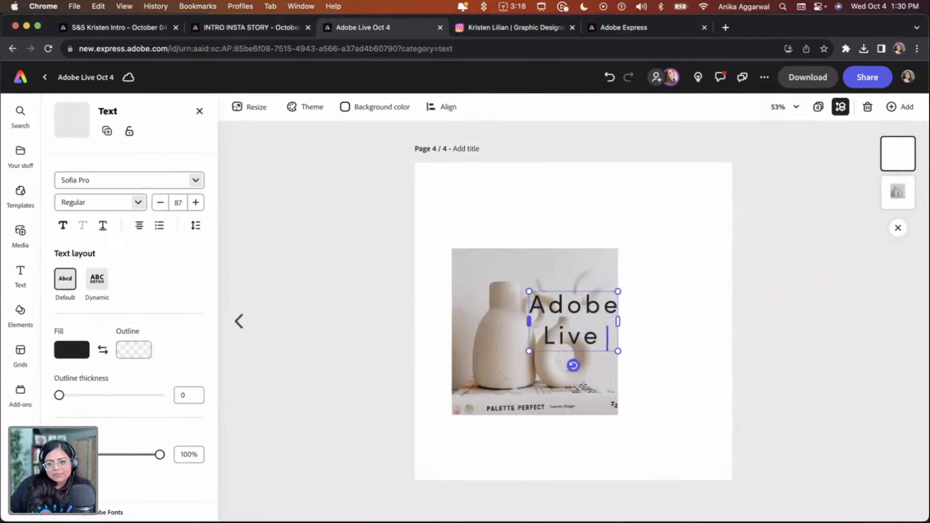
key(BackSpace)
key(BackSpace)
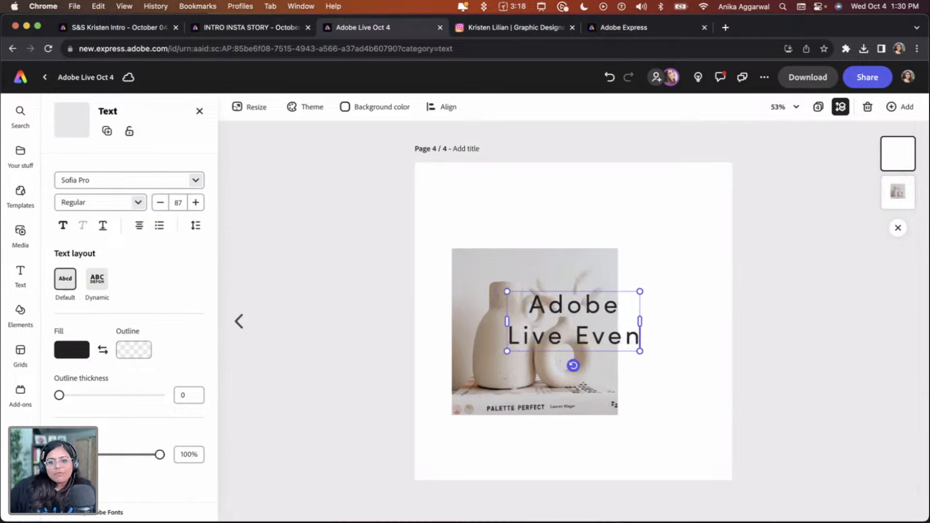
text(t)
Move the heading text above the vase photo at the top of the page and left-align it
click(322, 304)
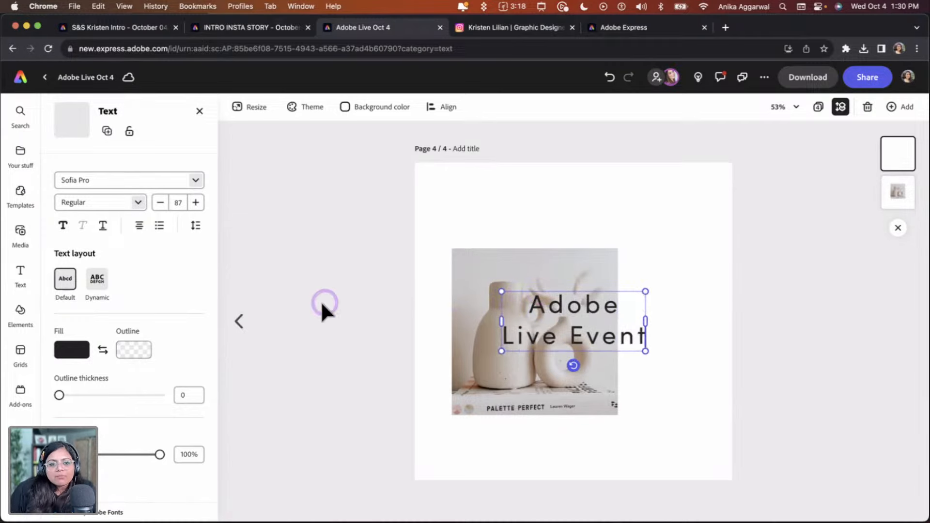
click(123, 224)
click(120, 250)
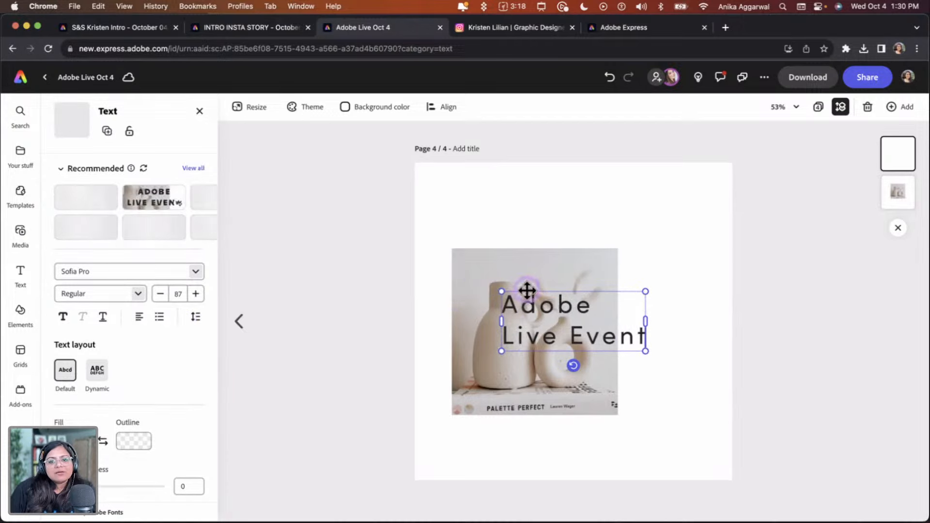
drag(545, 298, 499, 177)
click(132, 323)
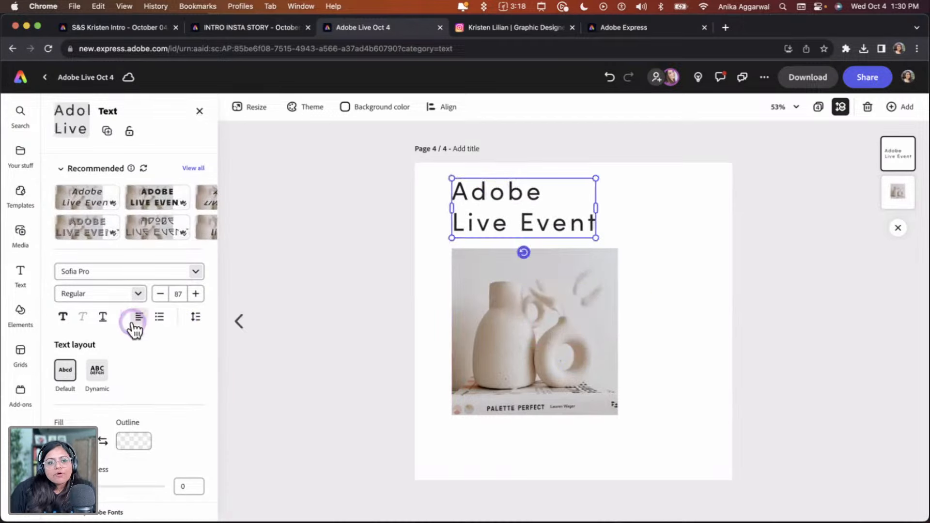
Set the heading font to Orpheus Pro and reduce its letter spacing to 54
click(197, 271)
click(127, 346)
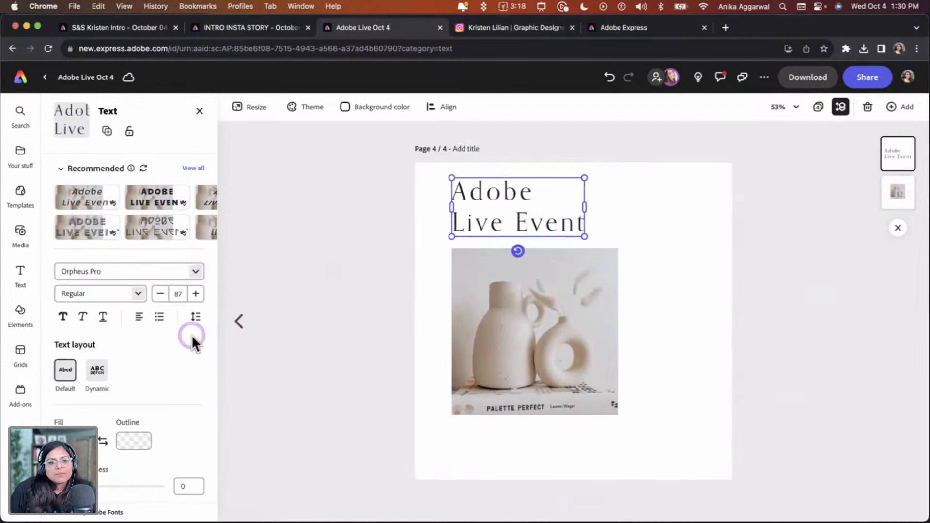
click(194, 322)
mouse_move(161, 364)
mouse_down()
mouse_move(151, 368)
mouse_move(163, 367)
mouse_up()
click(267, 273)
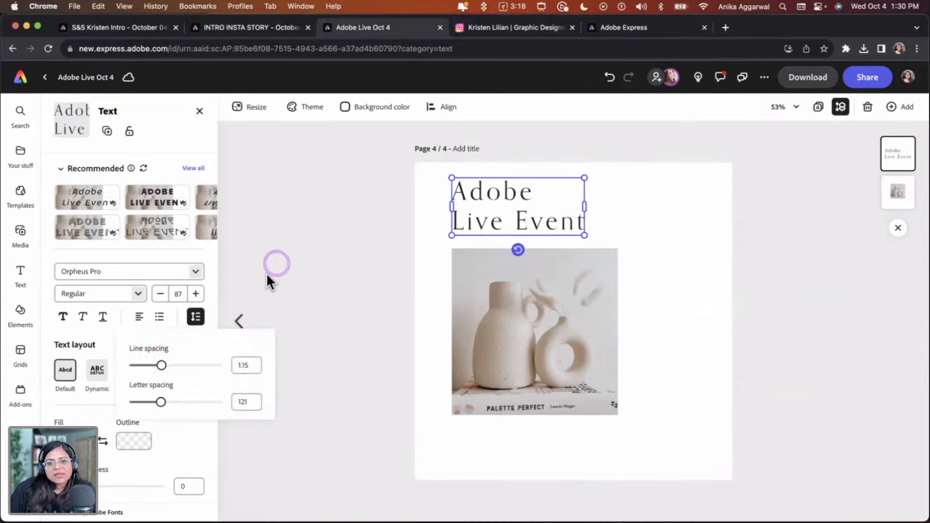
mouse_move(498, 225)
mouse_down()
mouse_move(490, 231)
mouse_move(498, 228)
mouse_up()
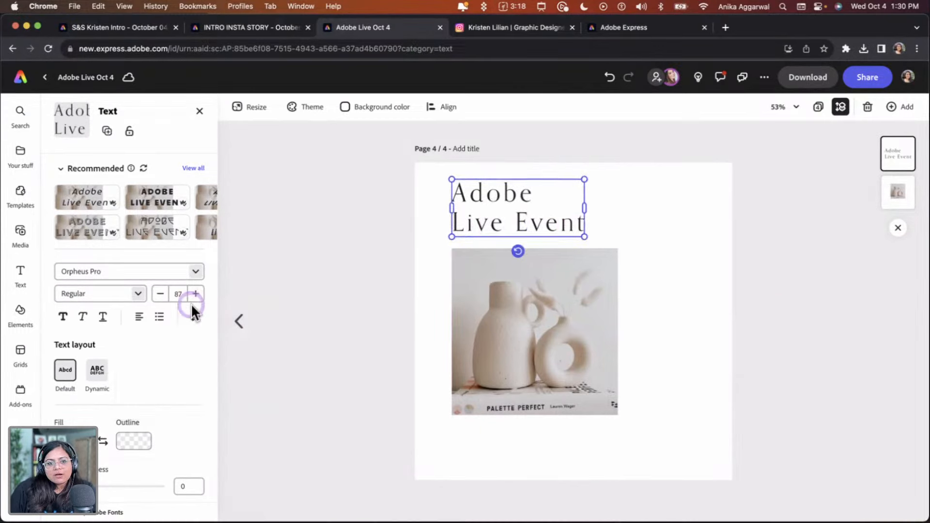
click(192, 321)
drag(160, 402, 154, 401)
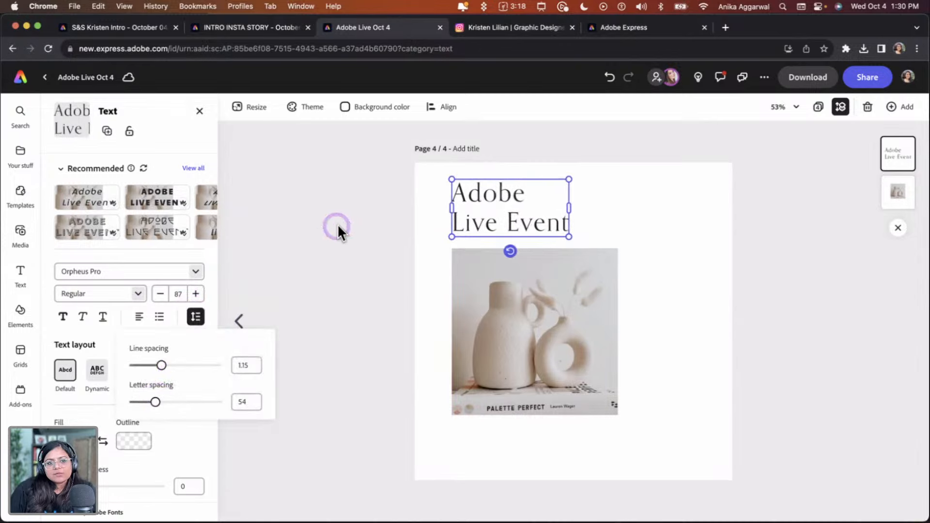
Set the heading font weight to Bold
click(137, 293)
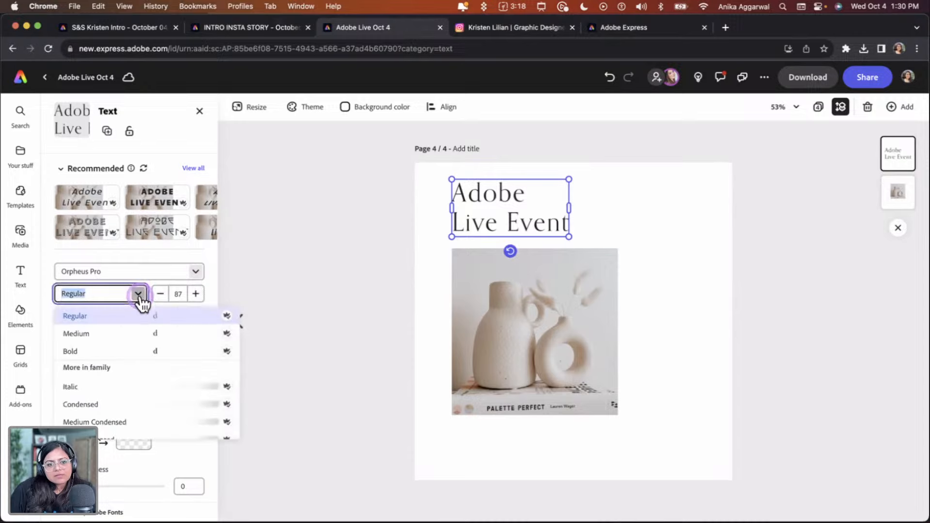
click(121, 350)
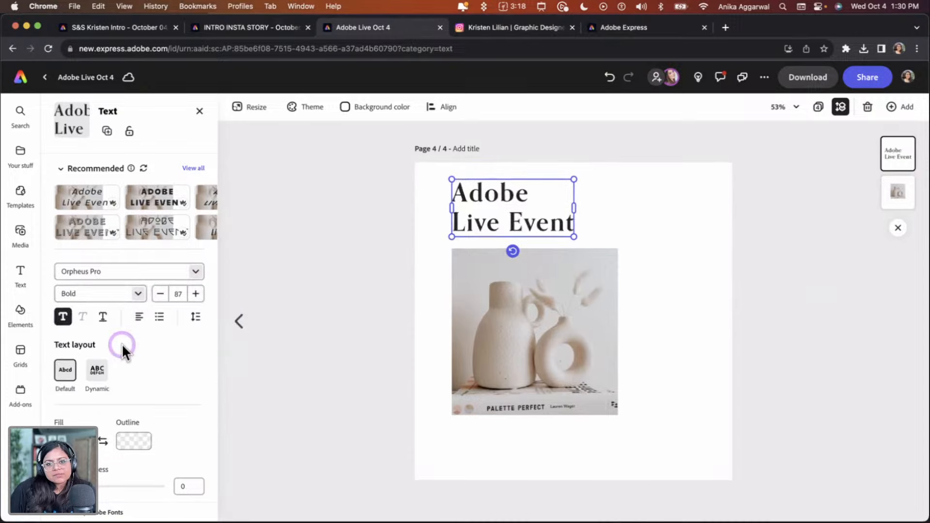
click(359, 186)
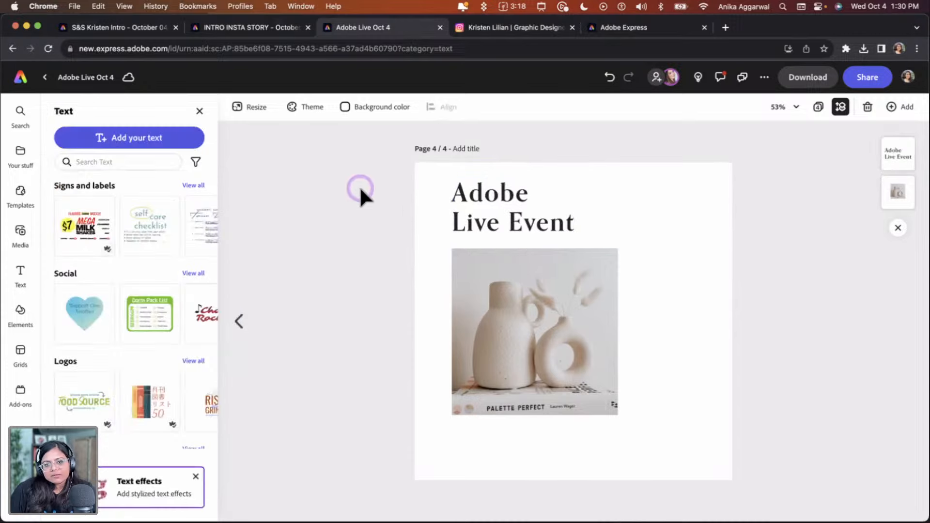
Resize the vase photo smaller and position it below the heading
drag(474, 290, 481, 301)
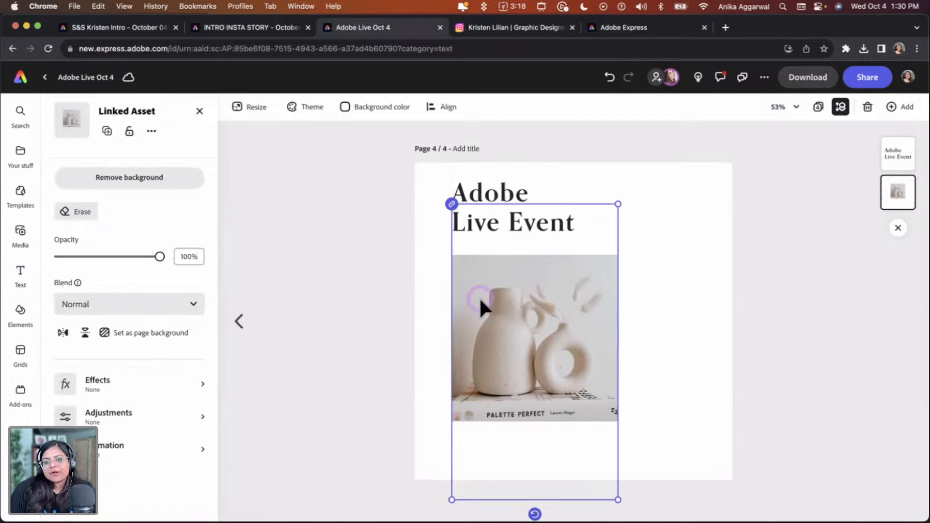
click(669, 220)
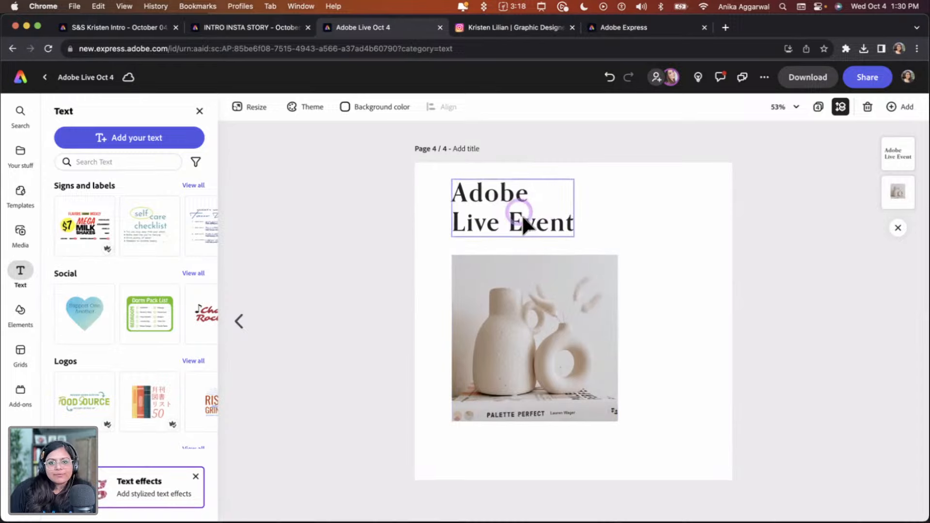
click(615, 206)
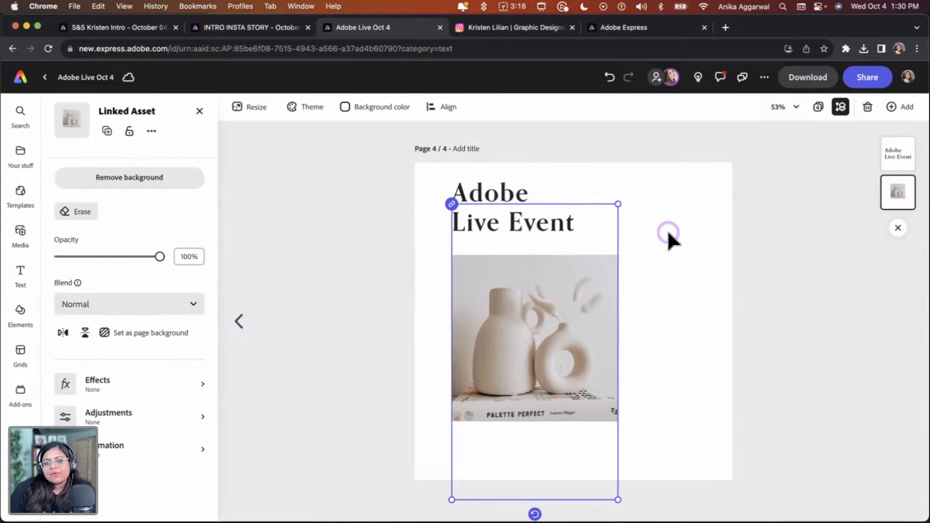
click(680, 254)
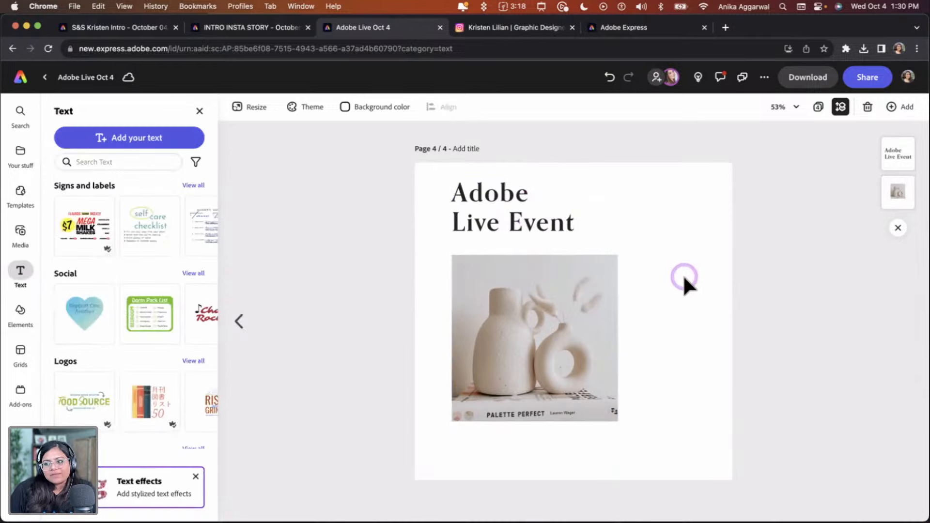
click(562, 325)
drag(616, 200, 589, 254)
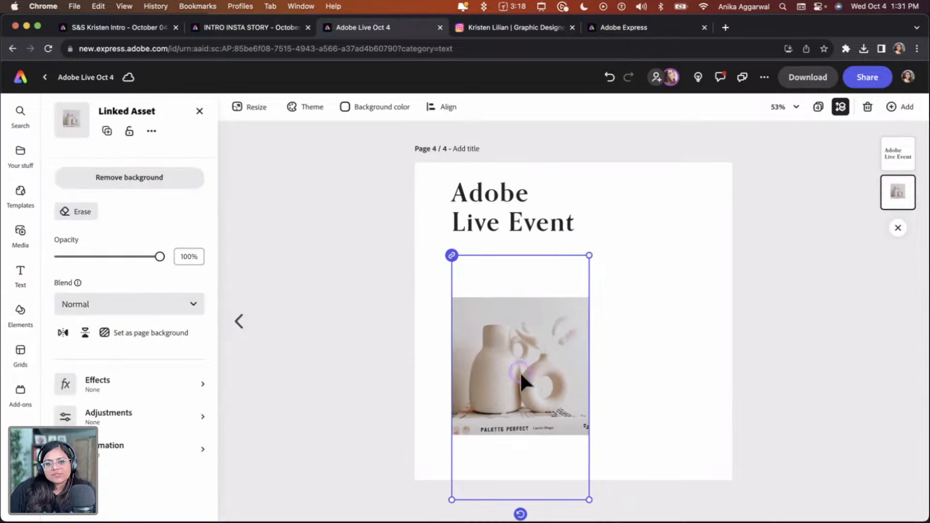
drag(523, 380, 521, 343)
click(611, 359)
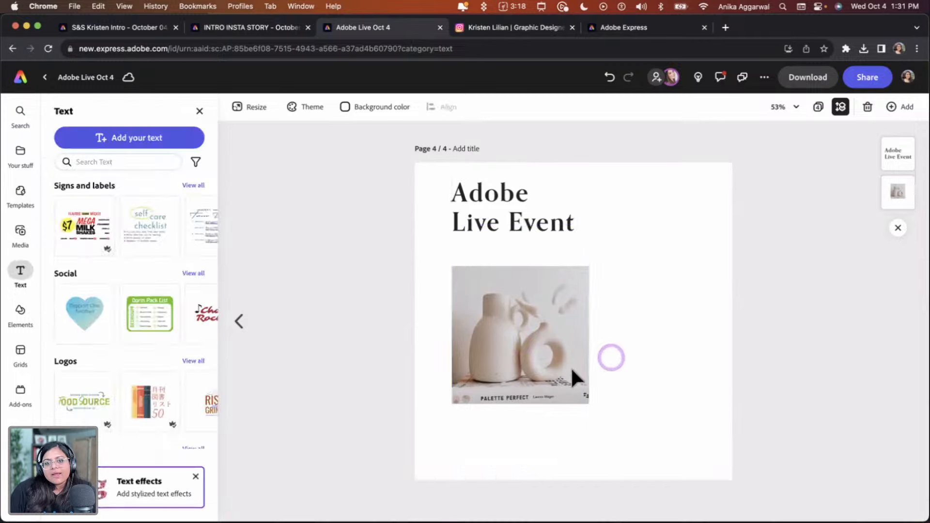
Open the downloaded photos folder in Finder and preview the images to choose one
click(28, 151)
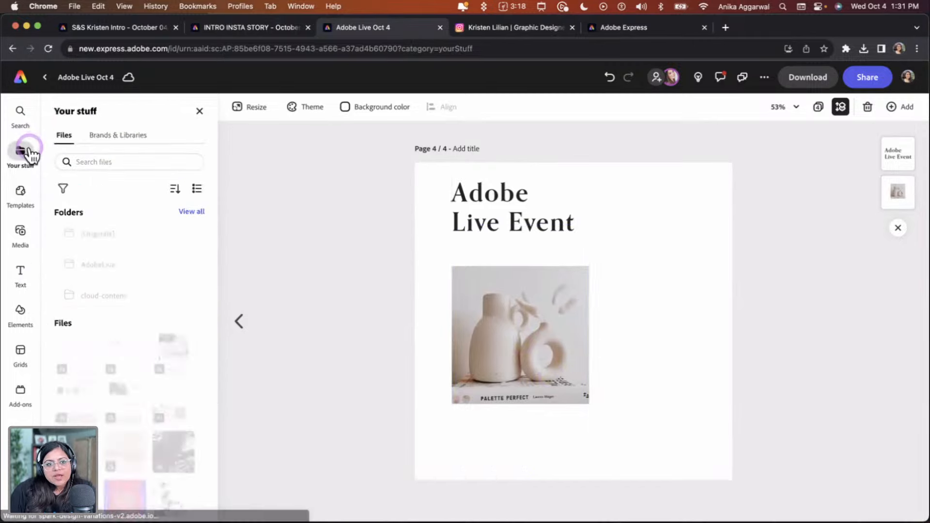
key(super+Tab)
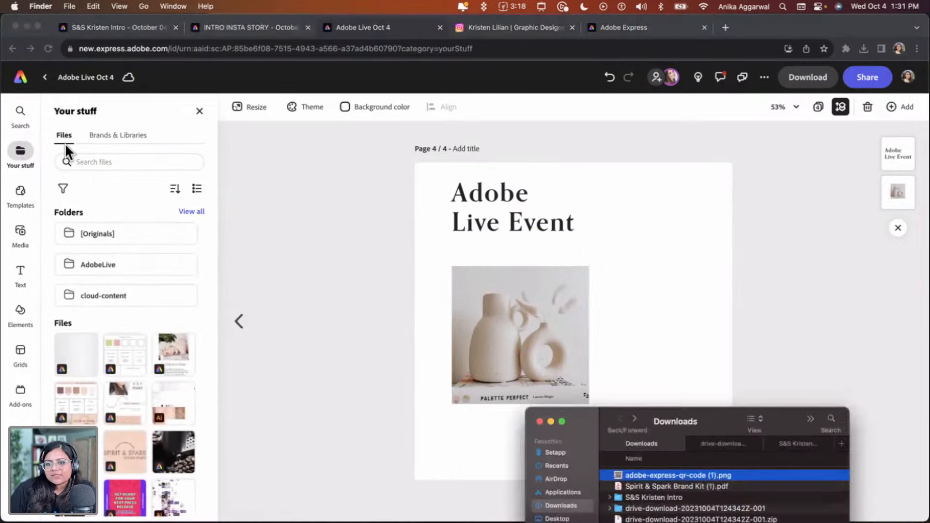
drag(659, 410, 678, 522)
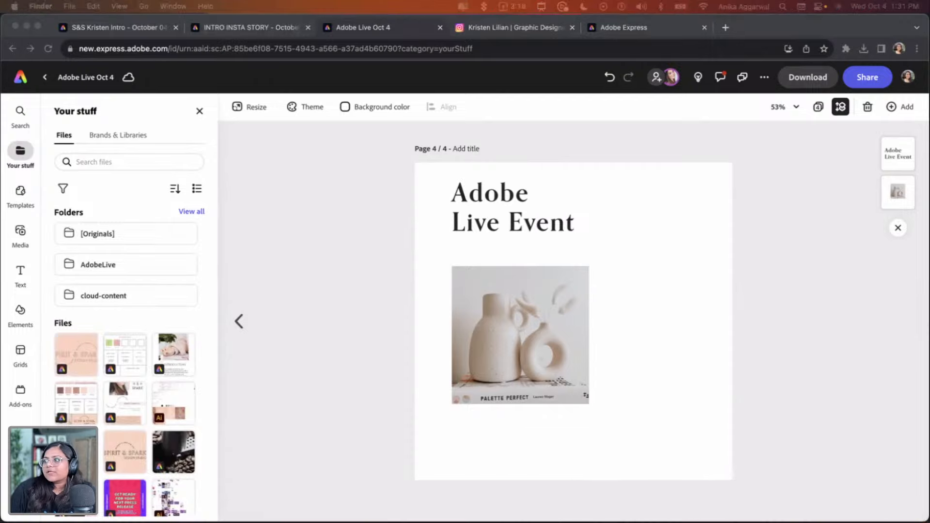
drag(533, 522, 524, 69)
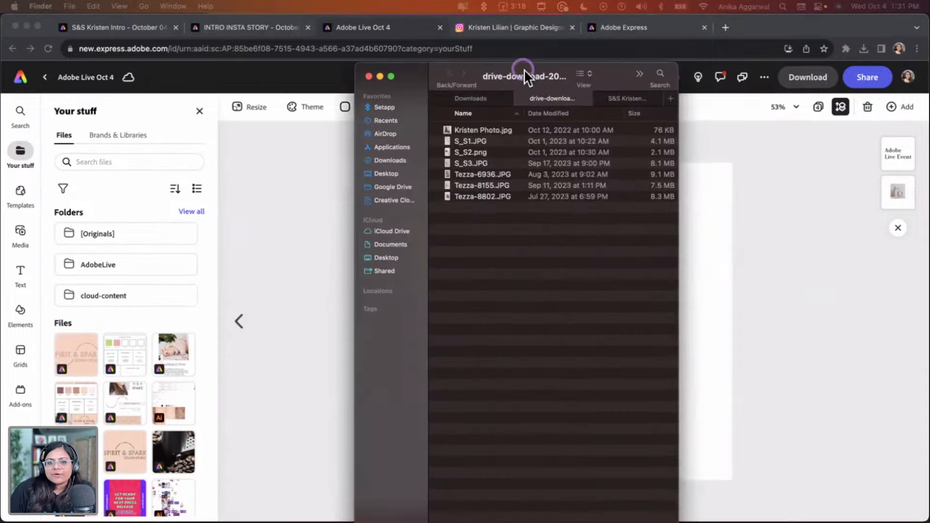
click(462, 140)
key(space)
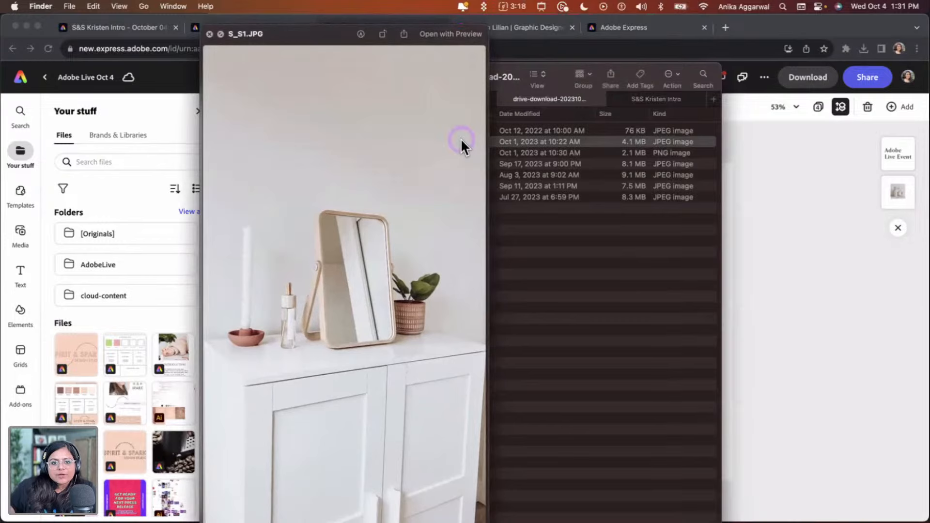
key(Down)
key(Down)
key(Down)
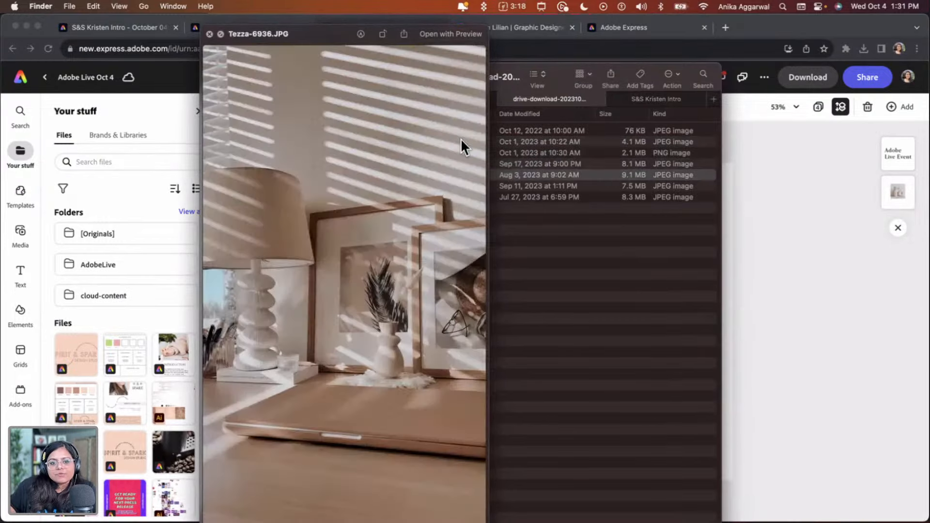
key(Down)
key(Up)
key(space)
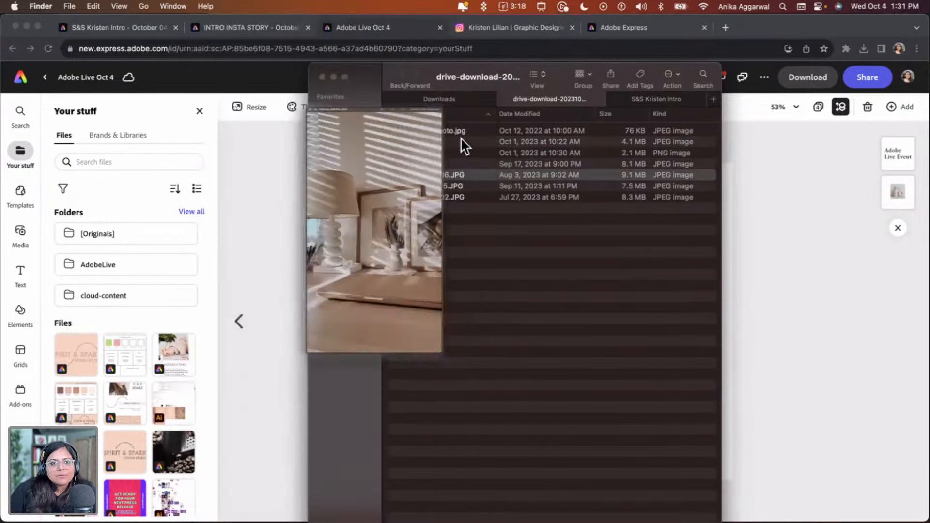
Drag the Tezza-6936.JPG photo onto the page and place it to the right of the vase photo at the same size
drag(450, 80, 650, 332)
drag(664, 363, 489, 327)
drag(536, 419, 525, 404)
drag(525, 335, 591, 334)
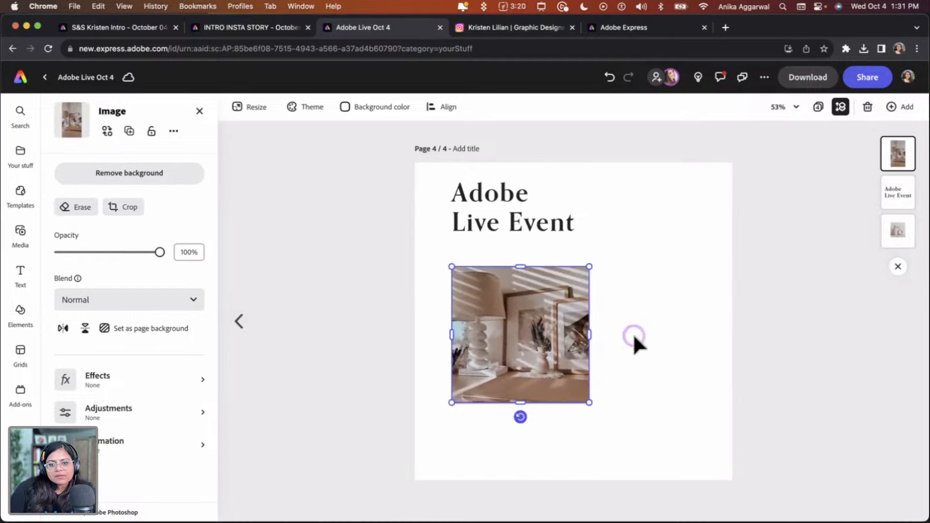
click(611, 350)
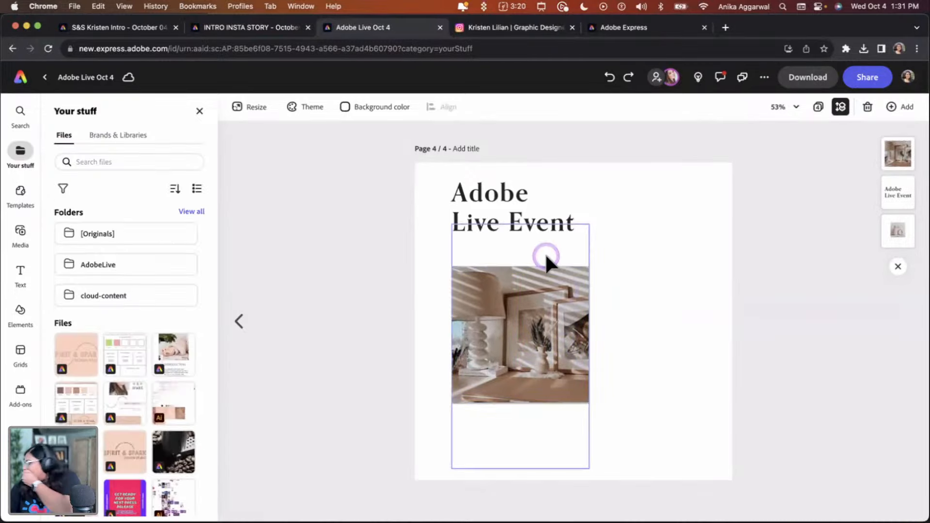
click(497, 356)
drag(550, 348, 640, 343)
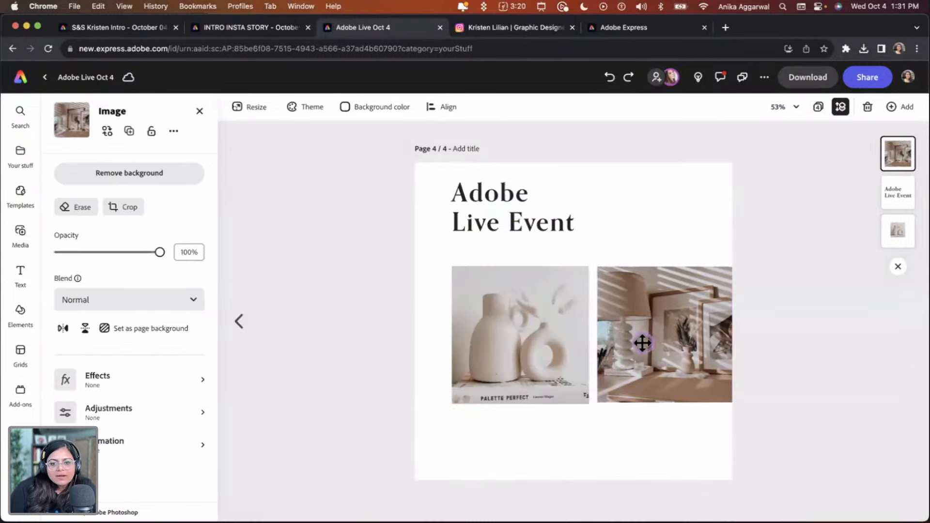
Select both photos and scale them down together
click(566, 339)
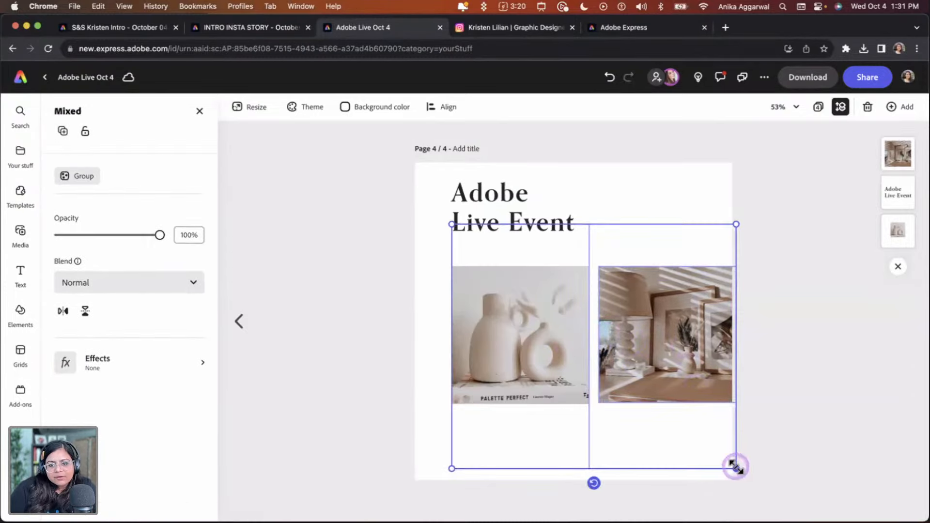
drag(736, 467, 695, 434)
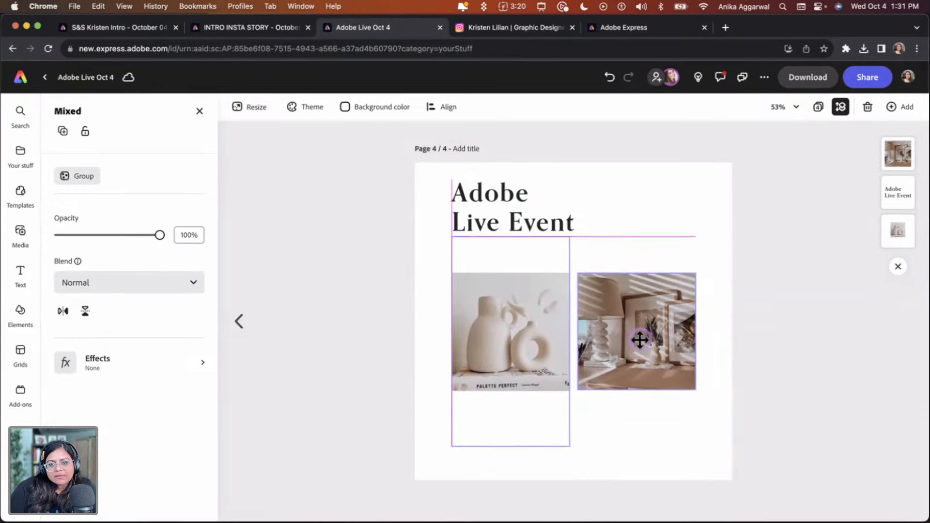
Move the Adobe Live Event heading slightly lower and change its color to brown
click(532, 224)
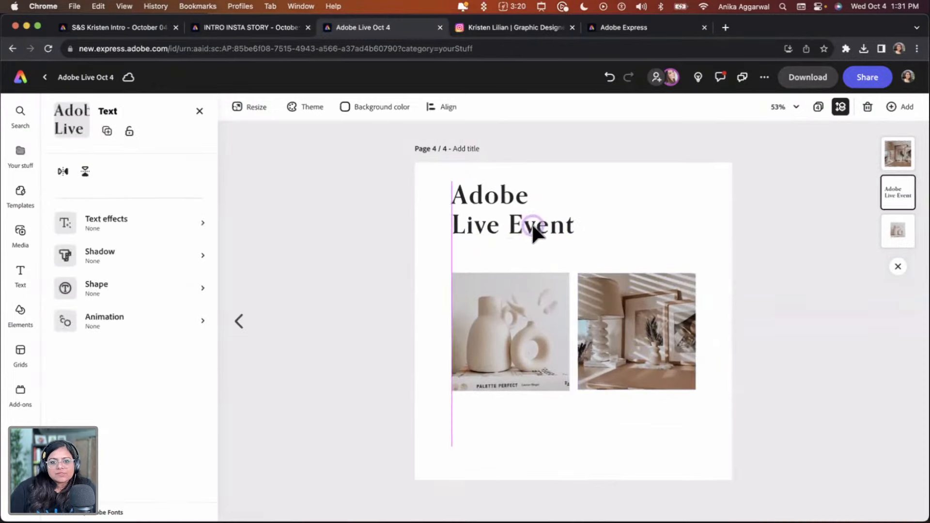
drag(531, 223, 532, 240)
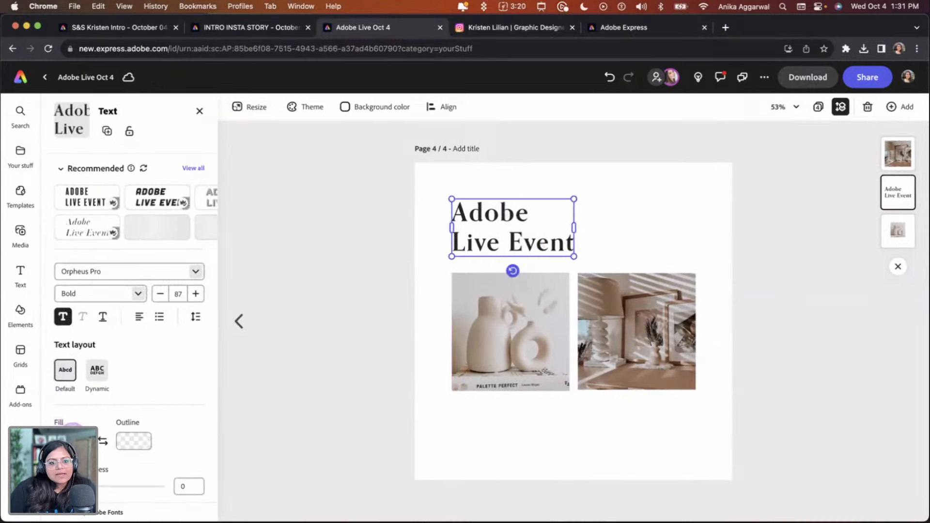
click(73, 429)
click(214, 445)
click(334, 347)
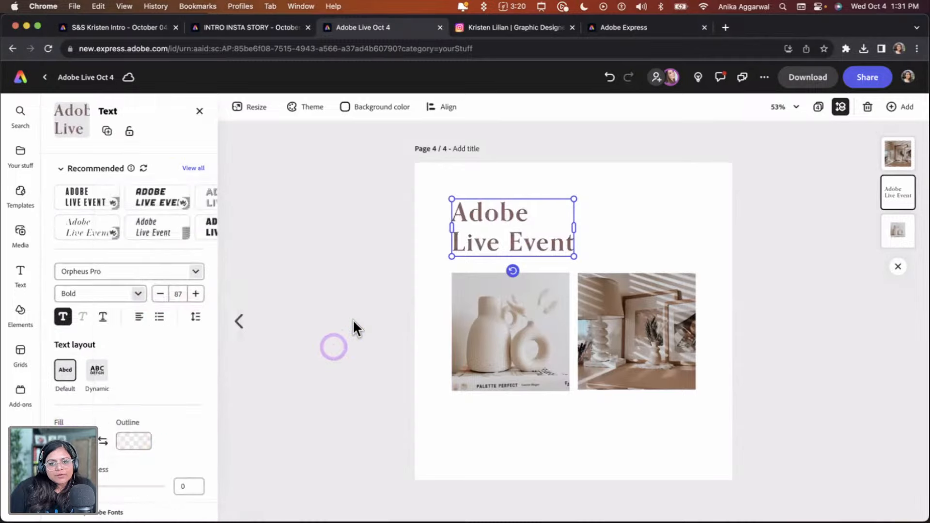
click(352, 315)
click(484, 247)
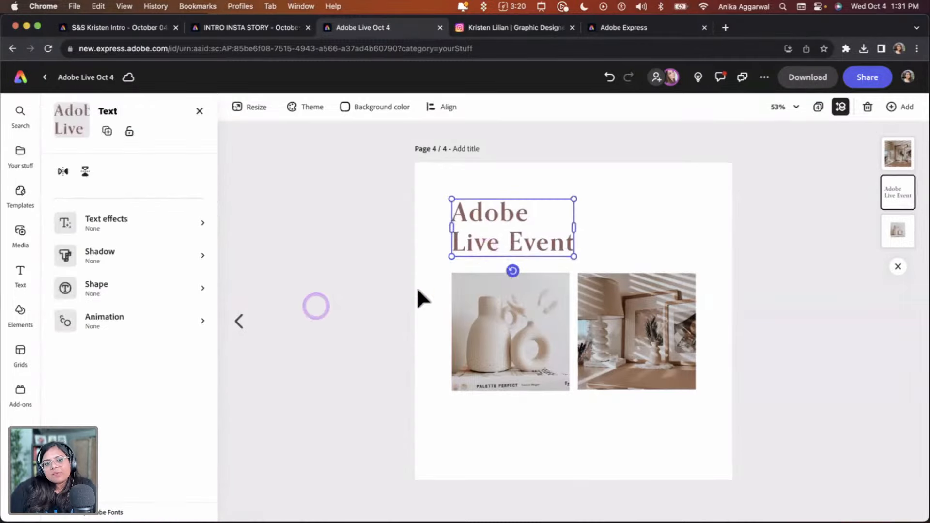
click(239, 321)
click(239, 322)
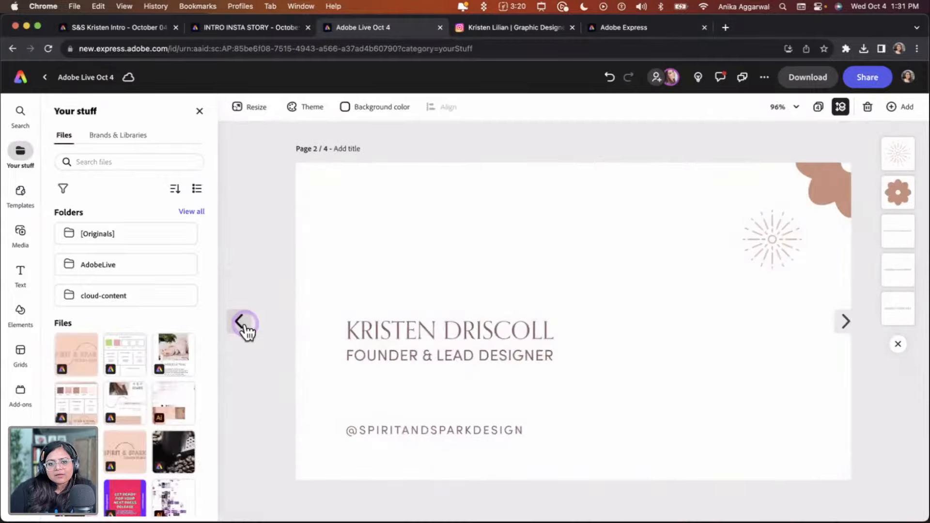
click(382, 438)
click(415, 366)
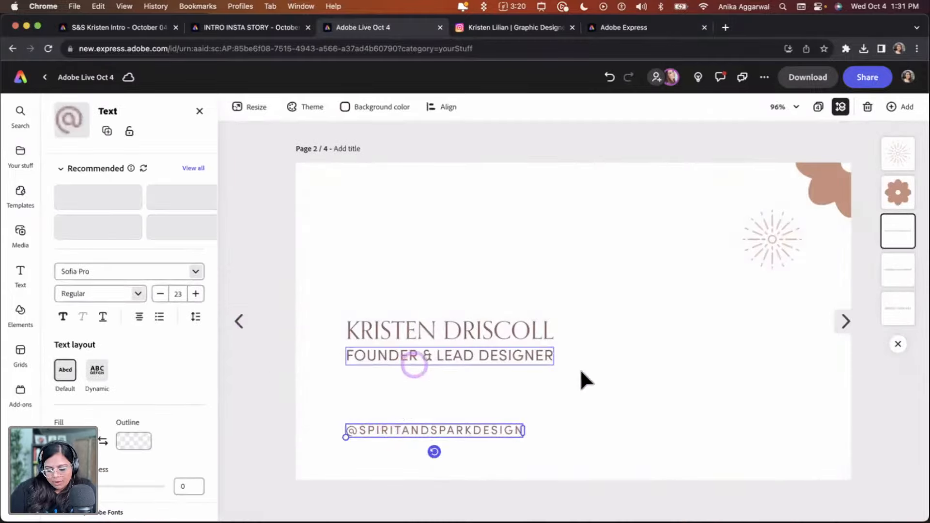
shift+click(786, 257)
click(843, 324)
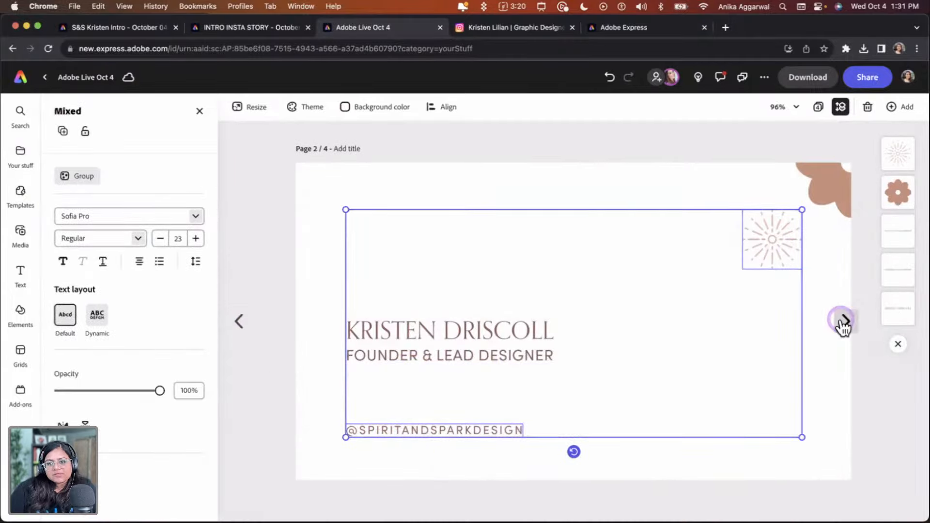
click(842, 321)
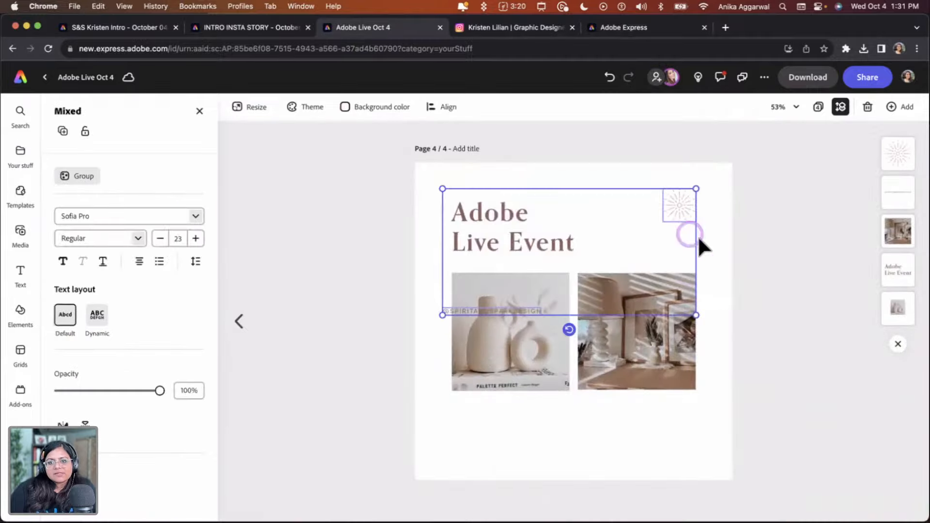
Move the pasted handle text below the photos and duplicate it
click(662, 249)
drag(535, 310, 517, 415)
click(613, 440)
click(522, 447)
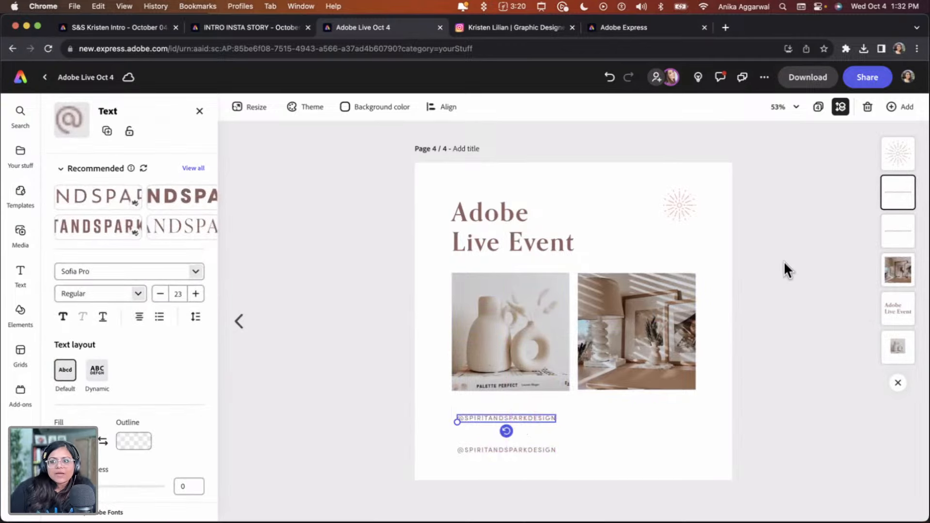
Replace the upper handle copy's text with "October 4th / 11am - 12pm PT" and enlarge it to size 30
click(482, 419)
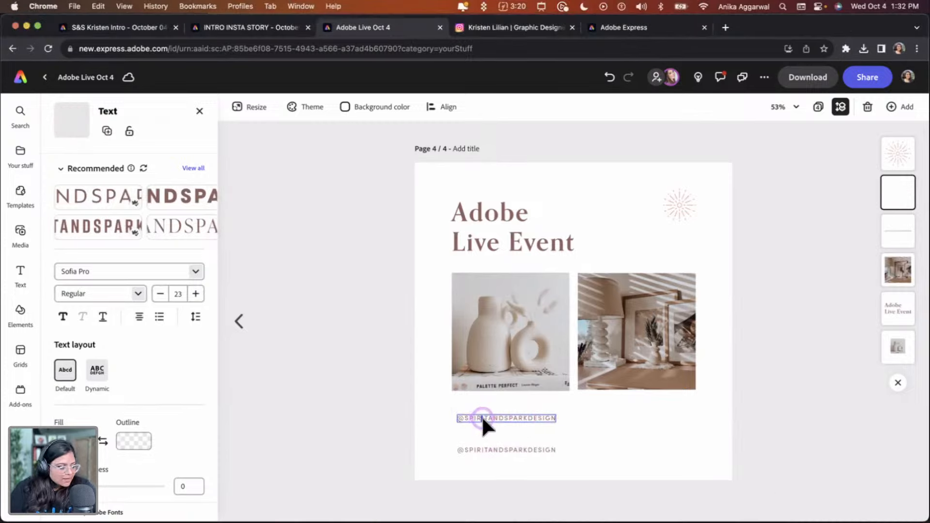
double_click(482, 416)
key(BackSpace)
text(Octo)
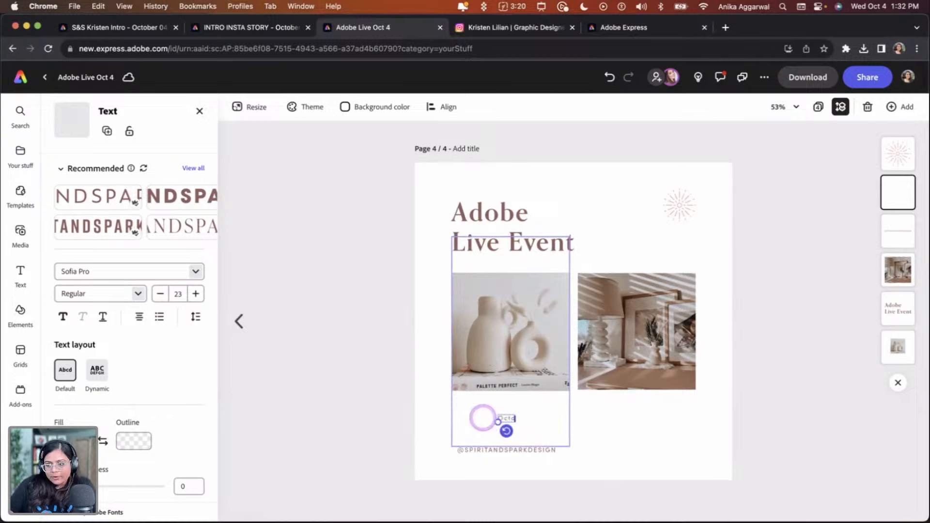
text(ber 4th / 11am - 12pm PT)
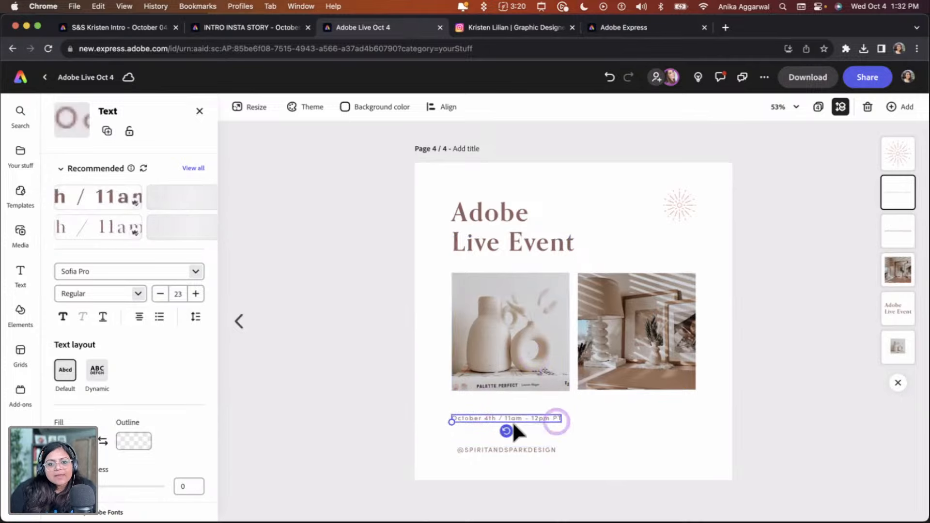
drag(446, 422, 500, 420)
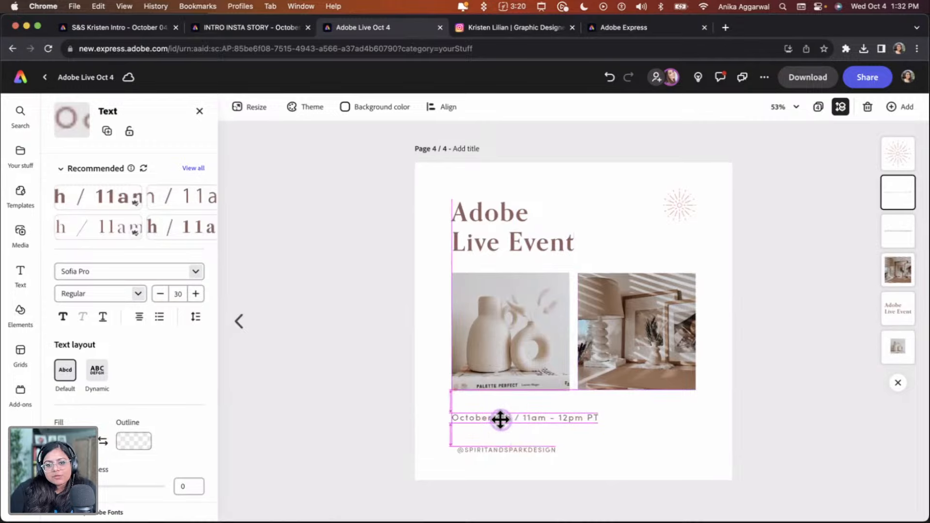
Place the handle directly beneath the date line, both aligned with the photos' left edge
click(629, 438)
click(486, 443)
drag(458, 453, 473, 436)
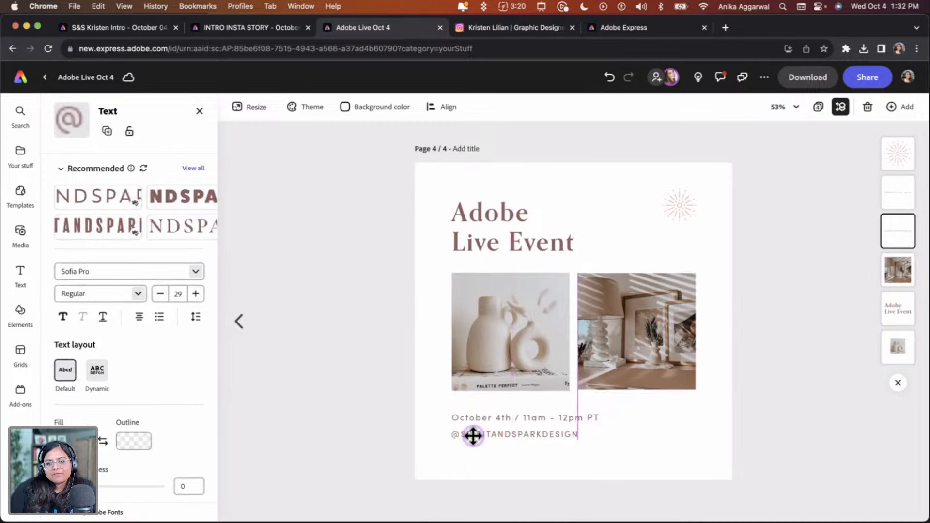
click(526, 473)
click(500, 417)
shift+click(498, 436)
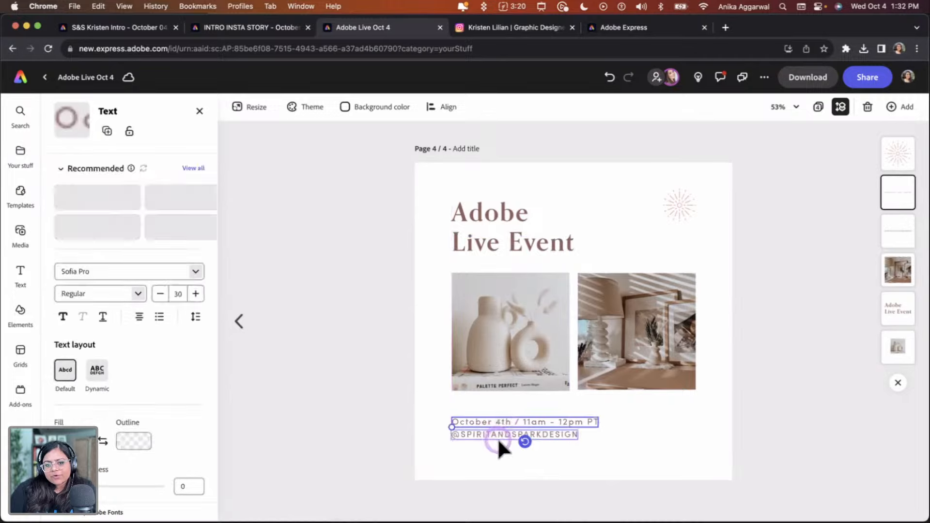
drag(496, 434, 495, 447)
click(646, 429)
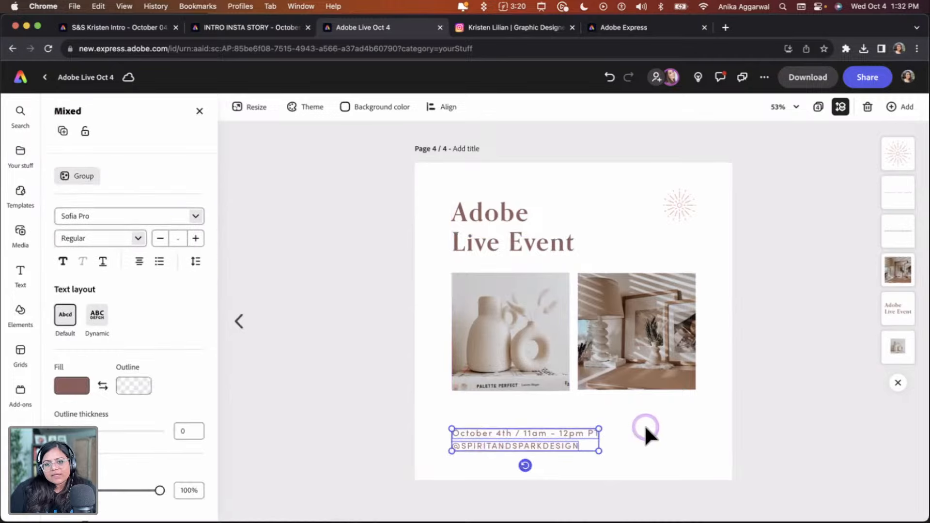
Select all elements on the page and shift them slightly left to balance the layout
click(497, 164)
drag(549, 226, 722, 452)
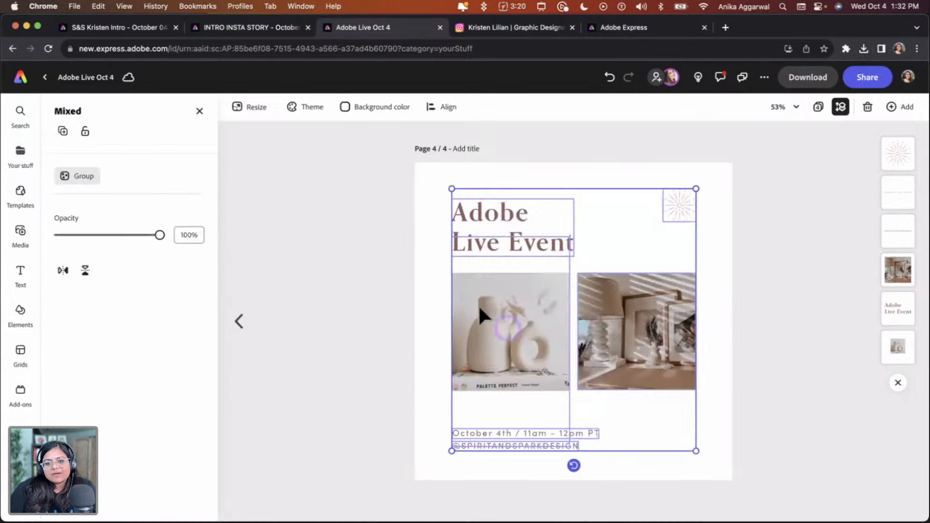
drag(506, 310, 496, 310)
click(403, 254)
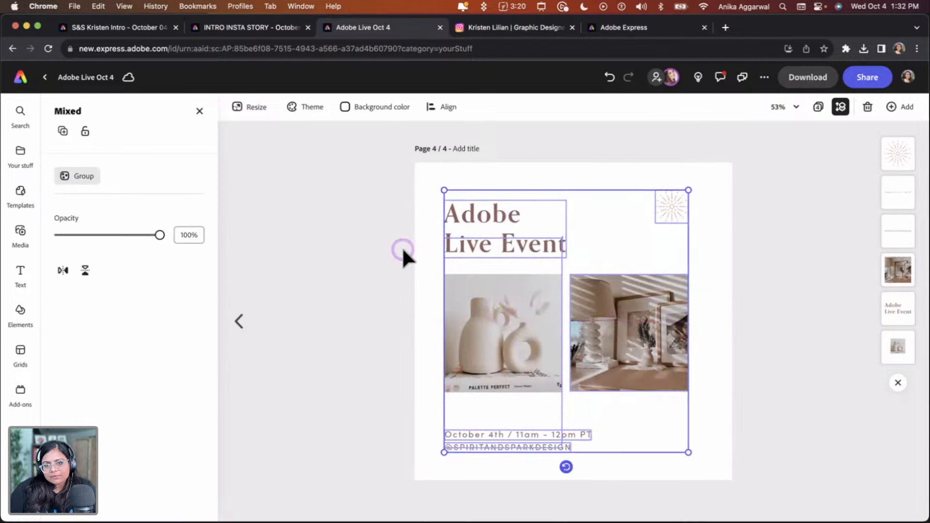
click(439, 270)
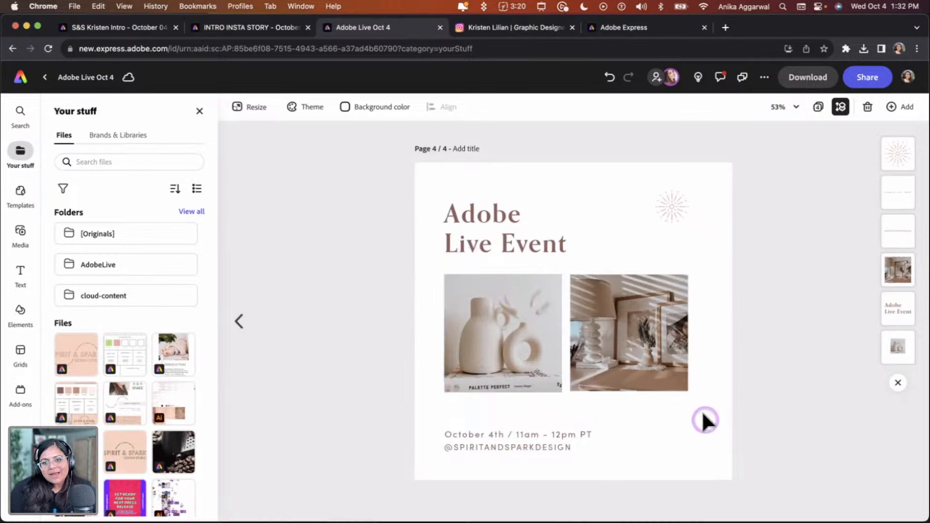
Move the sunburst graphic slightly within the upper right corner of the post
click(660, 199)
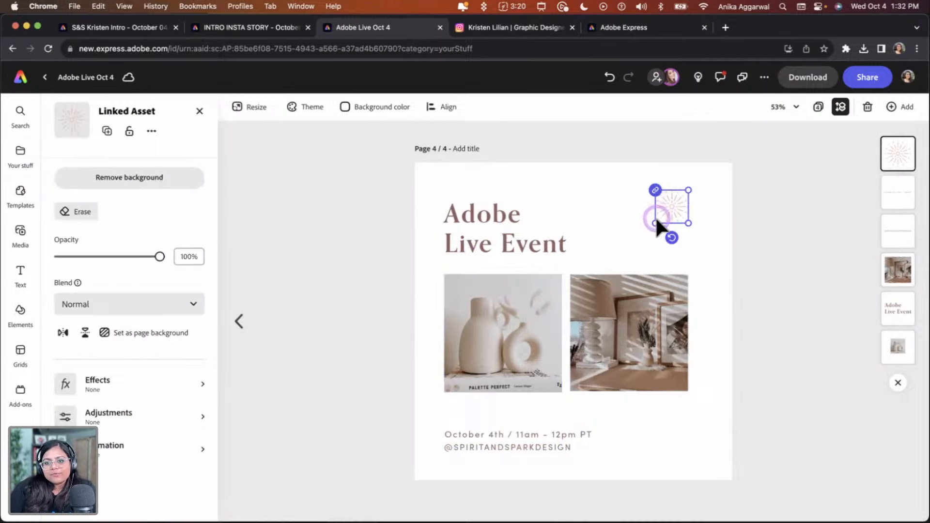
drag(656, 223, 664, 210)
click(709, 225)
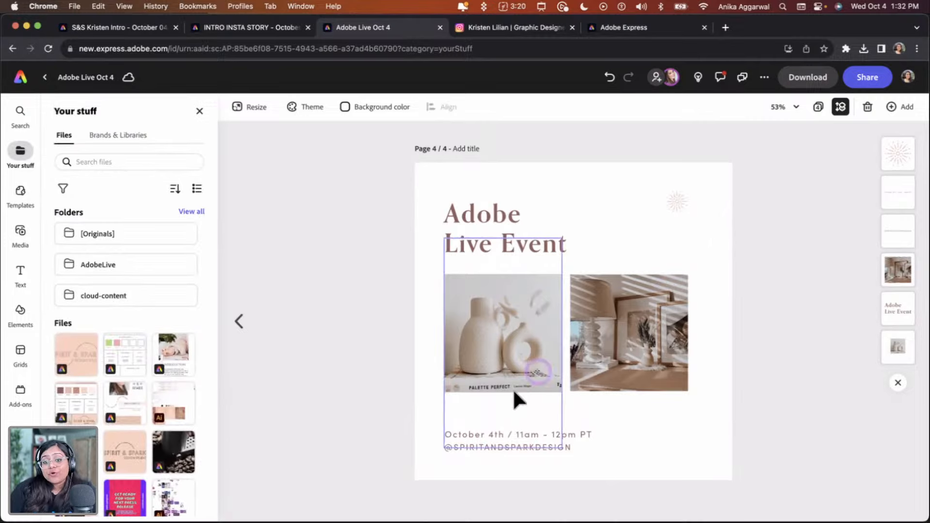
Duplicate the date line beside the heading and replace its text with "Learn how to unlock your brand's potential with the power of Adobe Express"
click(501, 431)
drag(515, 421, 631, 232)
double_click(630, 237)
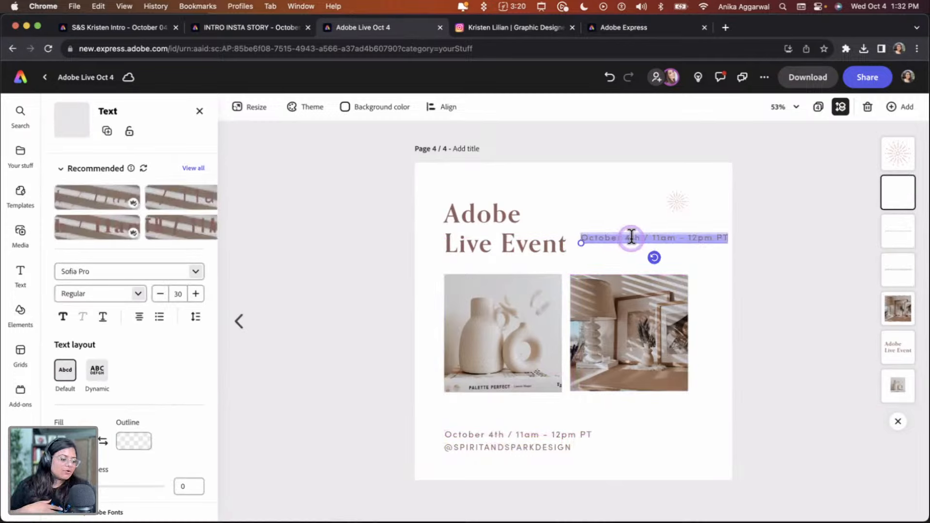
key(BackSpace)
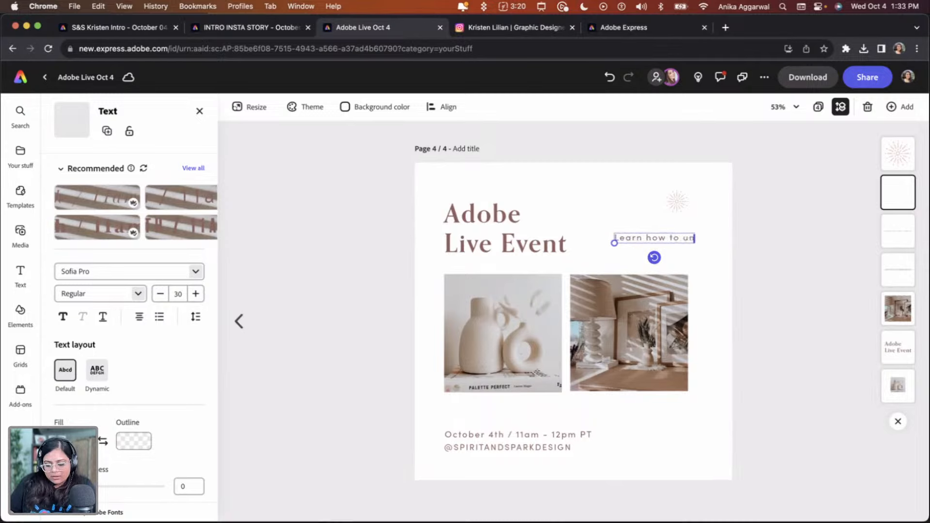
text(your brand's potential)
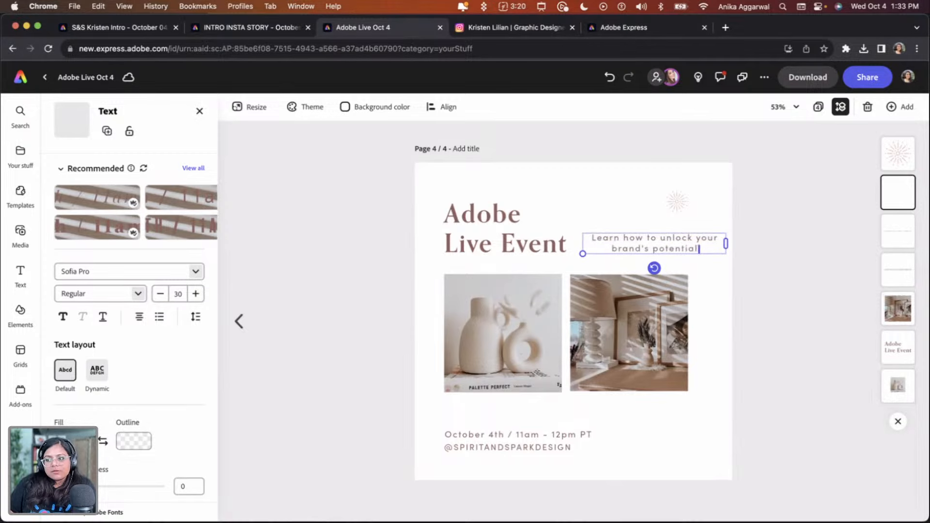
text( with the pow)
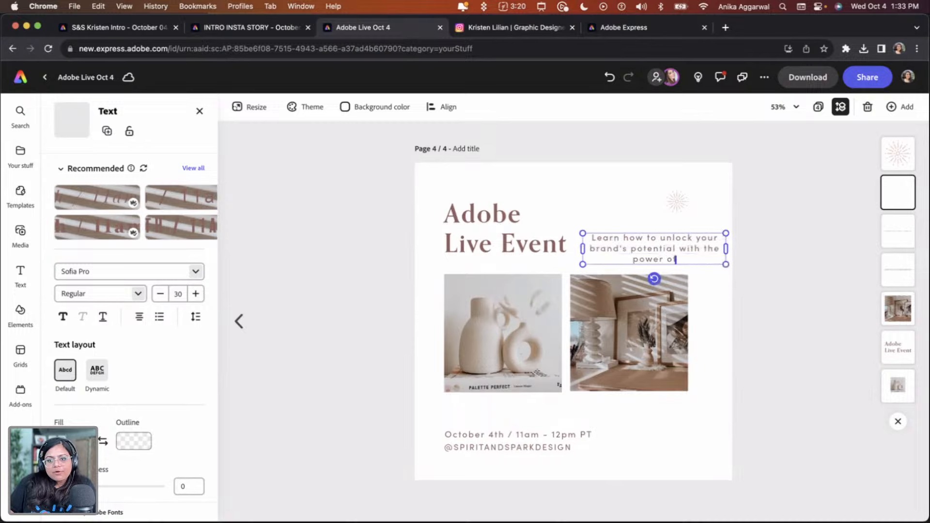
text(er of adobe Express)
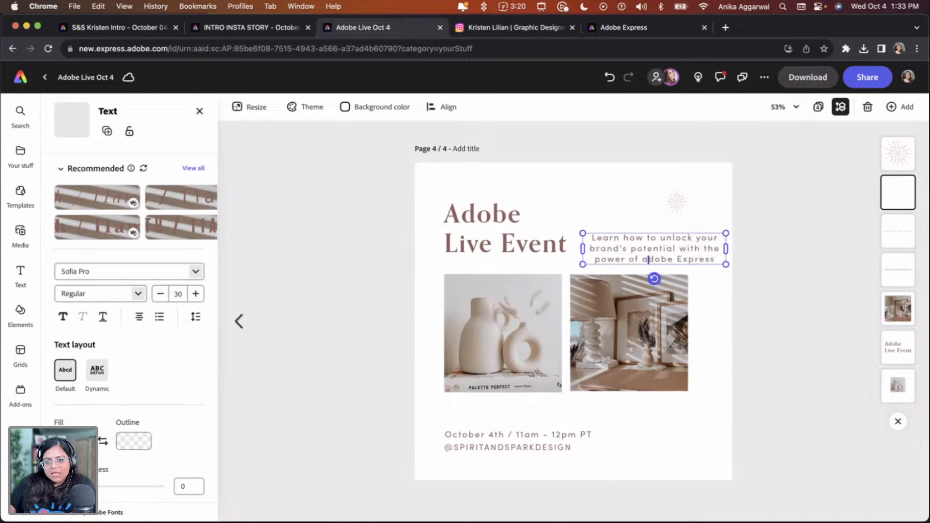
Left-align the description paragraph, narrow its box and reduce it to size 23 beside the heading
click(789, 269)
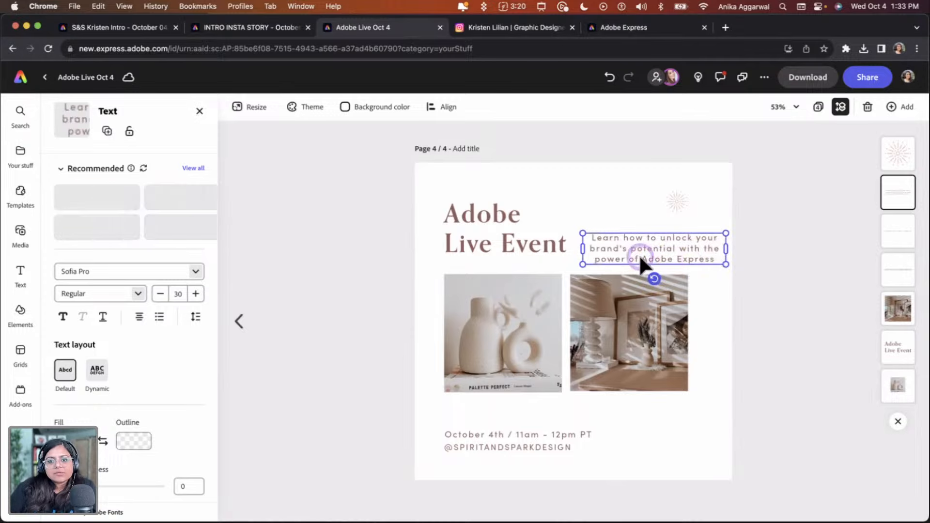
click(140, 318)
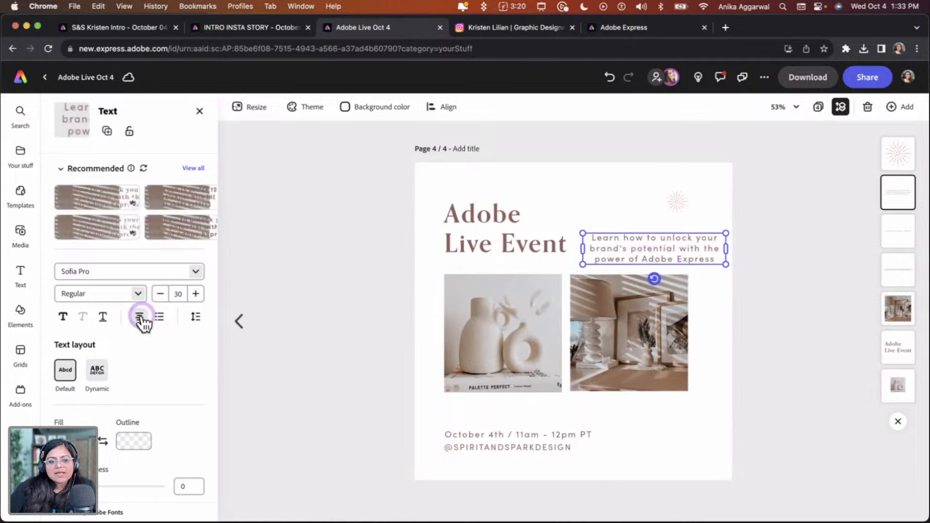
click(115, 342)
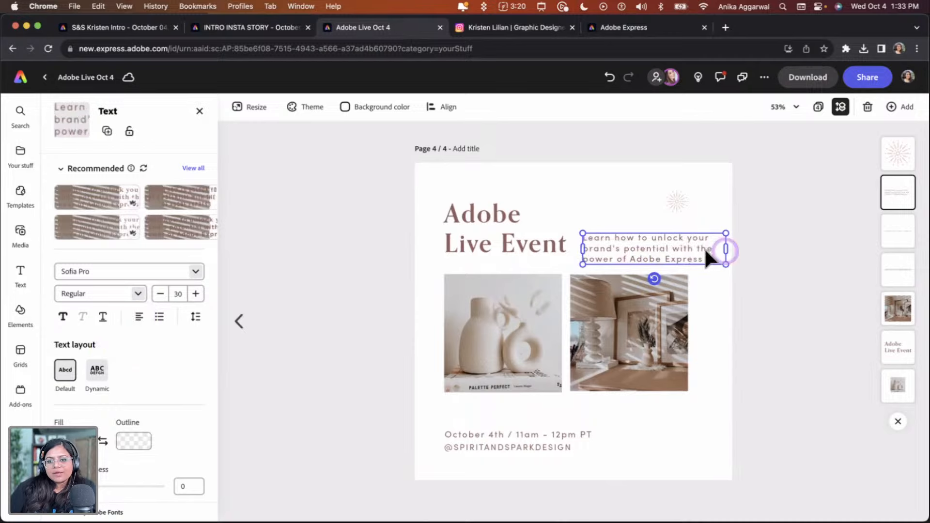
drag(727, 263, 692, 259)
drag(627, 240, 648, 239)
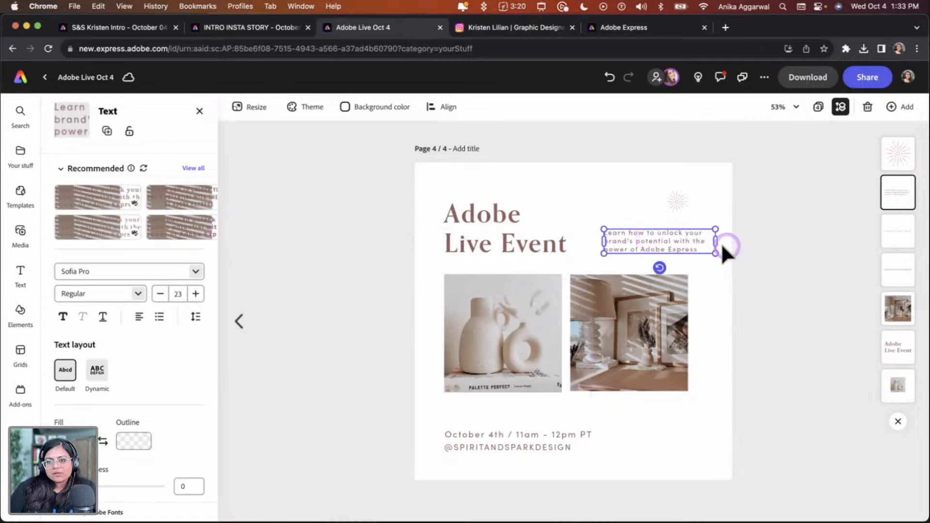
click(748, 245)
Group the two photos and center the group horizontally on the page
mouse_move(656, 311)
mouse_down()
mouse_move(668, 309)
mouse_move(659, 308)
mouse_up()
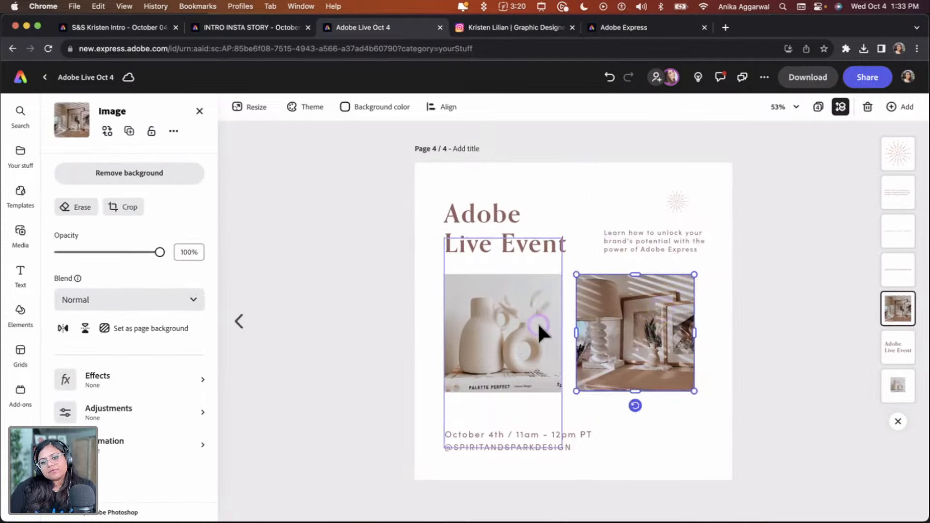
shift+click(539, 325)
key(super+g)
click(442, 107)
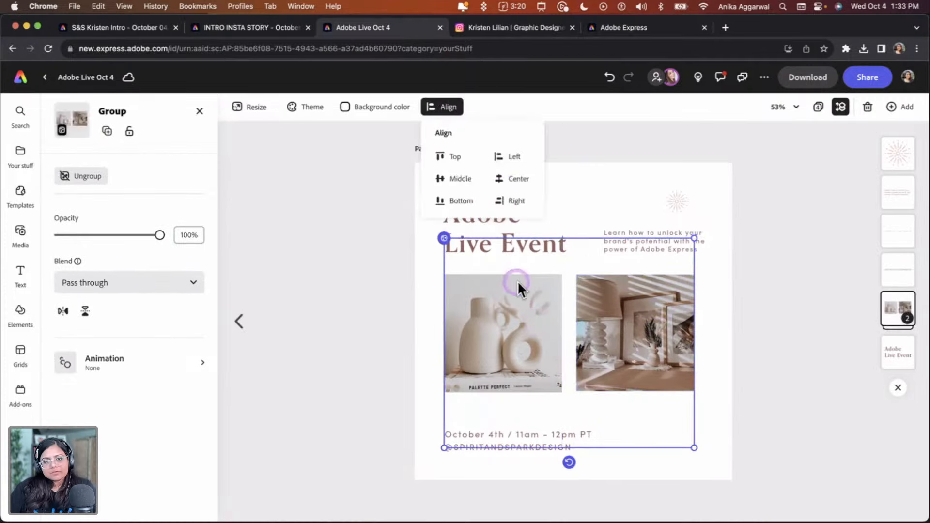
click(509, 180)
click(767, 329)
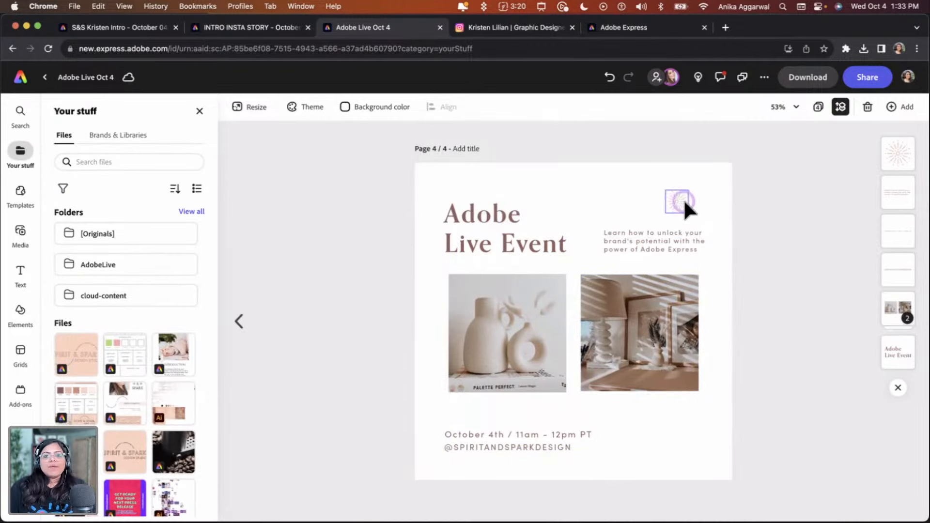
Shift the sunburst graphic a little further to the right in the post's upper corner
drag(684, 199, 697, 200)
click(770, 213)
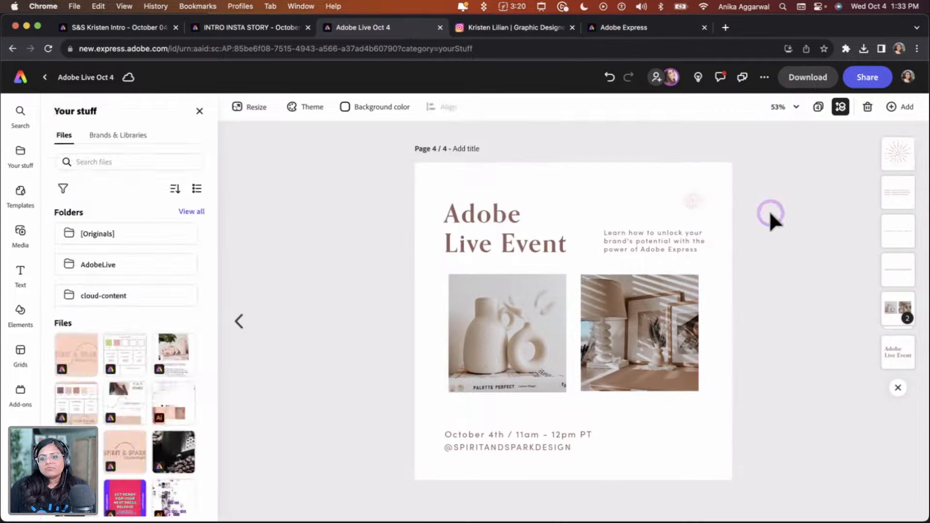
Search the elements' shapes for "line" and place a straight line above the description beside the heading
click(20, 316)
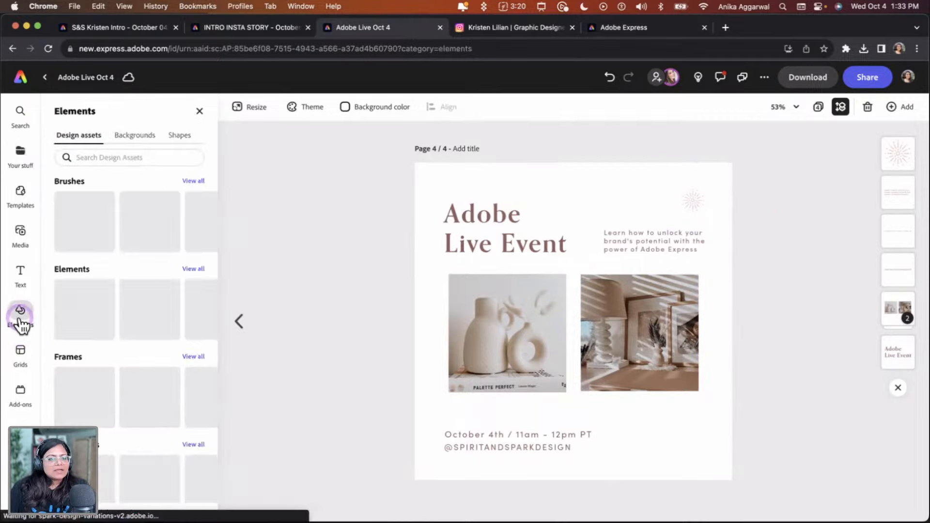
click(121, 156)
text(line)
key(Return)
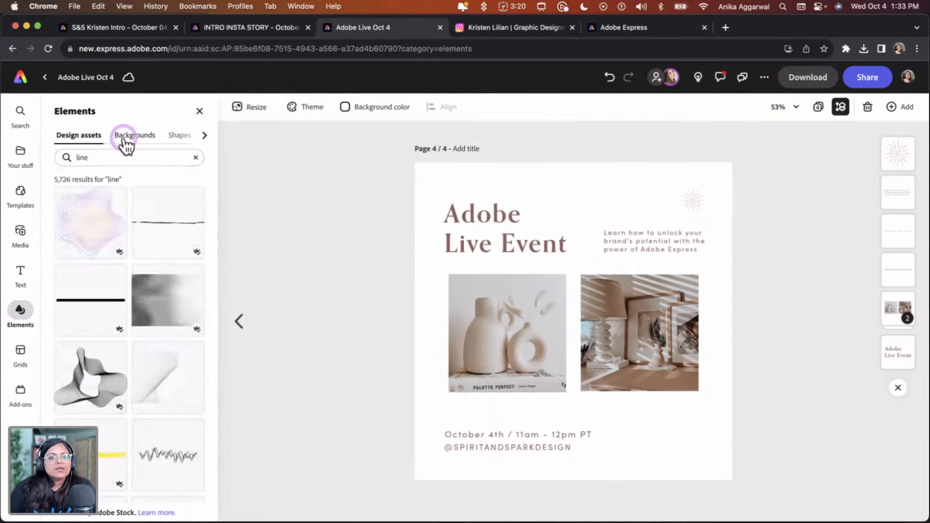
scroll(73, 373, down, 8)
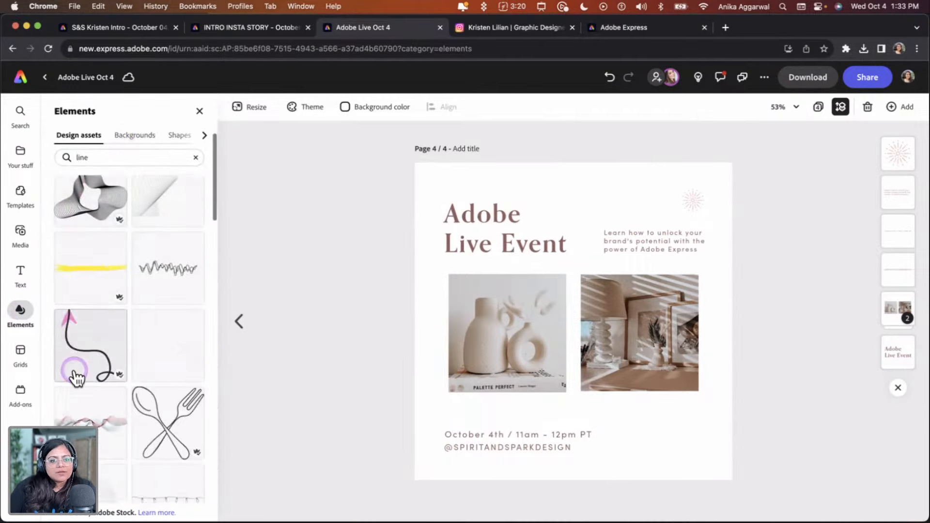
click(183, 137)
scroll(137, 303, down, 2)
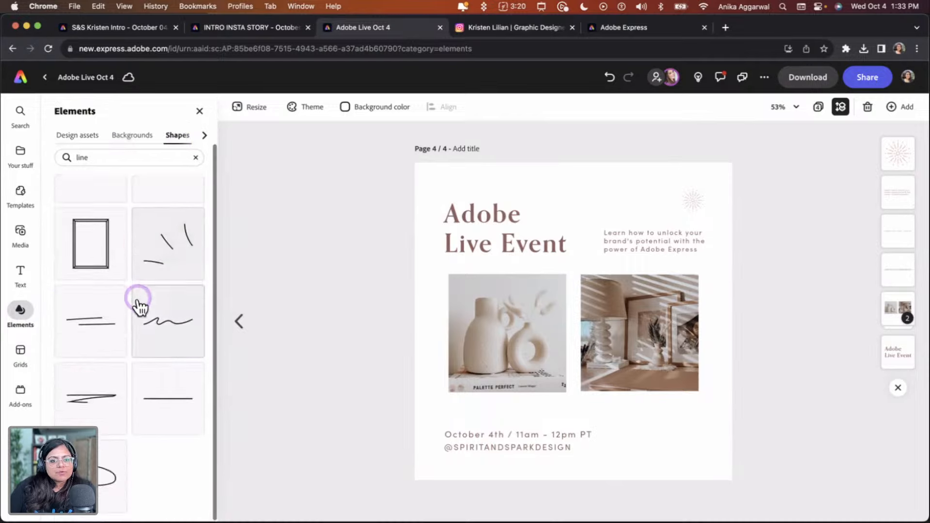
drag(165, 402, 585, 213)
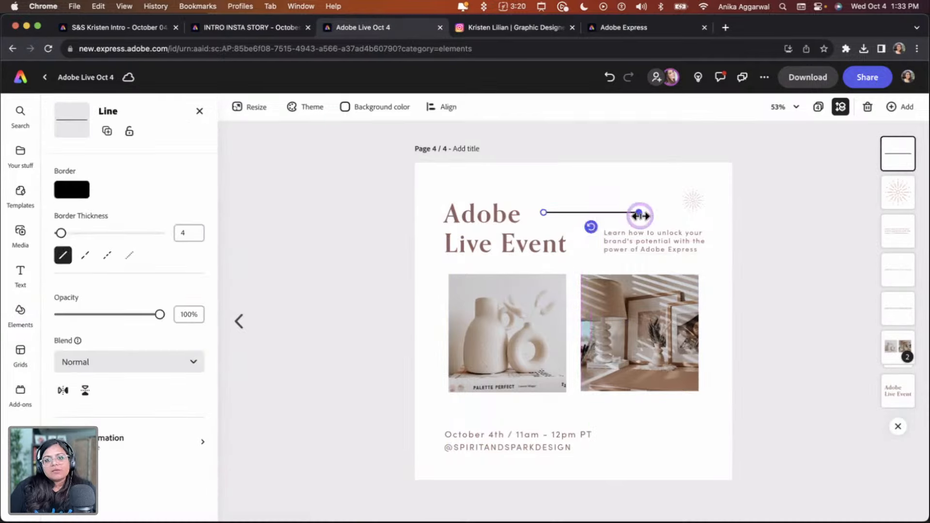
Lengthen the line so it reaches the sunburst and set its border thickness to 2
drag(639, 212, 689, 215)
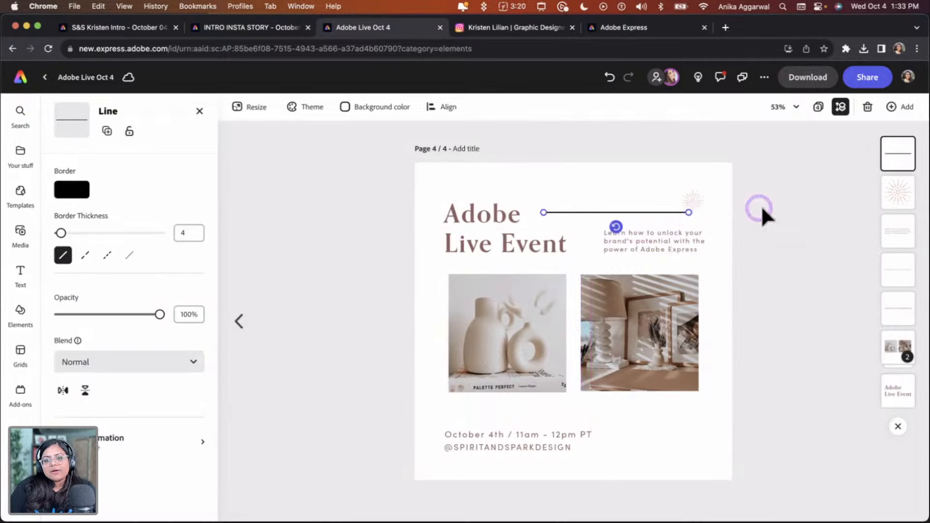
key(BackSpace)
text(2)
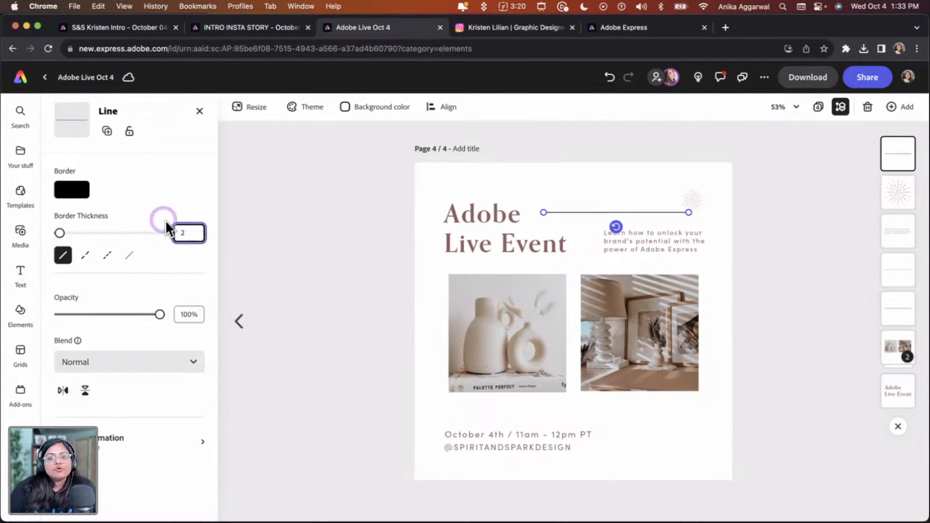
click(332, 200)
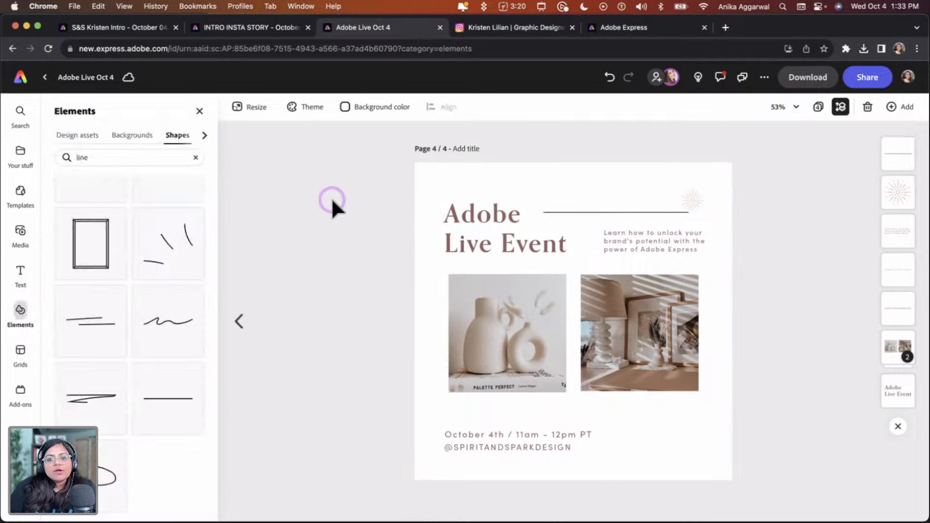
Reduce the line's border thickness to 1 and colour it with the mauve Spirit & Spark brand swatch
click(573, 213)
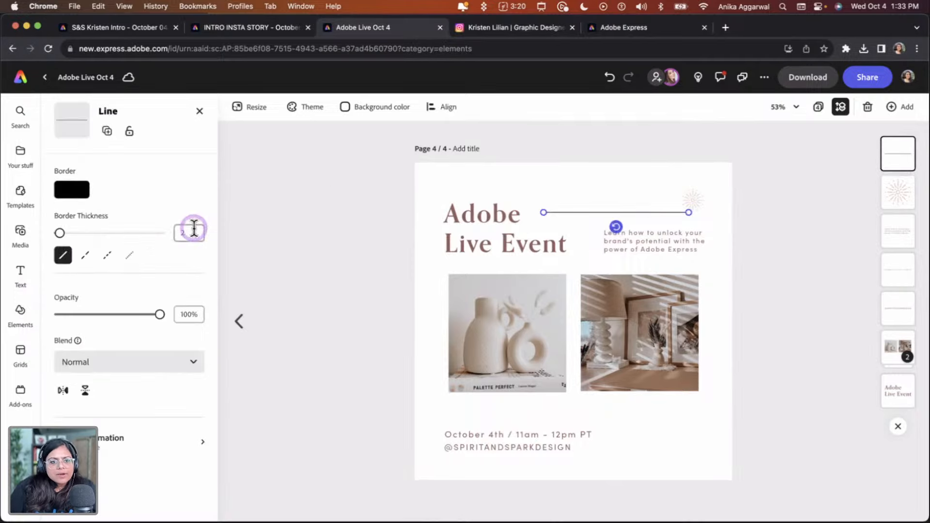
click(175, 238)
text(1)
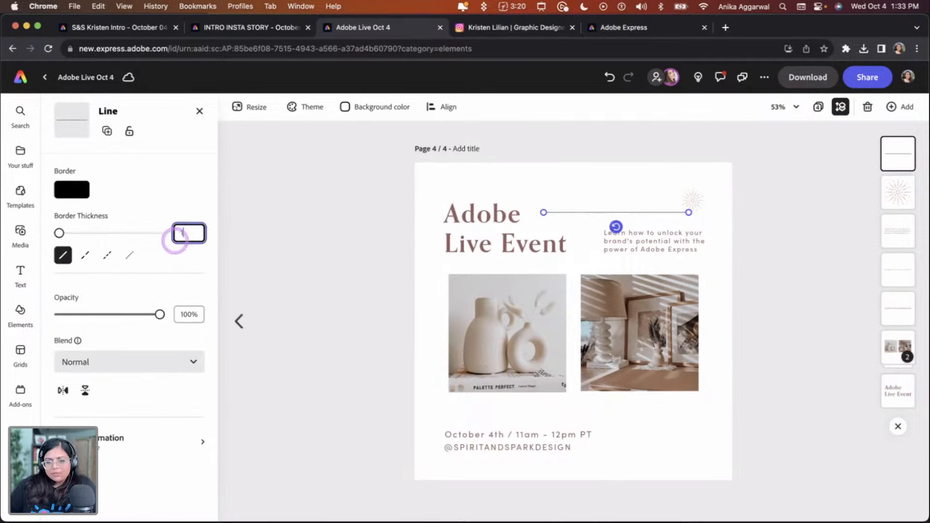
click(65, 187)
click(214, 328)
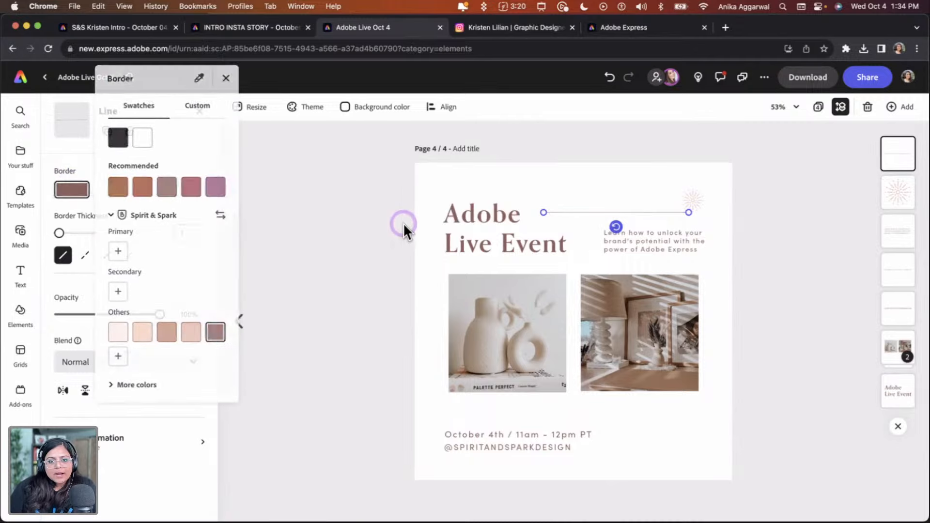
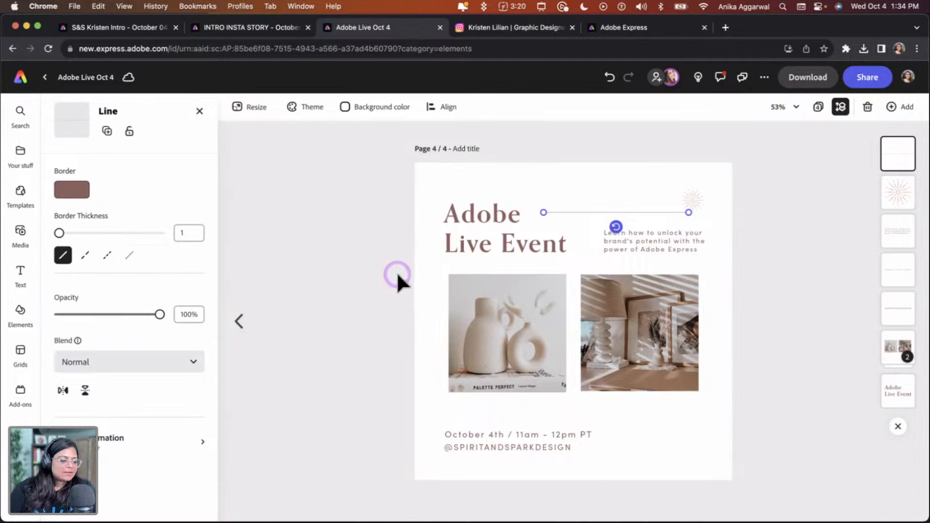
Search the add-ons for "color blin" and open the Color Blindness Simulator add-on
click(379, 328)
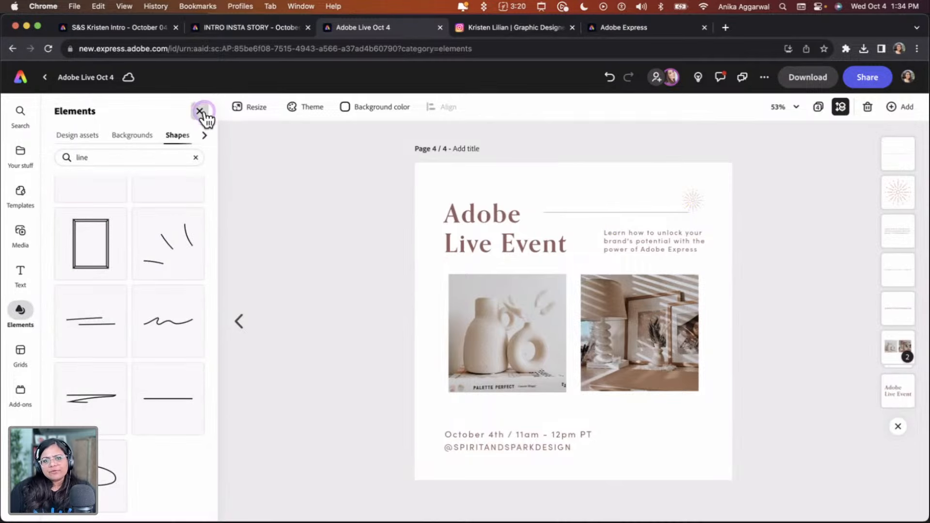
click(199, 111)
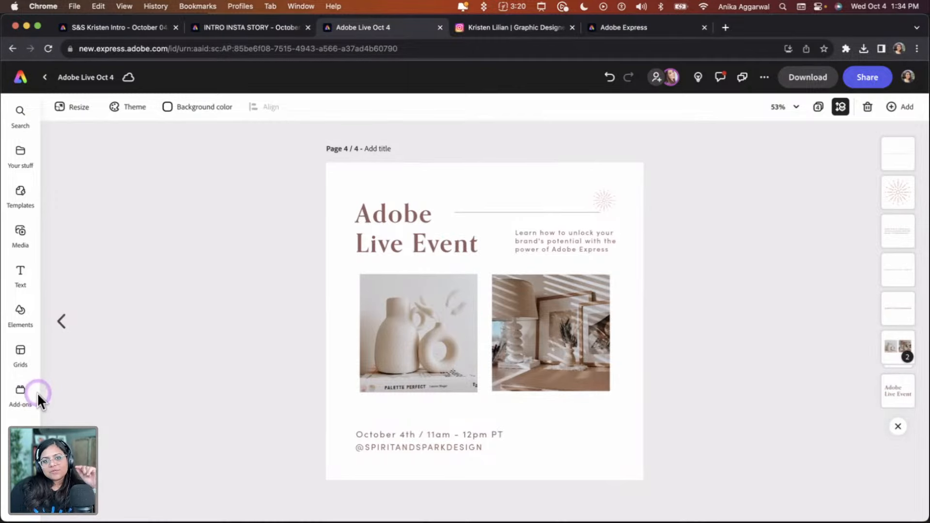
click(21, 399)
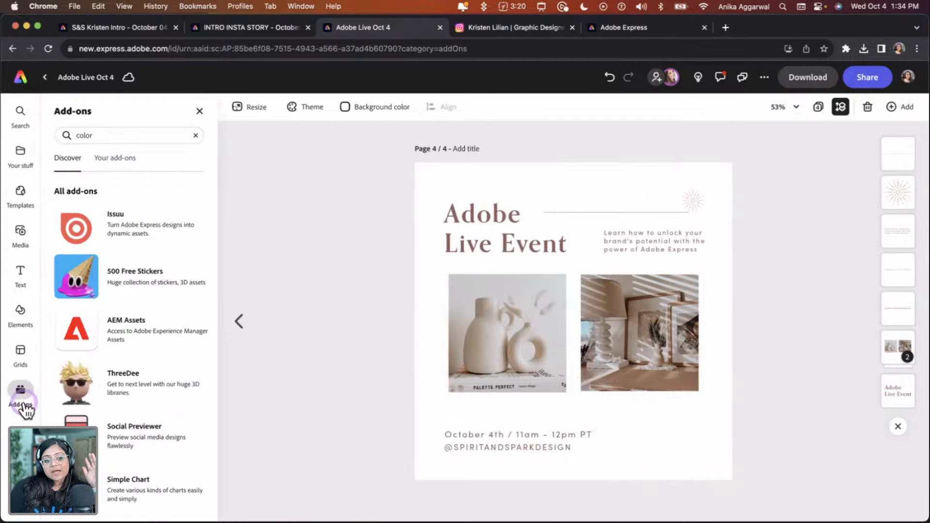
click(116, 136)
text(color blin)
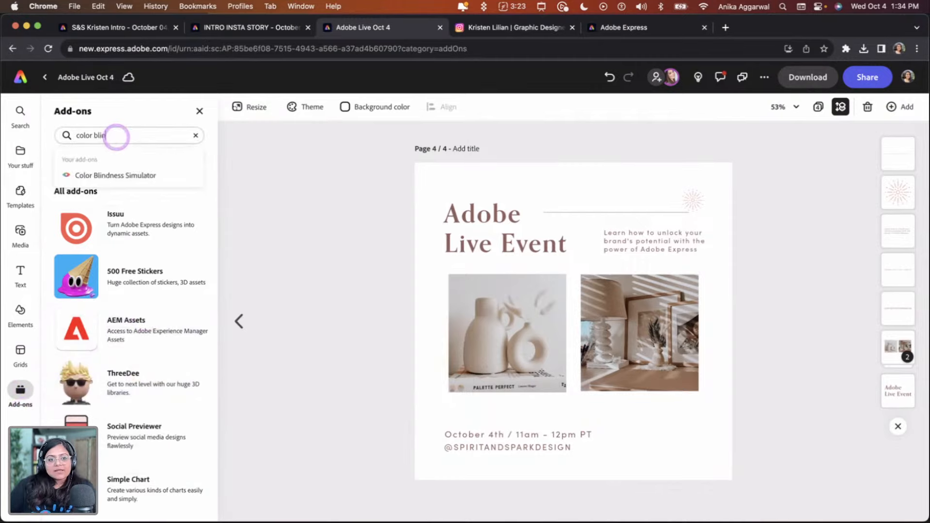
click(100, 175)
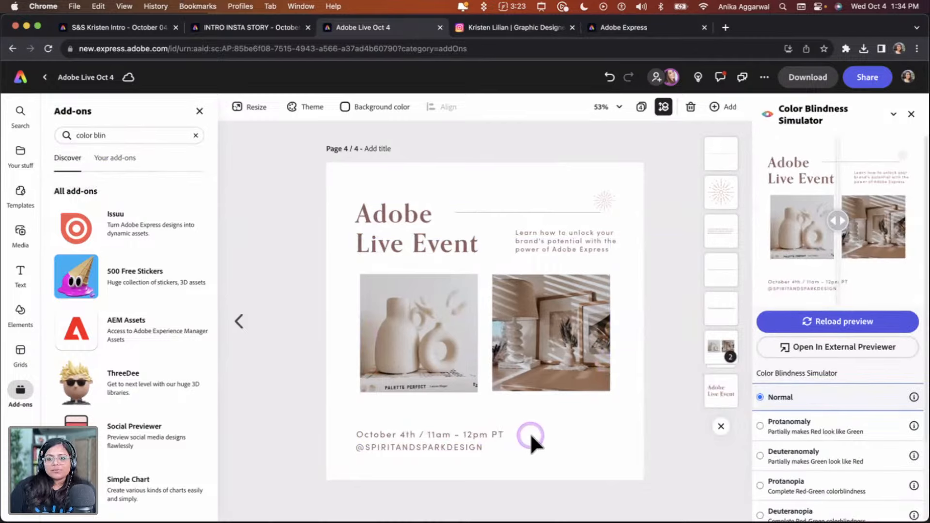
Preview the post under each of the simulator's colour blindness modes, from Protanomaly to Achromatopsia
click(826, 424)
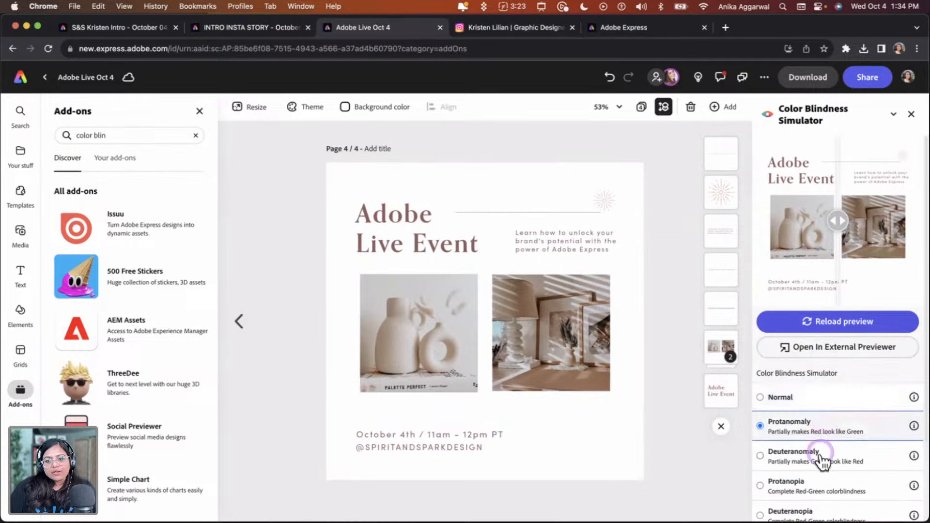
click(820, 455)
scroll(820, 458, down, 1)
click(823, 467)
click(826, 486)
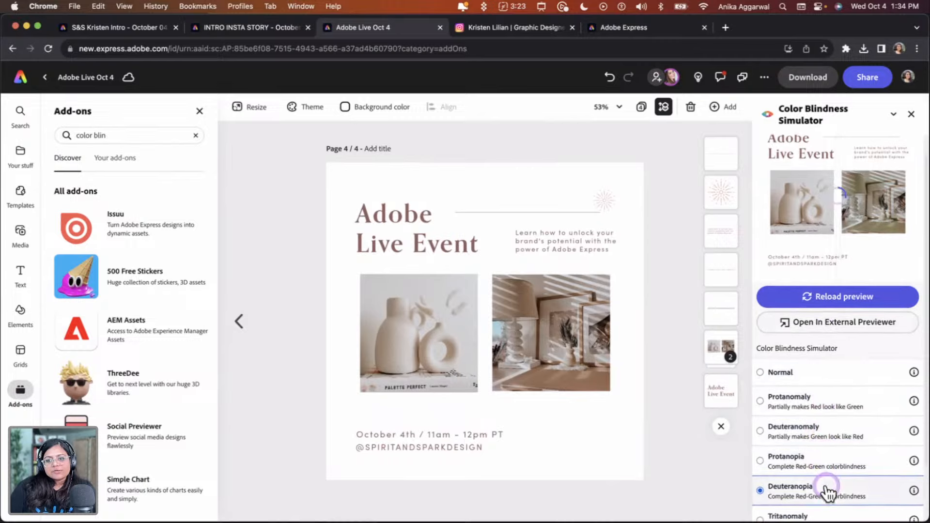
scroll(826, 489, down, 3)
click(826, 455)
click(823, 477)
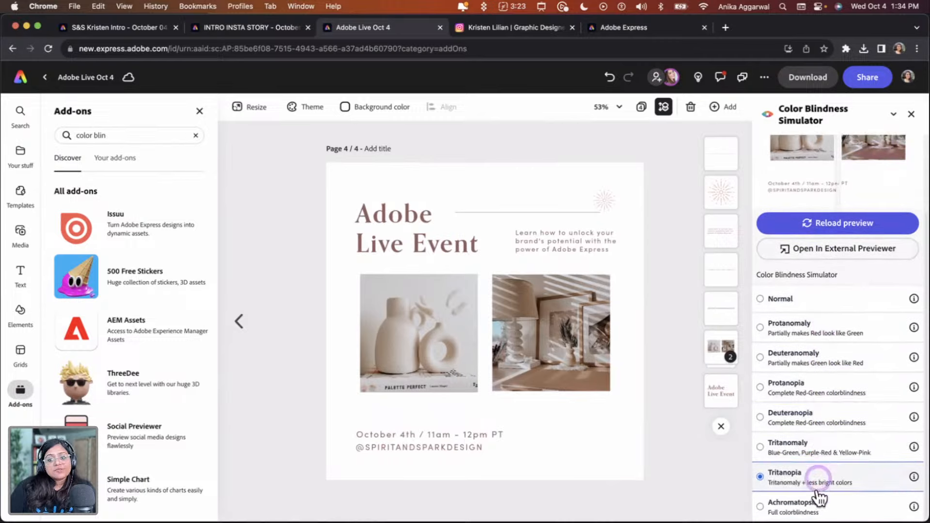
click(821, 503)
scroll(821, 470, up, 4)
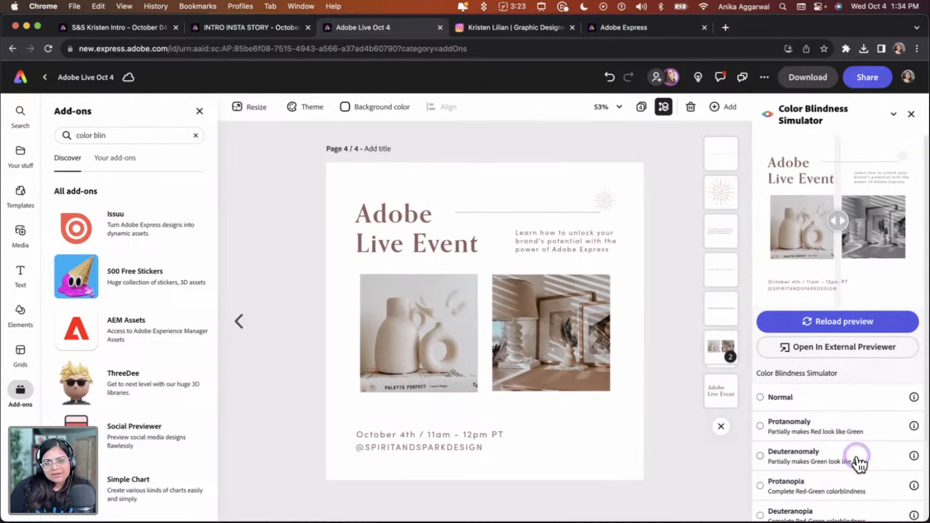
Open the simulator's external previewer, compare modes using the split slider, and close the preview window
click(836, 349)
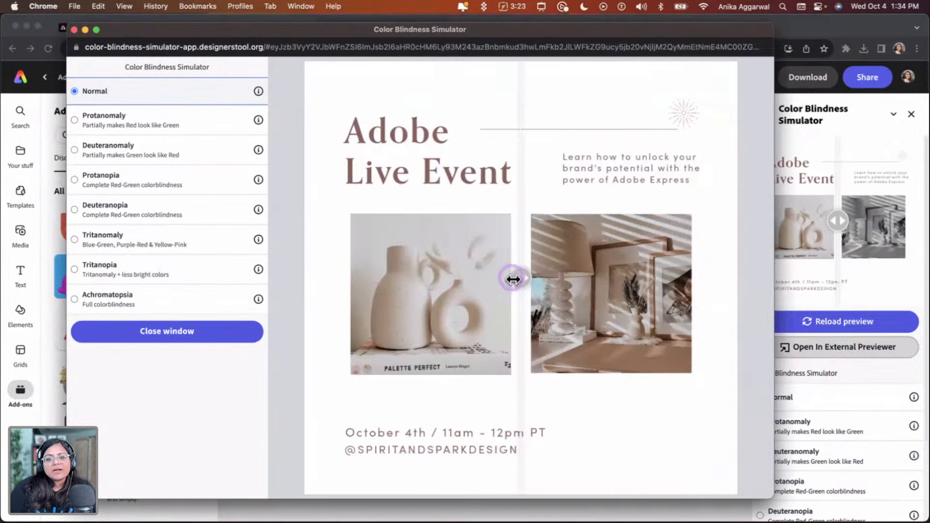
drag(514, 280, 442, 278)
click(126, 180)
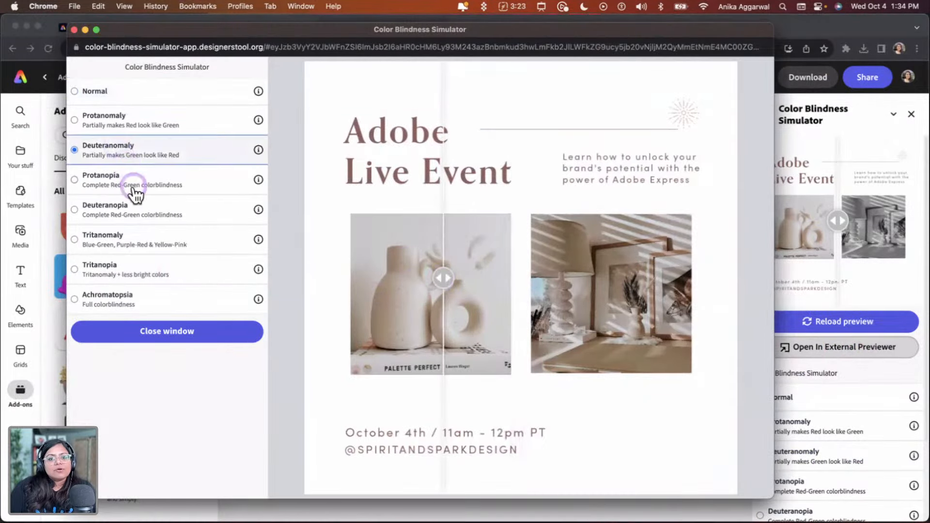
click(142, 238)
click(145, 274)
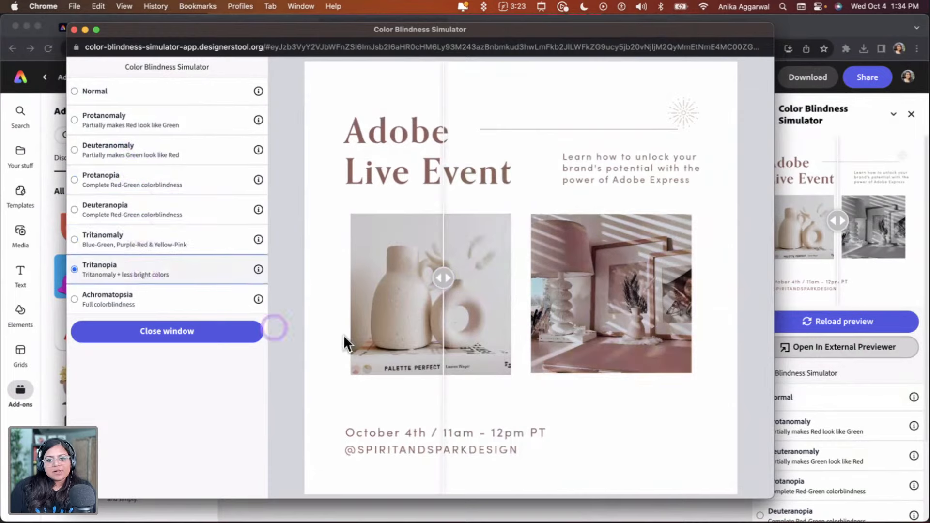
click(161, 304)
click(156, 238)
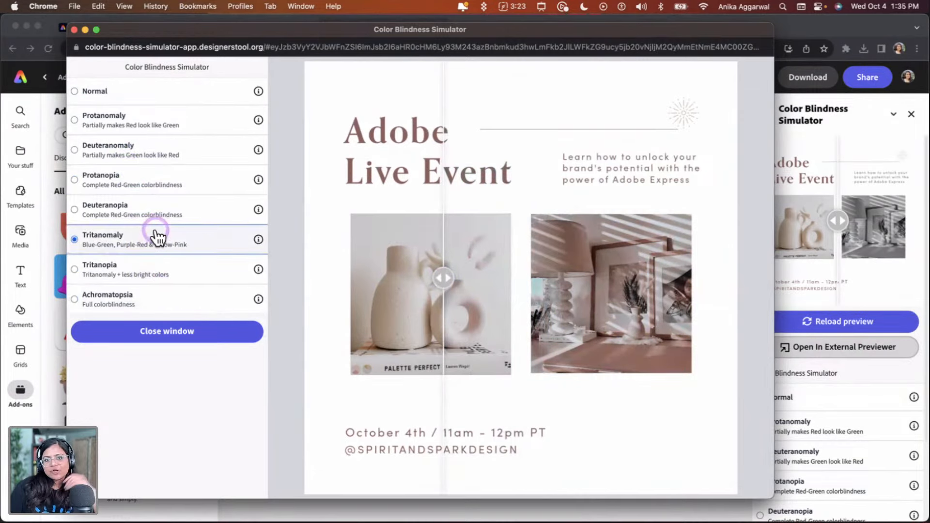
click(165, 203)
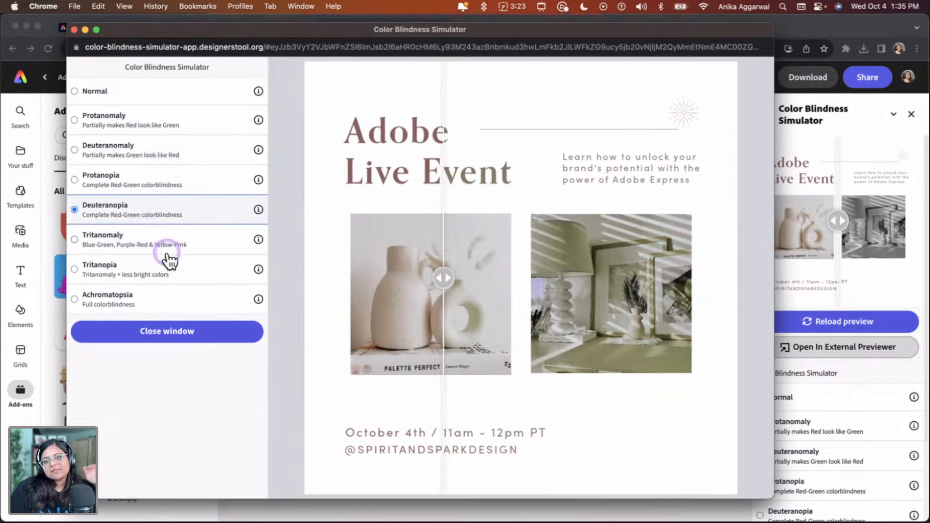
click(74, 30)
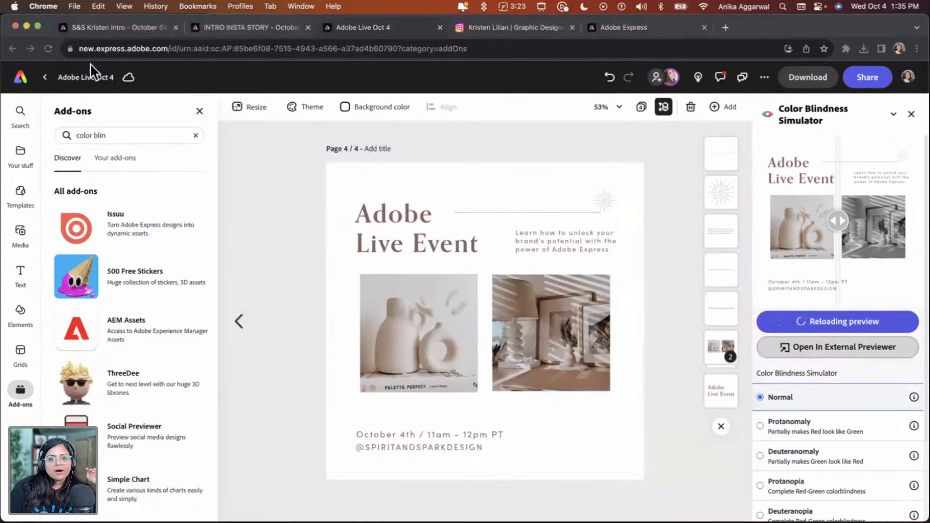
Set the line's border thickness to 2
click(608, 200)
click(639, 210)
scroll(638, 210, up, 10)
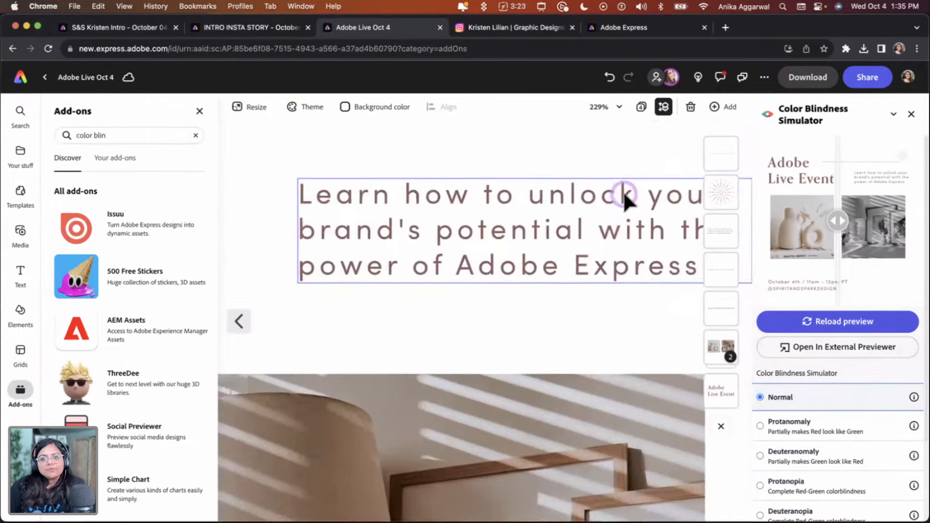
mouse_move(627, 179)
mouse_down()
mouse_move(619, 201)
mouse_move(639, 199)
mouse_move(615, 177)
mouse_up()
scroll(640, 203, up, 10)
click(455, 161)
click(463, 179)
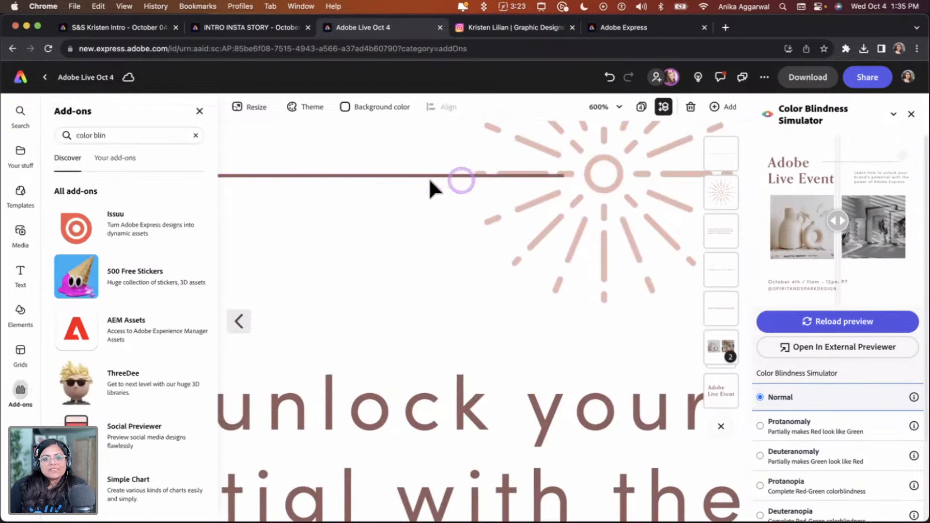
click(196, 111)
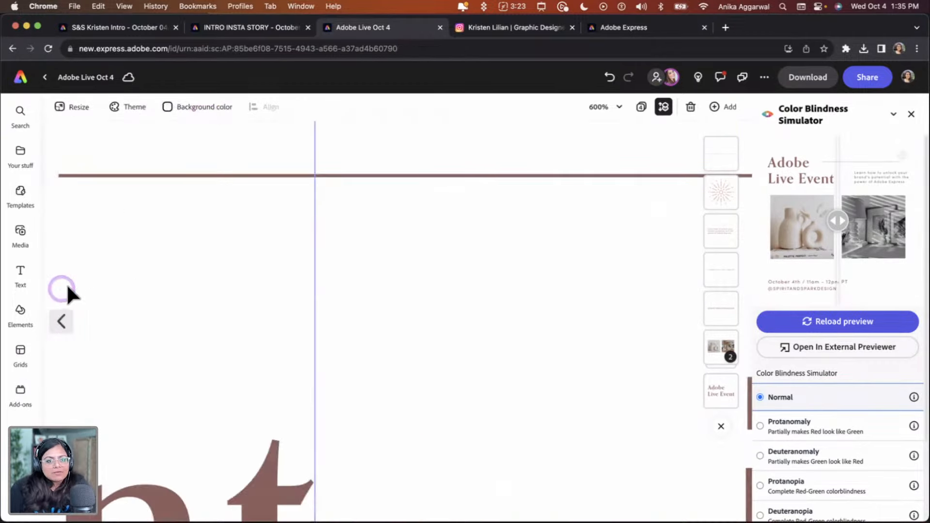
click(520, 174)
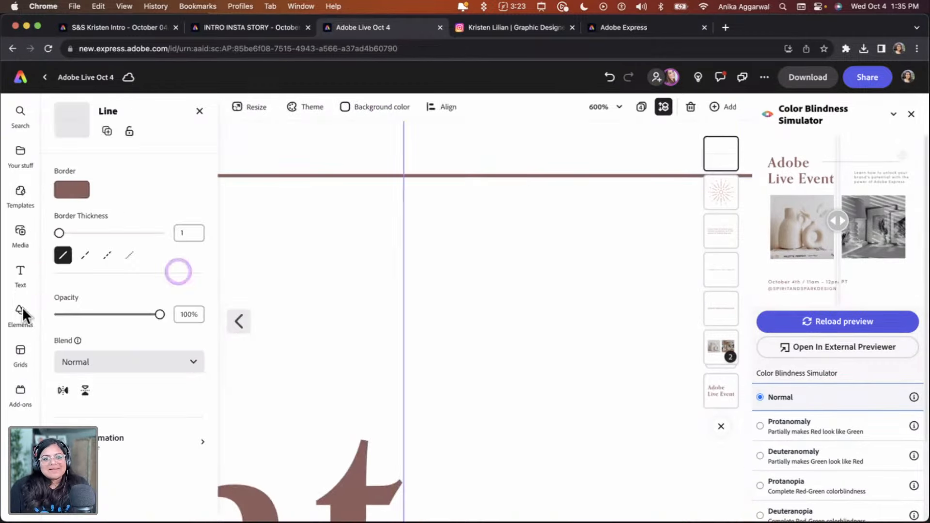
click(187, 233)
text(2)
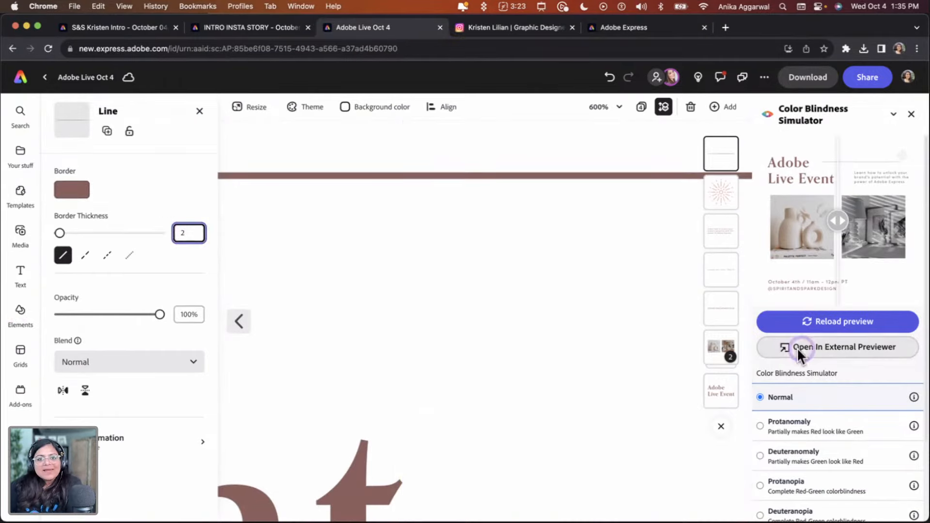
Nudge the sunburst slightly left so it meets the end of the line
scroll(513, 234, down, 5)
scroll(514, 236, right, 9)
scroll(623, 242, up, 6)
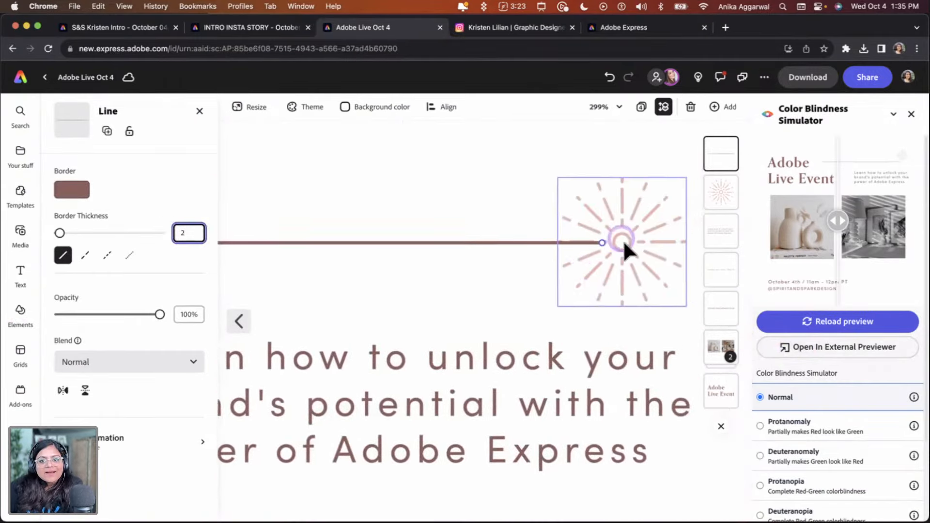
click(610, 249)
drag(609, 250, 594, 248)
click(357, 188)
Recolour the line with the light pink Spirit & Spark brand swatch
scroll(479, 291, left, 15)
scroll(479, 290, down, 8)
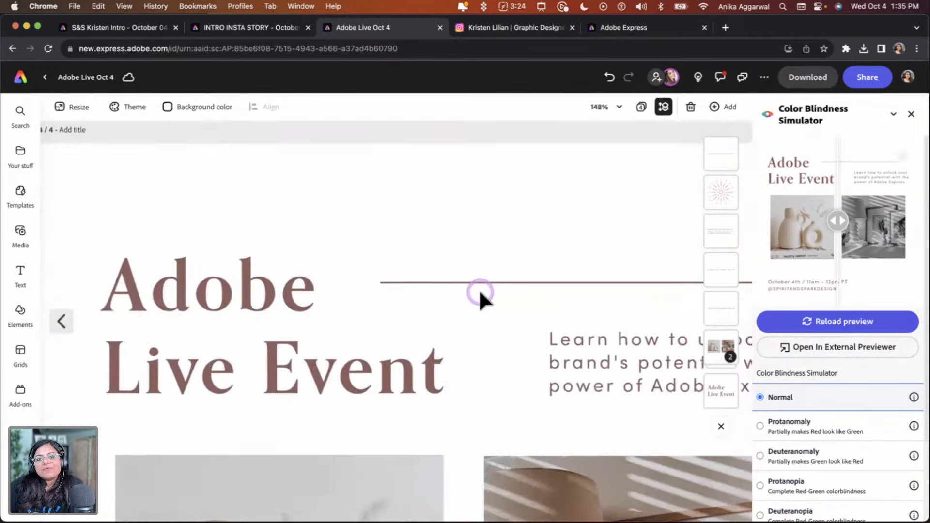
scroll(520, 247, up, 5)
scroll(425, 141, up, 4)
scroll(416, 155, right, 2)
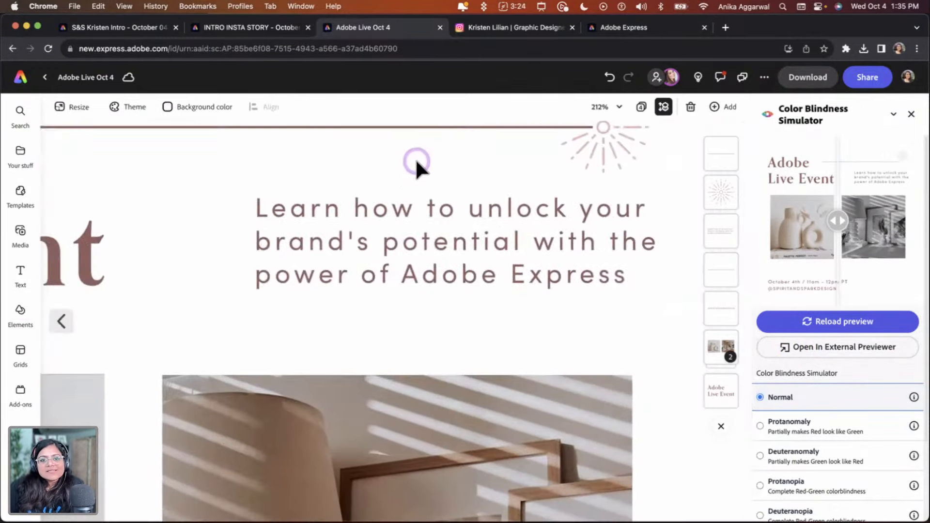
click(341, 128)
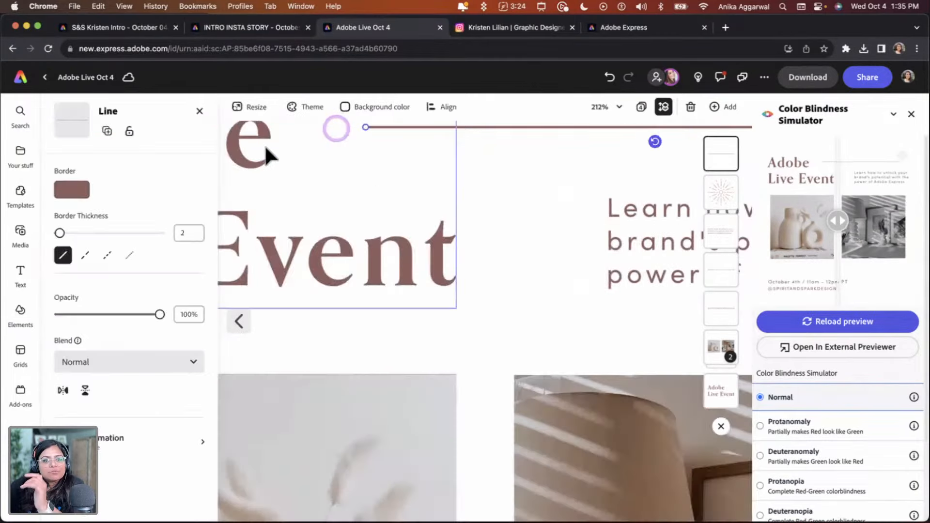
click(81, 196)
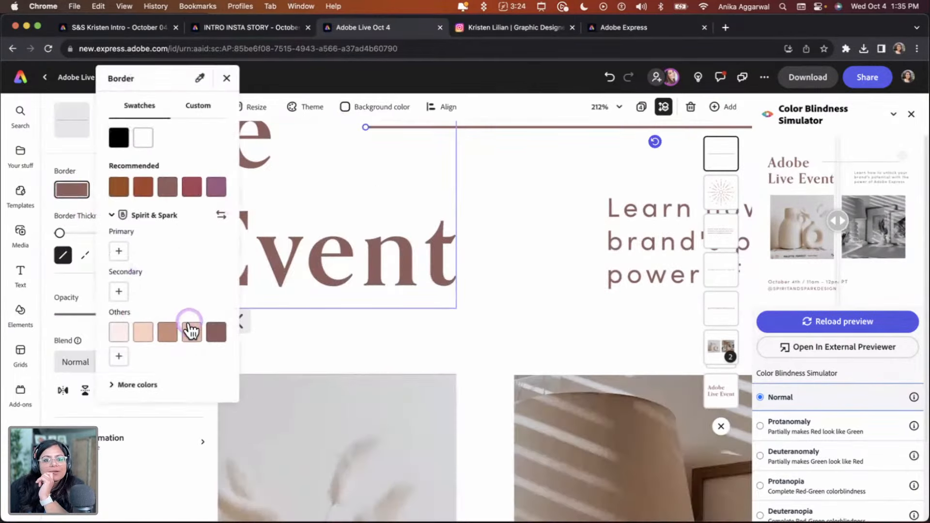
click(192, 332)
Close the Color Blindness Simulator panel
click(582, 200)
scroll(583, 199, right, 10)
scroll(583, 199, up, 3)
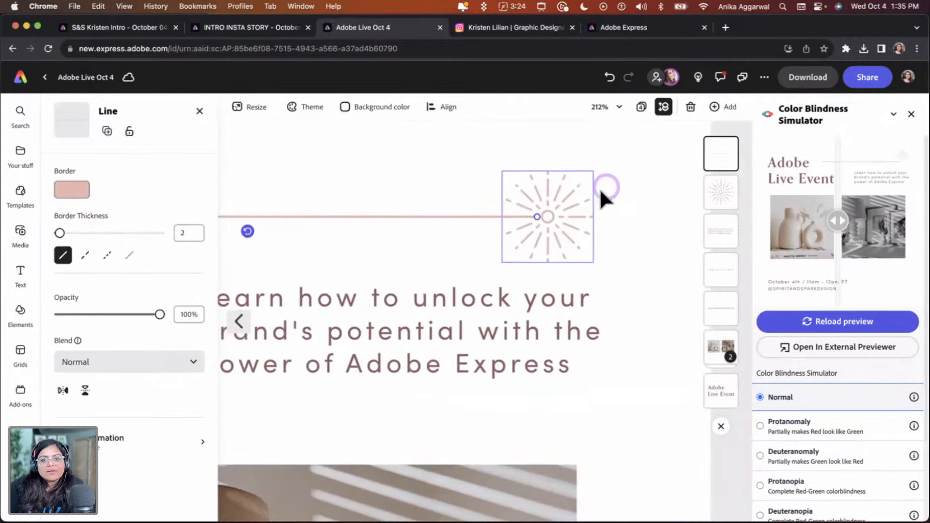
click(604, 189)
scroll(629, 182, left, 9)
scroll(632, 199, down, 3)
scroll(629, 196, down, 3)
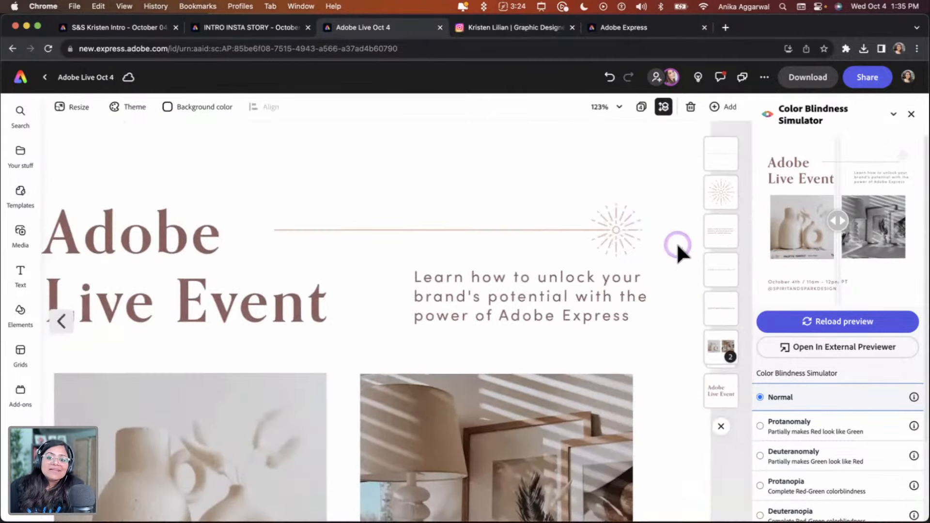
scroll(678, 242, down, 5)
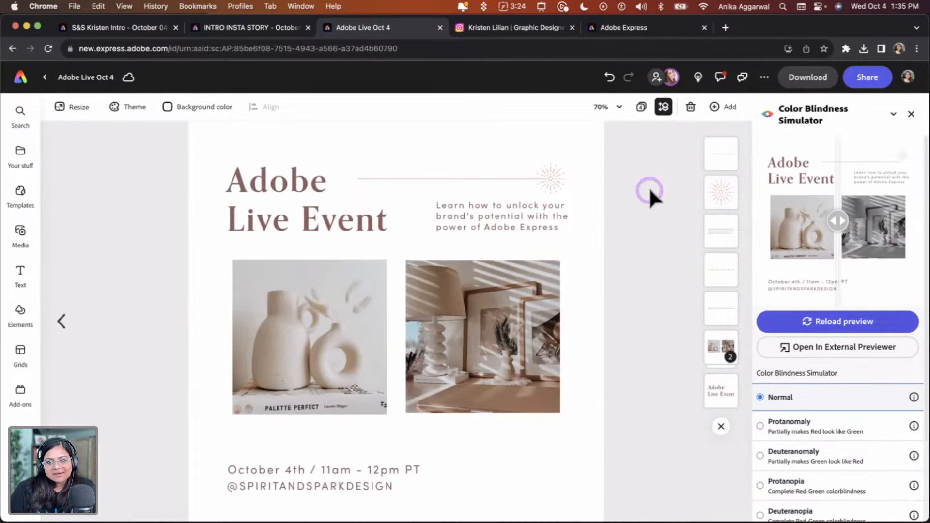
click(911, 114)
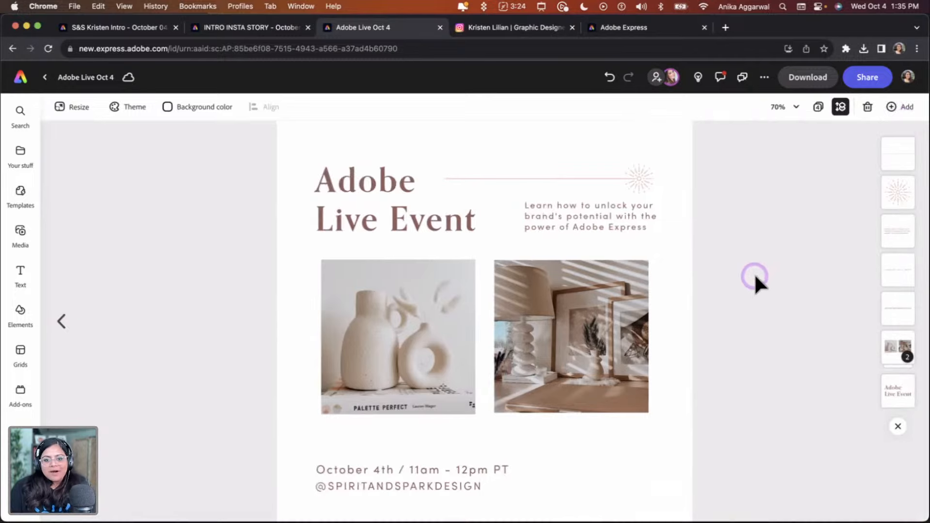
Duplicate the Adobe Live Event page and open the copy for editing
scroll(751, 275, down, 2)
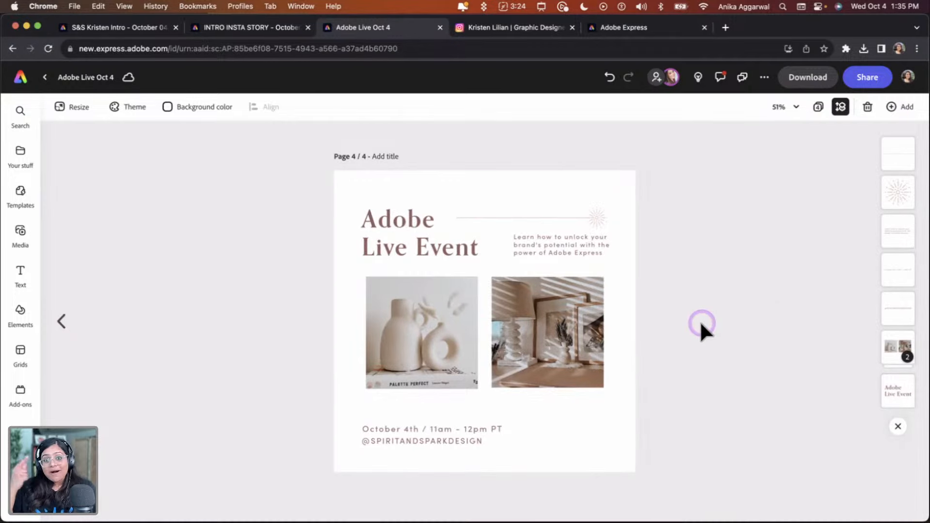
click(818, 107)
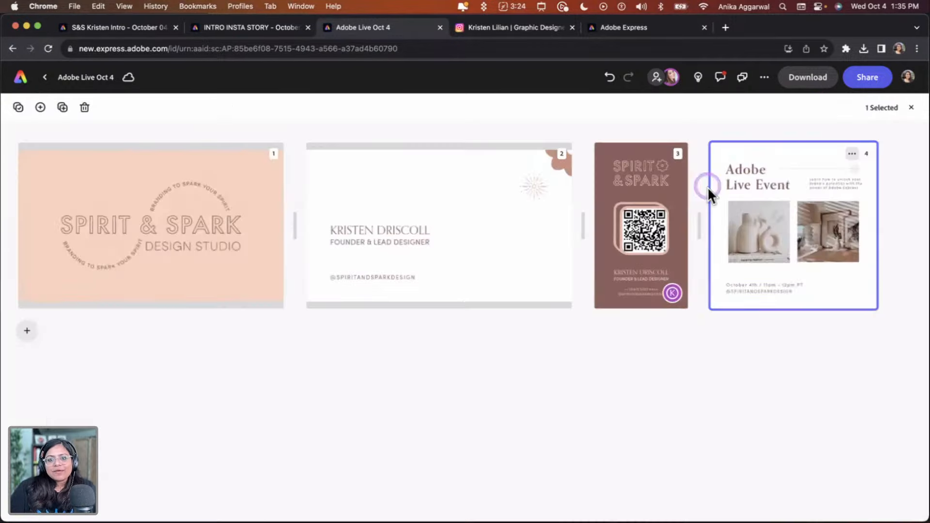
click(854, 154)
click(823, 191)
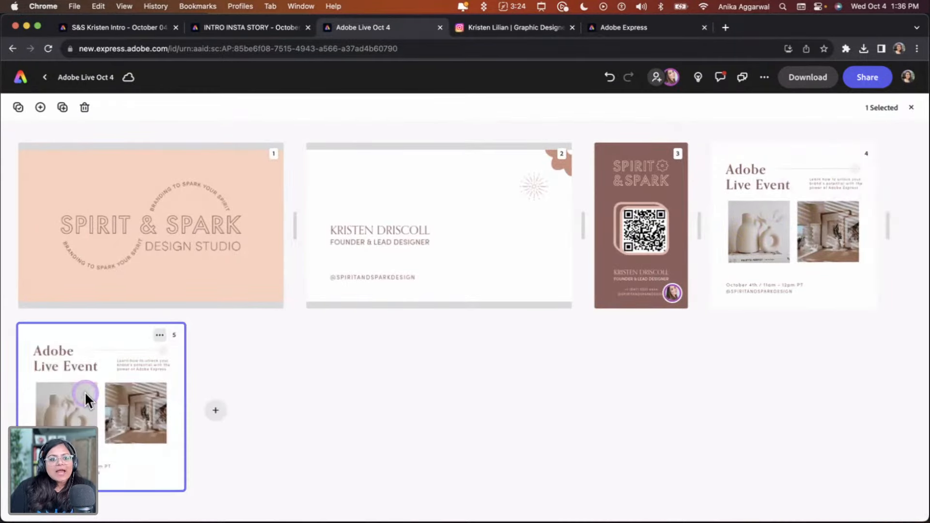
double_click(84, 393)
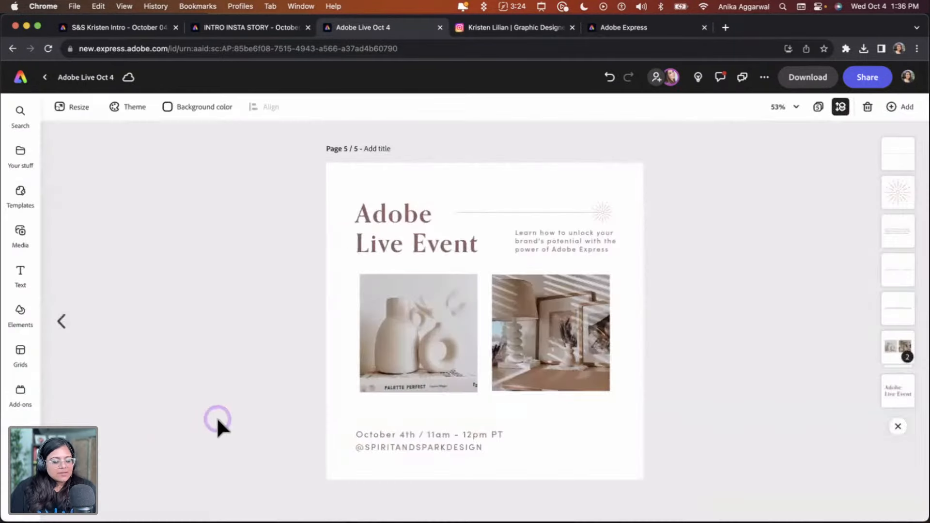
click(597, 208)
shift+click(606, 246)
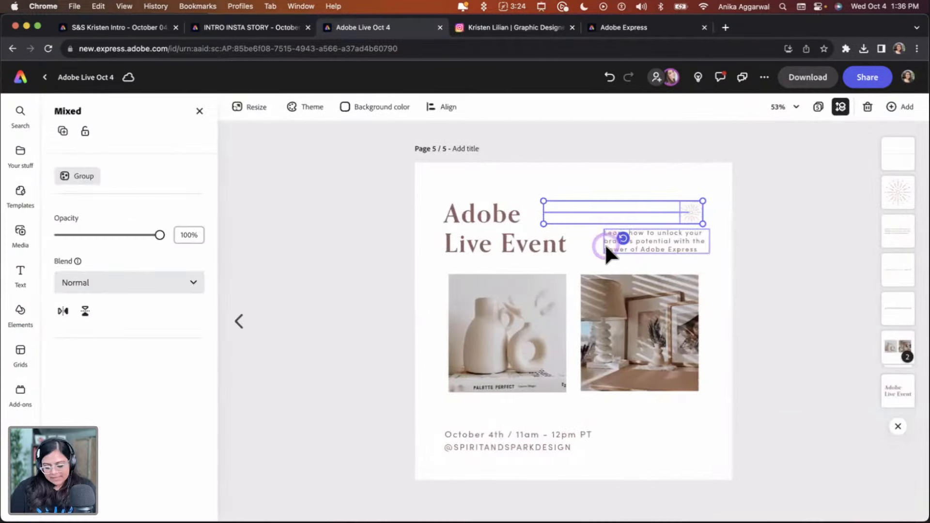
key(super+g)
drag(687, 212, 687, 448)
click(506, 474)
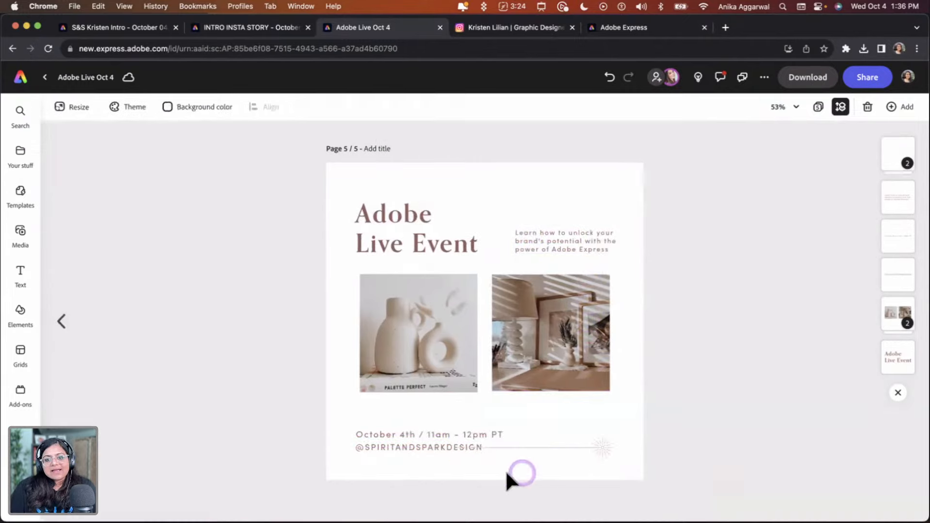
Delete the two photos and the date and handle text from the copied page
drag(405, 466, 408, 432)
key(Delete)
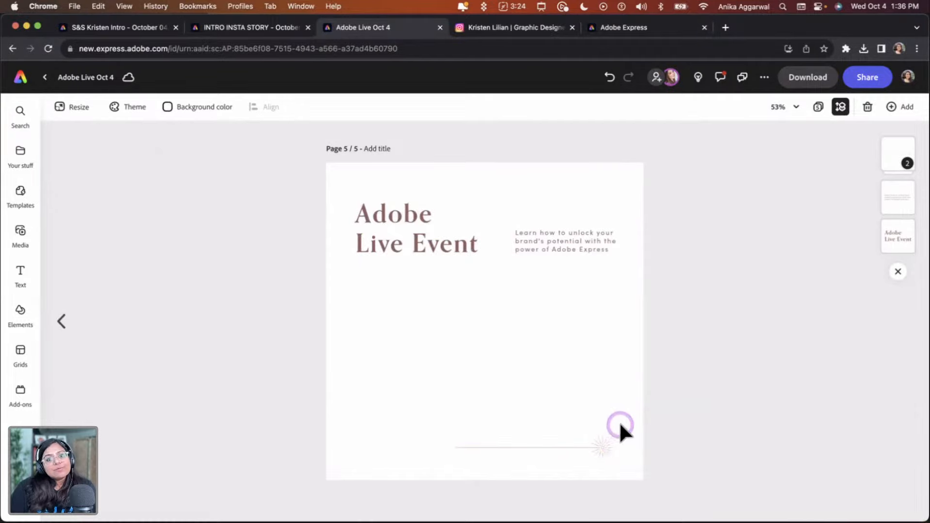
Browse the Instagram profile feed in the other tab for post ideas, then return to the design
click(550, 27)
scroll(515, 488, down, 8)
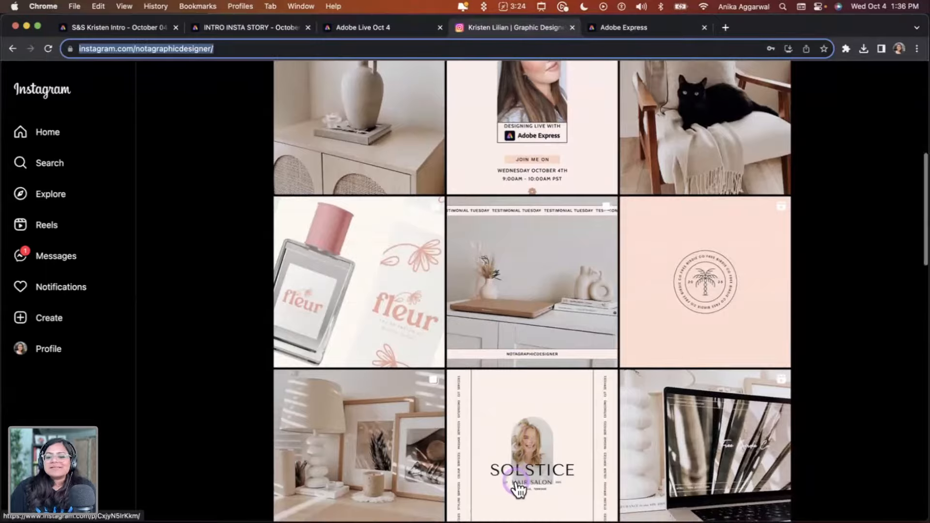
scroll(516, 489, down, 4)
scroll(423, 455, down, 5)
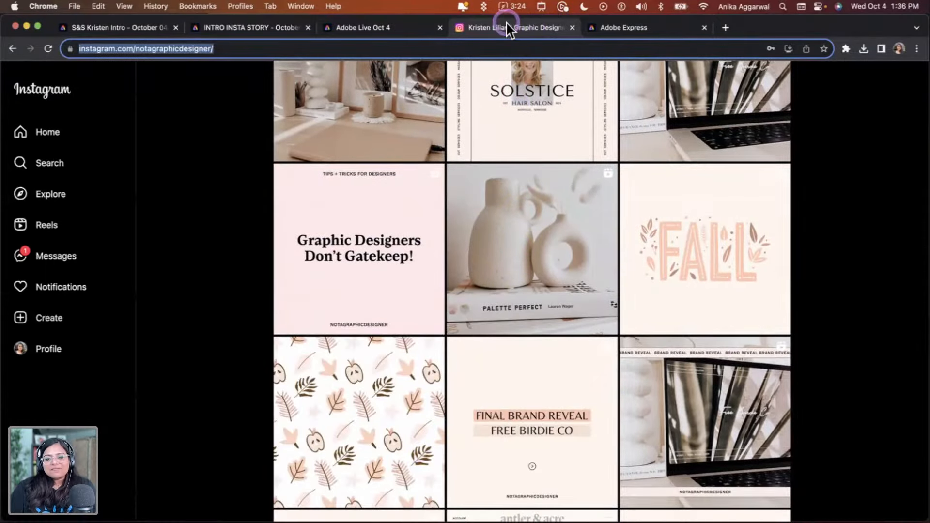
click(401, 30)
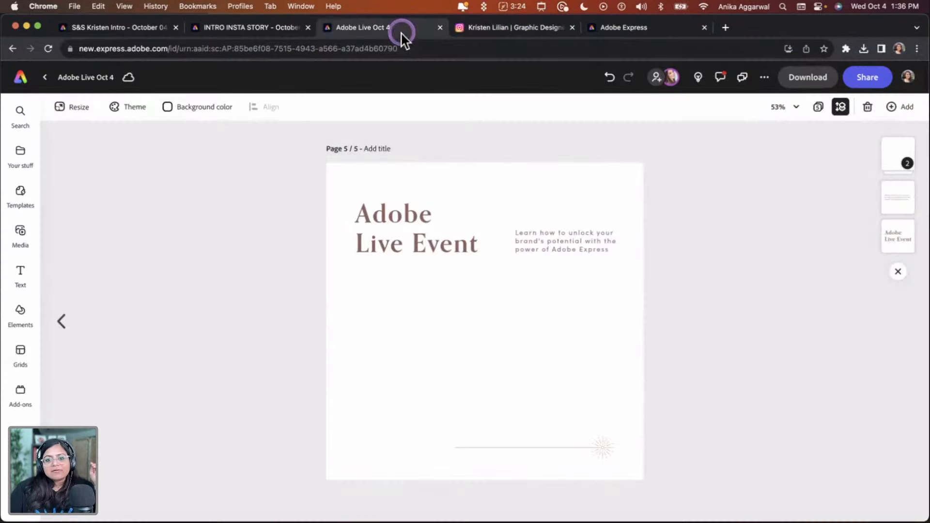
Replace the title with "10 tips for graphic designers" and narrow its text box so it wraps onto three lines
click(420, 246)
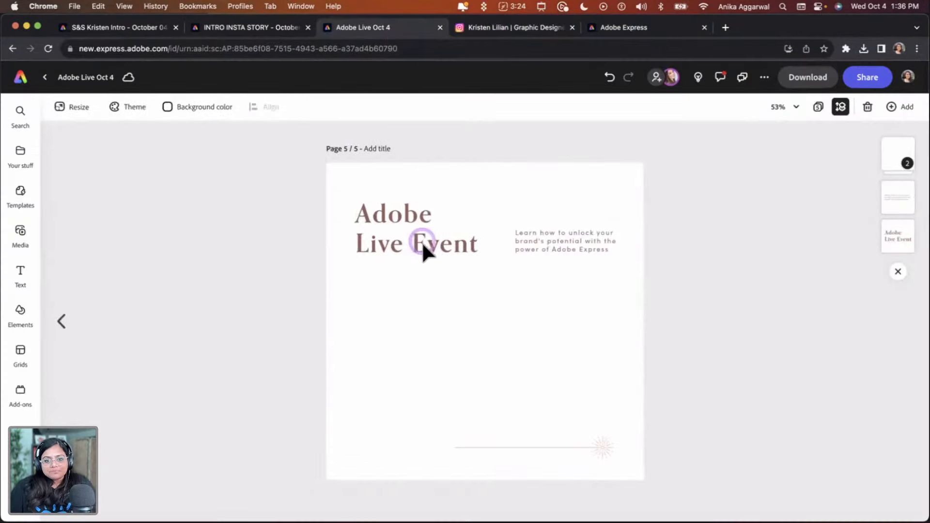
key(super+a)
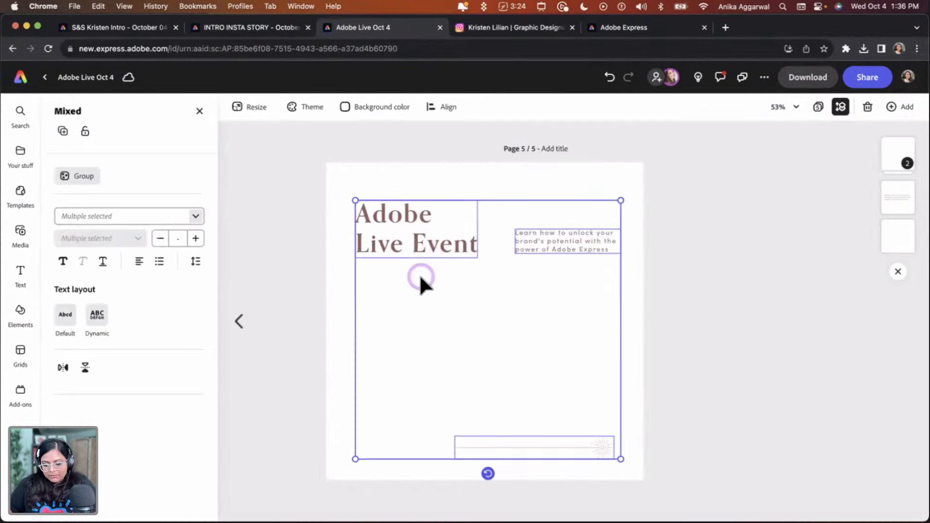
click(473, 236)
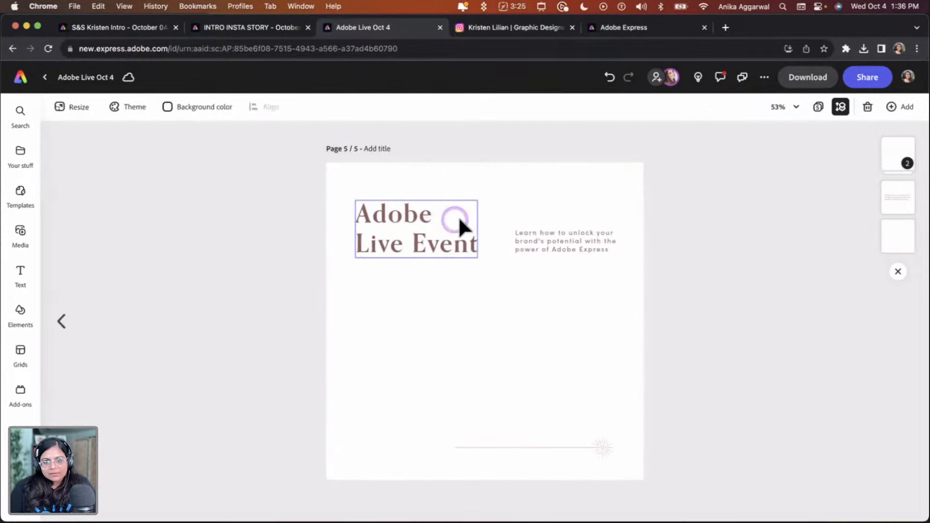
click(458, 216)
click(429, 216)
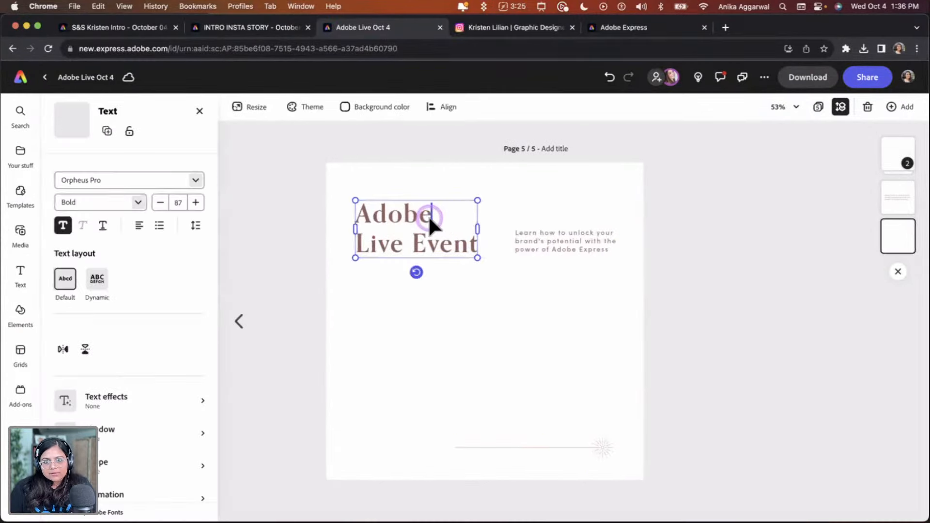
key(super+a)
text(10)
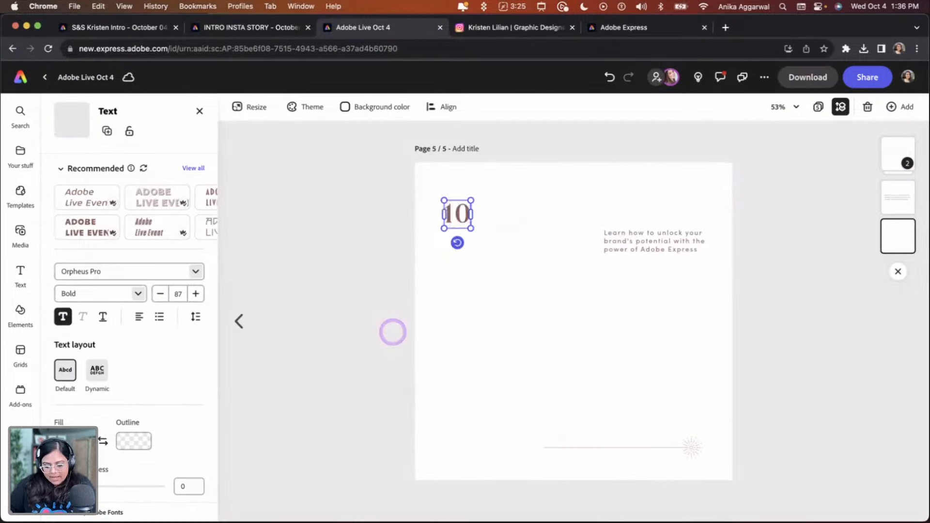
text( tips for gr)
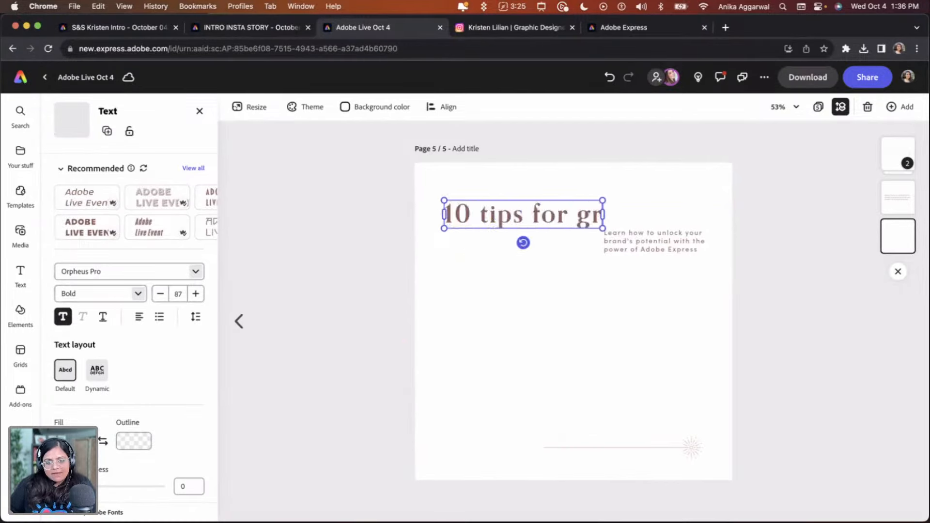
text(aphic desog)
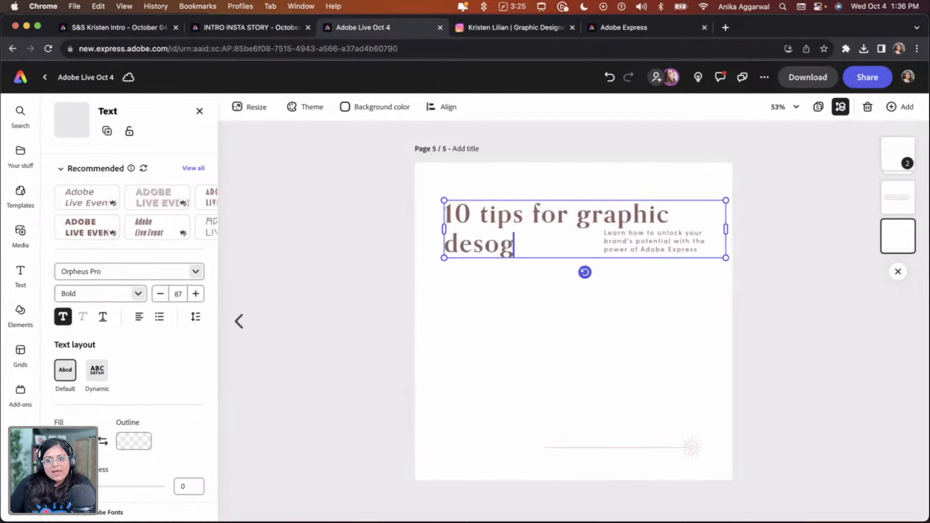
text(n)
key(BackSpace)
key(BackSpace)
key(BackSpace)
text(igners)
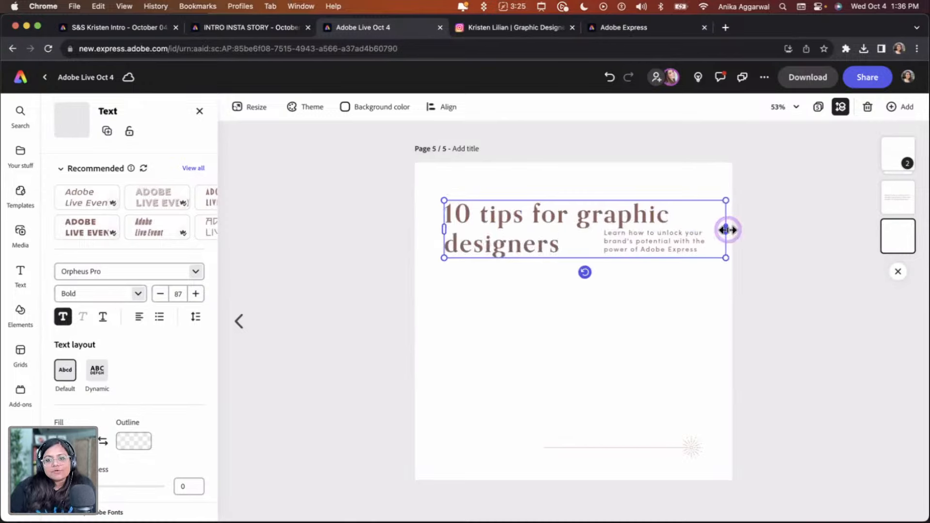
drag(725, 229, 492, 359)
click(691, 446)
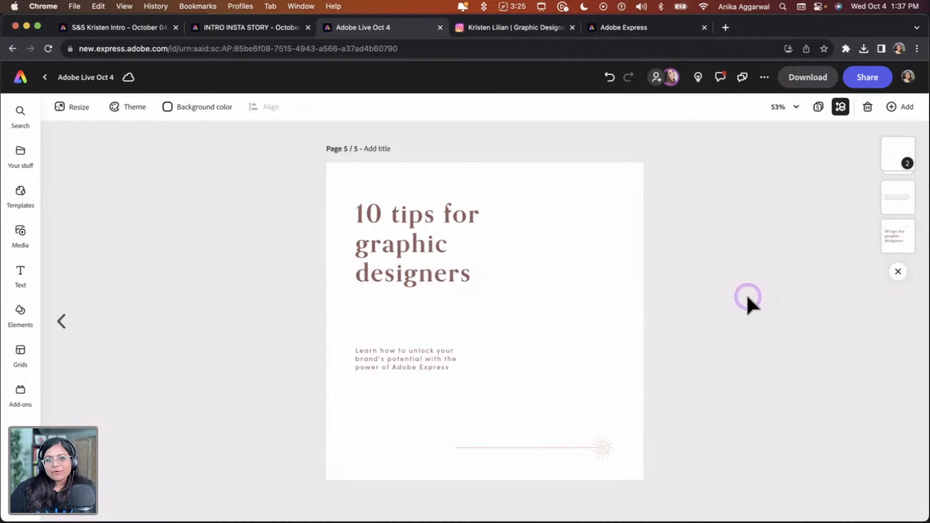
click(744, 80)
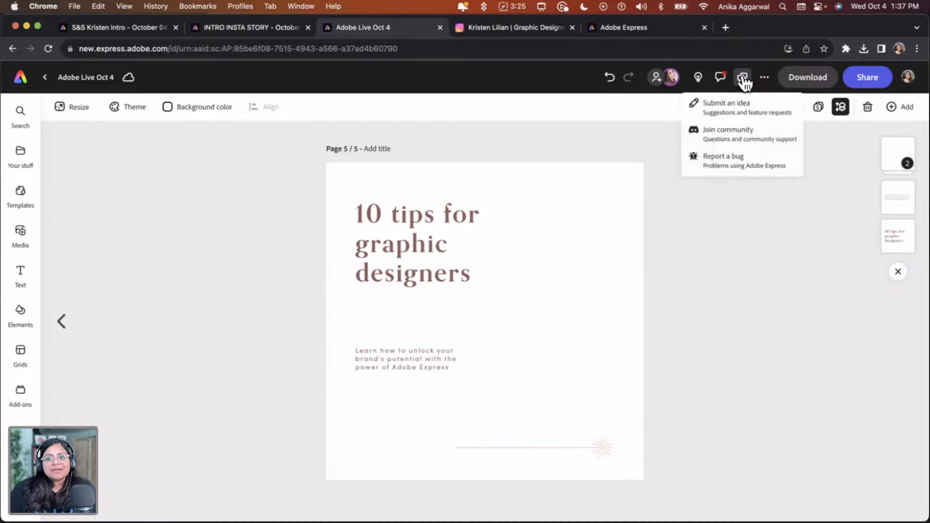
click(752, 142)
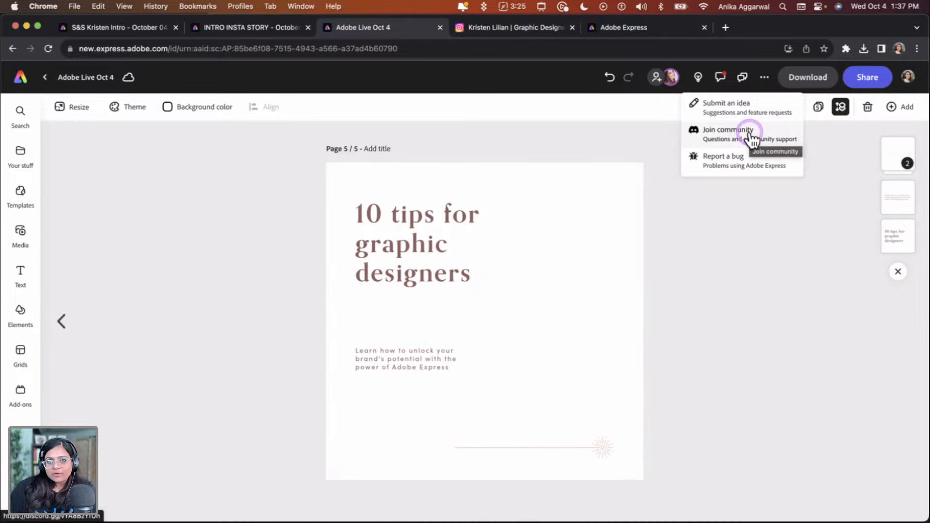
click(743, 240)
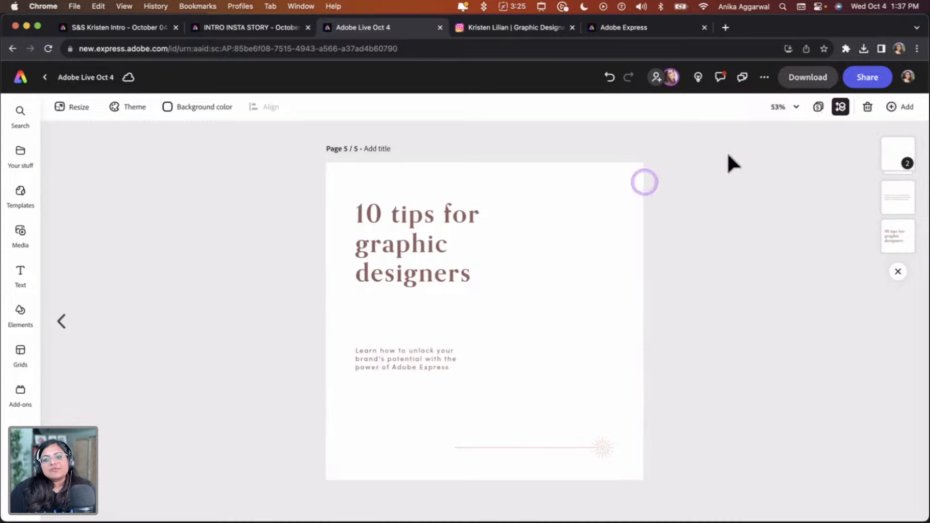
Open page 3, the Instagram story, show its comments and copy the website address from the comment
click(833, 107)
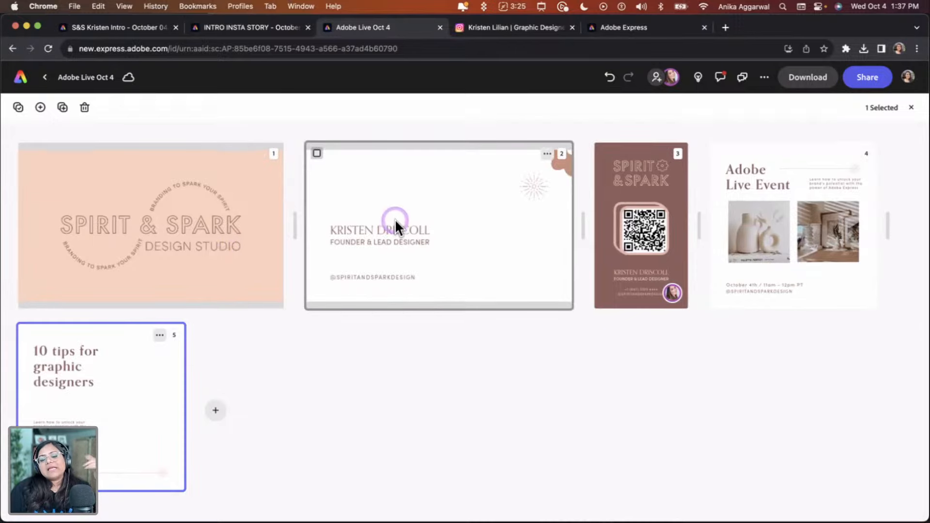
click(650, 191)
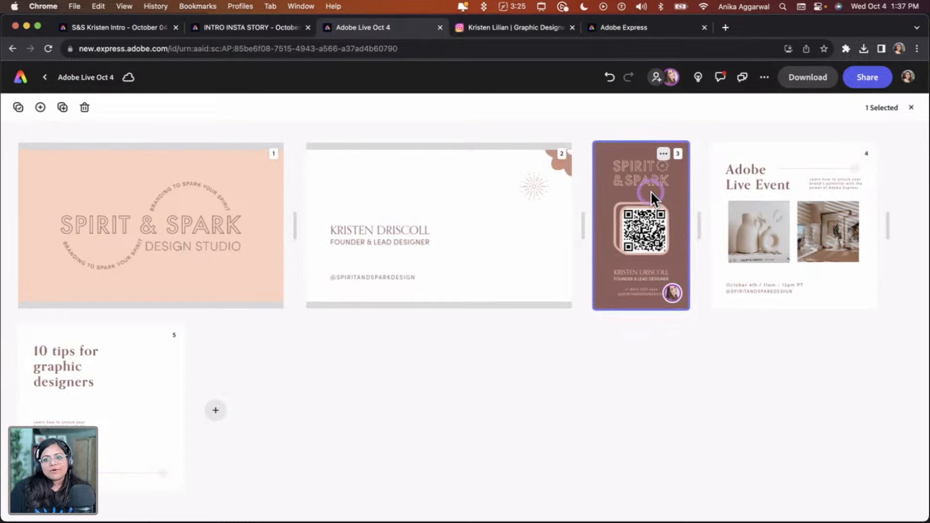
click(647, 196)
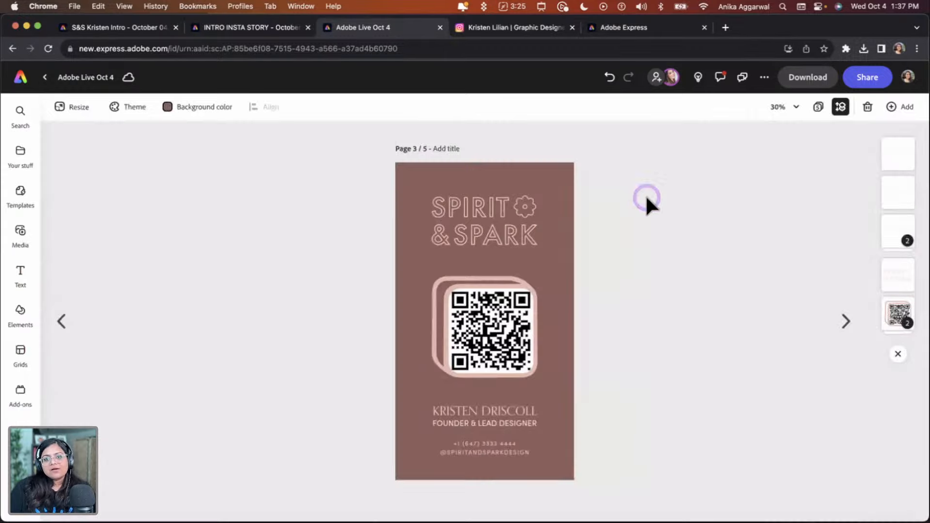
click(721, 77)
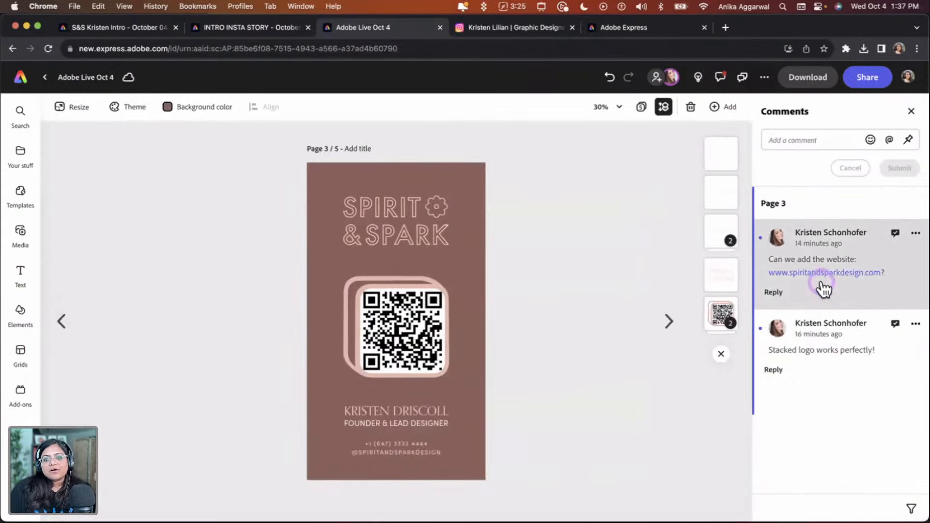
drag(880, 288, 768, 276)
key(super+c)
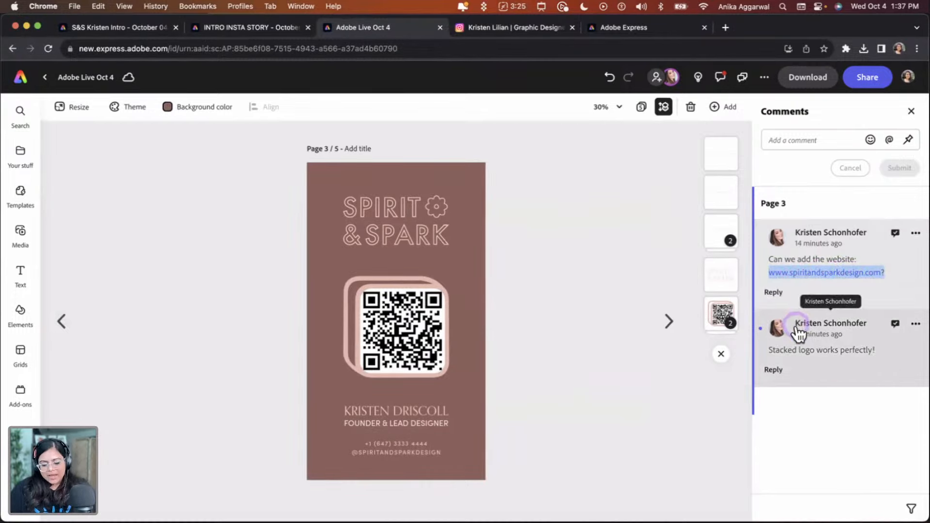
click(382, 452)
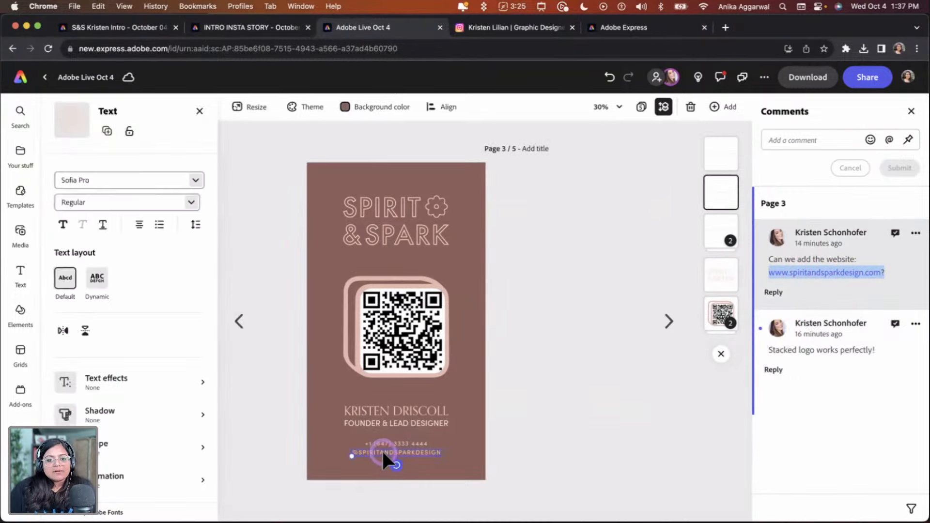
click(375, 453)
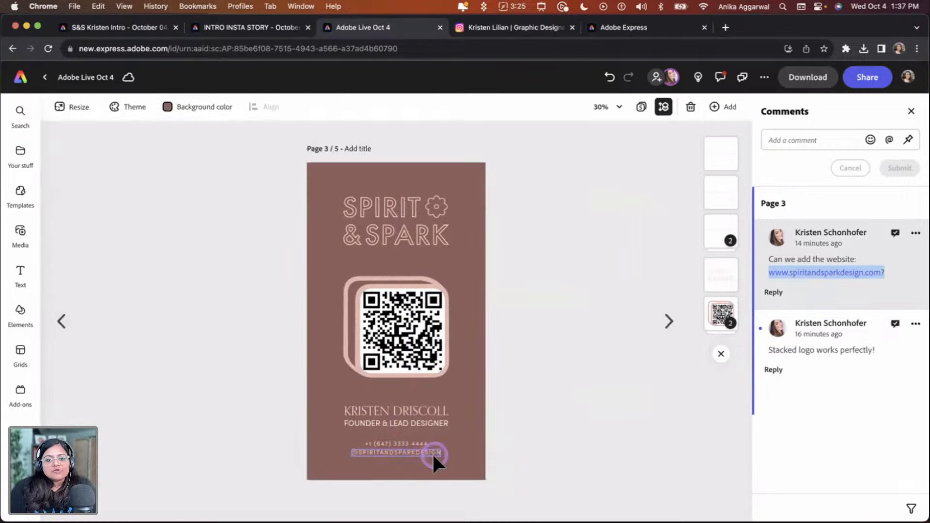
drag(423, 454, 482, 450)
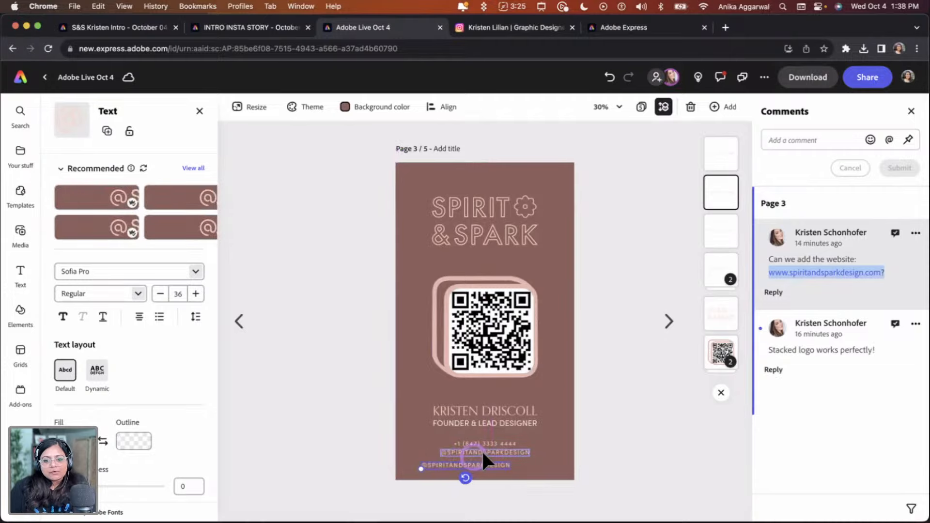
scroll(481, 450, up, 5)
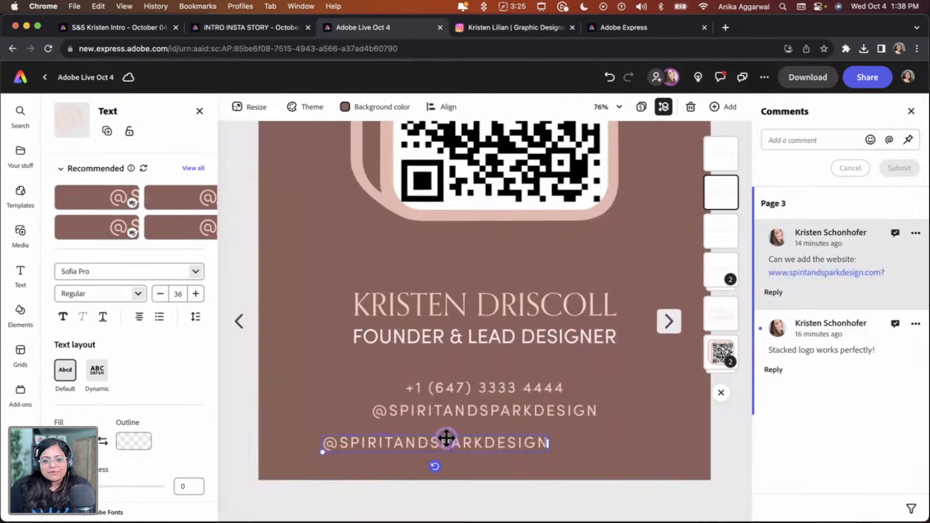
key(super+a)
key(super+v)
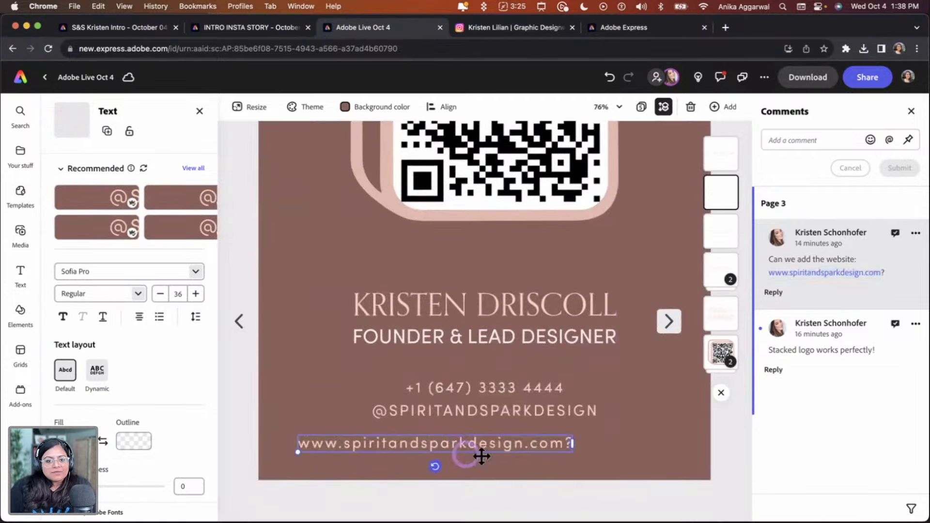
key(super+a)
click(563, 441)
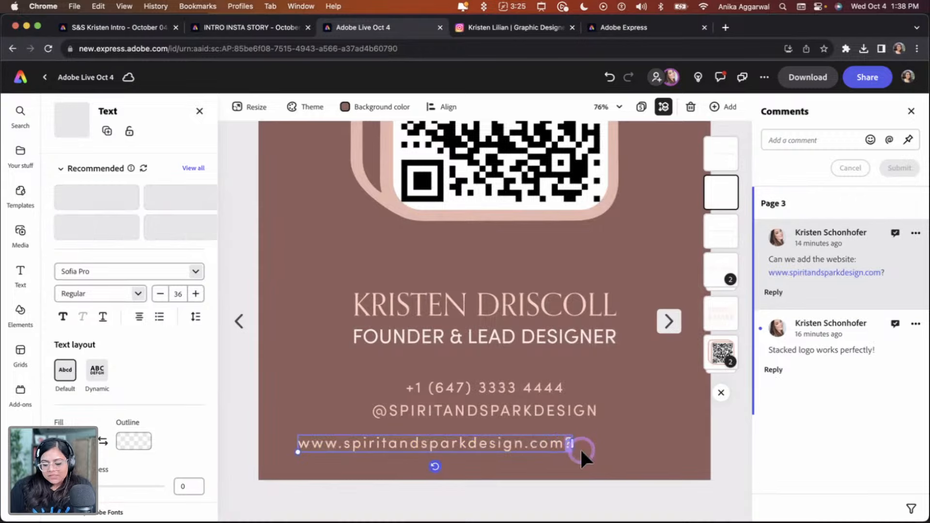
key(BackSpace)
Centre the website line horizontally on the page beneath the handle
drag(362, 439, 414, 434)
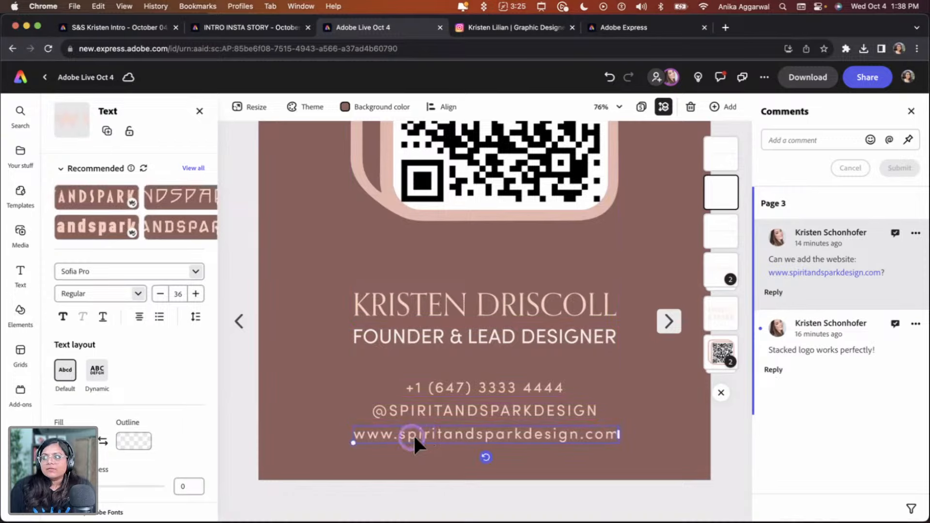
click(442, 106)
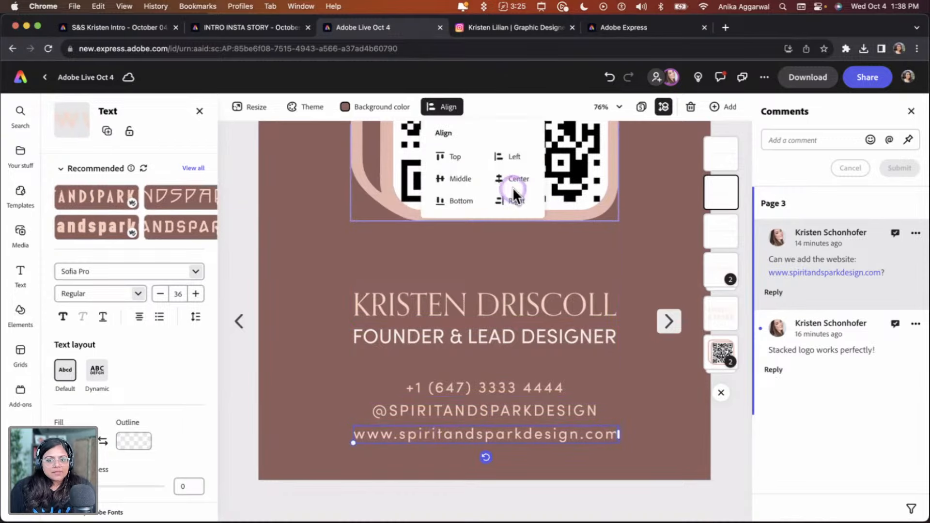
click(515, 183)
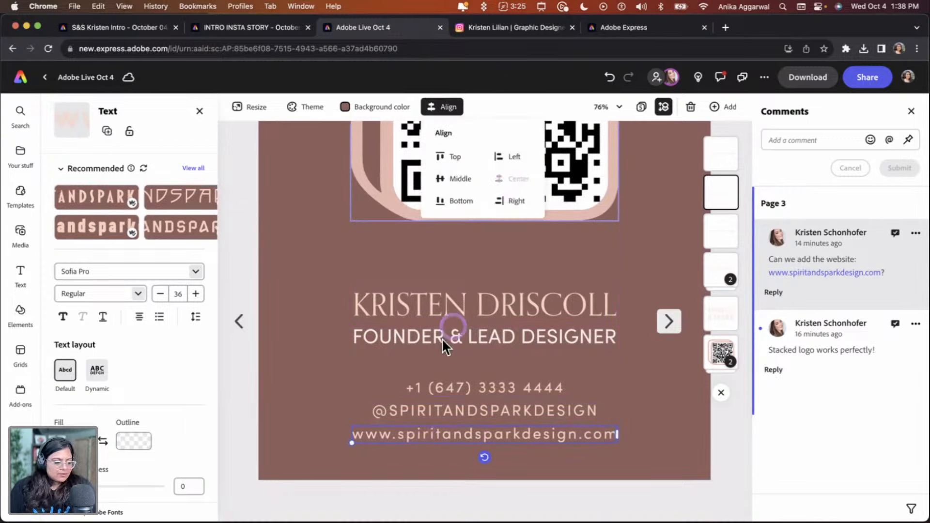
click(301, 362)
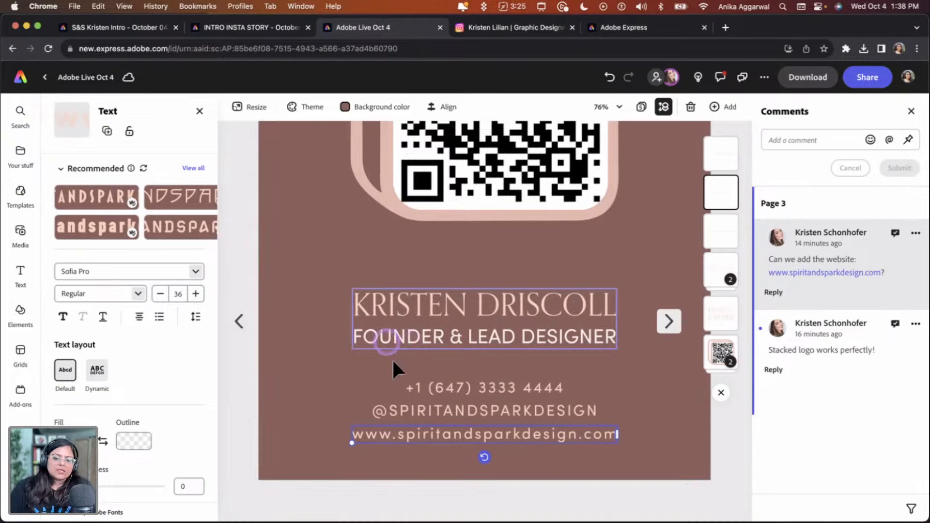
click(314, 431)
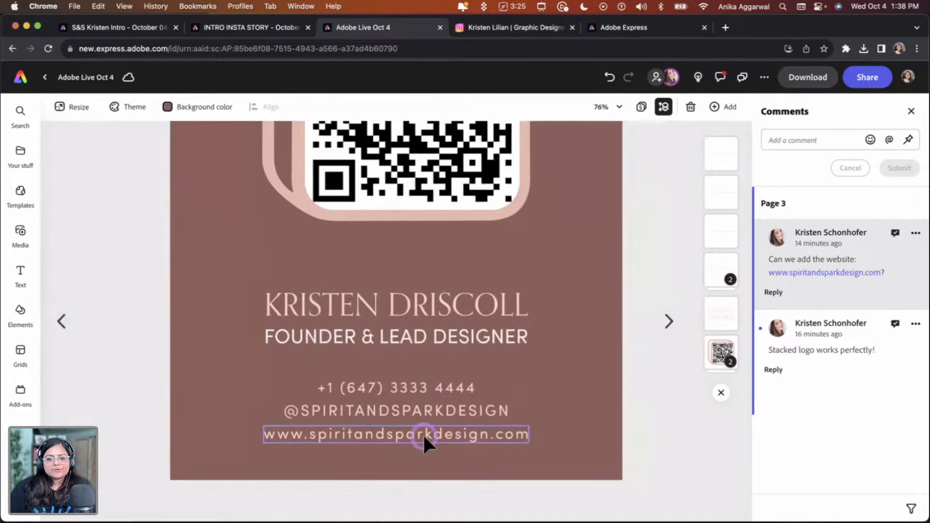
drag(423, 434, 424, 432)
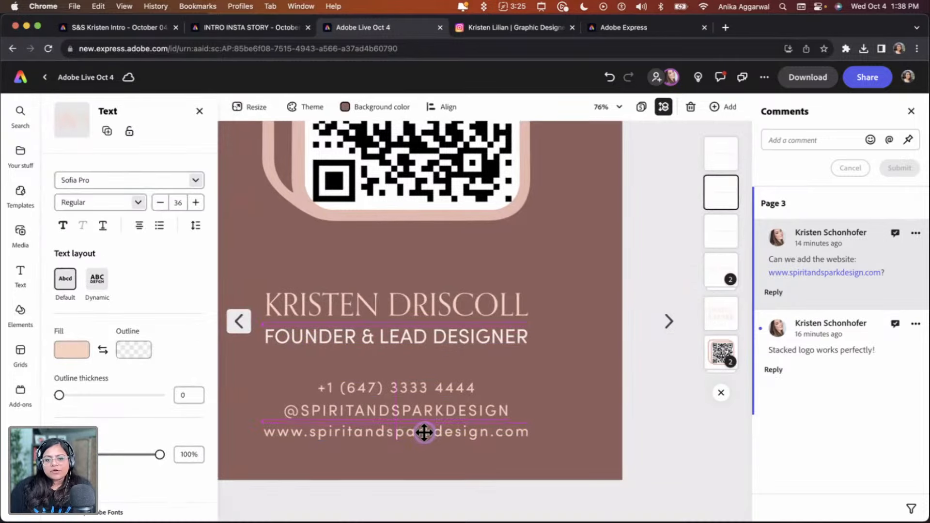
click(557, 405)
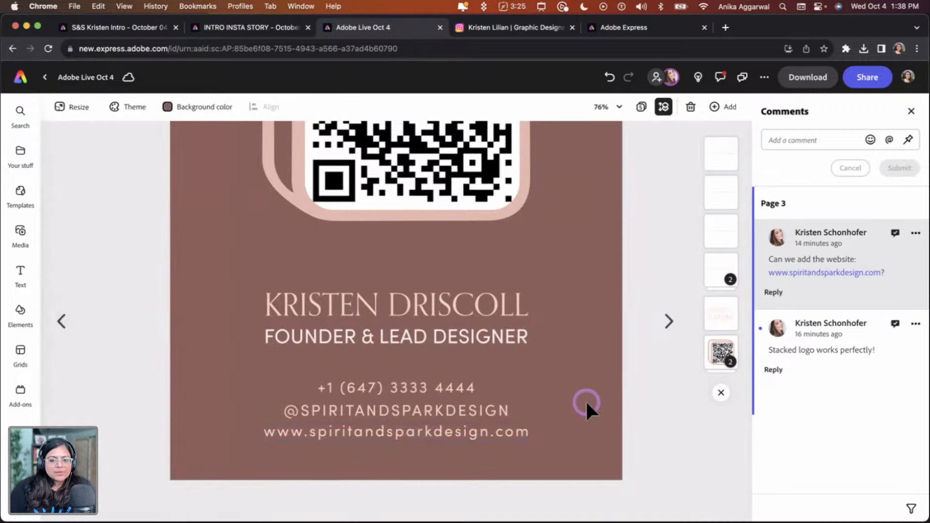
scroll(599, 411, down, 5)
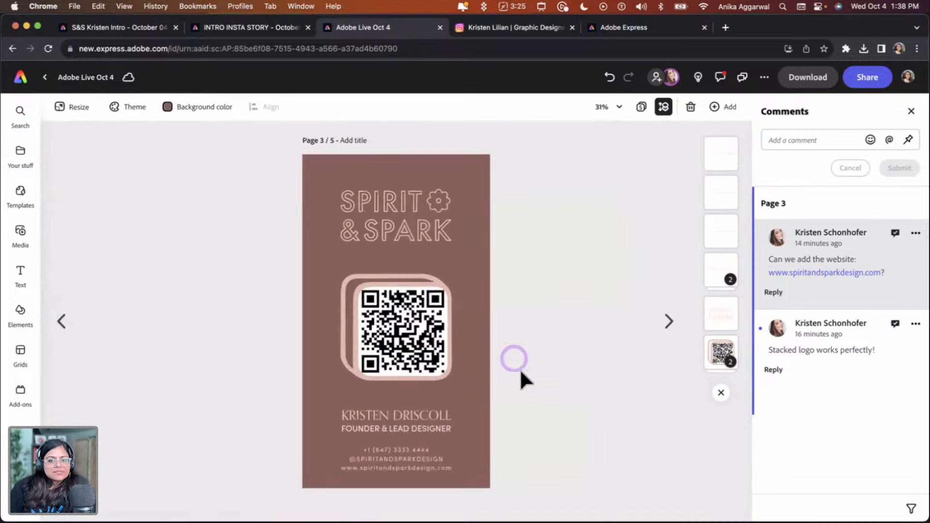
Nudge the QR code group slightly upward on the Instagram story page
scroll(513, 359, up, 4)
scroll(485, 355, down, 3)
click(406, 331)
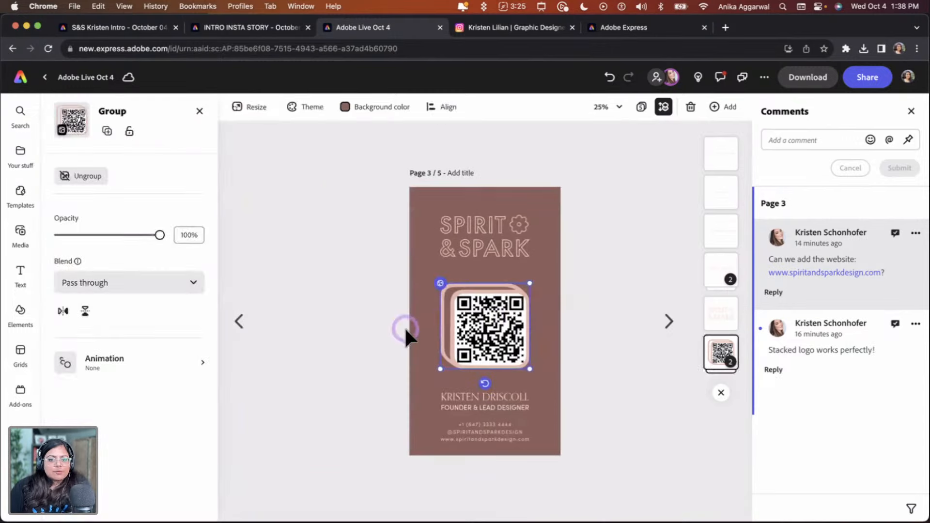
drag(470, 326, 471, 320)
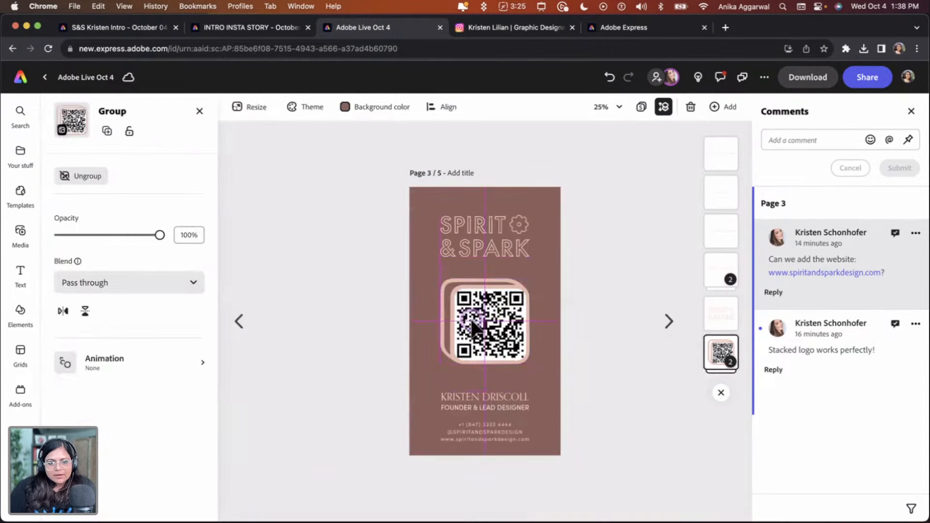
click(584, 352)
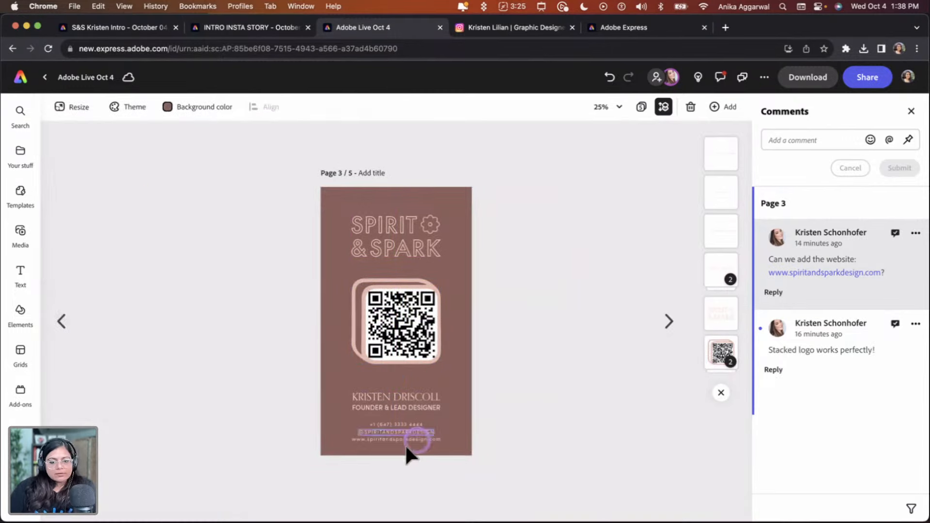
Select the phone, handle and website lines together and move them slightly upward
mouse_move(397, 444)
mouse_down()
mouse_move(412, 417)
mouse_move(397, 432)
mouse_up()
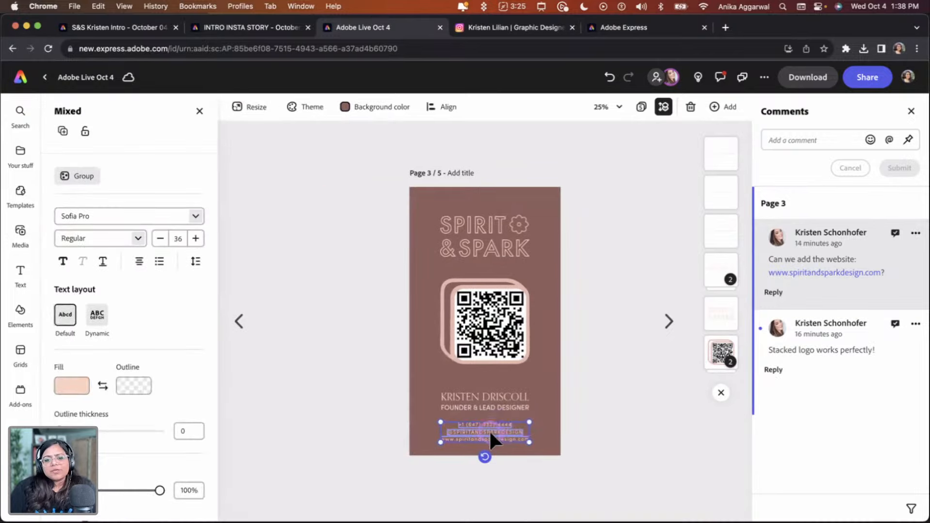
drag(490, 433, 488, 429)
click(601, 349)
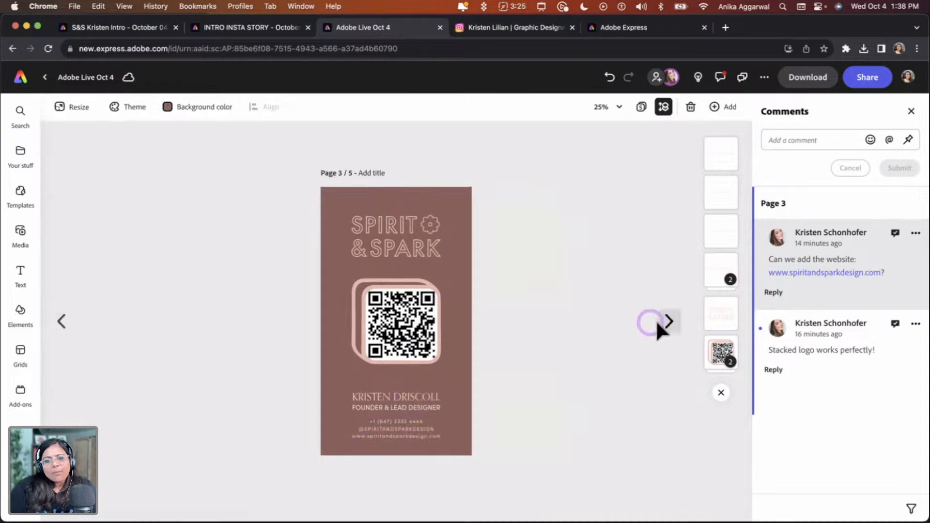
Add a new blank page 6 at the end of the document and open it for editing
click(671, 321)
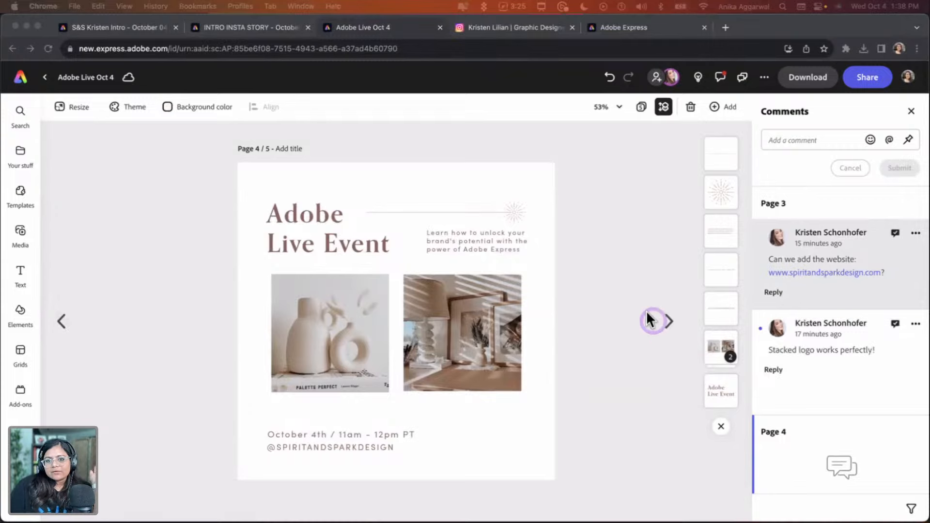
click(646, 104)
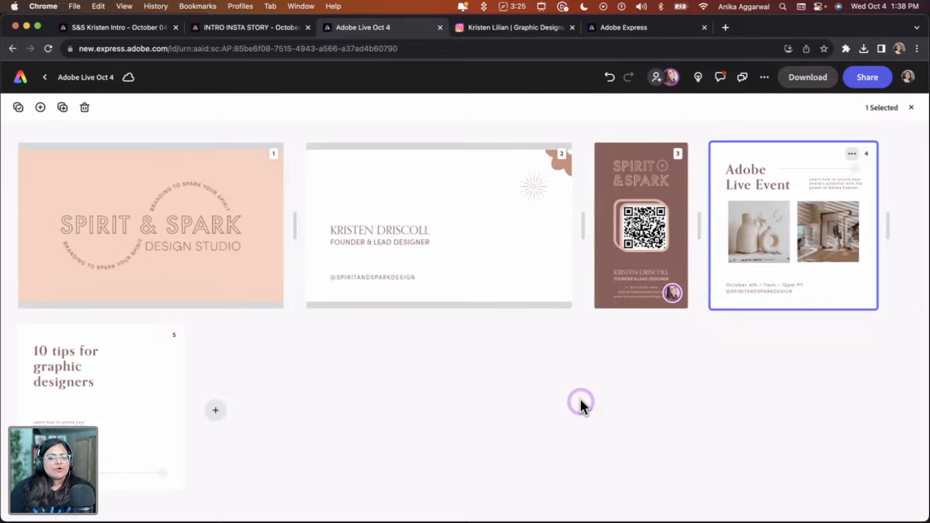
click(216, 410)
click(349, 336)
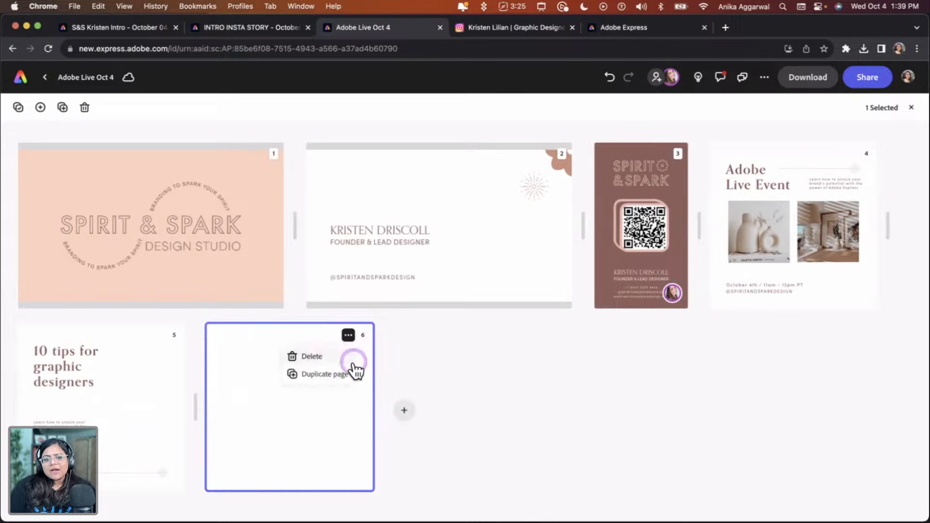
click(313, 357)
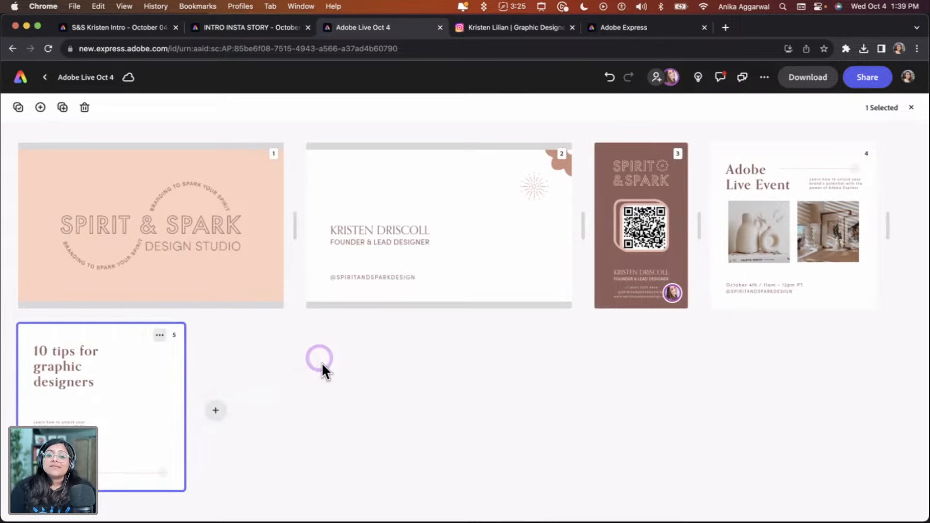
click(213, 404)
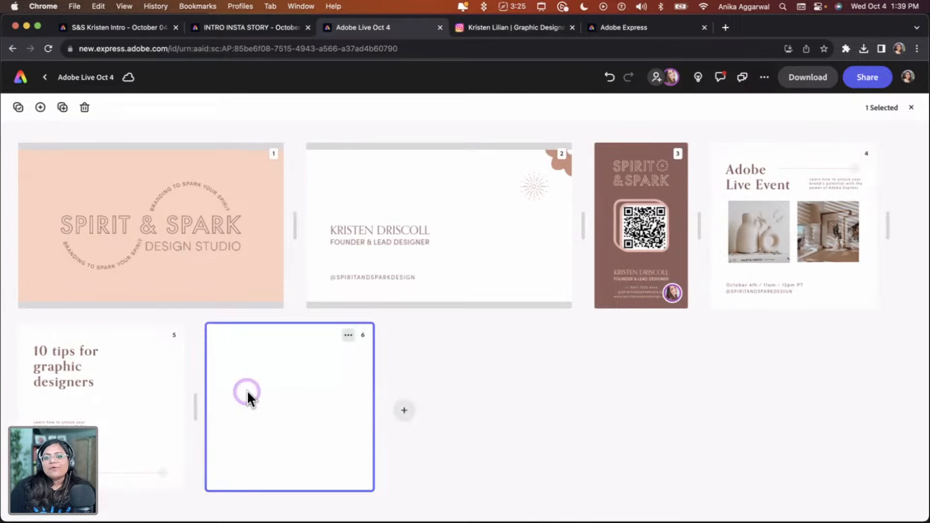
double_click(246, 391)
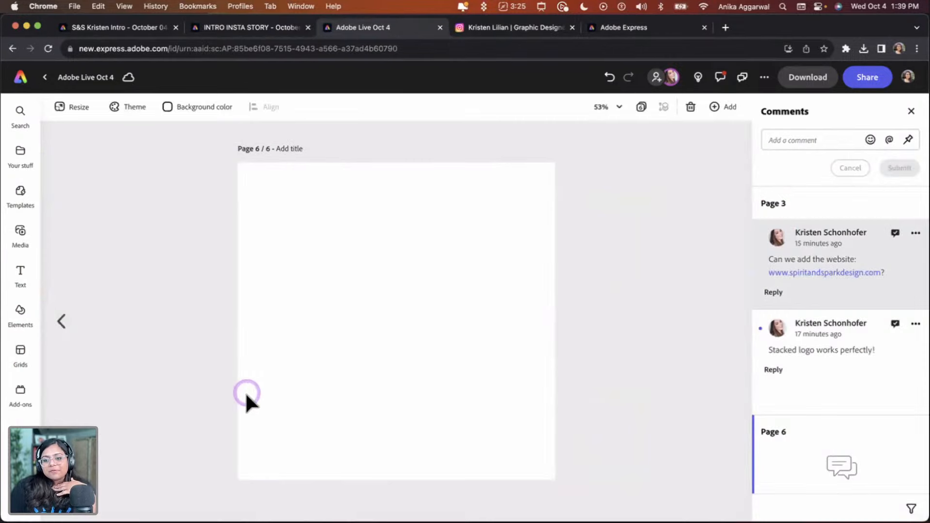
Search the templates for "invoices" and scroll through the invoice designs offered
click(911, 111)
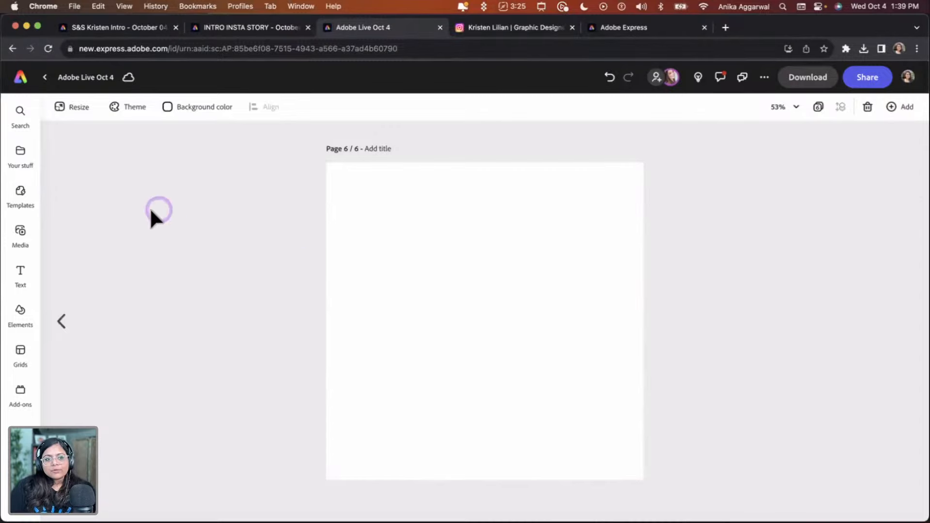
click(28, 208)
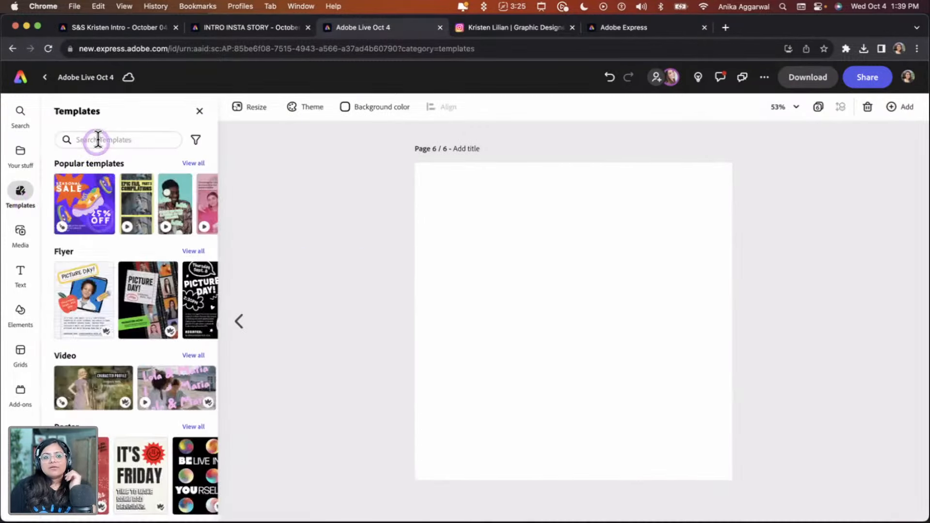
click(97, 140)
text(invoices)
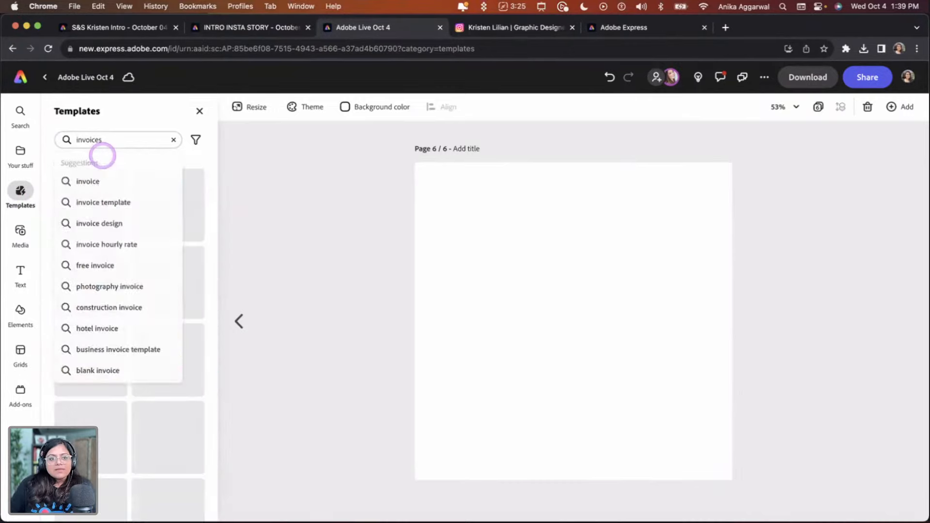
key(Return)
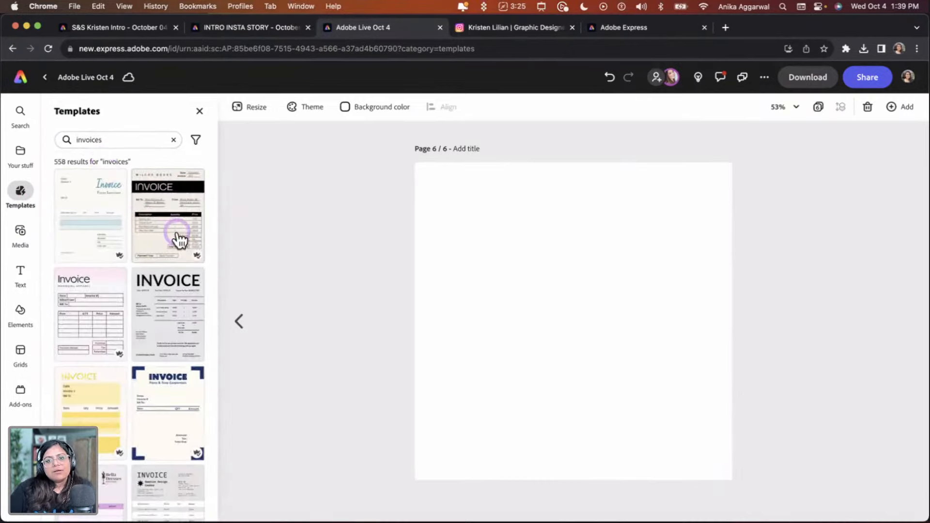
click(186, 240)
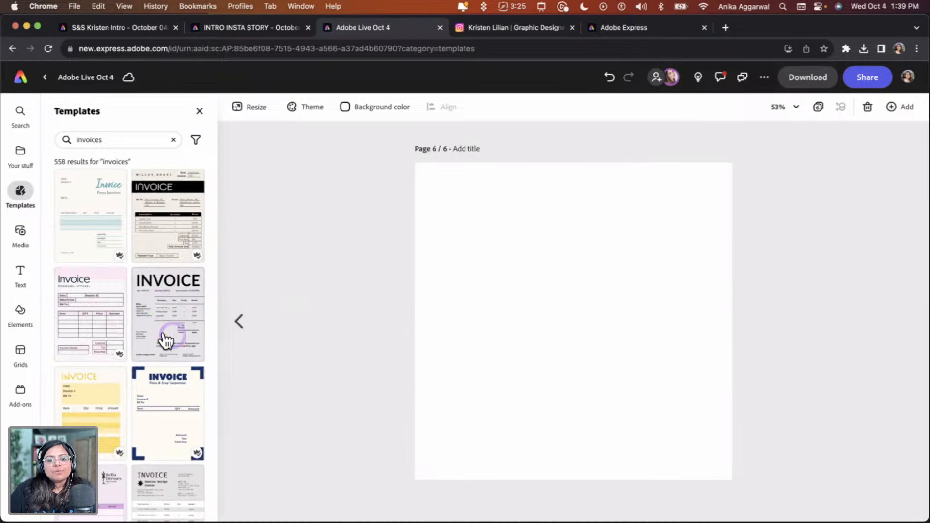
scroll(170, 333, down, 2)
scroll(145, 325, down, 3)
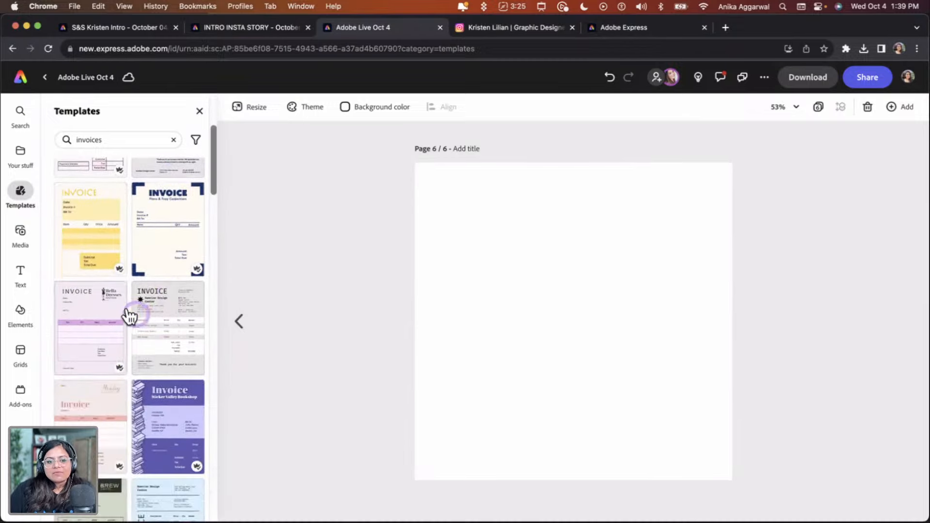
scroll(181, 356, down, 3)
scroll(182, 354, down, 3)
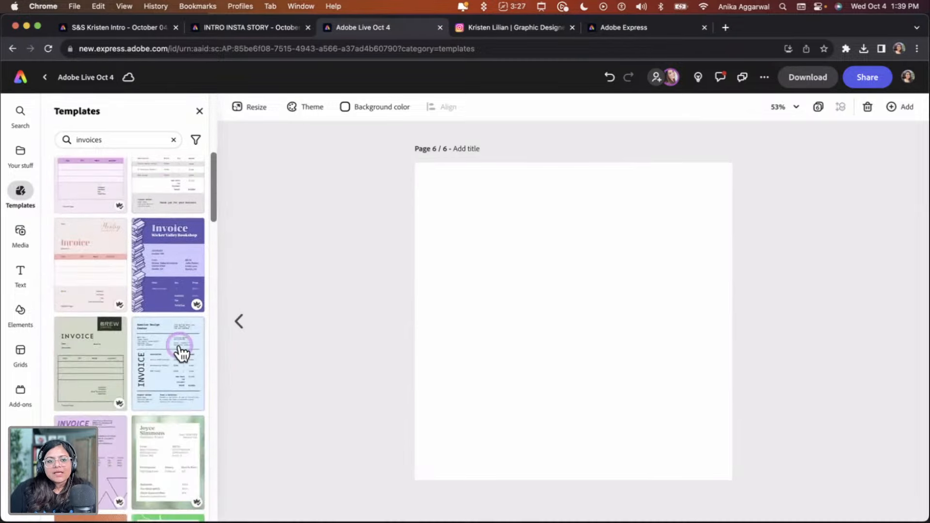
scroll(164, 397, down, 8)
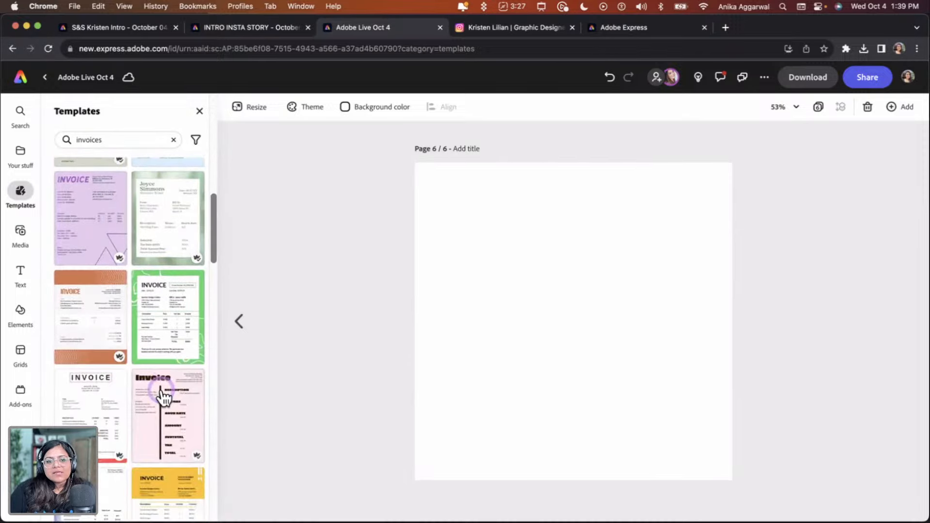
scroll(182, 408, down, 3)
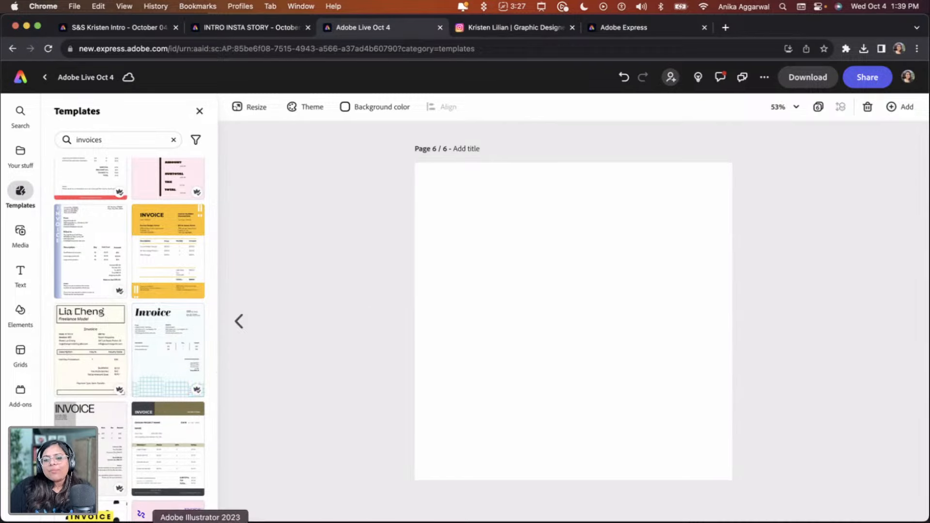
Switch to Illustrator and open the Spirit & Spark Master File document to find the brand icons
click(200, 521)
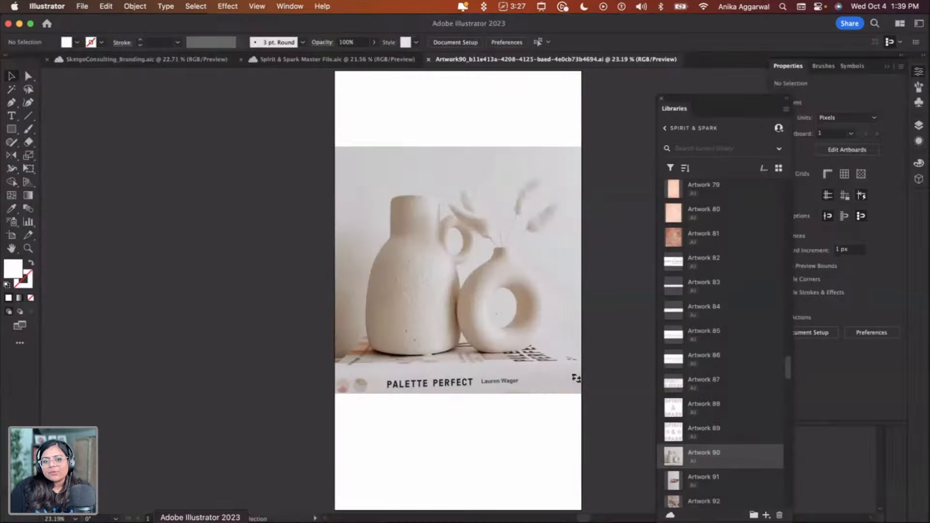
click(428, 60)
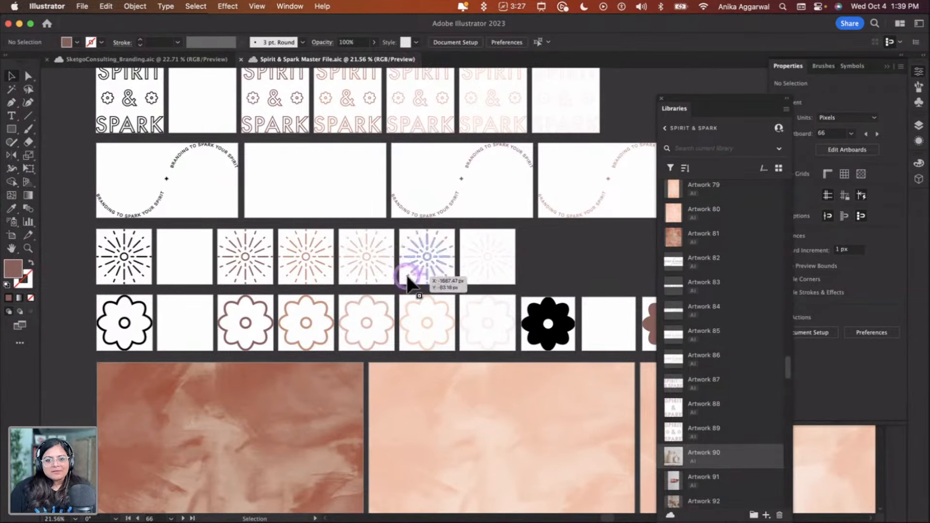
scroll(406, 280, down, 4)
scroll(406, 300, right, 3)
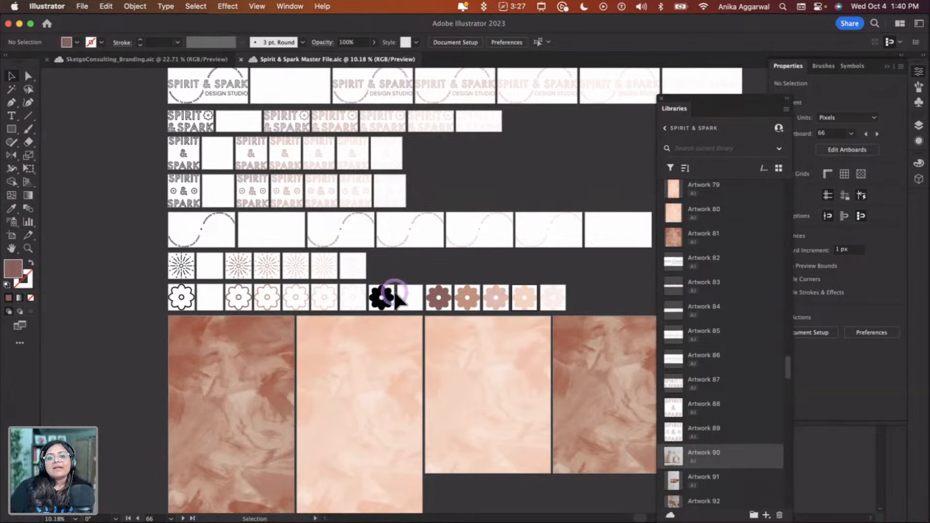
scroll(382, 261, right, 5)
scroll(382, 262, down, 2)
scroll(382, 261, right, 10)
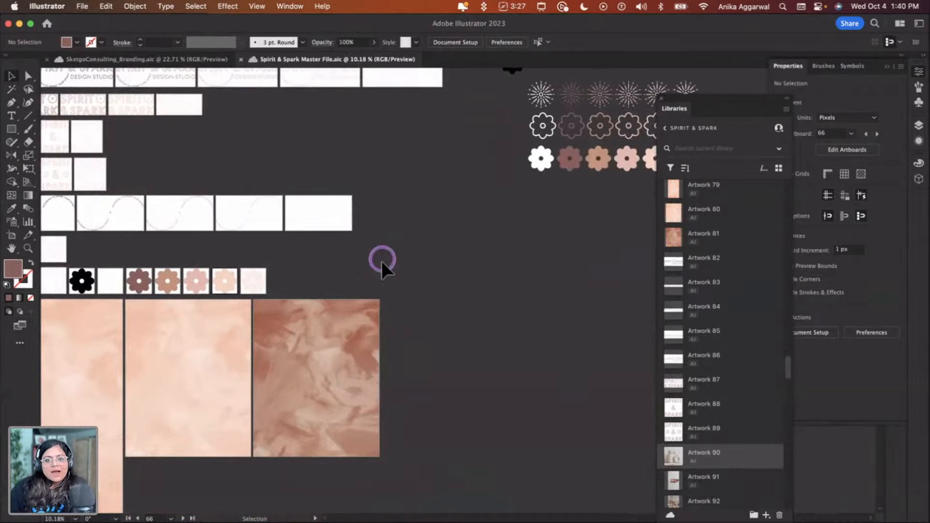
scroll(381, 262, up, 2)
scroll(382, 262, up, 4)
Copy the rows of starburst and flower icons and paste them into an empty area of the canvas
drag(406, 190, 175, 276)
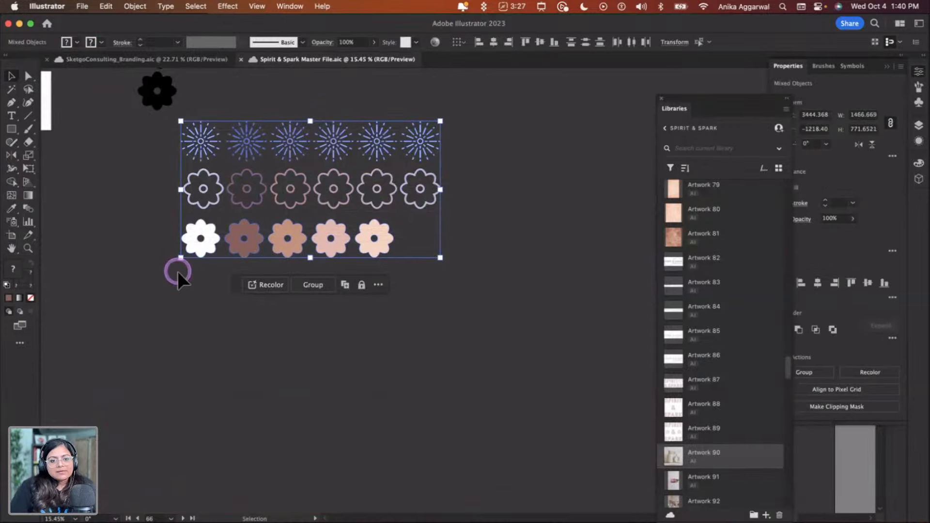
scroll(179, 271, down, 8)
scroll(179, 271, left, 4)
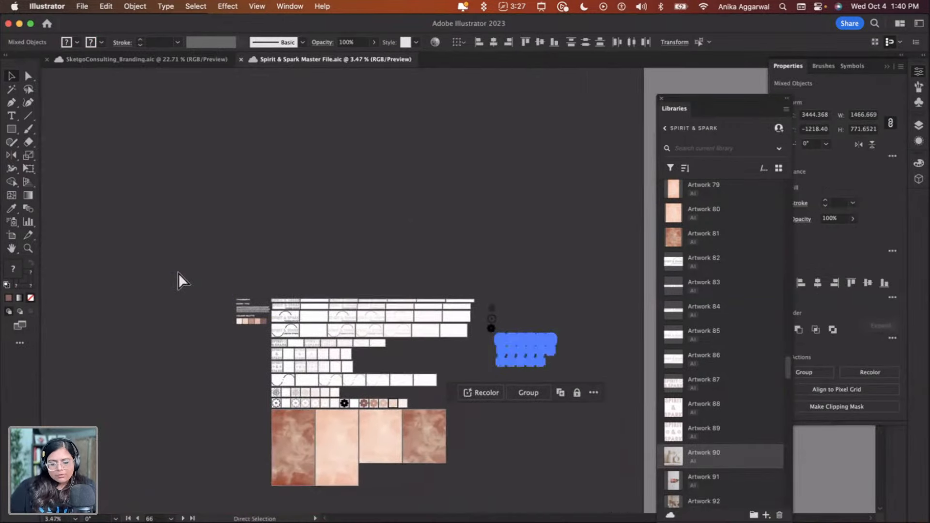
scroll(178, 271, up, 5)
scroll(179, 272, up, 2)
scroll(178, 271, up, 3)
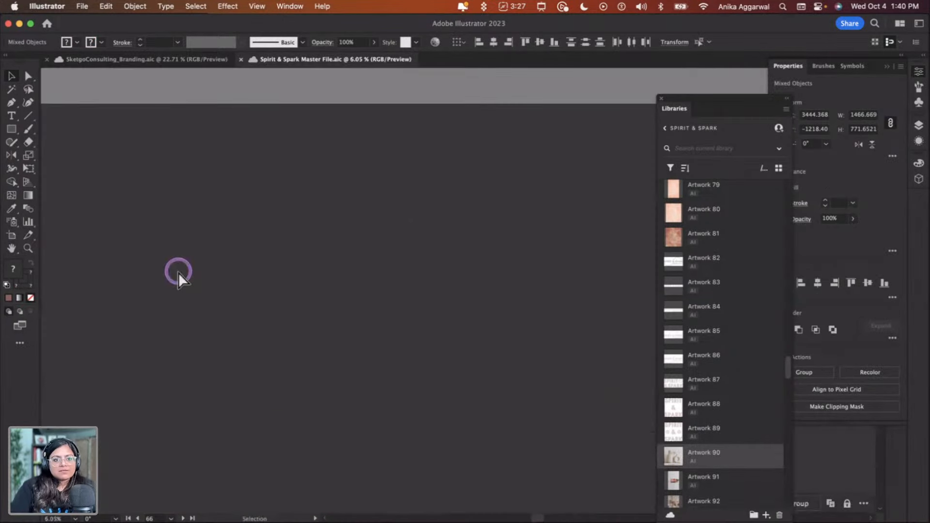
key(super+v)
drag(484, 307, 270, 224)
click(270, 222)
drag(394, 229, 554, 333)
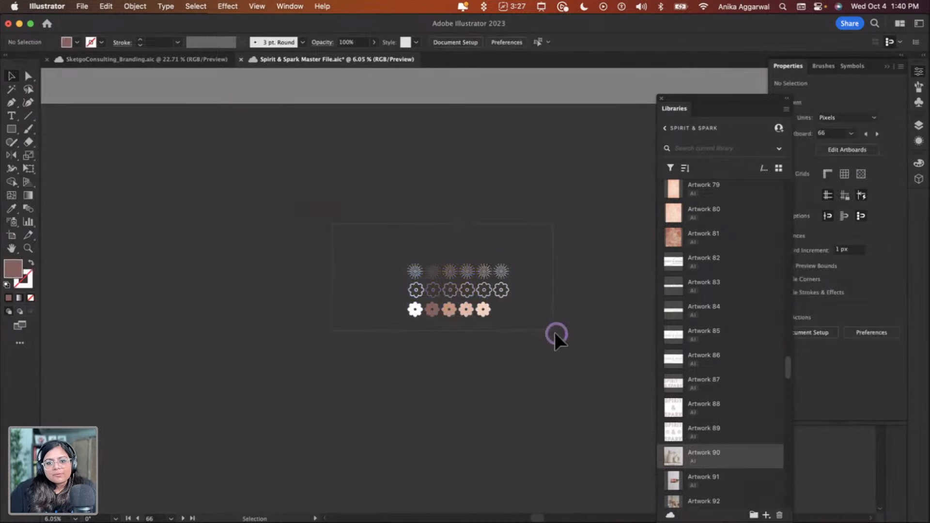
drag(481, 307, 168, 173)
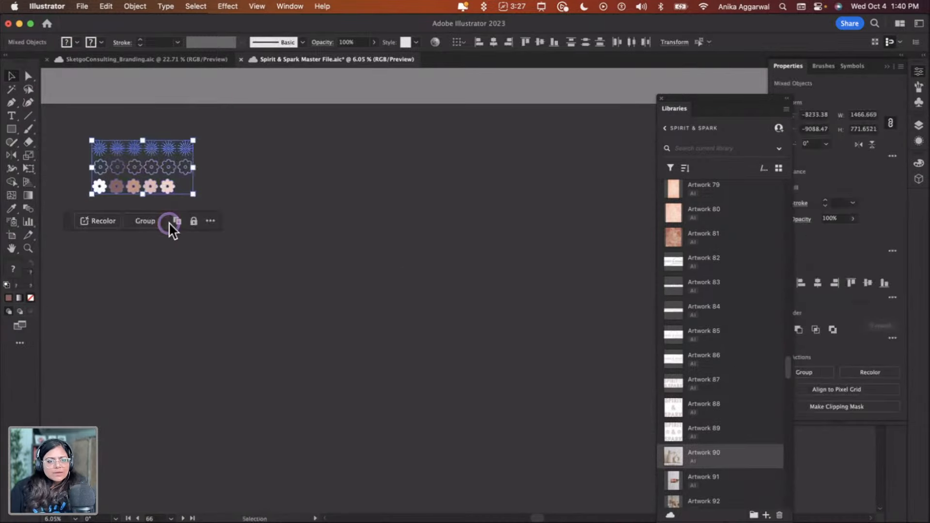
click(179, 237)
scroll(181, 281, up, 2)
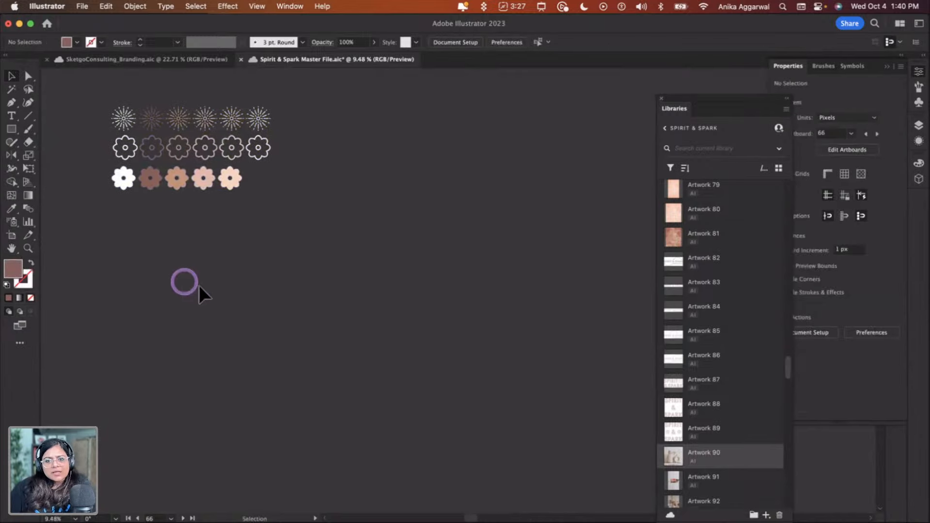
Place copies of a starburst, a peach flower and an outlined flower together as a small cluster on the empty canvas
drag(745, 109, 782, 108)
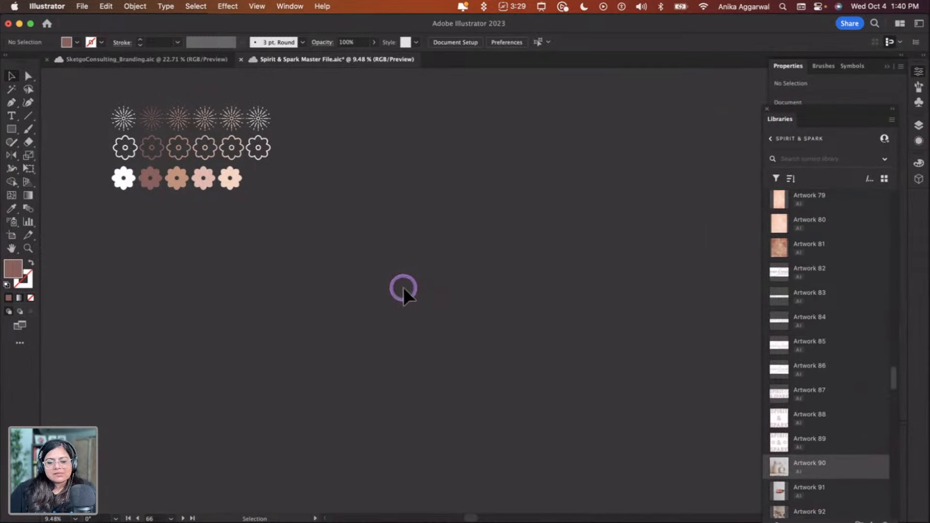
drag(125, 119, 418, 197)
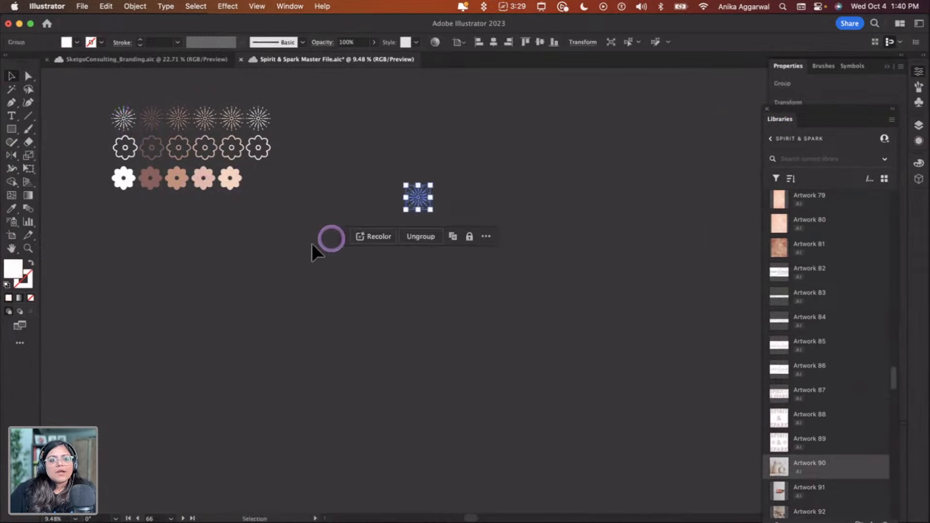
click(312, 243)
drag(204, 178, 443, 170)
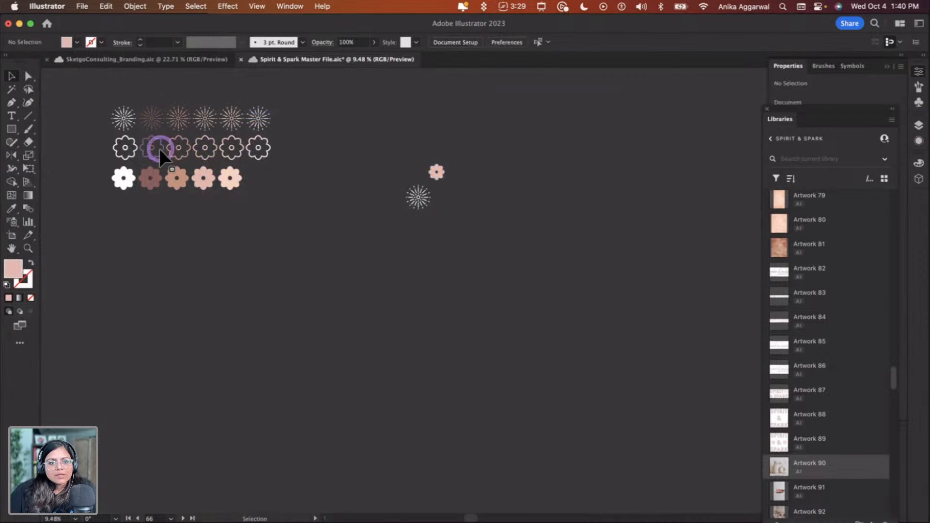
drag(159, 149, 460, 194)
click(460, 186)
click(448, 314)
click(463, 259)
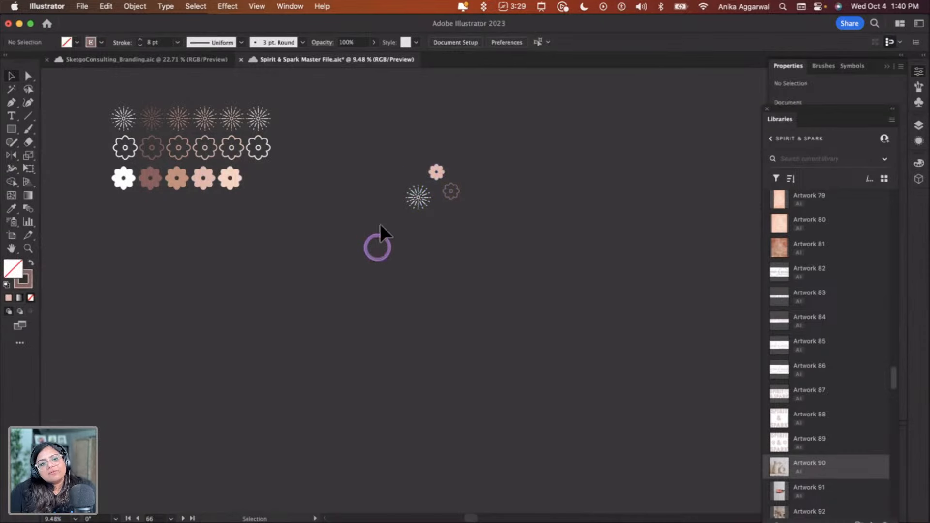
Select the three-icon cluster and make a new pattern from it
drag(389, 159, 478, 225)
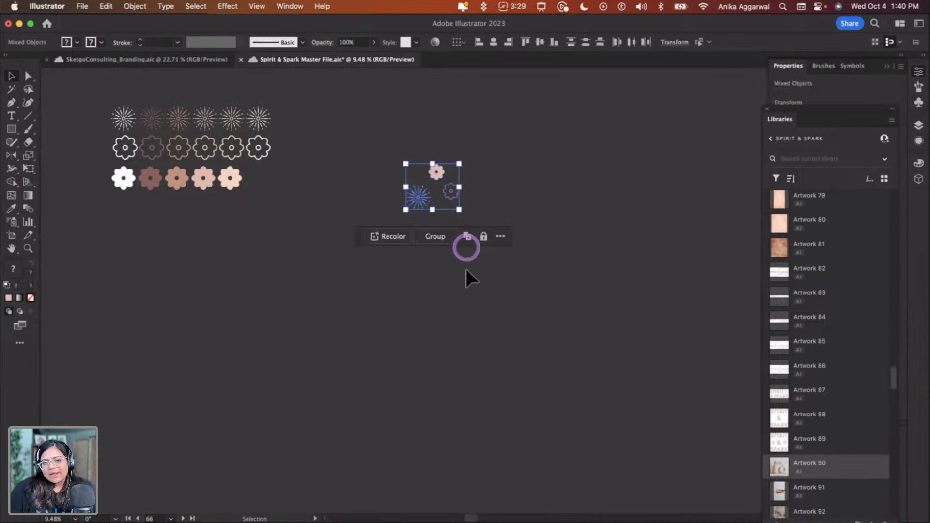
click(104, 7)
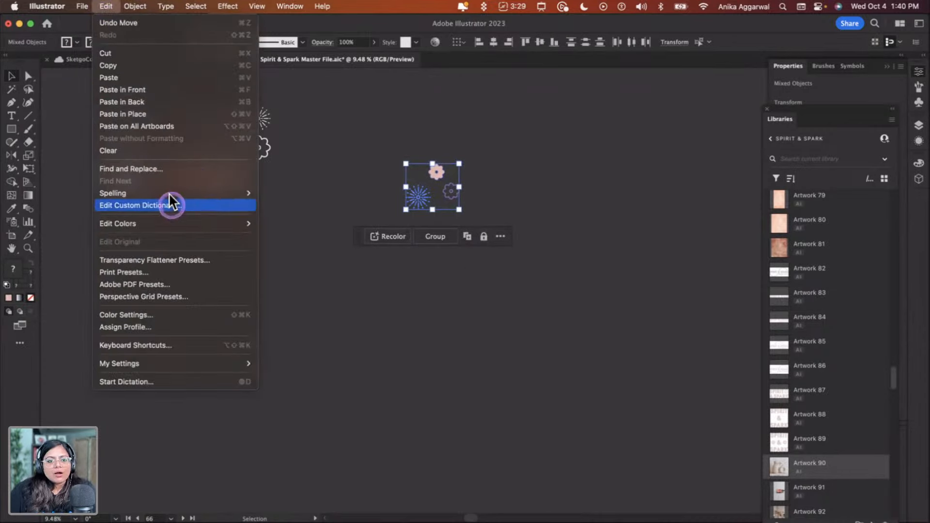
mouse_move(134, 7)
mouse_move(204, 320)
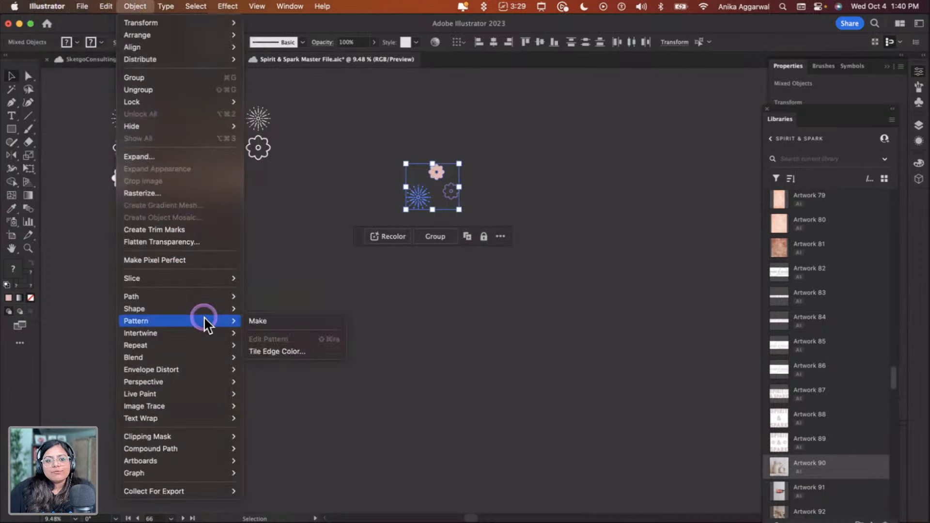
click(257, 320)
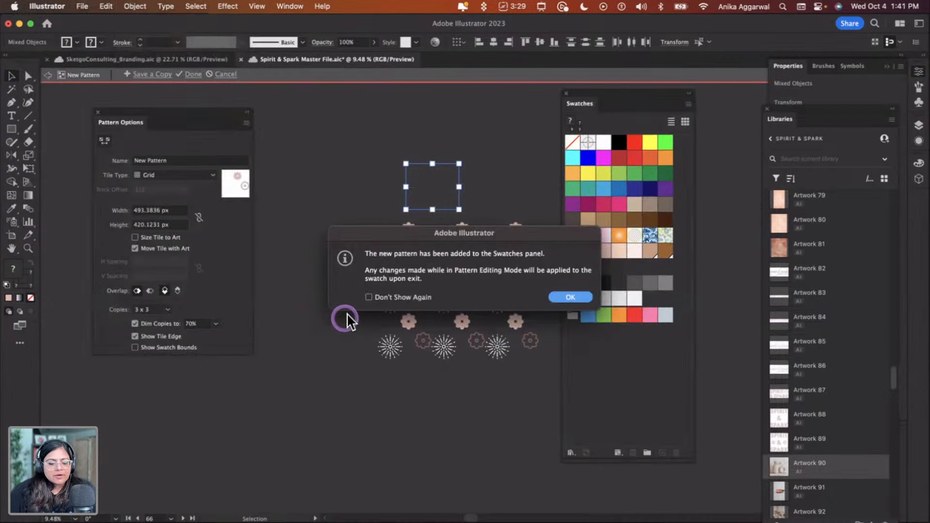
click(567, 297)
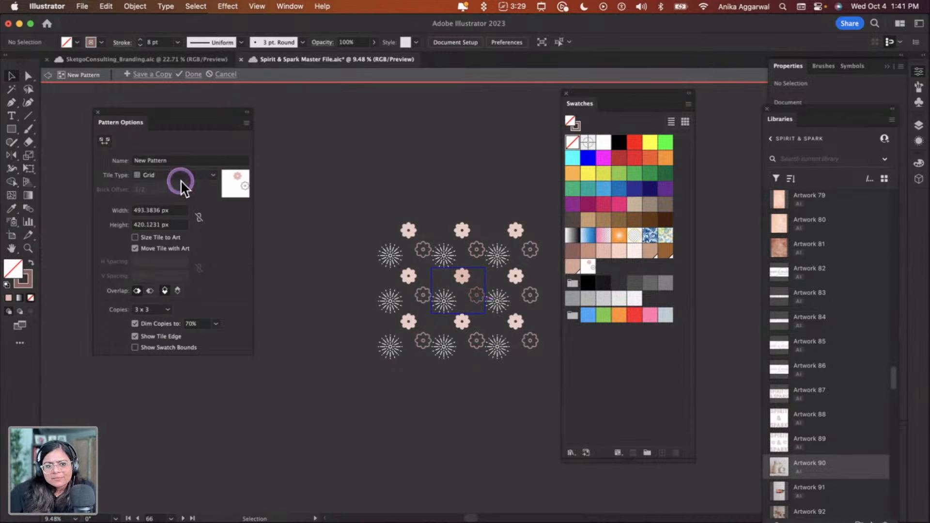
Try the Brick by Row, Brick by Column and Hex by Column tile types for the pattern
drag(198, 122, 304, 179)
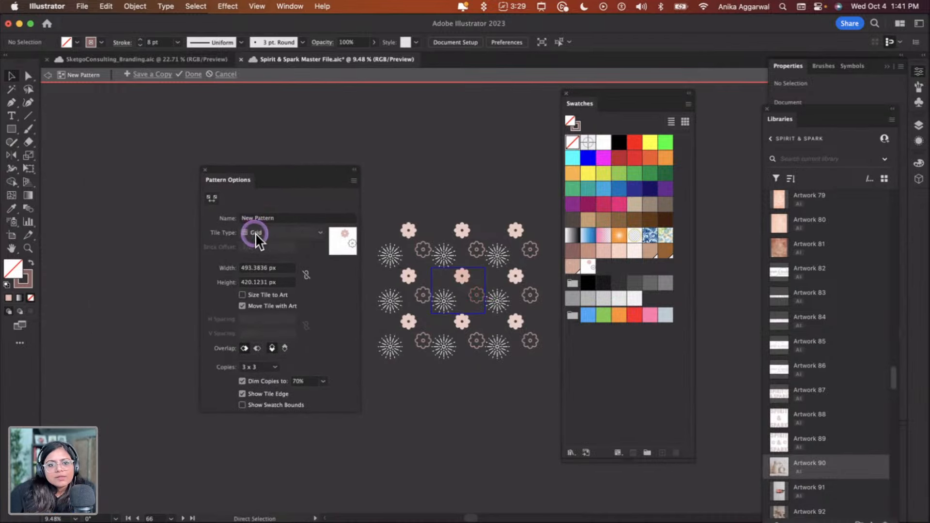
click(286, 232)
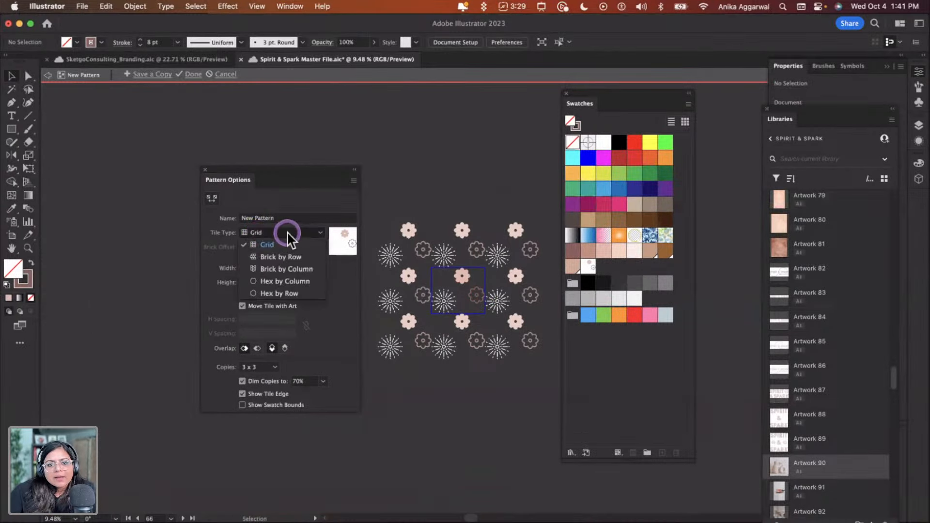
click(290, 252)
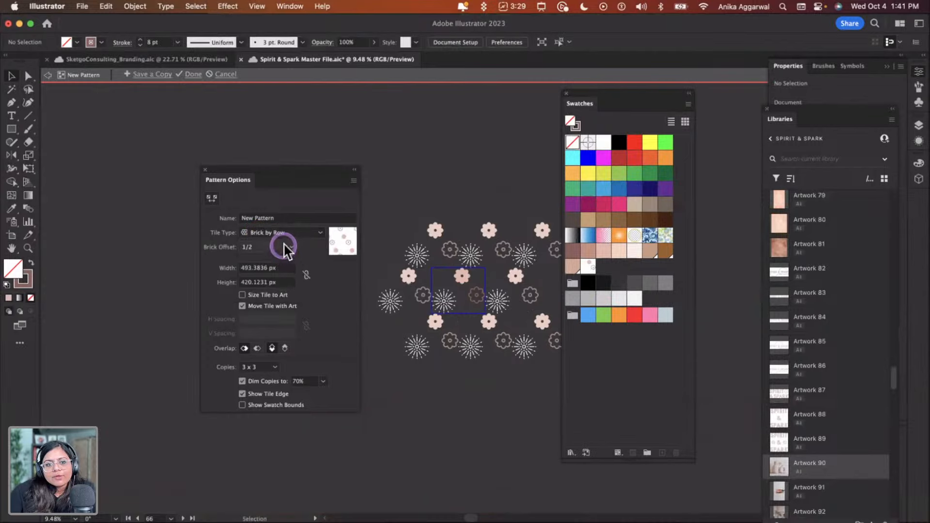
click(282, 237)
click(284, 264)
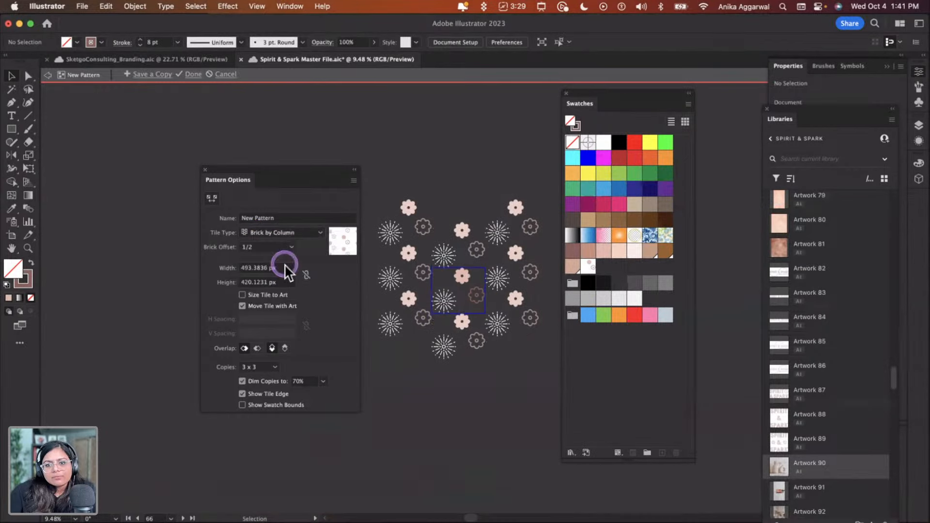
click(284, 236)
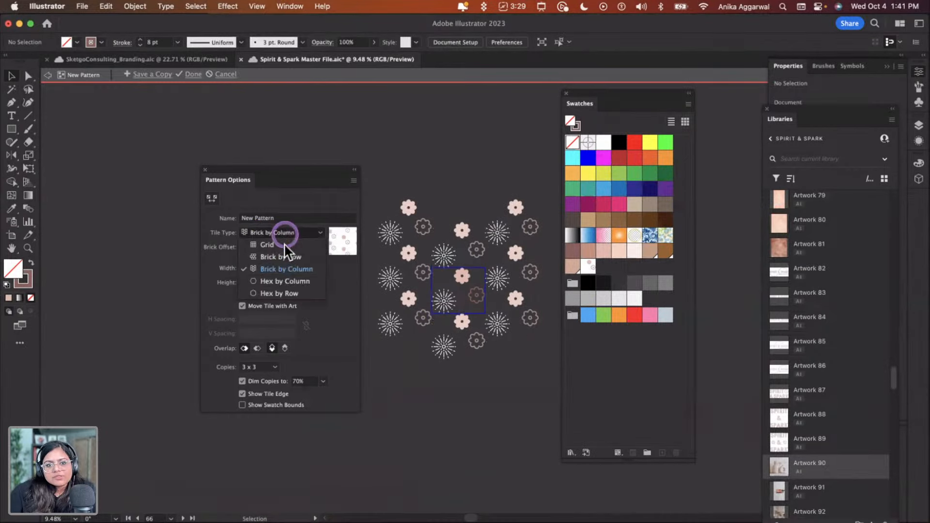
click(285, 282)
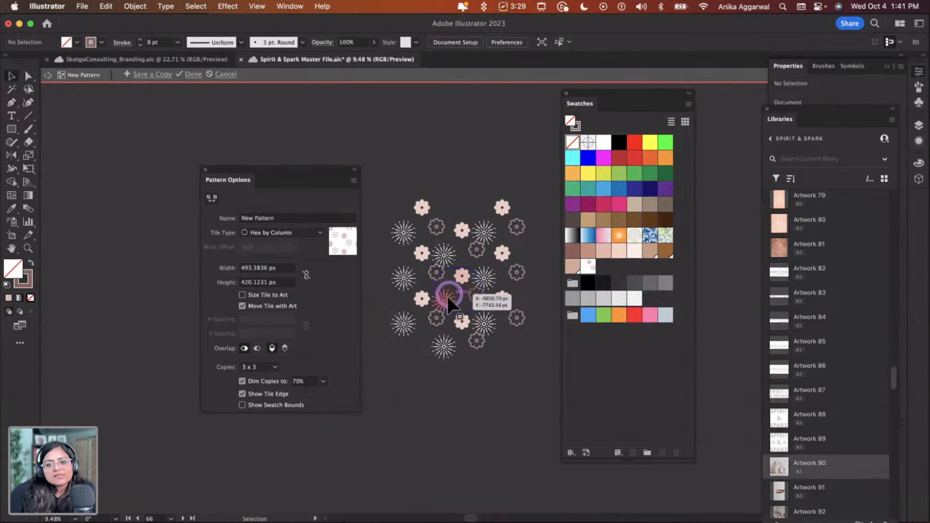
Set the pattern tile width and height to 550 px
drag(270, 268, 236, 267)
text(550)
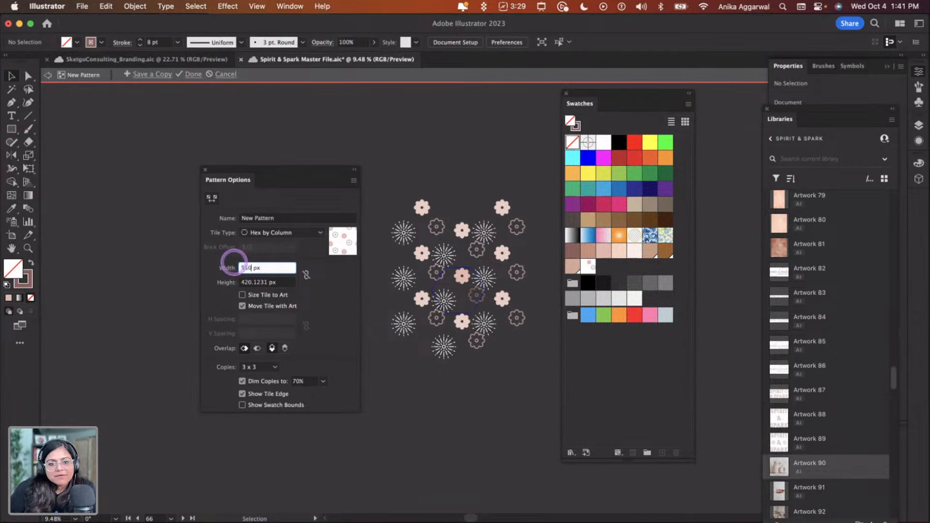
key(Return)
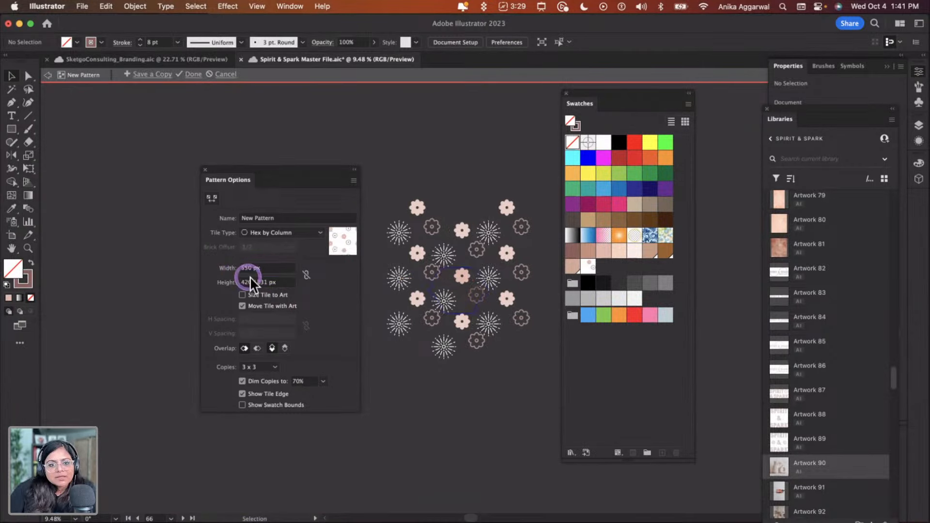
drag(269, 287, 214, 274)
text(550)
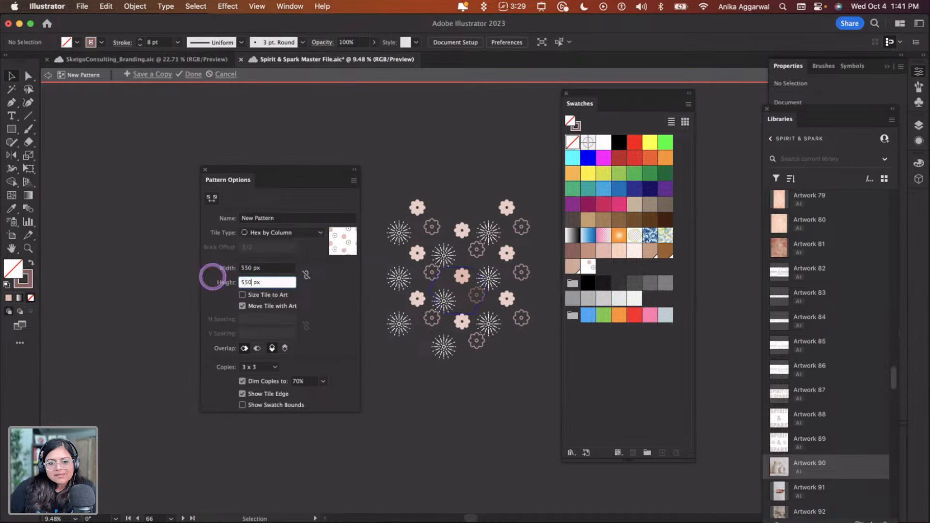
key(Return)
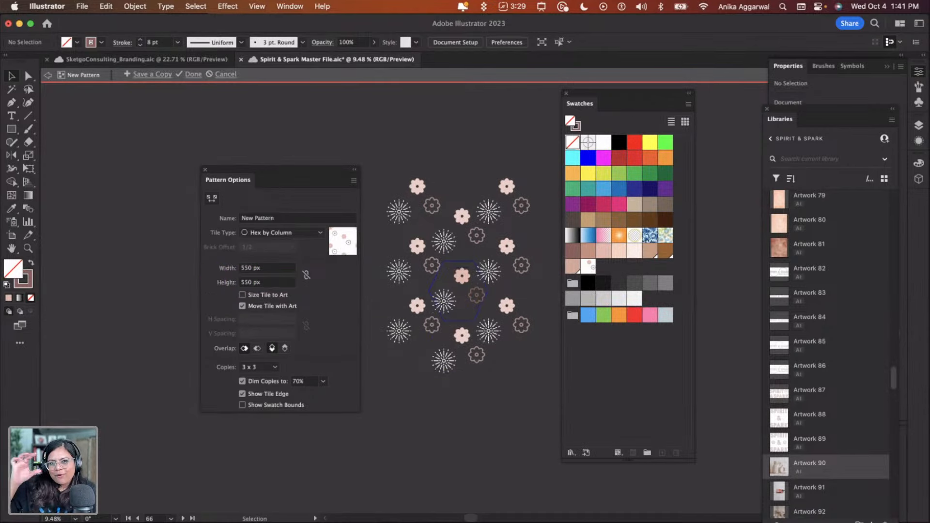
Link the tile width and height and set the tile size to 800 px
click(307, 274)
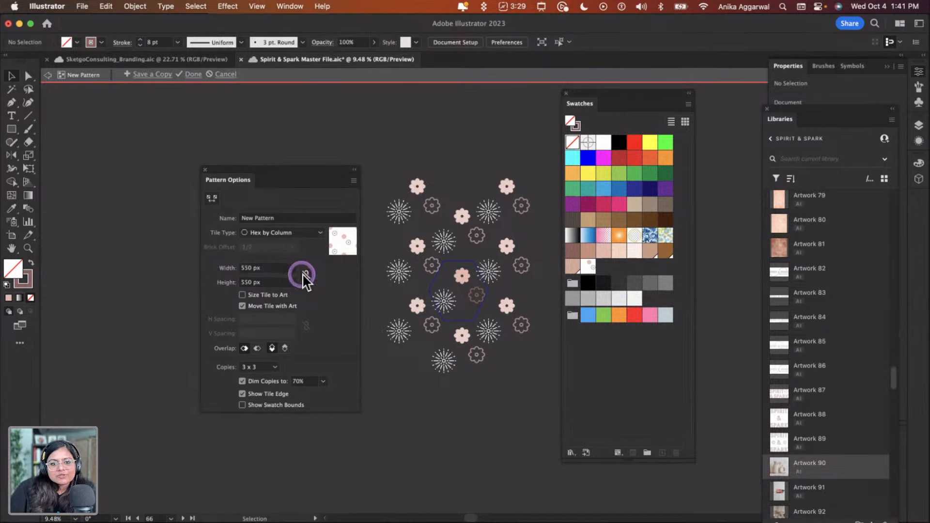
drag(266, 272, 192, 268)
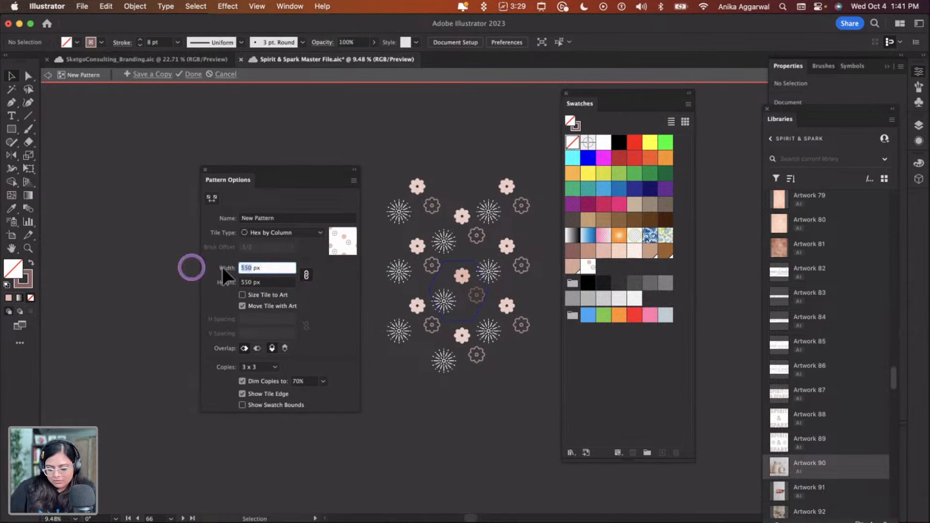
text(800)
key(Return)
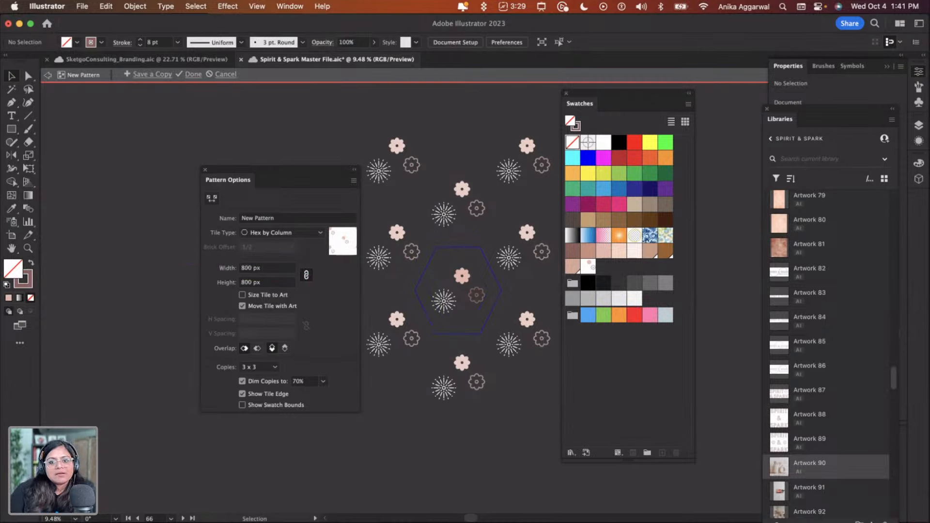
Change the tile type to Hex by Row and adjust the overlap options
drag(276, 172, 237, 149)
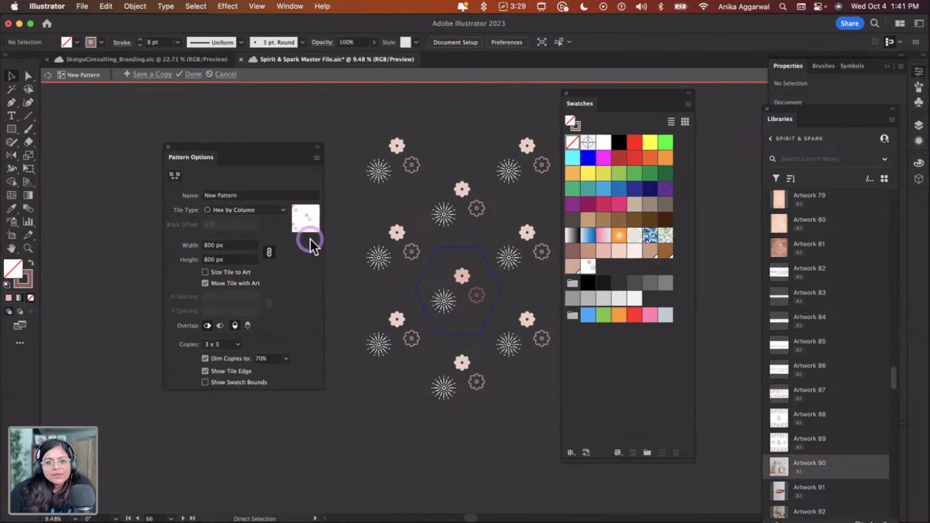
click(264, 211)
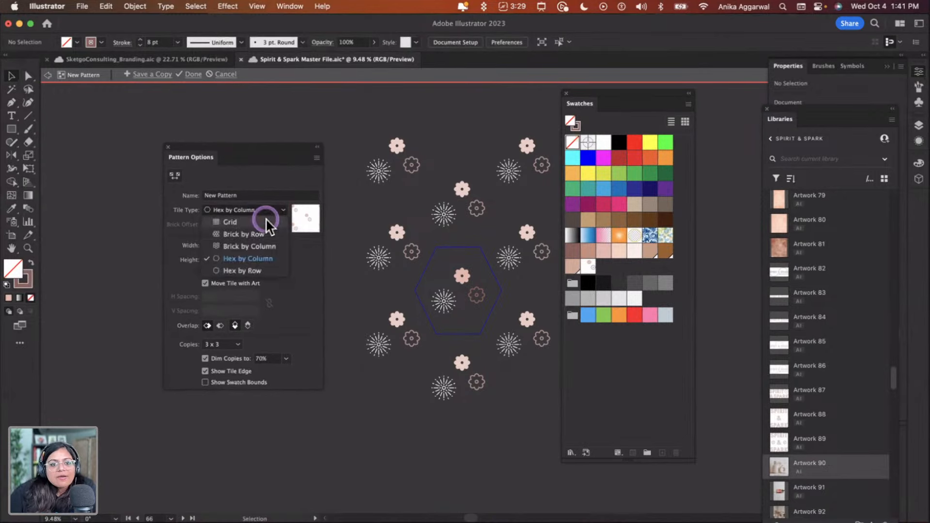
click(252, 268)
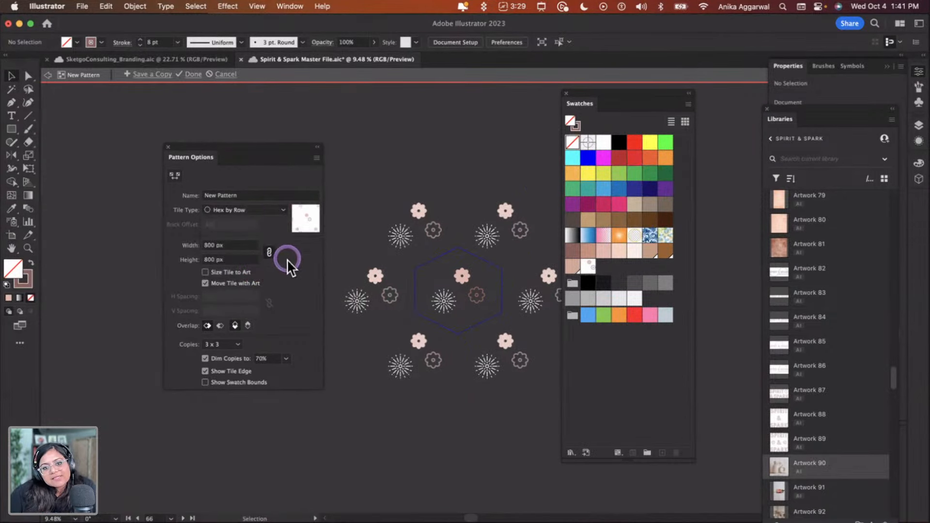
click(217, 326)
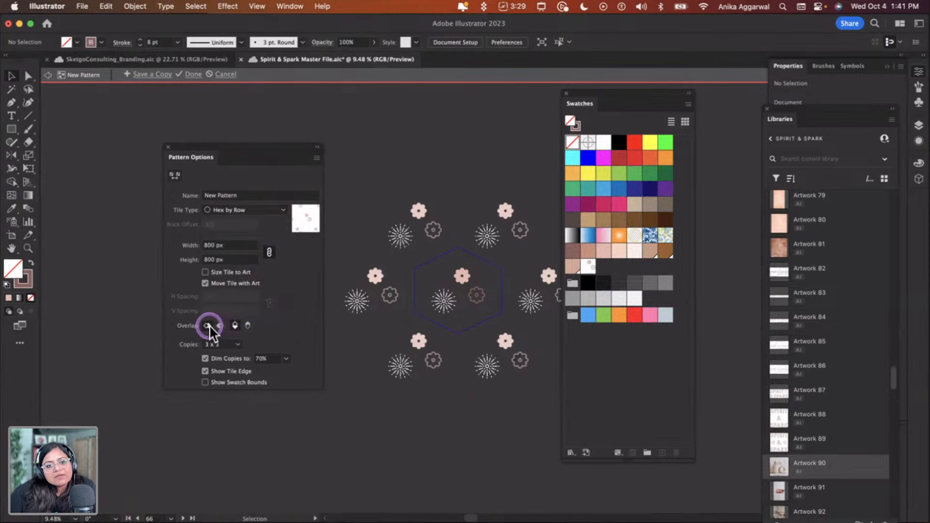
click(234, 324)
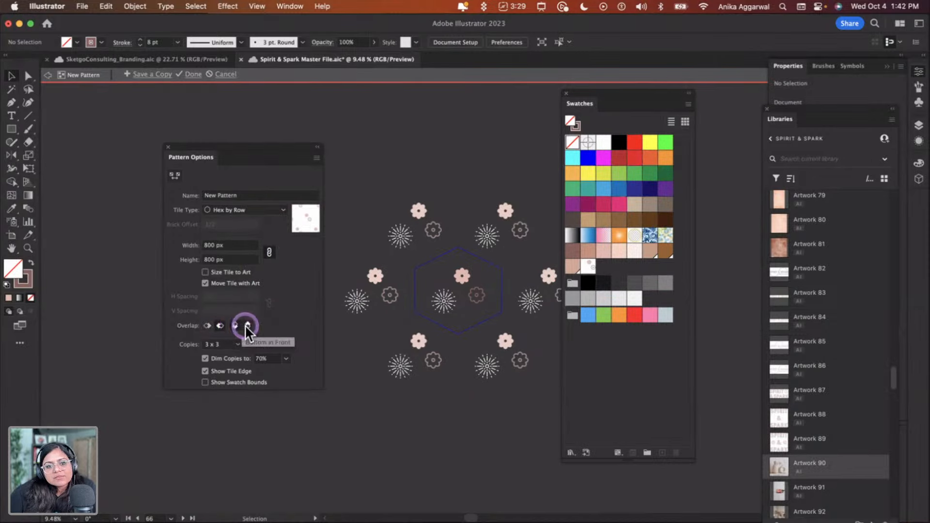
Name the pattern "Pattern1 S&S" and finish pattern editing
click(228, 210)
click(243, 192)
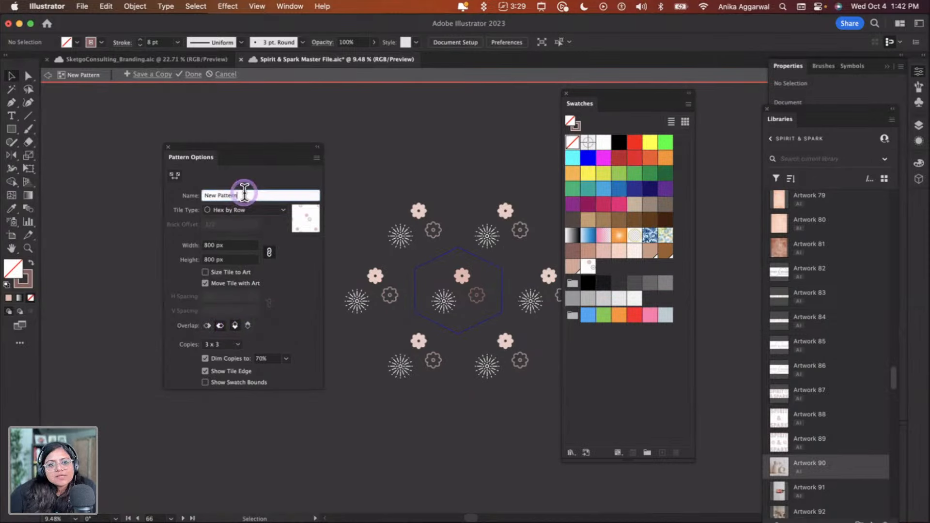
text(Patte)
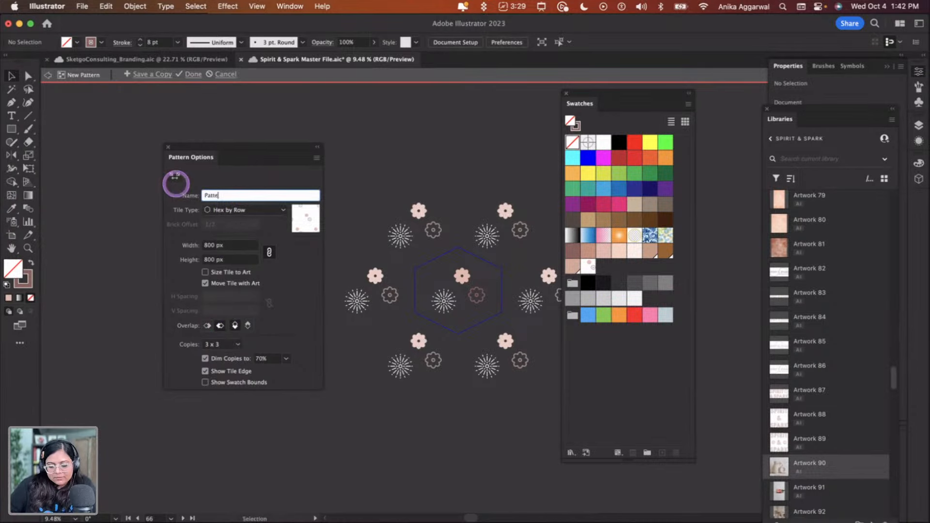
text(rn 1 S&S)
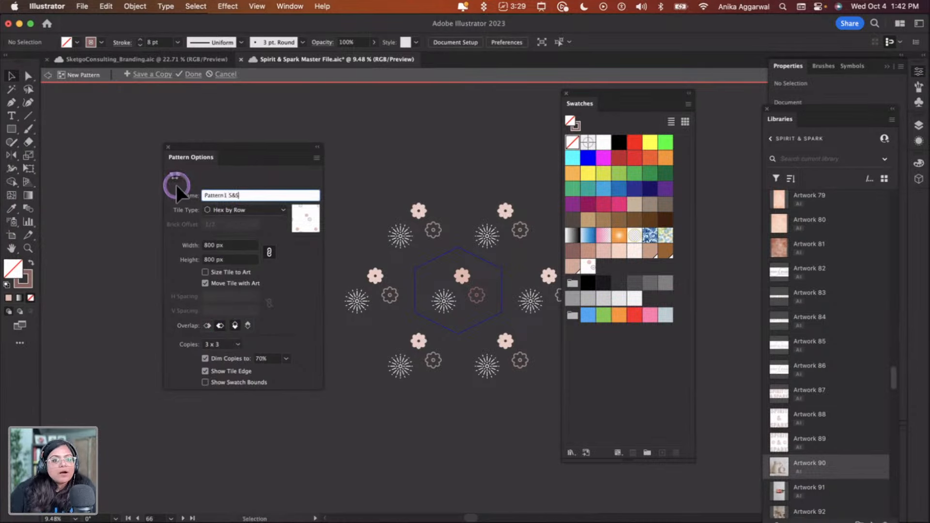
key(Return)
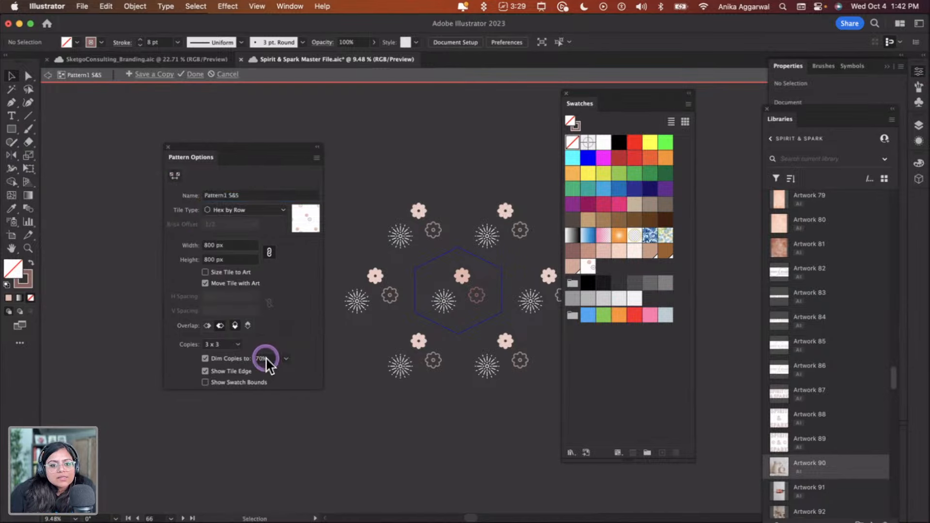
click(196, 75)
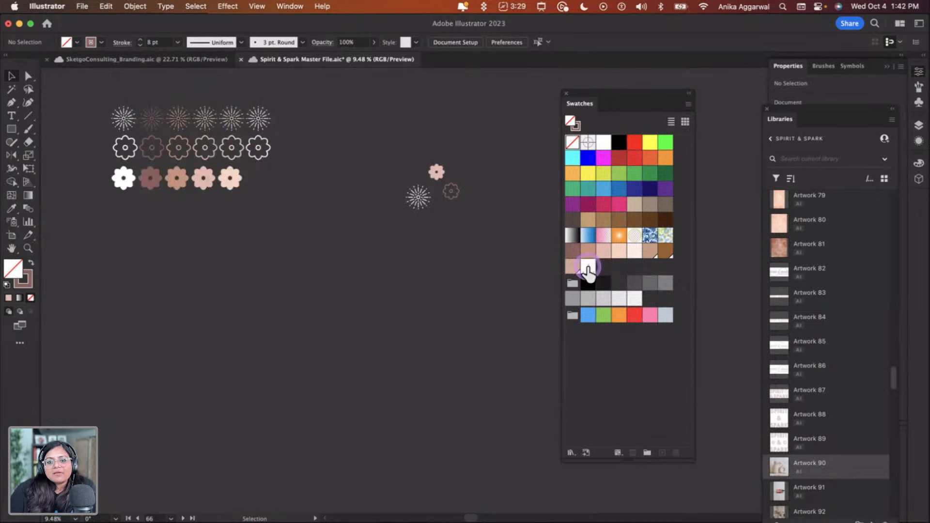
Draw a large rectangle below the icons and fill it with the new Pattern1 S&S swatch
key(m)
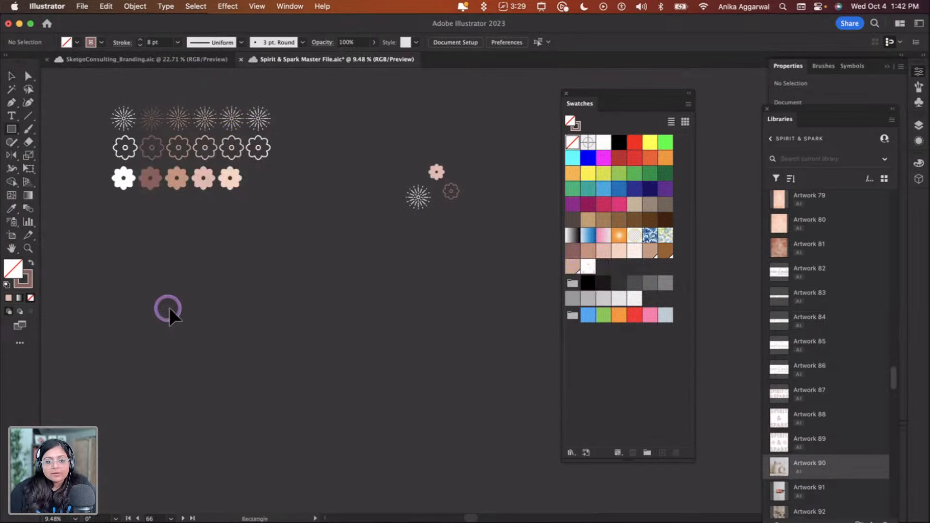
mouse_move(127, 268)
mouse_down()
mouse_move(372, 434)
mouse_move(386, 459)
mouse_up()
click(587, 268)
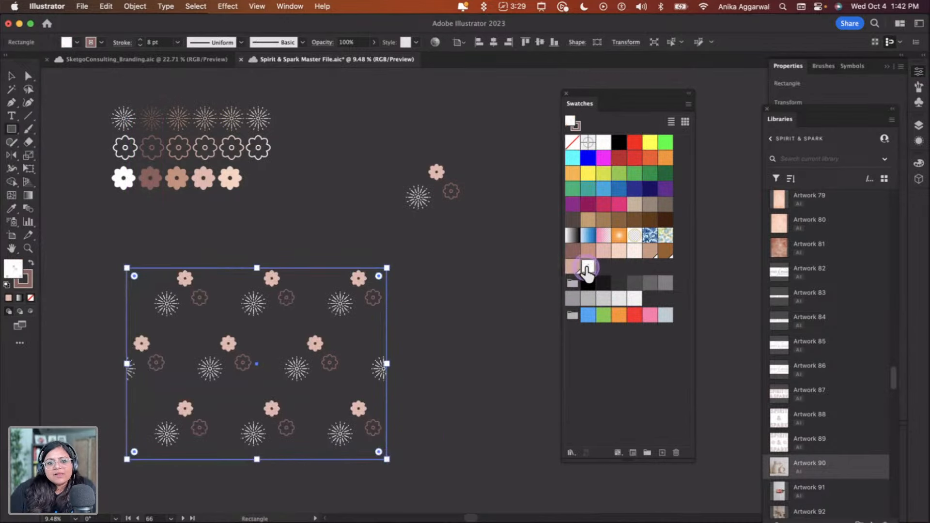
key(v)
click(491, 374)
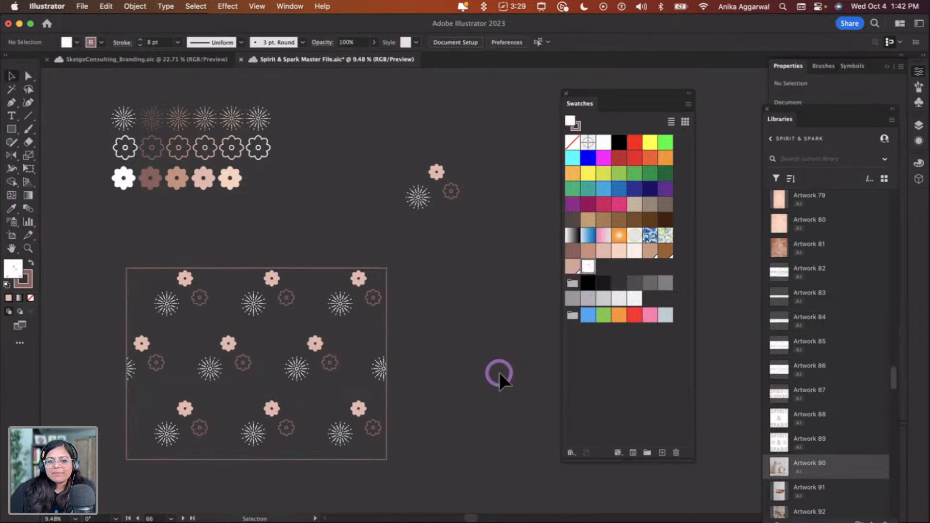
Move the pattern-filled rectangle left and scale it down to a smaller size
click(237, 335)
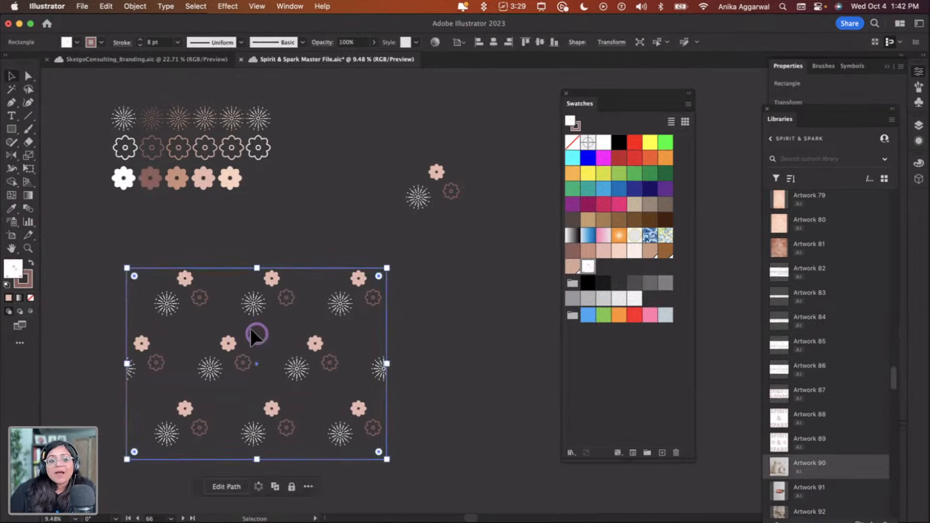
drag(251, 330, 214, 296)
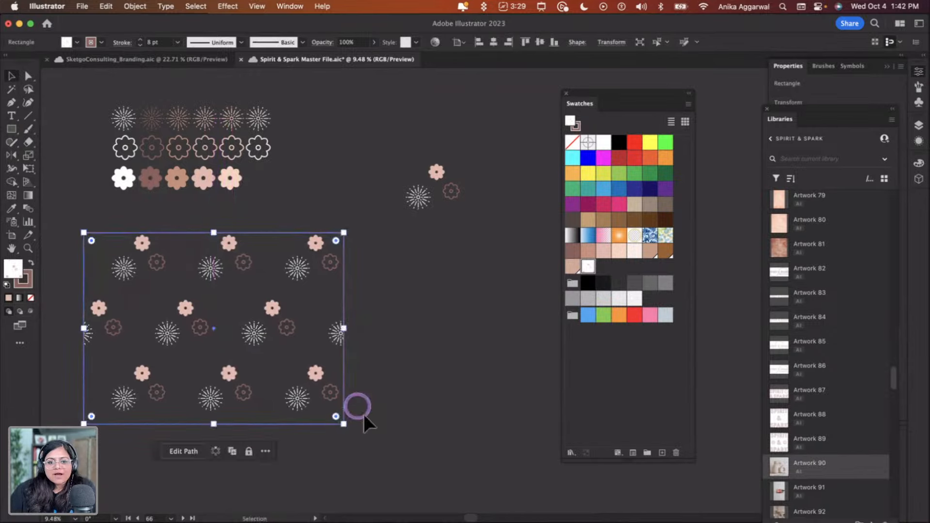
drag(342, 426, 245, 390)
click(259, 399)
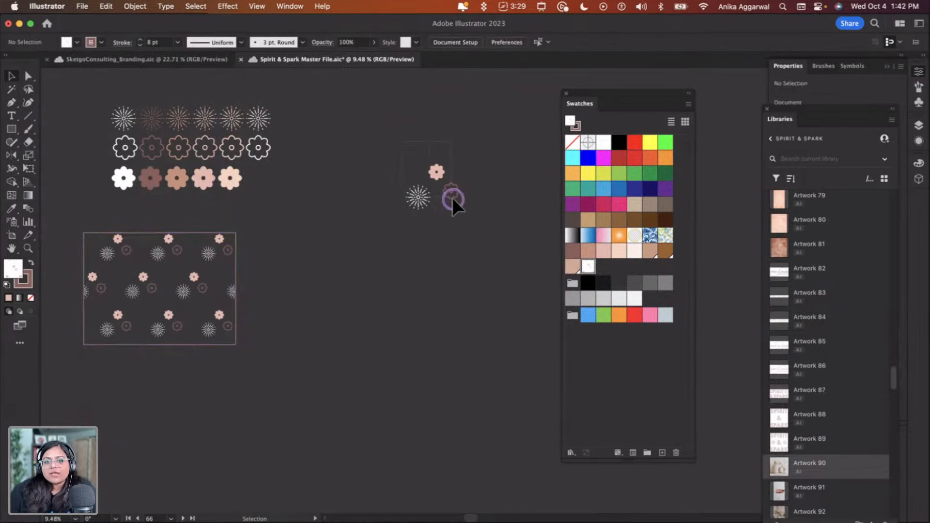
Duplicate the three icons below and apply a Grid repeat to the copy
drag(453, 198, 311, 263)
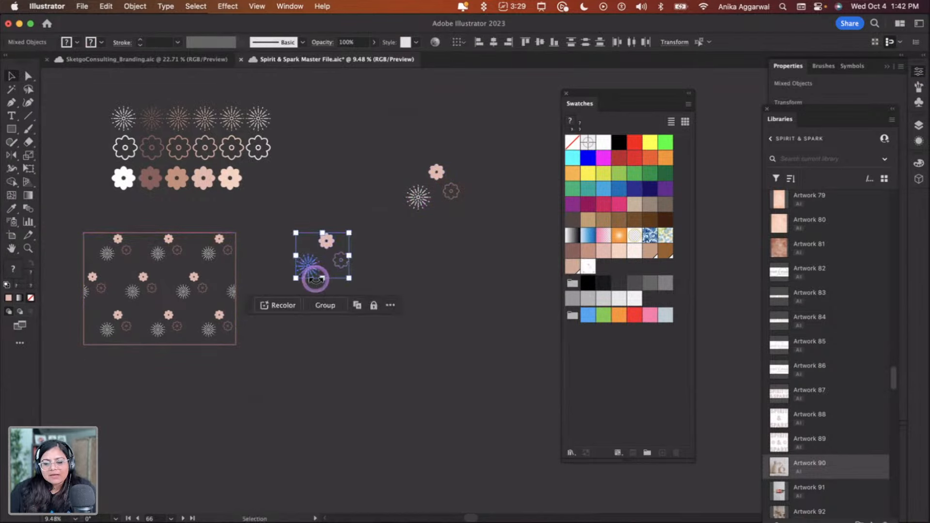
drag(603, 90, 707, 137)
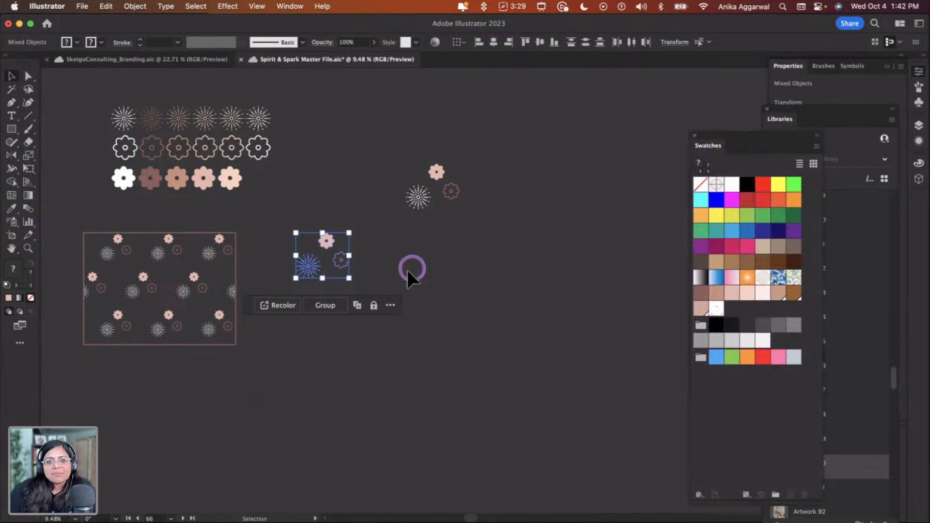
click(134, 6)
mouse_move(216, 345)
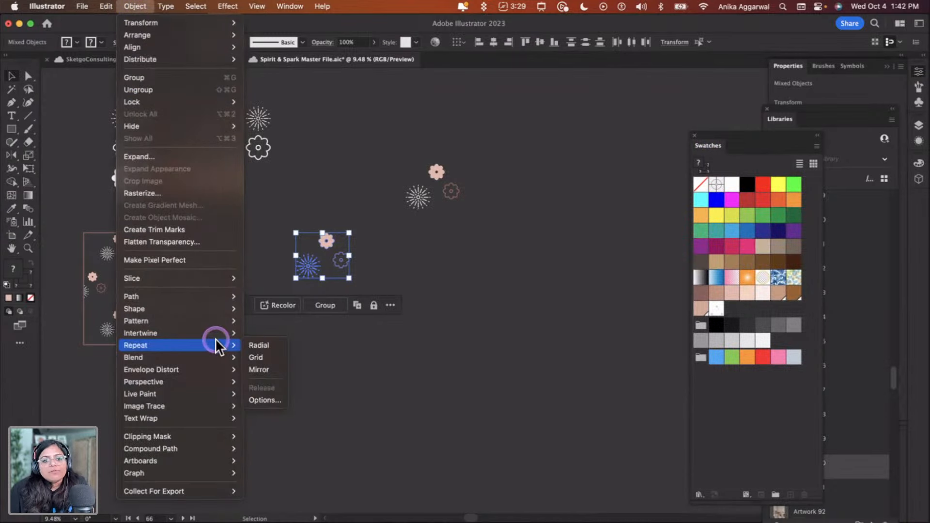
click(272, 360)
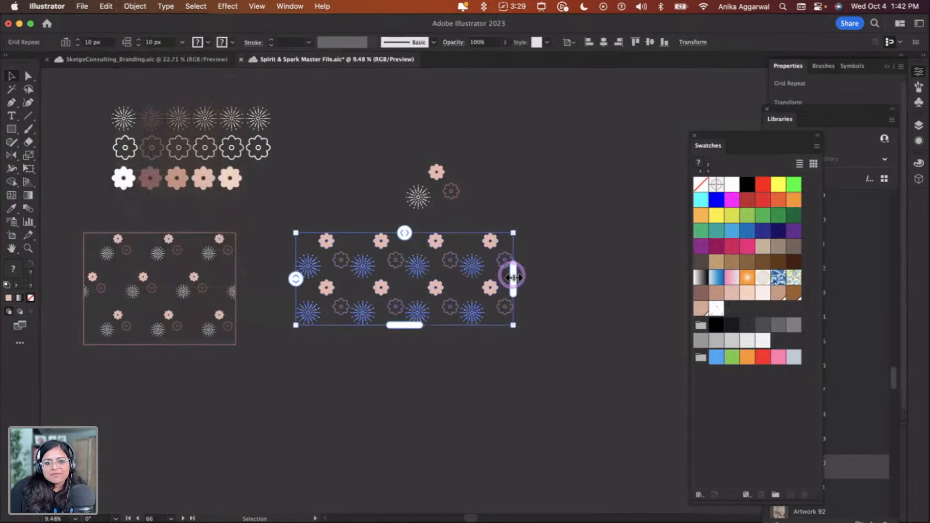
Widen and extend the grid repeat and bring up its properties
drag(513, 277, 556, 273)
drag(429, 325, 449, 342)
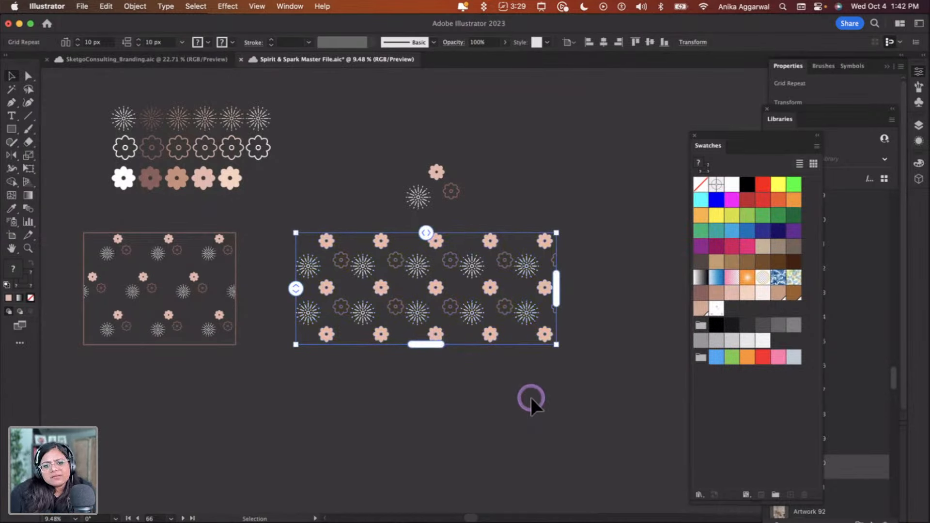
click(839, 83)
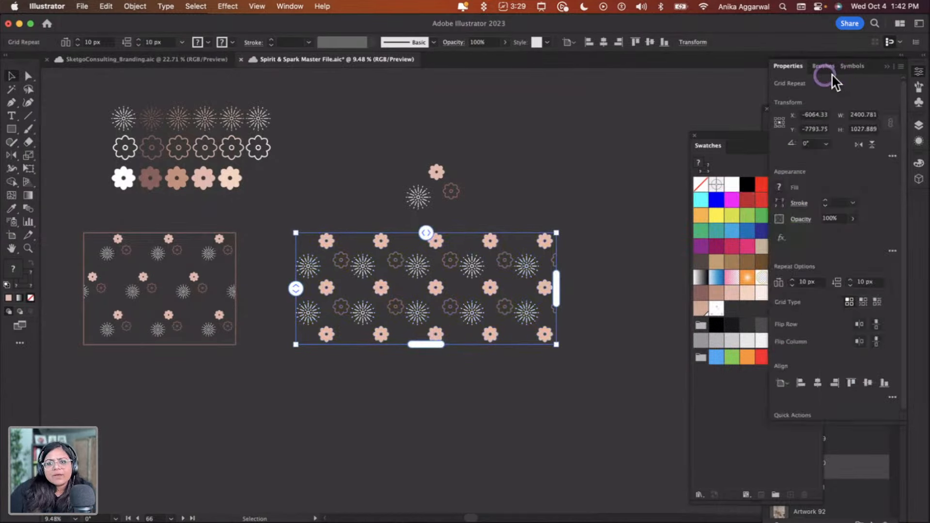
drag(784, 77, 662, 67)
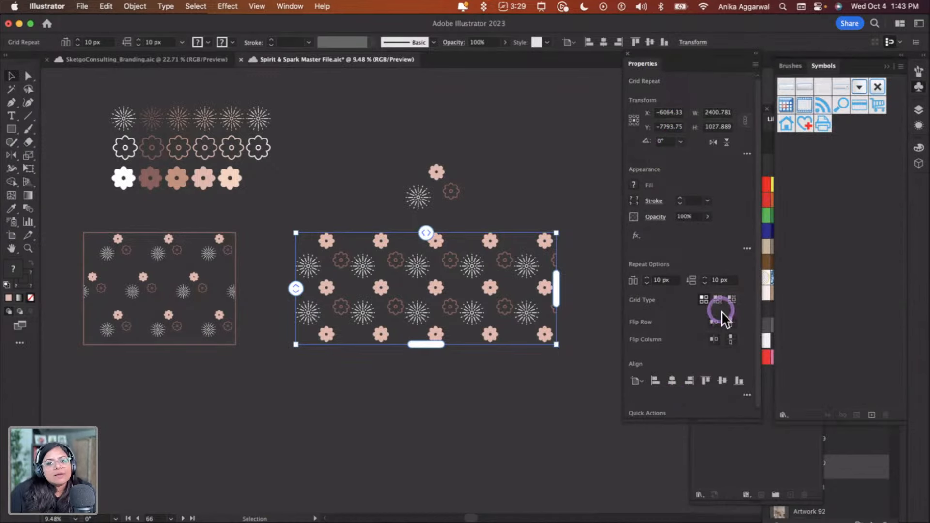
Switch the grid type to brick by row, widen the horizontal and vertical spacing, and flip alternate rows
click(722, 296)
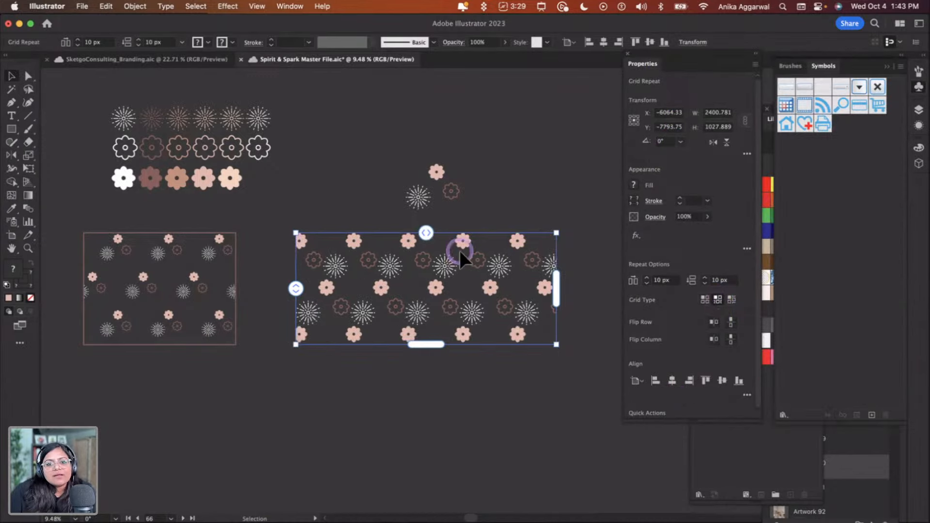
drag(426, 233, 431, 232)
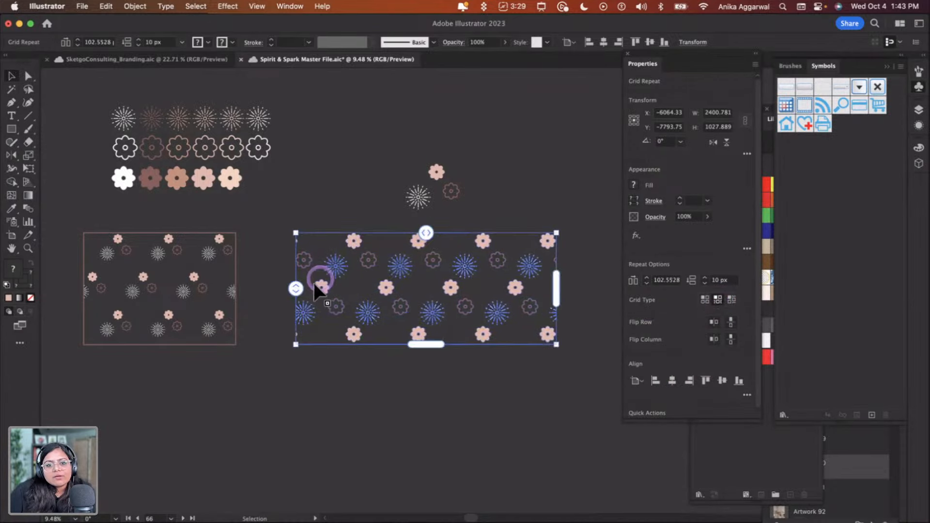
drag(299, 294, 298, 299)
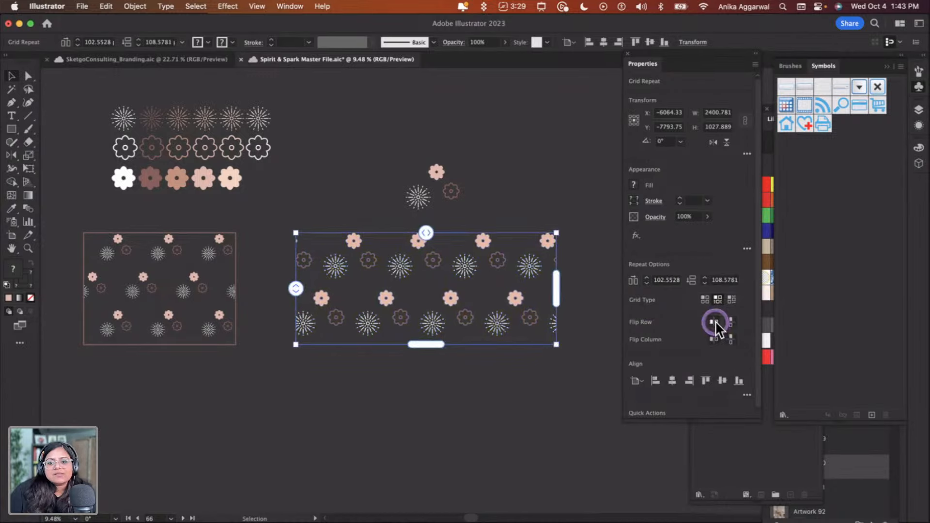
click(730, 323)
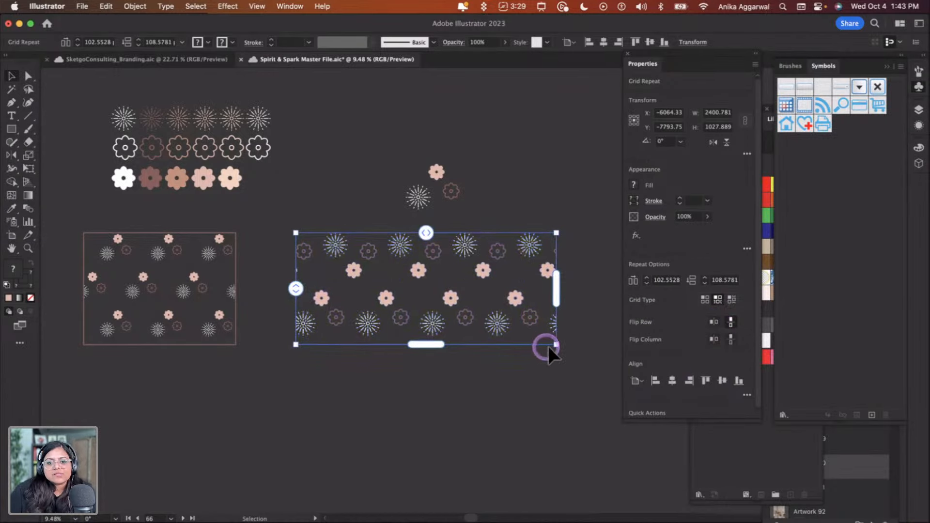
Enlarge the grid repeat and flip alternate columns
drag(556, 344, 599, 389)
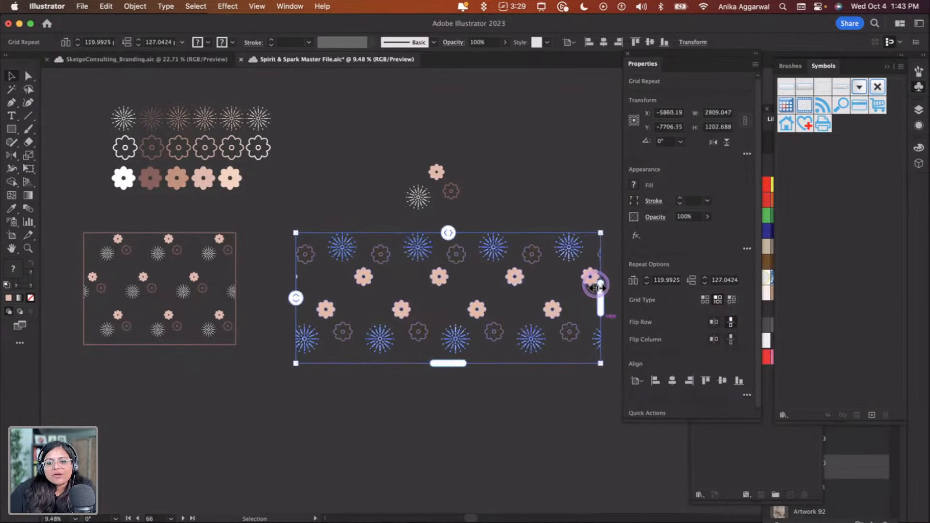
click(712, 340)
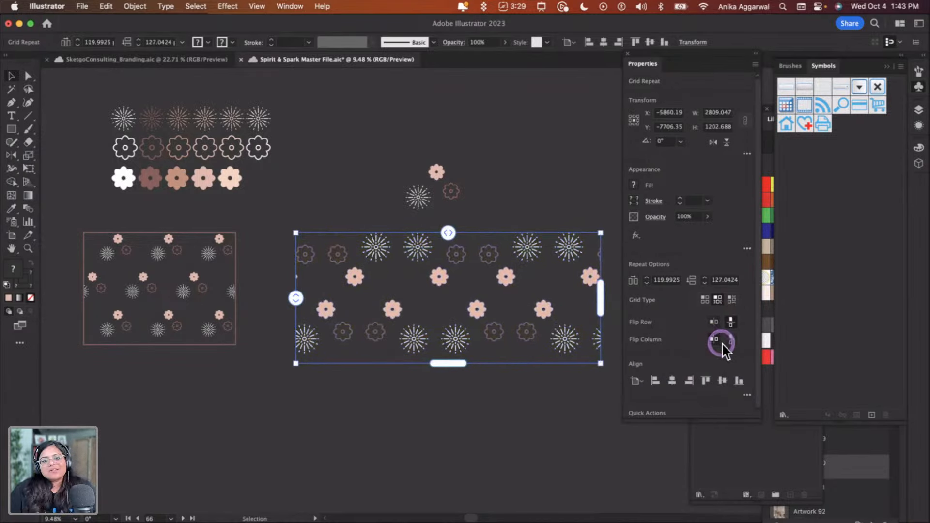
click(731, 339)
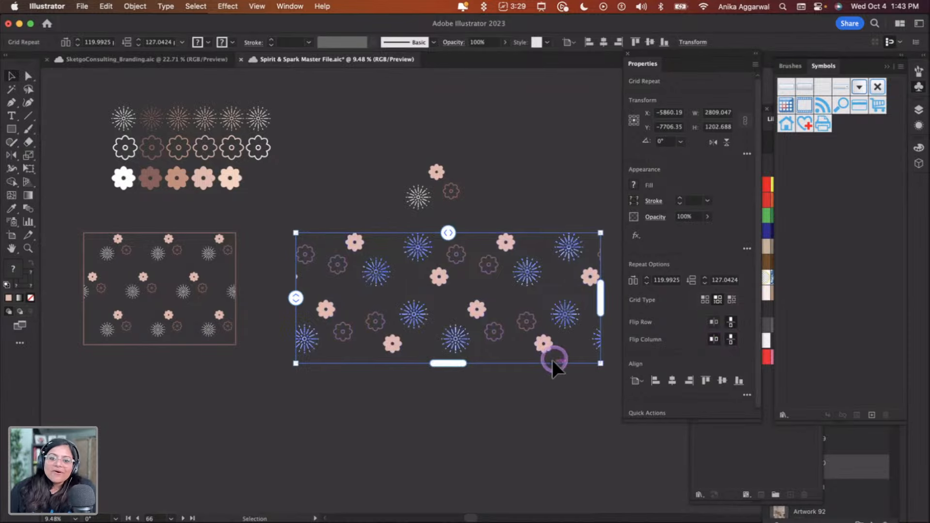
click(484, 423)
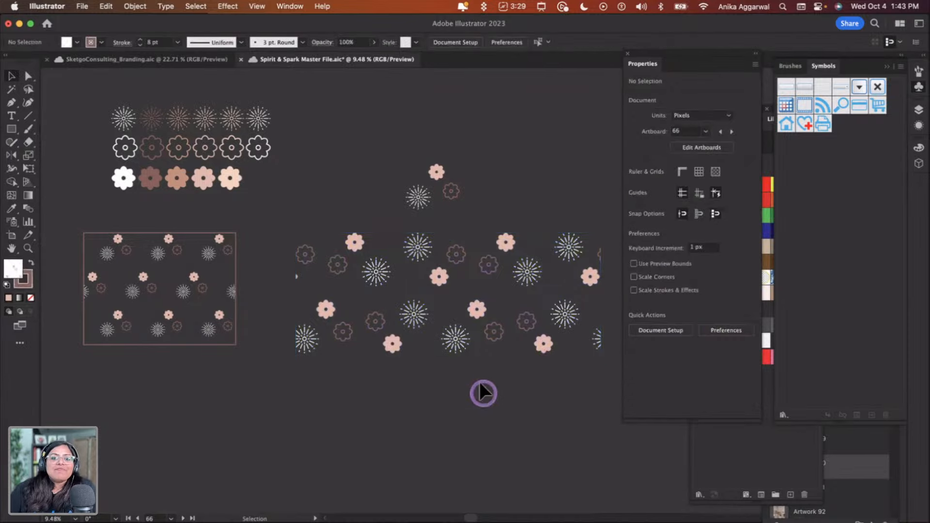
Edit the grid repeat's source tile, moving one icon closer to tighten the pattern spacing
click(395, 273)
double_click(384, 264)
drag(387, 266, 368, 281)
double_click(348, 406)
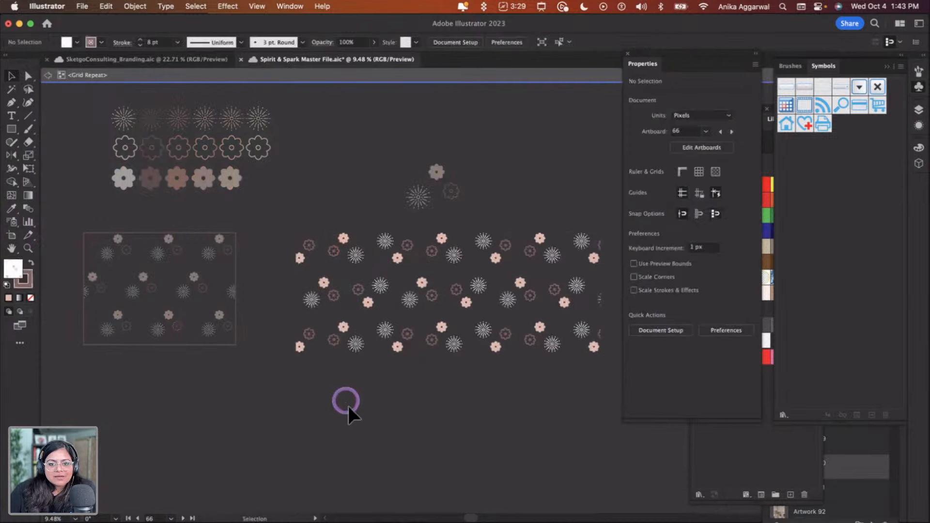
drag(404, 305, 373, 297)
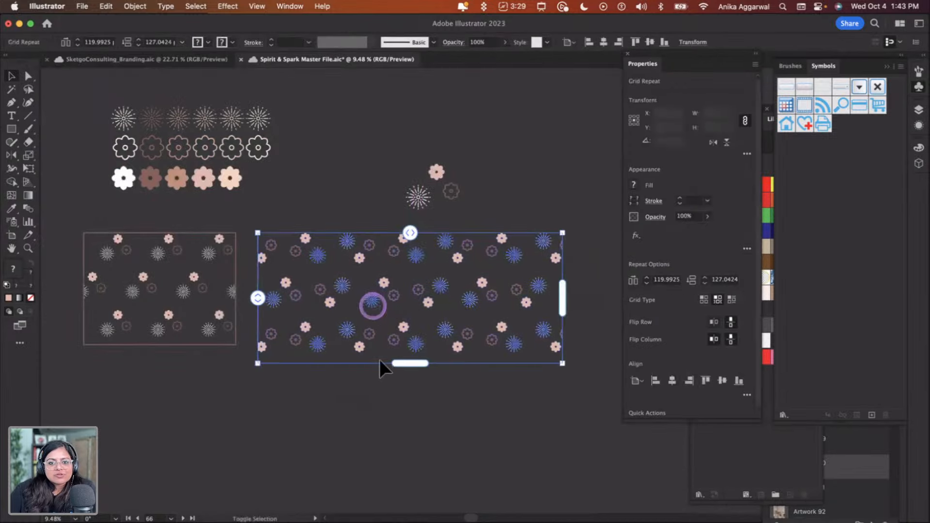
click(371, 415)
click(416, 291)
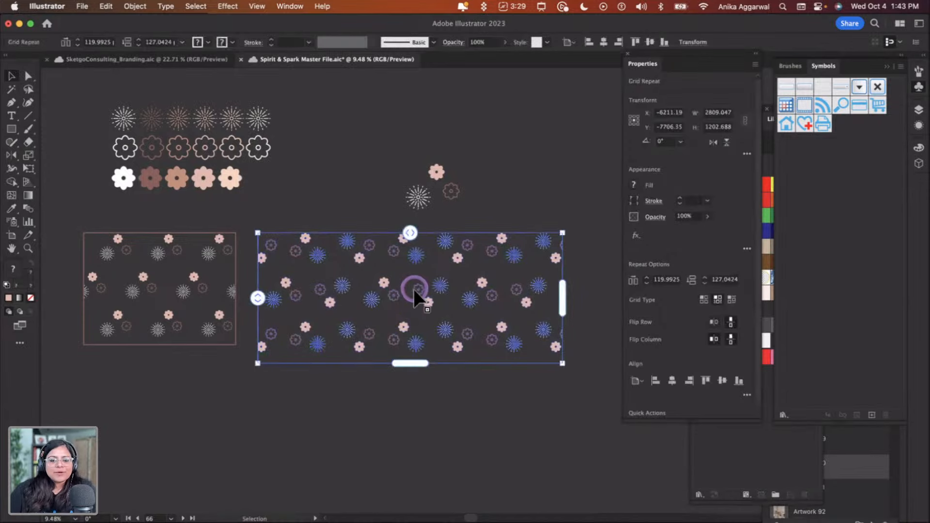
click(474, 405)
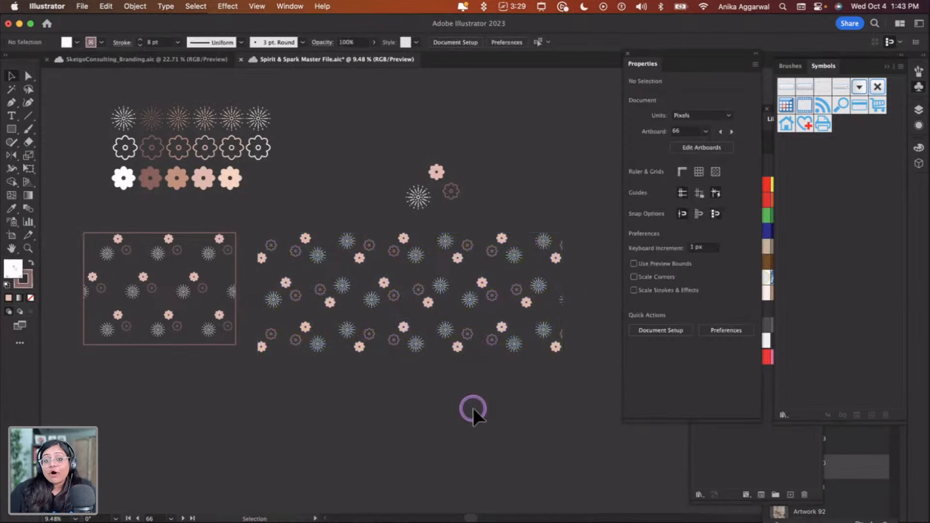
click(432, 300)
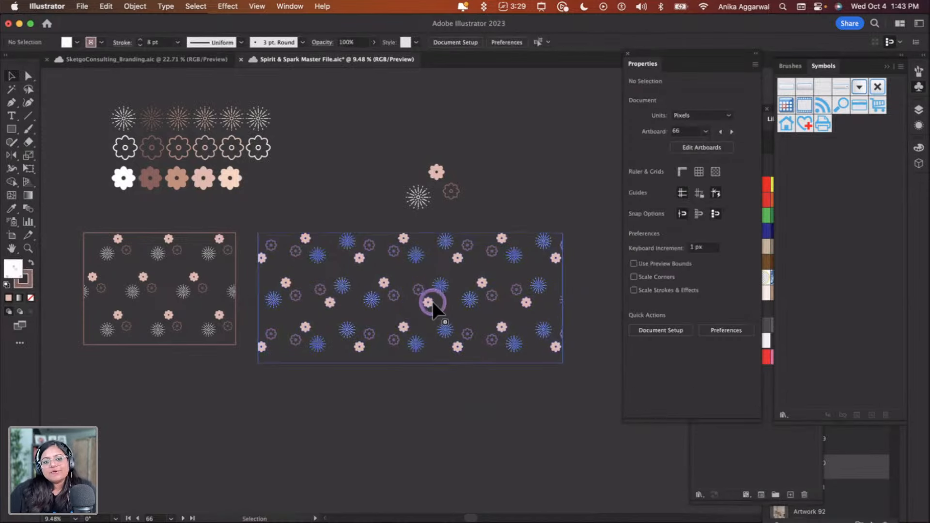
Stretch the grid repeat wider and much taller to cover a large area
drag(569, 311, 601, 312)
drag(429, 365, 429, 476)
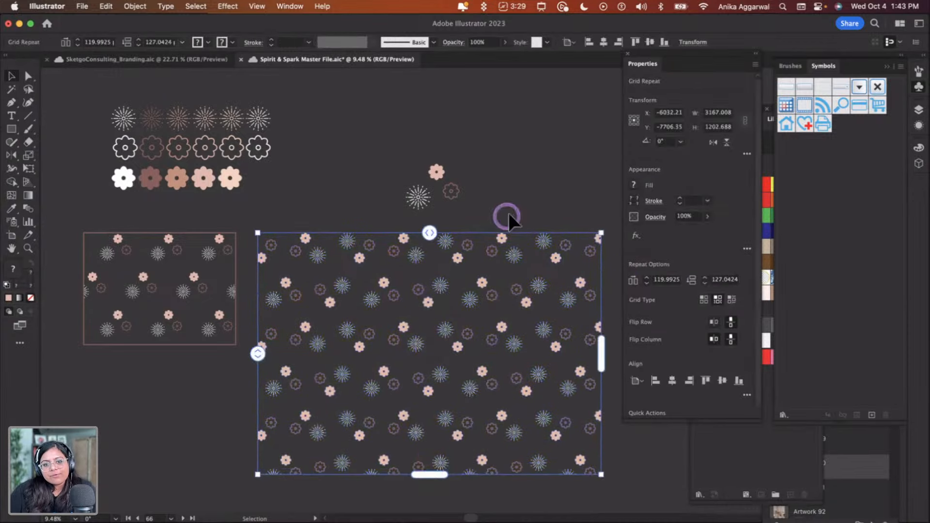
click(507, 214)
click(466, 306)
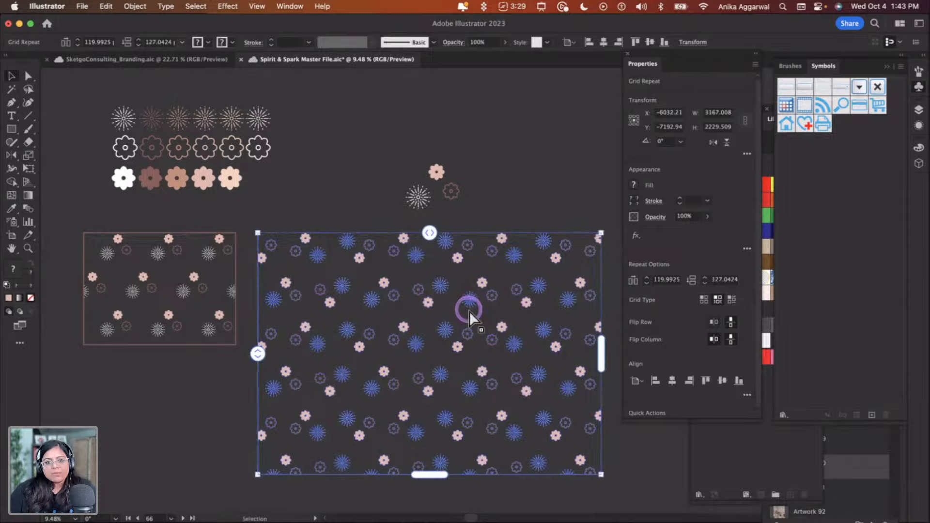
Switch to Adobe Express and paste the pattern onto the blank page 6
key(super+Tab)
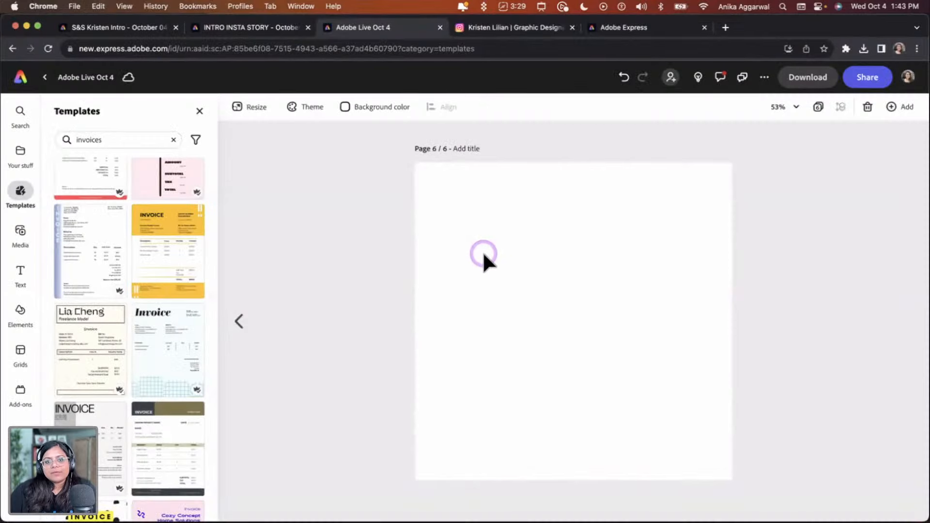
key(super+v)
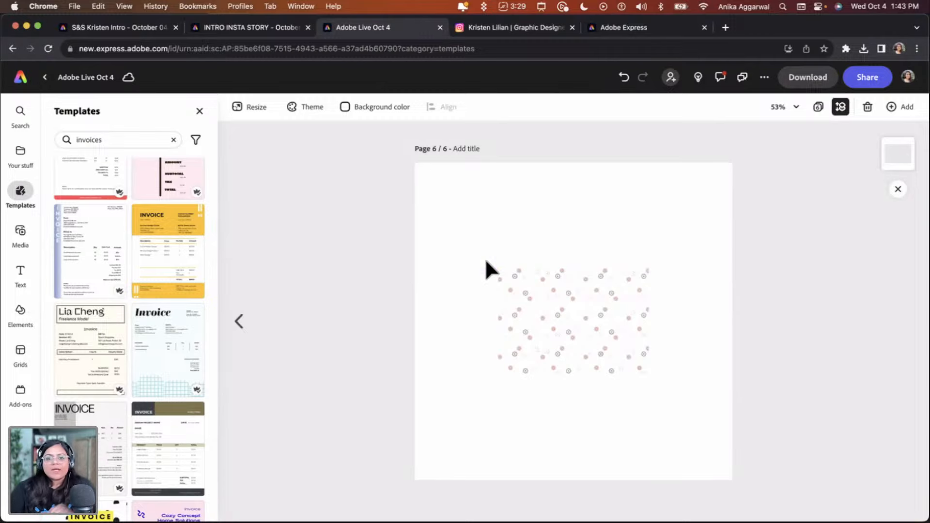
click(639, 273)
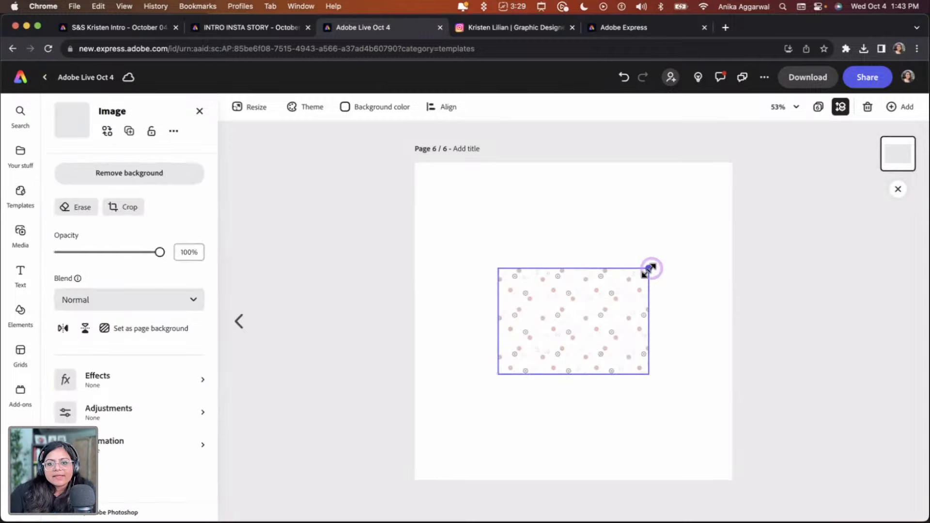
Scale the pasted pattern up so it covers the whole page and reposition it
drag(649, 268, 818, 148)
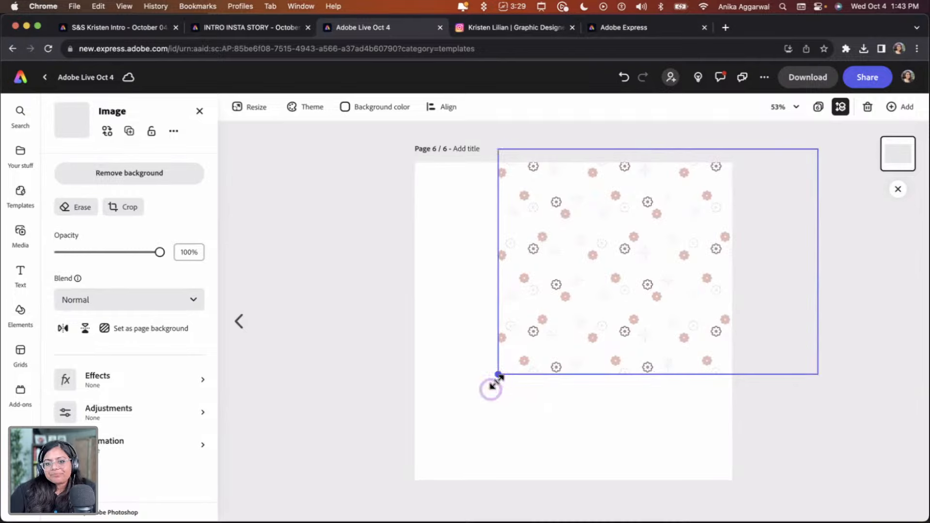
drag(495, 382, 311, 502)
drag(550, 339, 514, 336)
Set the page background color to the dark brown Spirit & Spark brand swatch
click(348, 108)
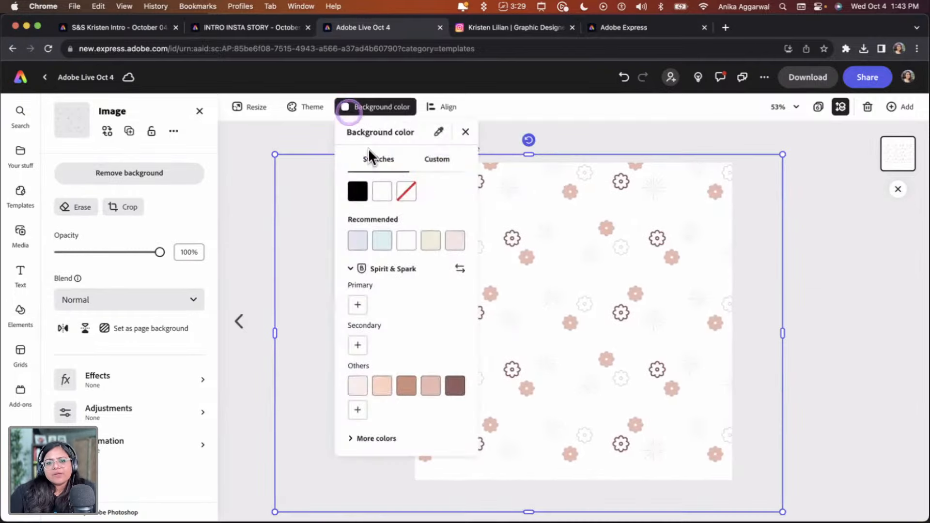
click(455, 386)
click(858, 363)
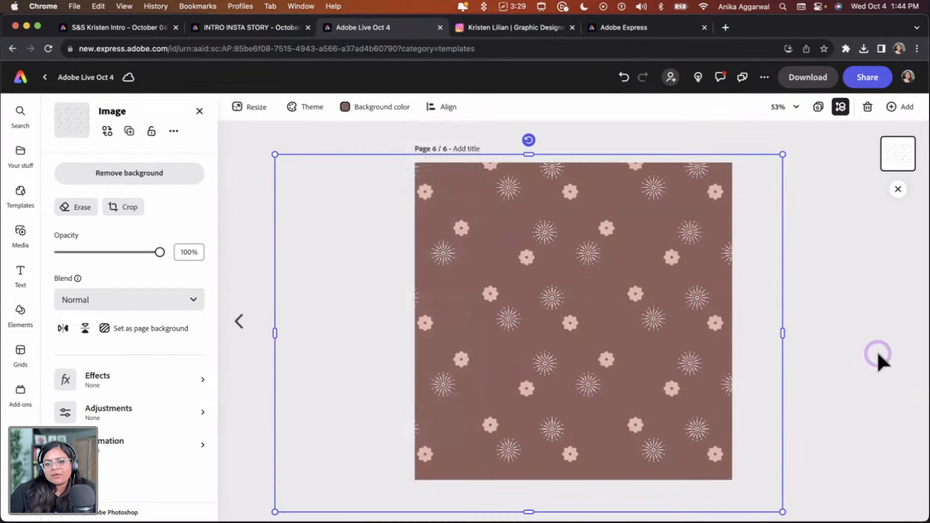
Nudge the pattern's position on the page and deselect it
click(608, 248)
drag(619, 240, 615, 254)
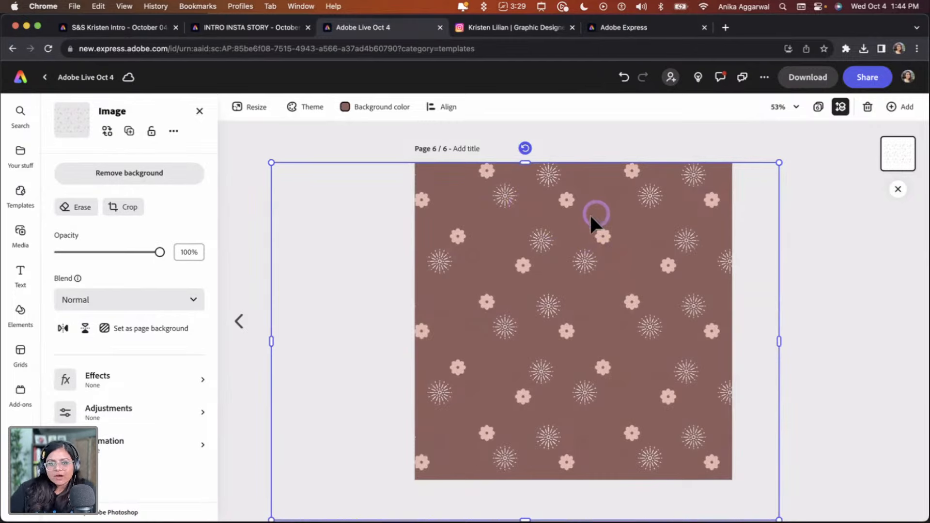
click(897, 353)
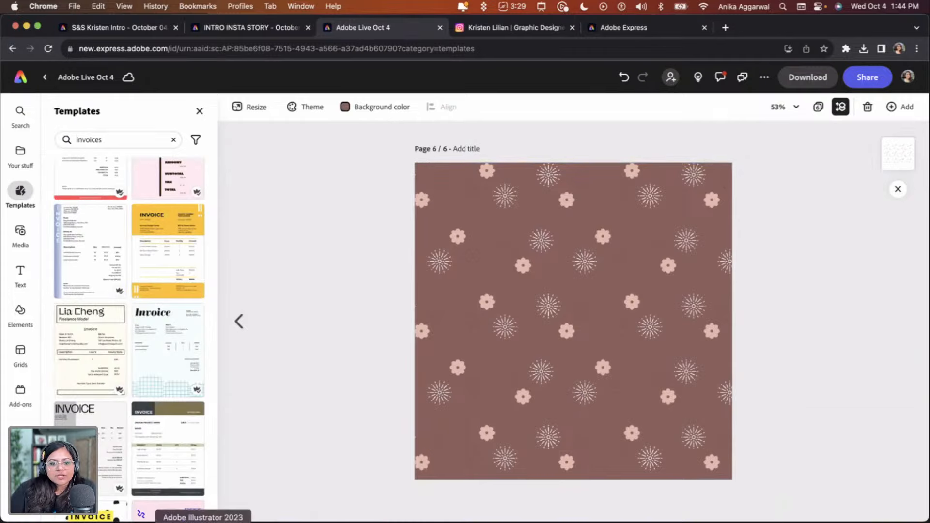
Switch to Illustrator and enter the repeat pattern's isolation mode to select an outlined flower
click(203, 519)
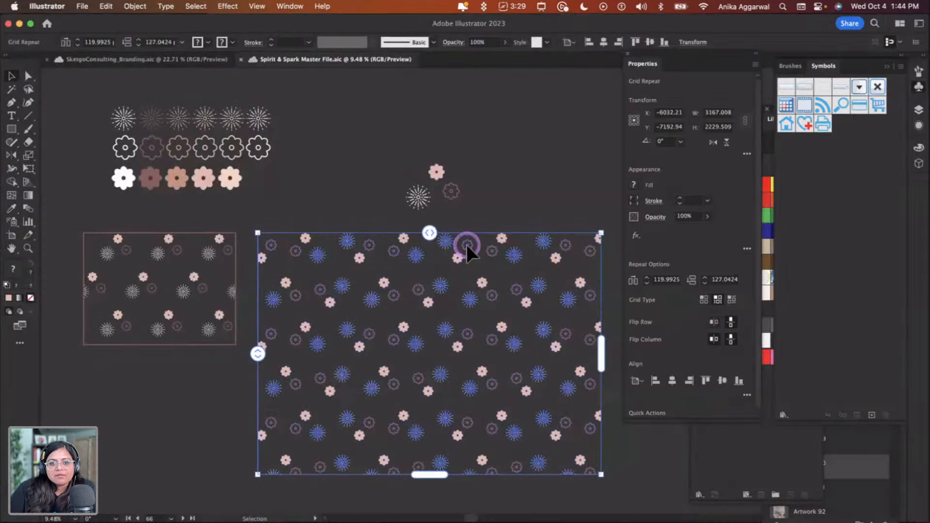
double_click(367, 246)
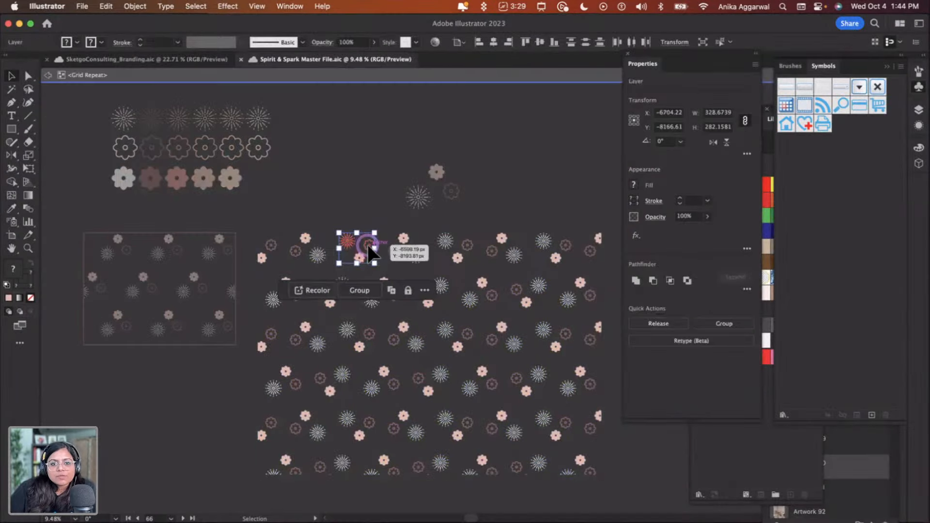
click(369, 246)
double_click(380, 295)
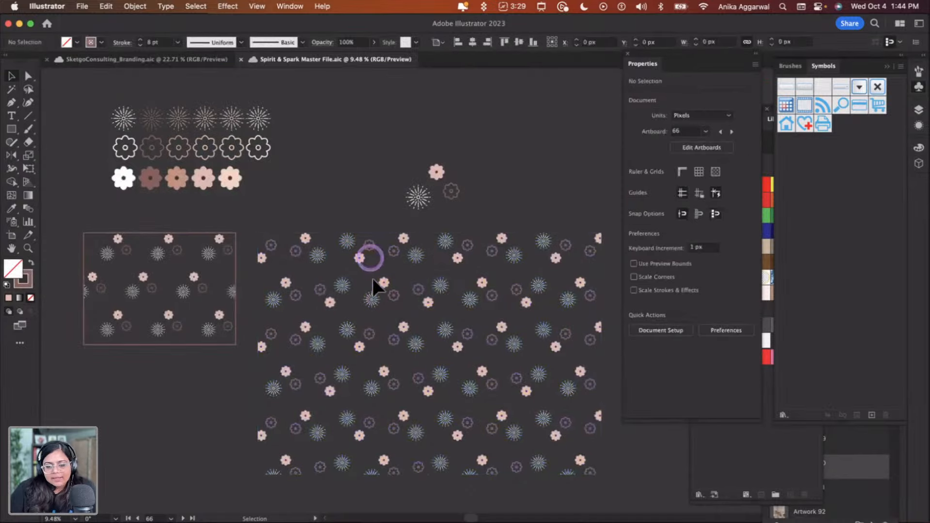
Try to recolor the outlined flower with the Eyedropper, then undo it
key(i)
click(135, 146)
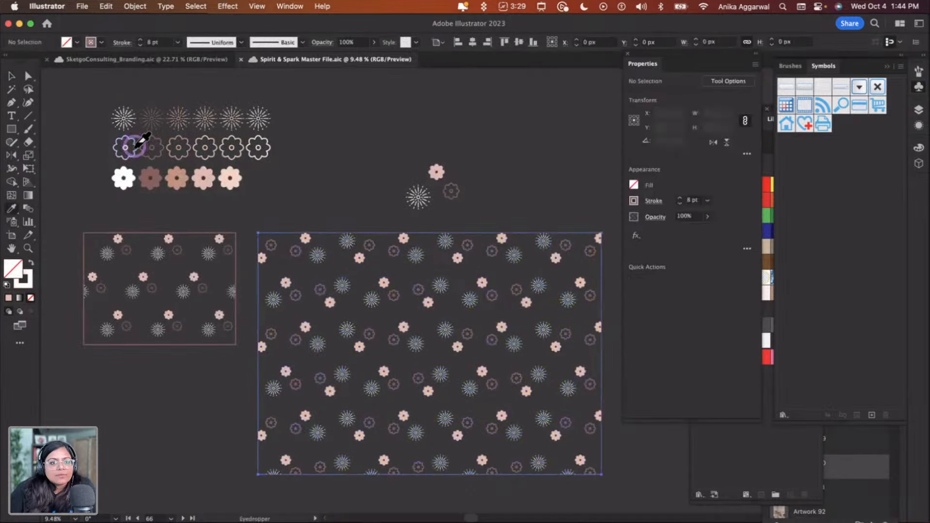
scroll(316, 227, up, 3)
key(super+z)
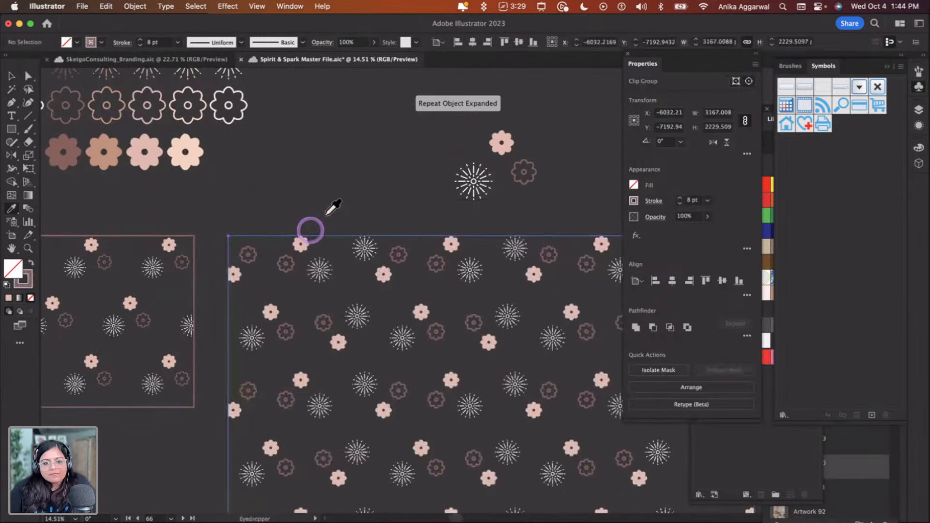
Recolor the pattern's outlined flowers white by sampling the white outline flower with the Eyedropper, then select the pattern
key(v)
click(373, 188)
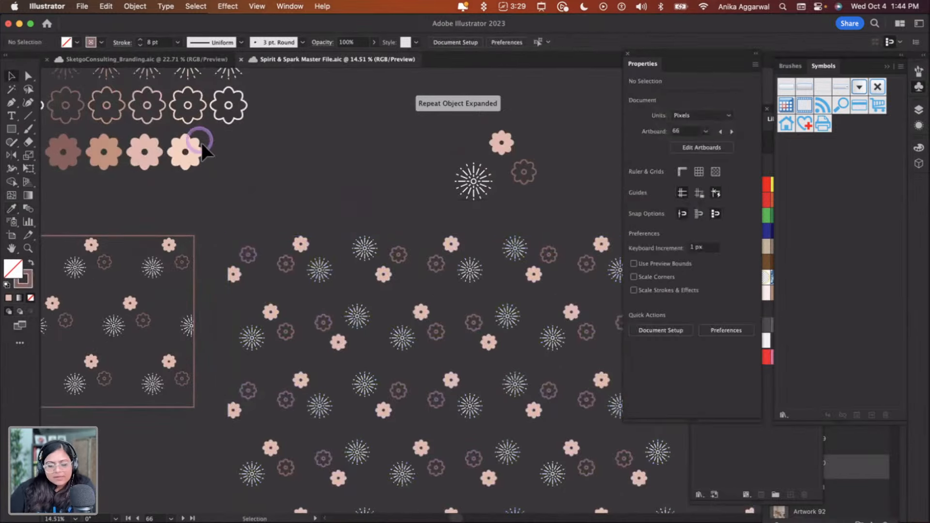
key(i)
click(196, 108)
click(354, 242)
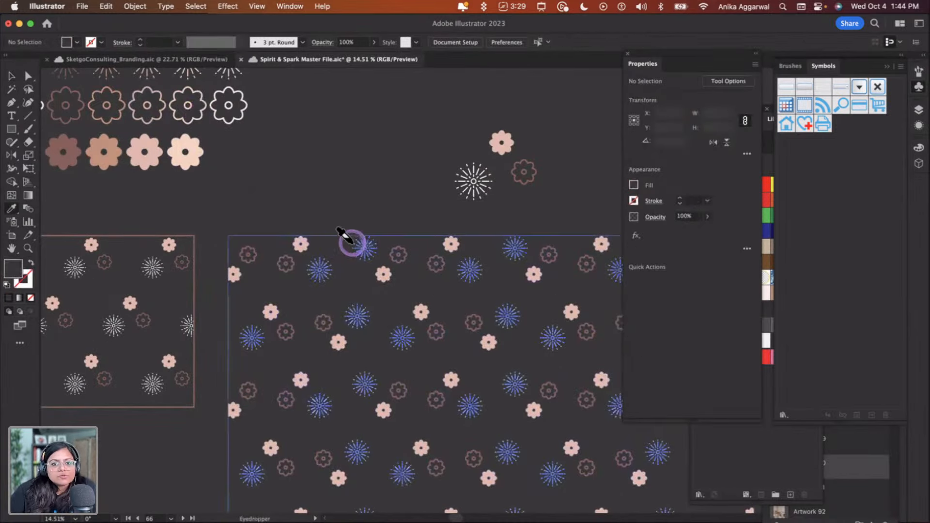
click(381, 245)
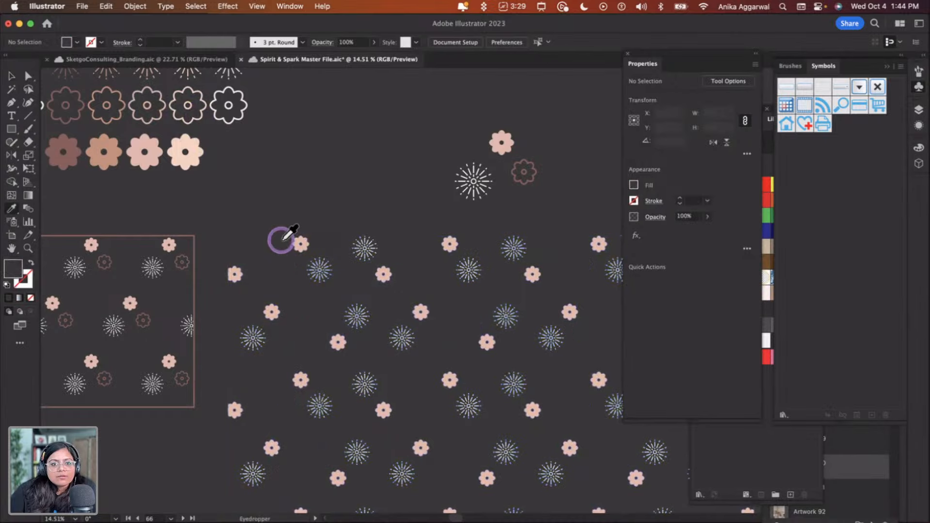
click(199, 117)
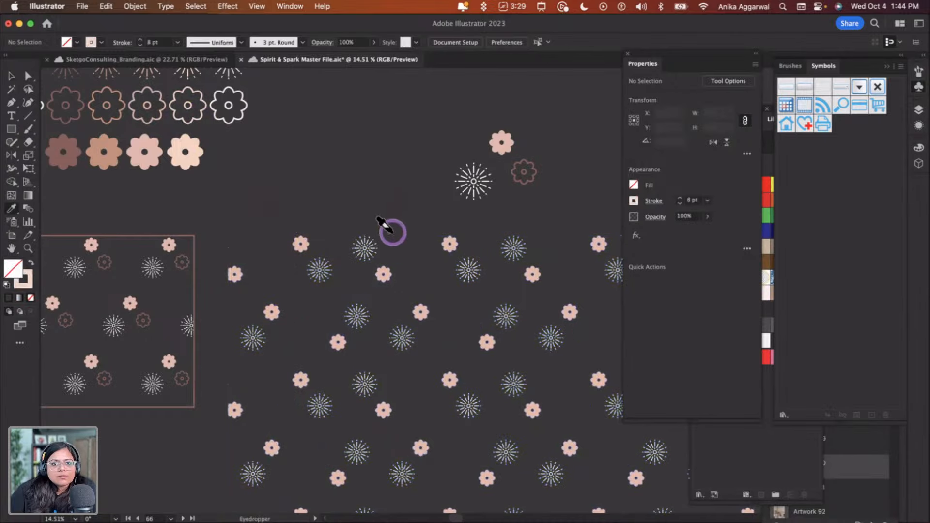
click(392, 235)
key(v)
click(429, 198)
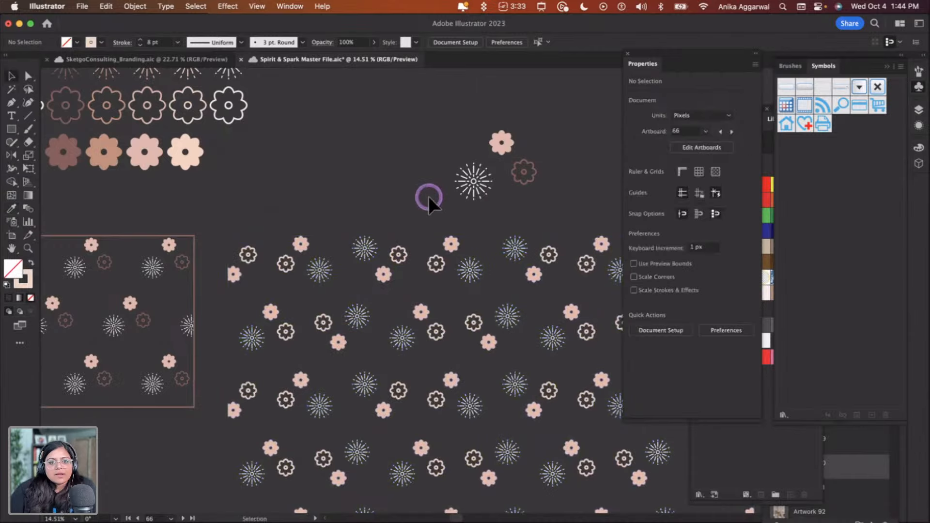
click(314, 265)
Switch back to Adobe Express and replace the old pattern on page 6 with the recolored pattern
key(super+Tab)
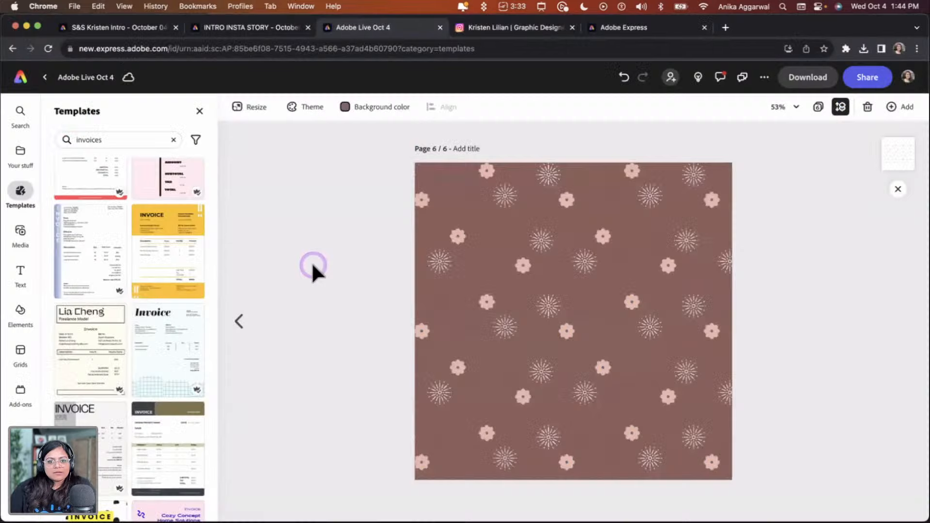
click(467, 348)
key(Delete)
key(super+v)
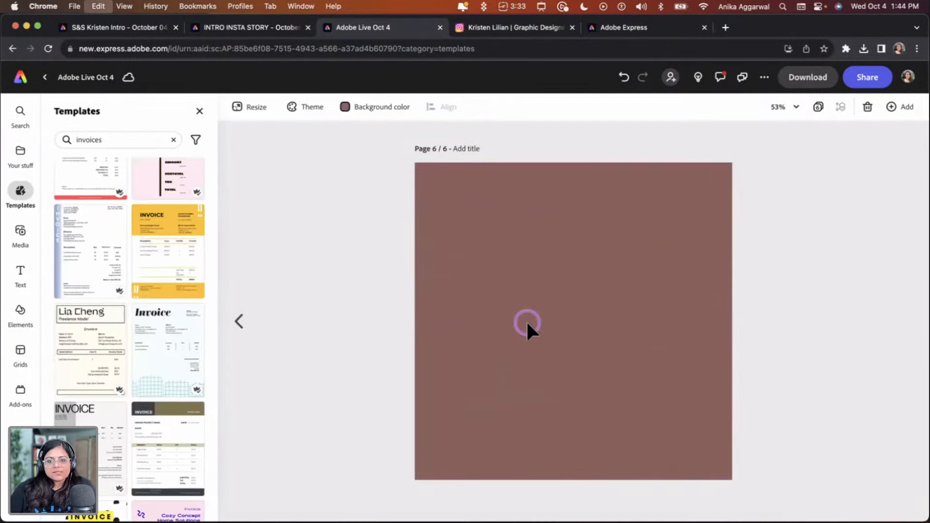
Scale the new pattern up to cover the whole page, position it and deselect it
click(644, 286)
drag(648, 267, 827, 142)
drag(490, 372, 305, 510)
drag(538, 338, 540, 318)
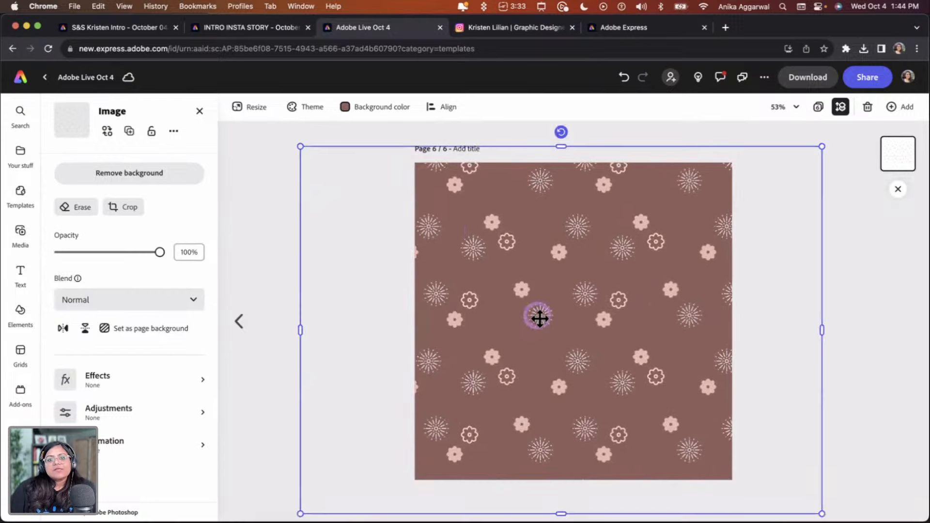
click(274, 175)
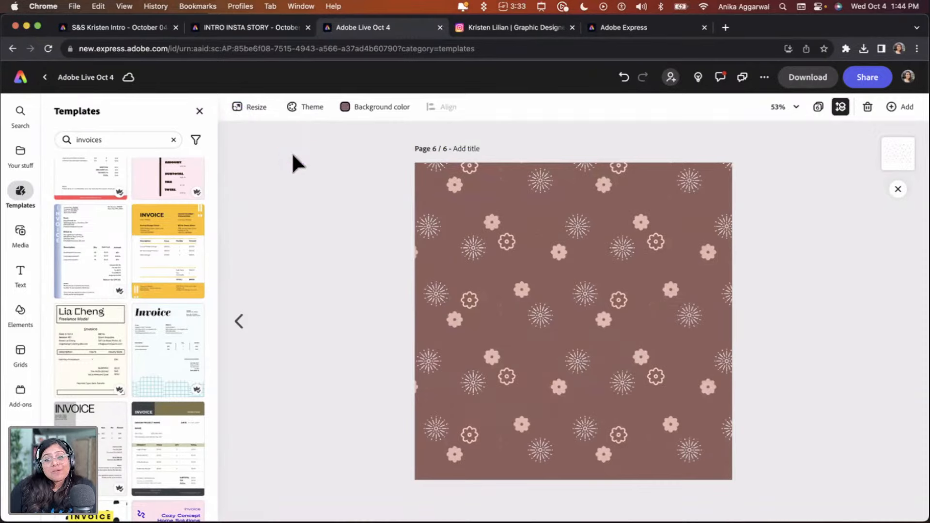
Resize the page to a custom 7 by 5 in format
click(249, 107)
scroll(96, 423, down, 3)
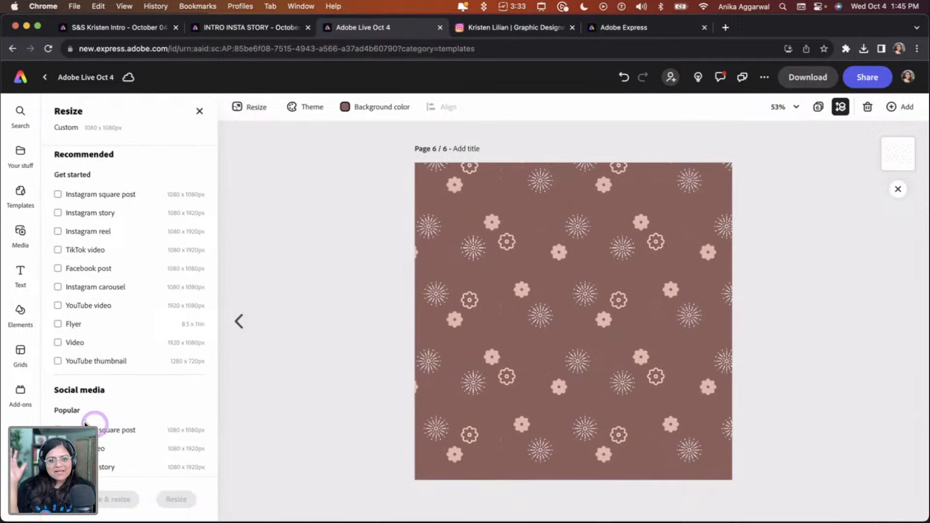
scroll(92, 377, up, 3)
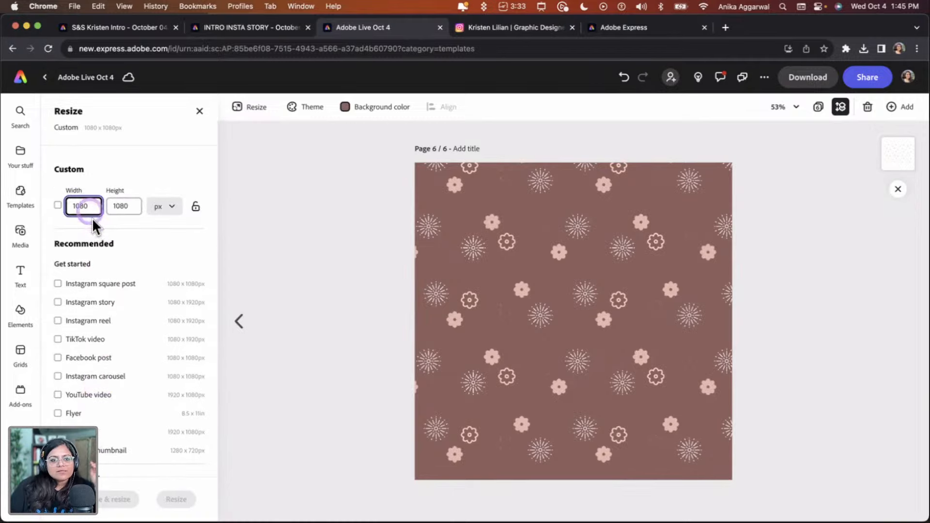
double_click(75, 207)
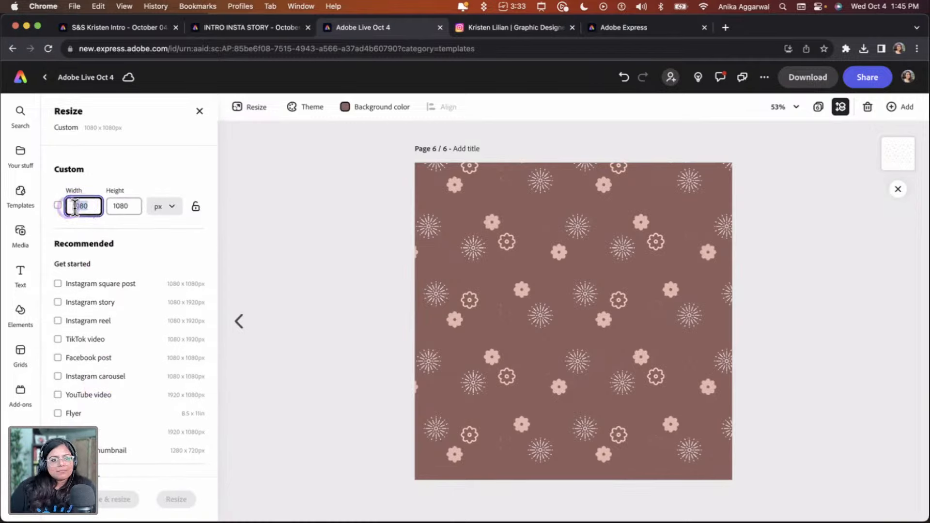
text(7)
double_click(133, 205)
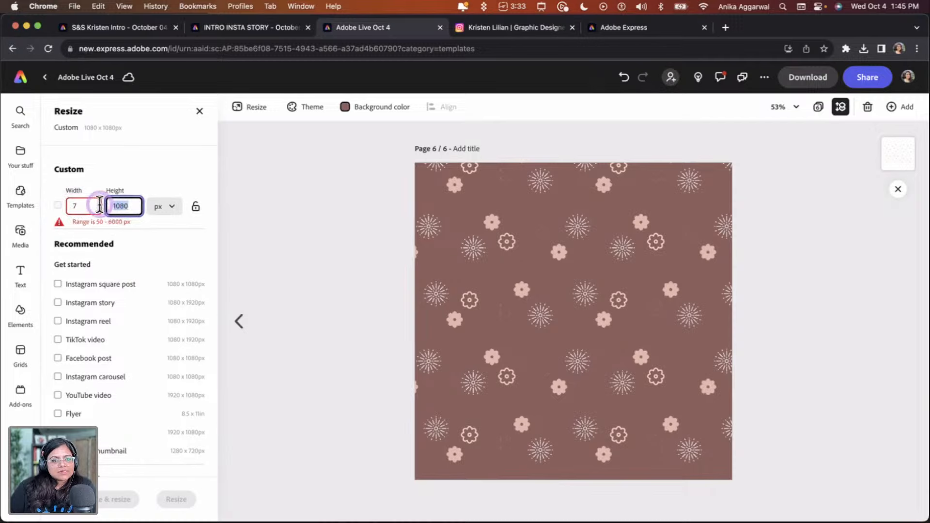
text(5)
click(164, 206)
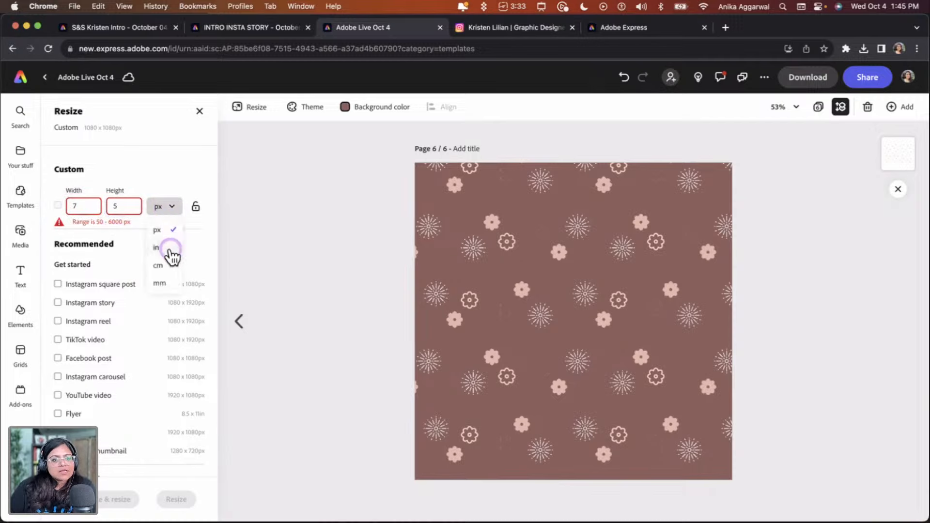
click(169, 249)
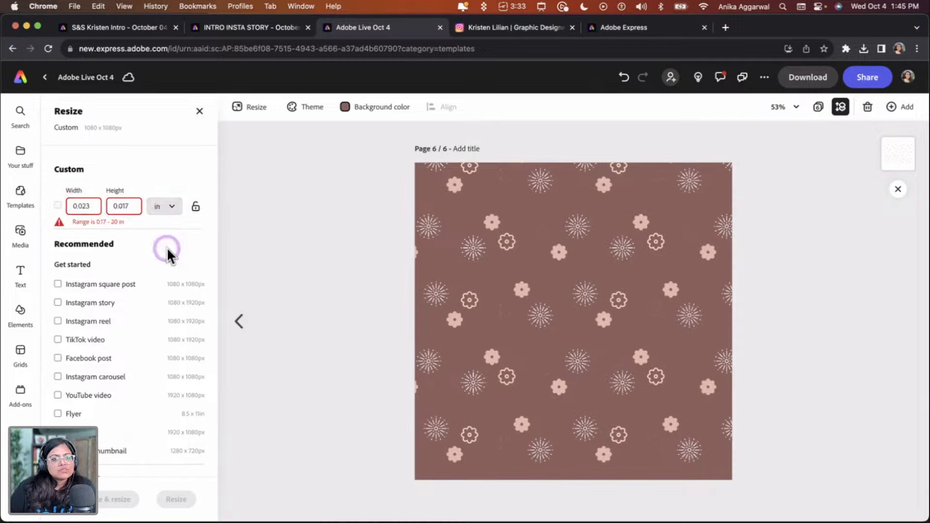
double_click(67, 205)
text(7)
click(118, 206)
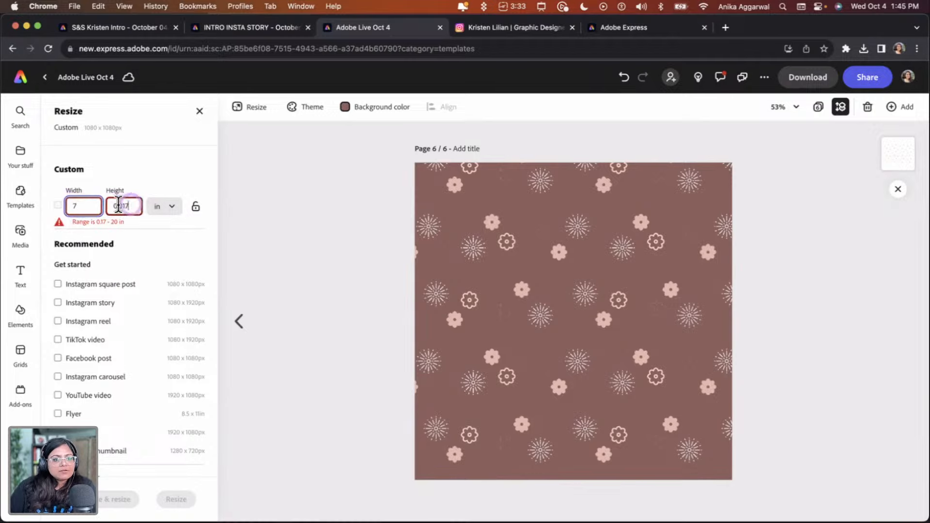
double_click(107, 204)
text(5)
click(56, 205)
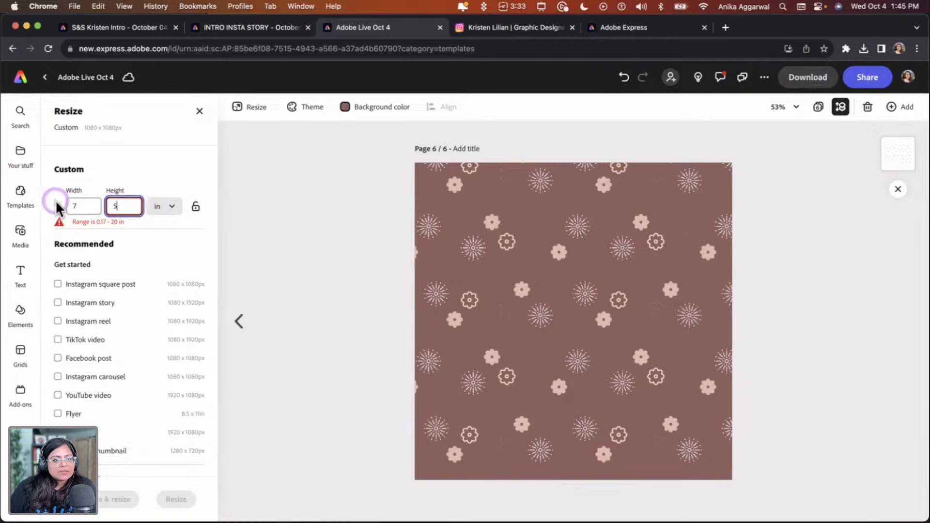
click(177, 500)
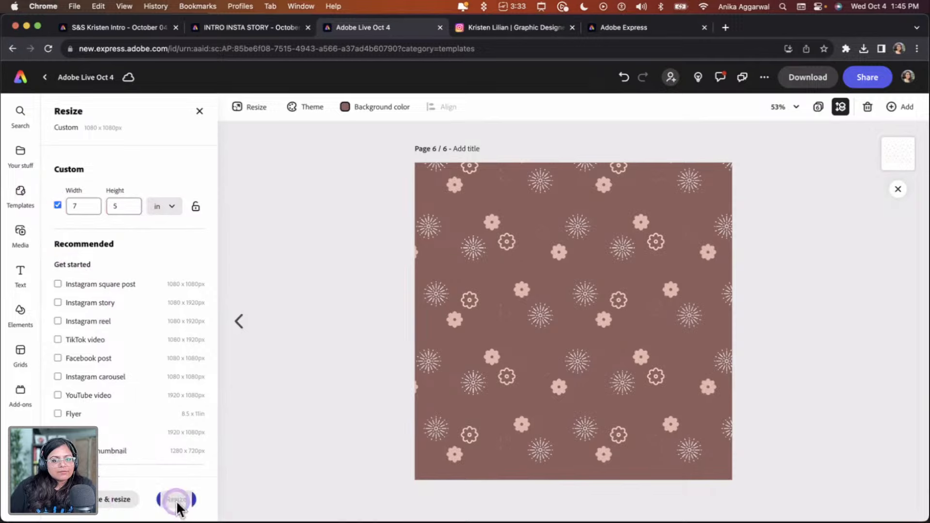
Scale and reposition the pattern so it fills the 7 by 5 in page, then deselect it
drag(553, 363, 564, 355)
drag(795, 474, 840, 508)
click(696, 436)
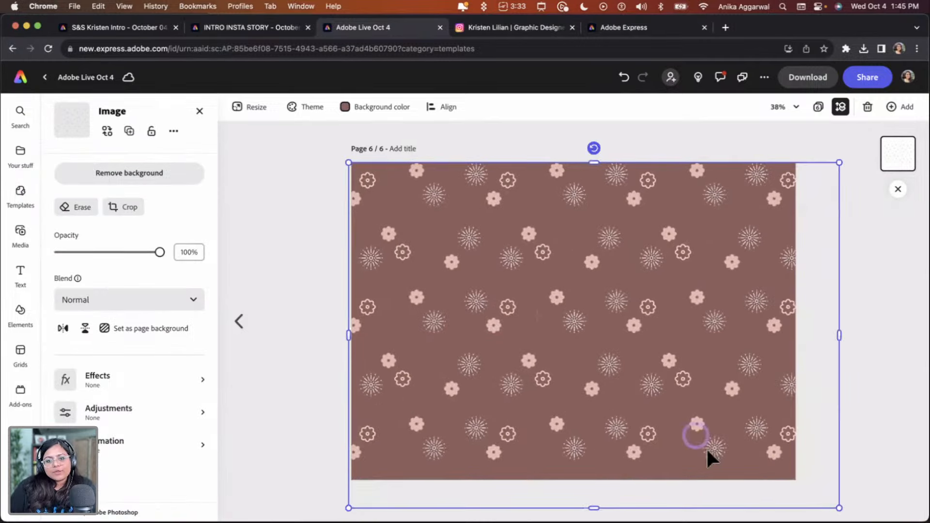
drag(655, 357, 635, 350)
click(840, 329)
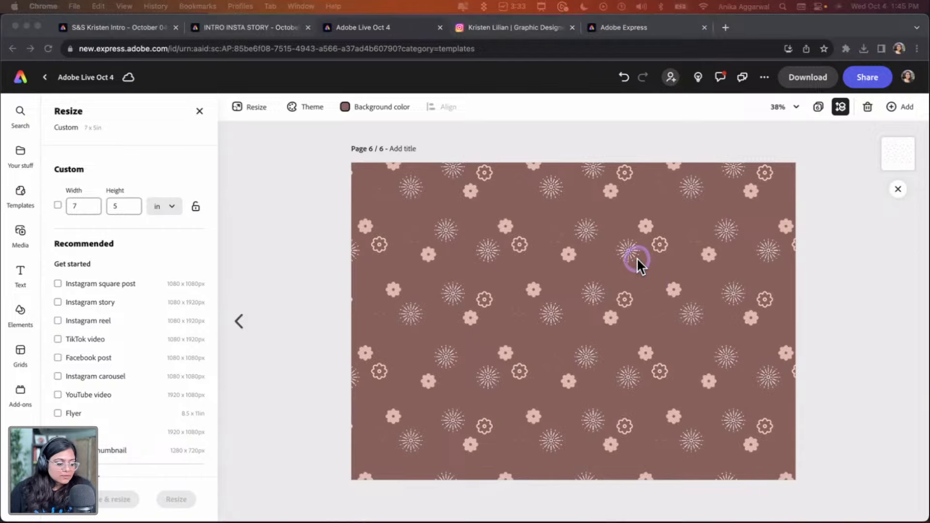
Duplicate page 6 from the page overview
click(607, 220)
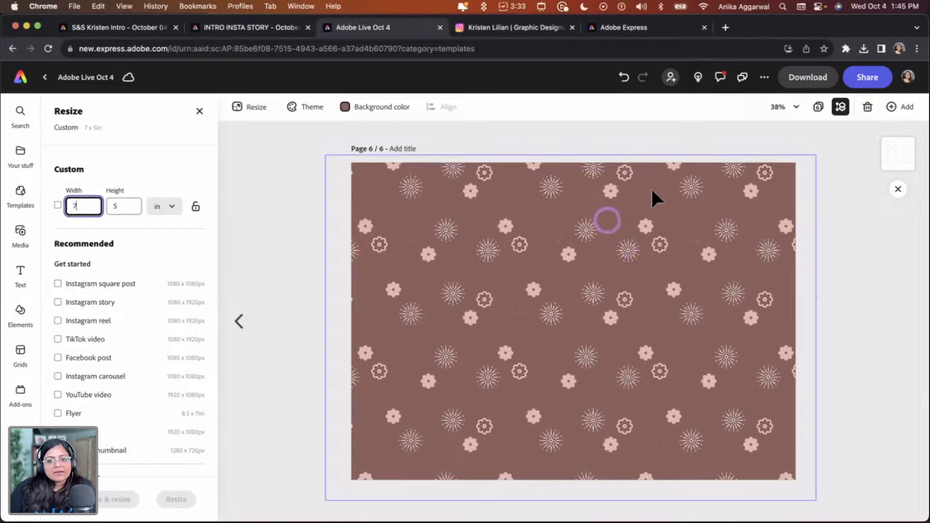
click(818, 107)
click(414, 337)
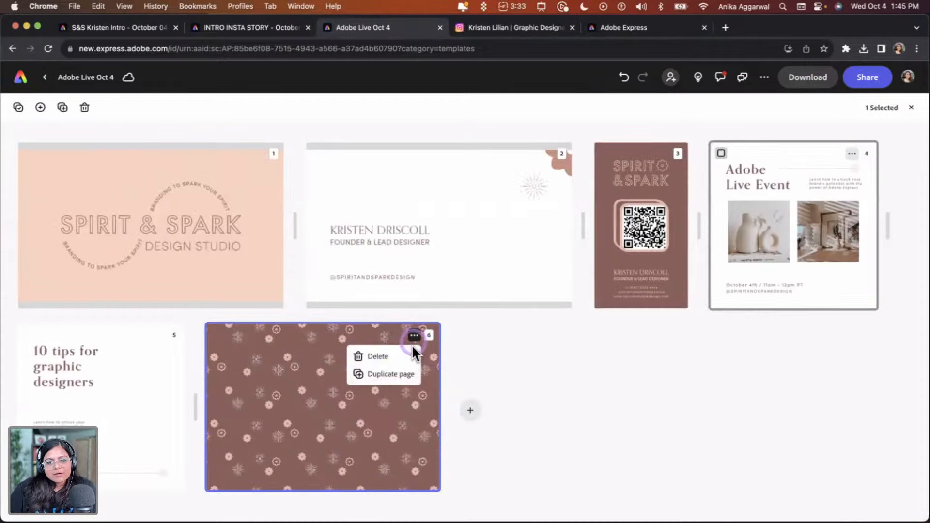
click(394, 383)
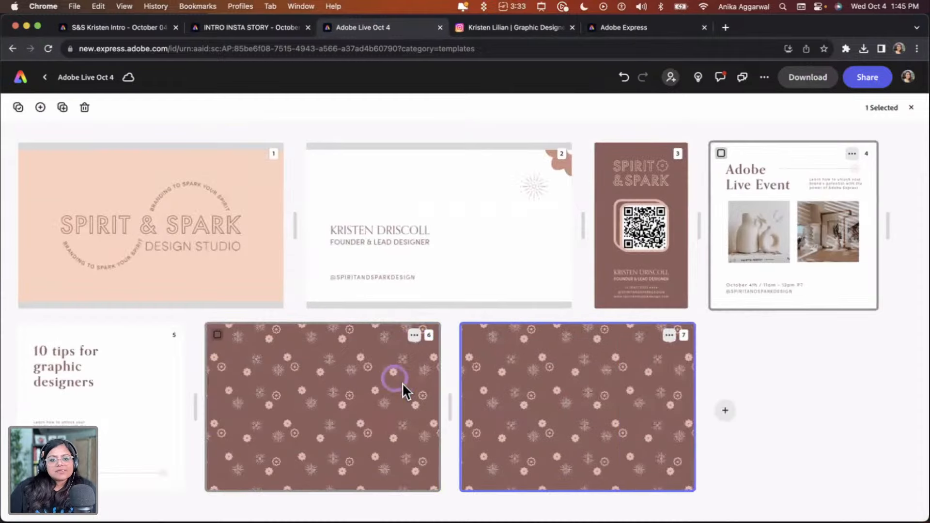
Open the duplicated page 7 and delete its pattern, leaving only the brown background
double_click(505, 397)
click(514, 316)
key(BackSpace)
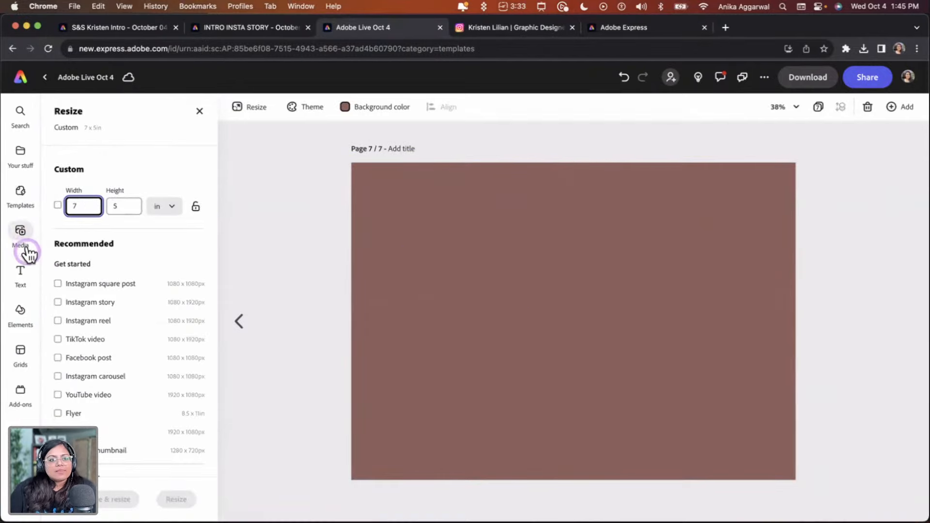
Open page 3 and copy the name and title text group from the card
click(818, 108)
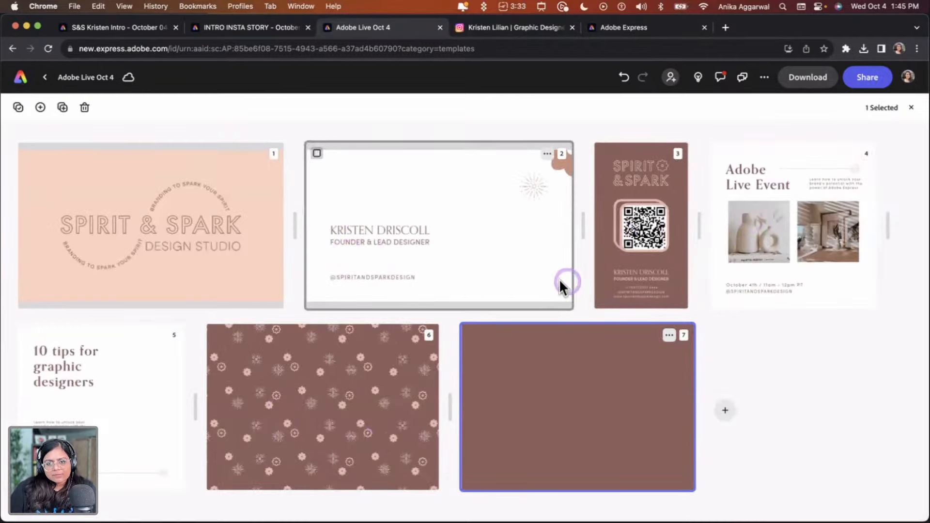
double_click(627, 274)
click(569, 415)
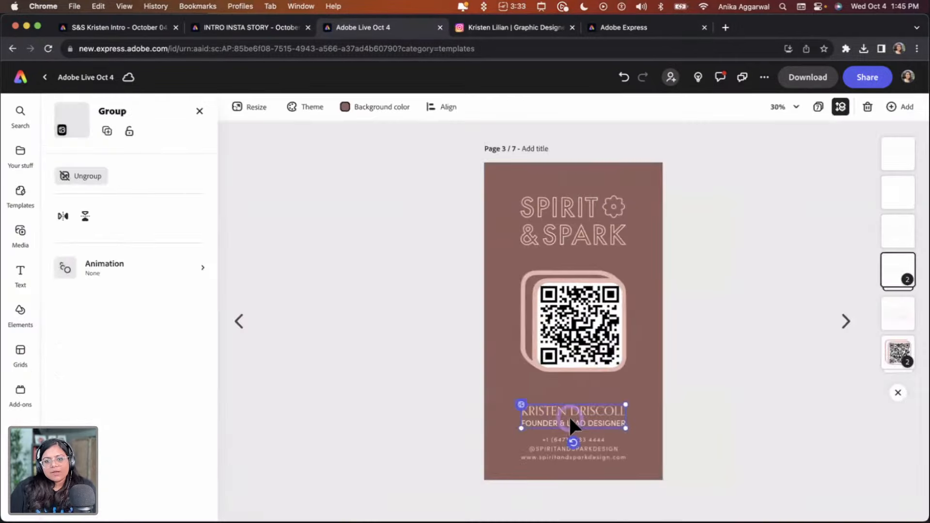
Paste the name and title group onto page 7, enlarge and center it, then ungroup it
click(818, 108)
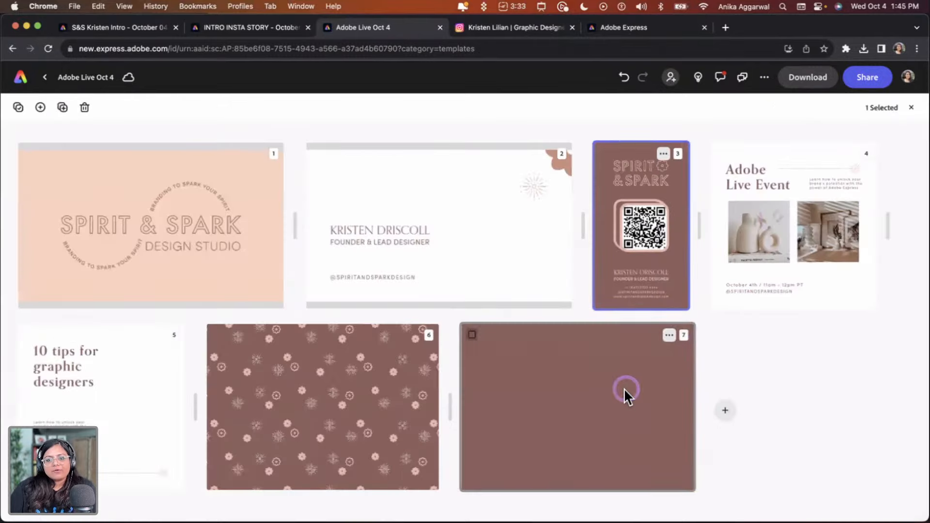
double_click(624, 388)
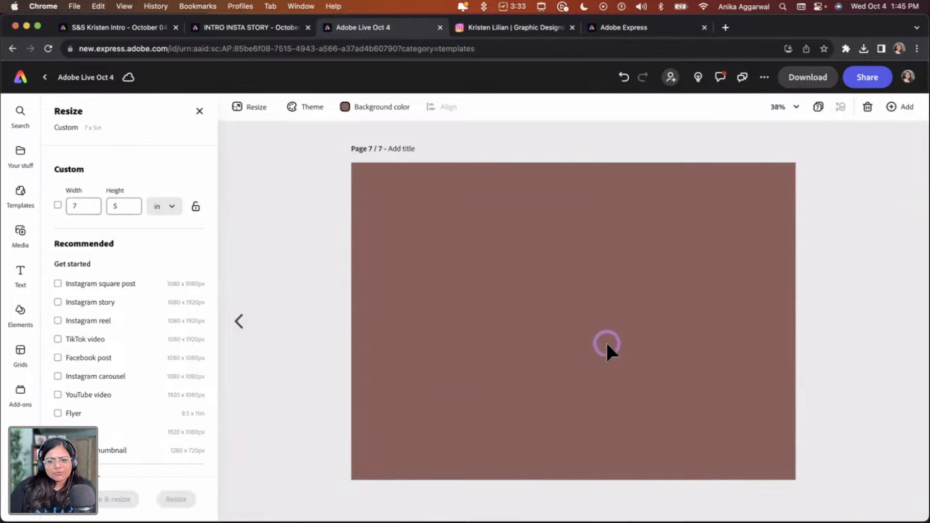
key(super+v)
drag(485, 480, 501, 300)
drag(546, 338, 676, 371)
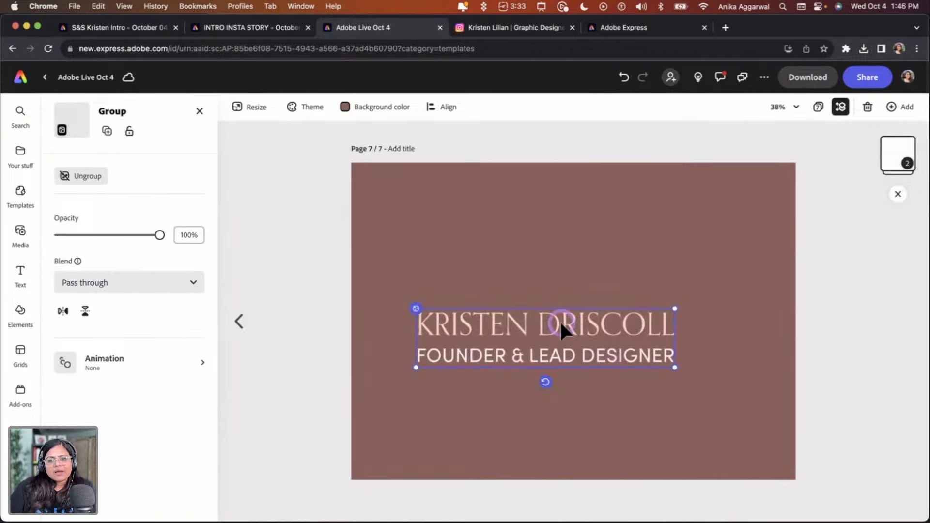
click(89, 176)
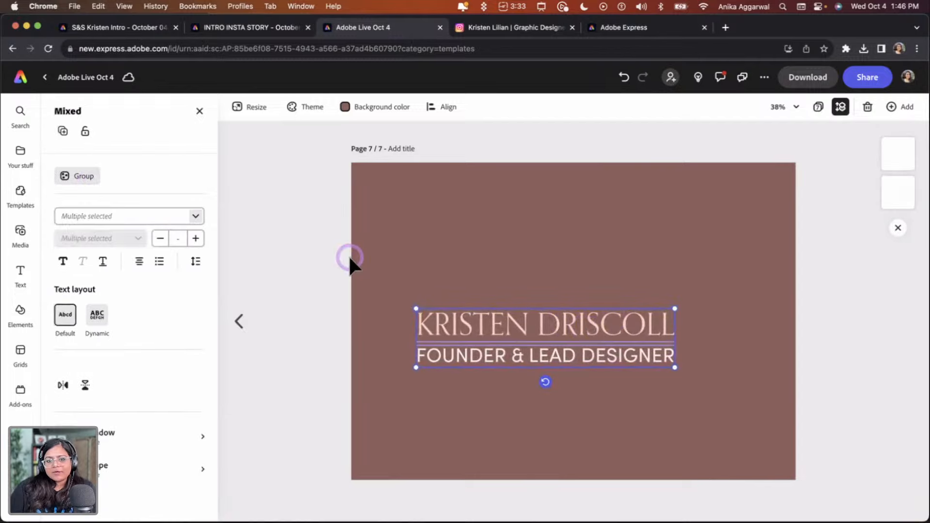
Replace the name text with "YOUR ORDER MADE MY DAY." and narrow its box so it wraps onto two lines
click(319, 267)
click(448, 319)
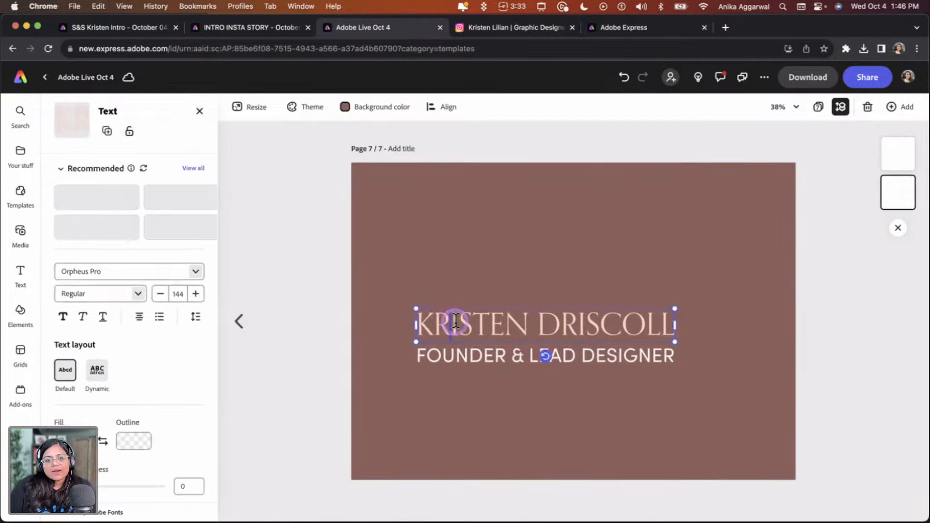
click(458, 323)
text(YOUR)
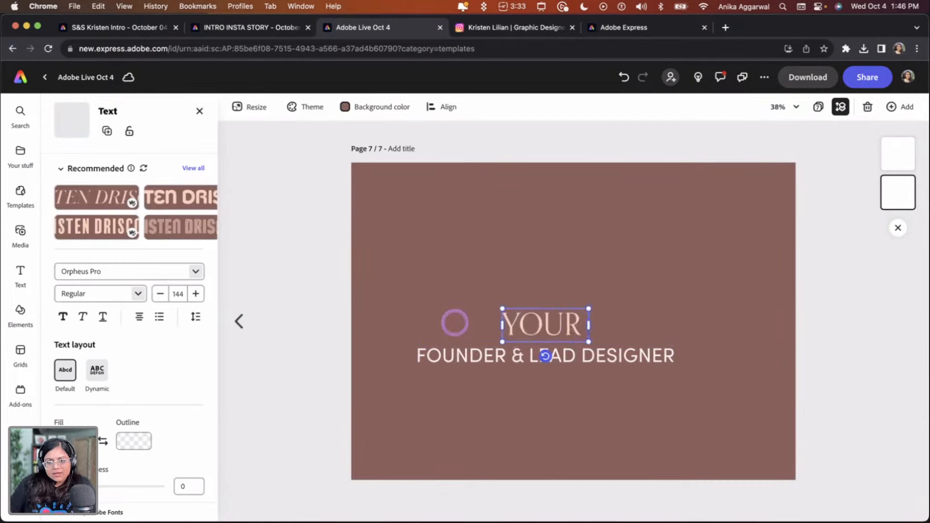
text( ORDER MADE)
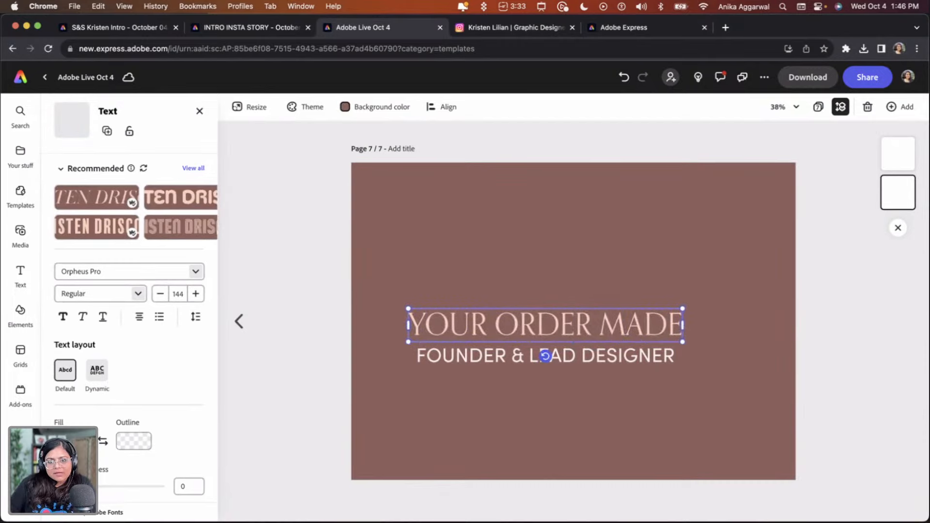
text( MY DAY.)
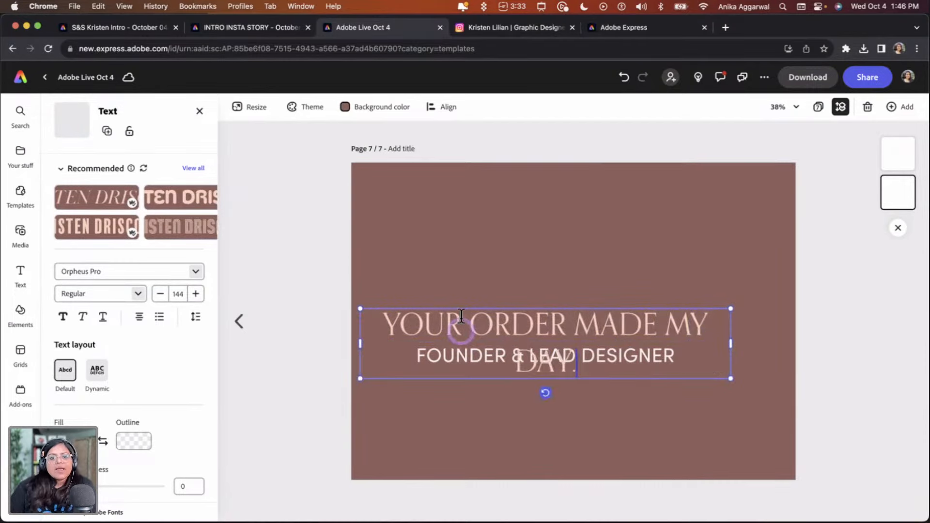
drag(732, 343, 602, 343)
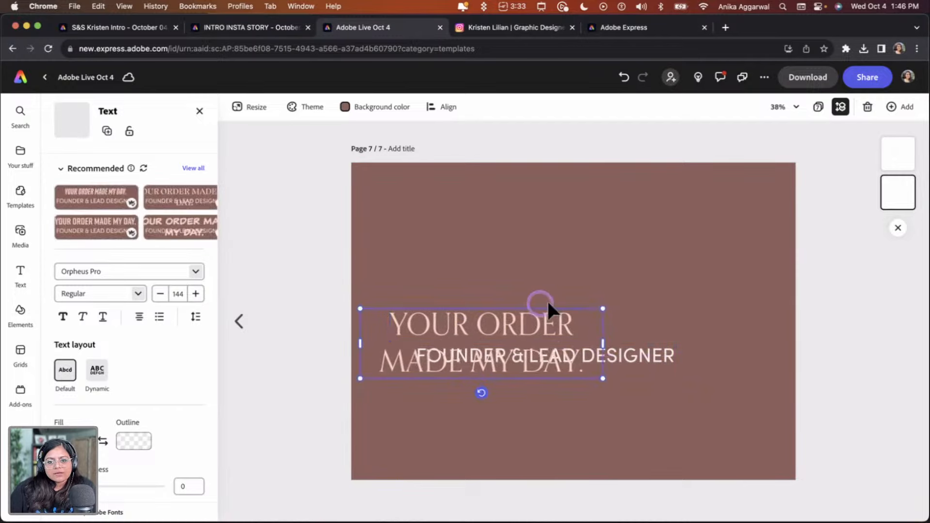
Move the headline up on the page and the title line down near the bottom edge
drag(549, 308, 615, 262)
click(633, 247)
drag(598, 351, 633, 417)
Replace the title line with "Thank you for your support and trust.", shrink it and center it horizontally
double_click(606, 423)
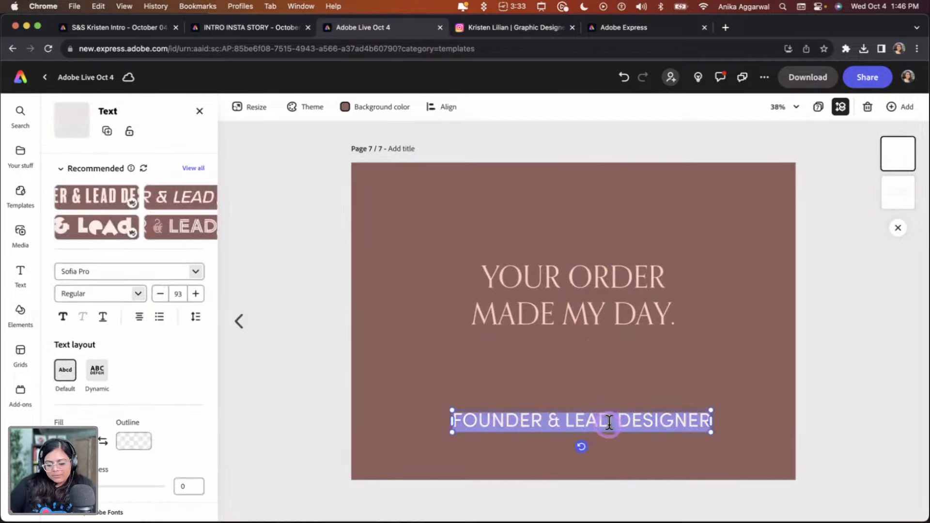
text(Thank you for y)
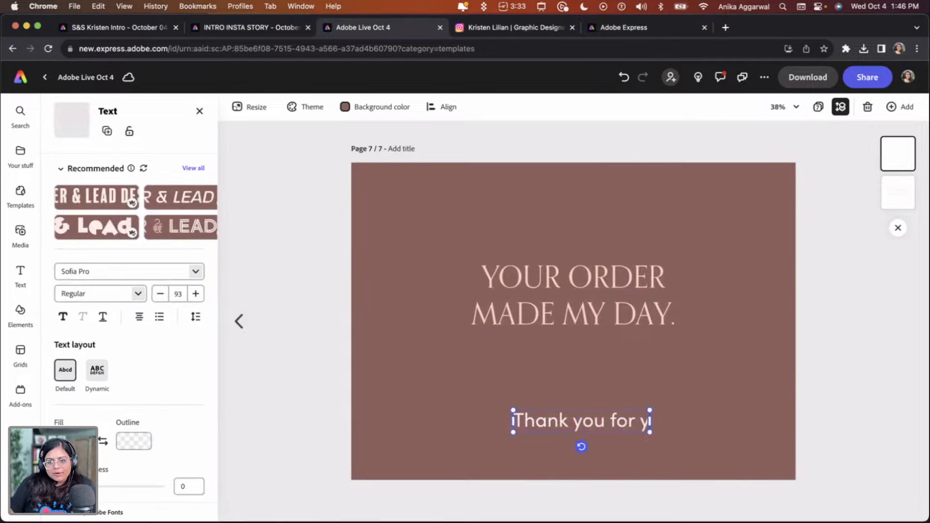
text(our suppor)
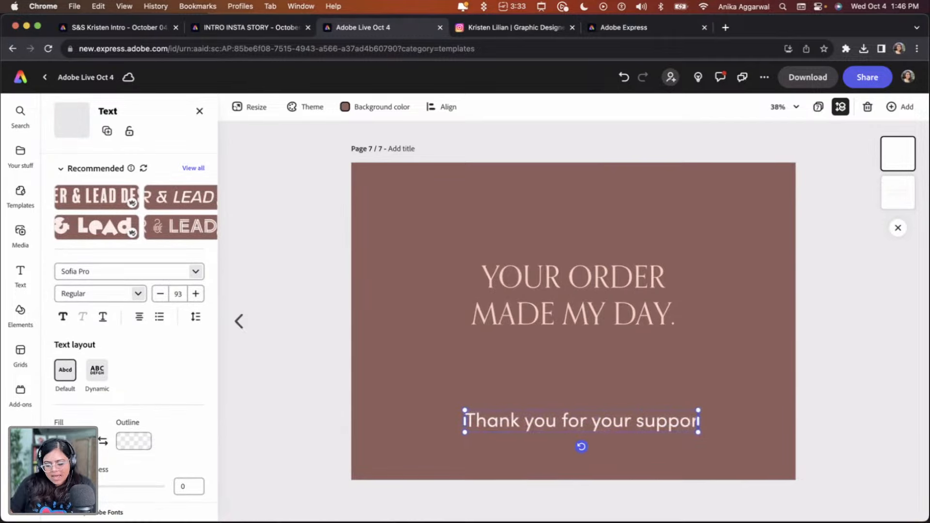
text(t and trust.)
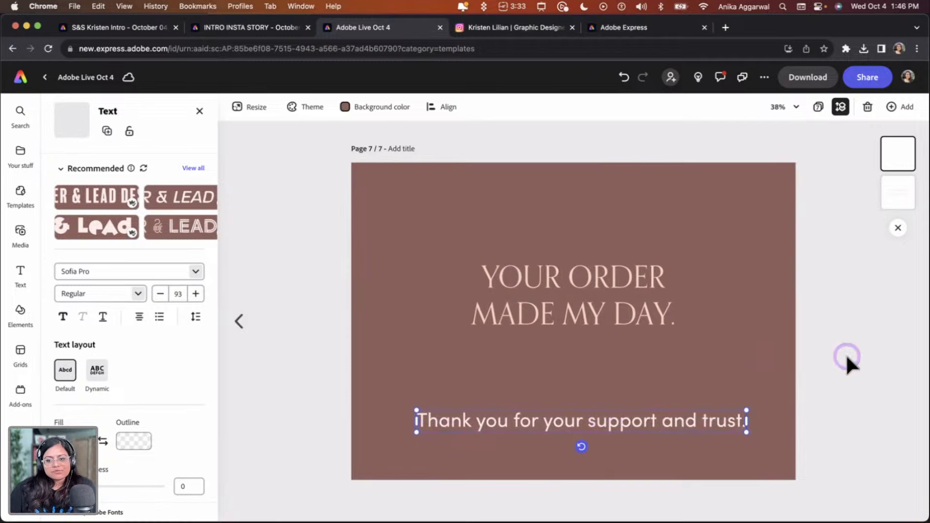
drag(744, 429, 683, 428)
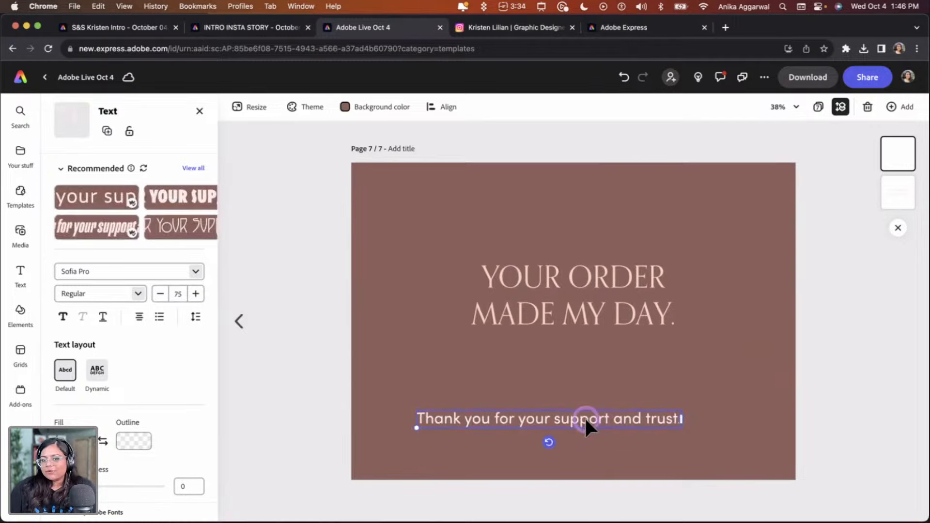
drag(586, 420, 607, 418)
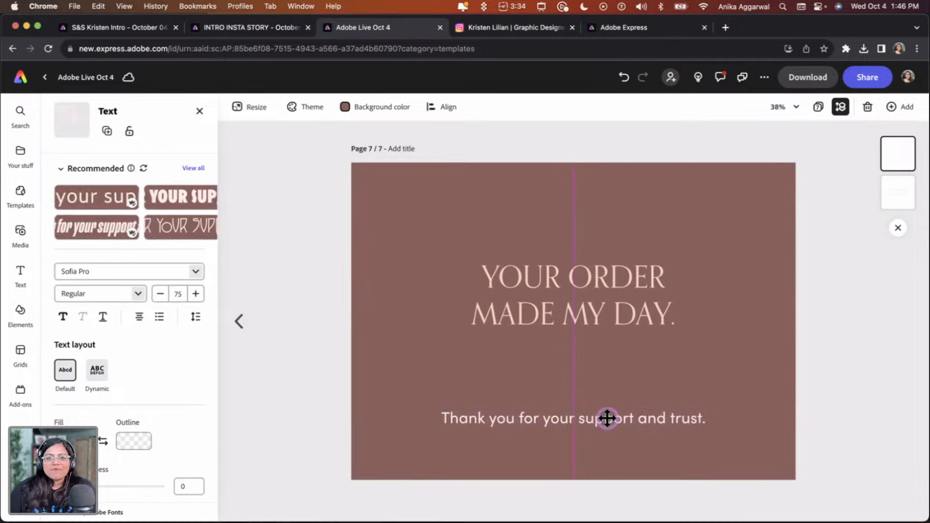
drag(607, 418, 608, 418)
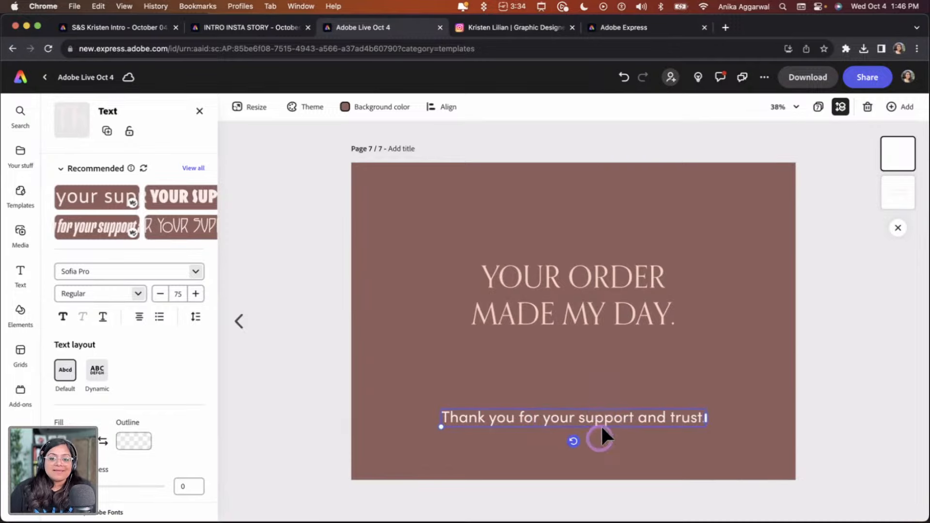
Open the Spirit & Spark brand library from your stuff
click(553, 306)
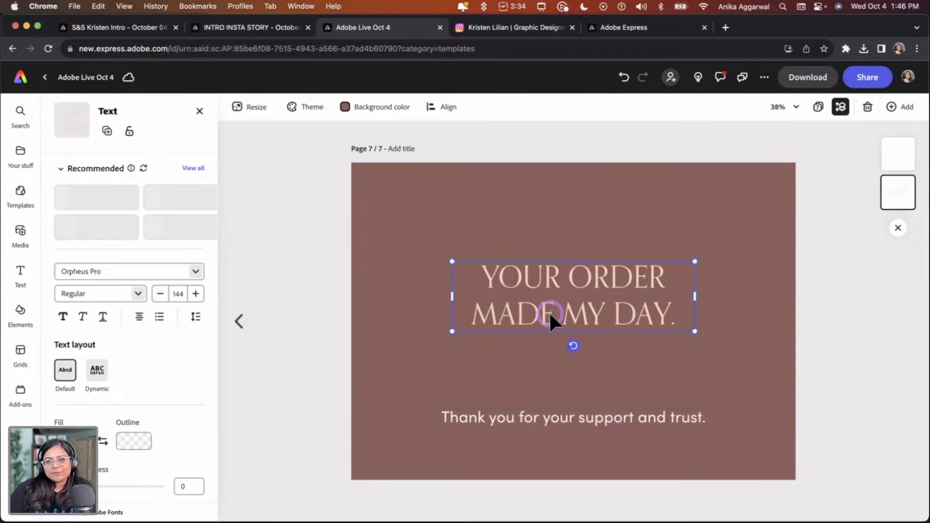
click(328, 329)
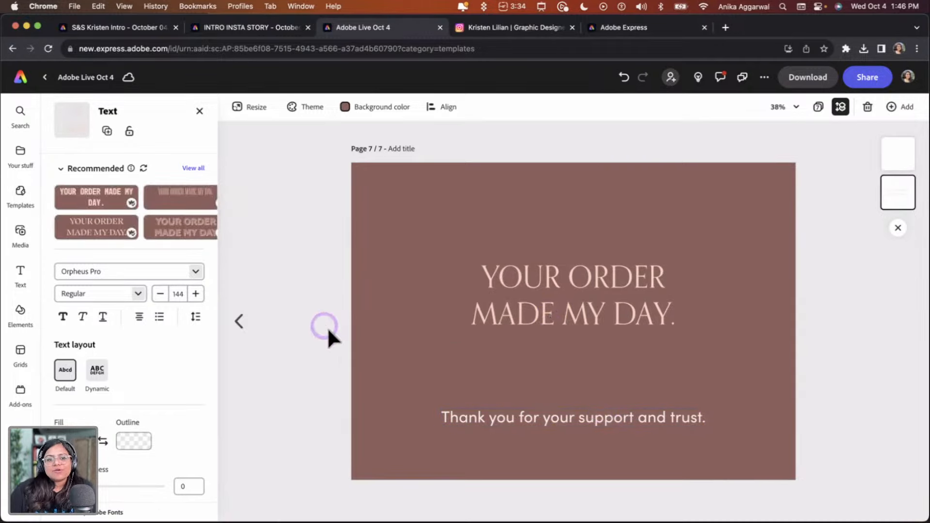
click(281, 281)
click(200, 111)
click(82, 140)
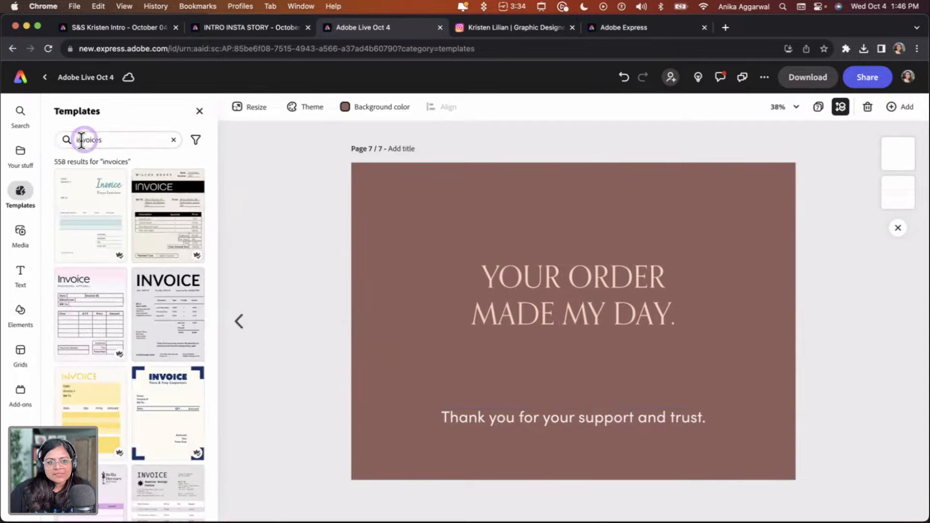
click(28, 162)
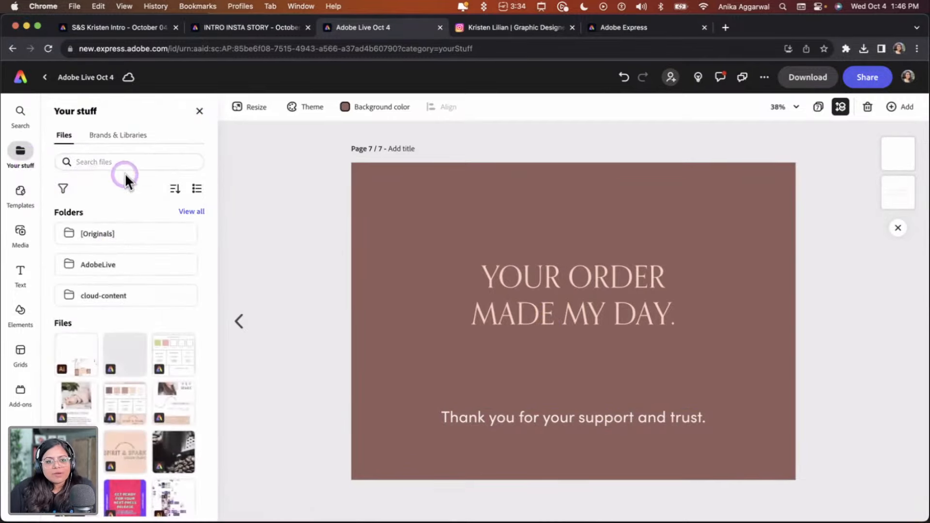
click(129, 134)
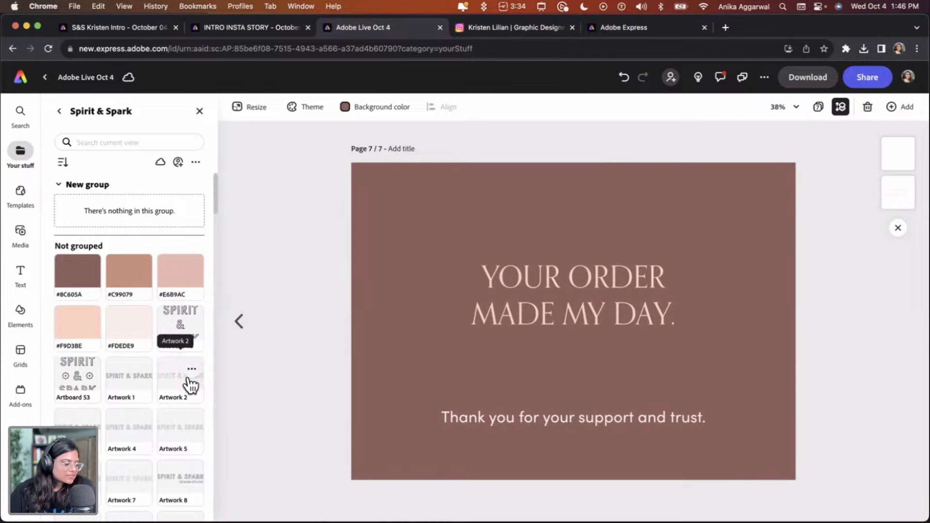
drag(188, 380, 208, 387)
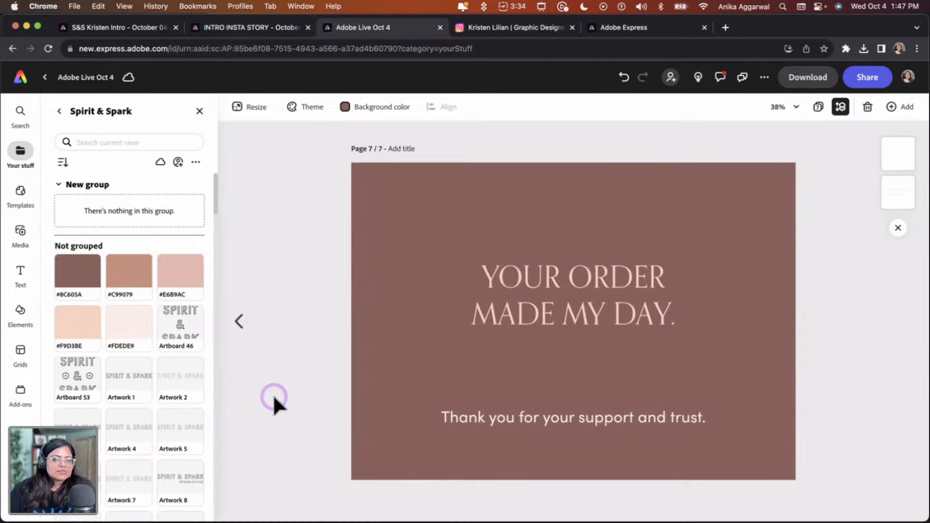
Insert the Artwork 76 flower from the library, shrink it and center it between the headline and the thank-you line
scroll(191, 368, down, 3)
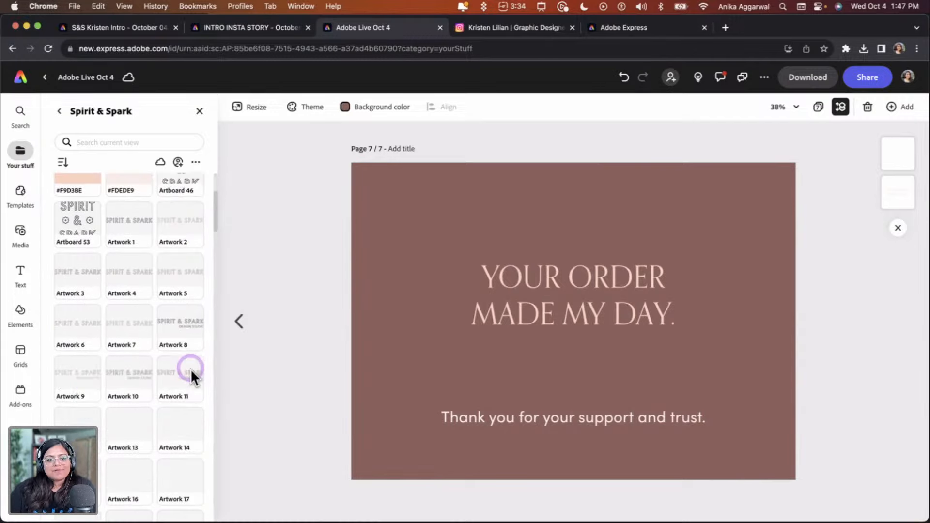
scroll(189, 383, down, 1)
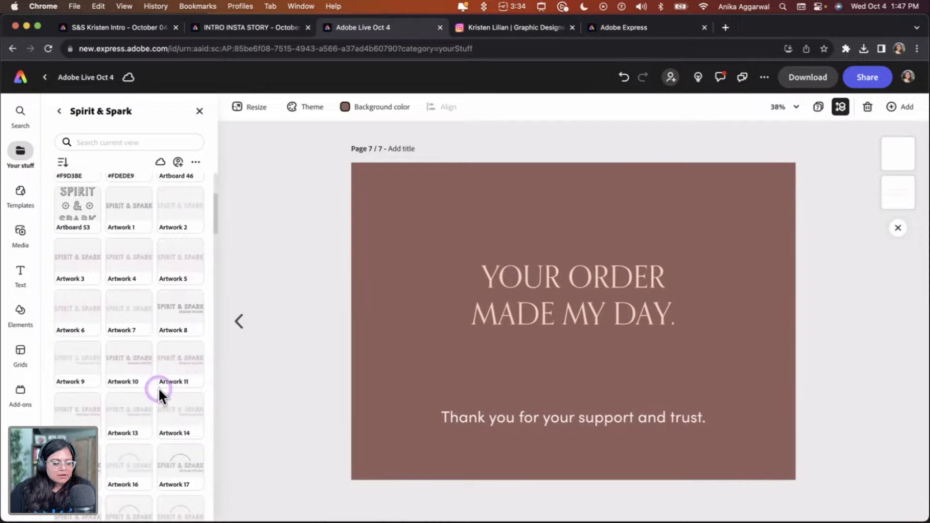
scroll(159, 388, down, 5)
scroll(156, 414, down, 14)
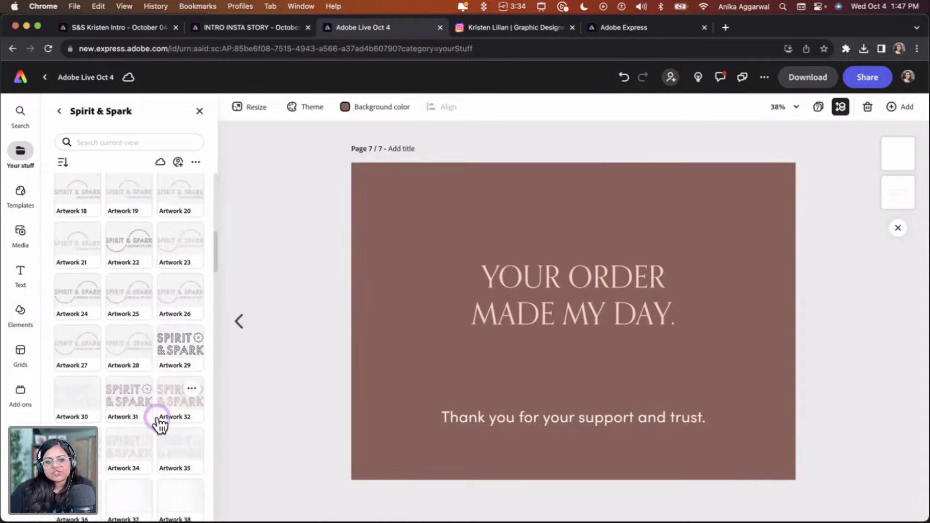
scroll(150, 407, down, 9)
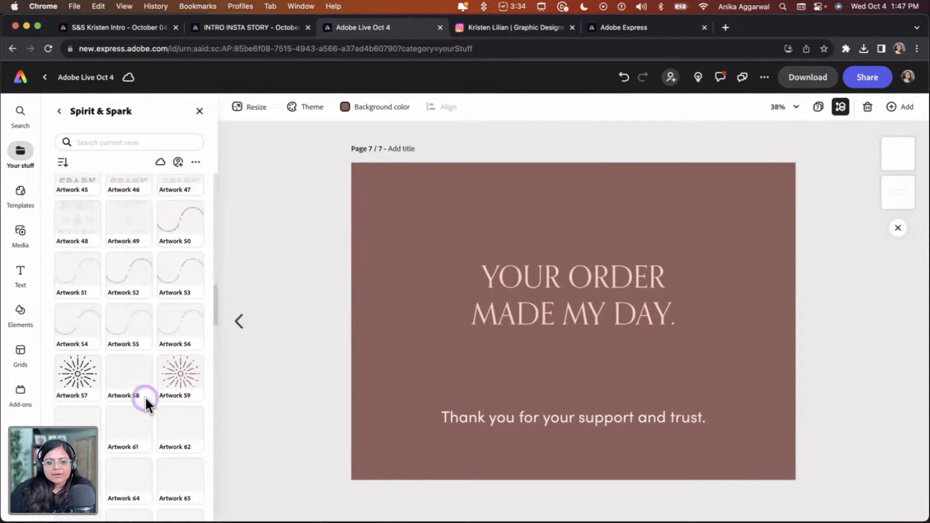
scroll(145, 402, down, 4)
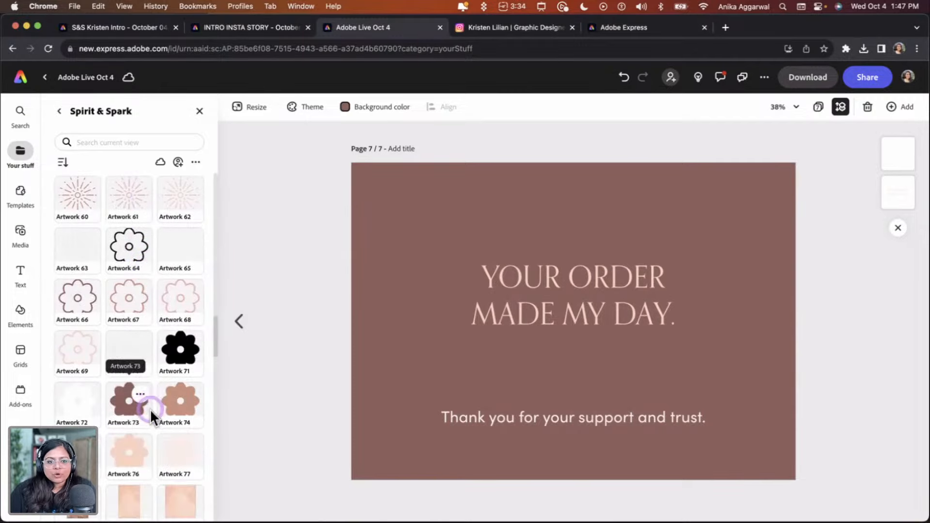
scroll(145, 411, down, 2)
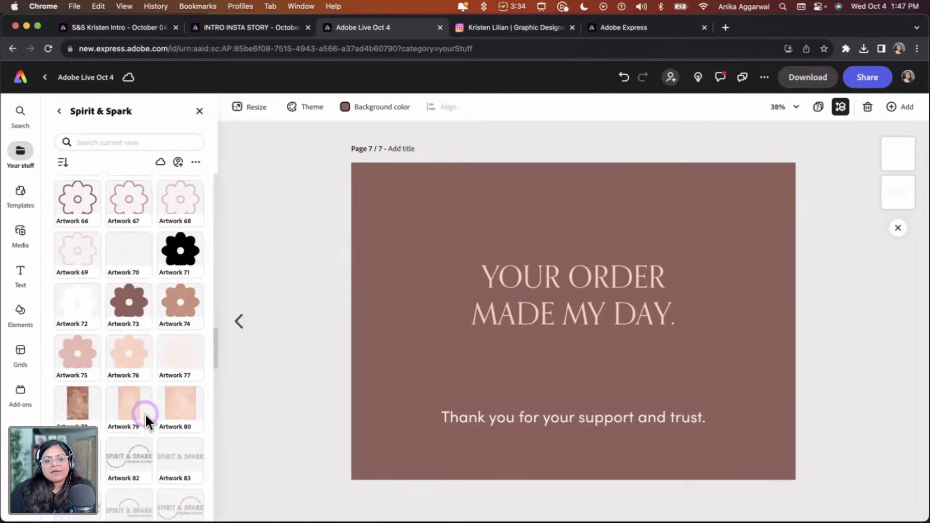
click(149, 359)
drag(622, 272, 563, 328)
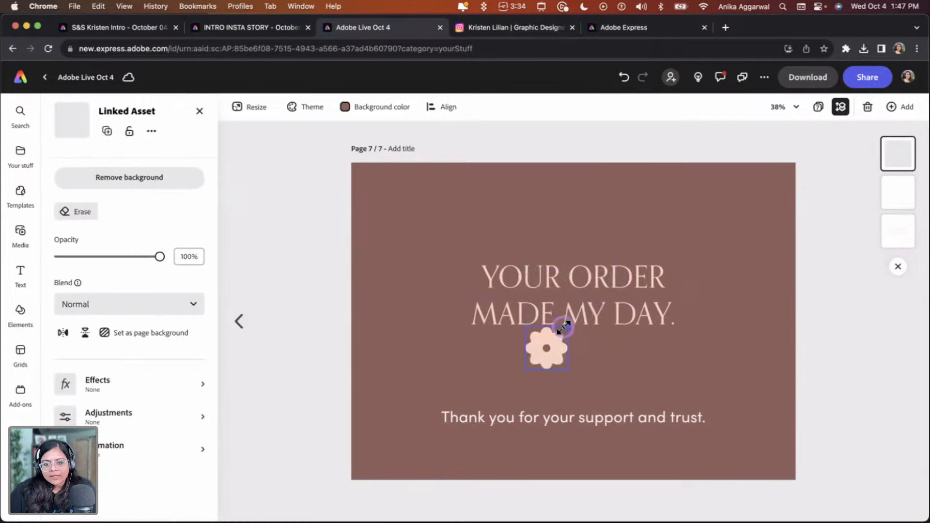
drag(560, 368, 577, 375)
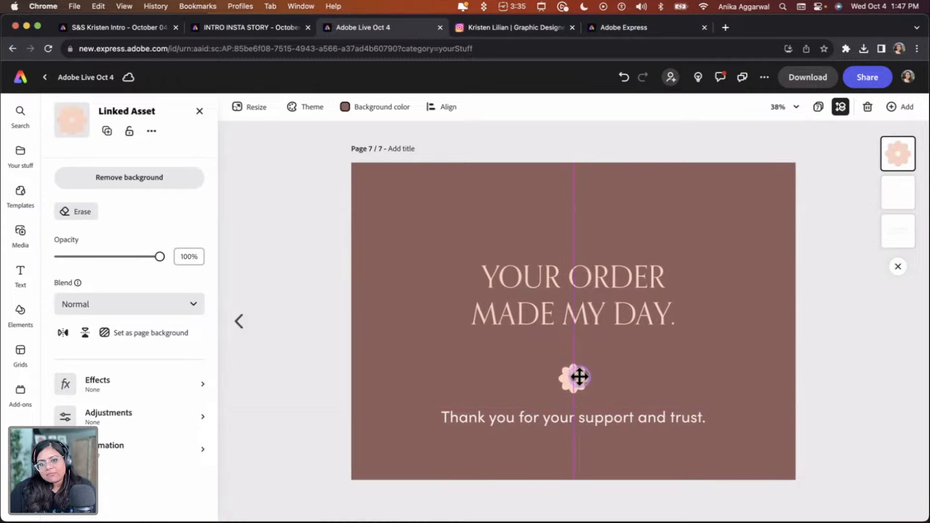
Duplicate page 7 in the page overview and open the new page 8
click(818, 107)
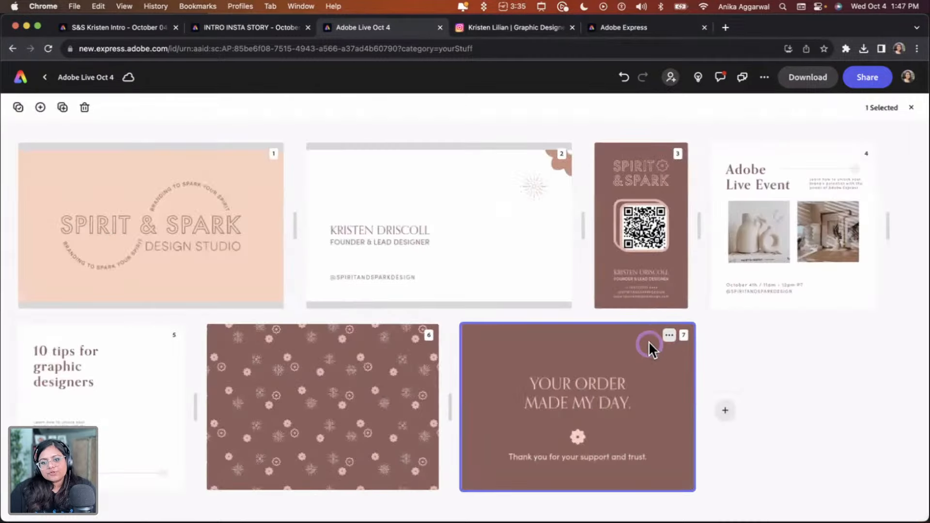
click(669, 335)
click(629, 375)
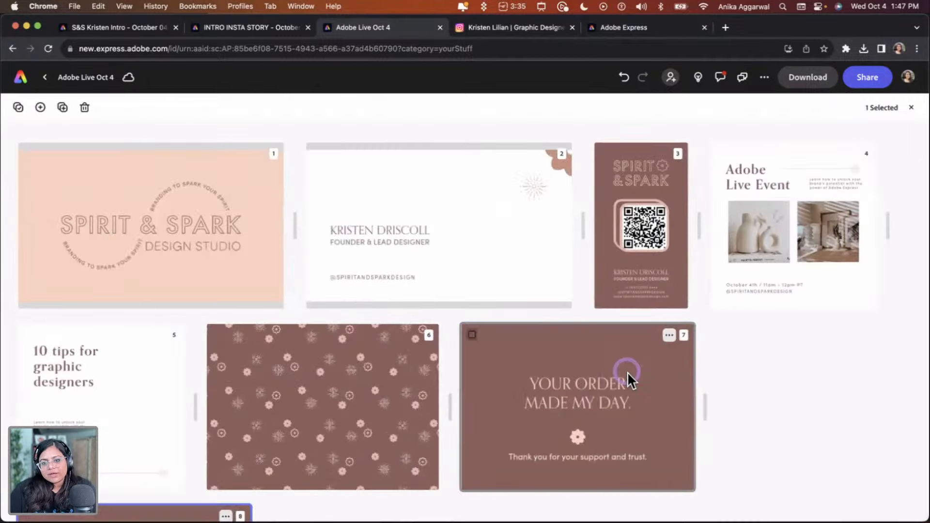
scroll(624, 395, down, 4)
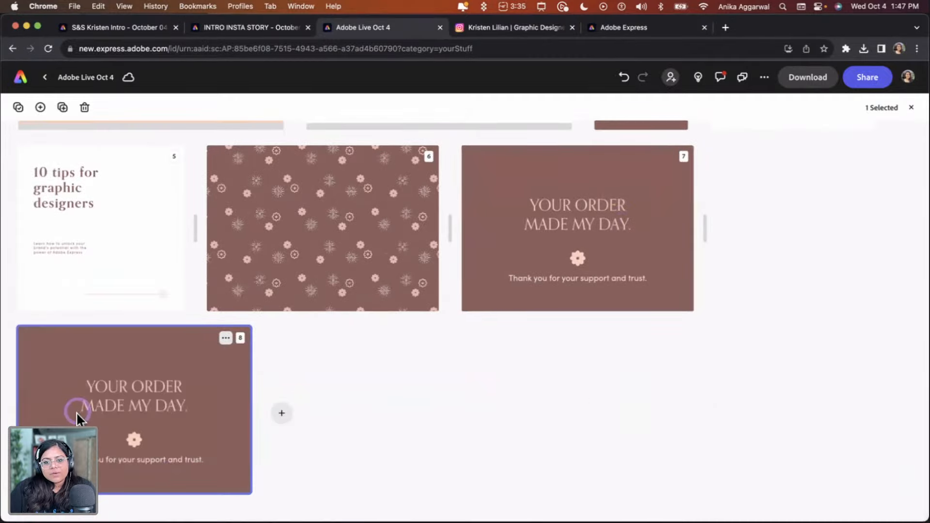
double_click(76, 412)
Set page 8's background to light pink and recolor the headline brown
click(345, 108)
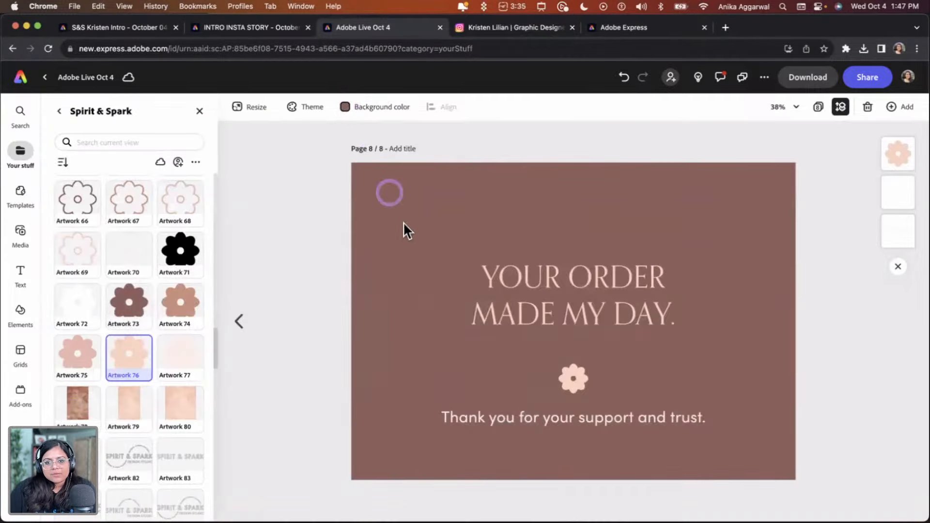
click(358, 384)
click(605, 260)
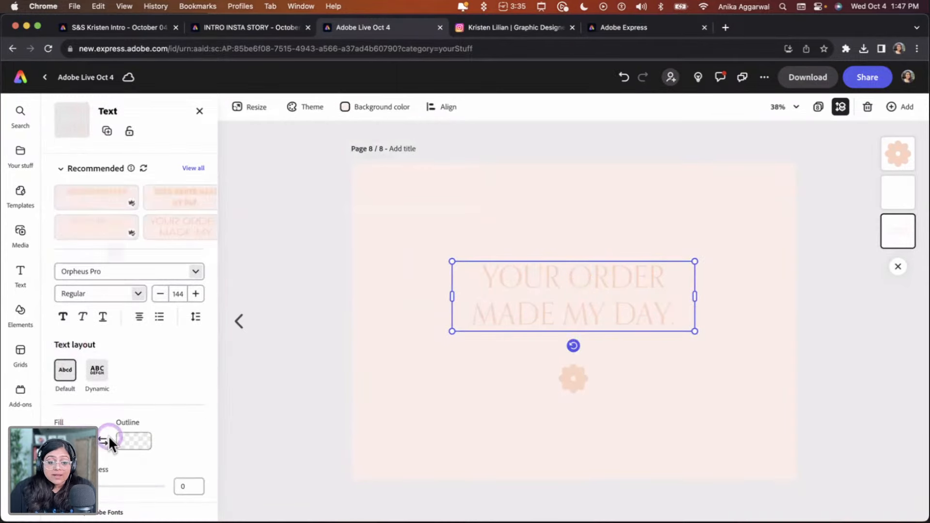
click(83, 438)
click(218, 440)
Recolor the thank-you line brown using a swatch from the Spirit & Spark palette
click(537, 414)
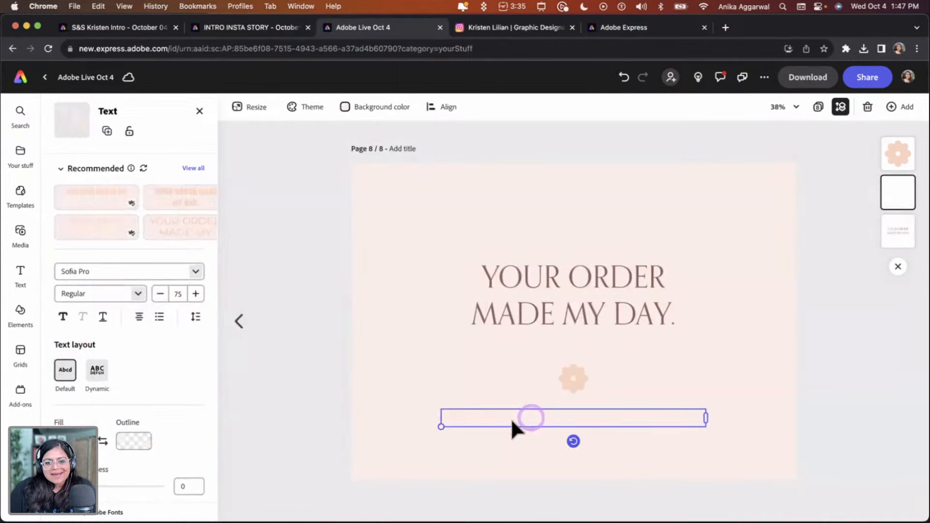
click(122, 441)
click(135, 453)
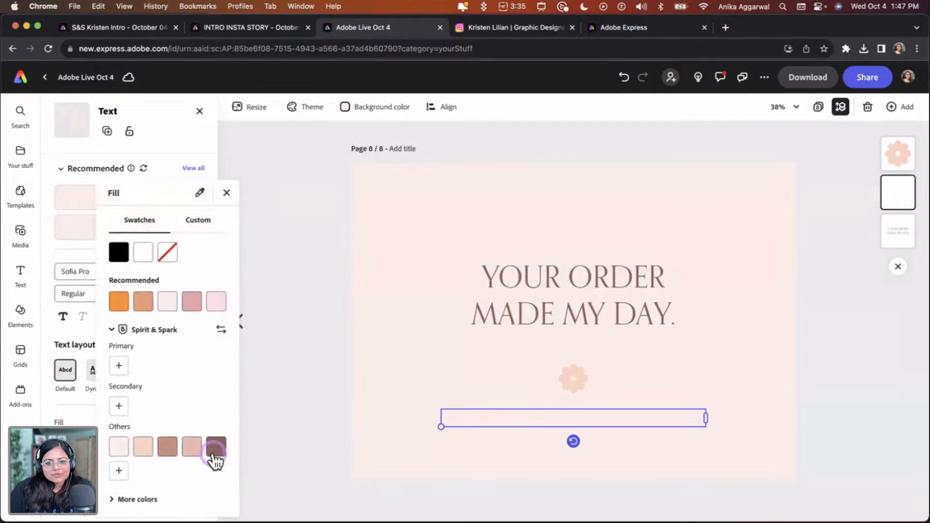
click(214, 451)
Replace the flower with Artwork 75 from the library, shrink it to the same spot, and delete the old flower
click(533, 388)
click(566, 386)
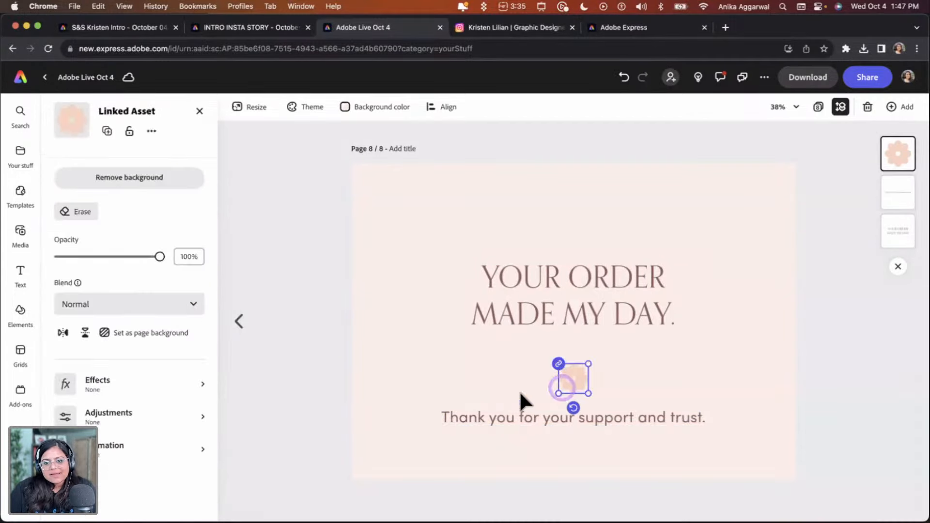
click(199, 112)
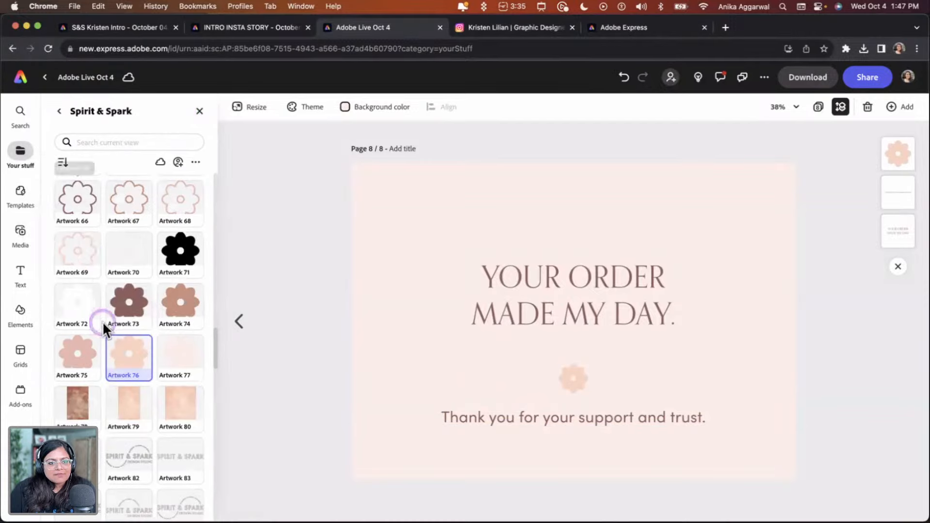
click(75, 362)
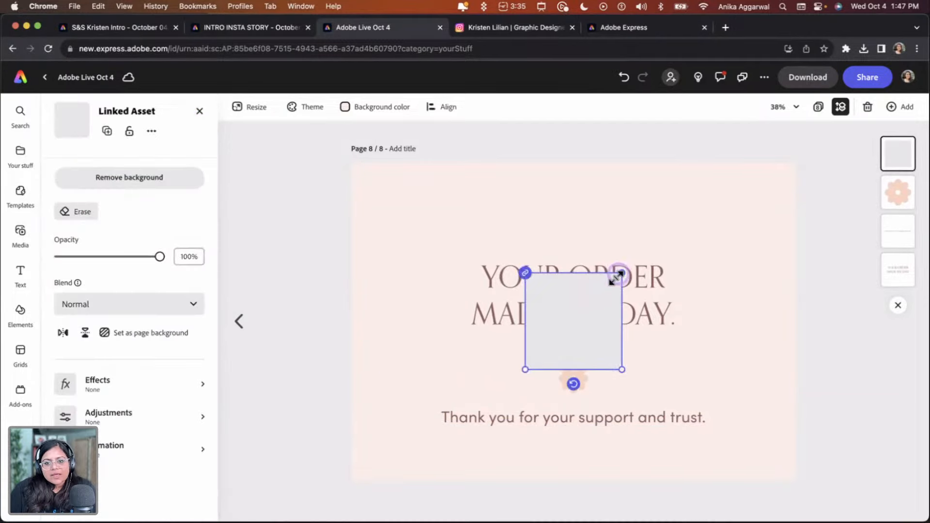
drag(622, 274, 576, 381)
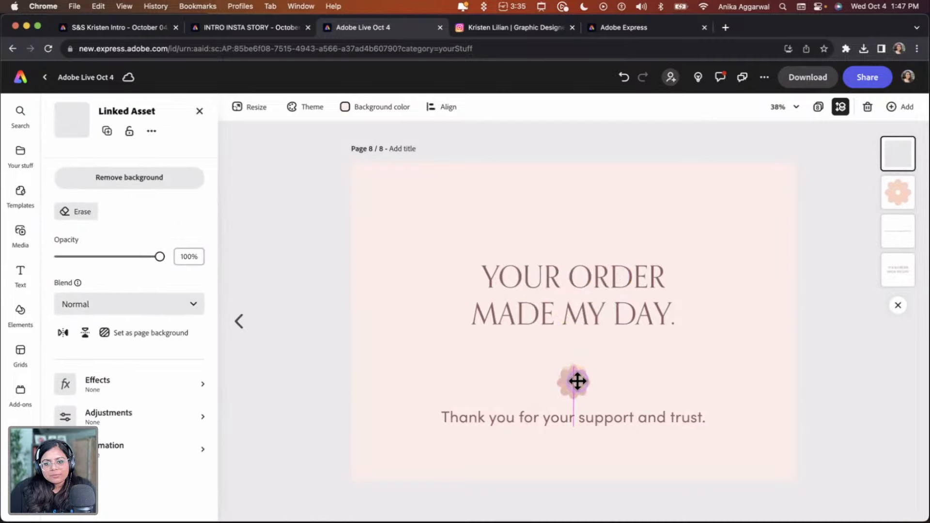
click(893, 191)
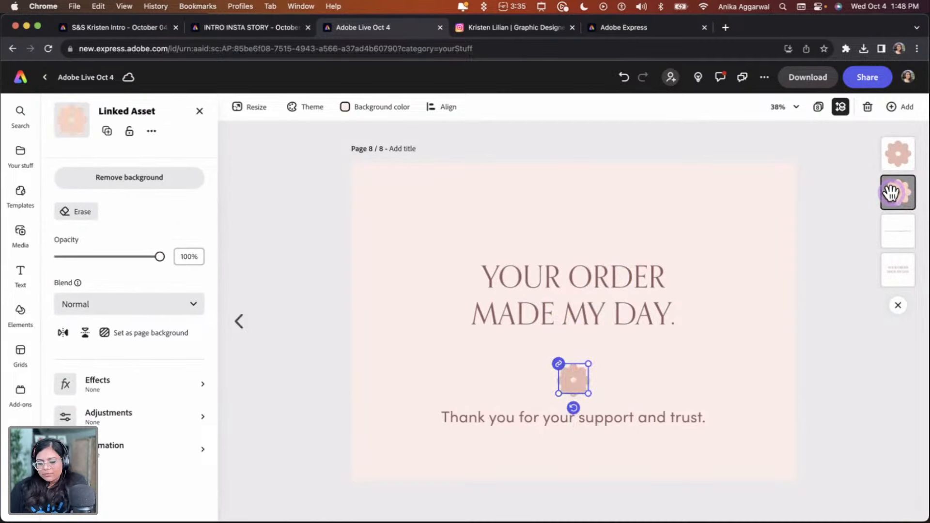
key(Delete)
click(851, 385)
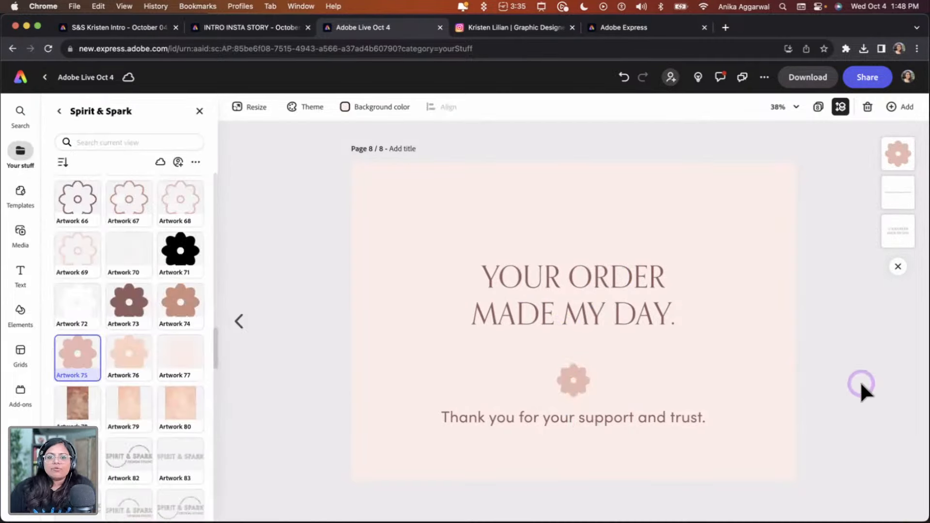
Move the flower above the headline, then shift the headline and thank-you line down beneath it
drag(574, 380, 577, 233)
click(710, 359)
shift+click(588, 294)
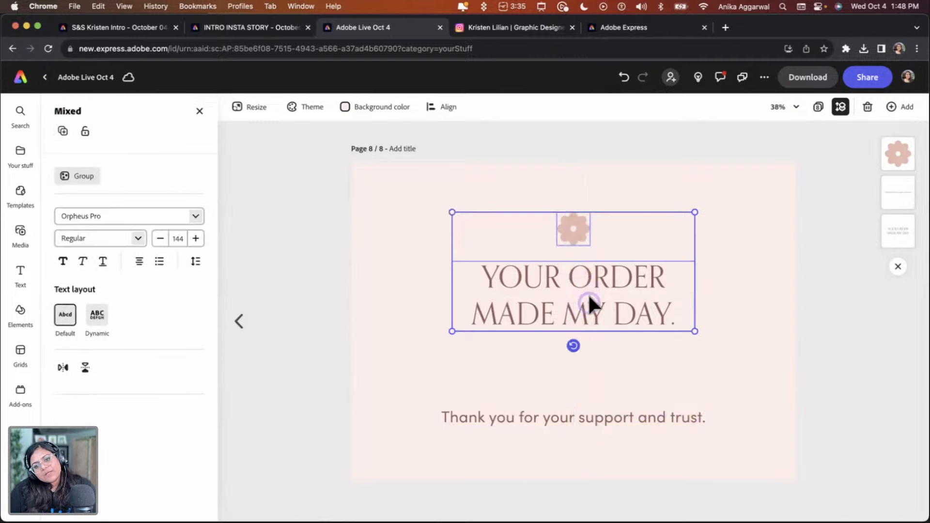
drag(589, 294, 588, 352)
shift+click(574, 416)
drag(568, 418, 566, 403)
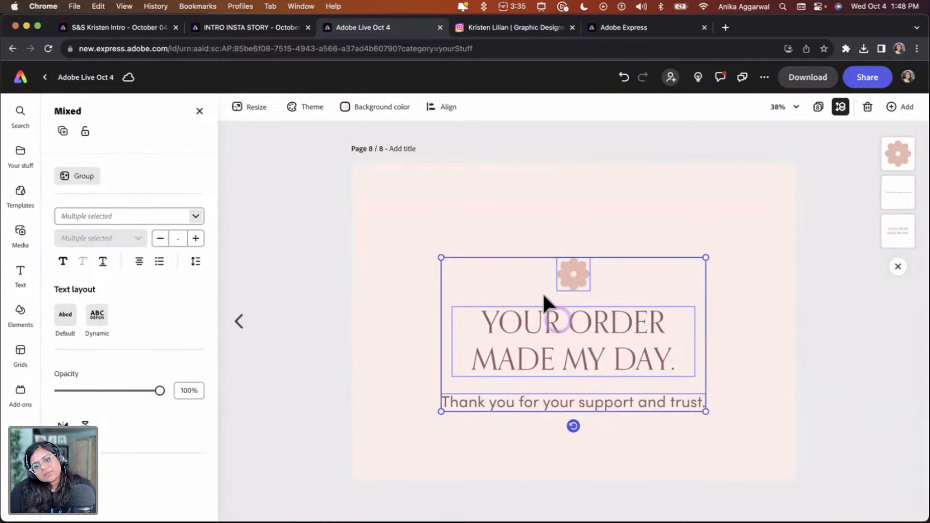
Center-align the flower, headline and thank-you line, then group them
click(443, 107)
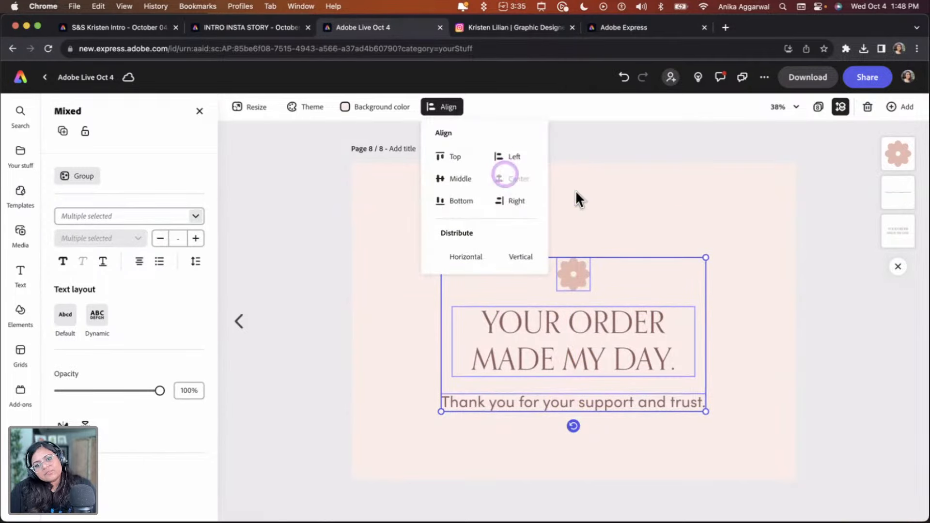
click(624, 203)
key(super+g)
Reposition the group vertically so it sits in the middle of the card
click(432, 107)
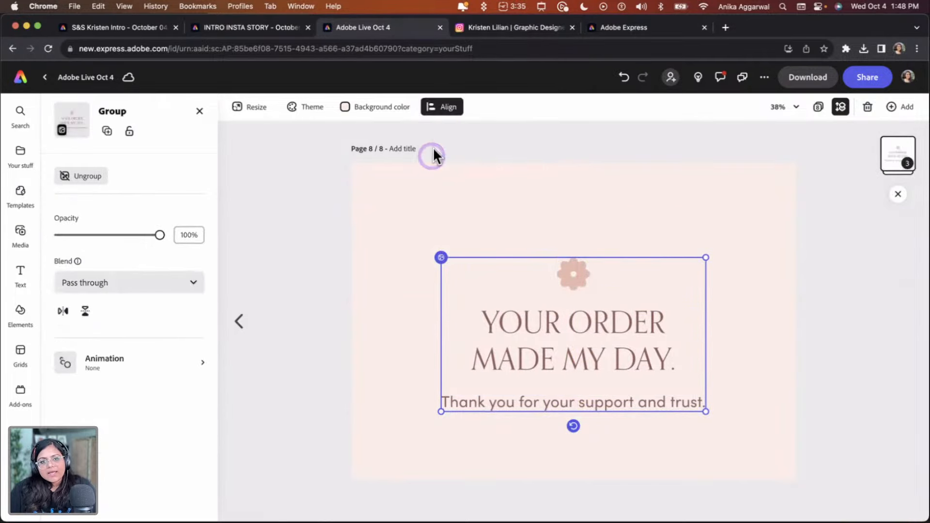
click(750, 211)
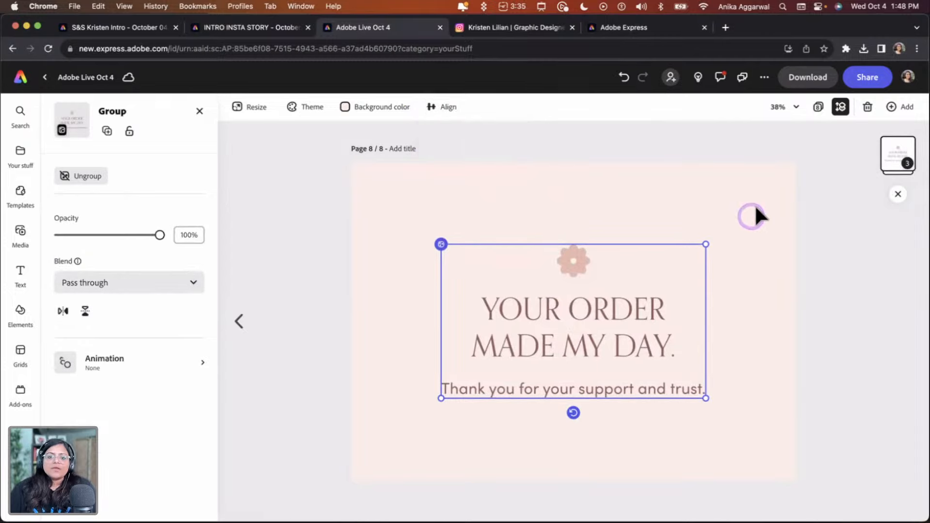
click(755, 204)
drag(635, 312, 631, 327)
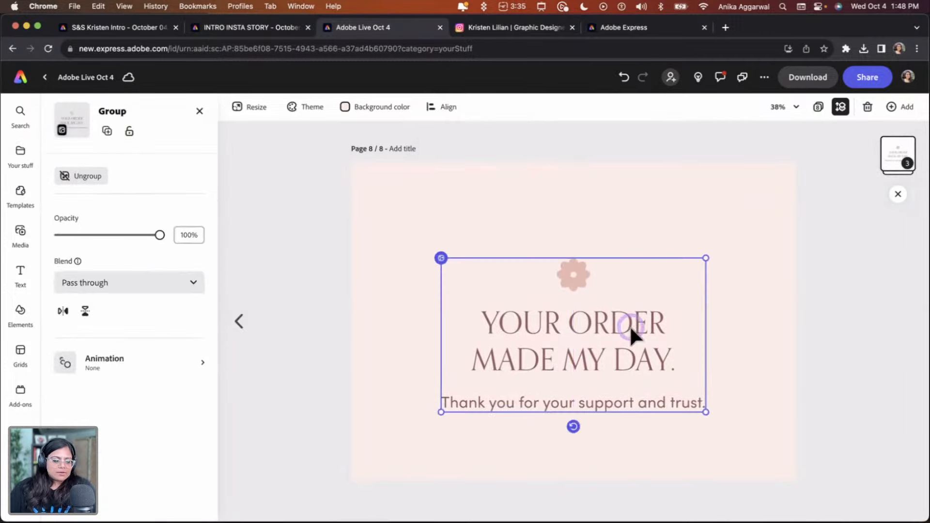
Shrink the thank-you line's text to size 67 and re-center it under the headline within the group
click(484, 224)
click(562, 398)
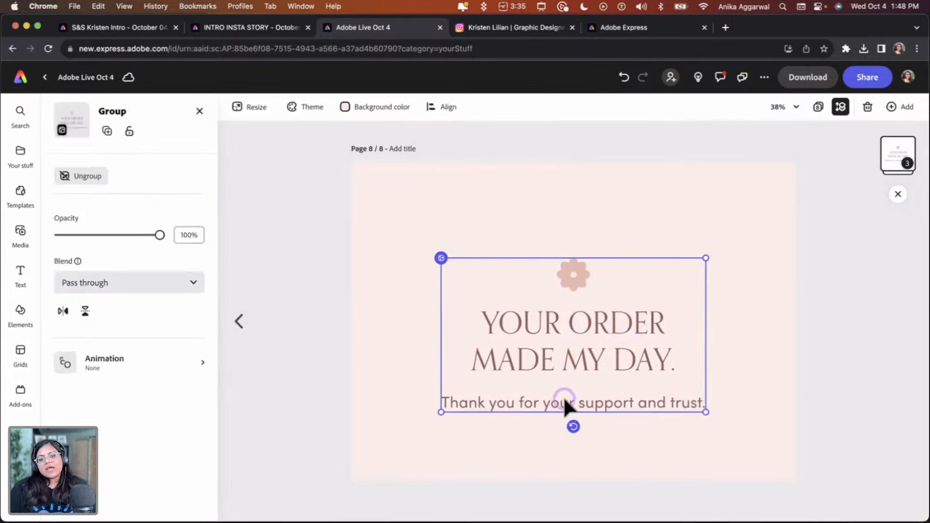
click(563, 400)
drag(565, 395, 566, 392)
click(581, 442)
click(592, 396)
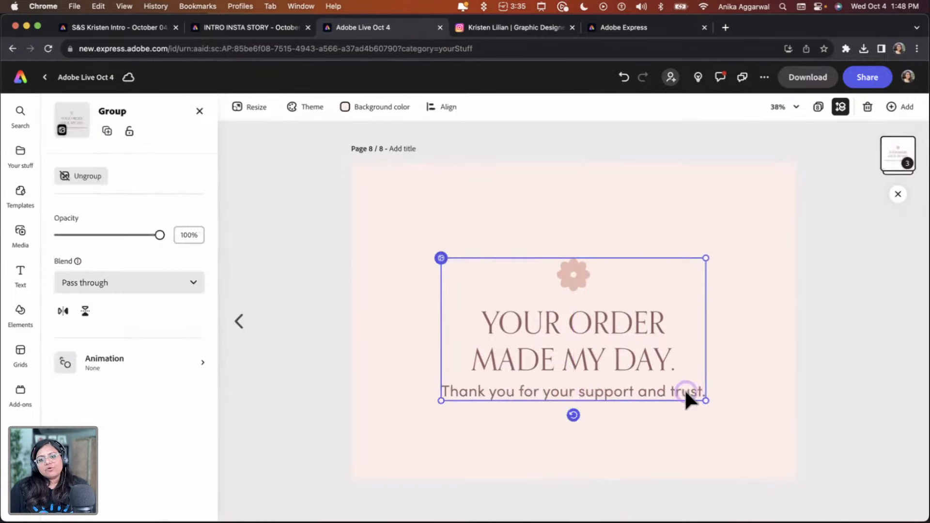
click(698, 392)
drag(706, 394, 630, 391)
drag(559, 409, 591, 398)
key(super+z)
key(super+z)
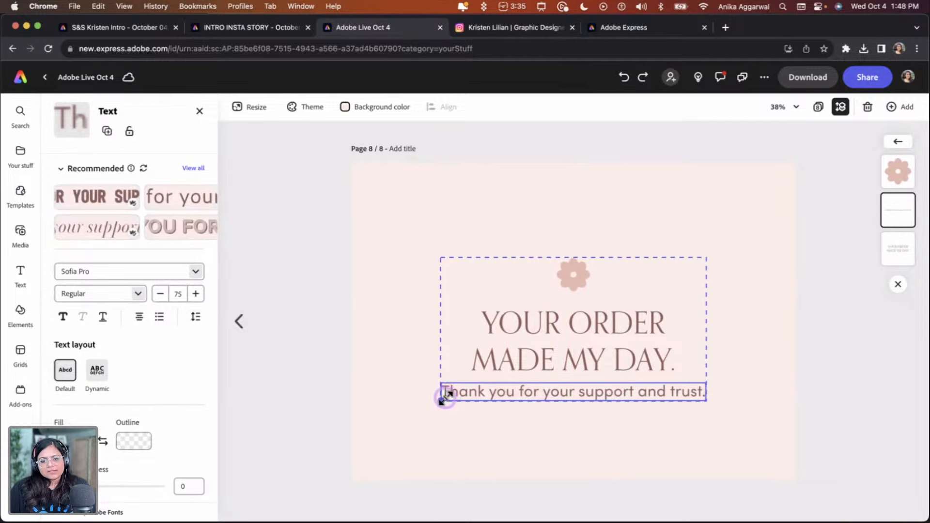
drag(444, 399, 468, 397)
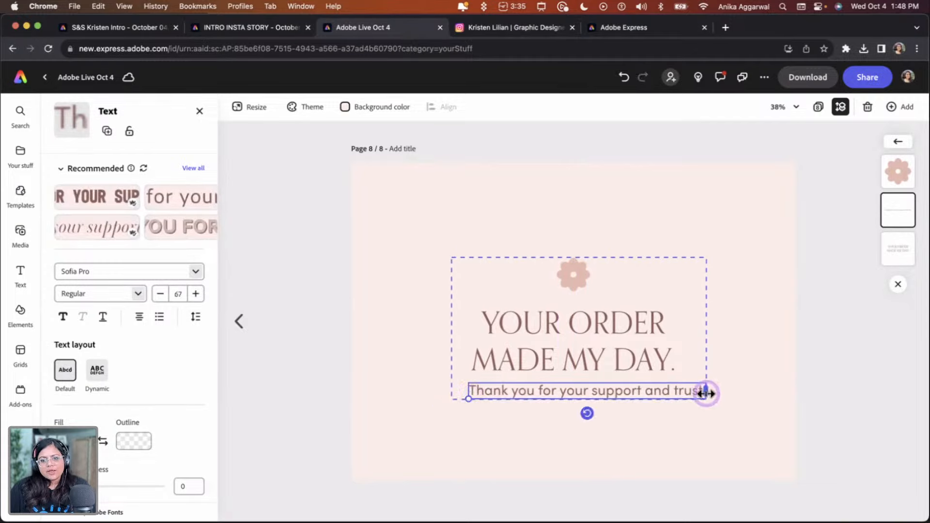
click(726, 408)
drag(587, 391, 576, 394)
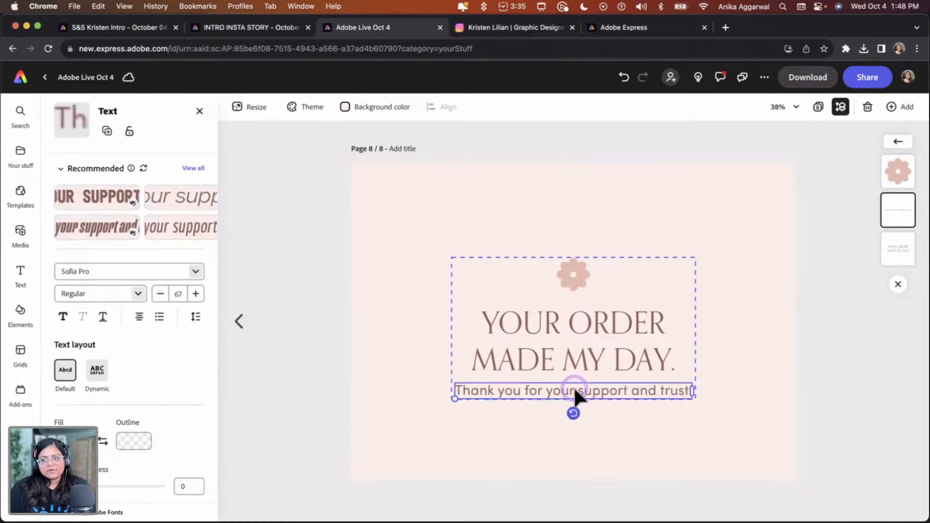
click(715, 200)
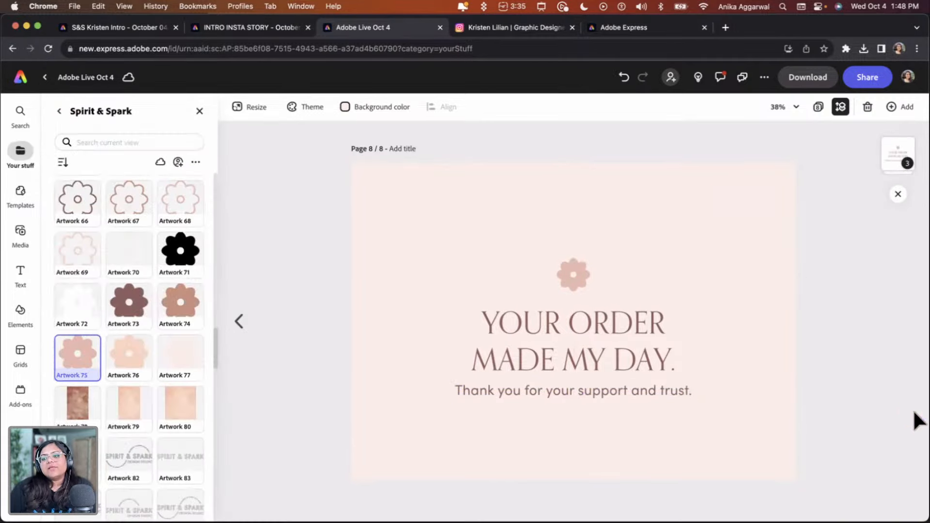
Open the page overview and scroll to review the finished page 8 beside the other pages
click(818, 107)
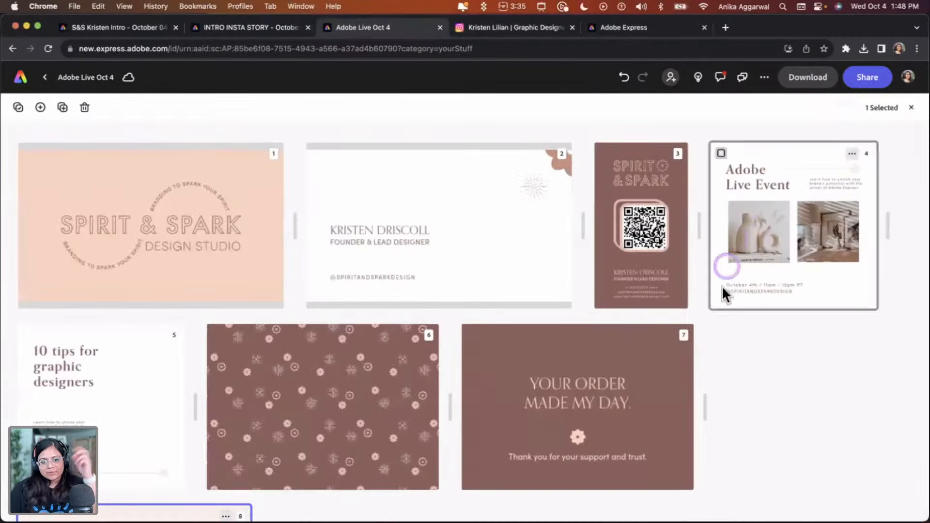
scroll(257, 460, down, 5)
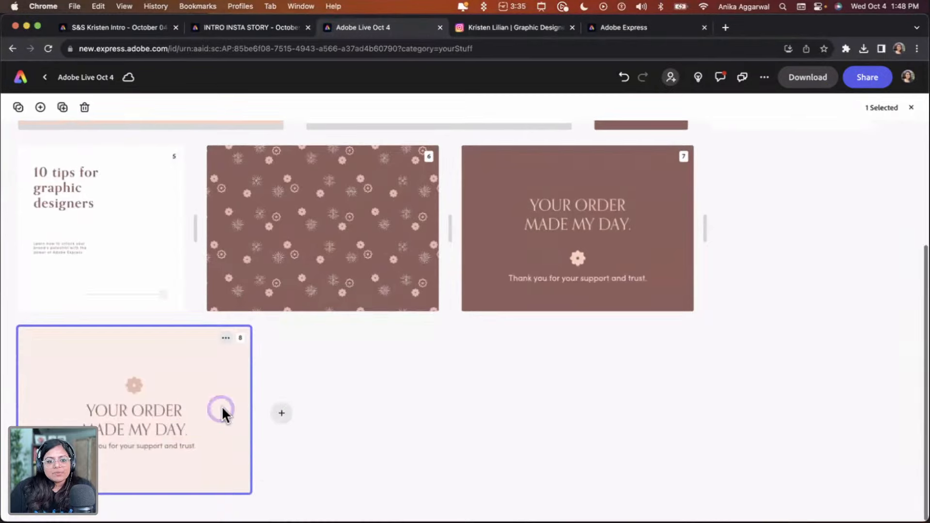
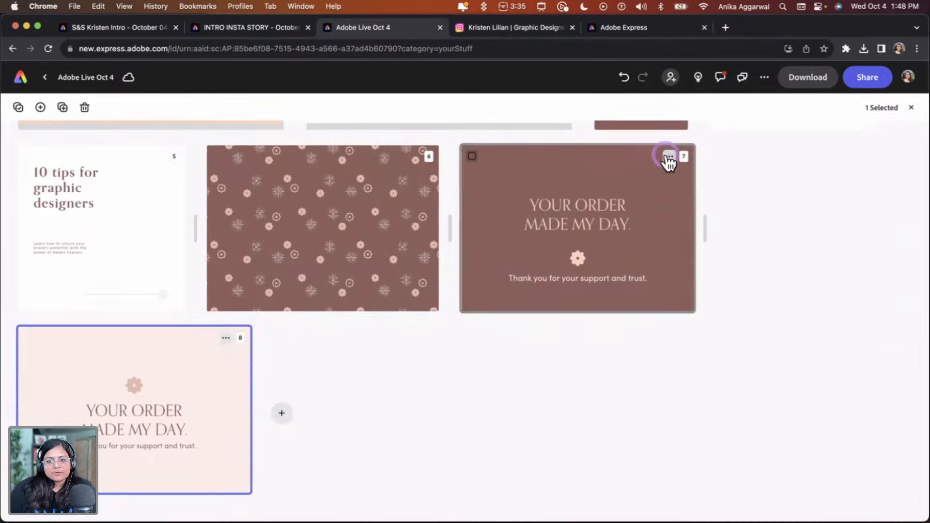
Duplicate the 'Your order made my day' card on page 8 and open it for editing
click(225, 339)
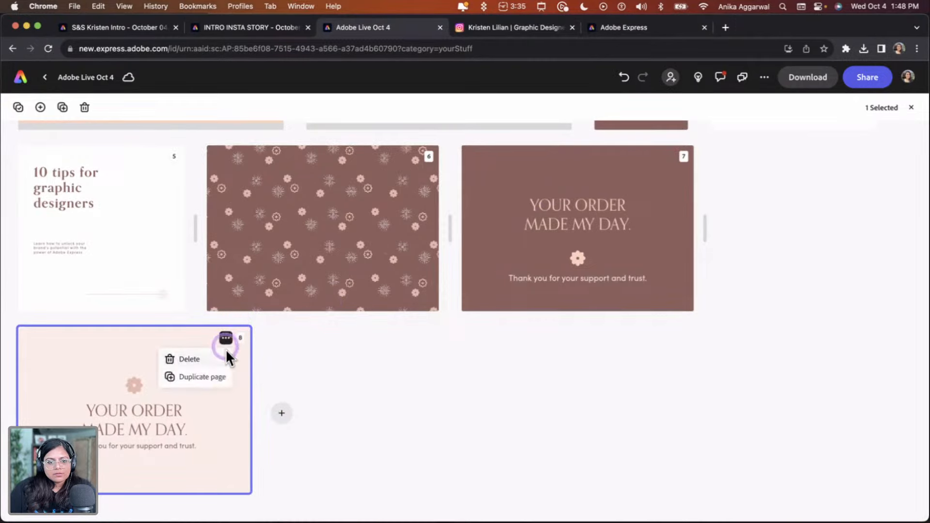
click(220, 381)
double_click(202, 386)
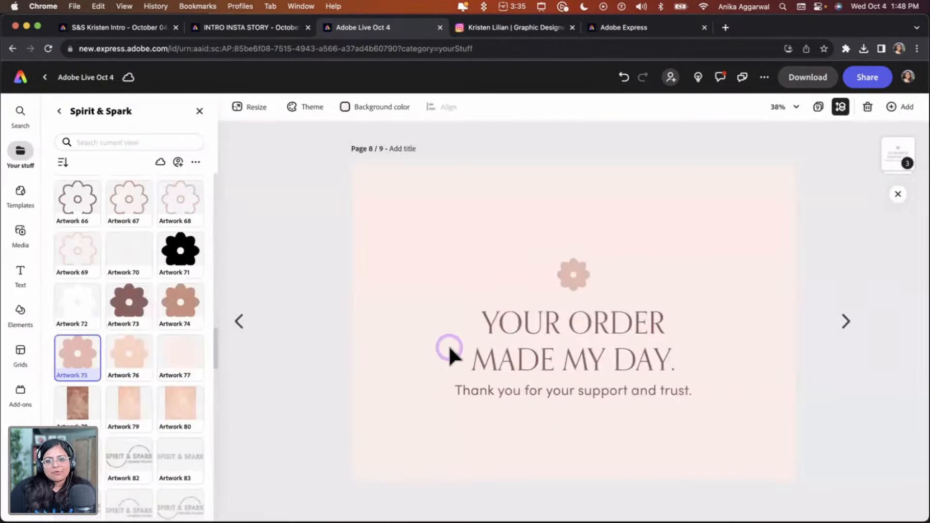
Ungroup the card's flower and text elements
click(497, 330)
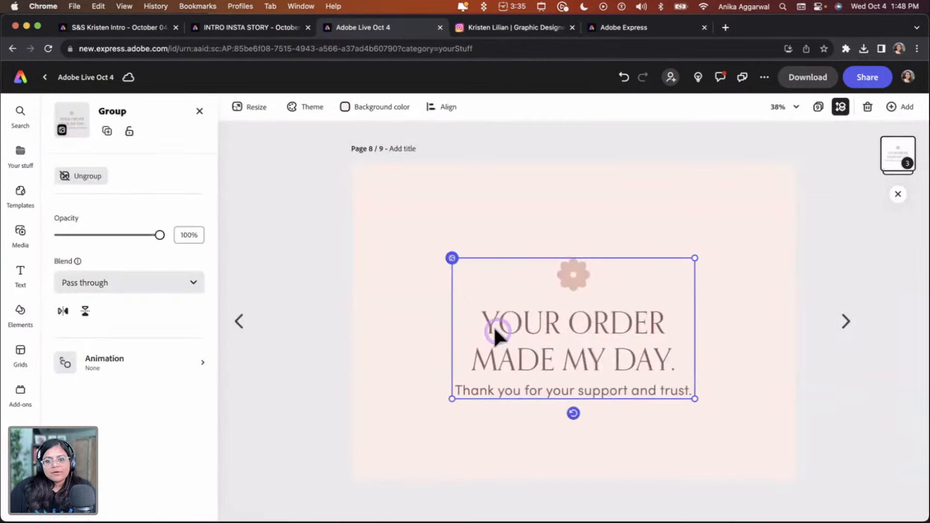
click(103, 186)
click(421, 309)
Replace the headline text with 'Your purchase means a lot of us.'
click(524, 324)
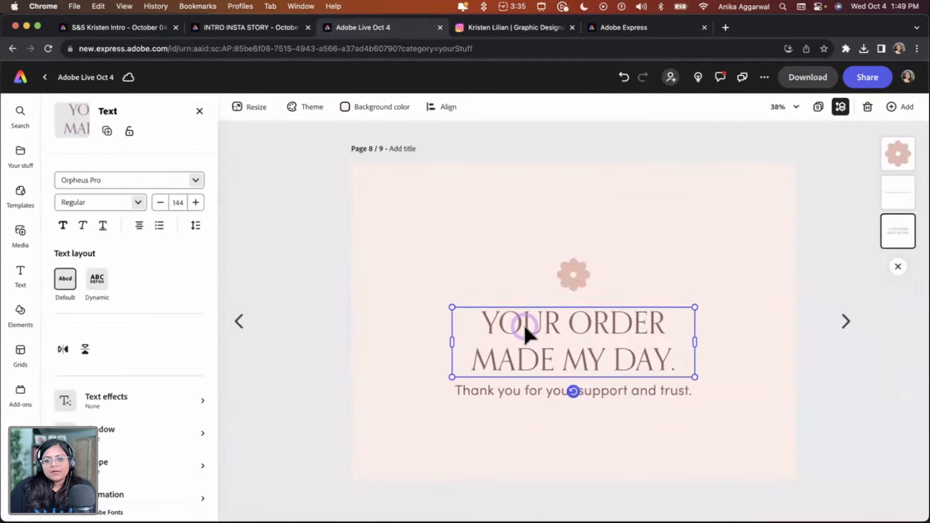
triple_click(524, 324)
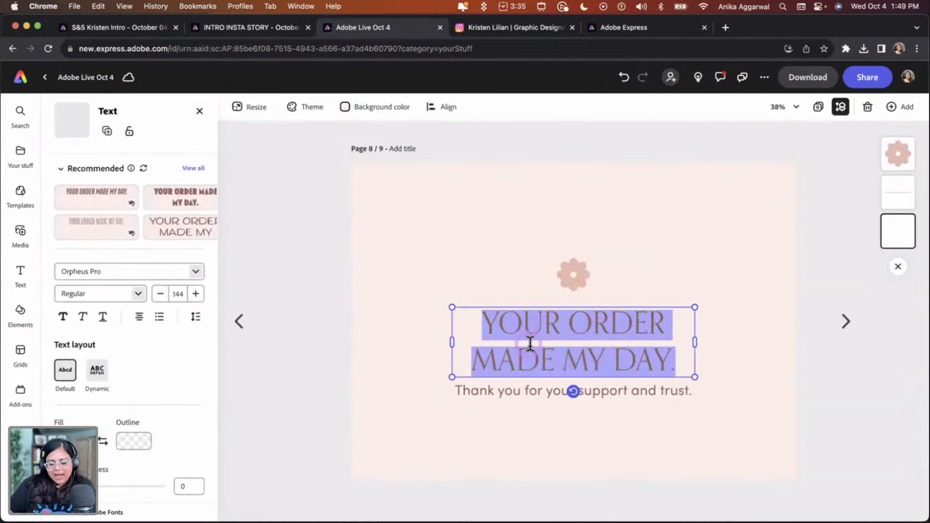
text(Your urd)
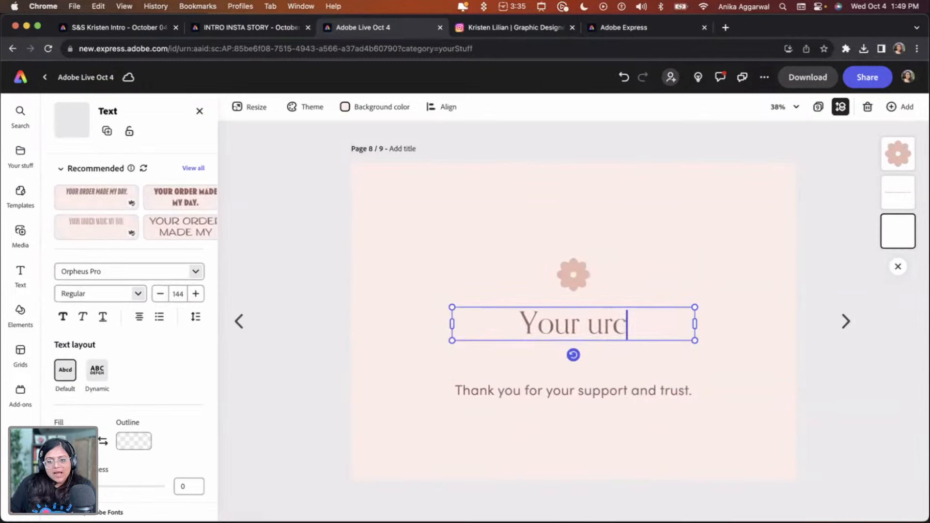
key(BackSpace)
key(BackSpace)
text(urchase)
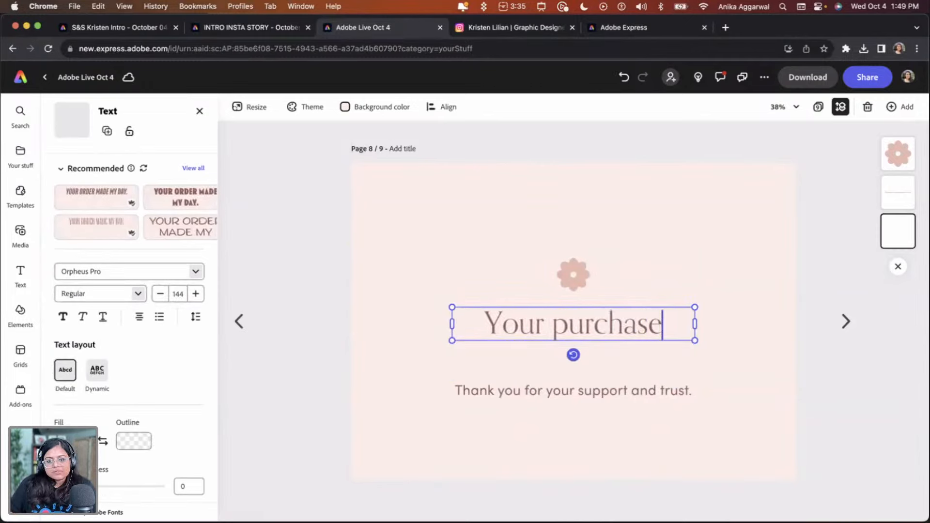
text( means a lot)
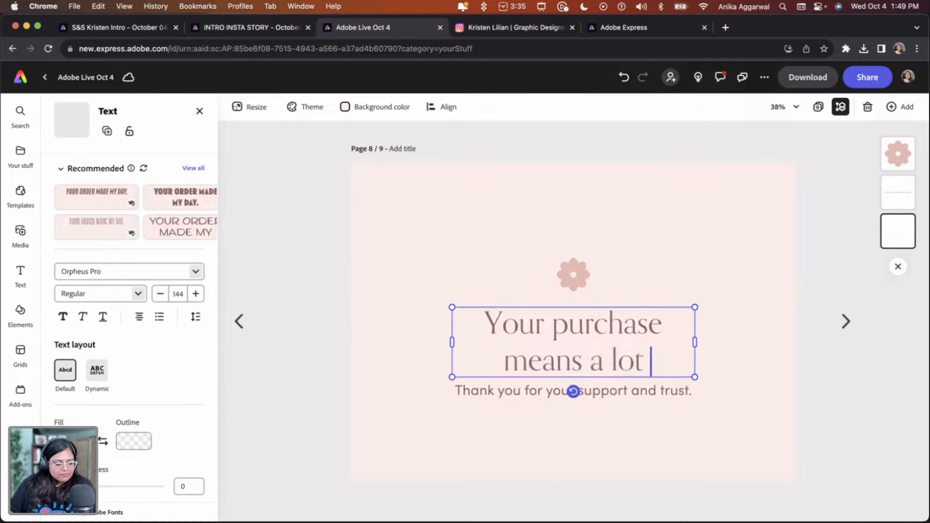
text( of)
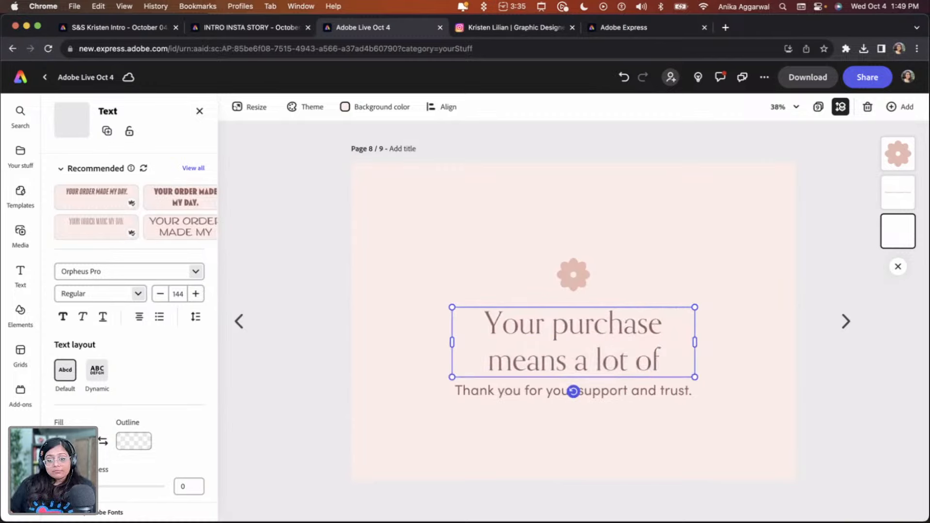
text( us.)
Add a new line reading 'We truly appreciate your support. Never hesitate to inform us about your opinion'
key(Return)
text(W)
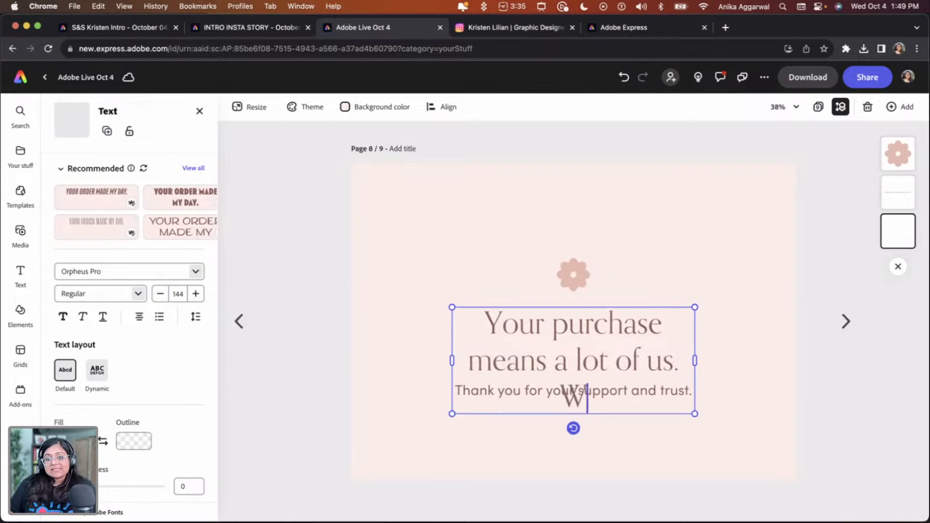
text(e tru)
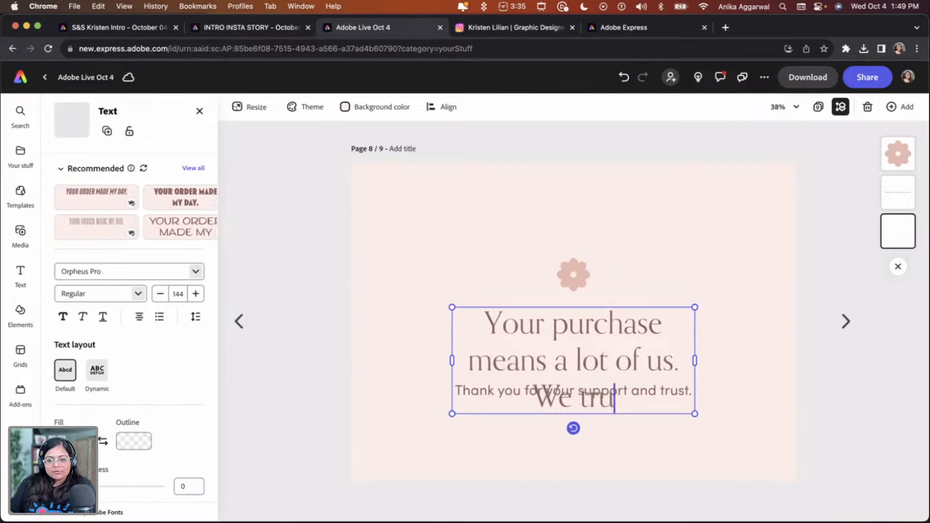
text(ly apprecia)
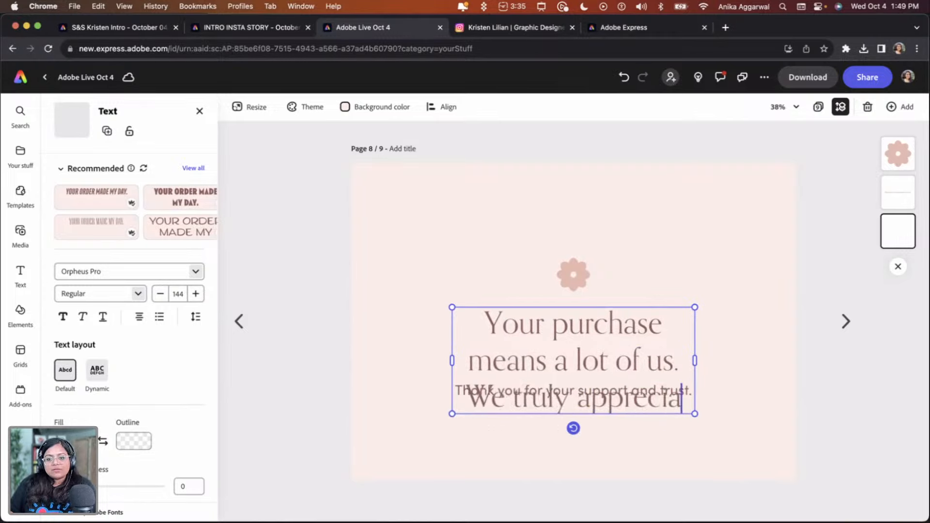
text(te yo)
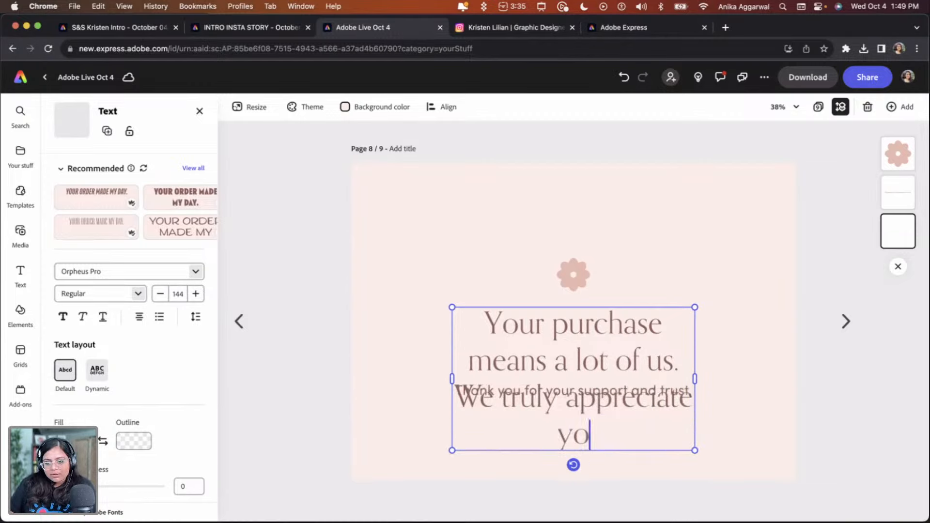
text(ur support.)
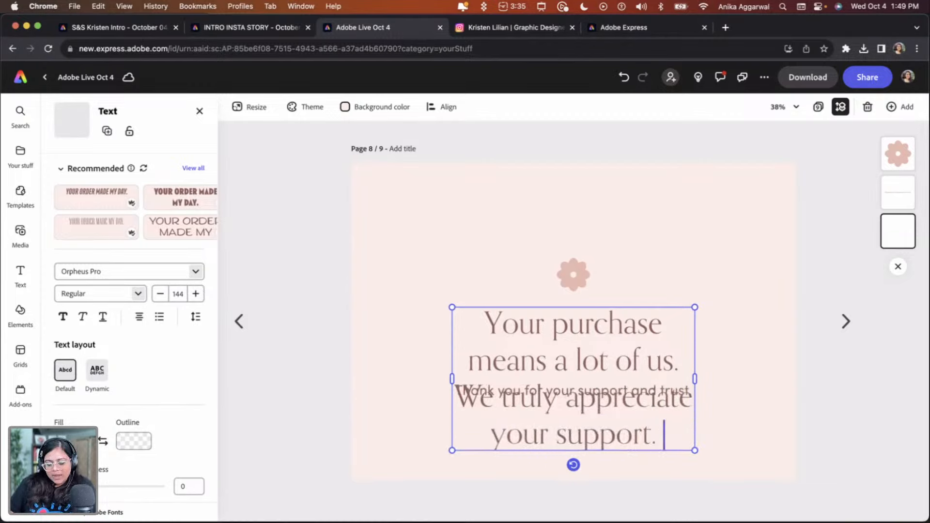
text( Never hesi)
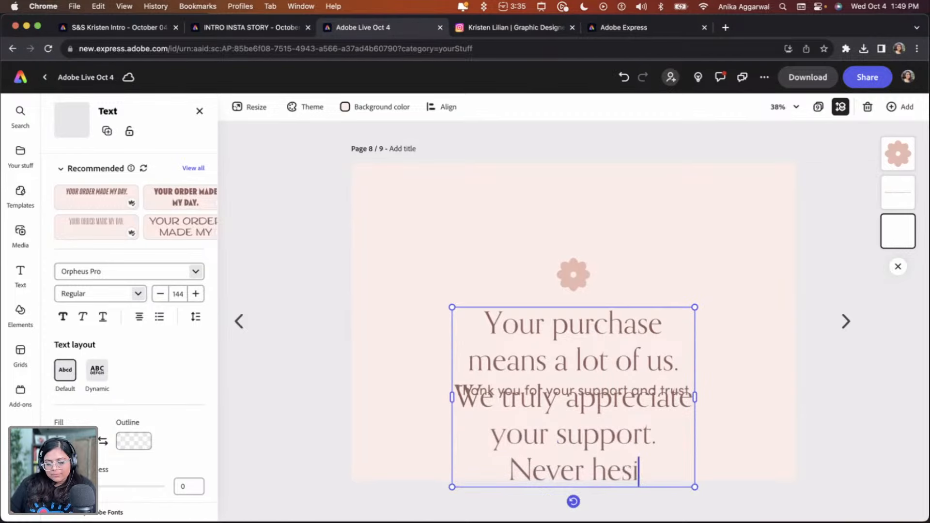
text(tate t)
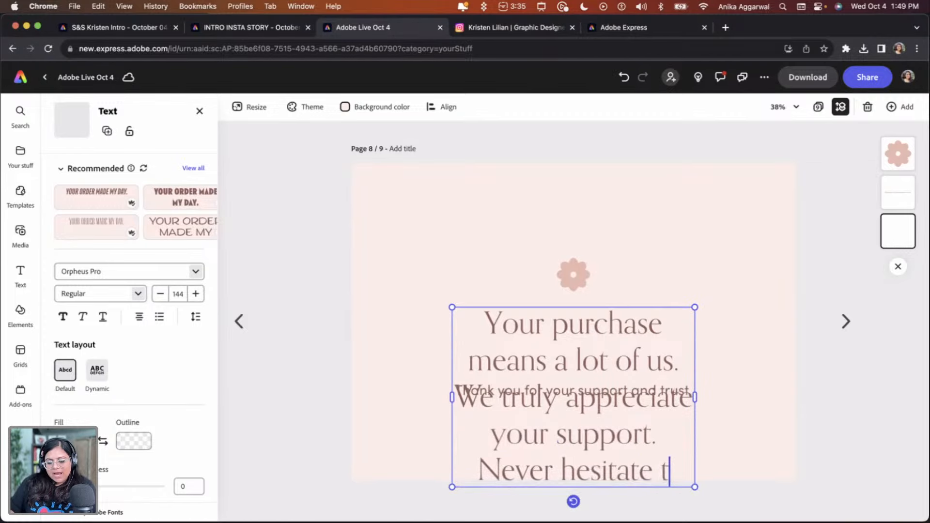
text(o inform u)
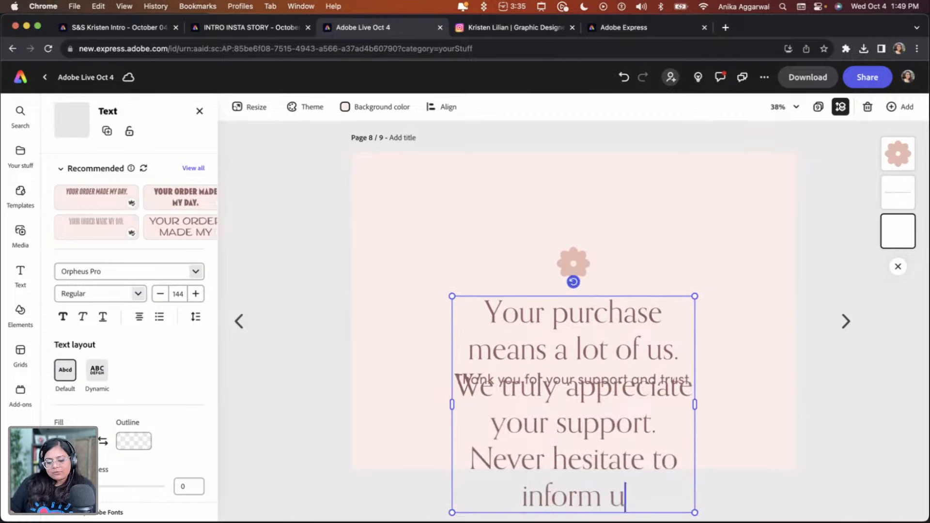
text(s about your)
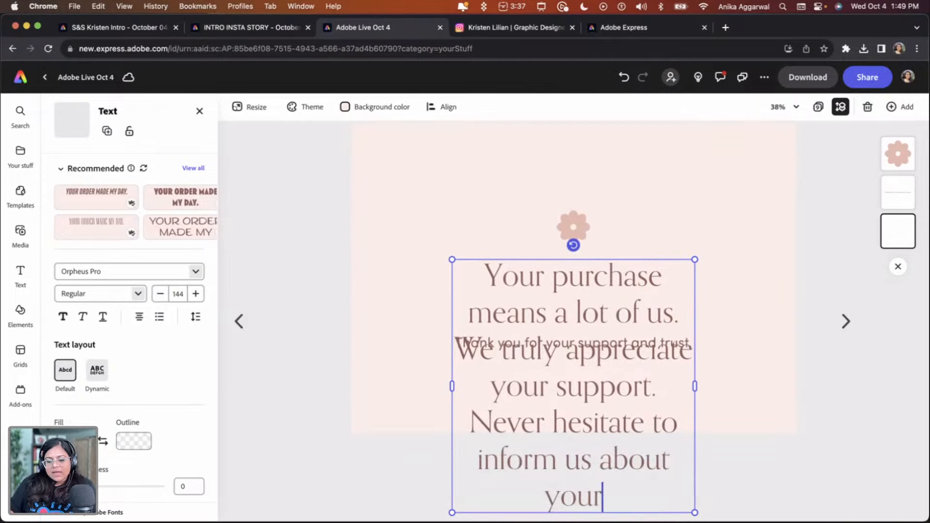
text( opinion.)
Resize the message text box so the paragraph shrinks to 64 pt across three lines
click(717, 390)
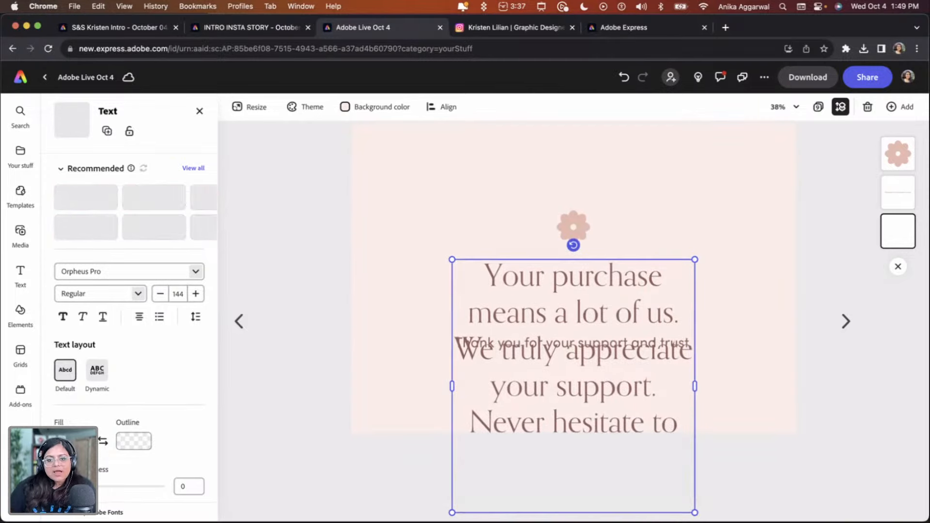
drag(695, 513, 700, 349)
click(138, 301)
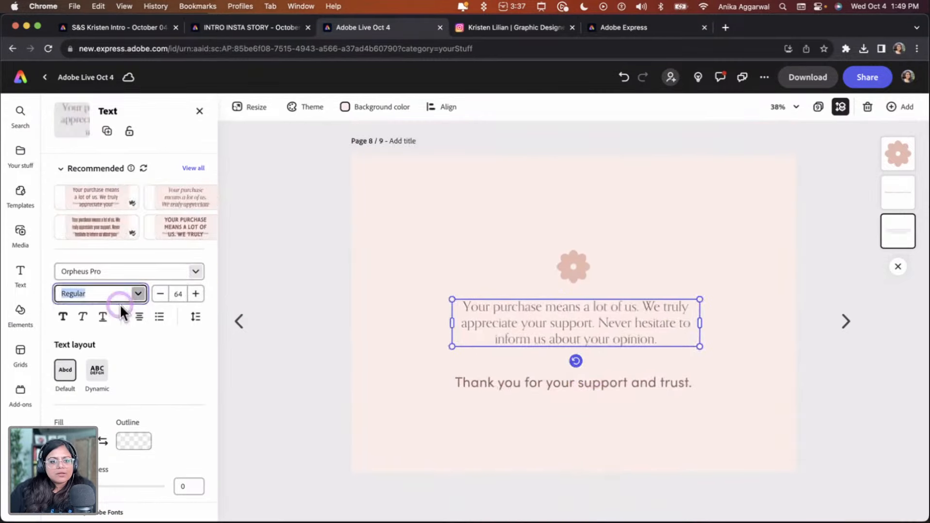
click(99, 356)
click(251, 301)
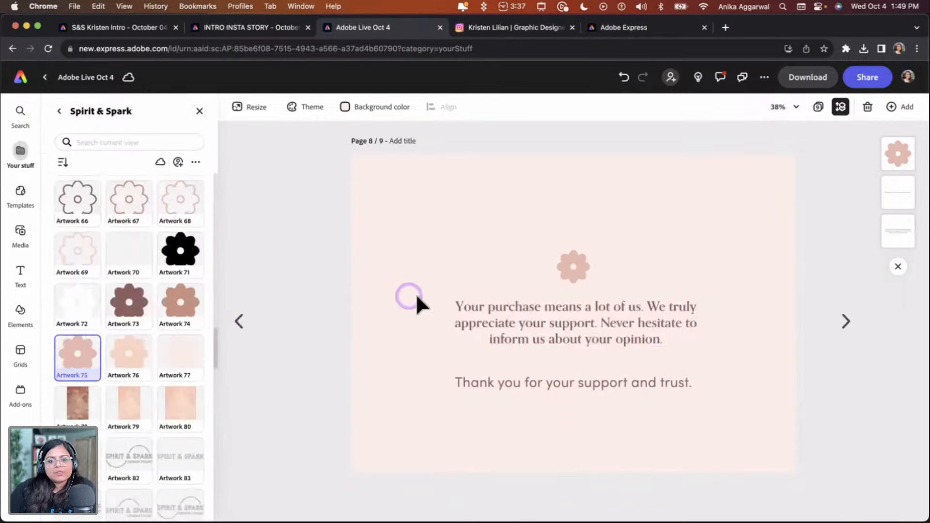
Move the flower graphic from the center toward the card's corners
click(574, 265)
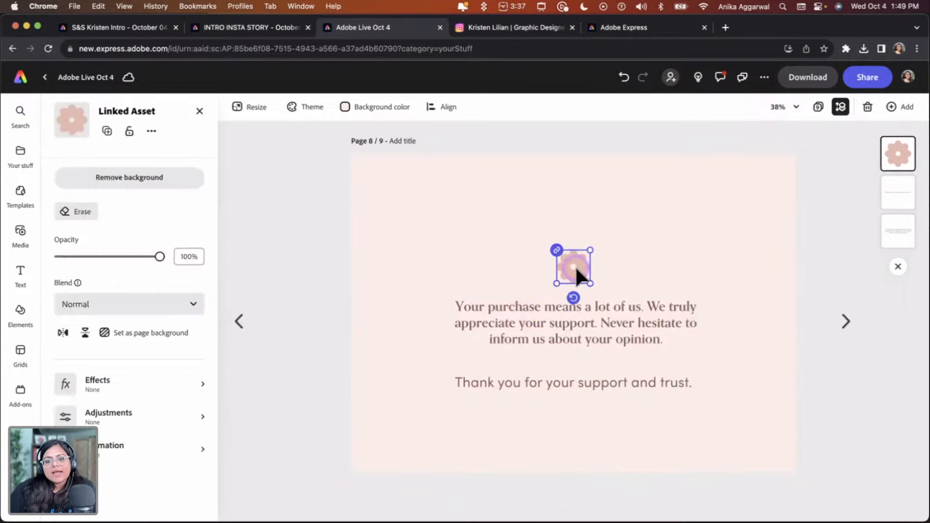
drag(574, 266, 782, 465)
click(759, 450)
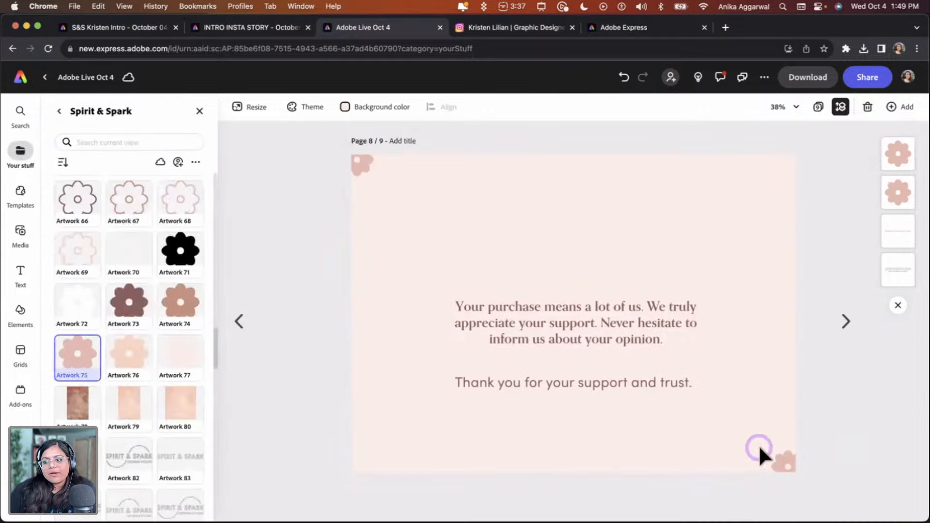
Replace the 'Thank you for your support and trust.' line with 'Get 10% off on your next purchase, use code SPARK10'
click(551, 368)
double_click(554, 380)
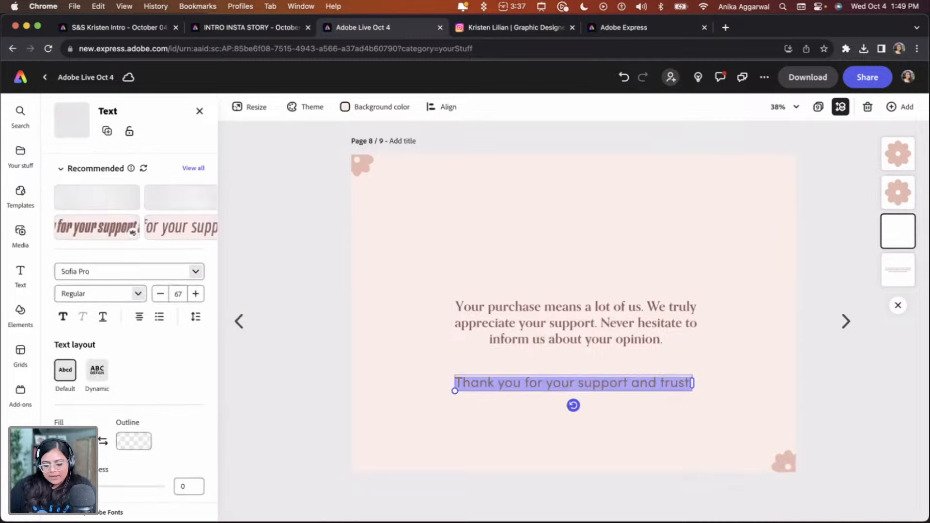
text(Get 10% off on)
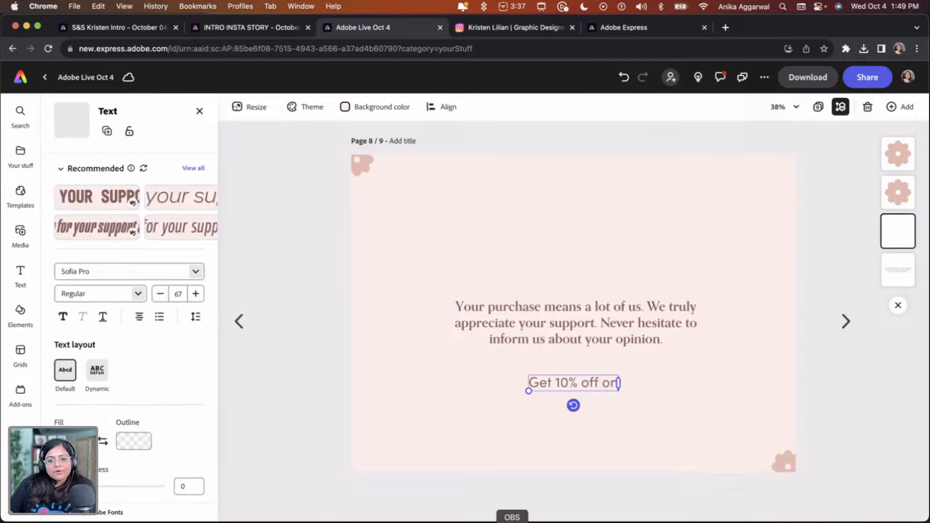
text( your next p)
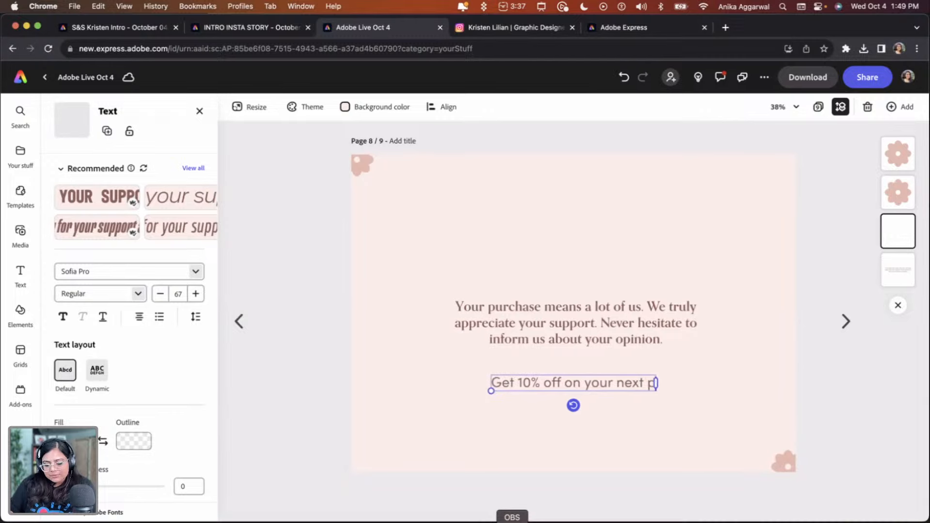
text(urchase, use code S)
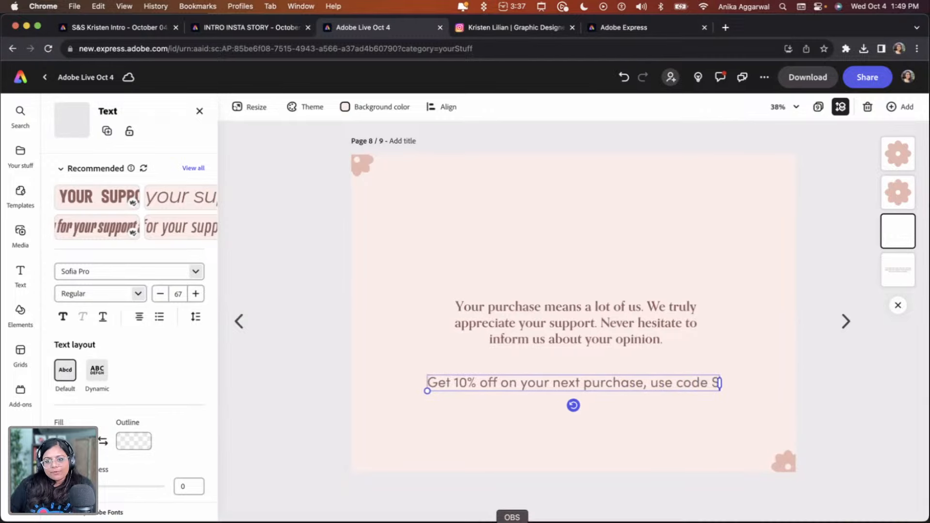
text(pARK10)
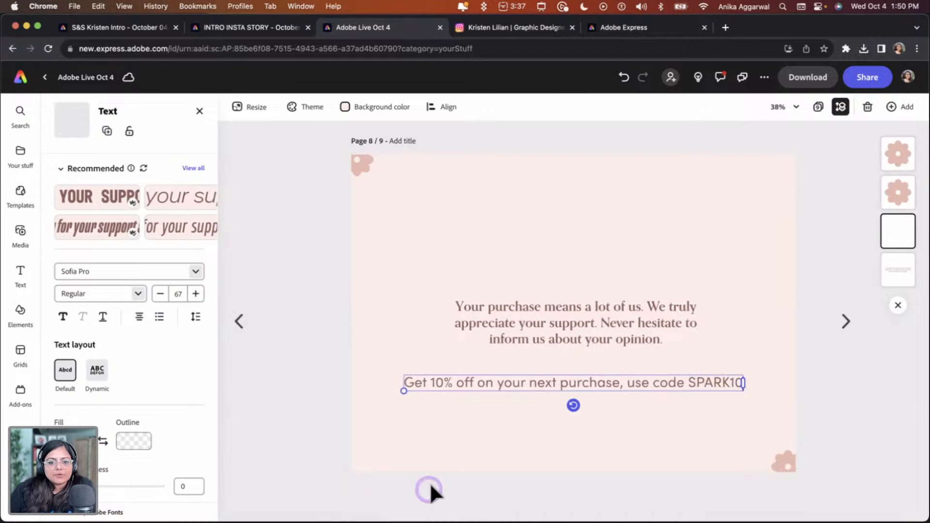
Shrink the discount line to 55 pt and move it up beneath the paragraph
drag(403, 386, 462, 384)
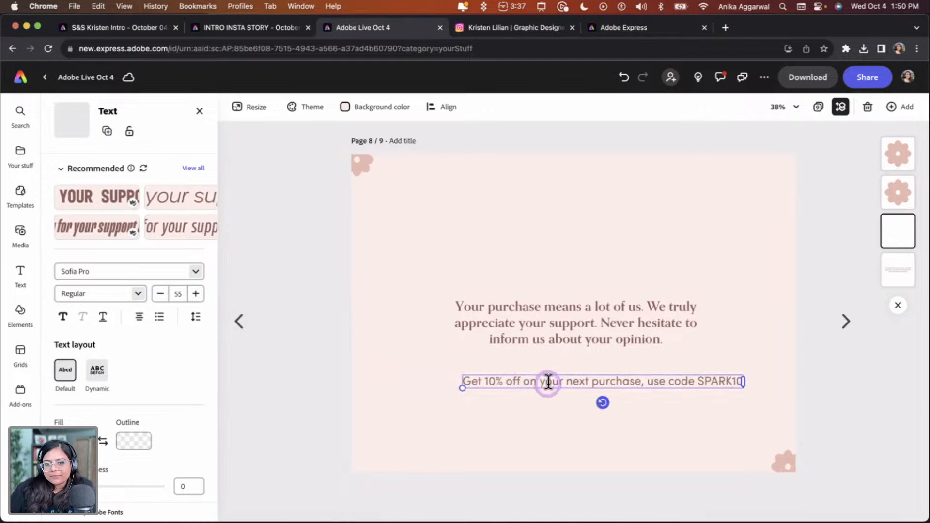
drag(569, 387, 541, 375)
click(532, 403)
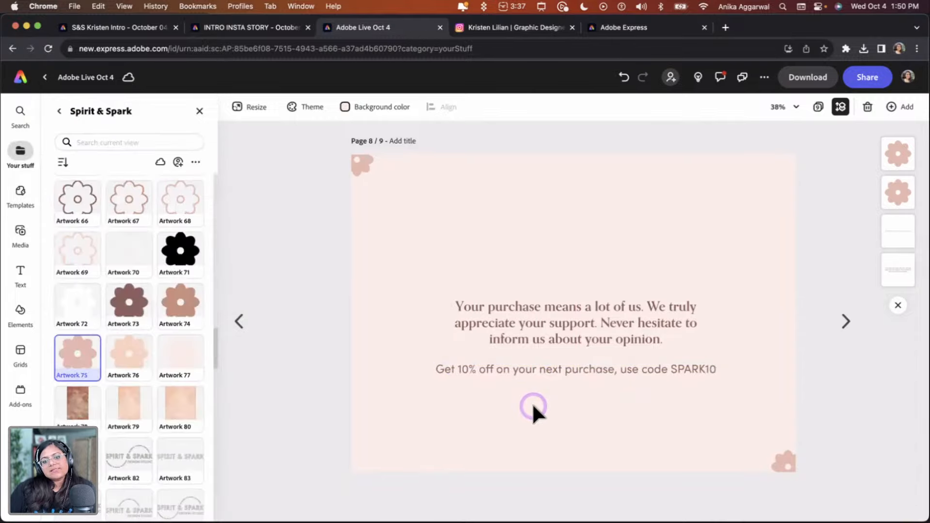
Copy the handle and website text from the page 3 card and paste it onto page 8
click(818, 109)
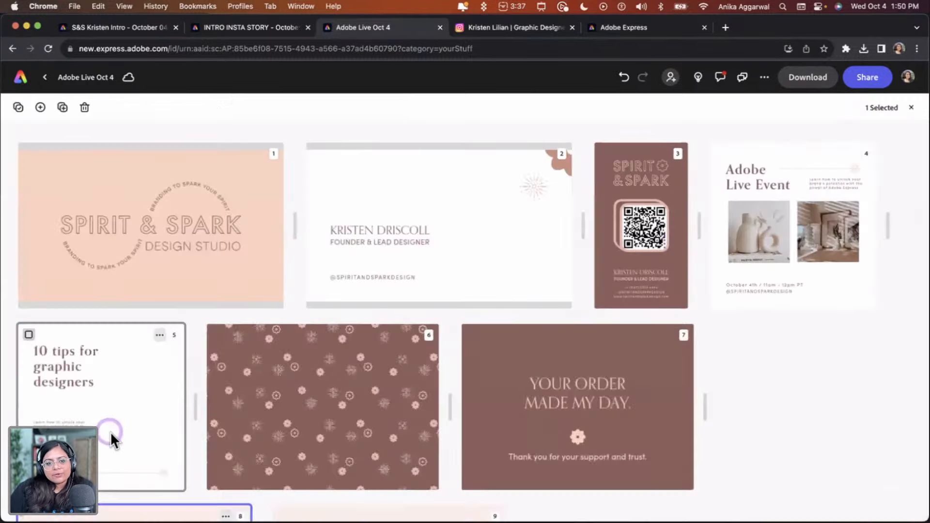
double_click(624, 248)
click(566, 457)
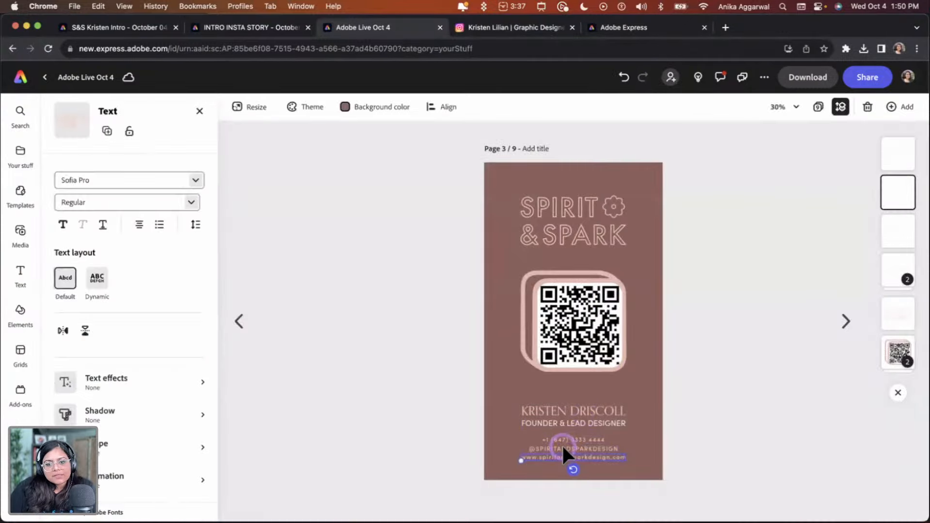
shift+click(586, 448)
click(816, 108)
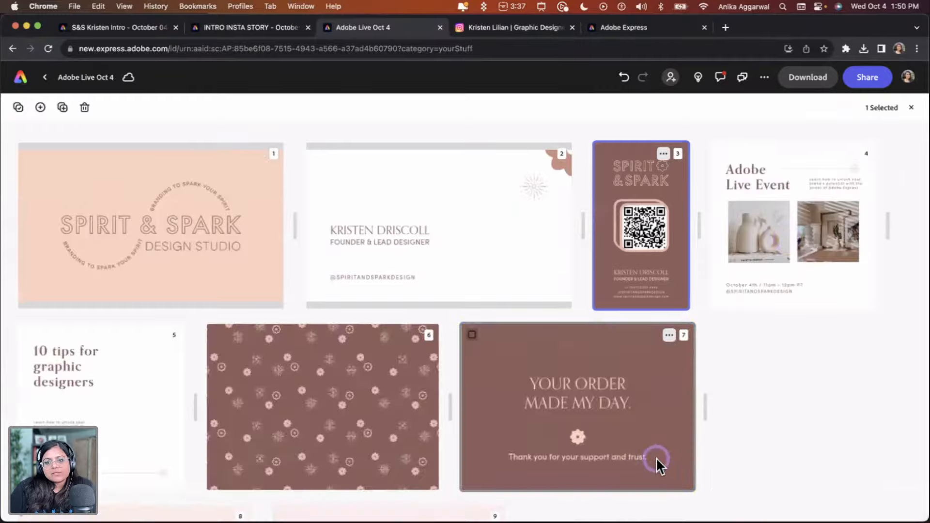
scroll(391, 401, down, 4)
double_click(240, 399)
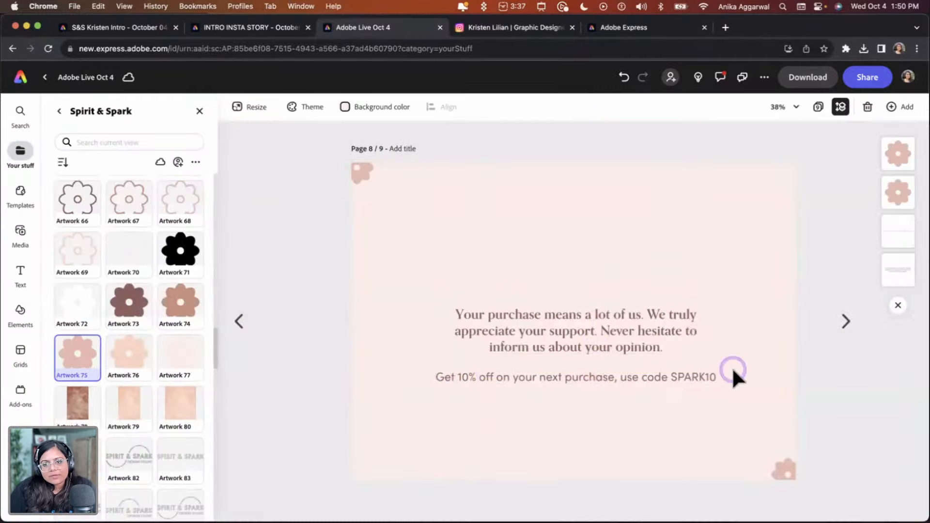
key(super+v)
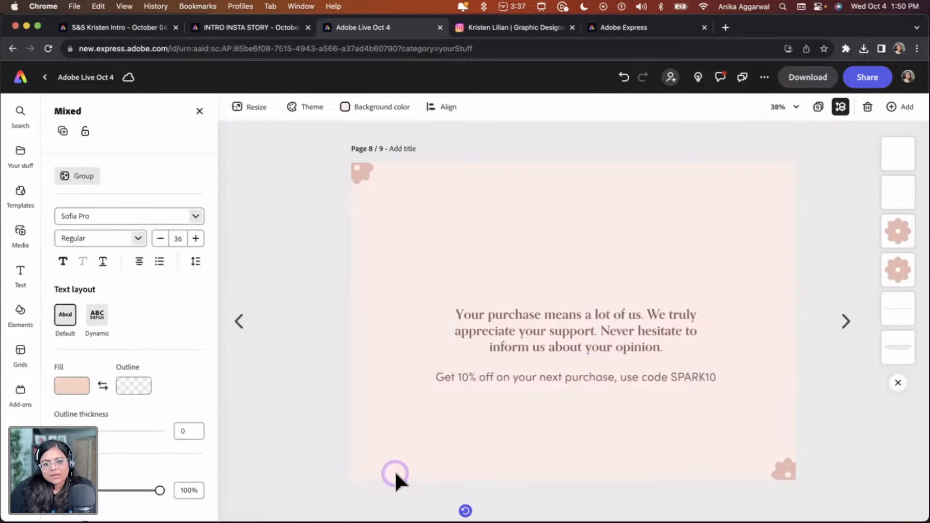
Select the pasted handle and website text and recolor it with the brown Spirit & Spark brand swatch
drag(393, 470, 711, 509)
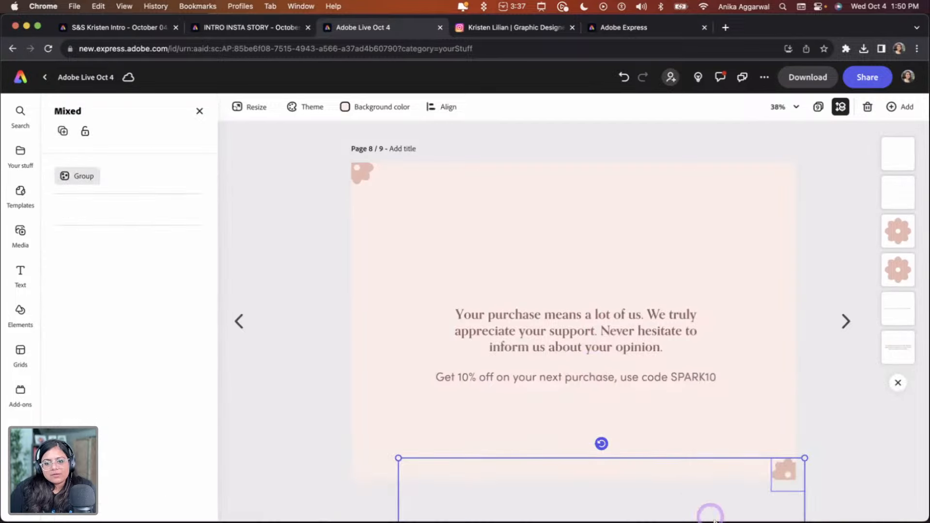
shift+click(778, 467)
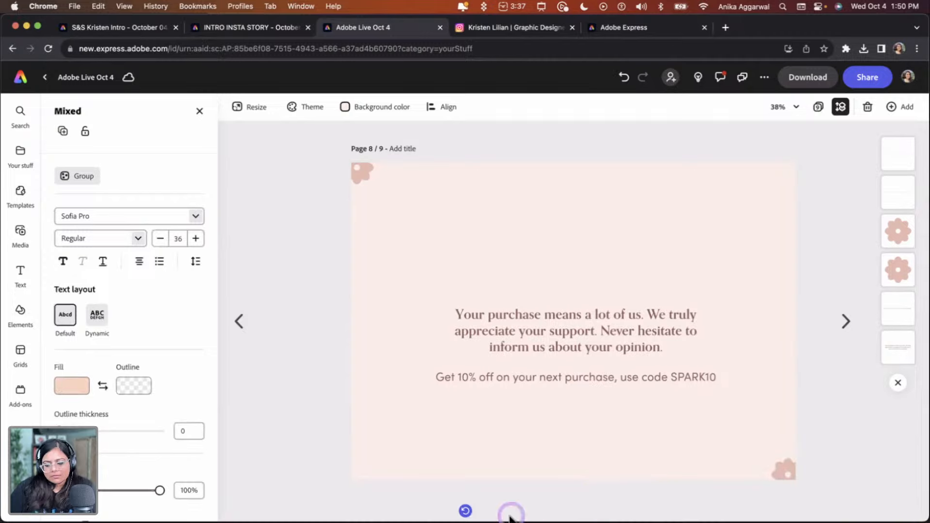
drag(509, 516, 509, 516)
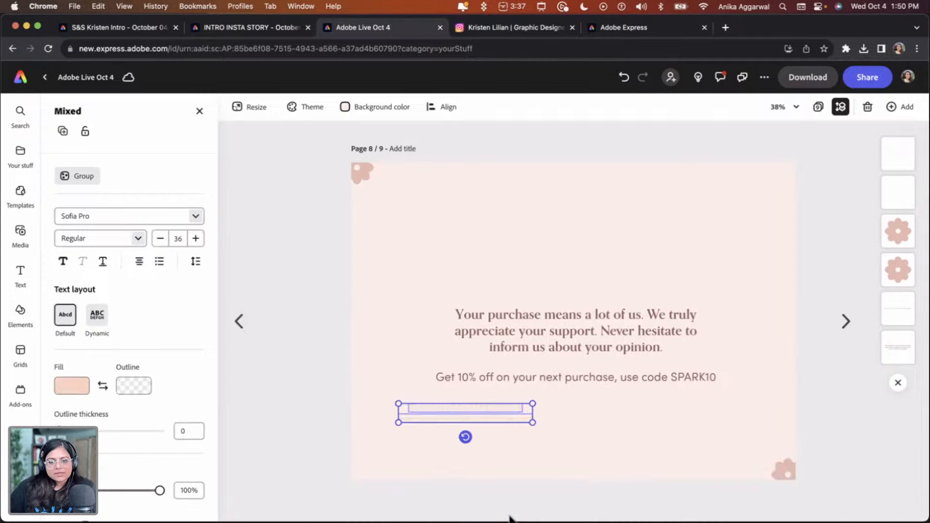
click(67, 400)
click(195, 448)
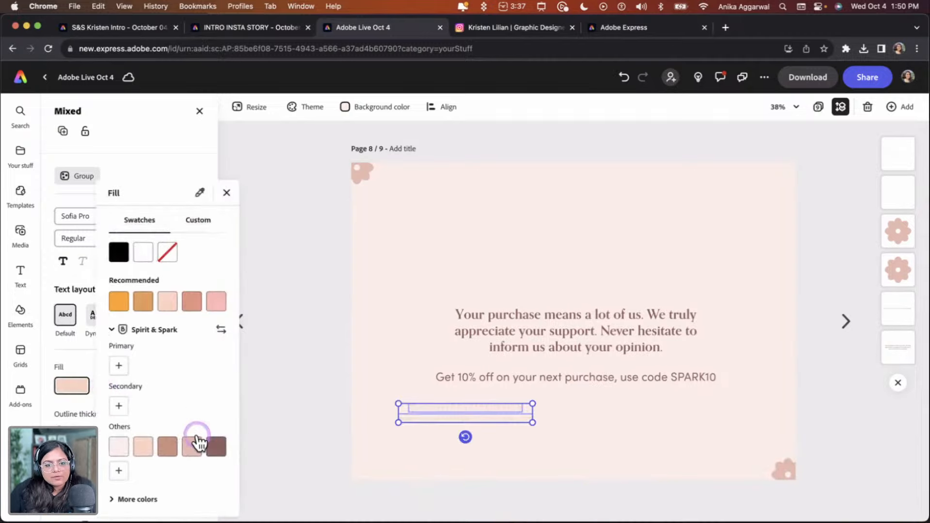
click(171, 445)
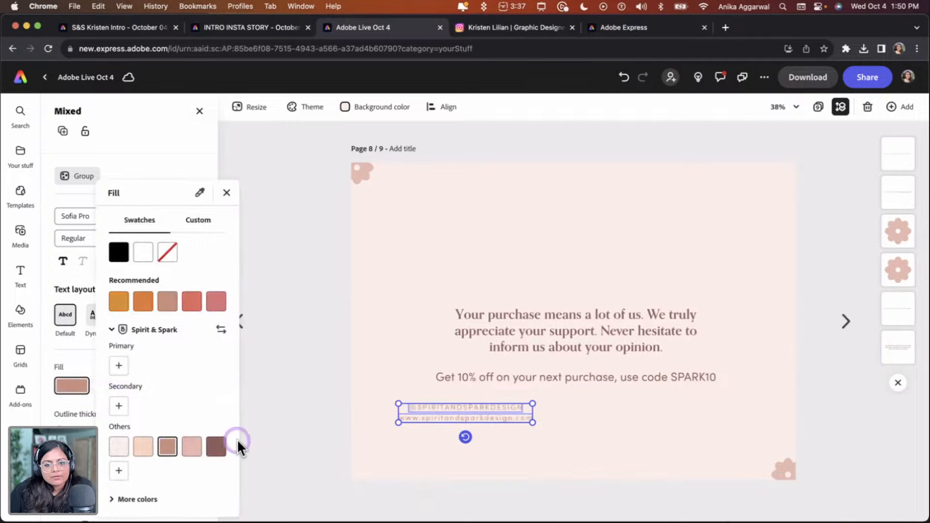
click(330, 394)
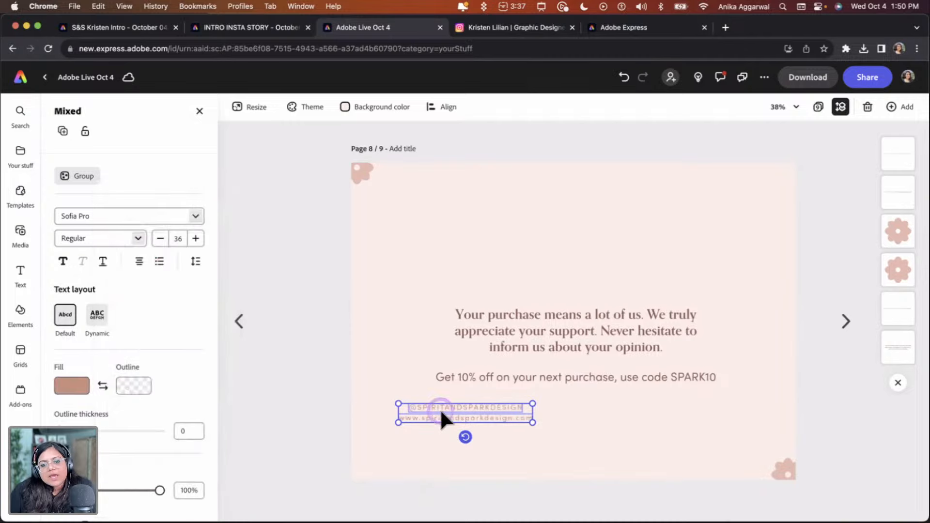
Arrange the handle and website into one row beneath the discount line, handle at left and website at right
click(447, 416)
drag(563, 410, 629, 407)
shift+click(463, 407)
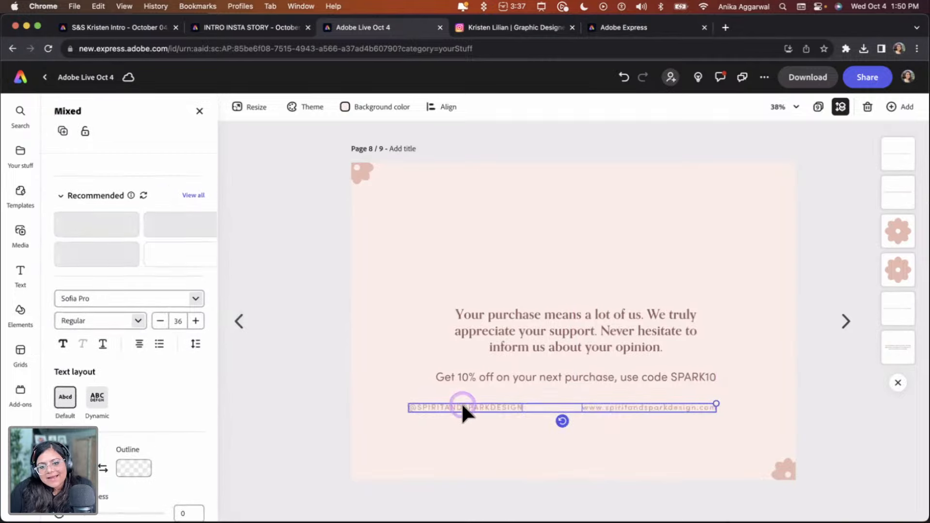
click(476, 408)
drag(476, 407, 501, 410)
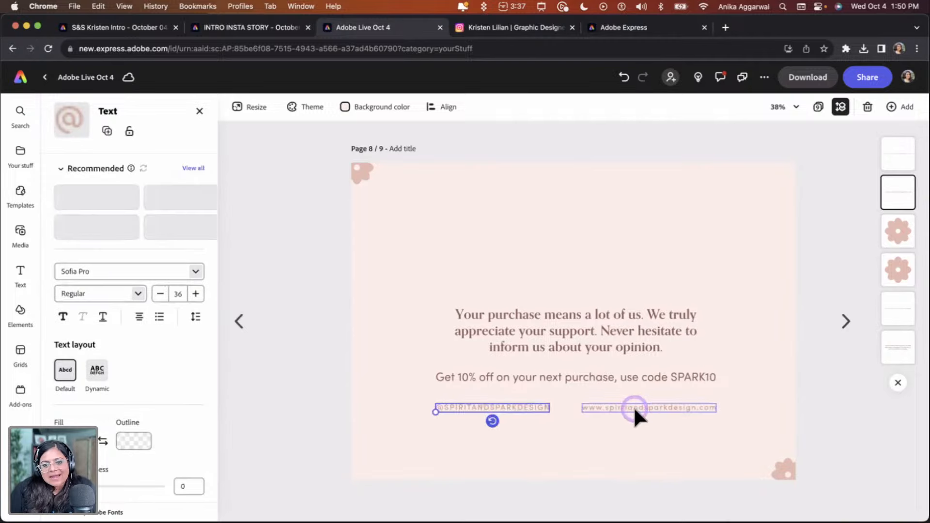
click(640, 408)
shift+click(522, 409)
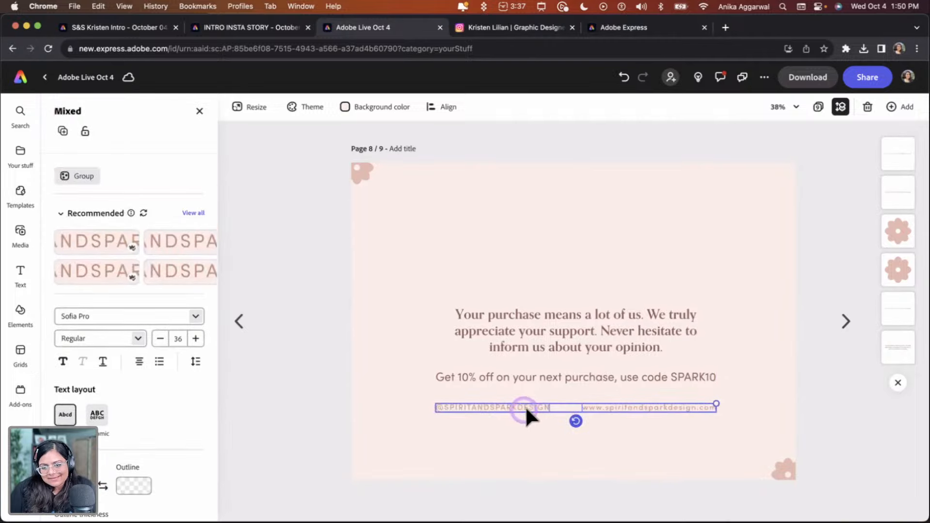
mouse_move(548, 385)
mouse_down()
mouse_move(555, 391)
mouse_move(546, 387)
mouse_up()
click(542, 439)
click(541, 290)
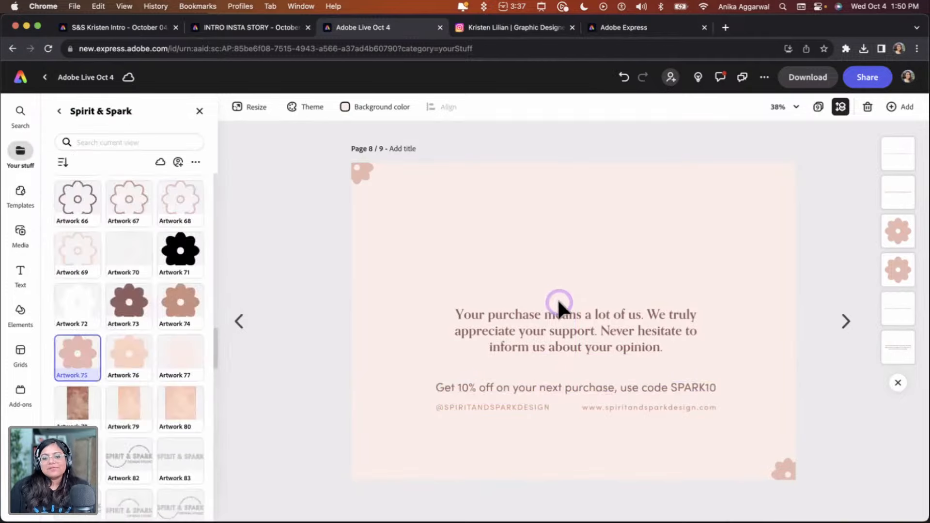
Move the main paragraph slightly up and enlarge its text box so it spans wider
click(565, 324)
drag(450, 308, 436, 295)
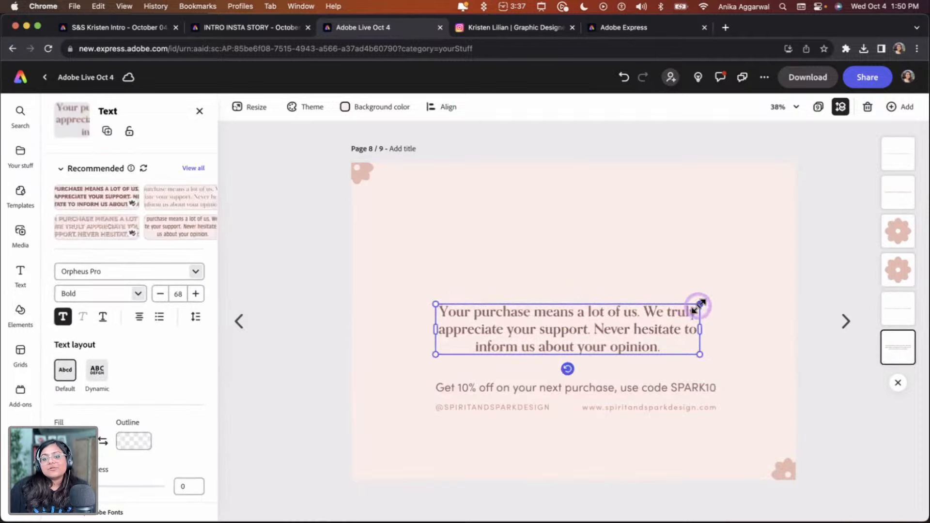
drag(698, 303, 712, 297)
click(690, 271)
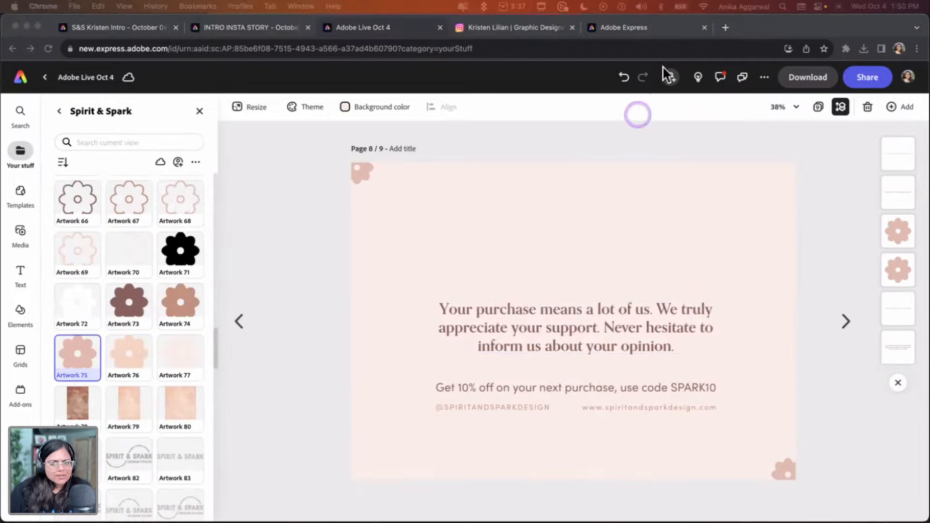
Add a new blank page 10 at the end of the project and open it for editing
click(818, 107)
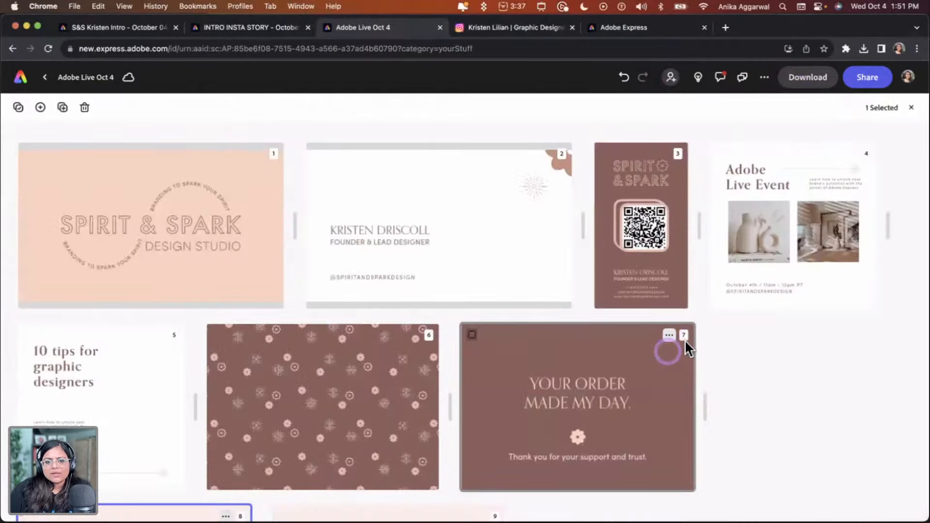
scroll(629, 378, down, 4)
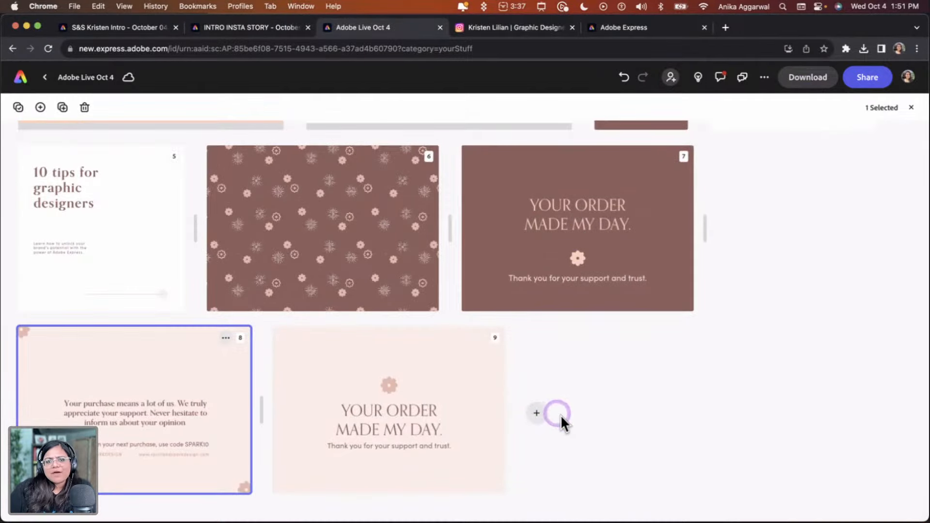
scroll(497, 433, up, 4)
scroll(496, 430, down, 4)
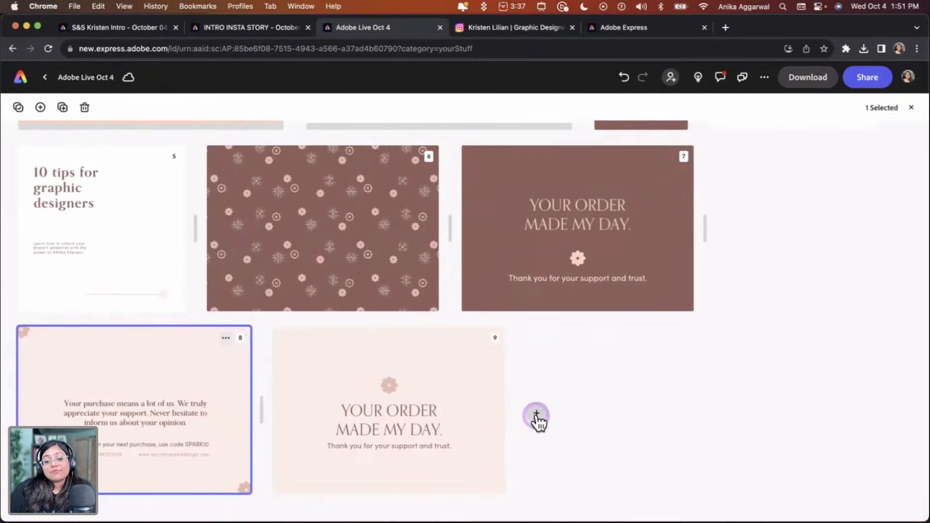
click(537, 416)
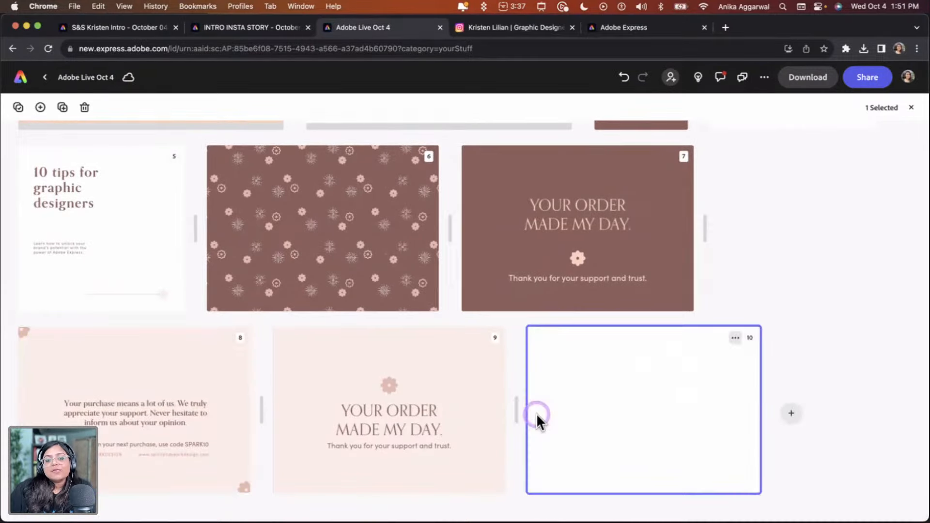
double_click(629, 381)
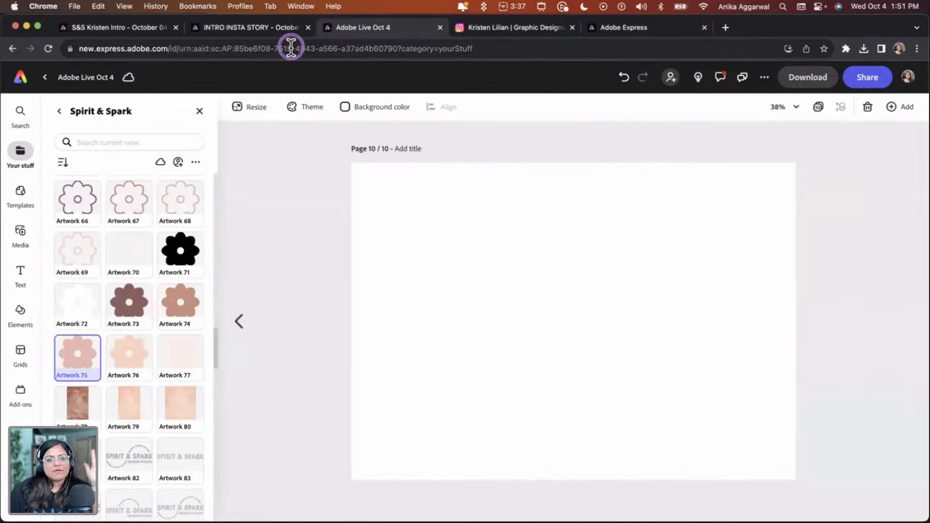
click(20, 194)
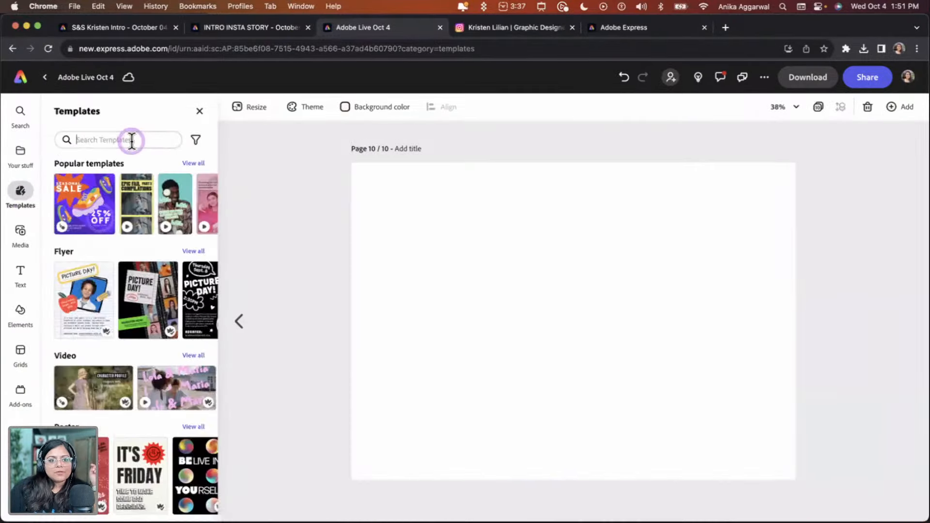
click(131, 140)
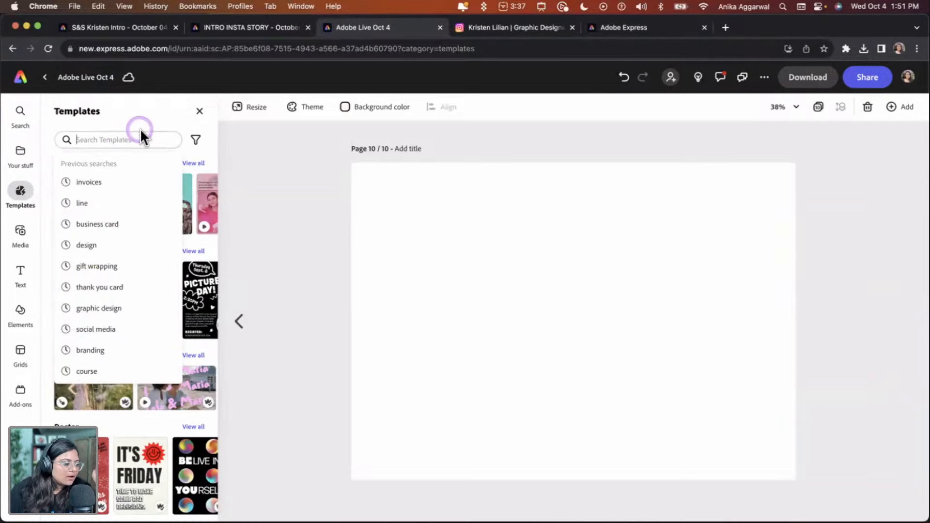
click(154, 147)
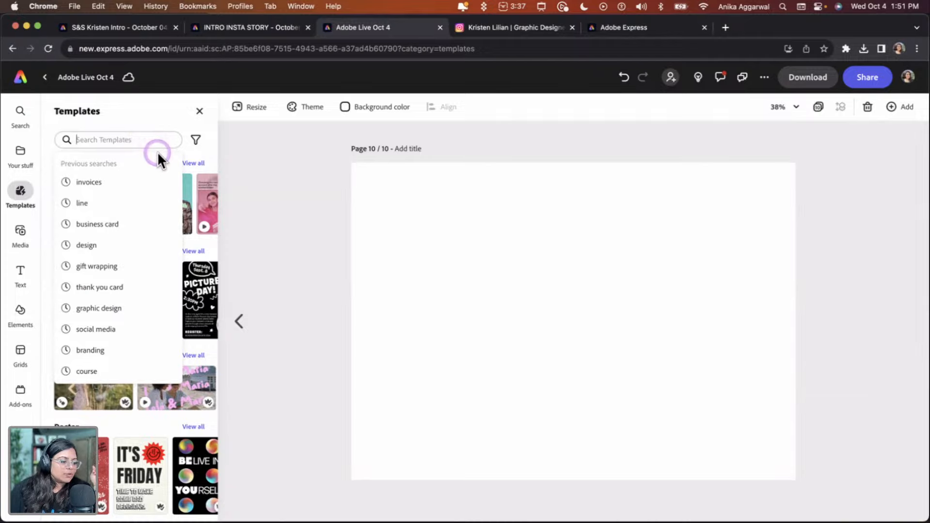
Open page 2 and copy the designer's name and founder title text lines together
click(819, 107)
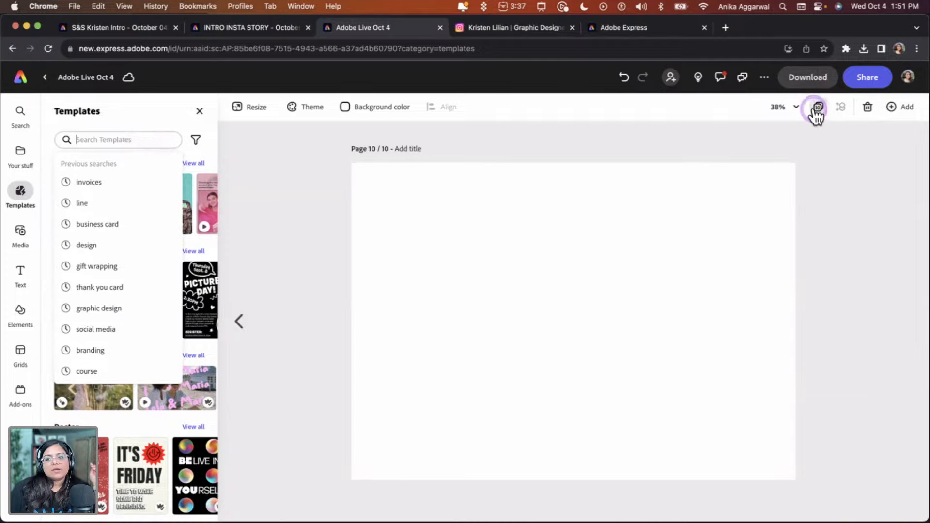
double_click(472, 236)
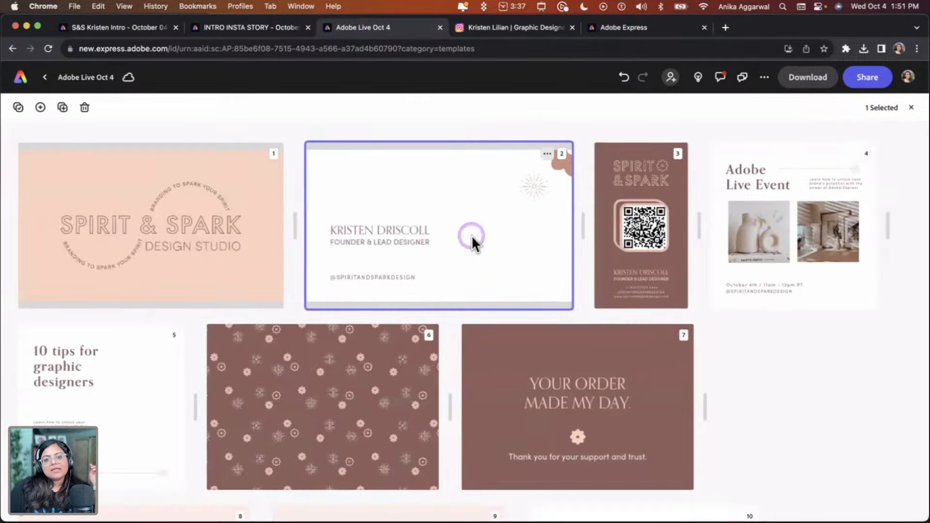
click(471, 330)
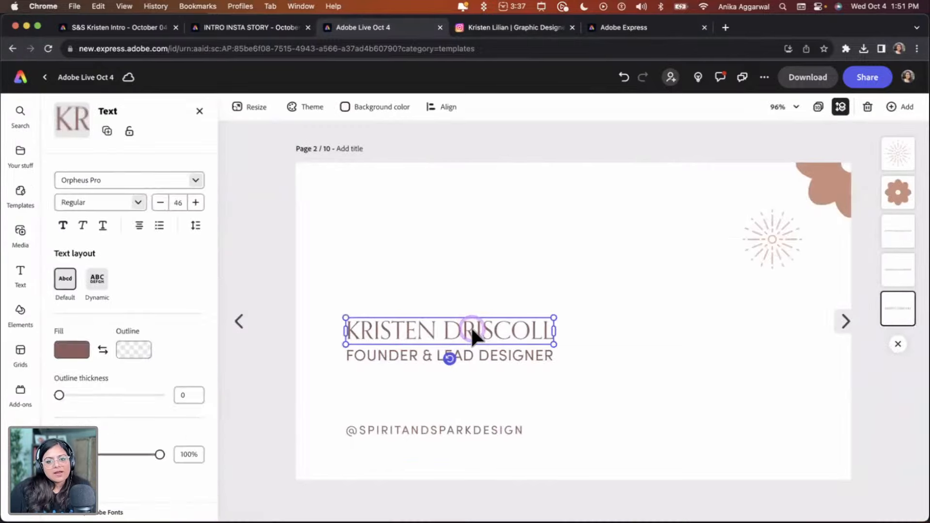
right_click(472, 329)
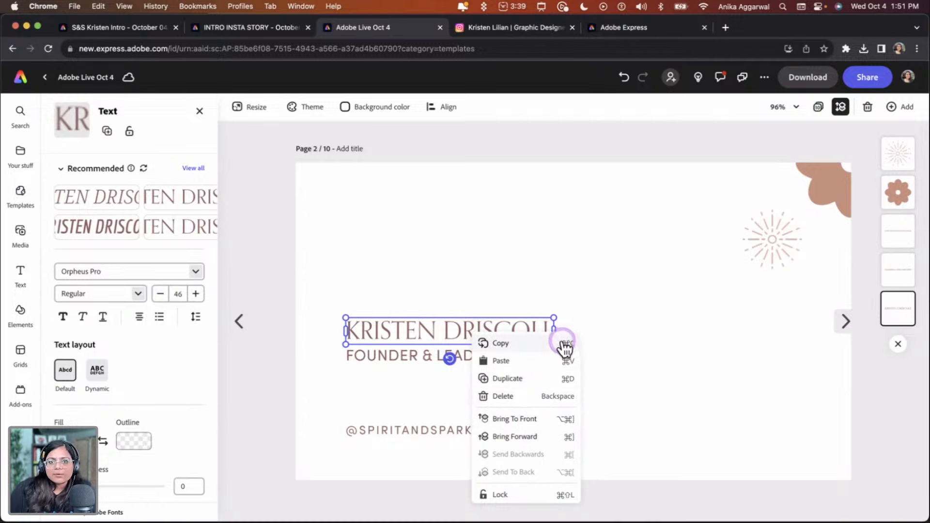
click(501, 268)
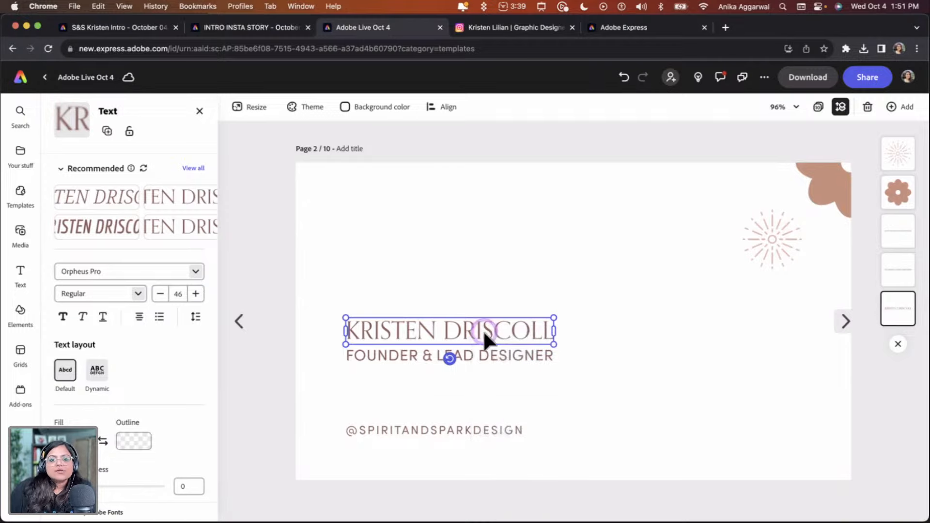
shift+click(485, 352)
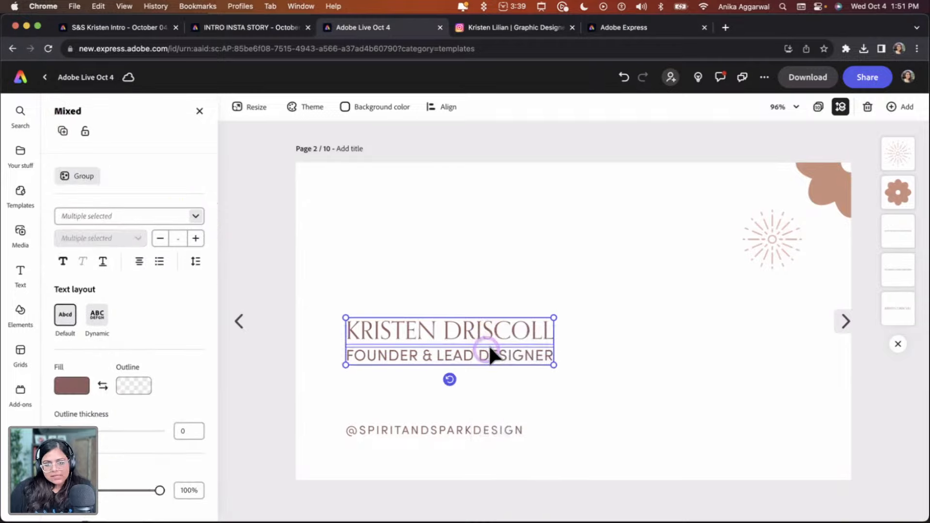
Paste the name and title onto page 10 and move them toward the page's center
click(818, 107)
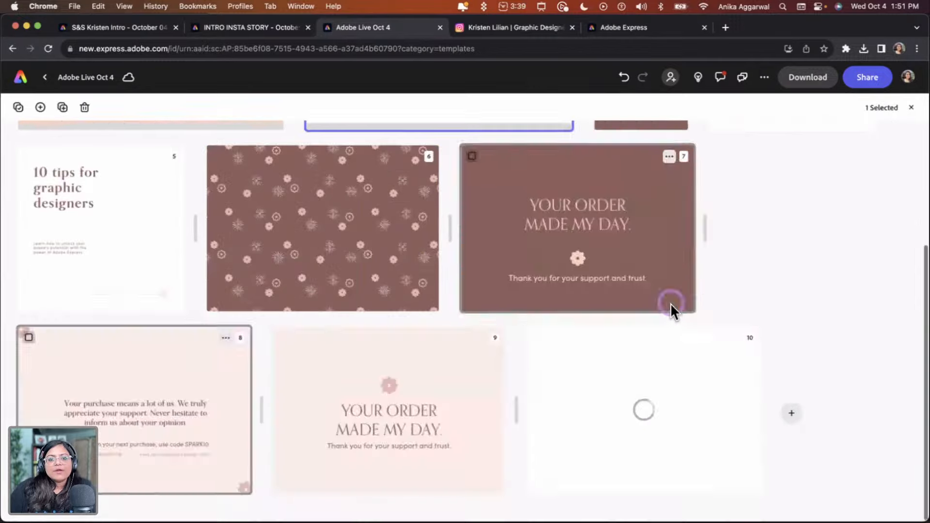
double_click(589, 407)
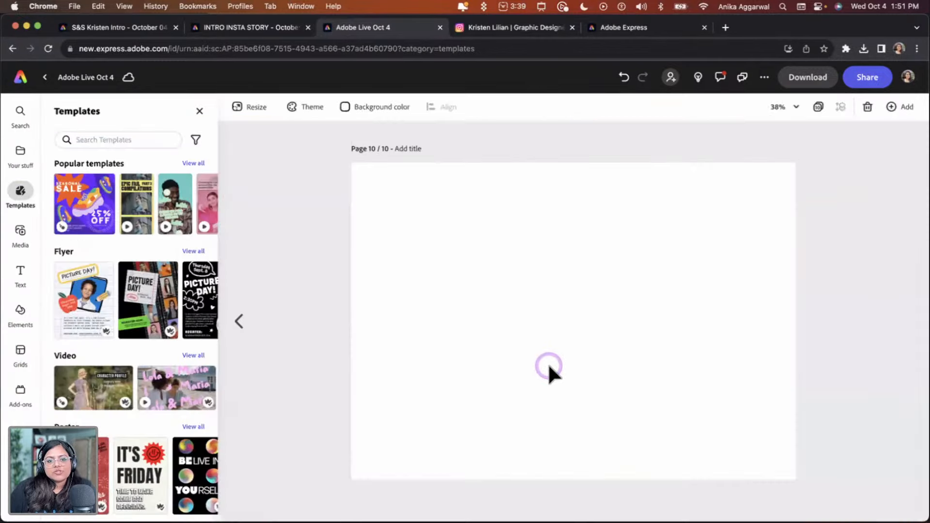
drag(451, 242, 650, 365)
click(621, 382)
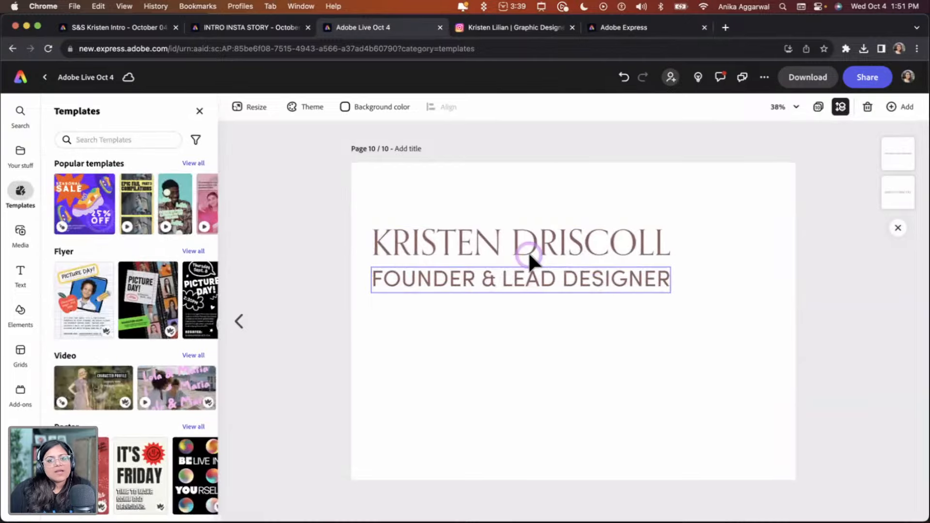
click(533, 279)
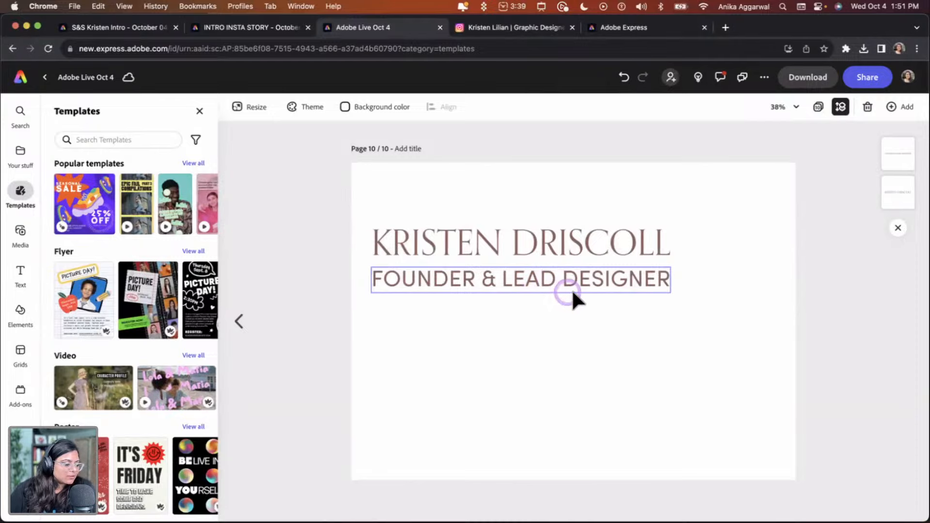
click(564, 310)
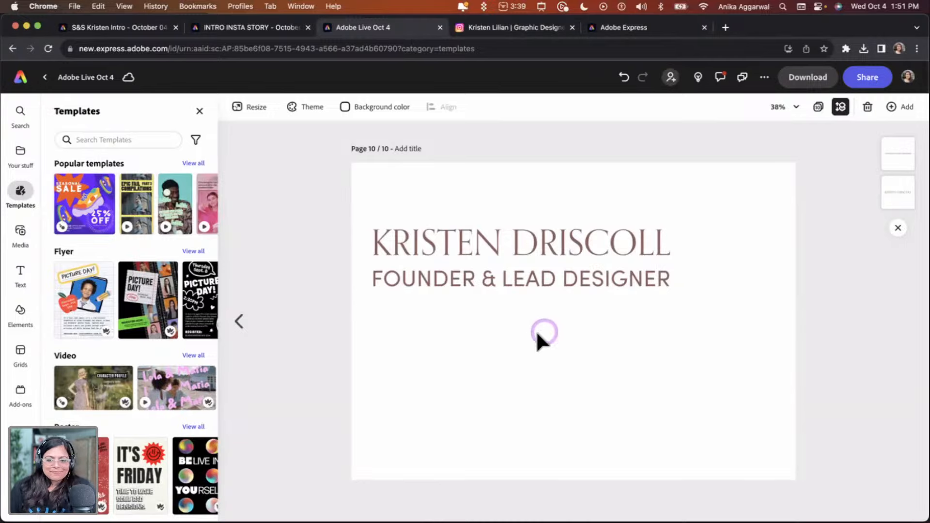
drag(538, 333, 678, 296)
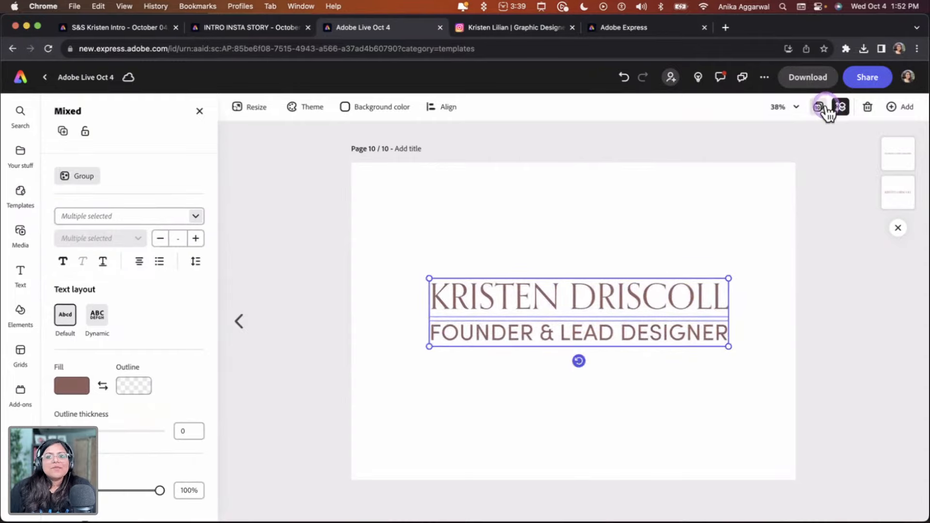
Add another blank page 11 at the end of the project
click(825, 106)
scroll(741, 295, down, 4)
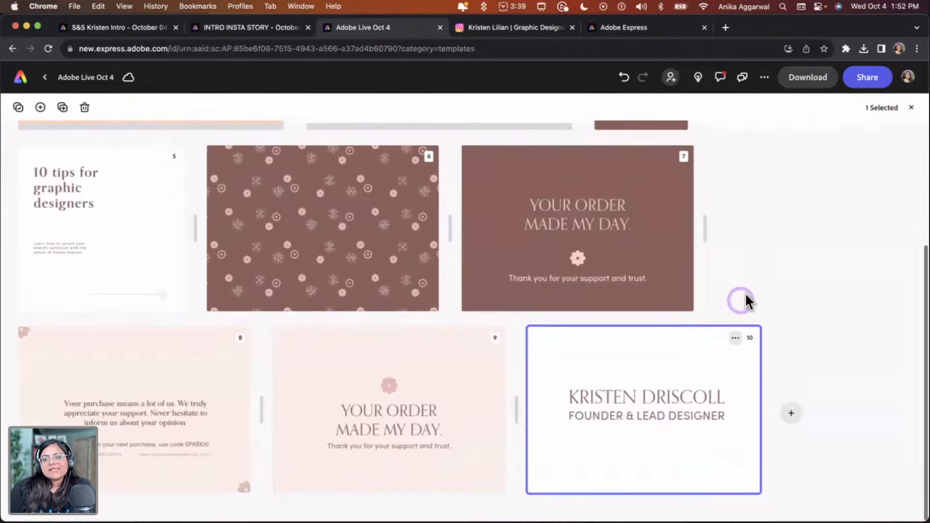
click(791, 413)
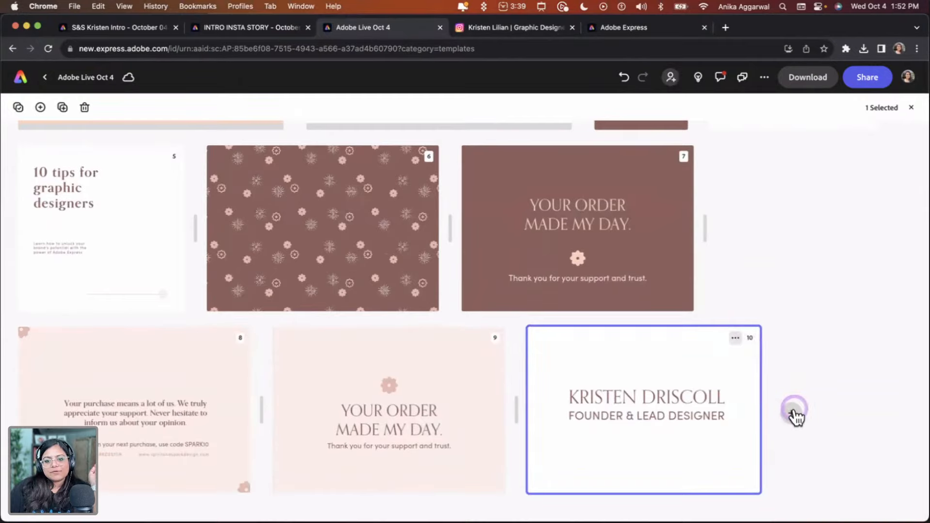
scroll(155, 470, down, 4)
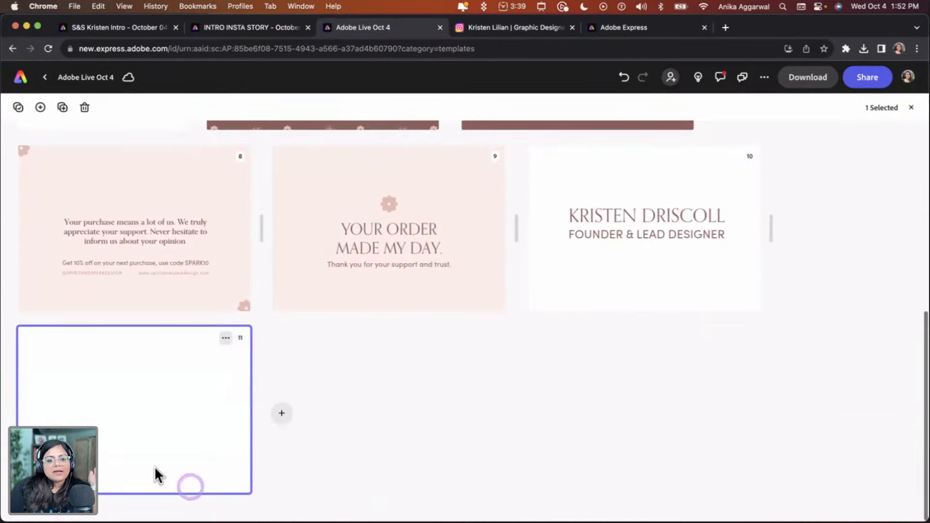
Open the new blank page, search the templates for invoices, and add the pink Henley invoice template to the project
double_click(104, 413)
click(116, 136)
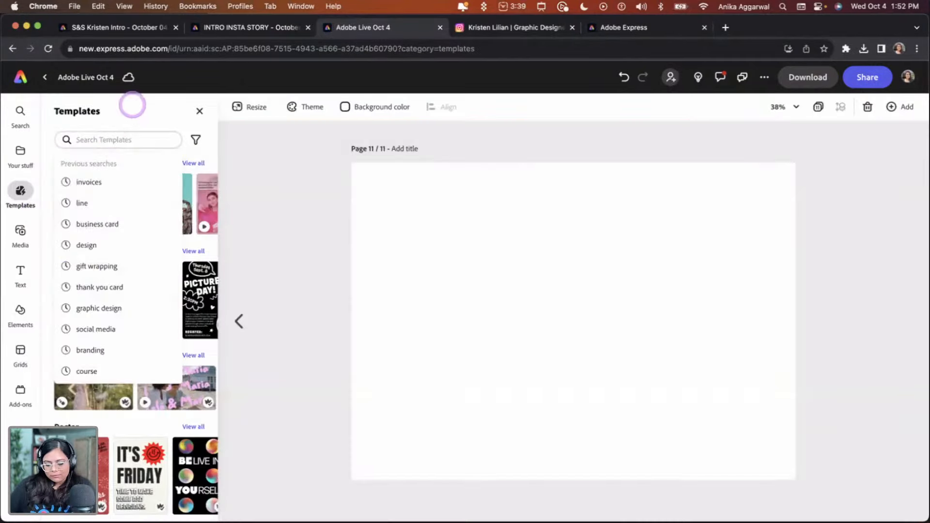
text(invoices)
key(Return)
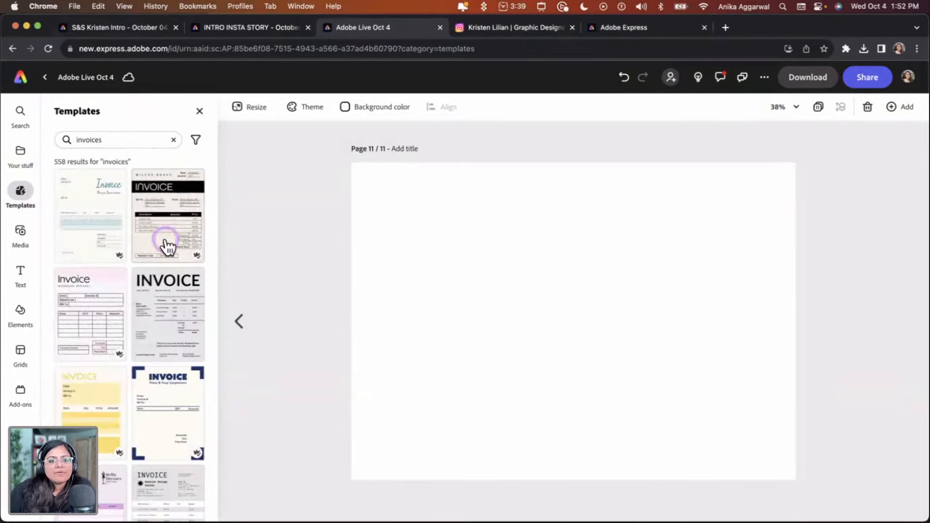
scroll(116, 339, down, 10)
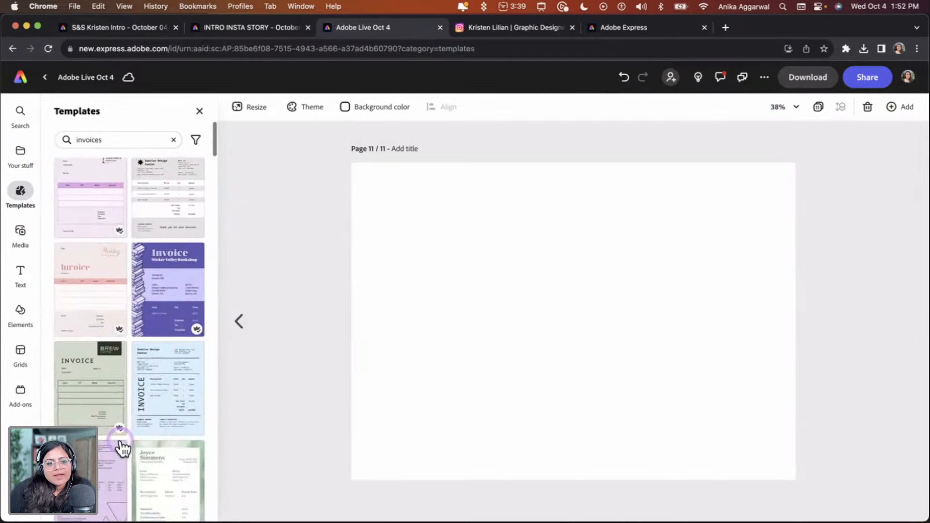
click(91, 277)
click(649, 474)
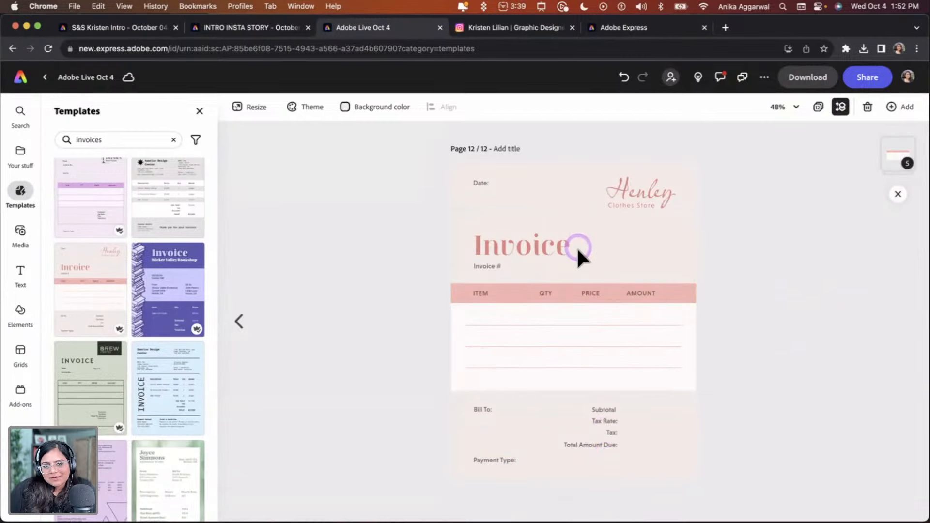
Select the invoice template's group and ungroup it
click(525, 288)
click(98, 179)
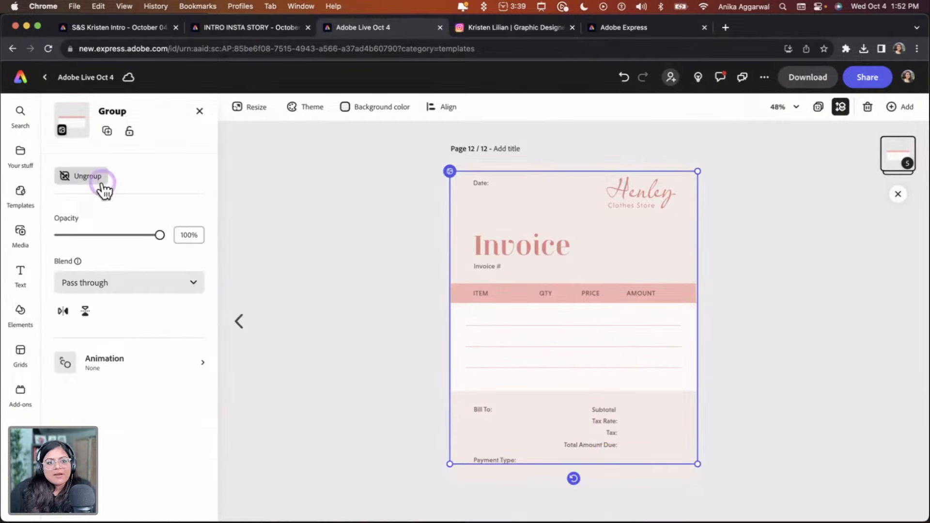
click(403, 246)
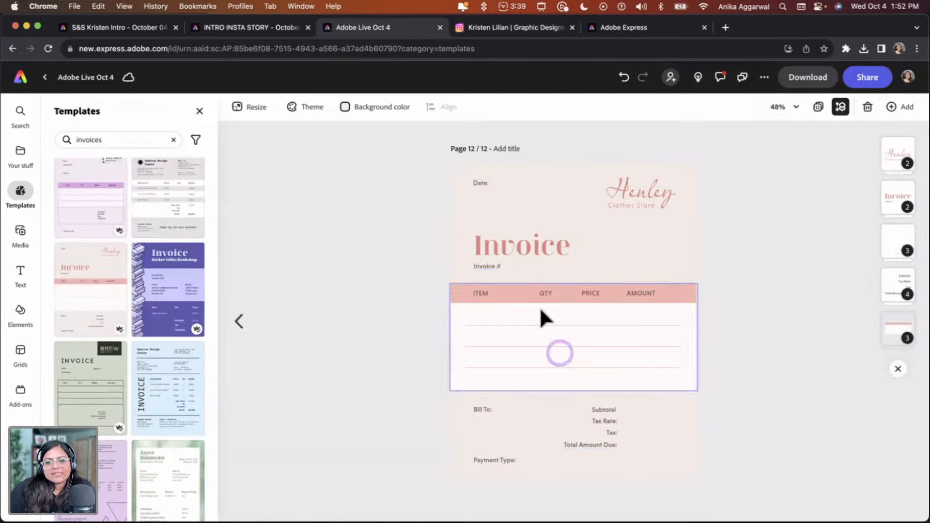
Change the fill of the invoice table's header bar to a Spirit & Spark brand color
click(505, 293)
click(504, 290)
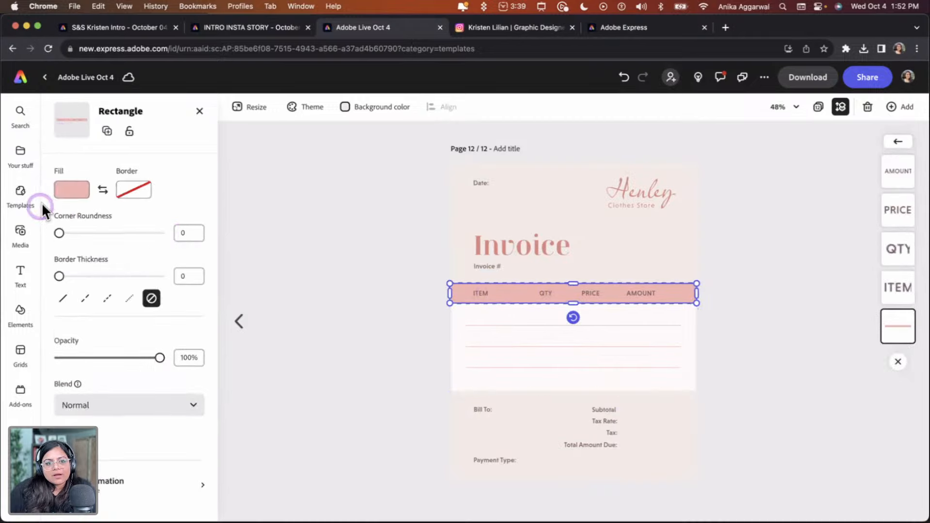
click(73, 190)
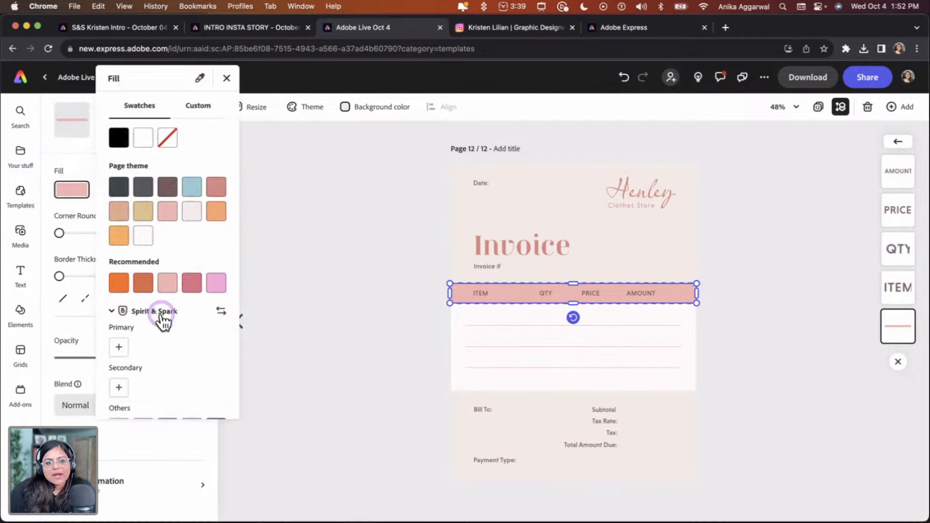
scroll(163, 317, down, 3)
click(217, 348)
click(199, 348)
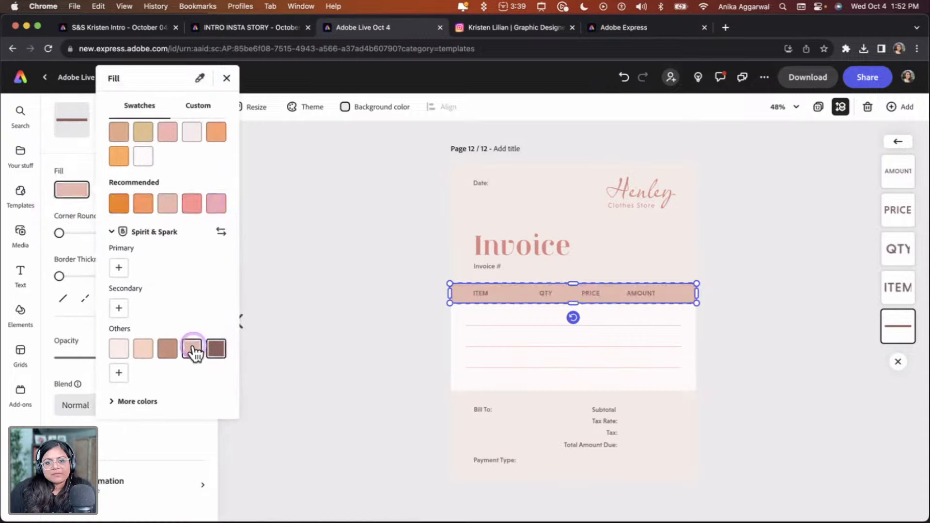
click(295, 287)
click(496, 364)
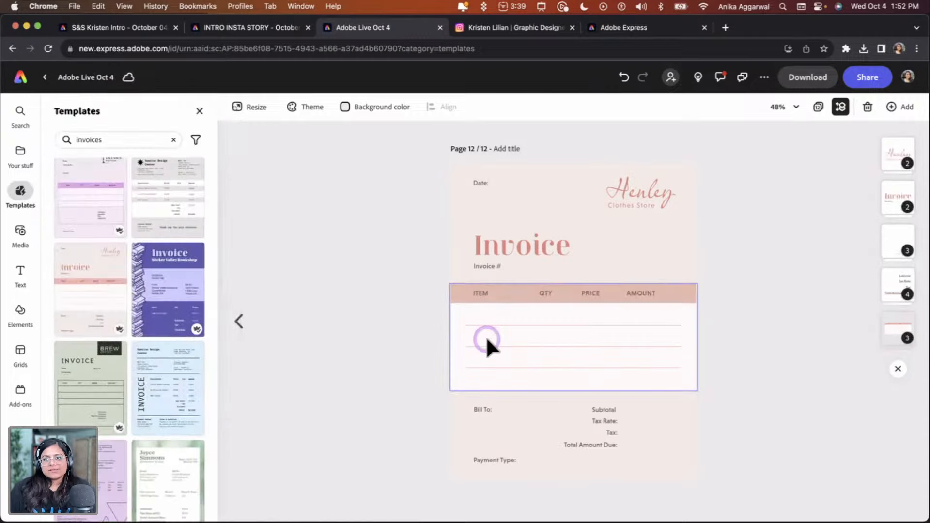
Delete the Henley logo from the invoice's top corner
click(726, 232)
click(657, 199)
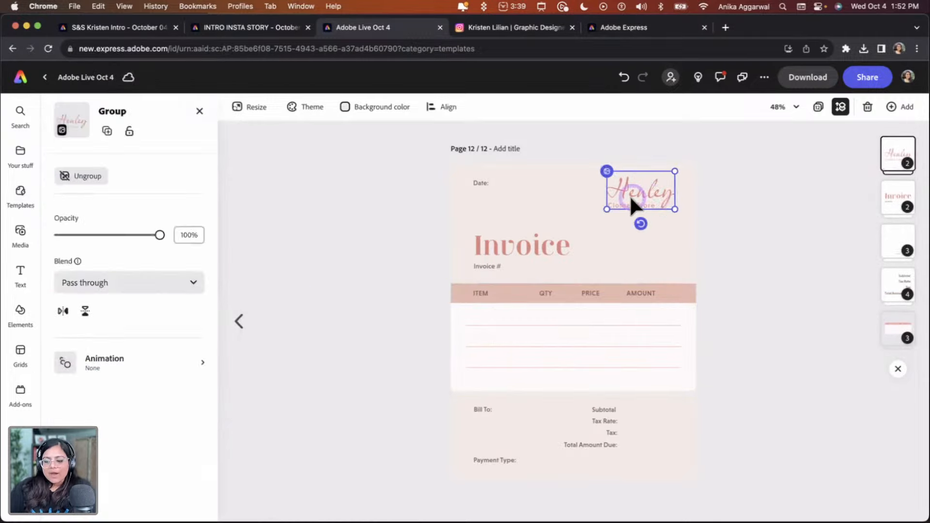
key(Delete)
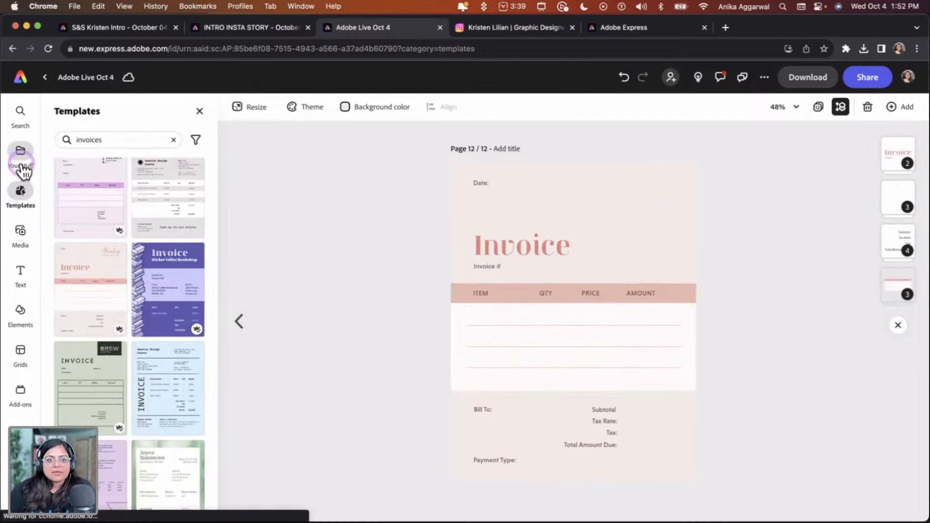
Insert the Spirit & Spark Design Studio logo artwork from the brand library and place it at the invoice's top right
click(20, 154)
click(111, 140)
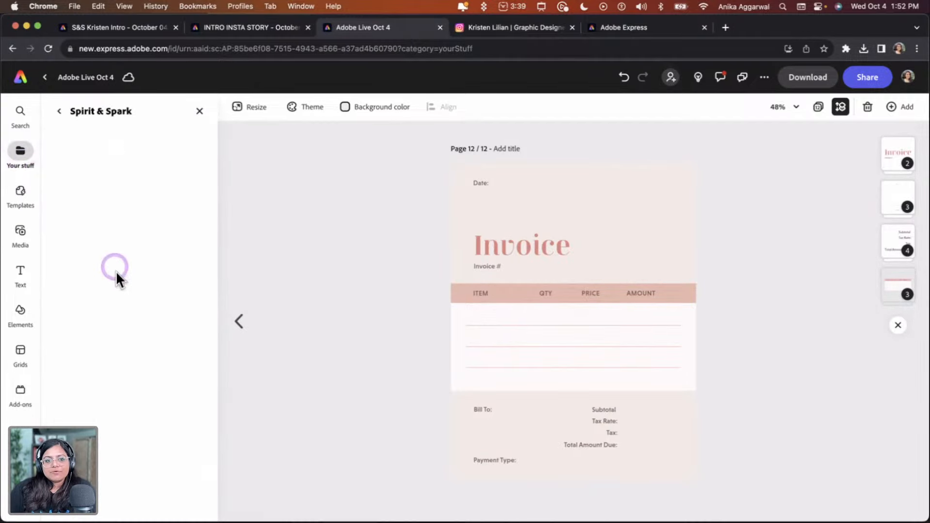
scroll(151, 339, down, 2)
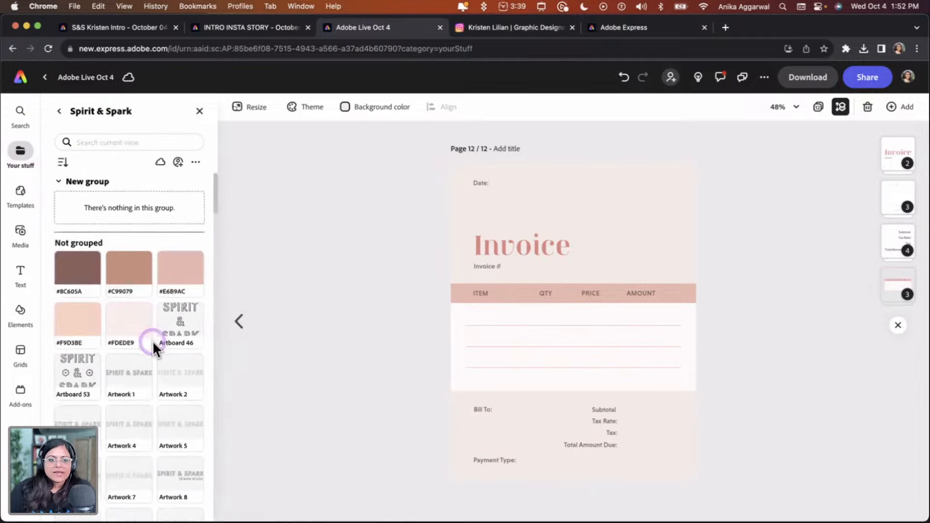
scroll(154, 356, down, 5)
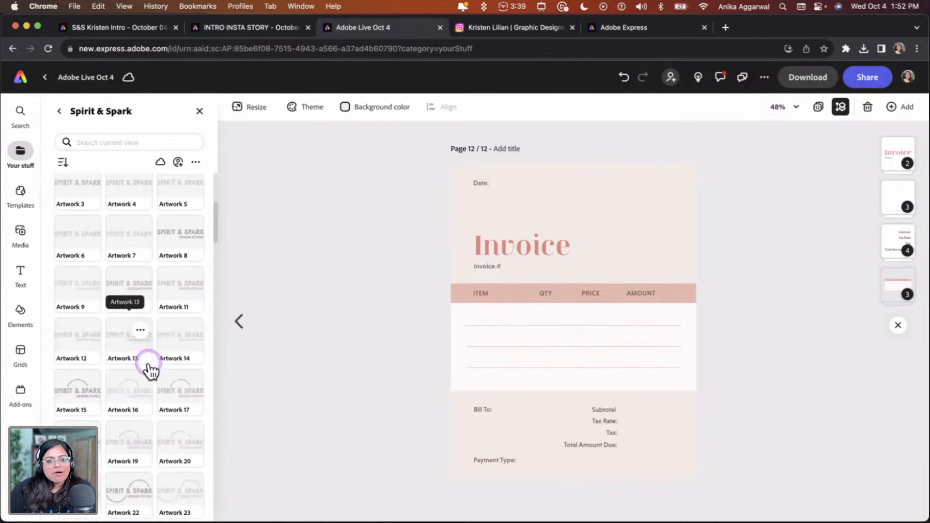
click(75, 406)
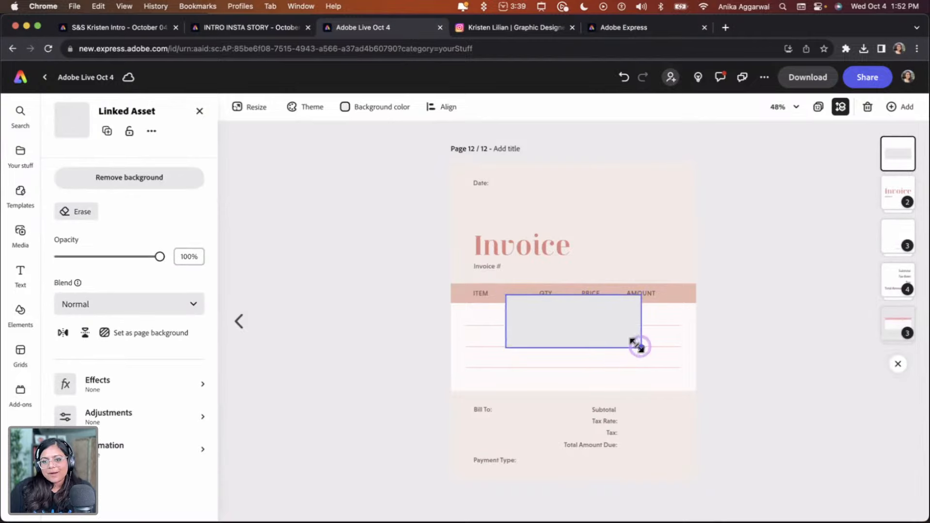
drag(571, 329, 635, 210)
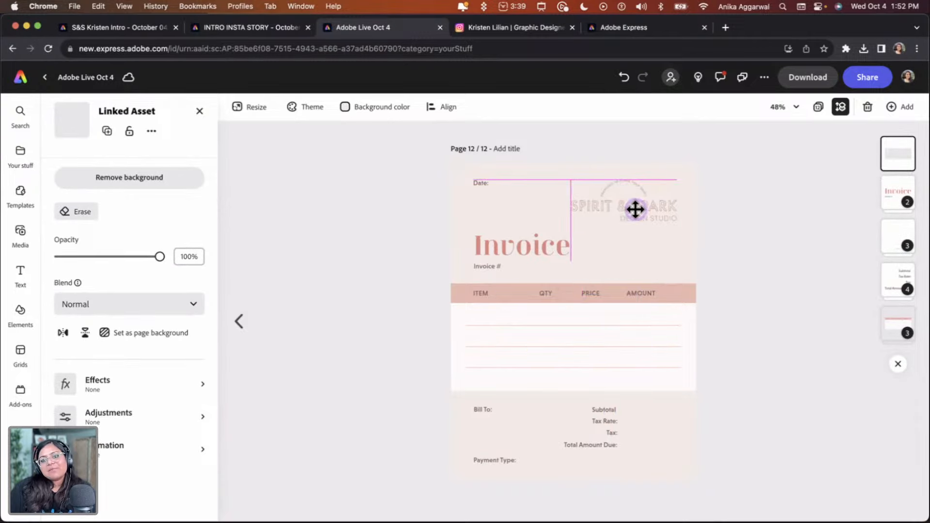
click(742, 214)
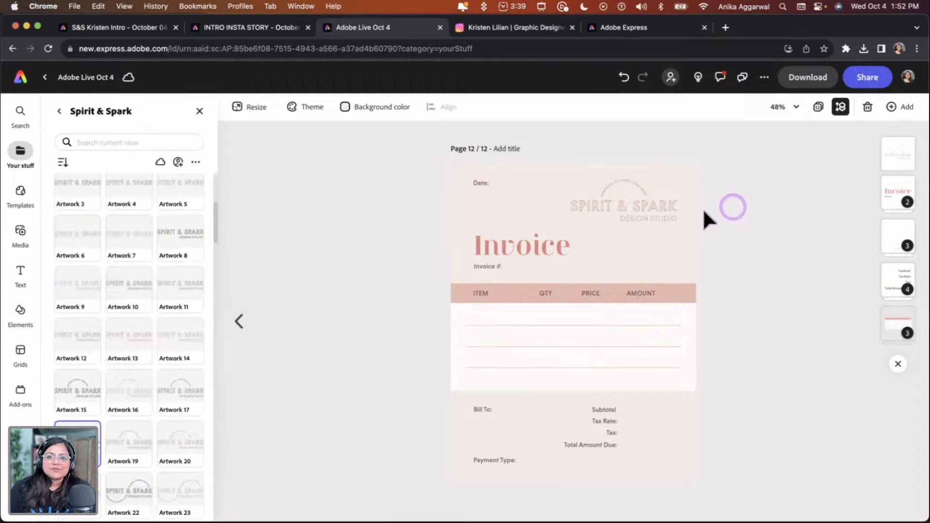
Review the project's pages one by one, starting from page 1
click(818, 107)
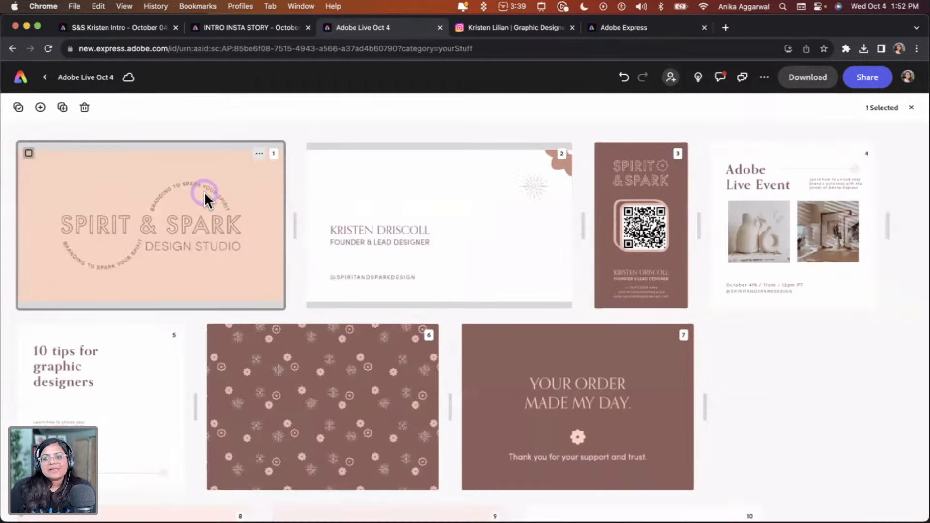
double_click(204, 192)
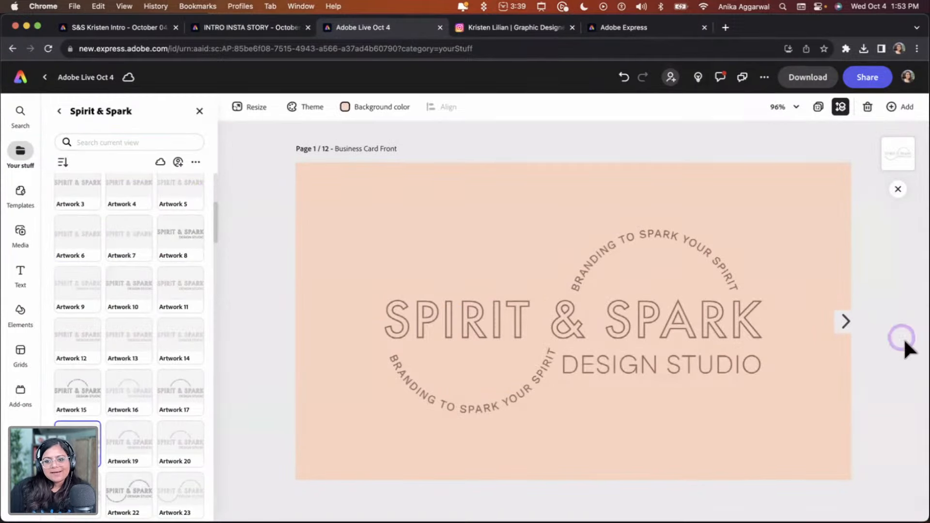
click(847, 319)
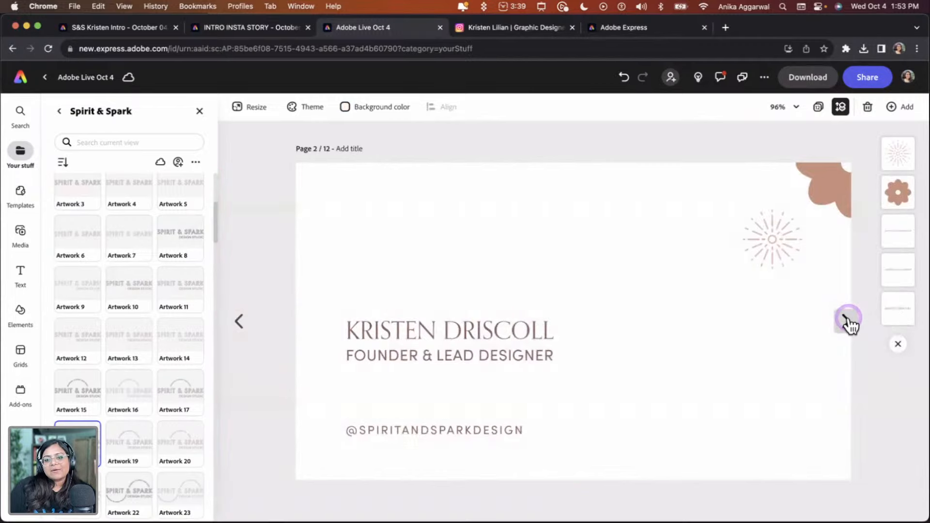
click(847, 320)
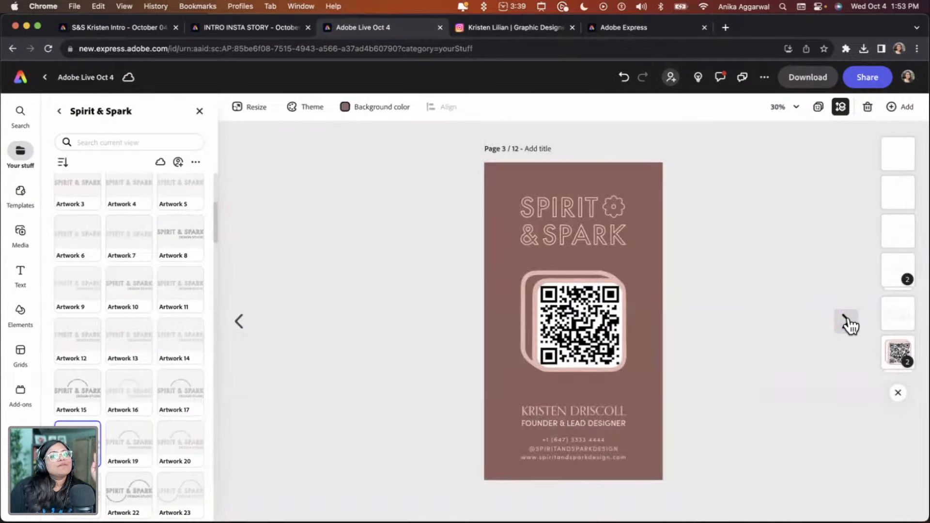
click(848, 320)
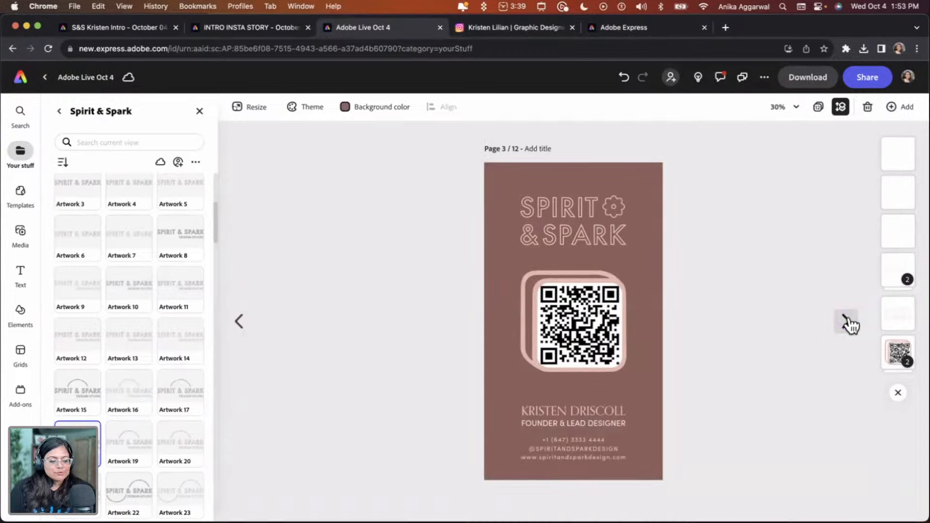
click(849, 321)
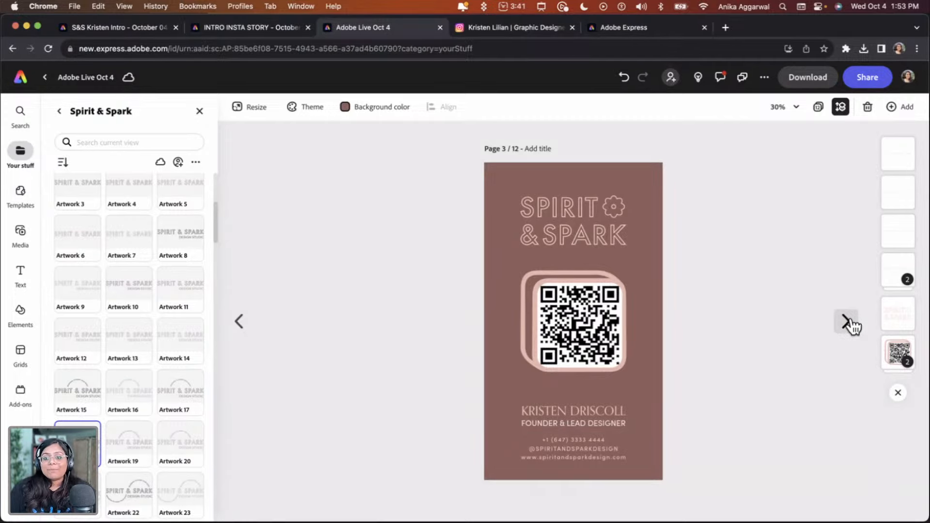
click(847, 322)
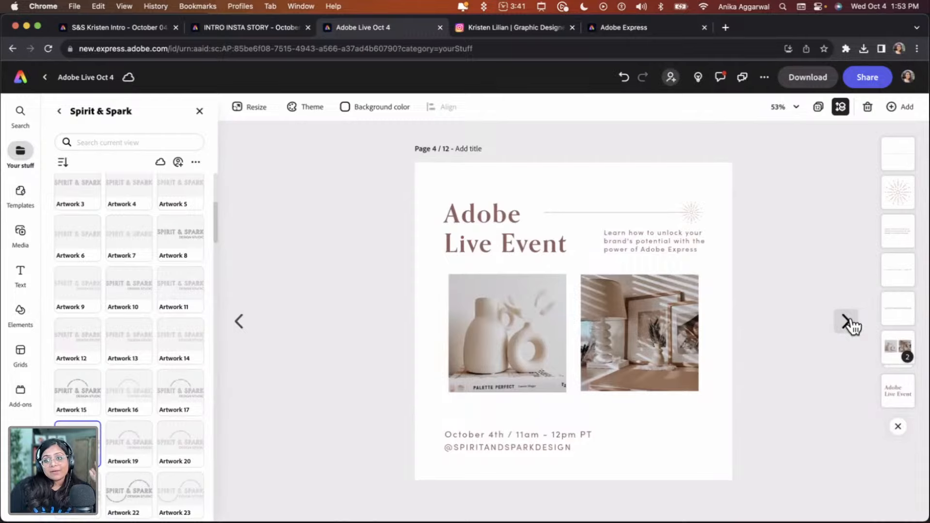
click(848, 323)
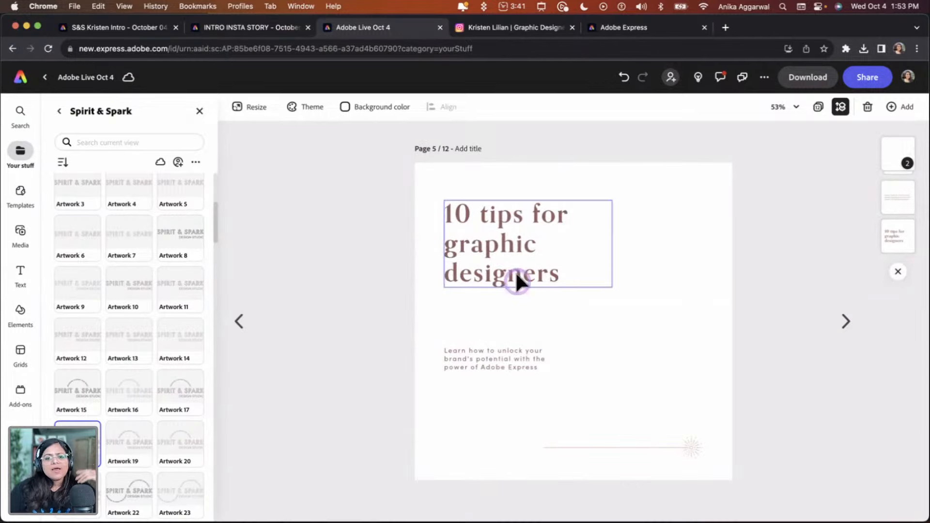
click(845, 322)
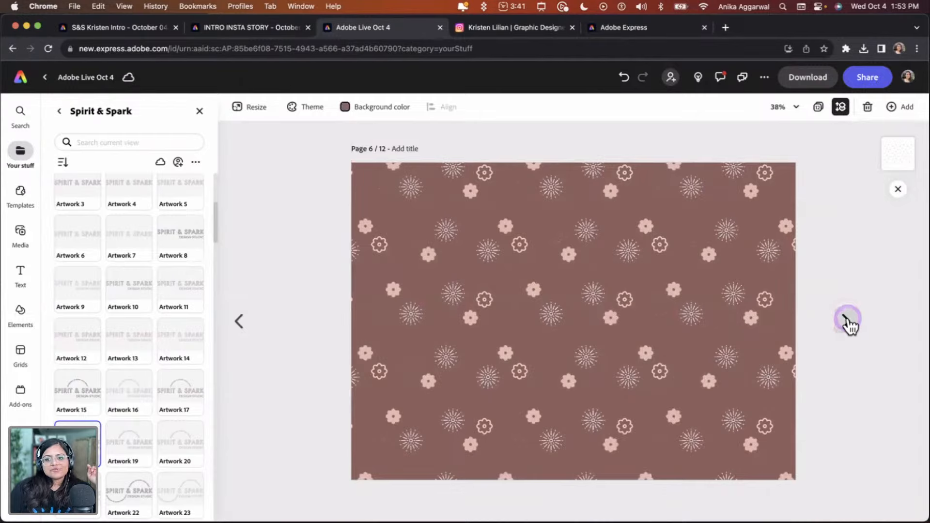
click(712, 291)
click(846, 321)
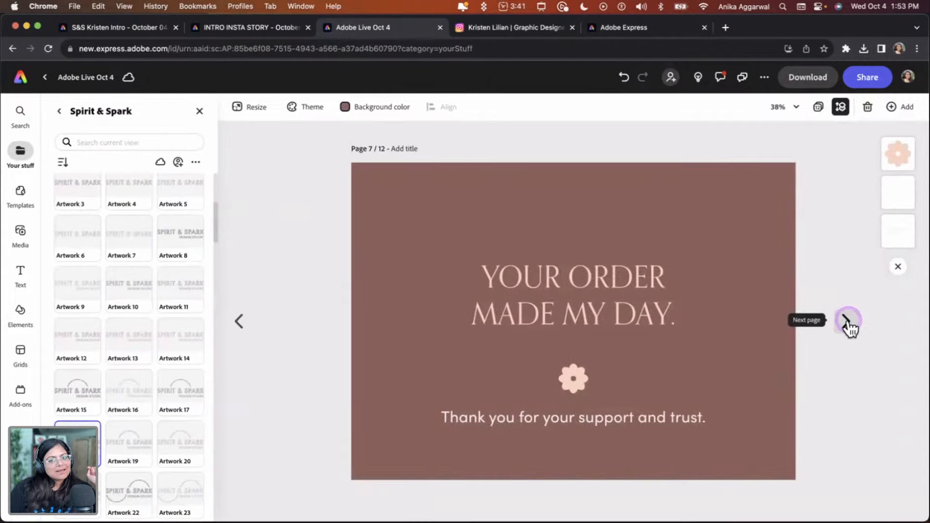
click(847, 322)
click(847, 321)
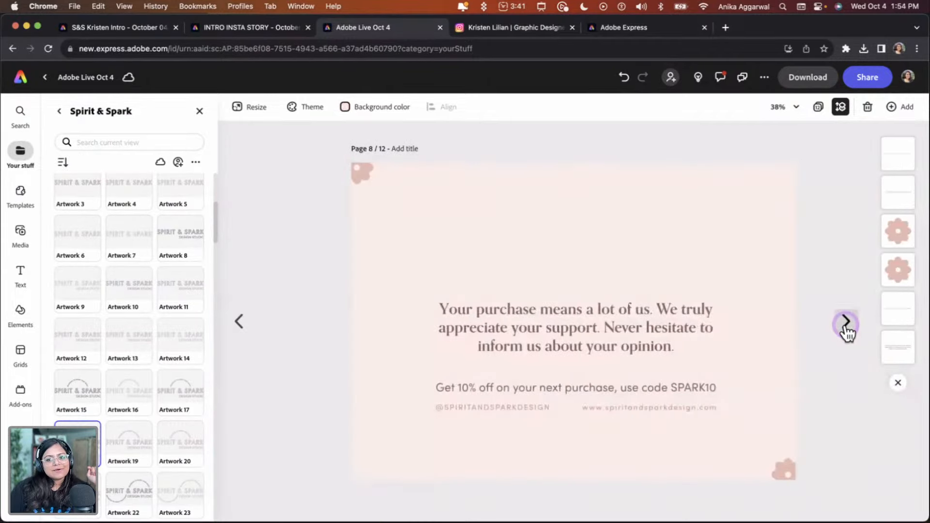